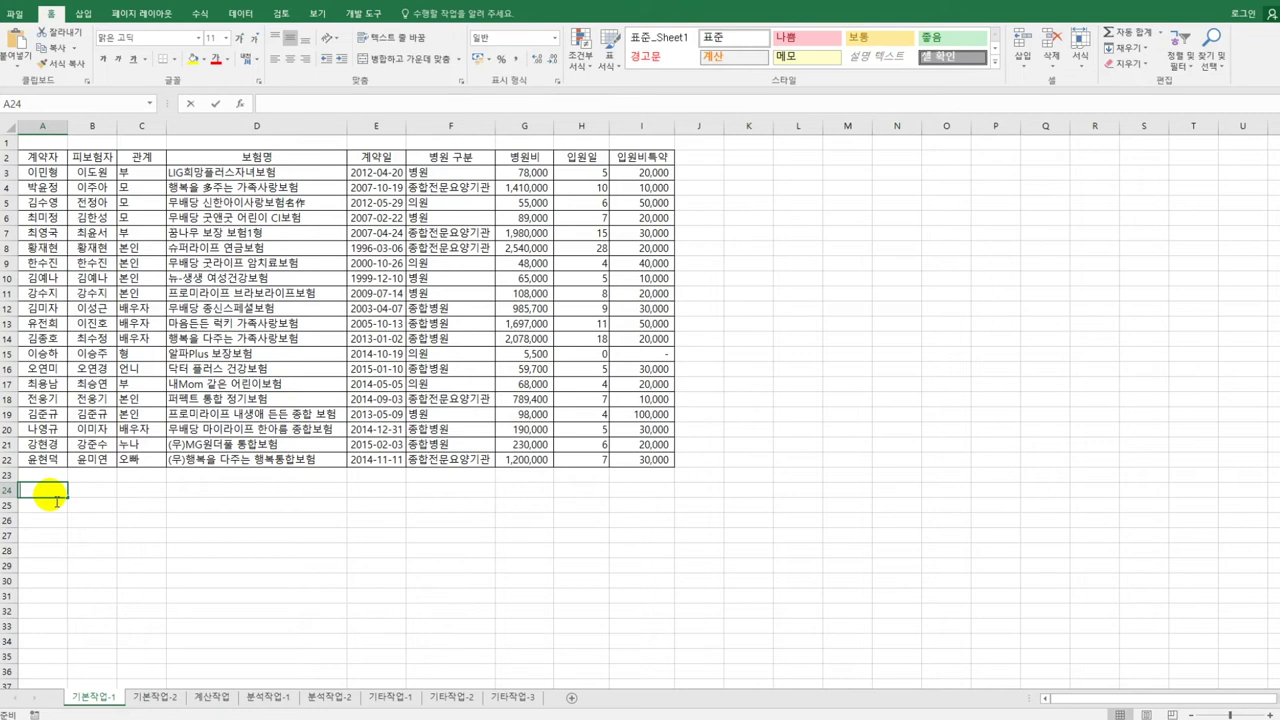
# Label cell A24 조건 and begin an AND formula in A25 with the condition year(E3)>=2010.
pyautogui.write('whrjs')
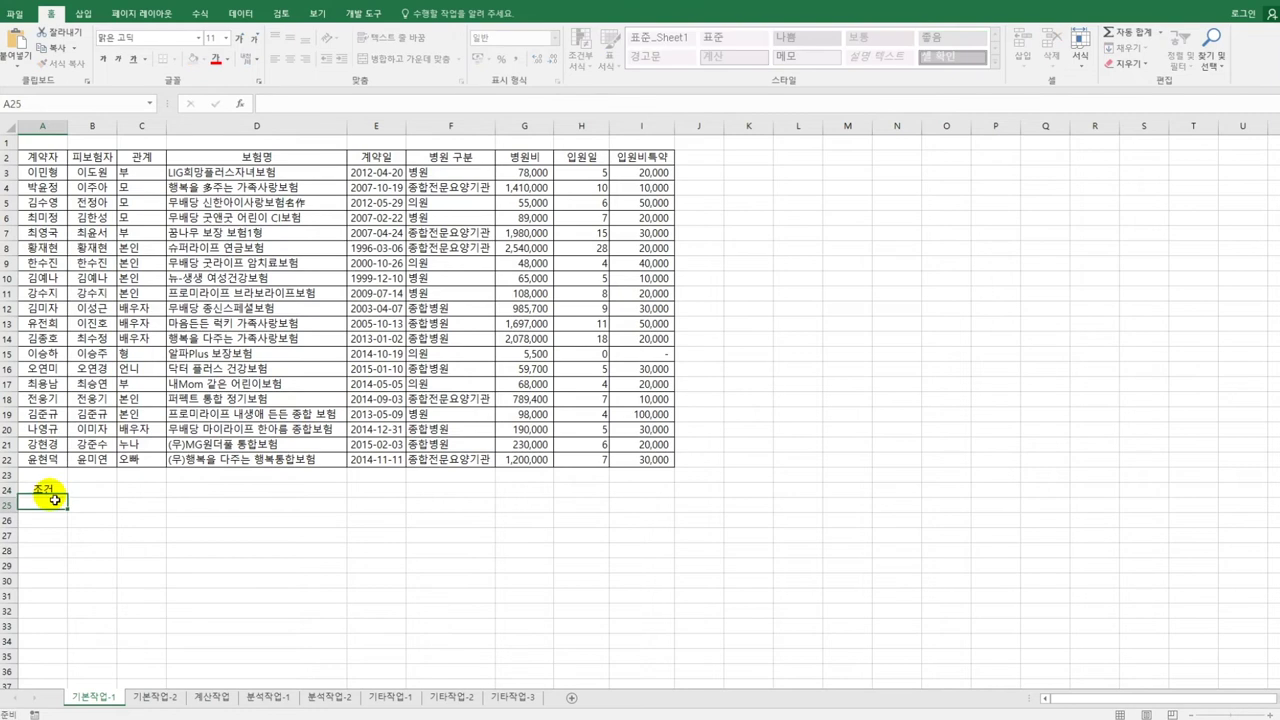
pyautogui.press('Return')
pyautogui.write('=')
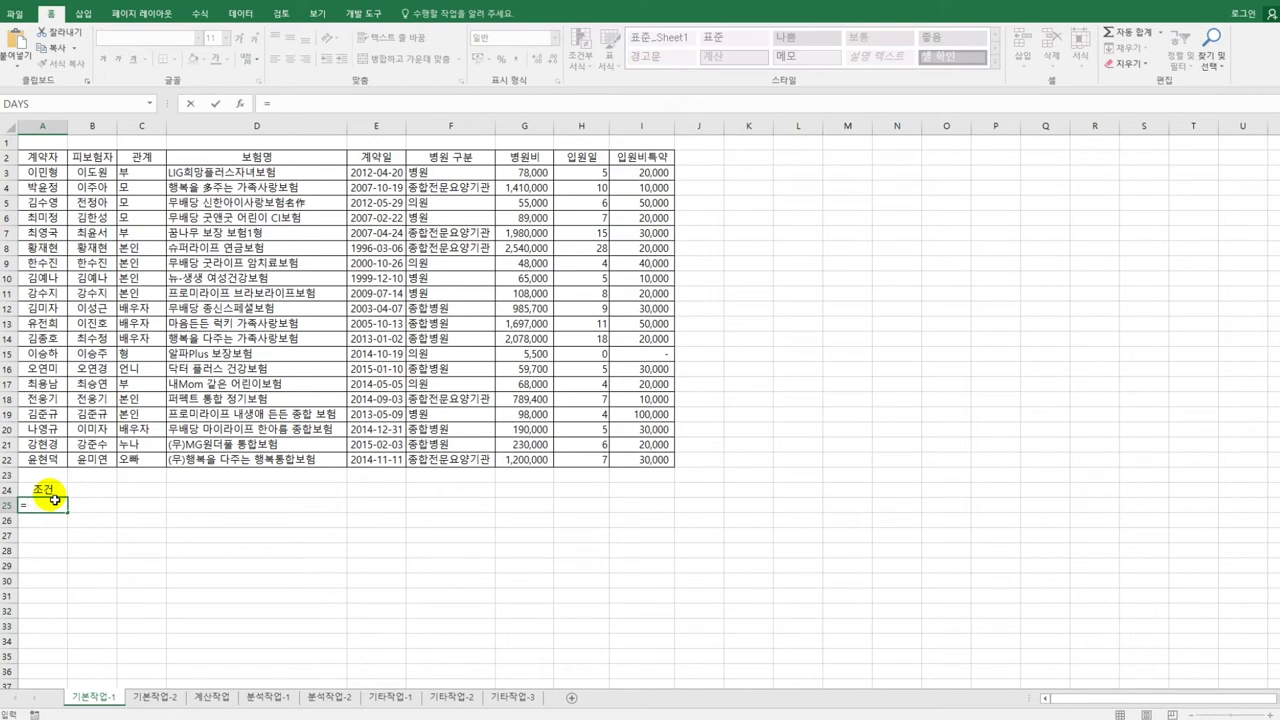
pyautogui.write('and(')
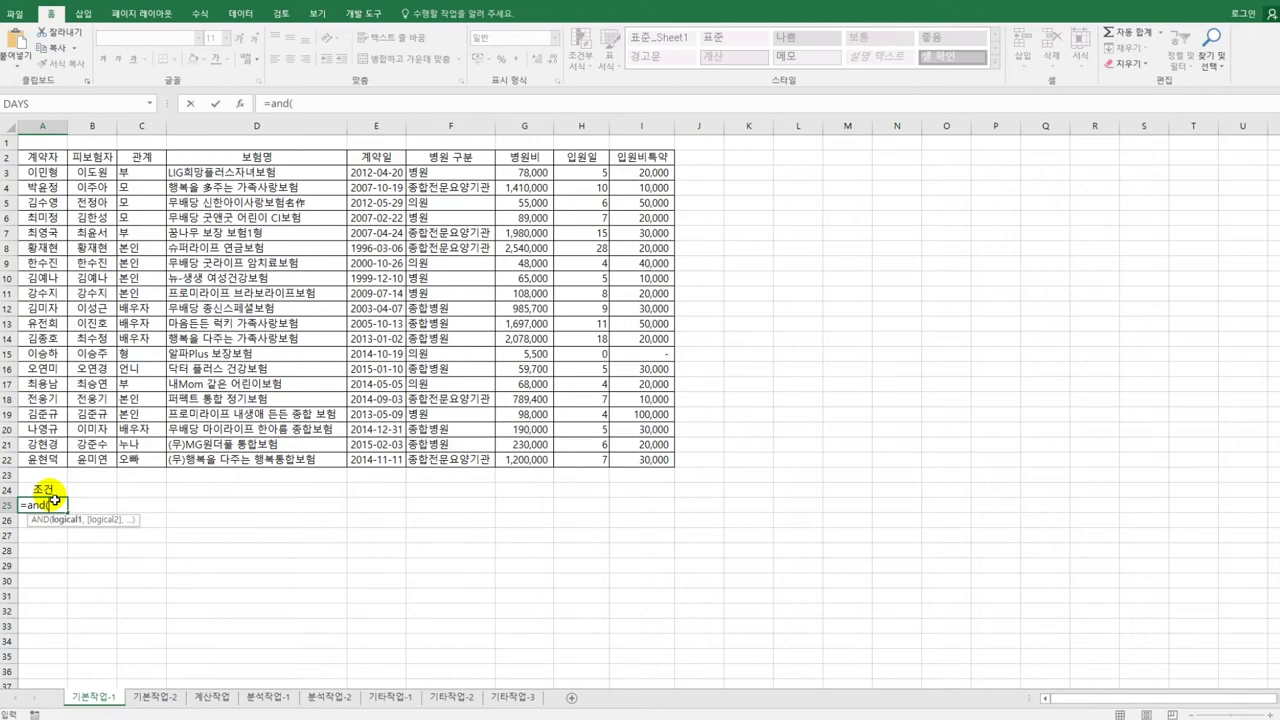
pyautogui.write('year')
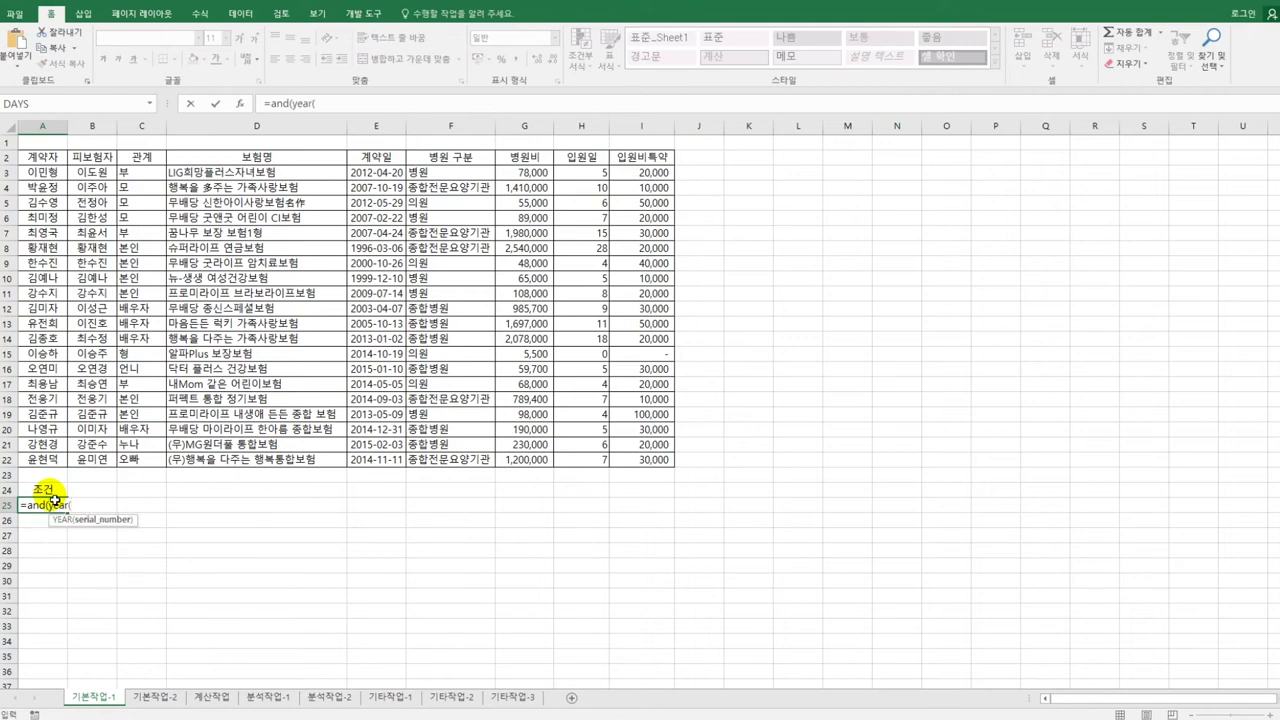
pyautogui.write('(')
pyautogui.click(390, 176)
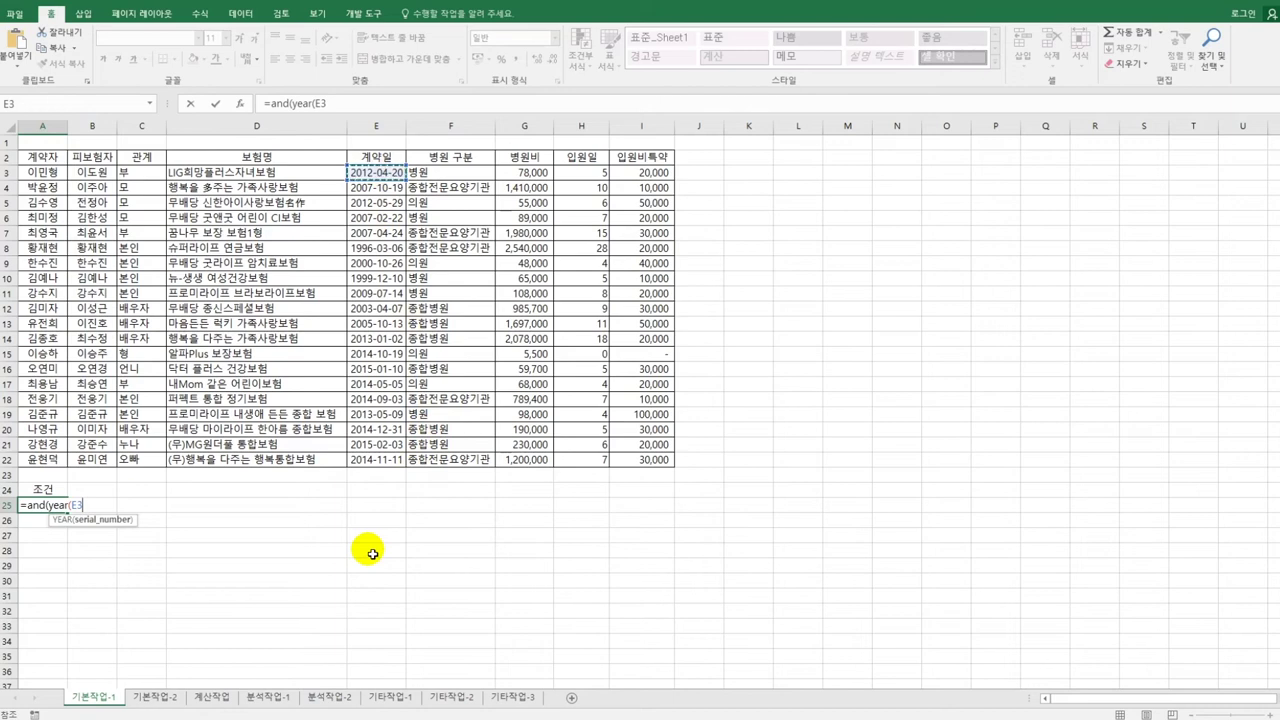
pyautogui.write(')')
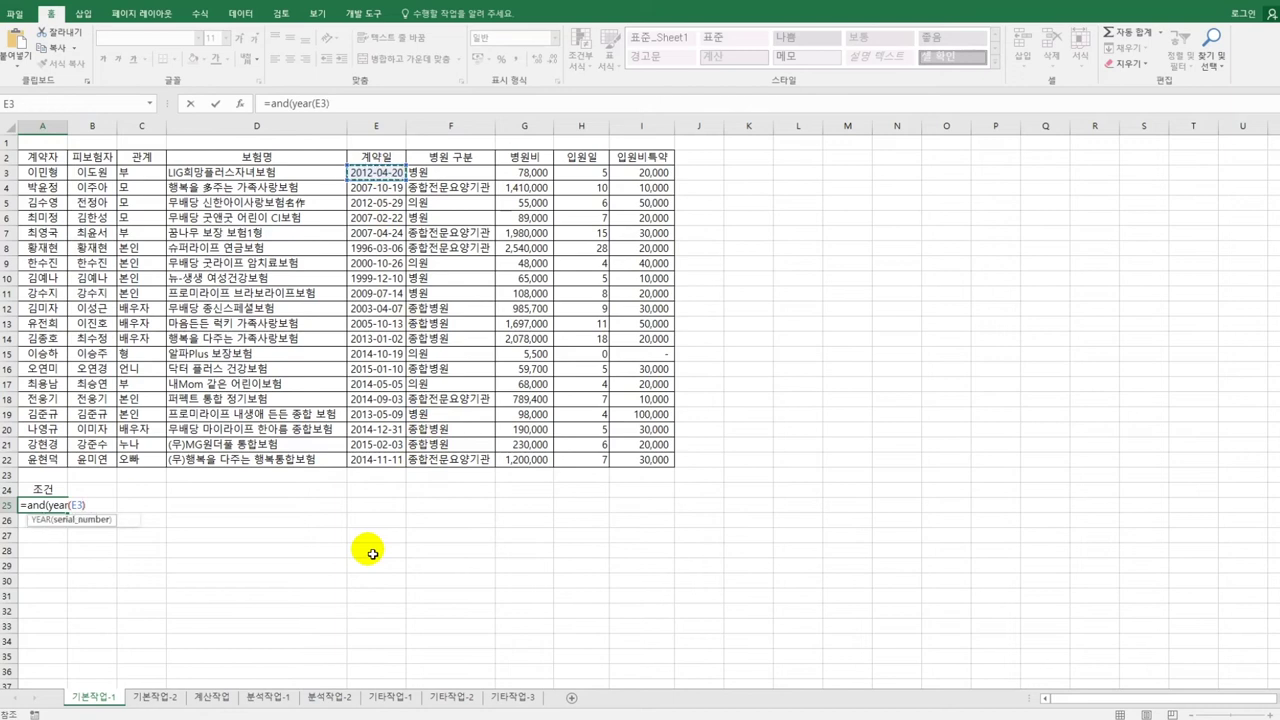
pyautogui.write('>')
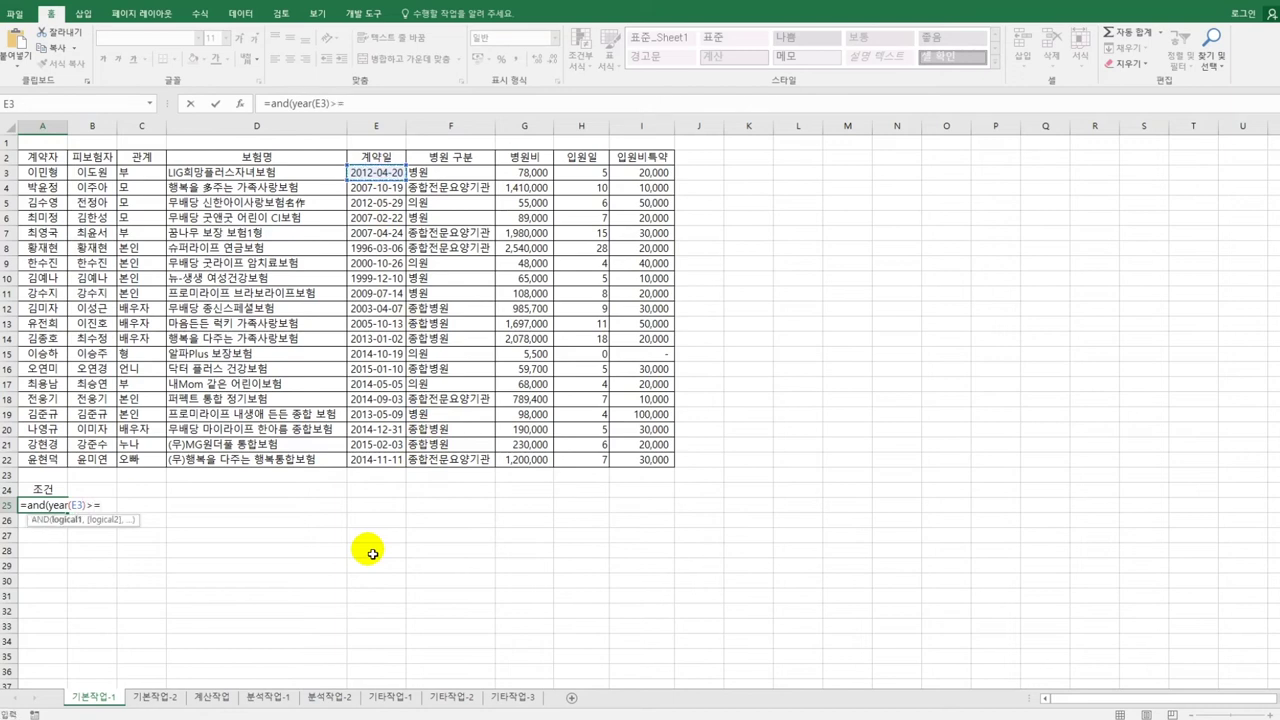
pyautogui.write('=2010,')
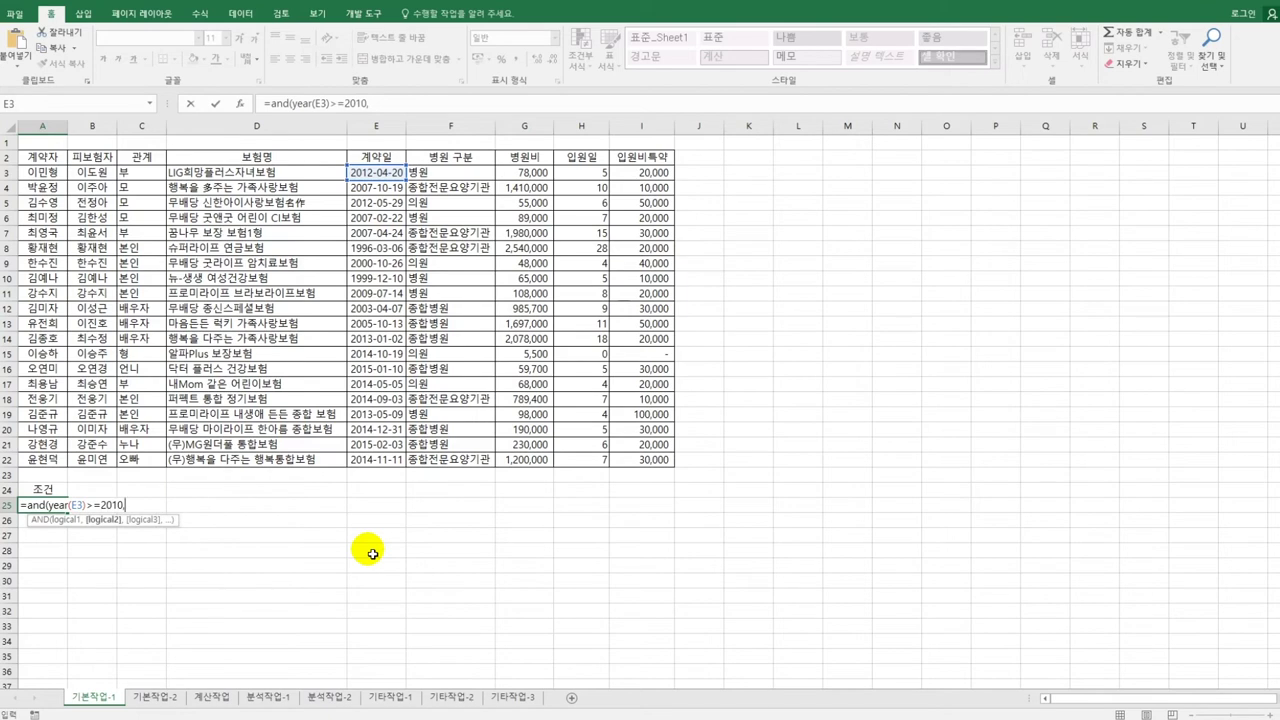
# Complete the AND formula in A25 with the second condition G3>LARGE($G$3:$G$22,10).
pyautogui.click(528, 175)
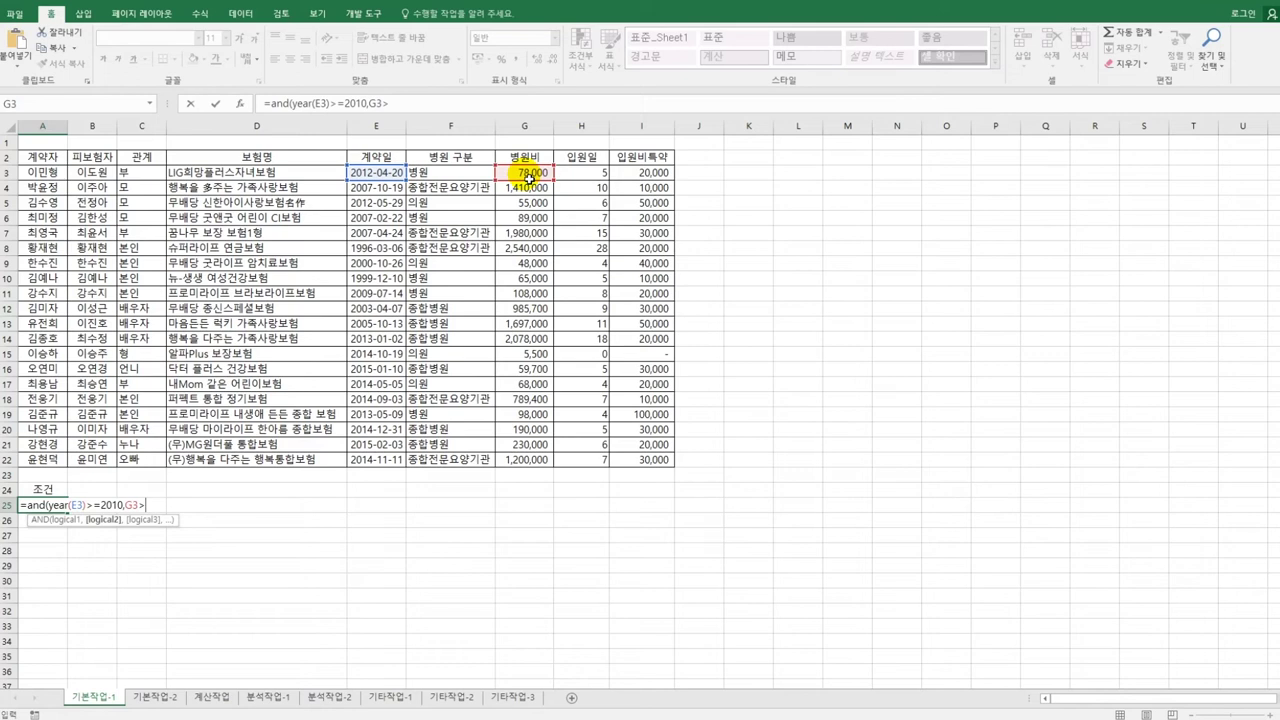
pyautogui.write('larg')
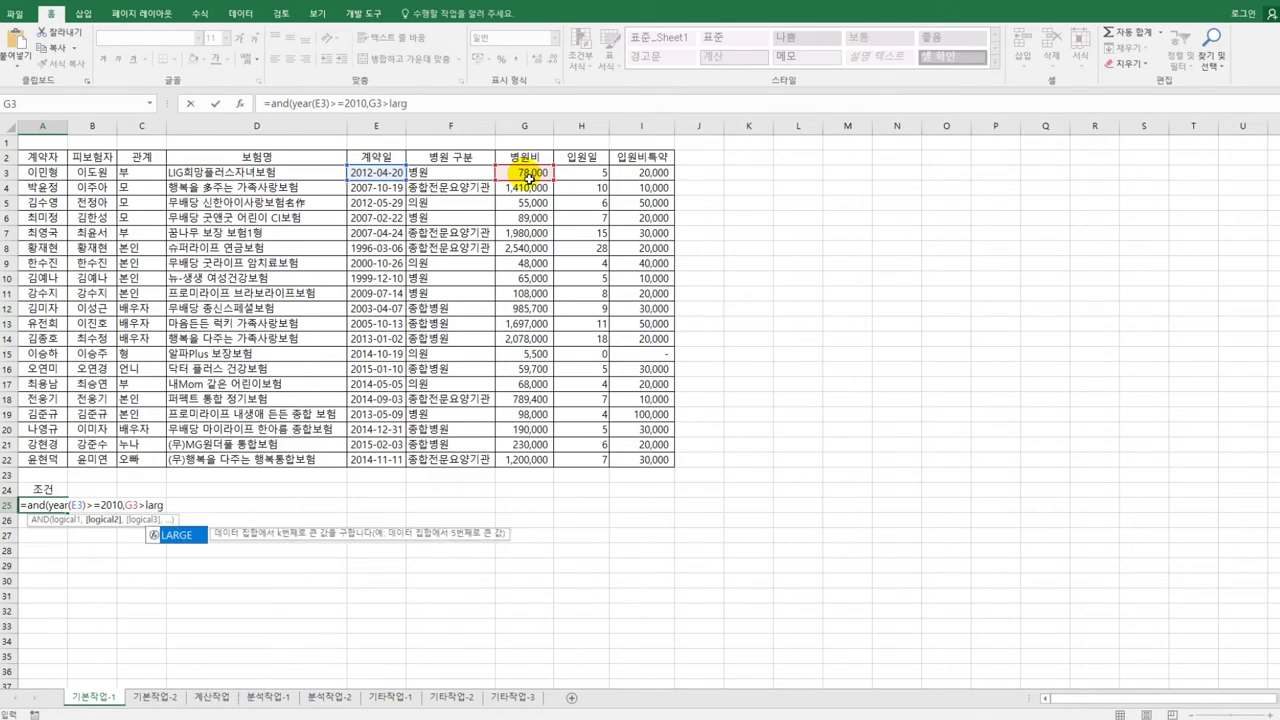
pyautogui.press('Tab')
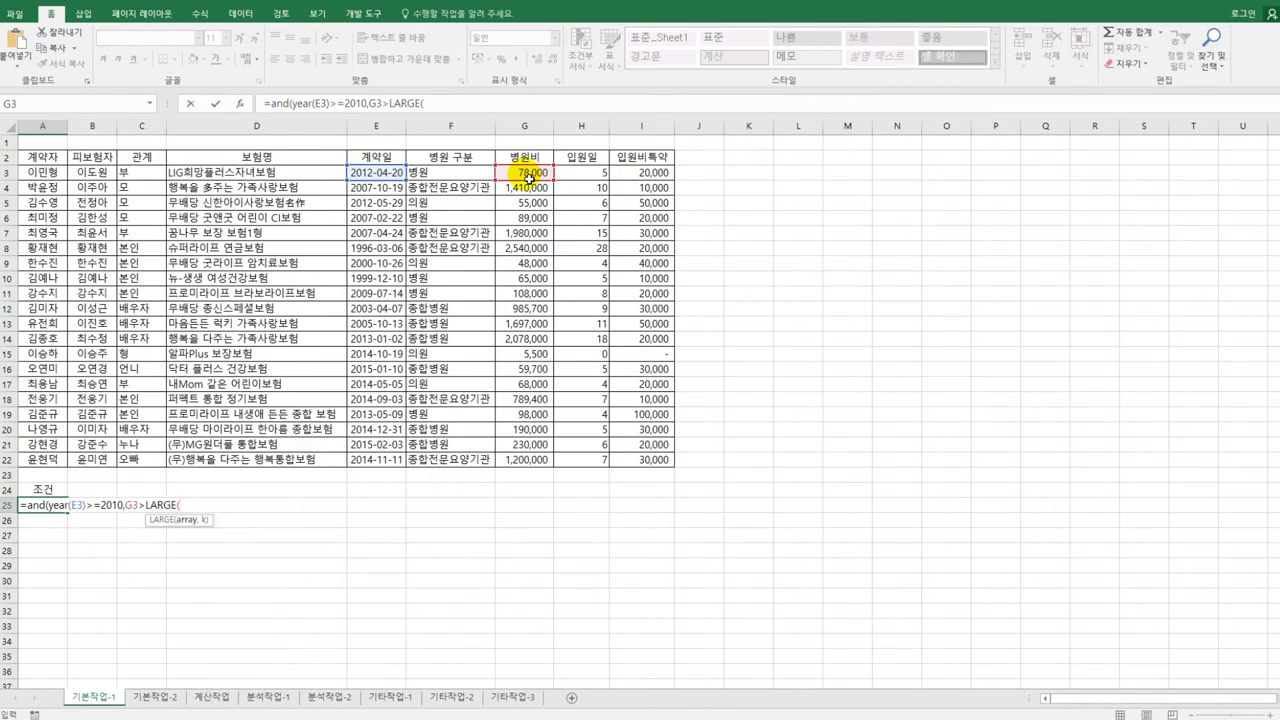
pyautogui.moveTo(528, 177); pyautogui.dragTo(531, 458)
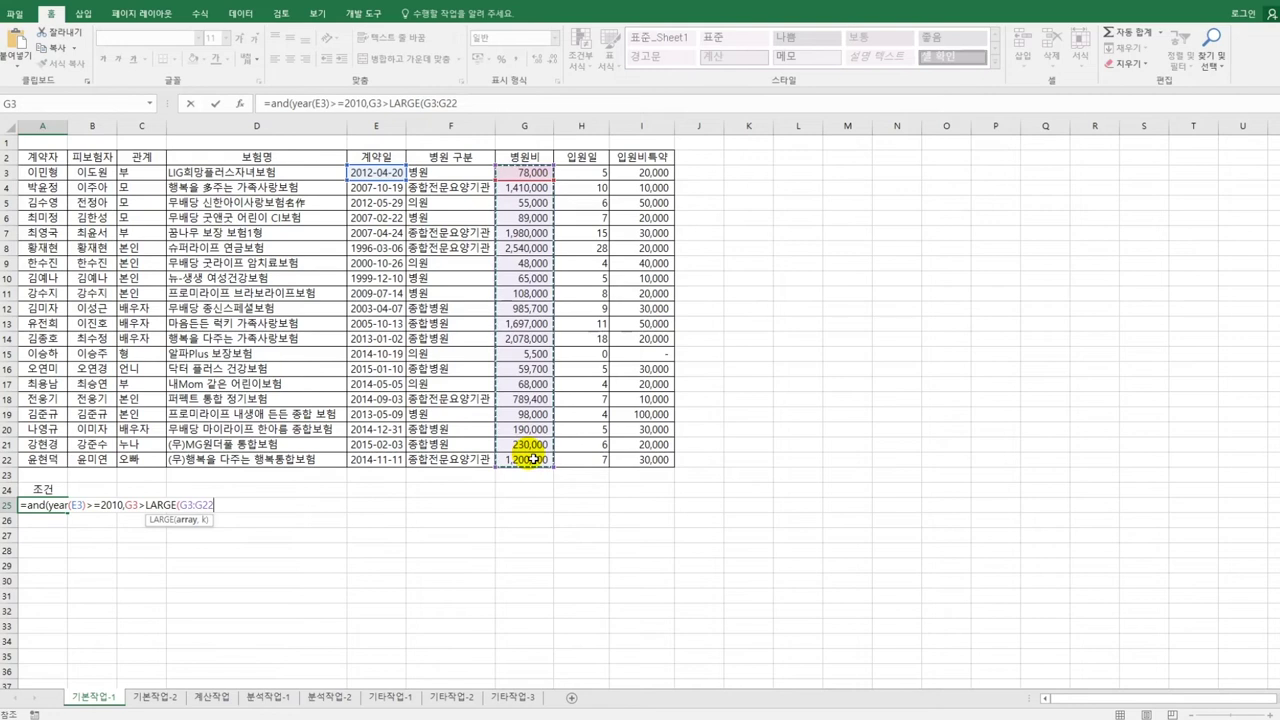
pyautogui.press('F4')
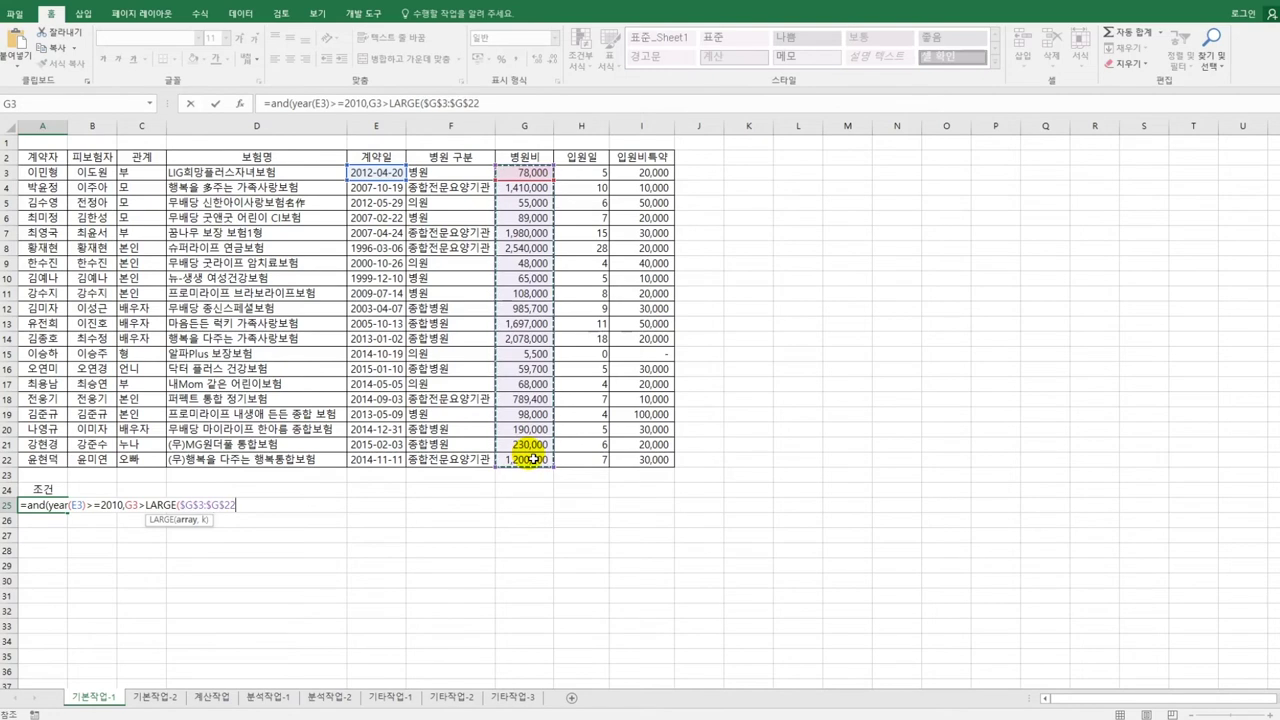
pyautogui.write(',10')
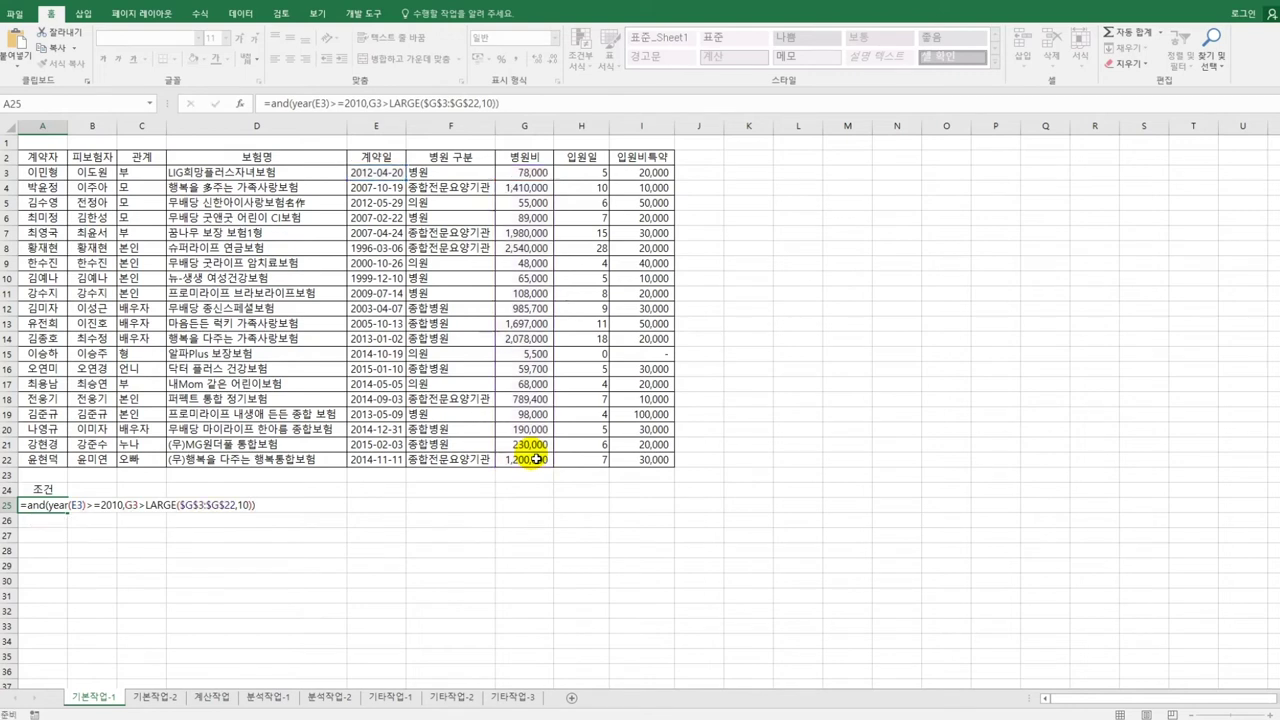
pyautogui.press('Return')
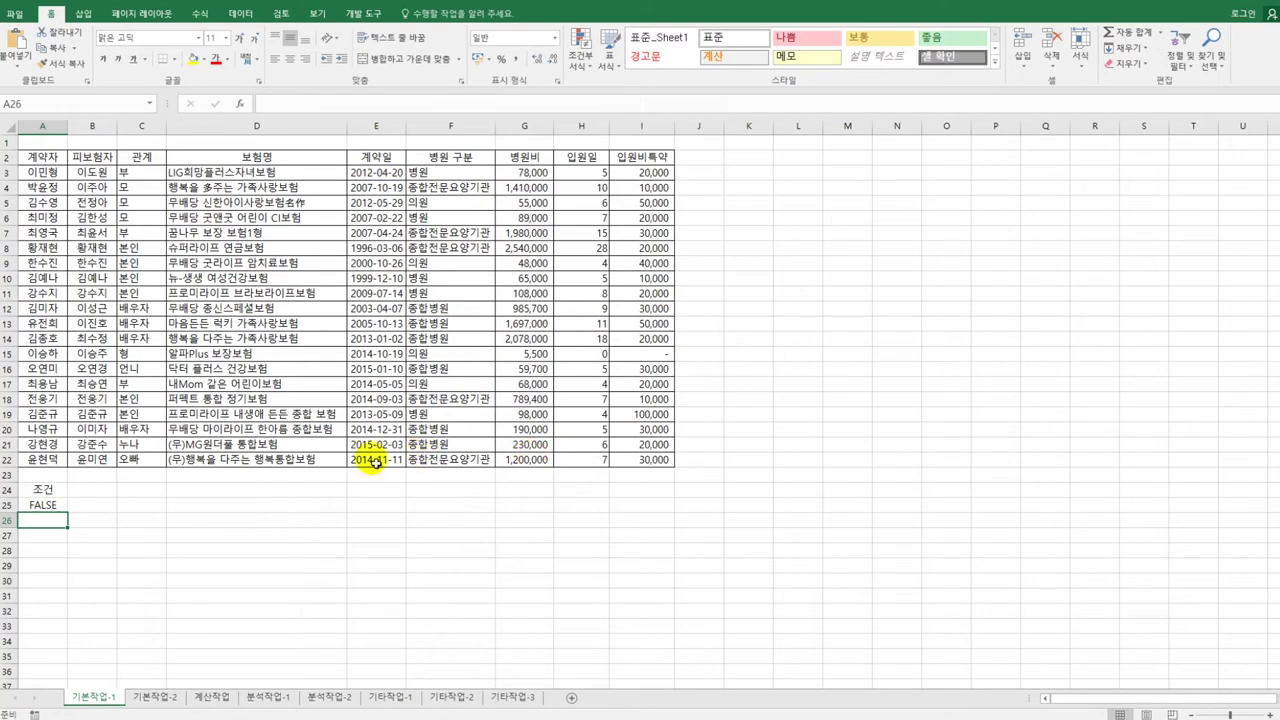
# Run an advanced filter on list A2:I22 with criteria range A24:A25, copying the results to another location at A27.
pyautogui.click(283, 172)
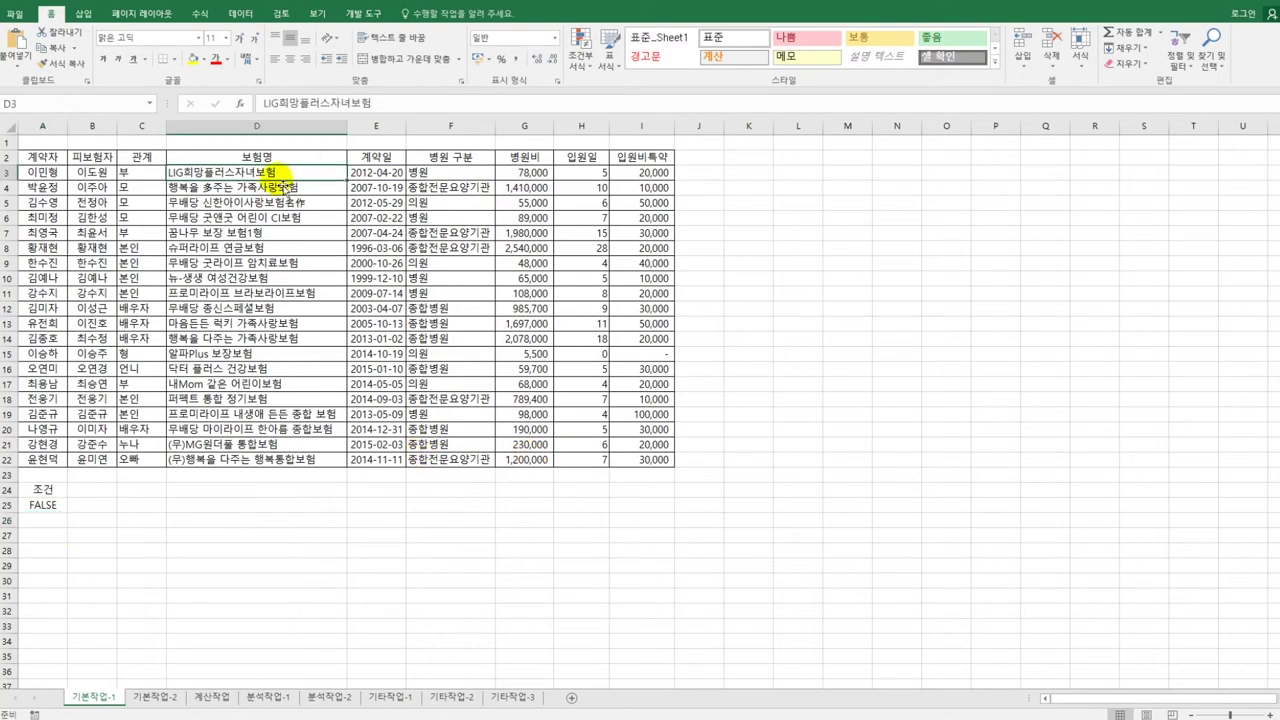
pyautogui.click(242, 14)
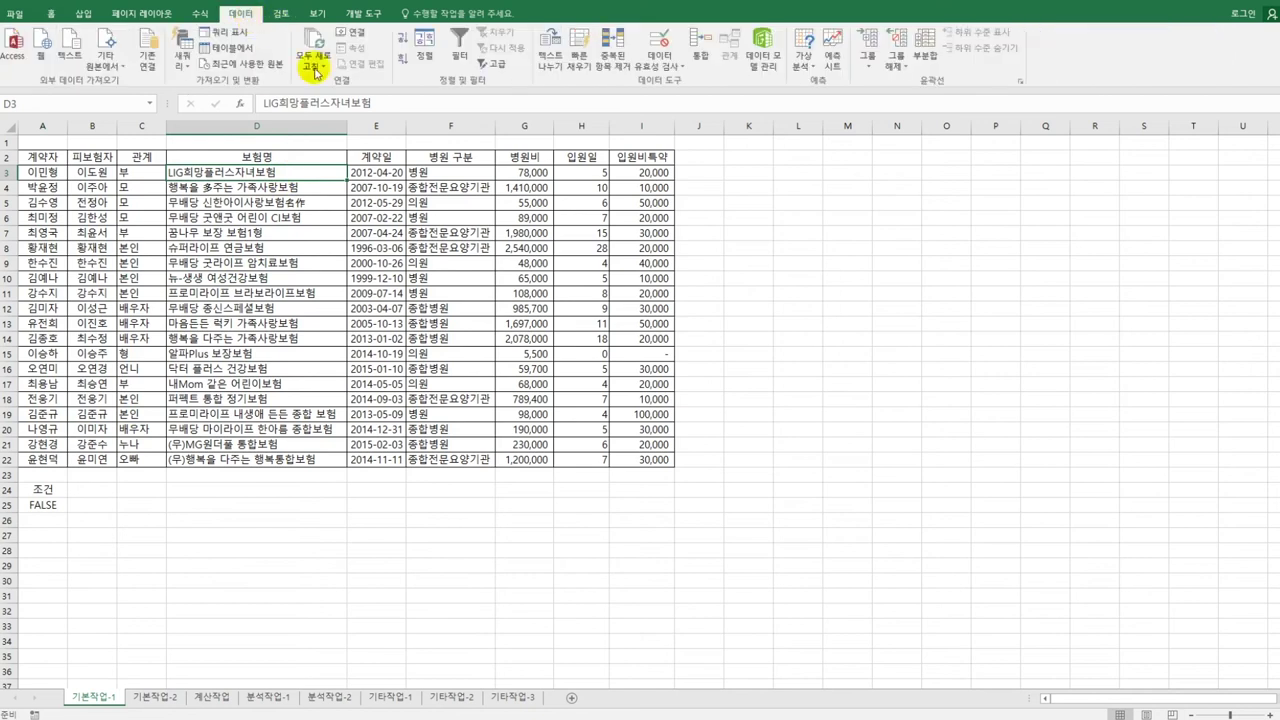
pyautogui.click(495, 63)
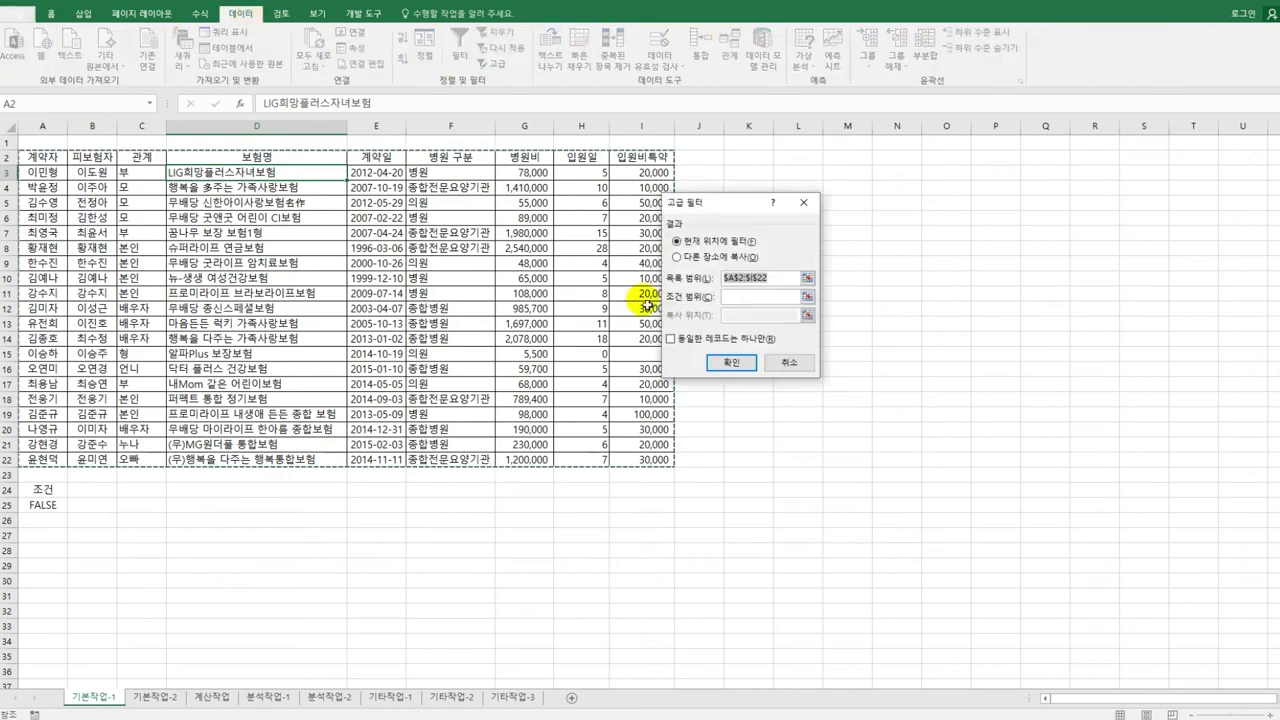
pyautogui.moveTo(737, 206); pyautogui.dragTo(825, 204)
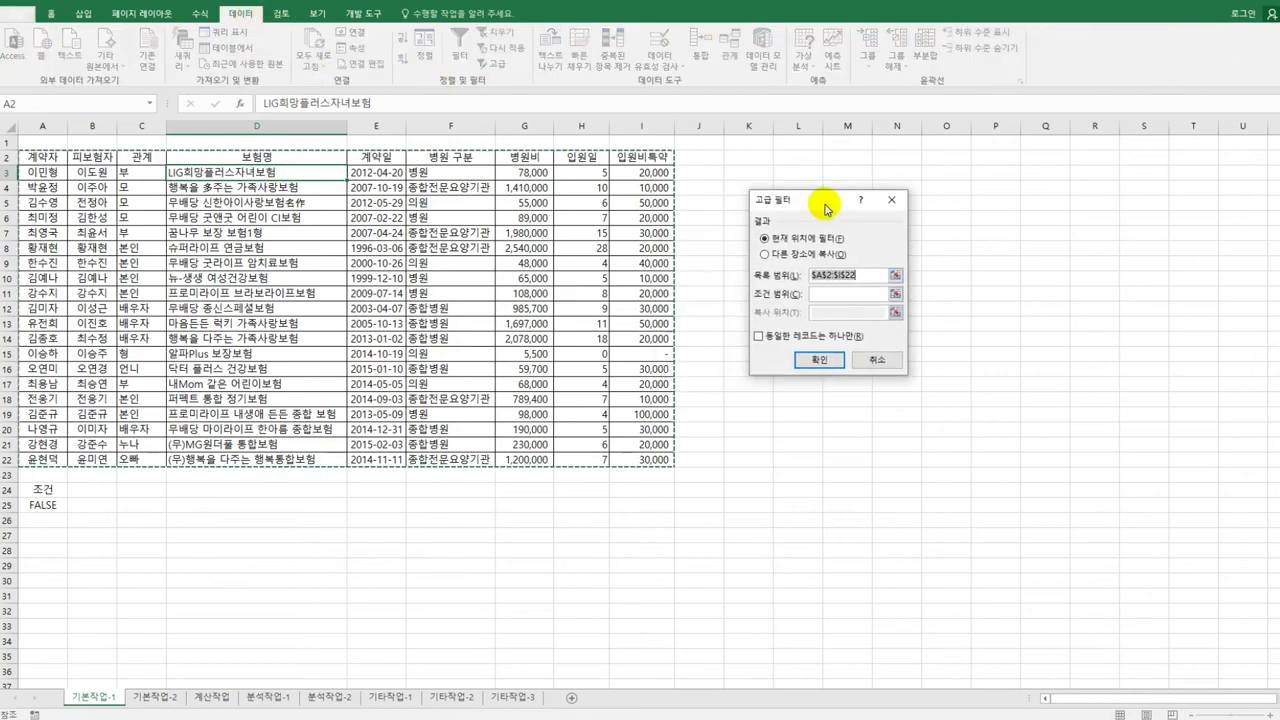
pyautogui.click(828, 297)
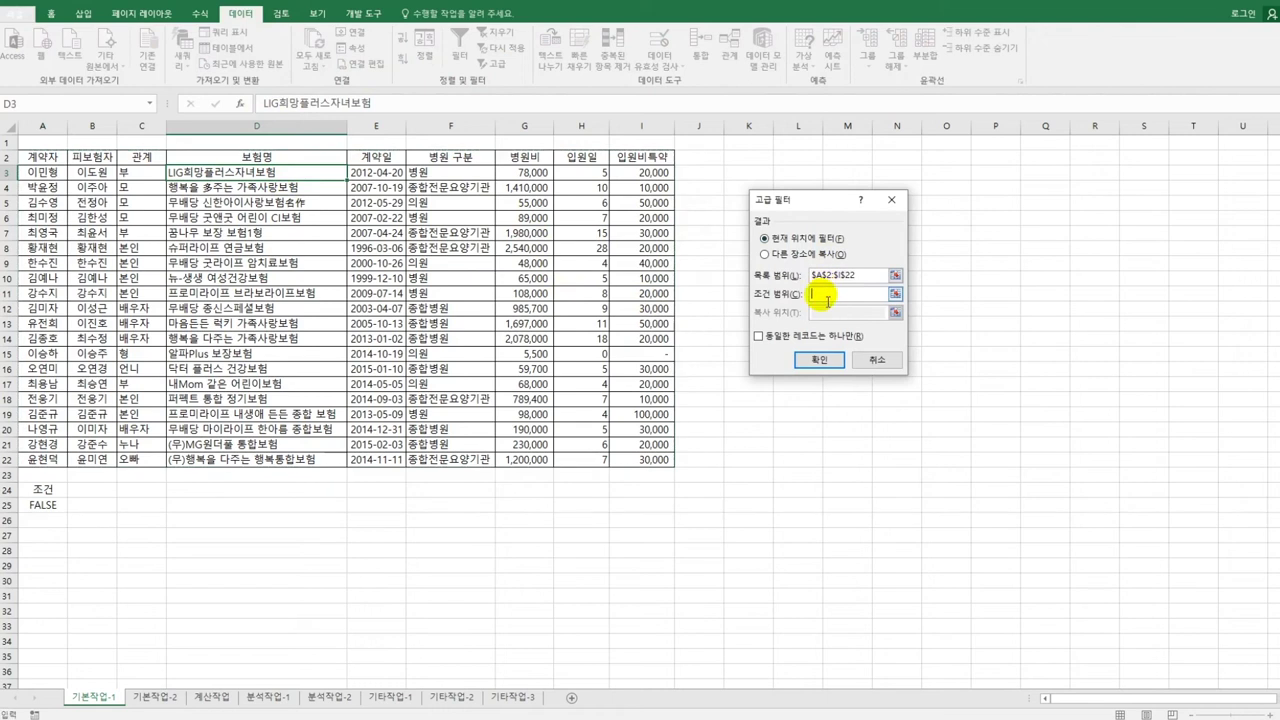
pyautogui.moveTo(40, 490); pyautogui.dragTo(36, 507)
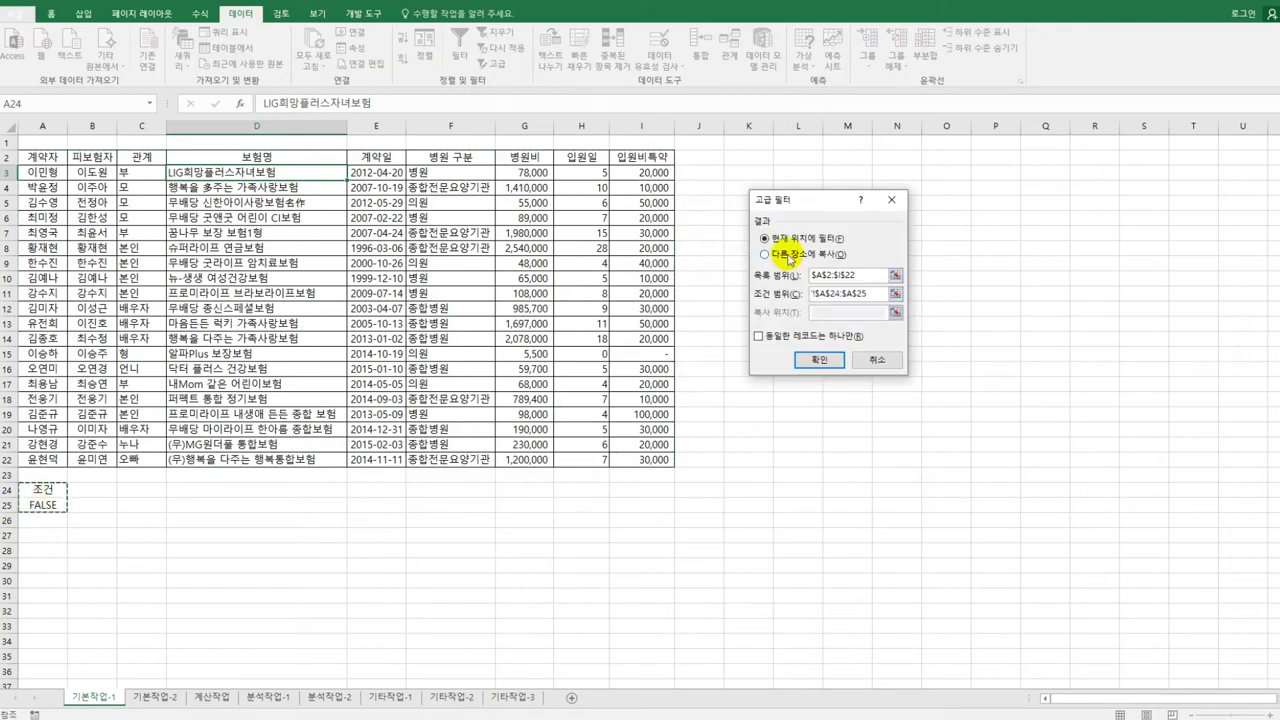
pyautogui.click(789, 256)
pyautogui.click(831, 316)
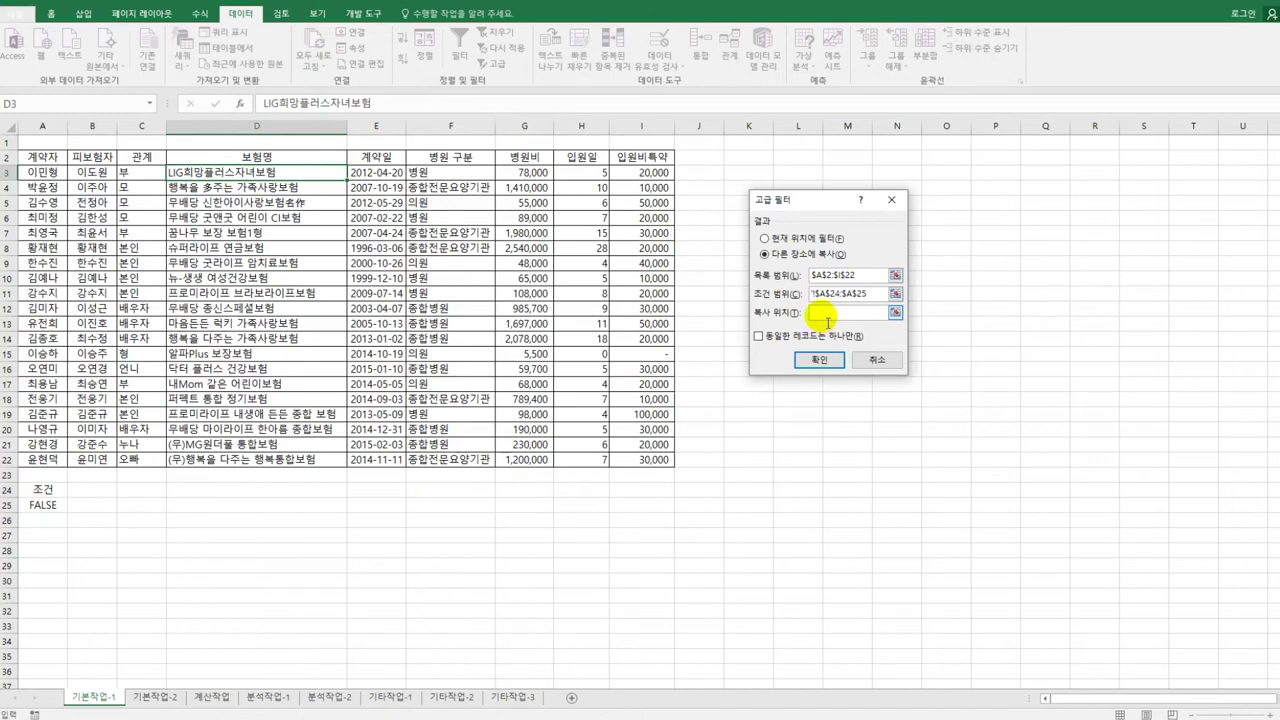
pyautogui.click(45, 535)
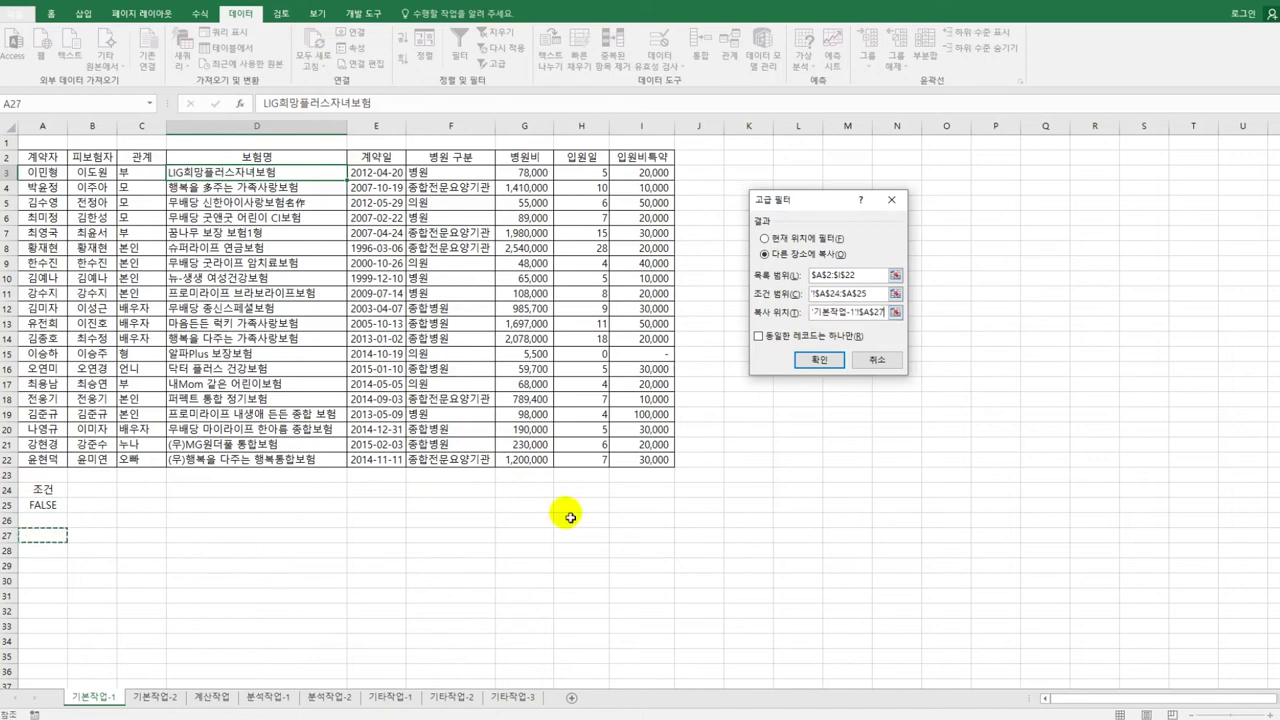
pyautogui.click(817, 362)
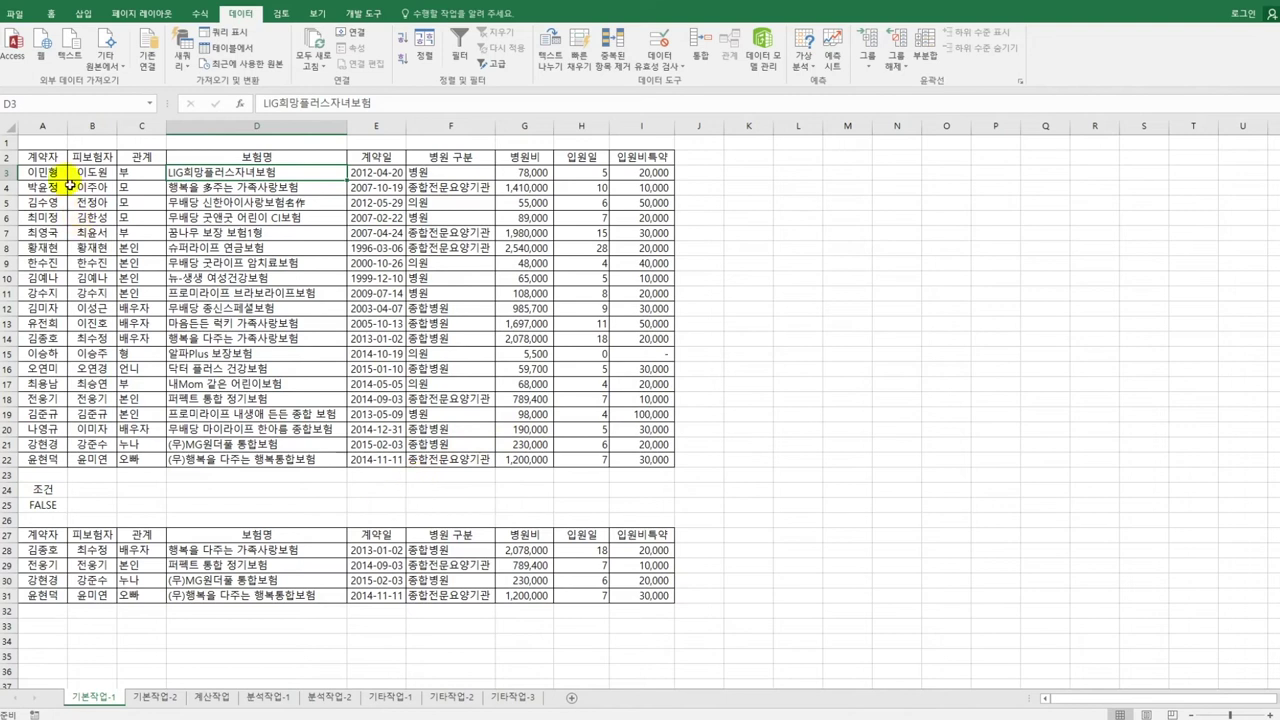
# Create a new conditional formatting rule for A3:I22 that uses a formula to determine which cells to format.
pyautogui.moveTo(48, 172); pyautogui.dragTo(637, 461)
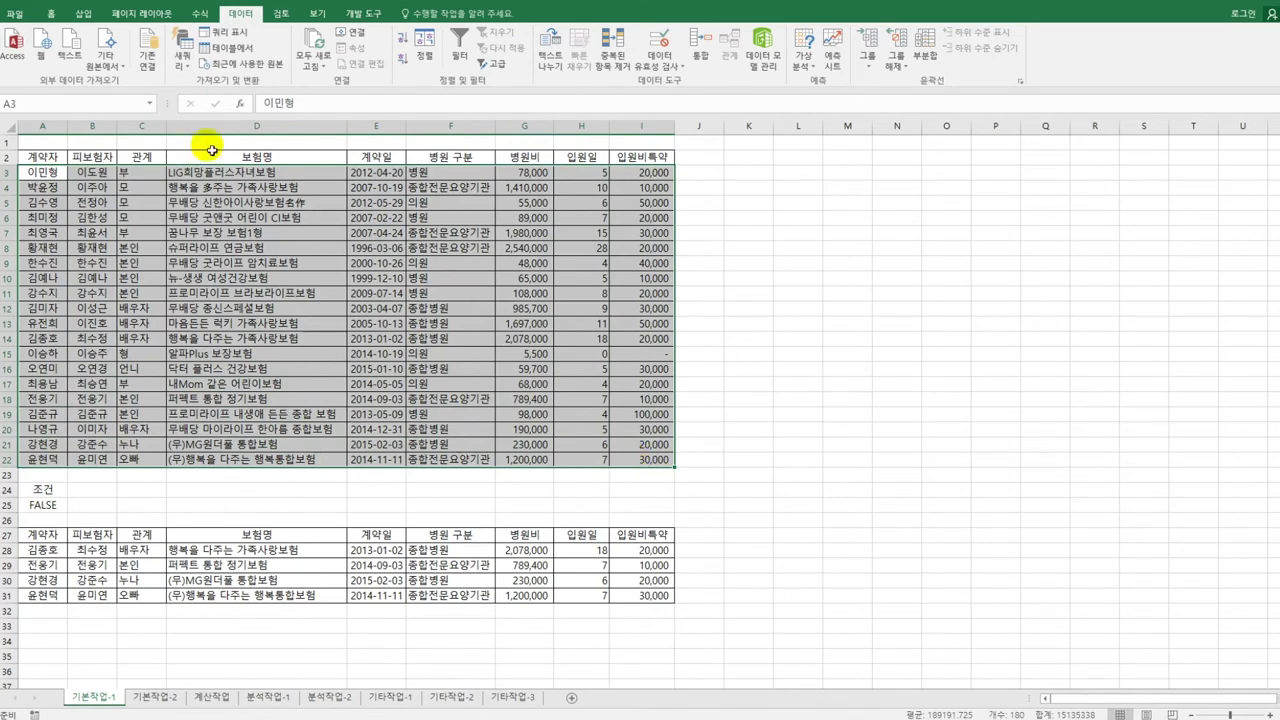
pyautogui.click(50, 14)
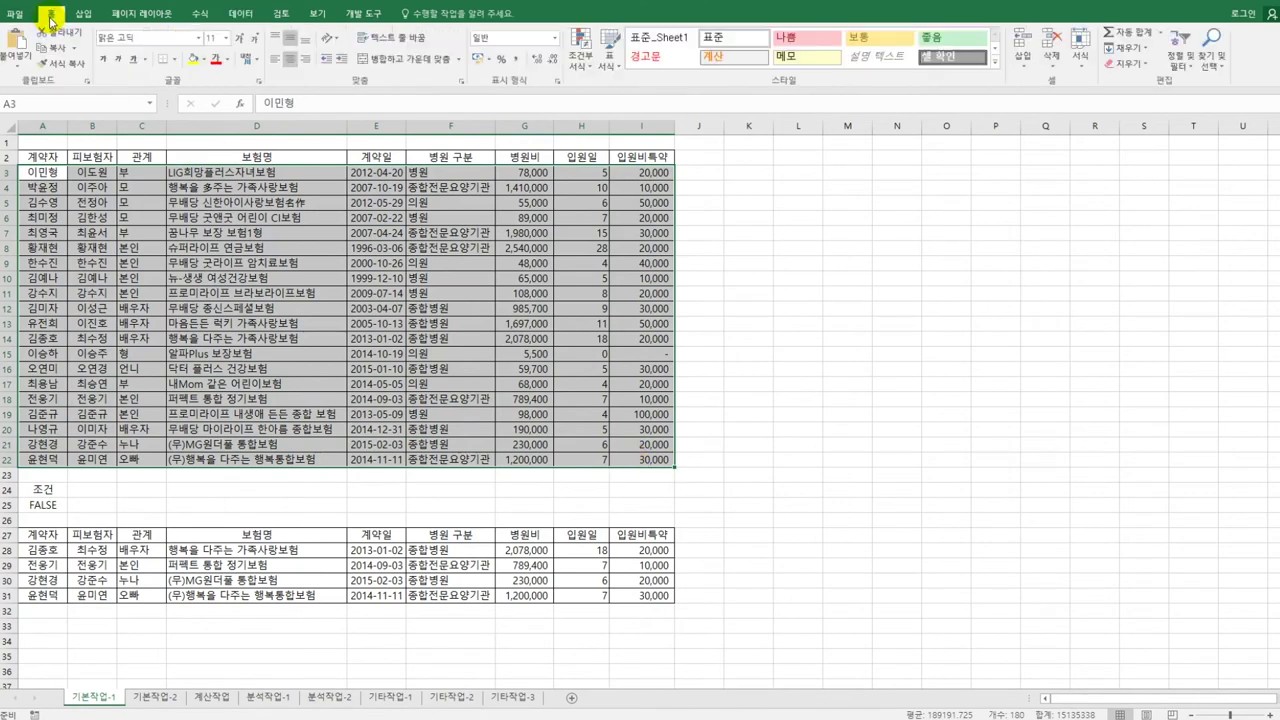
pyautogui.click(578, 50)
pyautogui.click(651, 237)
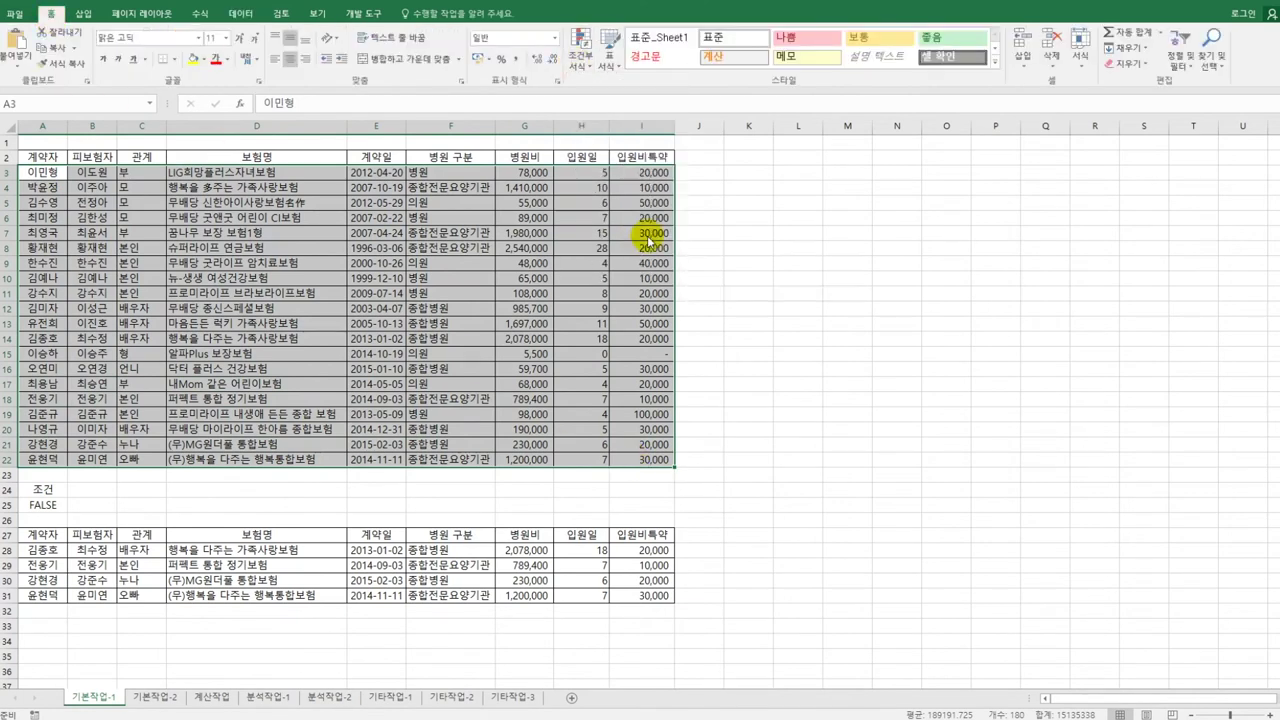
pyautogui.click(739, 272)
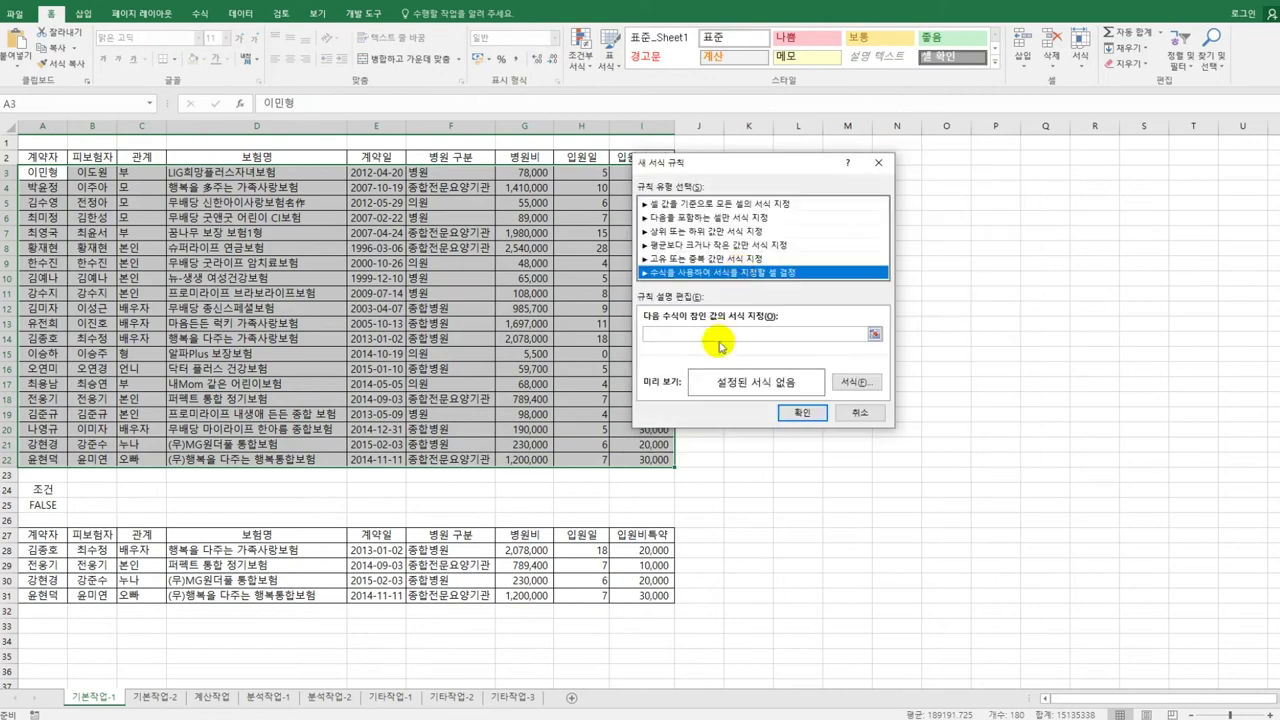
# Begin the rule's AND formula with the column-locked condition $C3<>"본인".
pyautogui.click(715, 334)
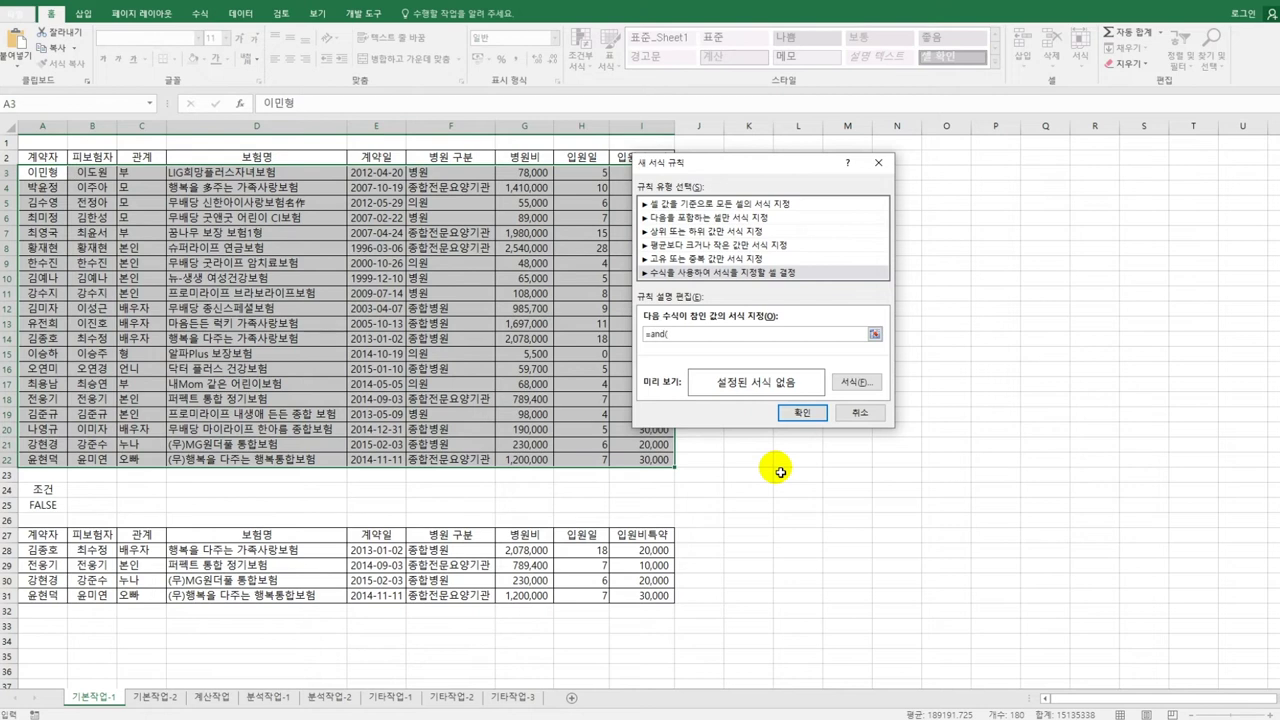
pyautogui.write('=and(')
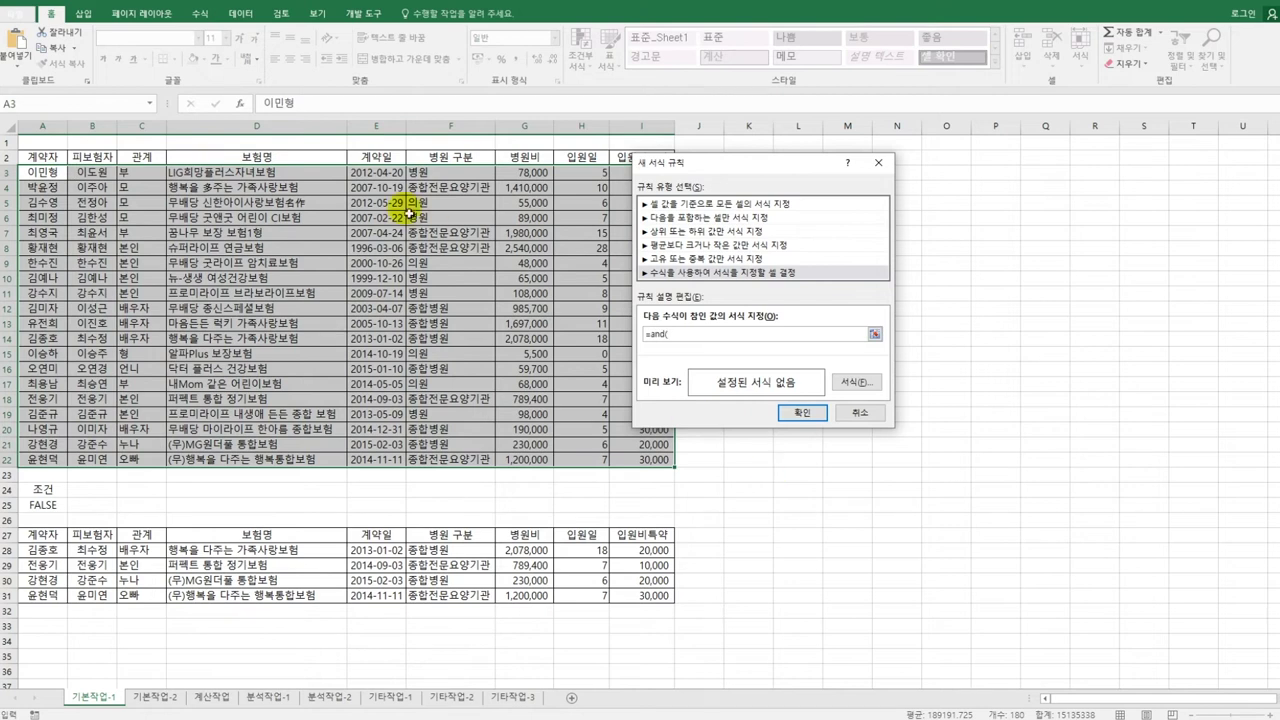
pyautogui.click(138, 178)
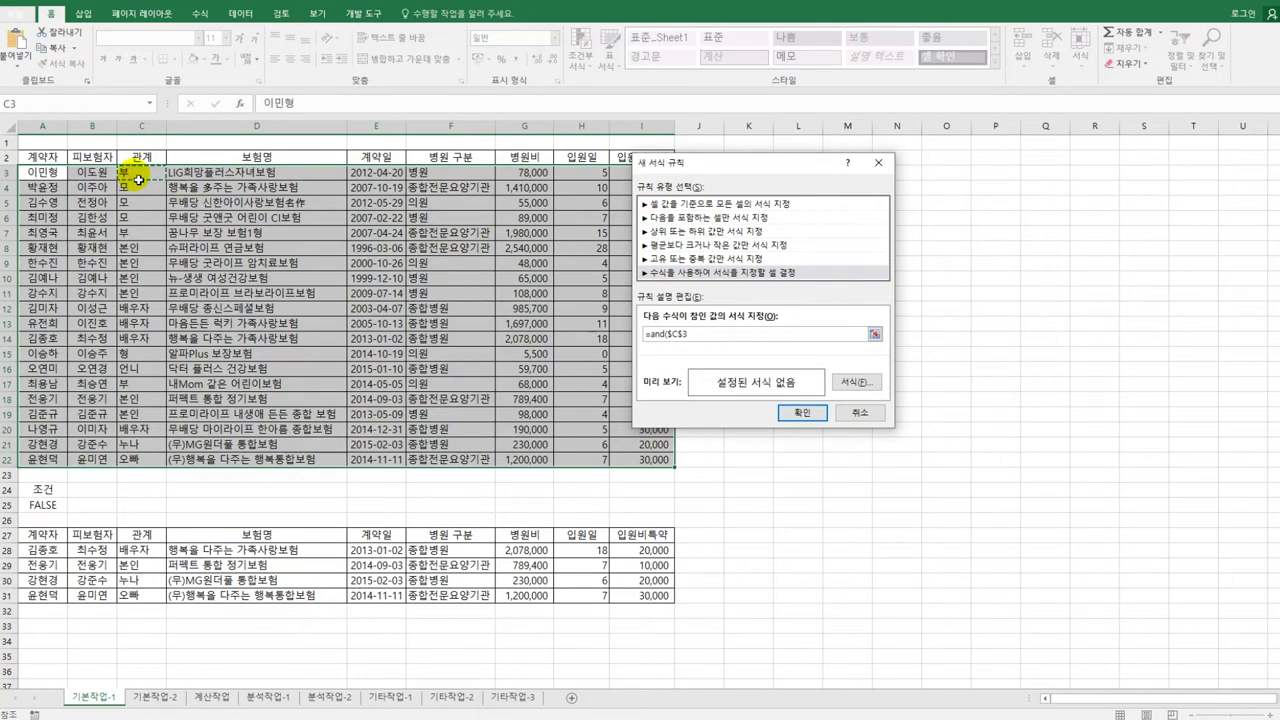
pyautogui.press('F4')
pyautogui.press('F4')
pyautogui.write('=')
pyautogui.write('본인",')
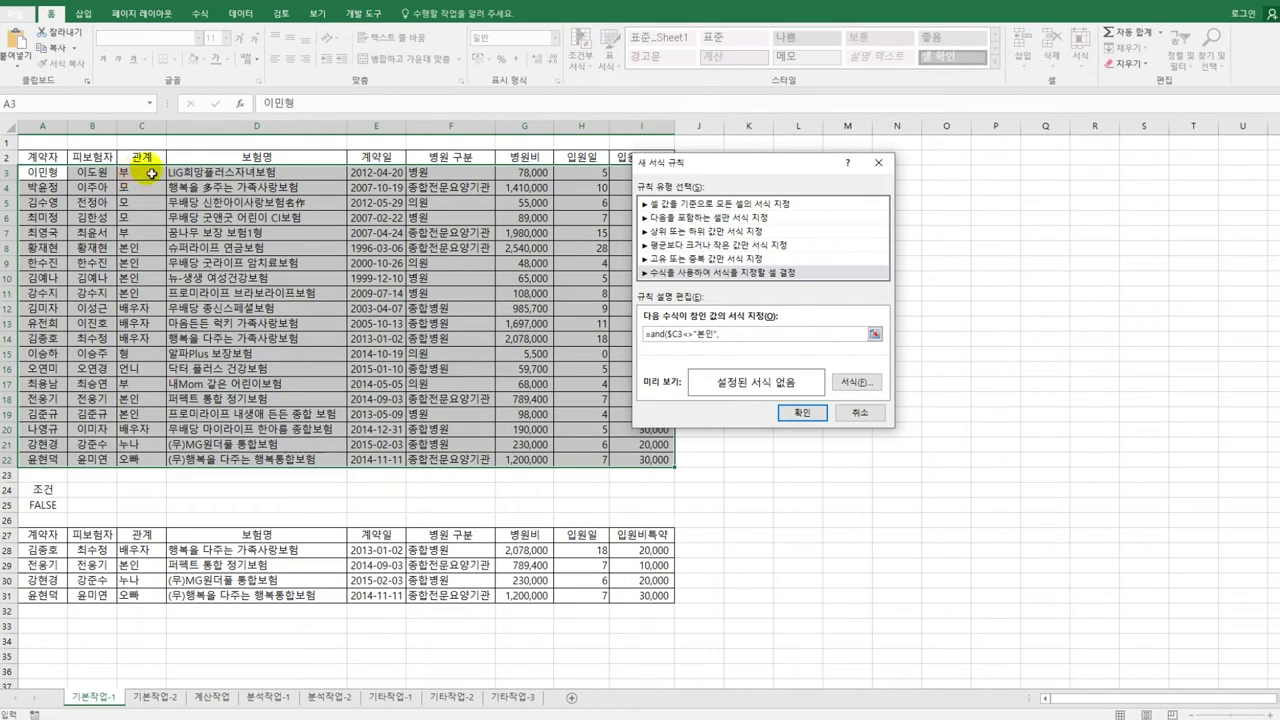
# Complete the rule's AND formula with the second condition $G3>AVERAGE($G$3:$G$22).
pyautogui.click(546, 178)
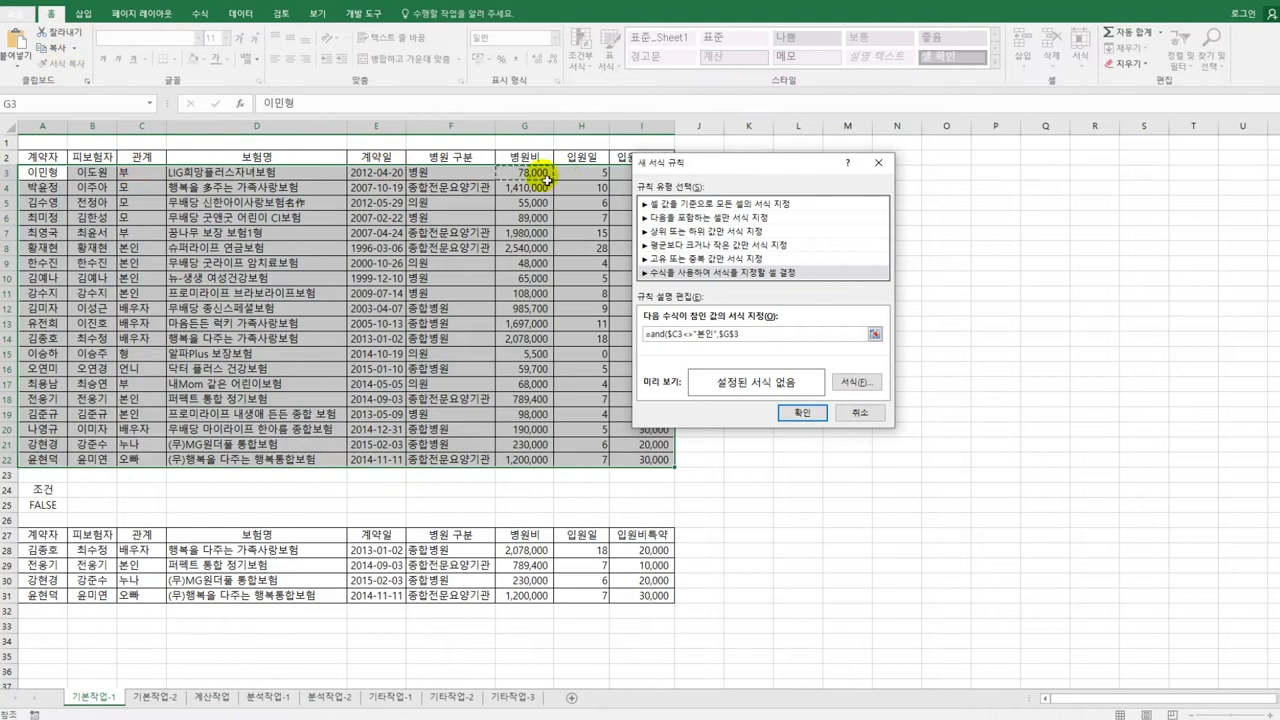
pyautogui.press('F4')
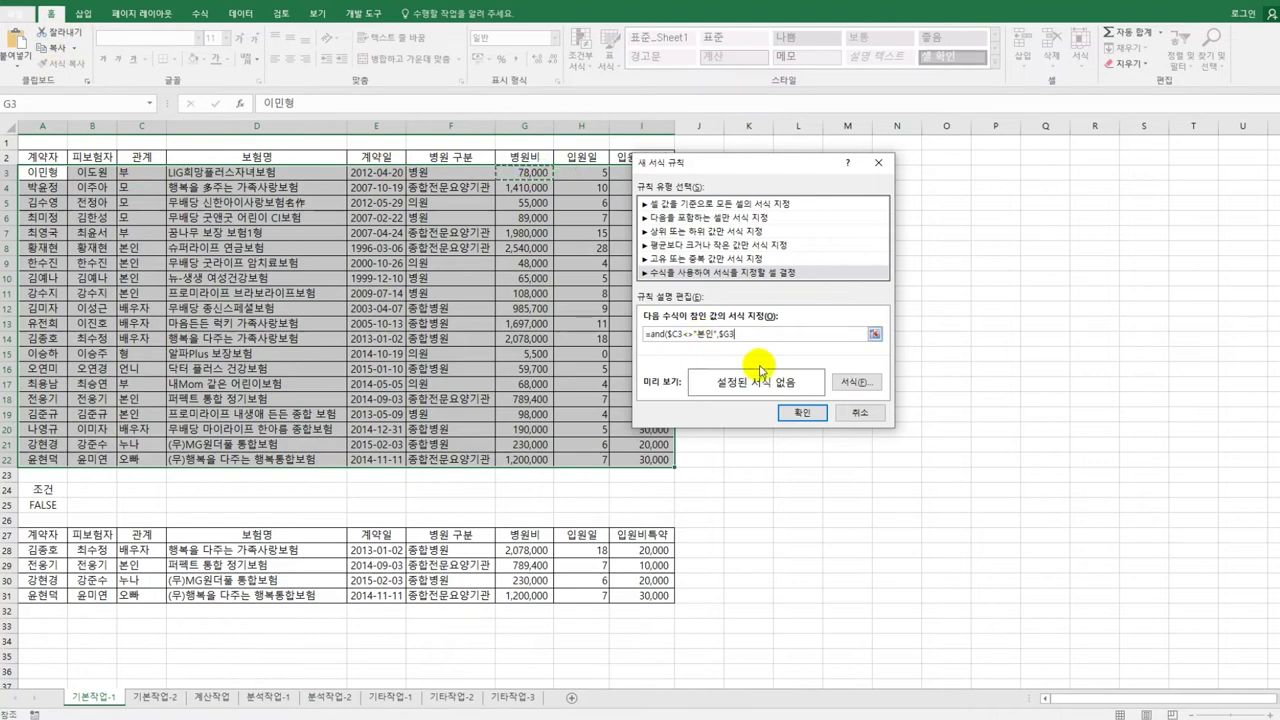
pyautogui.press('F4')
pyautogui.click(761, 341)
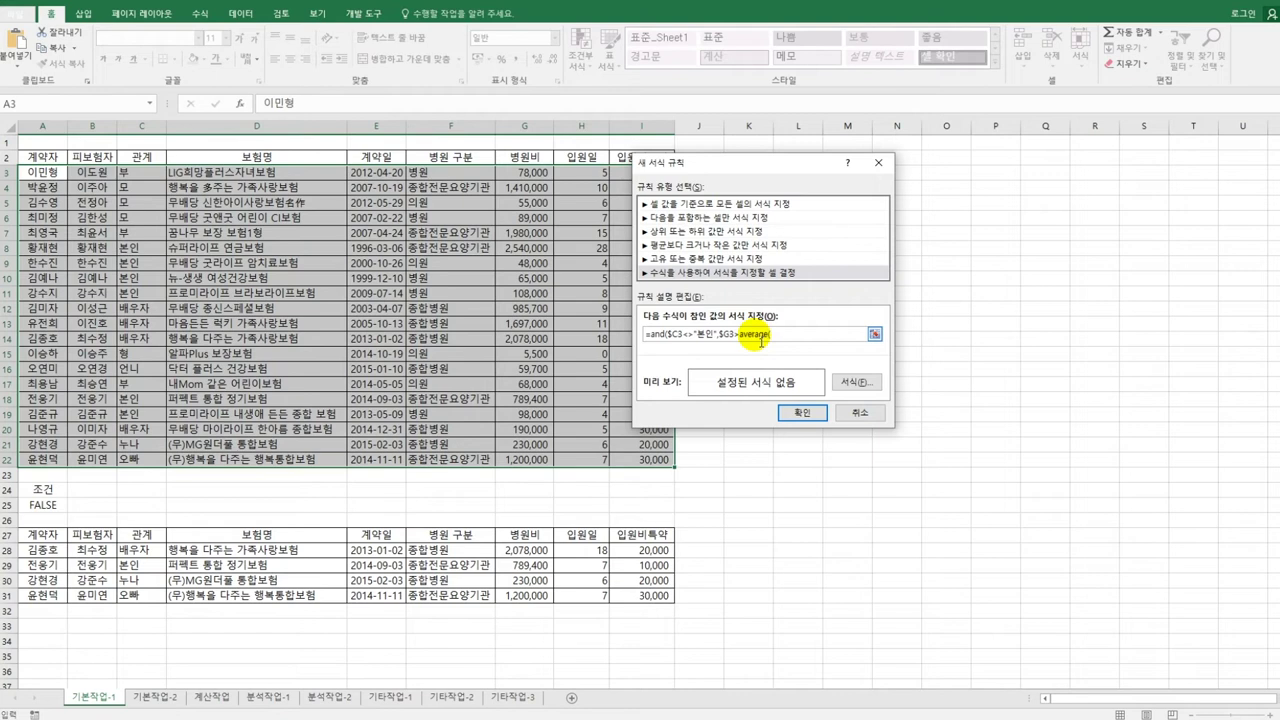
pyautogui.moveTo(530, 174); pyautogui.dragTo(528, 468)
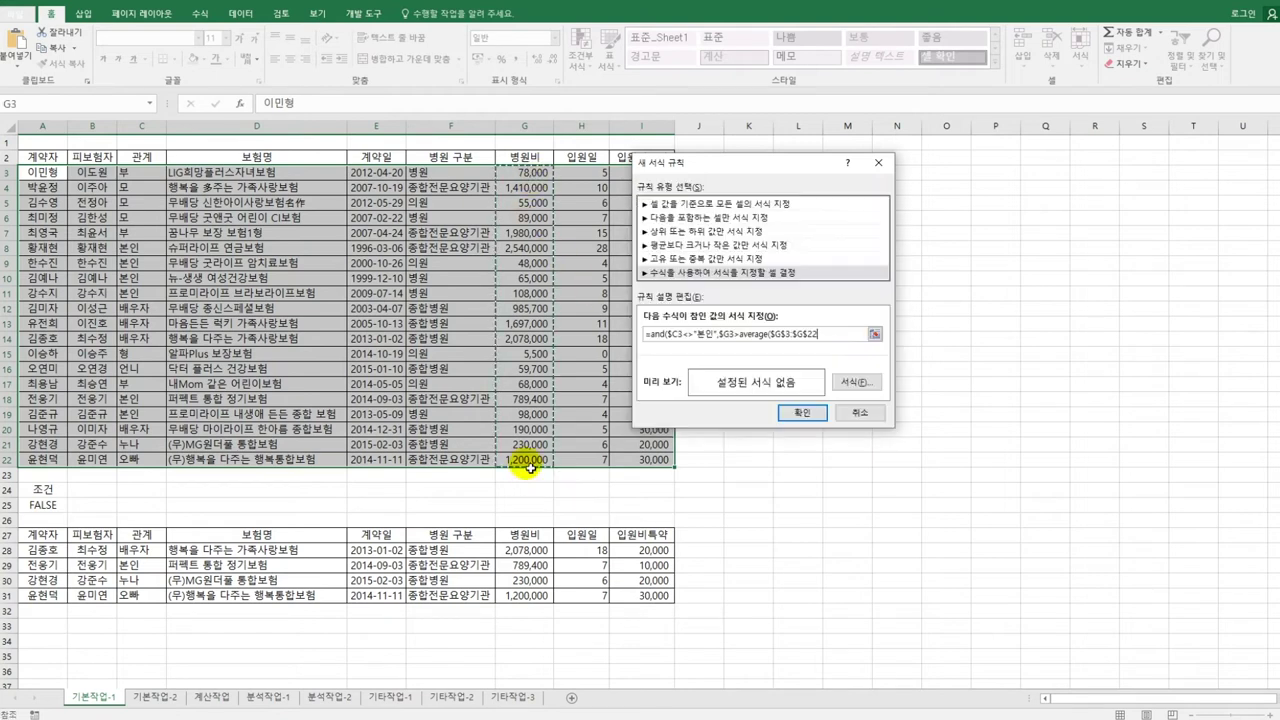
pyautogui.write(')')
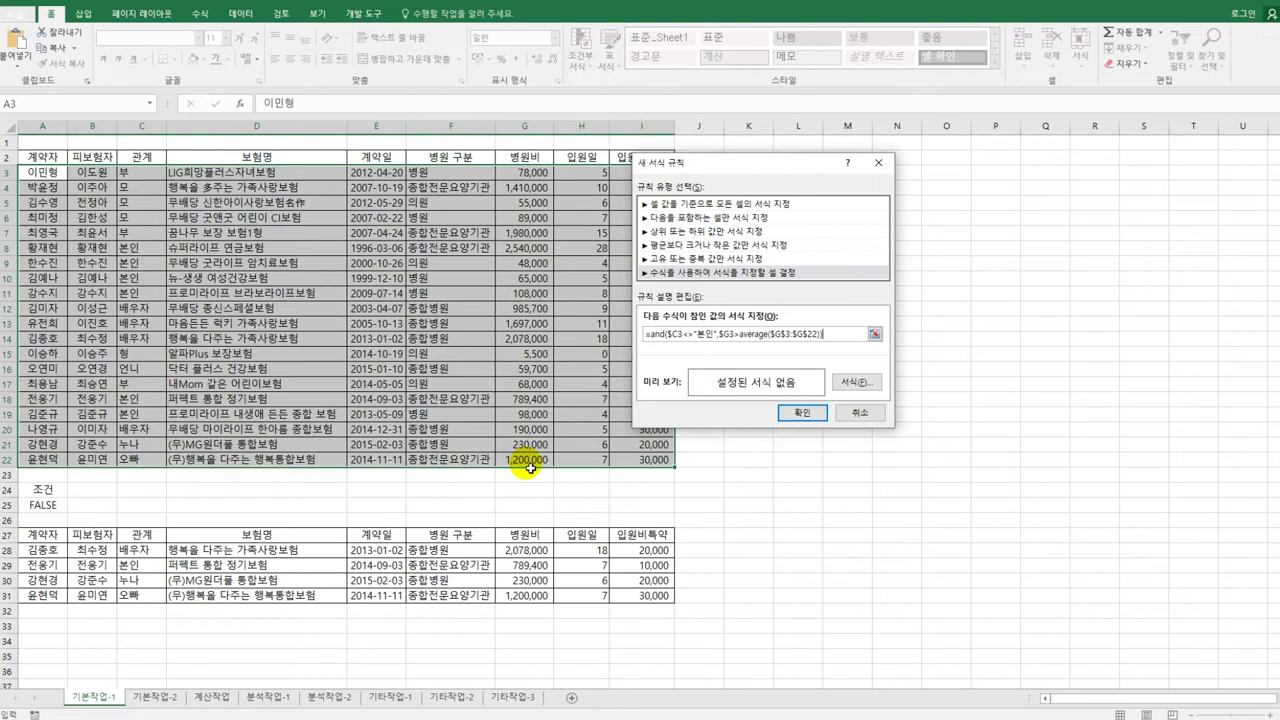
# Give the rule a bold italic font in standard blue and apply it to the selected range.
pyautogui.click(866, 382)
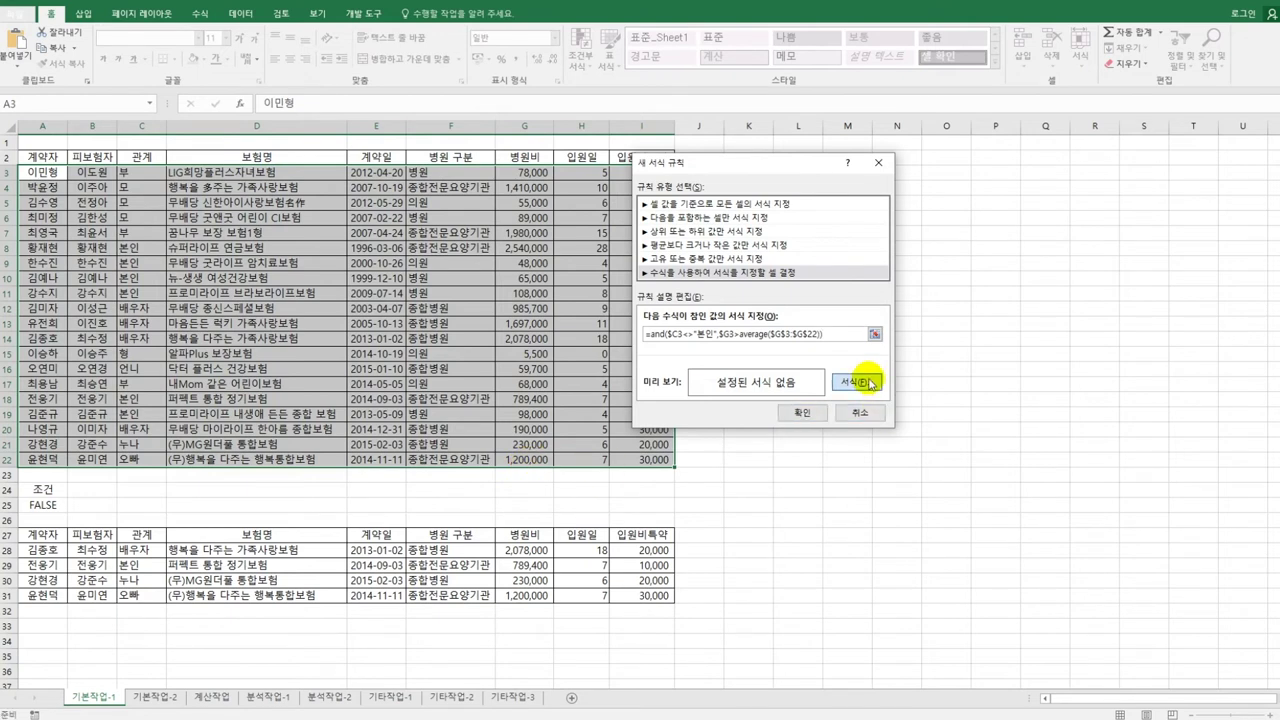
pyautogui.moveTo(794, 110); pyautogui.dragTo(367, 145)
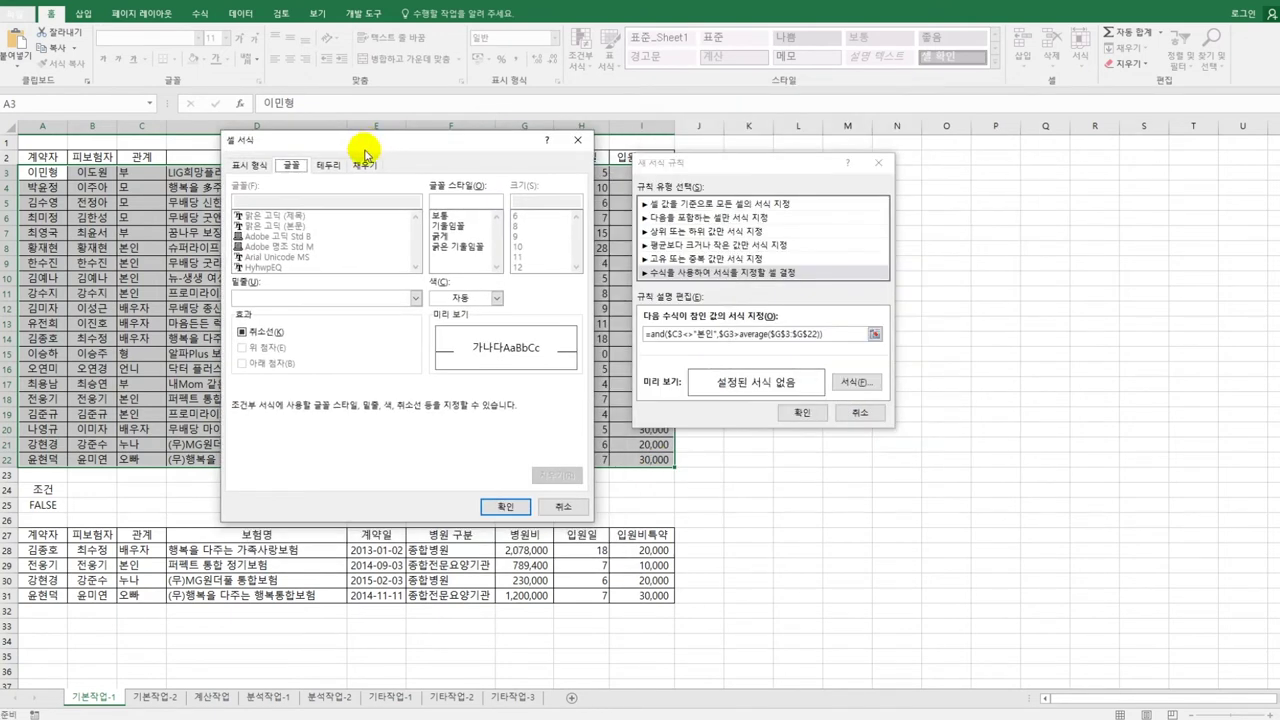
pyautogui.click(470, 248)
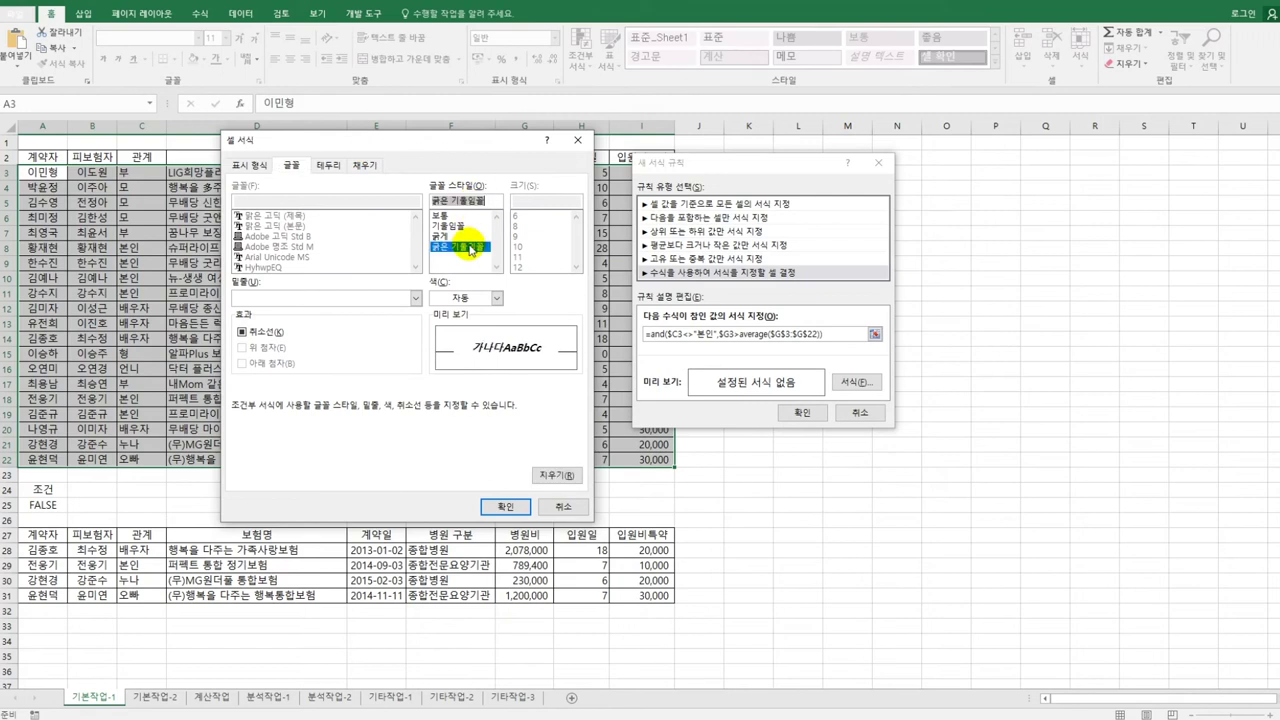
pyautogui.click(492, 297)
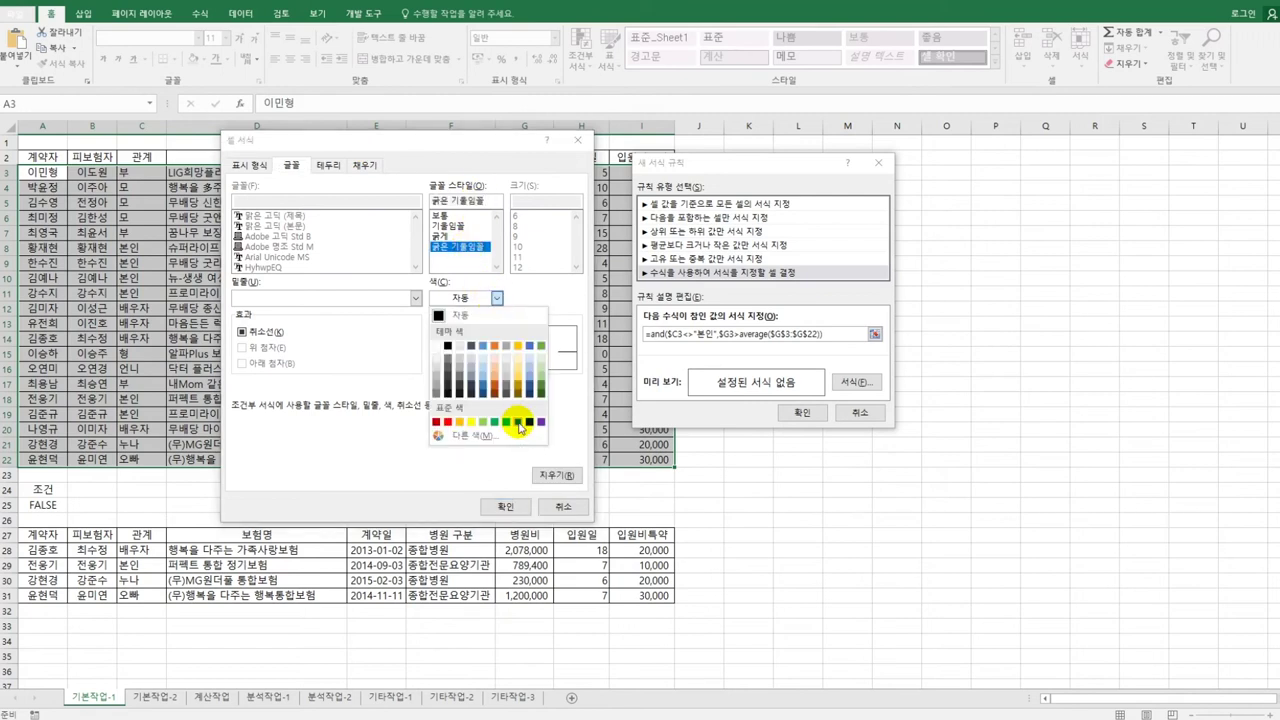
pyautogui.click(519, 422)
pyautogui.click(507, 507)
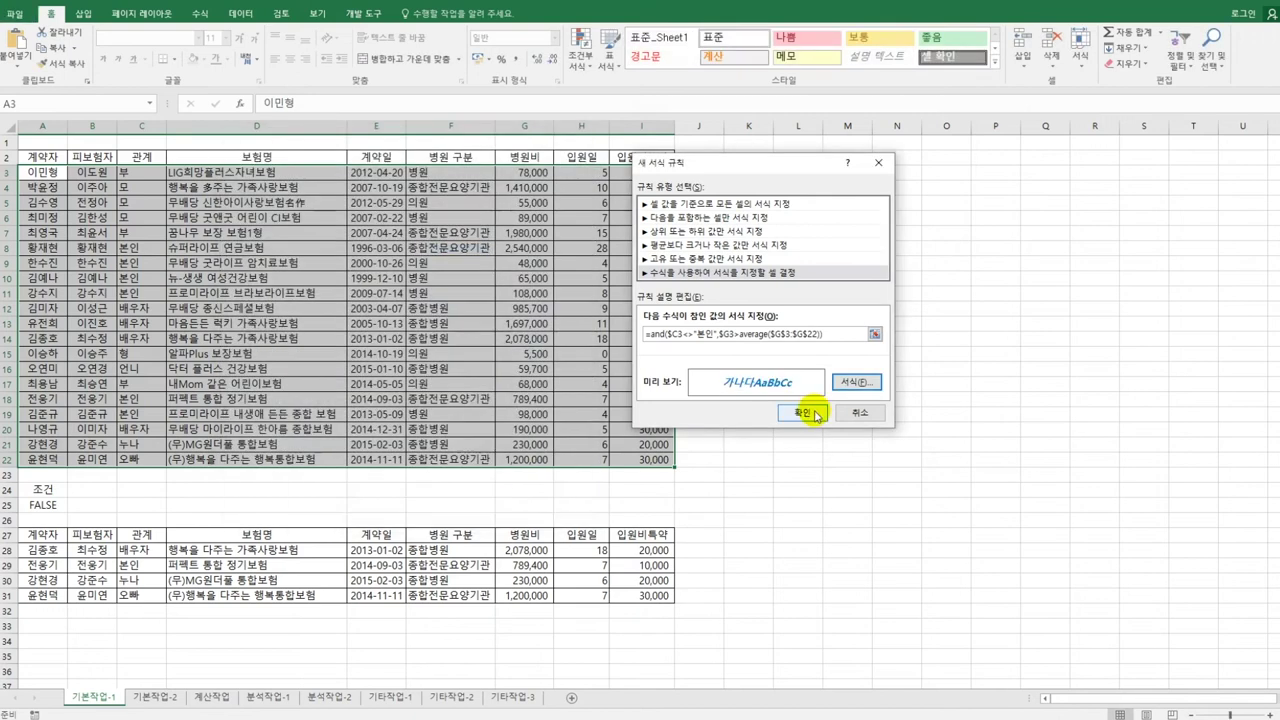
pyautogui.click(812, 414)
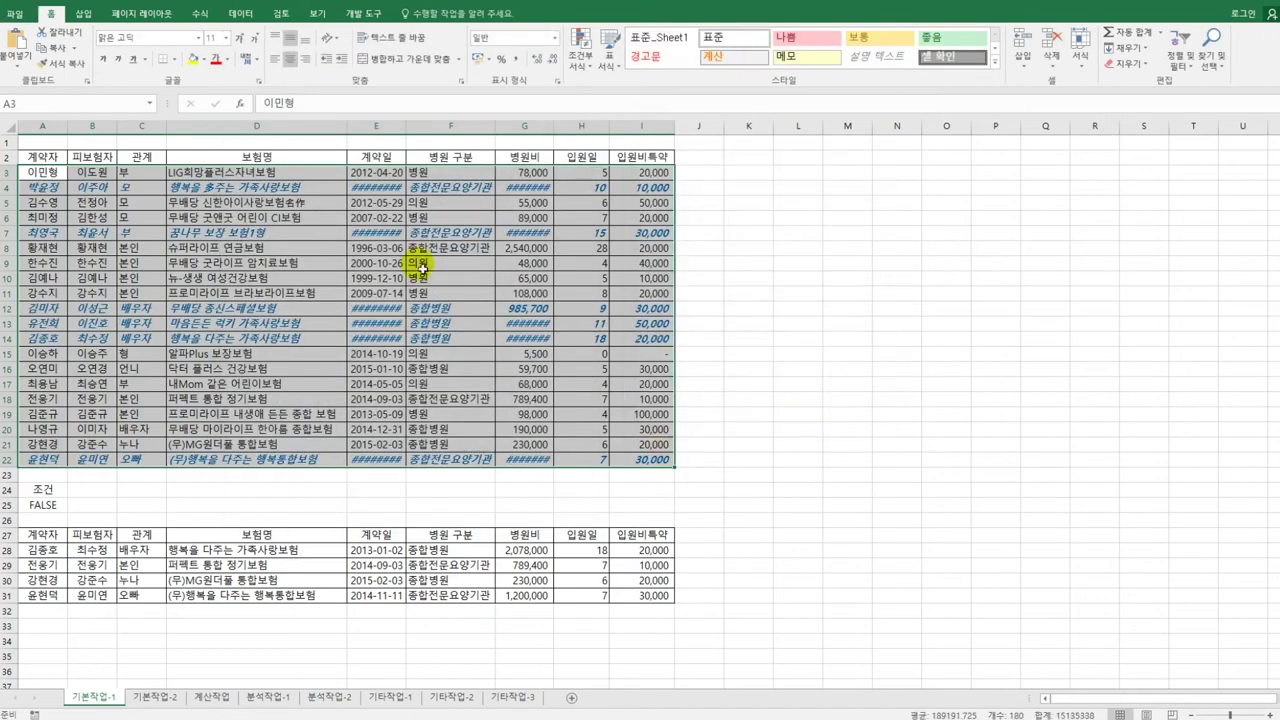
# Autofit the widths of columns E and G to their contents.
pyautogui.doubleClick(406, 126)
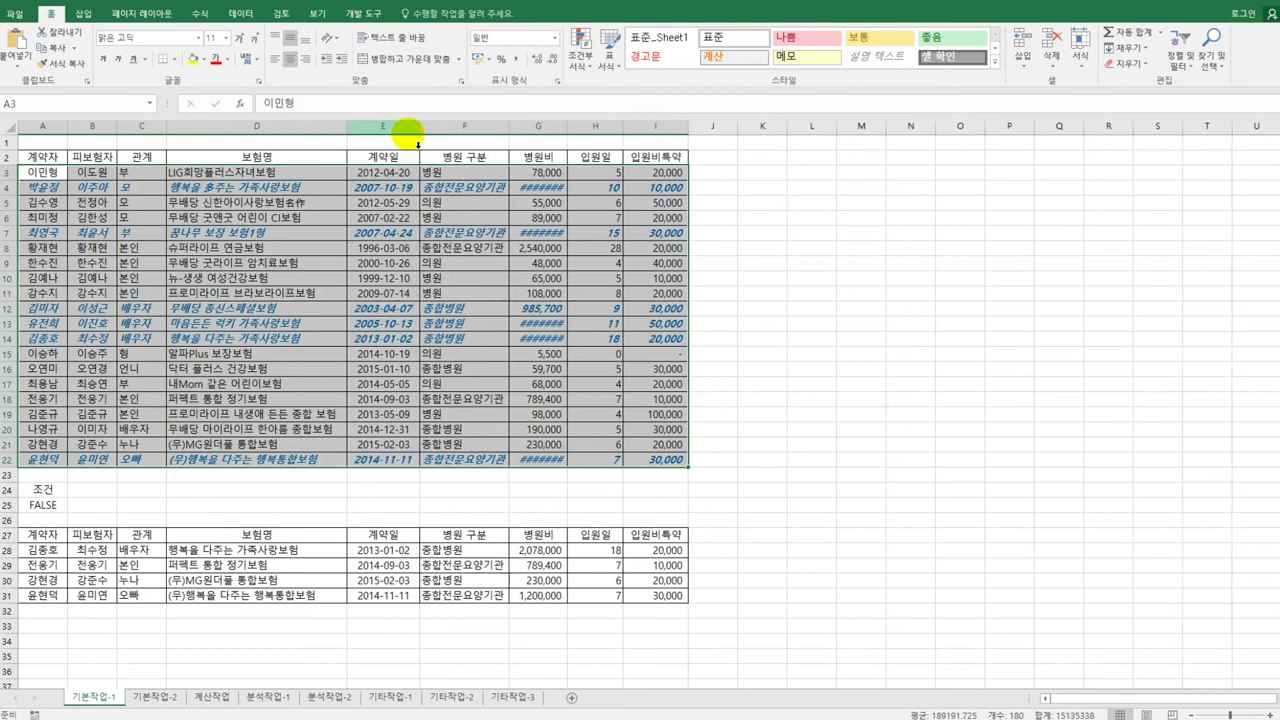
pyautogui.doubleClick(580, 126)
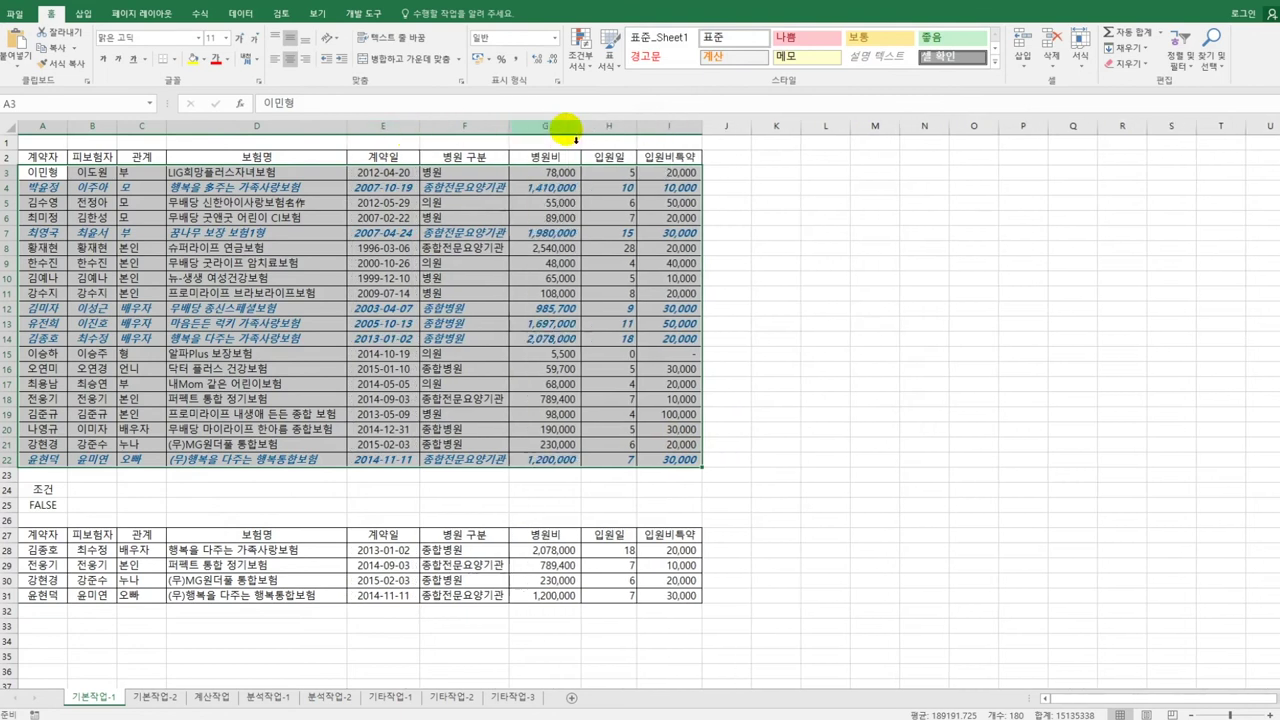
pyautogui.click(683, 461)
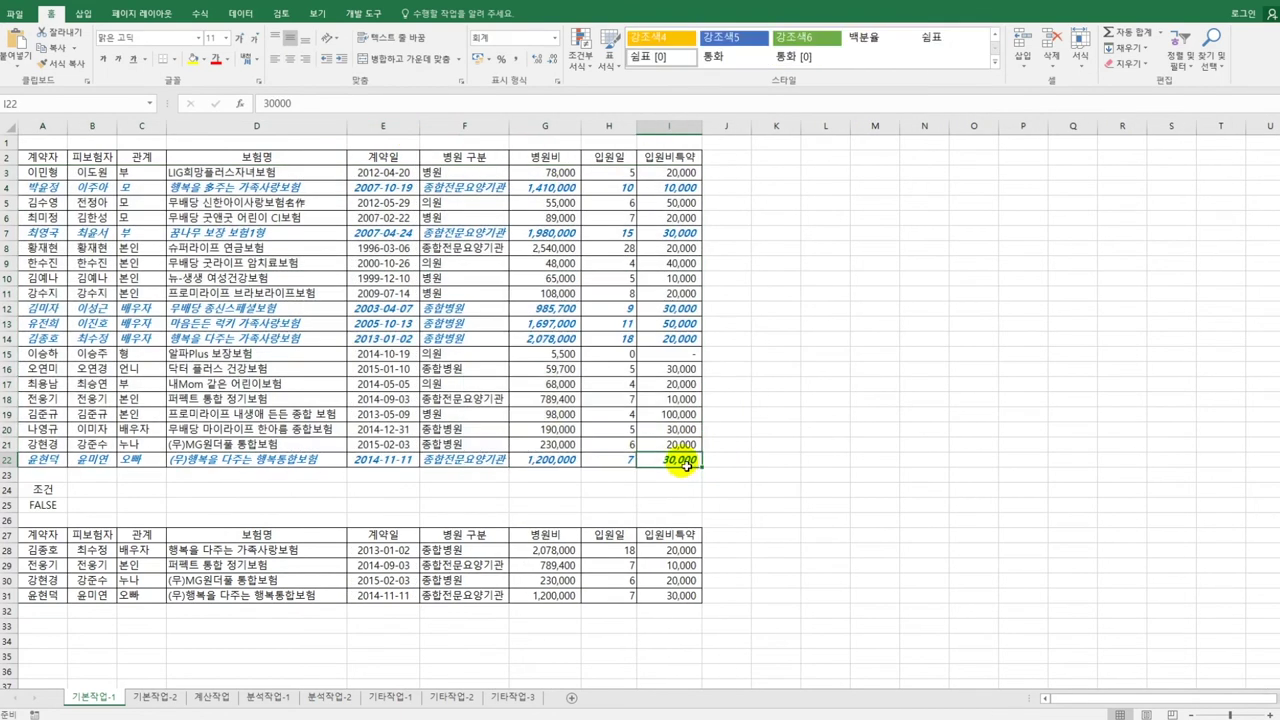
# On sheet 기본작업-2, set A2:I22 as the print area.
pyautogui.click(155, 697)
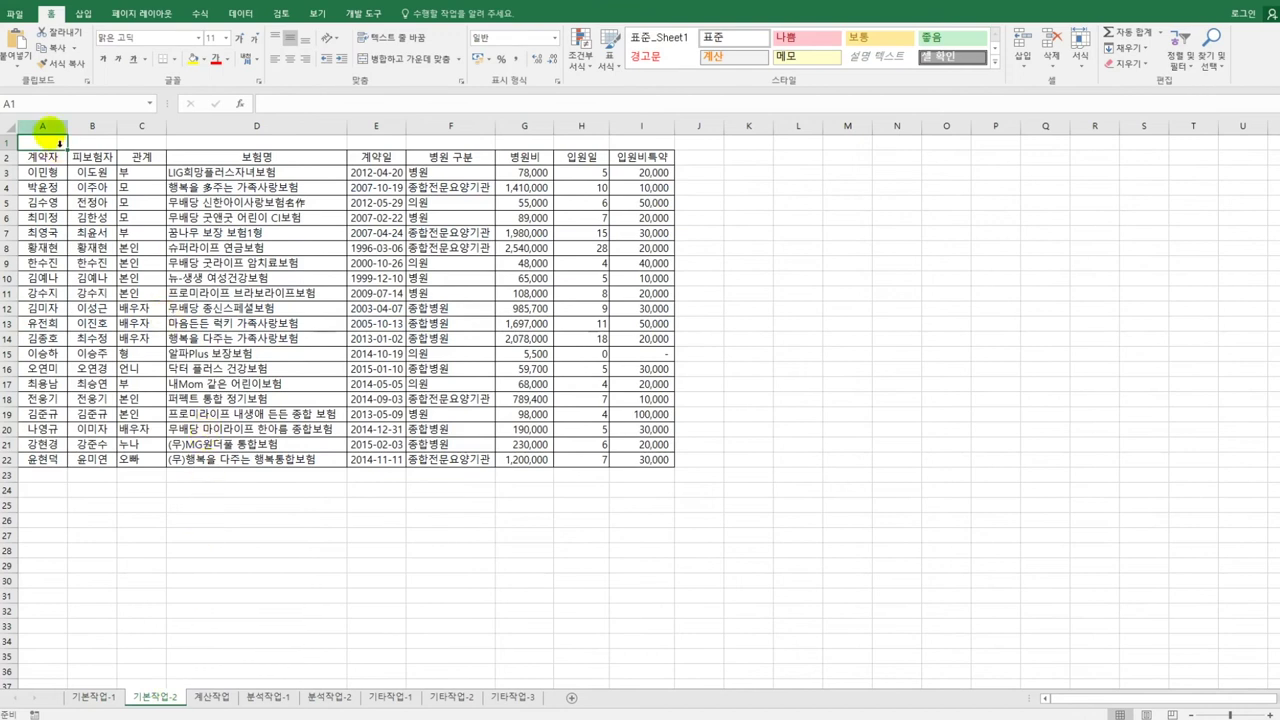
pyautogui.moveTo(42, 157); pyautogui.dragTo(643, 462)
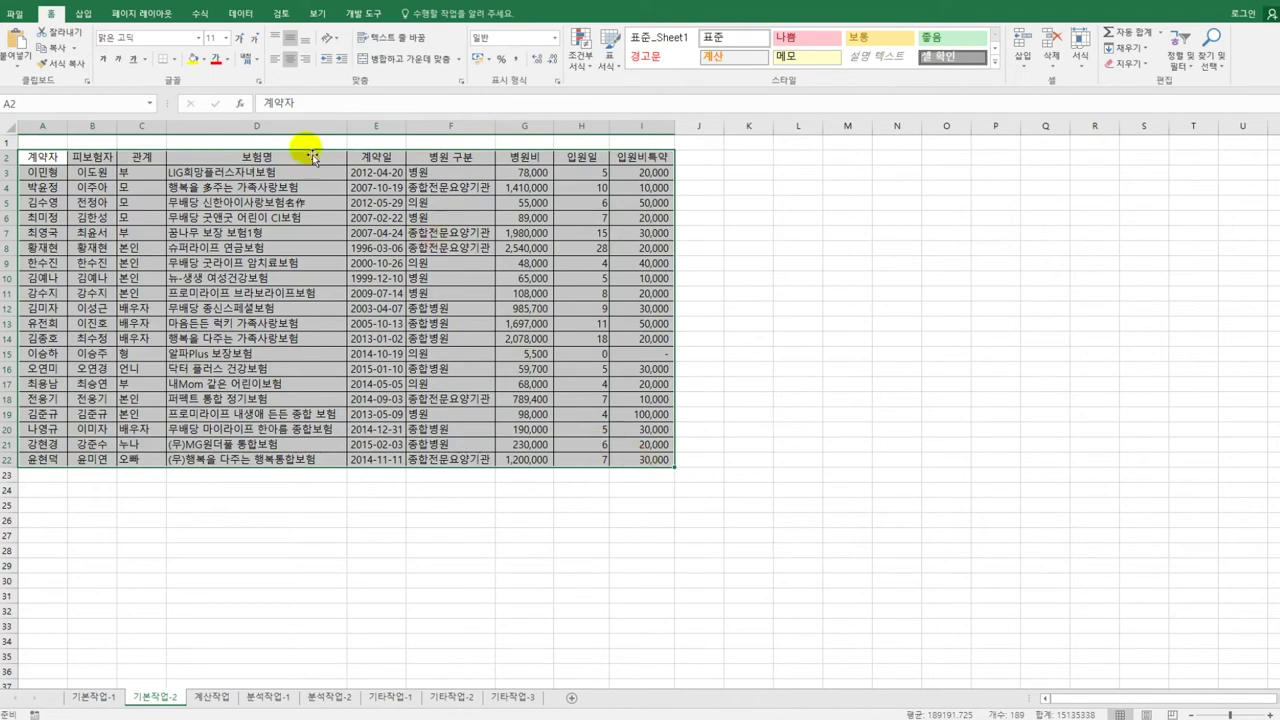
pyautogui.click(166, 14)
pyautogui.click(172, 58)
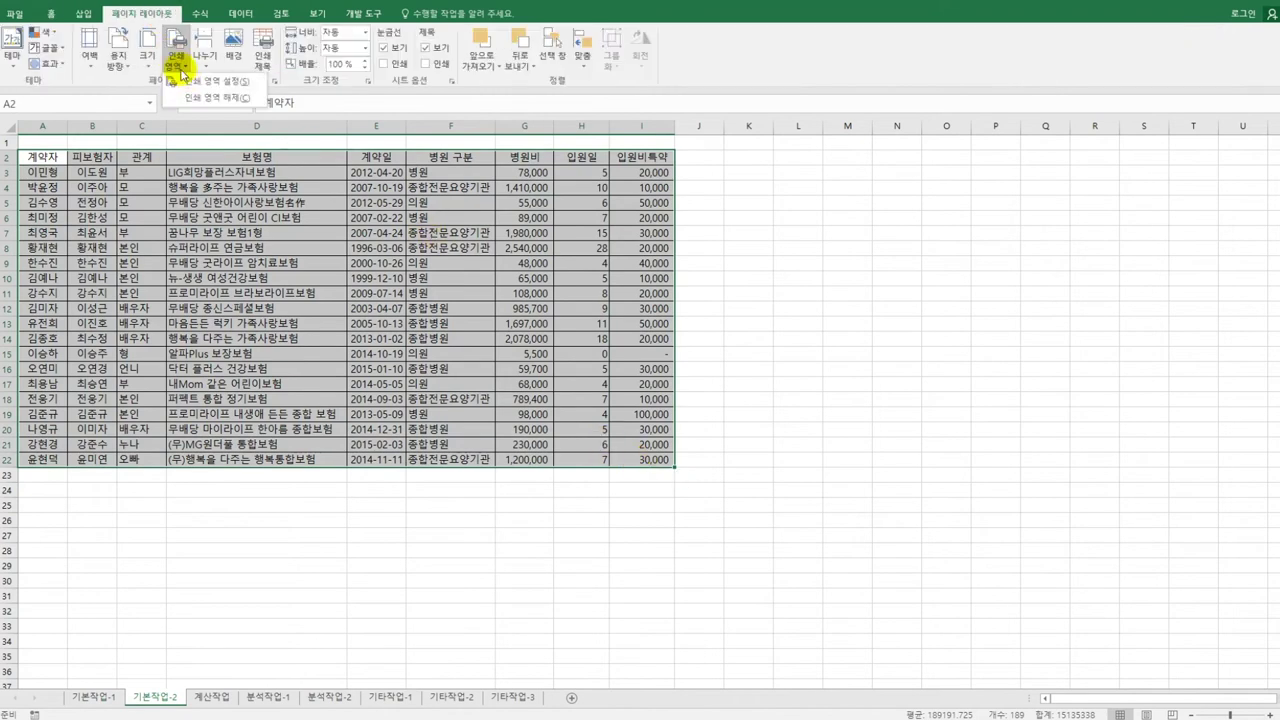
pyautogui.click(184, 77)
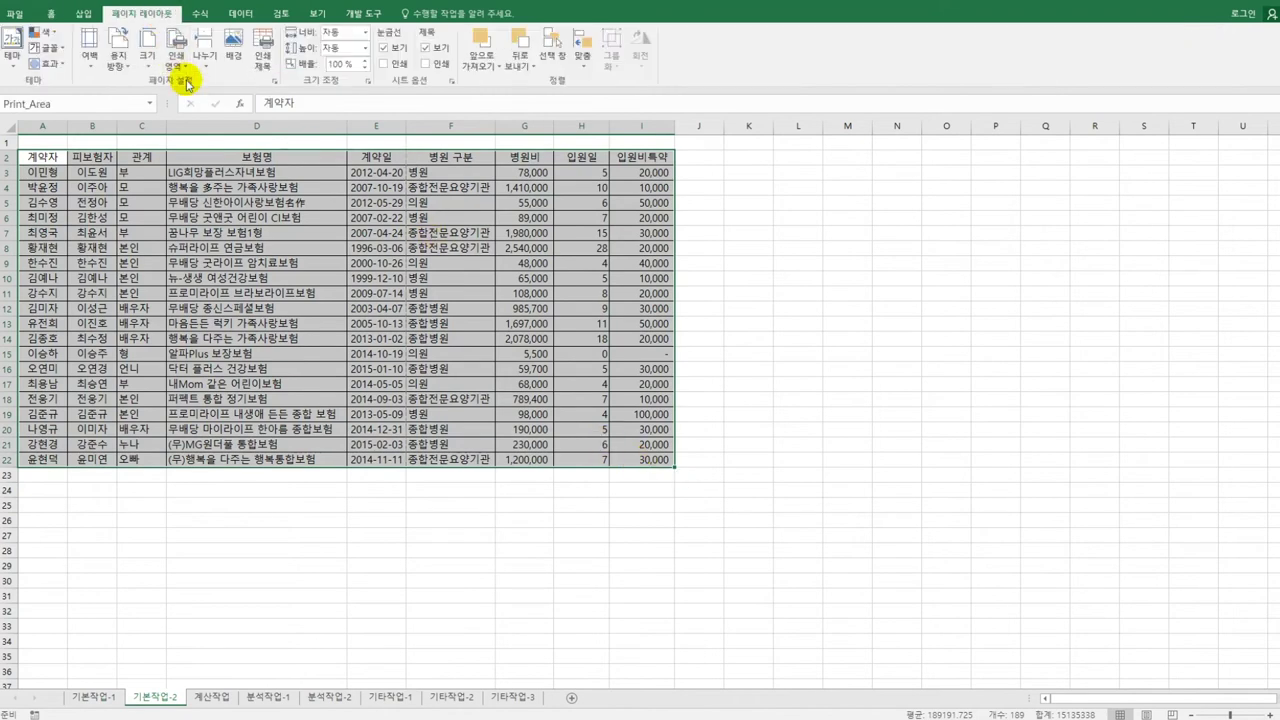
# Set the sheet's page orientation to landscape and its margins to the narrow preset (좁게).
pyautogui.click(118, 65)
pyautogui.click(127, 117)
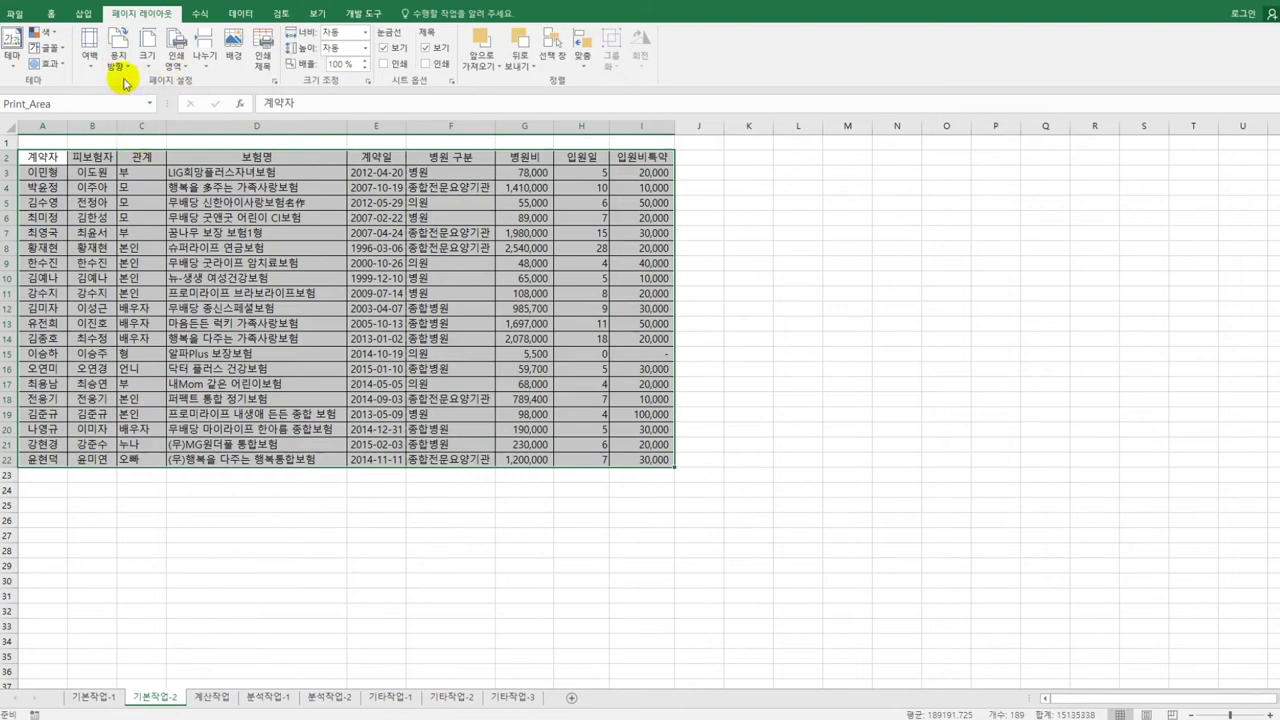
pyautogui.click(89, 62)
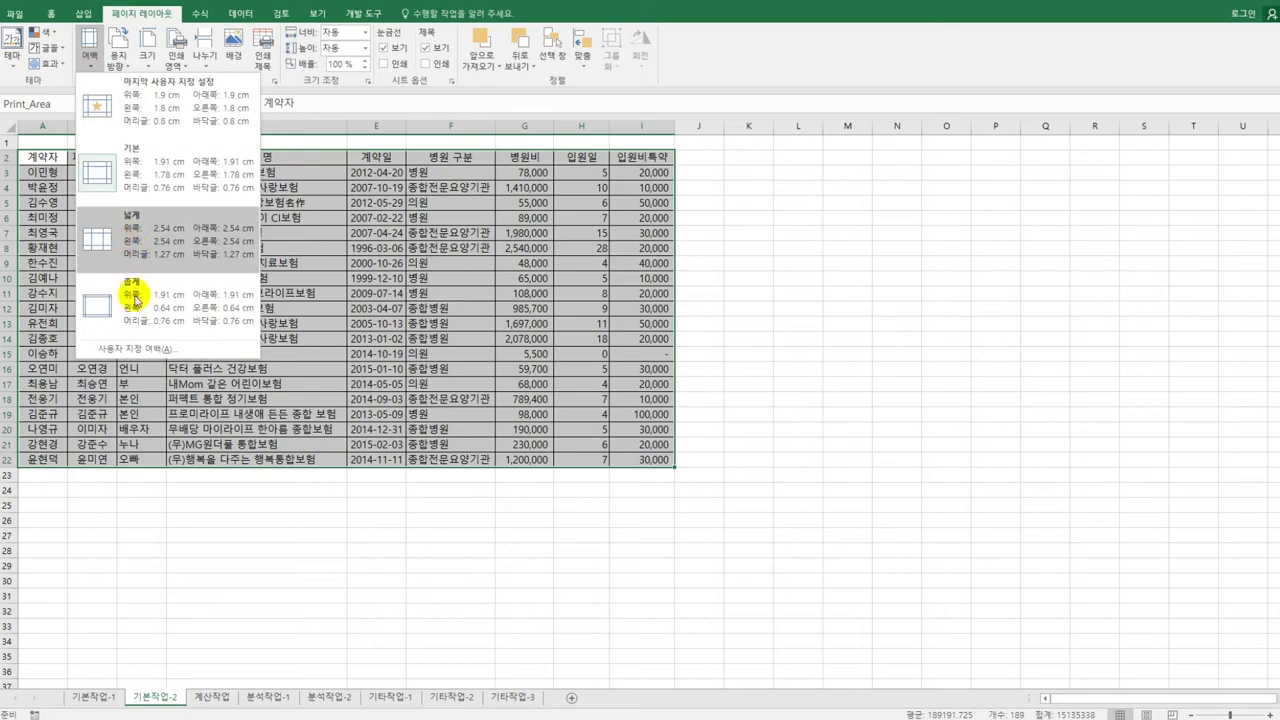
pyautogui.click(135, 298)
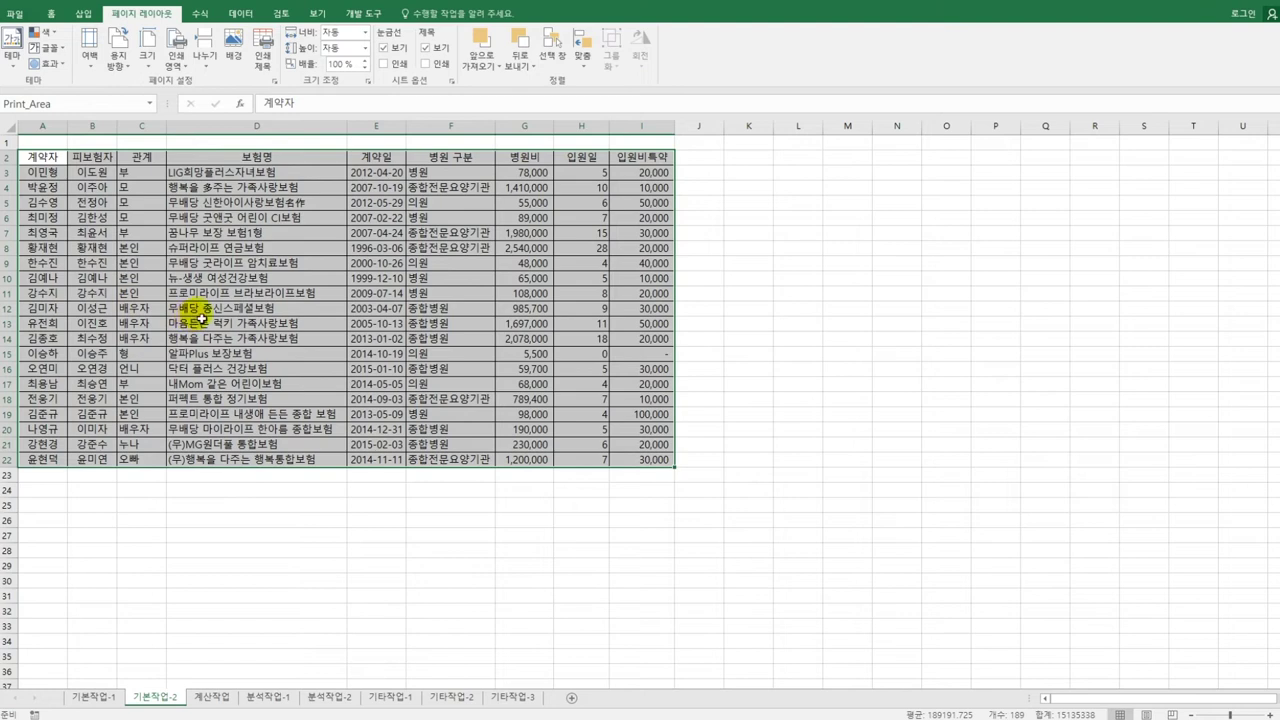
# In the page setup, centre the printout on the page both horizontally and vertically.
pyautogui.click(275, 81)
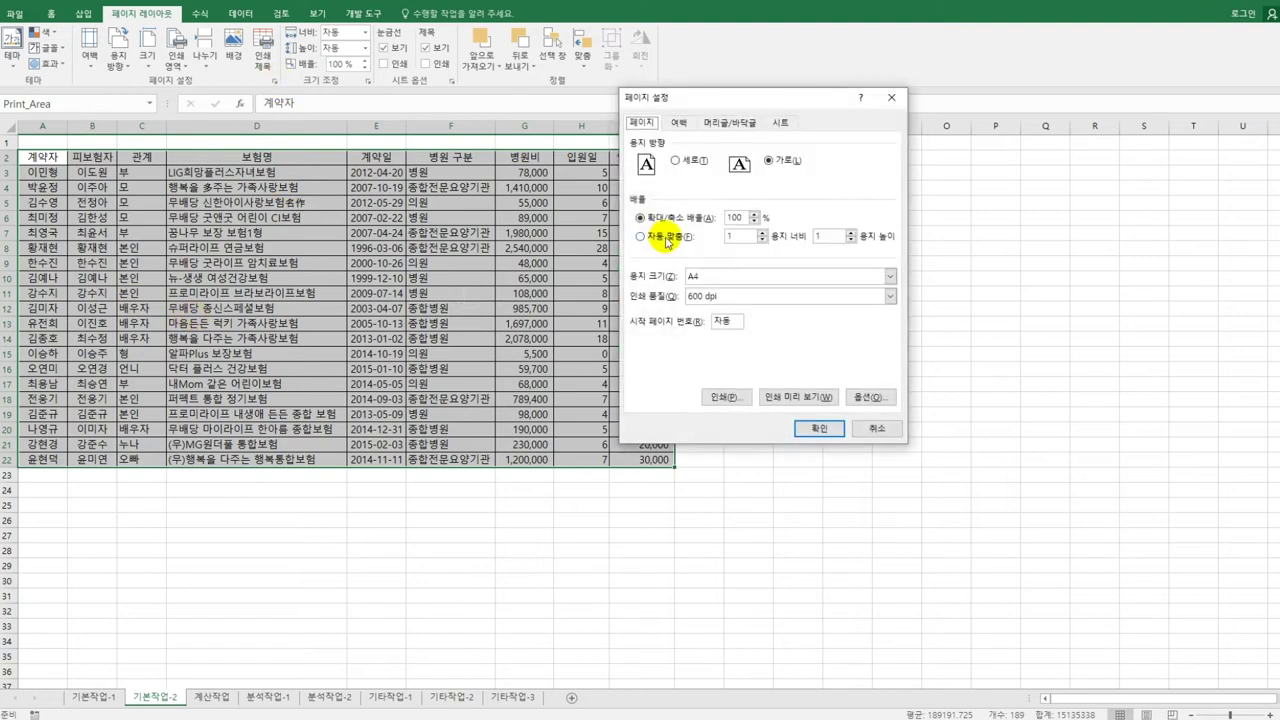
pyautogui.click(677, 122)
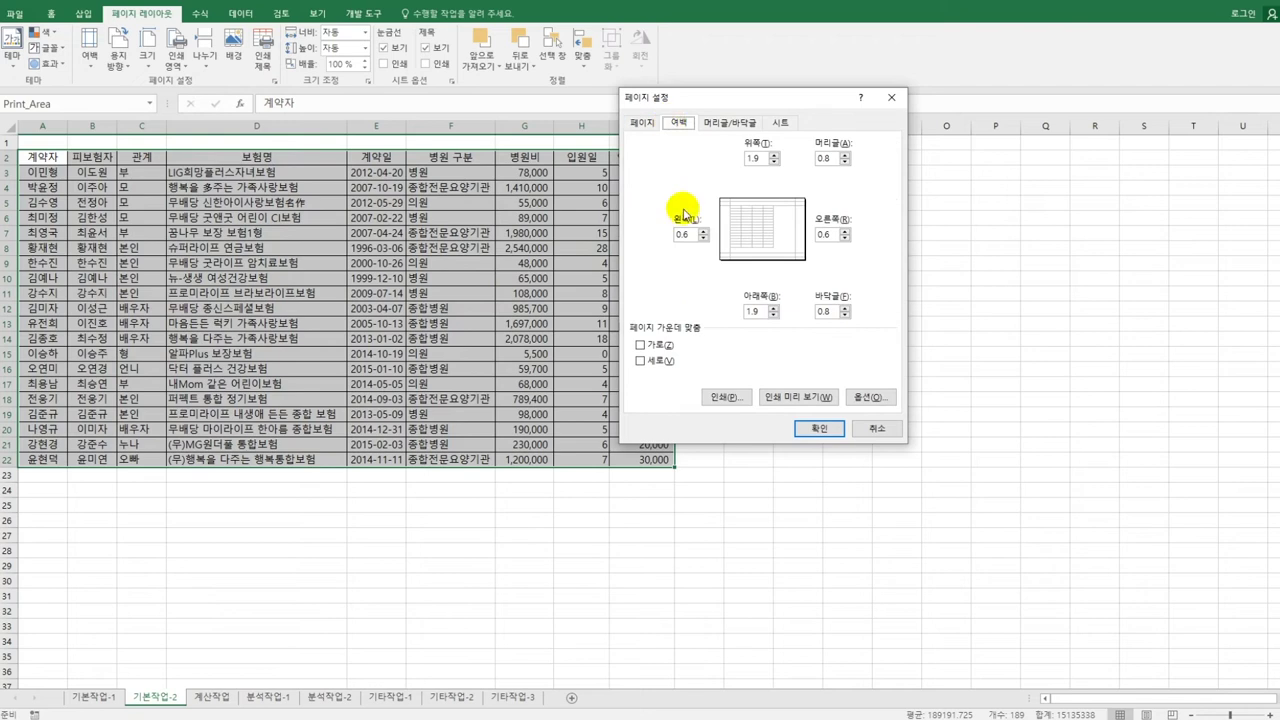
pyautogui.click(659, 345)
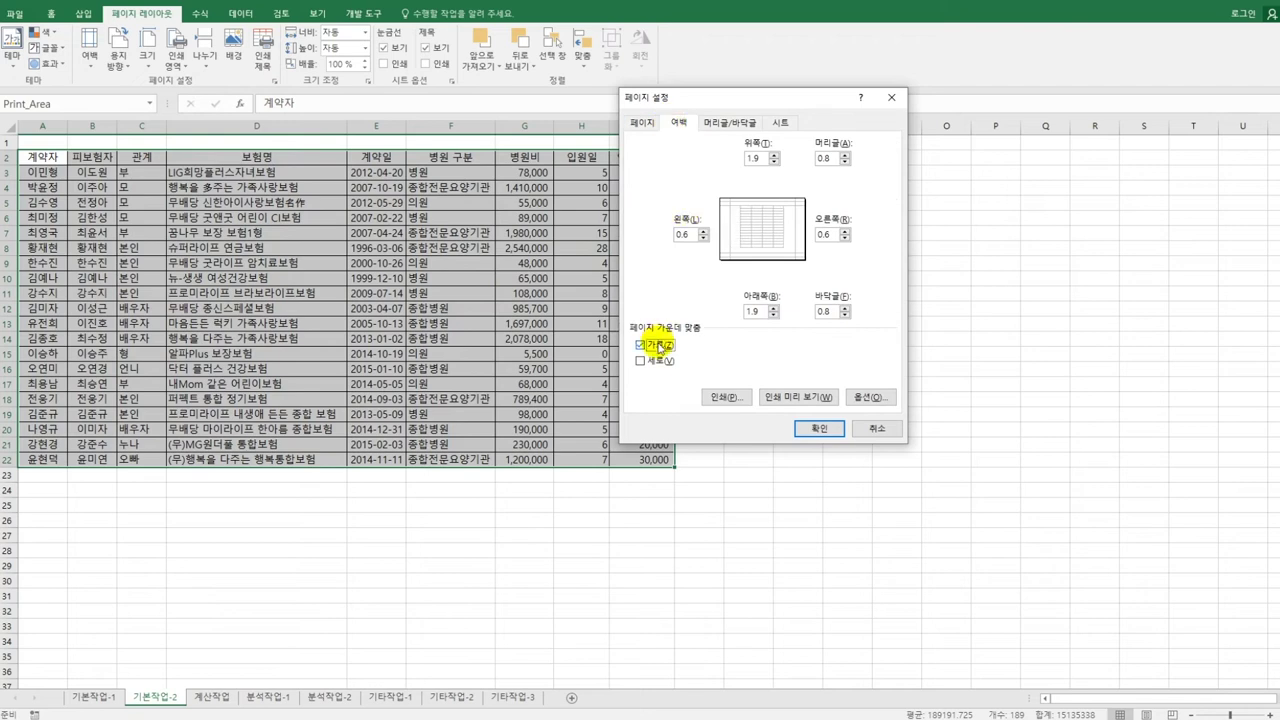
pyautogui.click(659, 360)
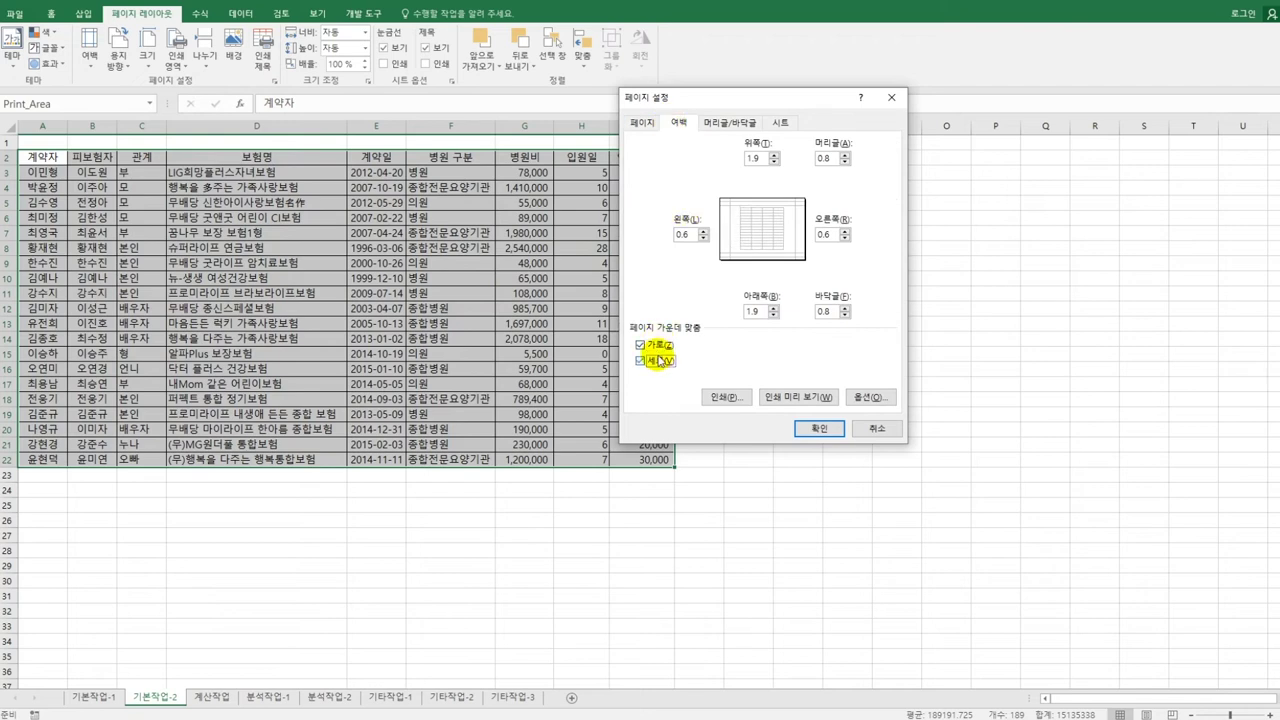
# Add a custom header whose left section reads "출력 시간 : " followed by the current time field, and apply the page setup.
pyautogui.click(716, 127)
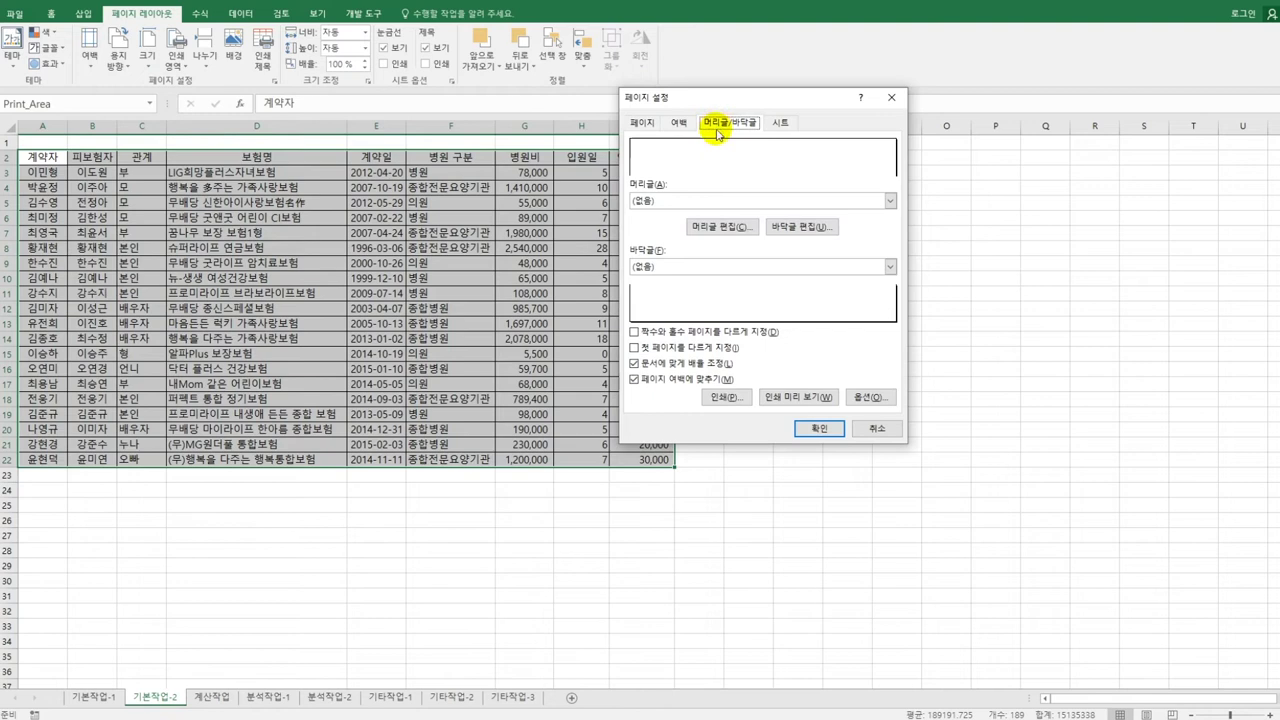
pyautogui.click(712, 226)
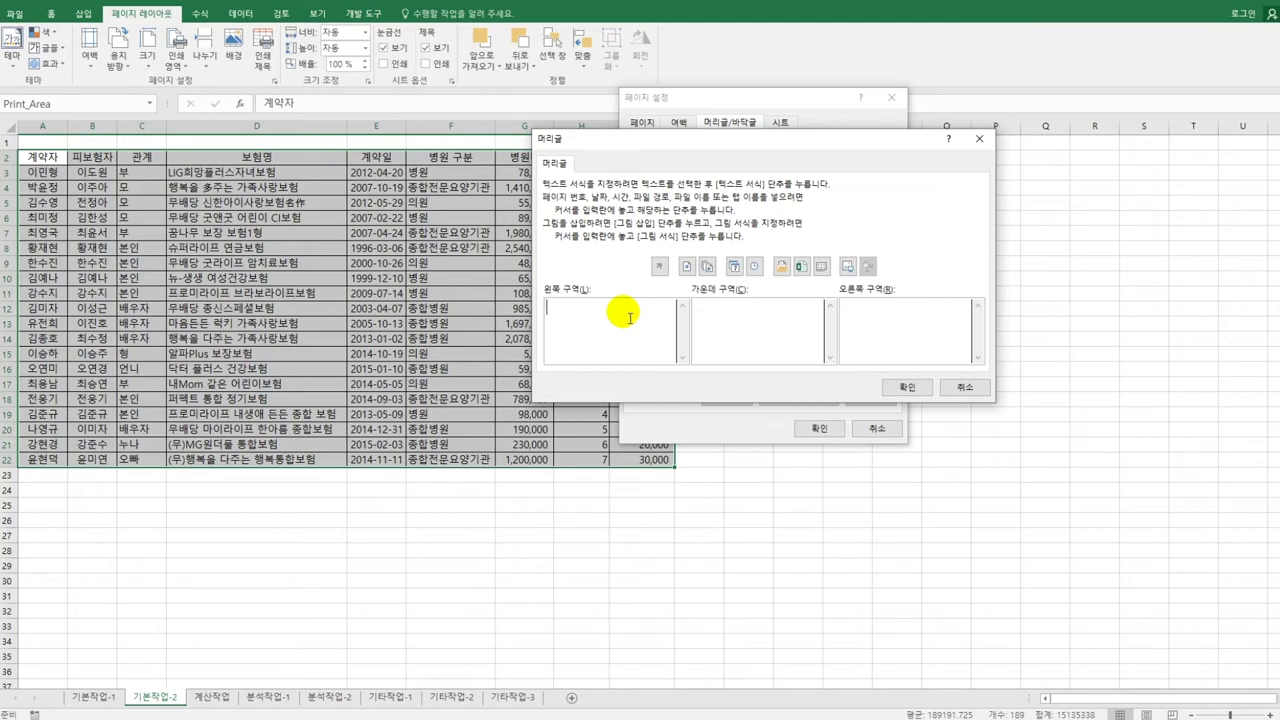
pyautogui.write('출력 시간 :')
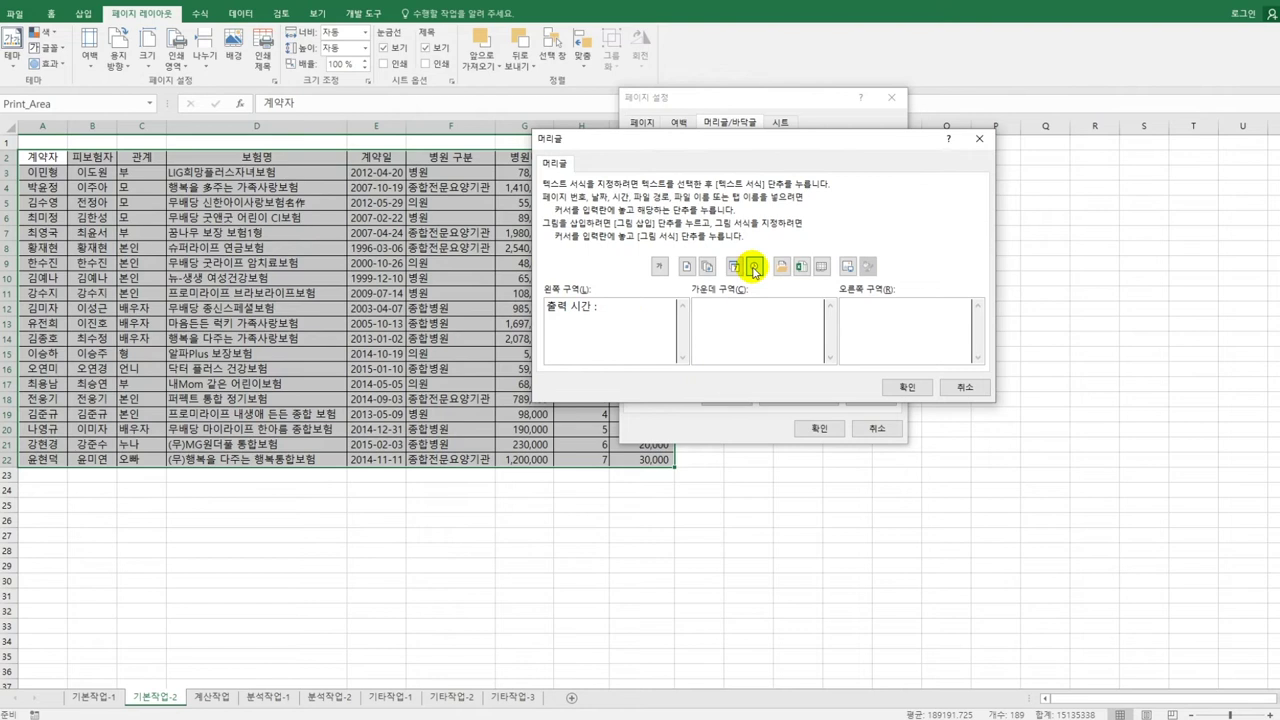
pyautogui.click(754, 267)
pyautogui.click(898, 388)
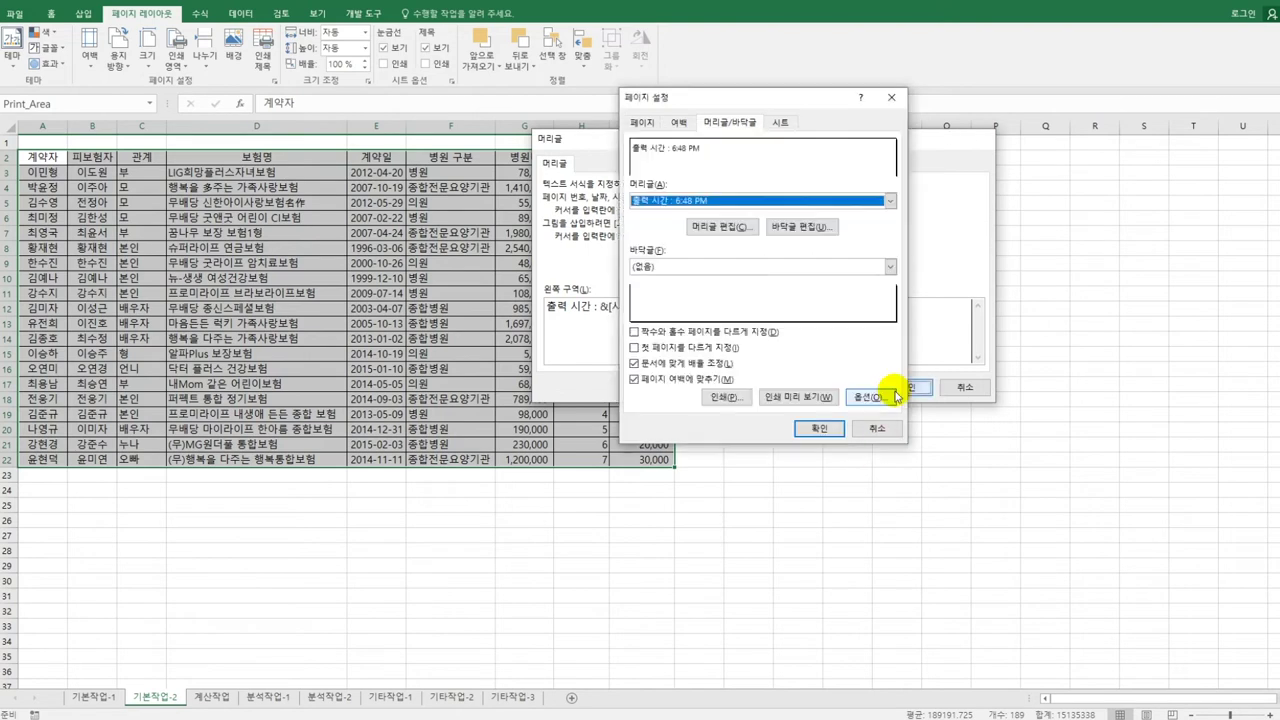
pyautogui.click(819, 430)
pyautogui.click(820, 445)
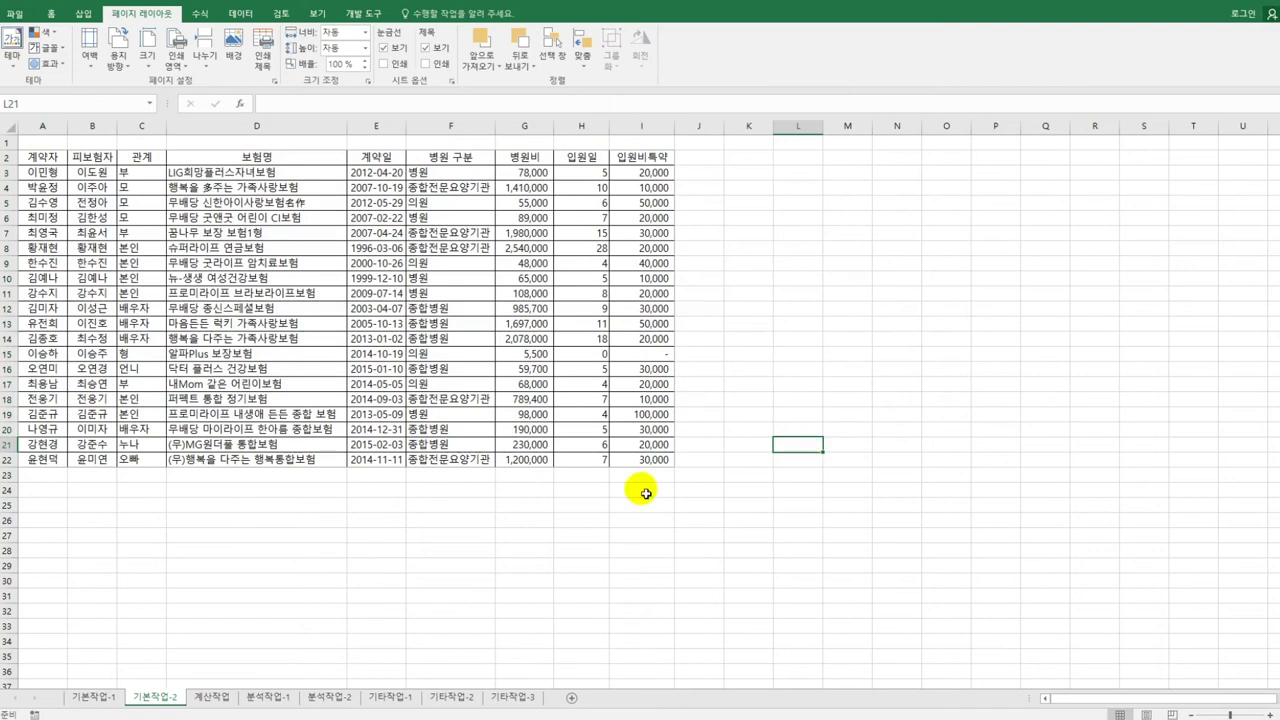
# On sheet 계산작업, start a CONCATENATE formula in cell B3 of the 계약자 column.
pyautogui.click(208, 696)
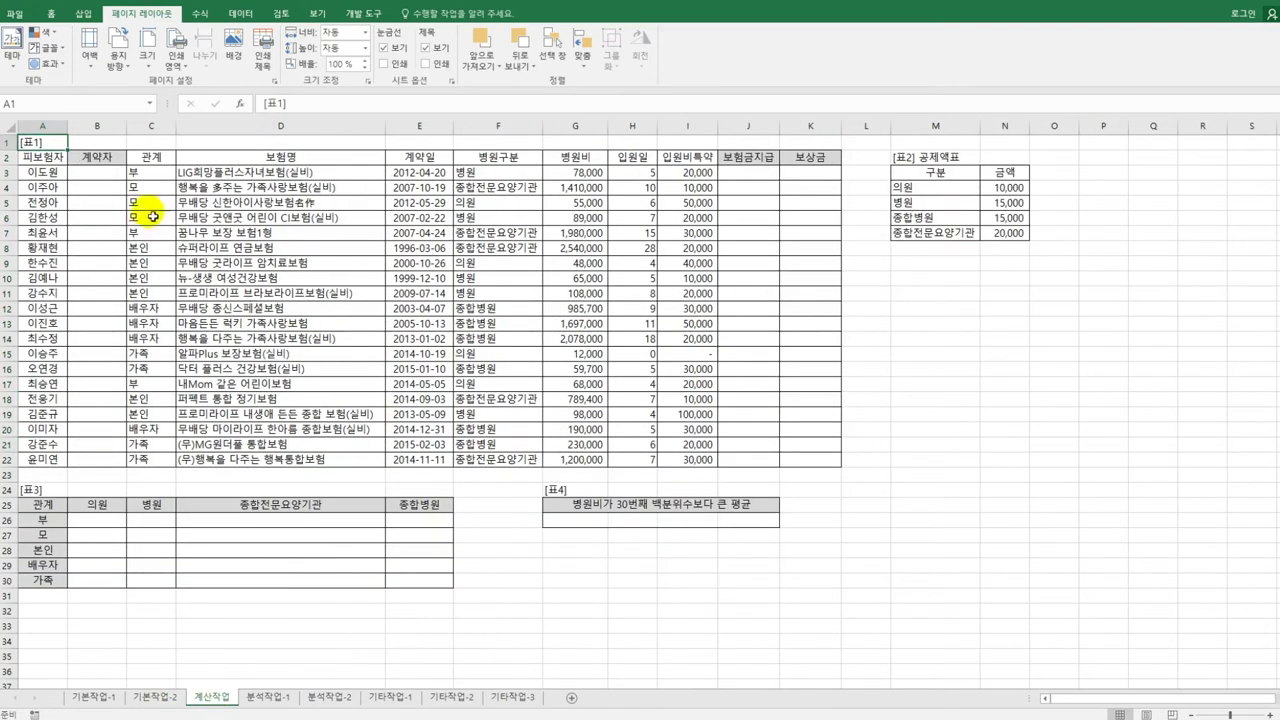
pyautogui.click(114, 175)
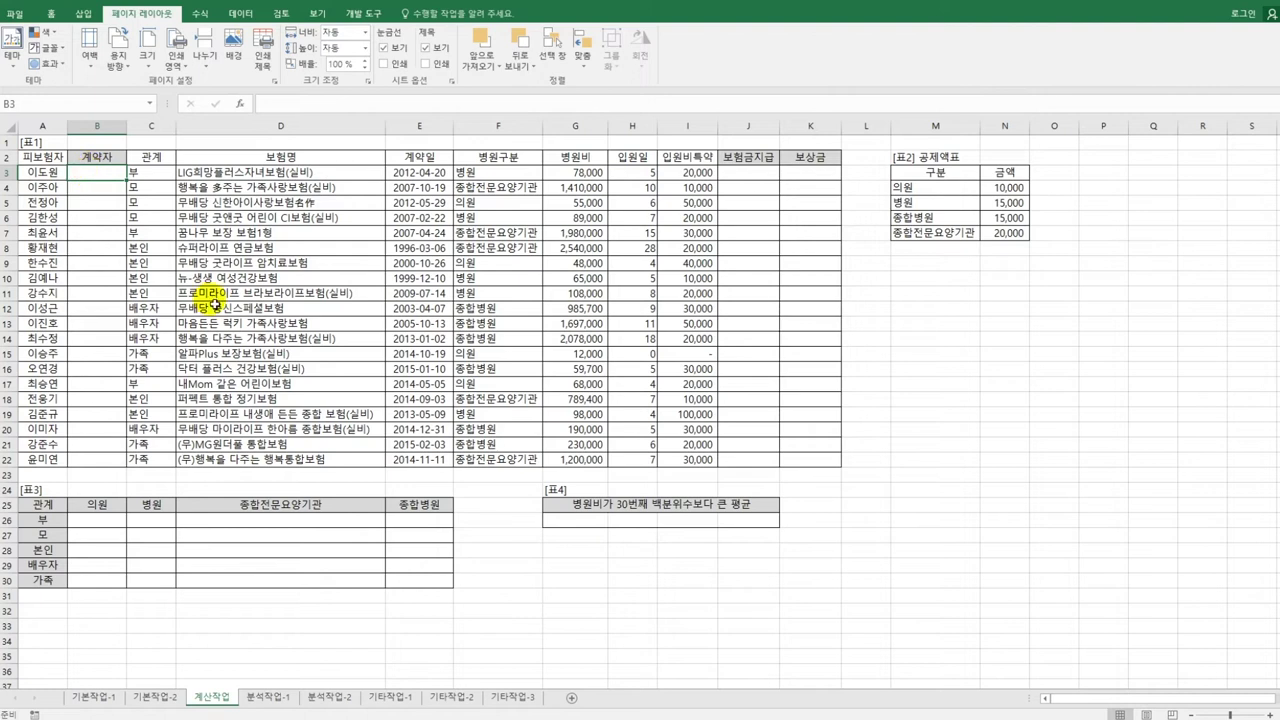
pyautogui.write('=')
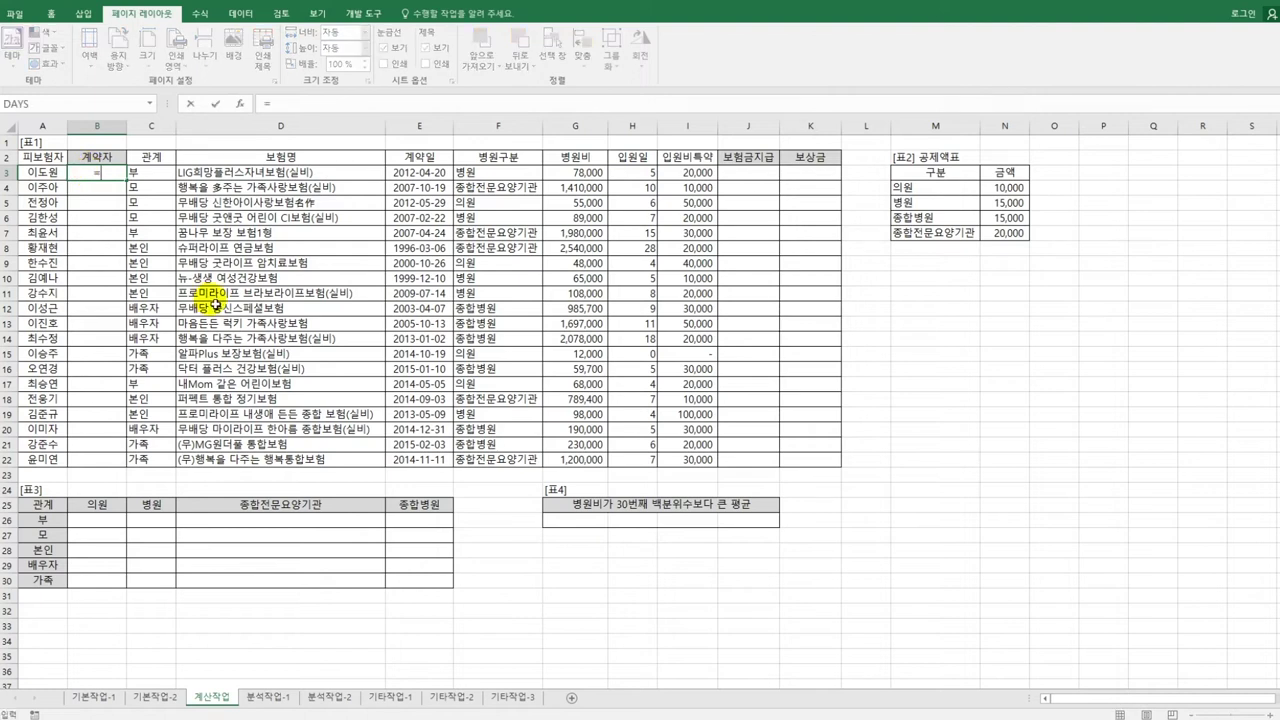
pyautogui.write('co')
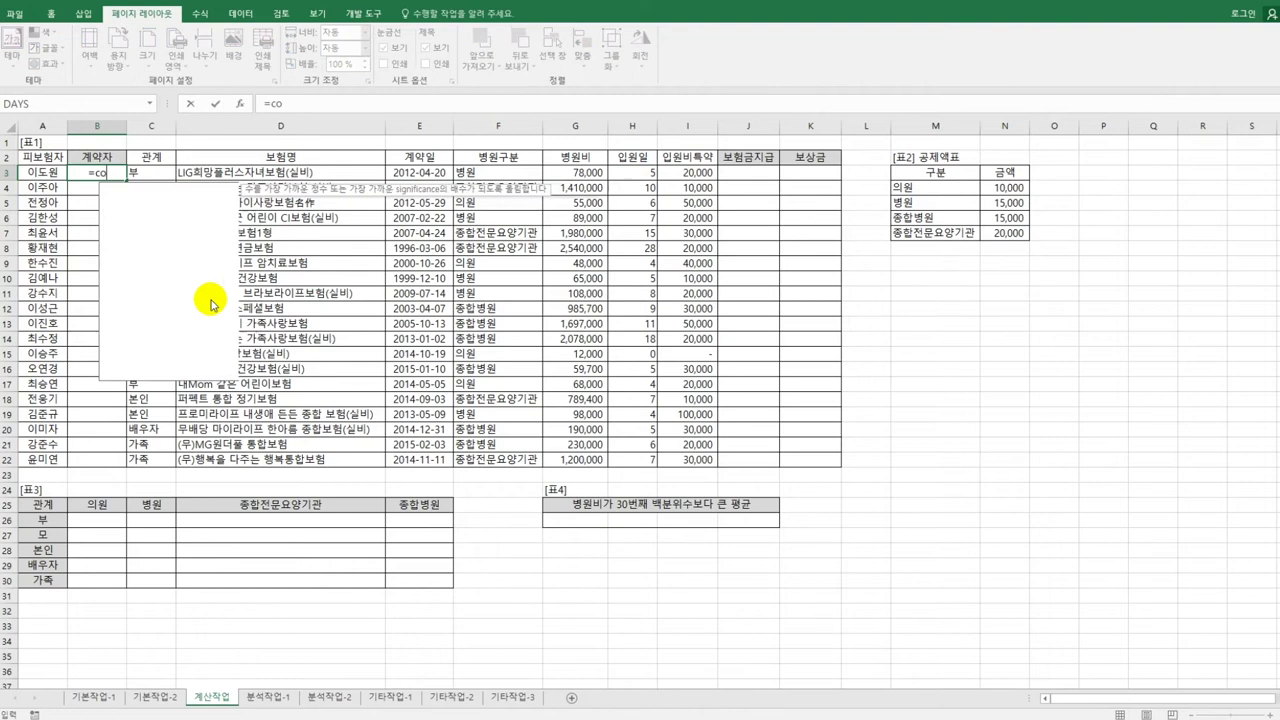
pyautogui.press('Down')
pyautogui.press('Down')
pyautogui.press('Down')
pyautogui.press('Down')
pyautogui.press('Down')
pyautogui.press('Down')
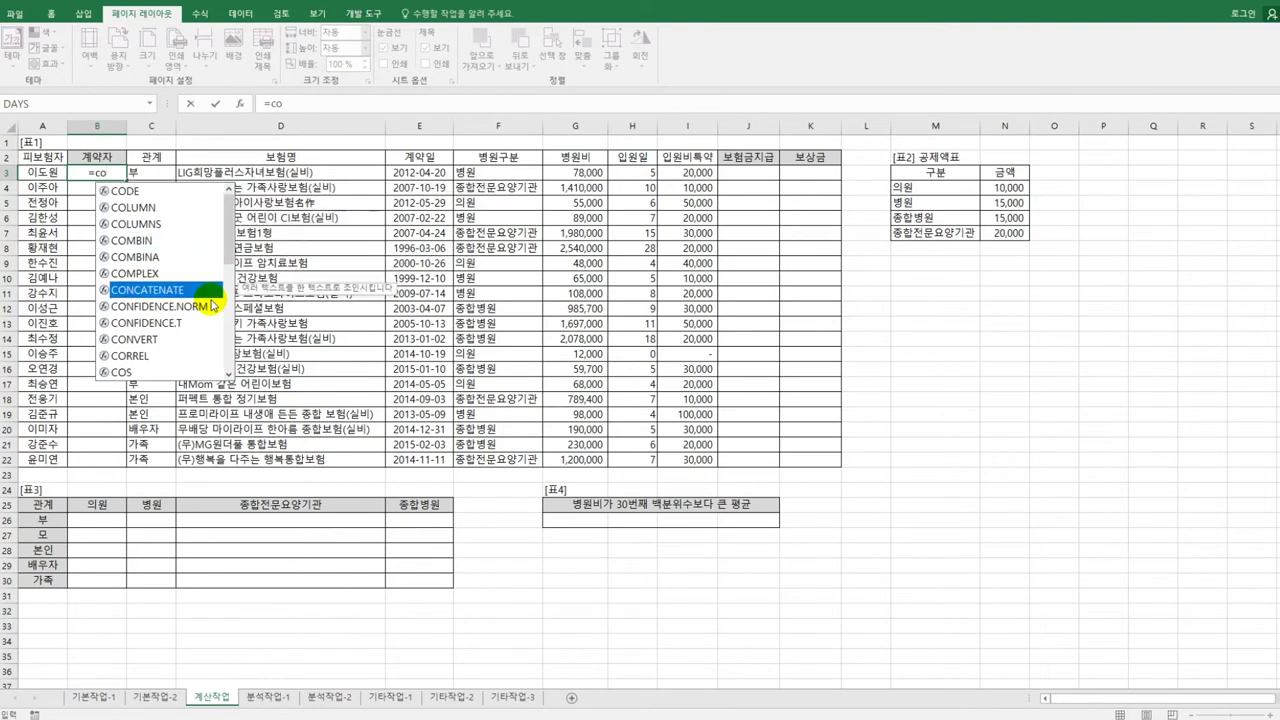
pyautogui.press('Tab')
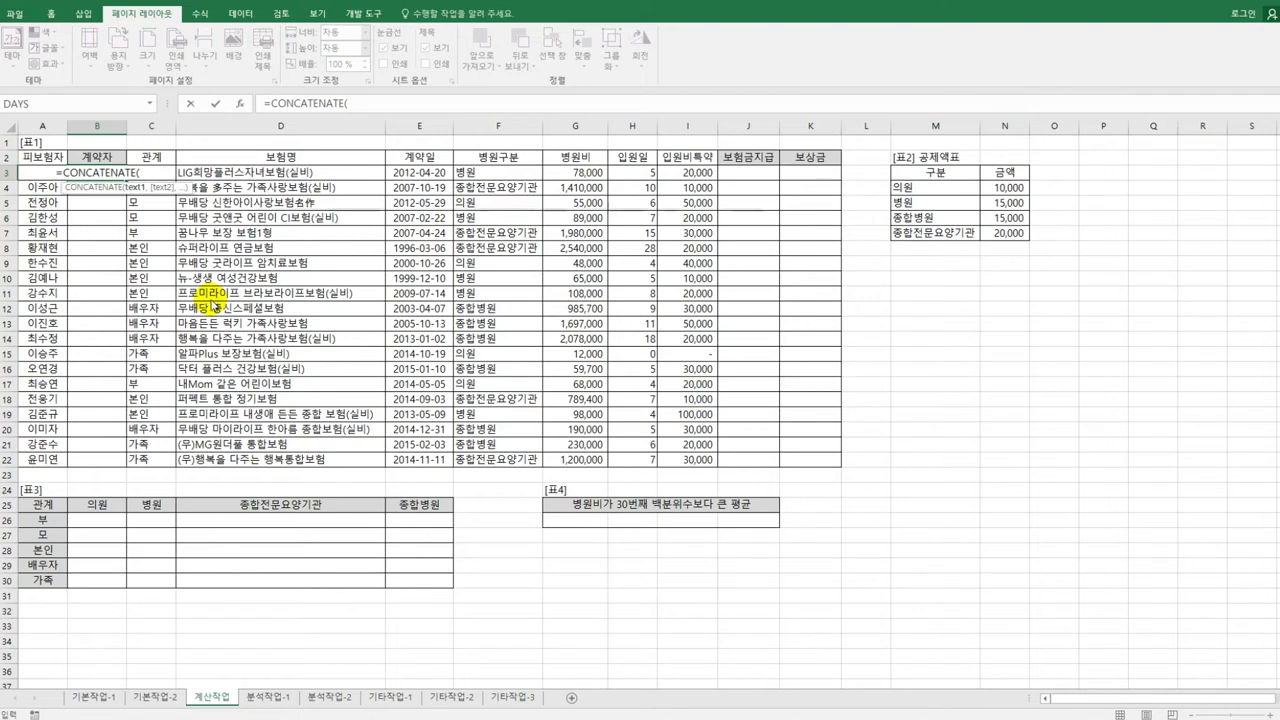
# As the first CONCATENATE argument in B3, enter SUBSTITUTE(A3,MID(A3,2,1),"*") to mask the name's second character.
pyautogui.write('su')
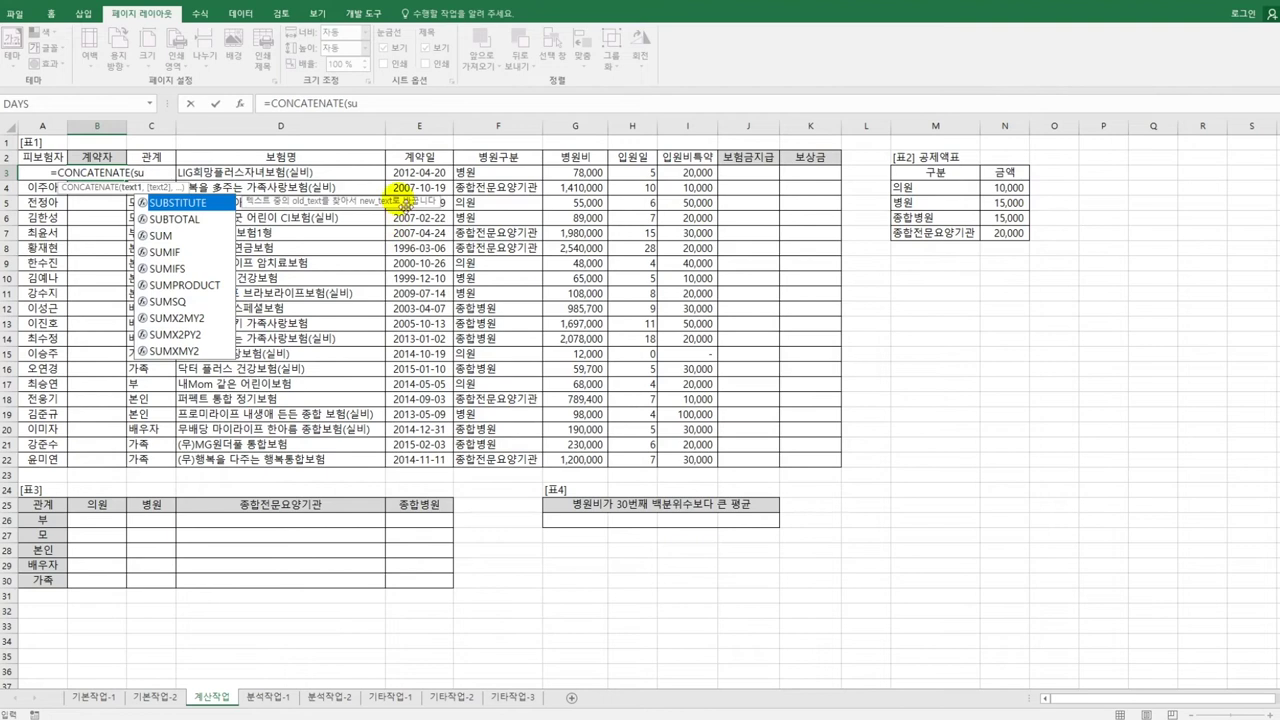
pyautogui.press('Tab')
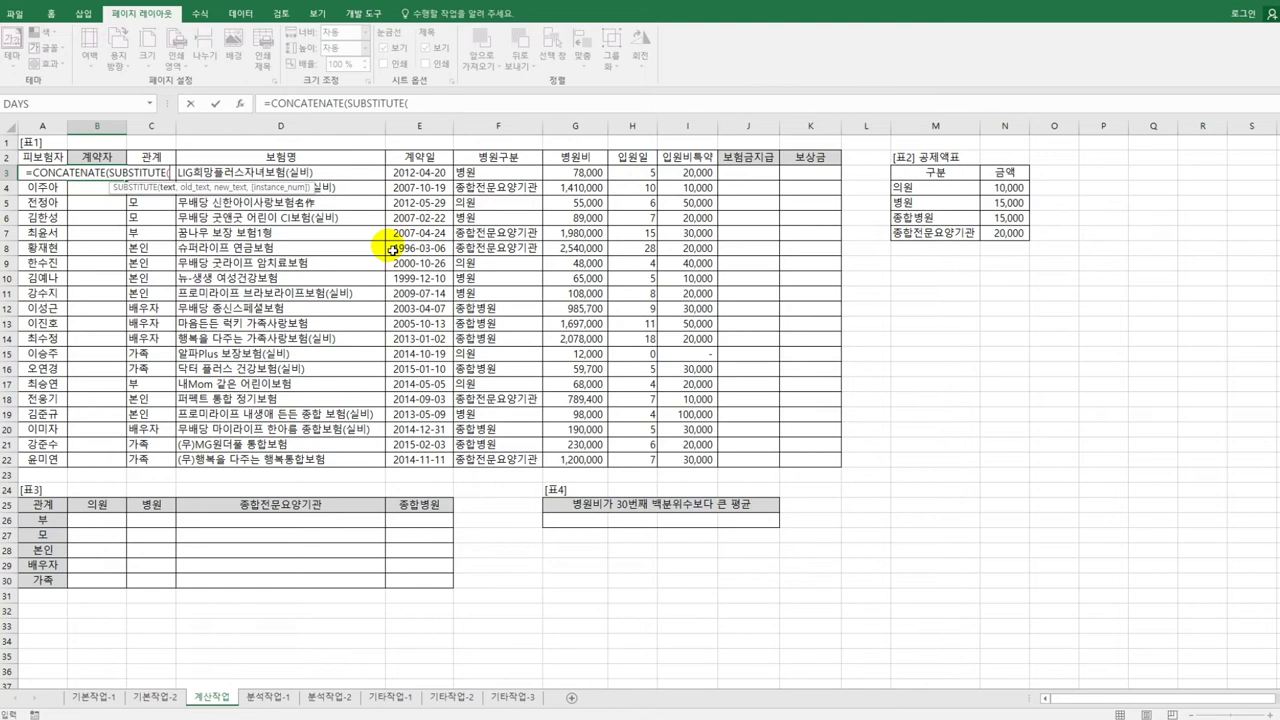
pyautogui.write('A3')
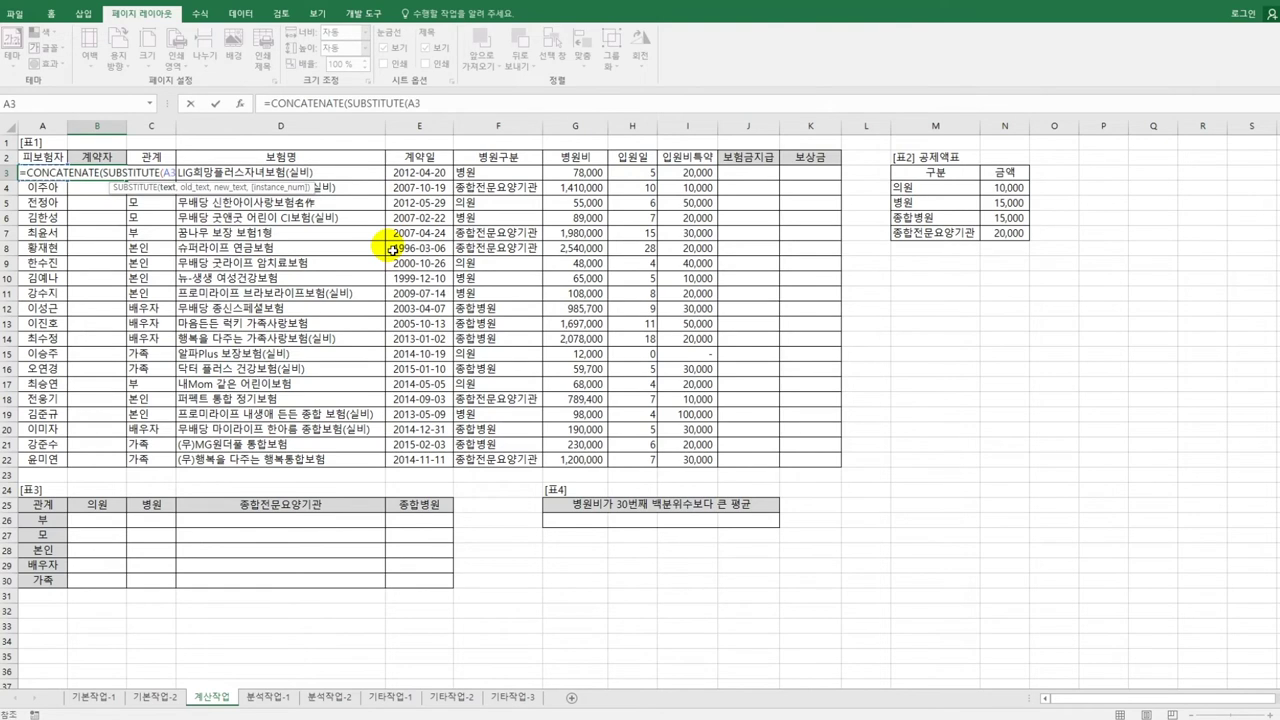
pyautogui.write(',')
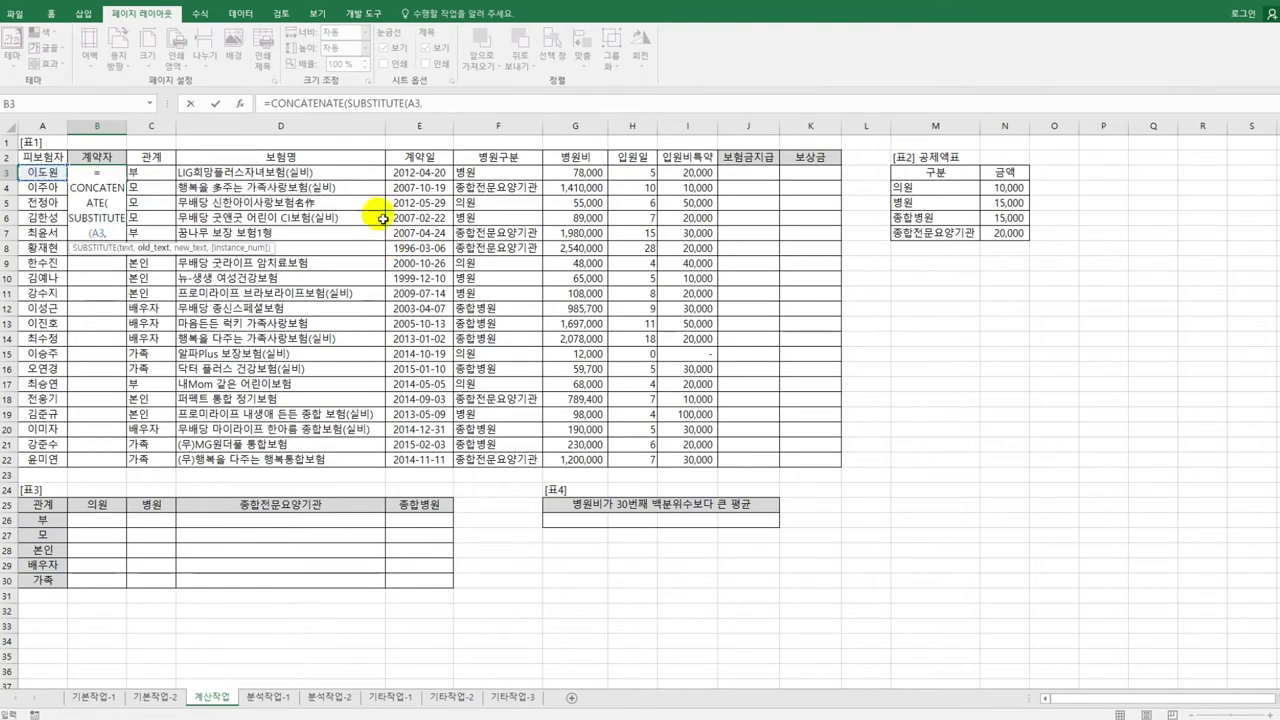
pyautogui.click(436, 103)
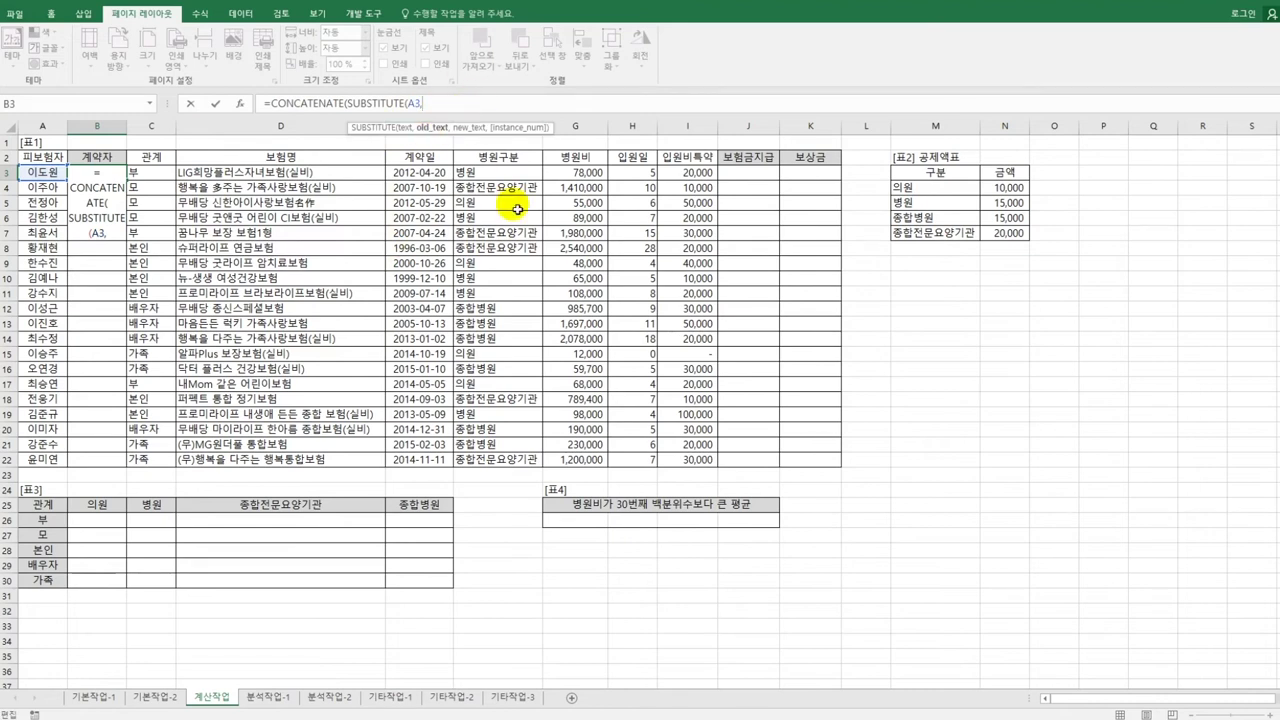
pyautogui.write('mid(')
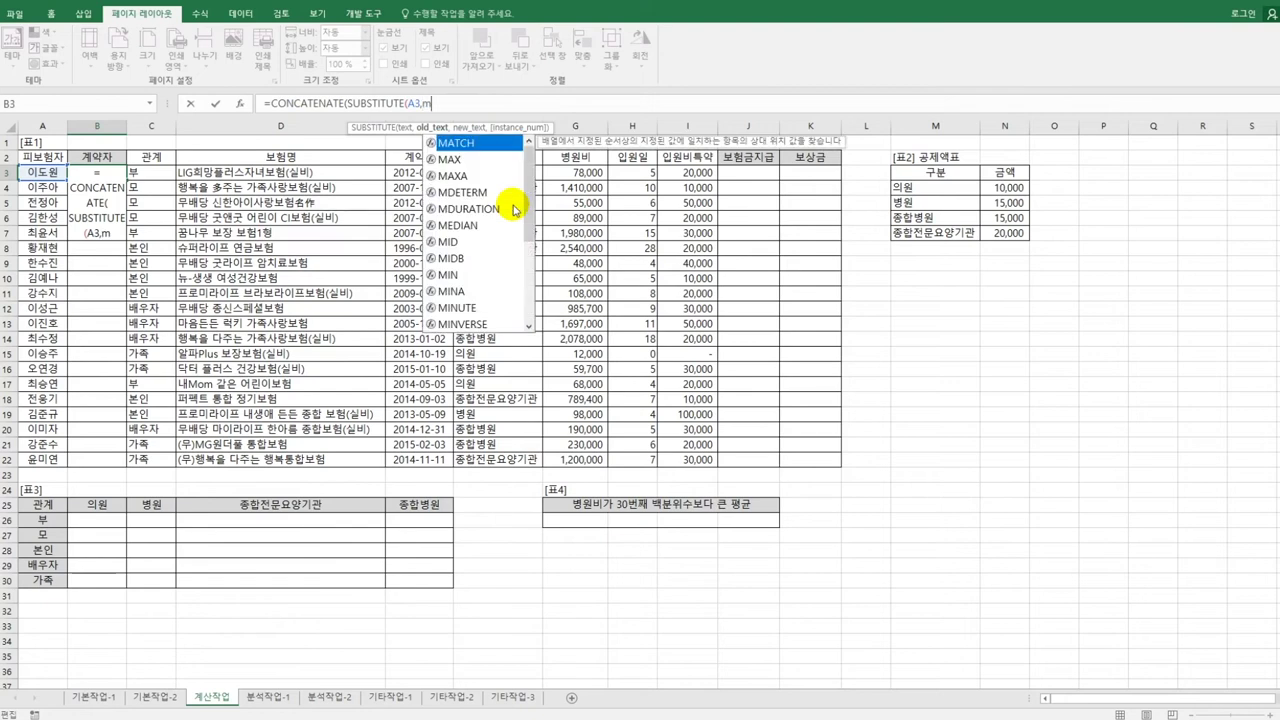
pyautogui.click(36, 173)
pyautogui.write(',2')
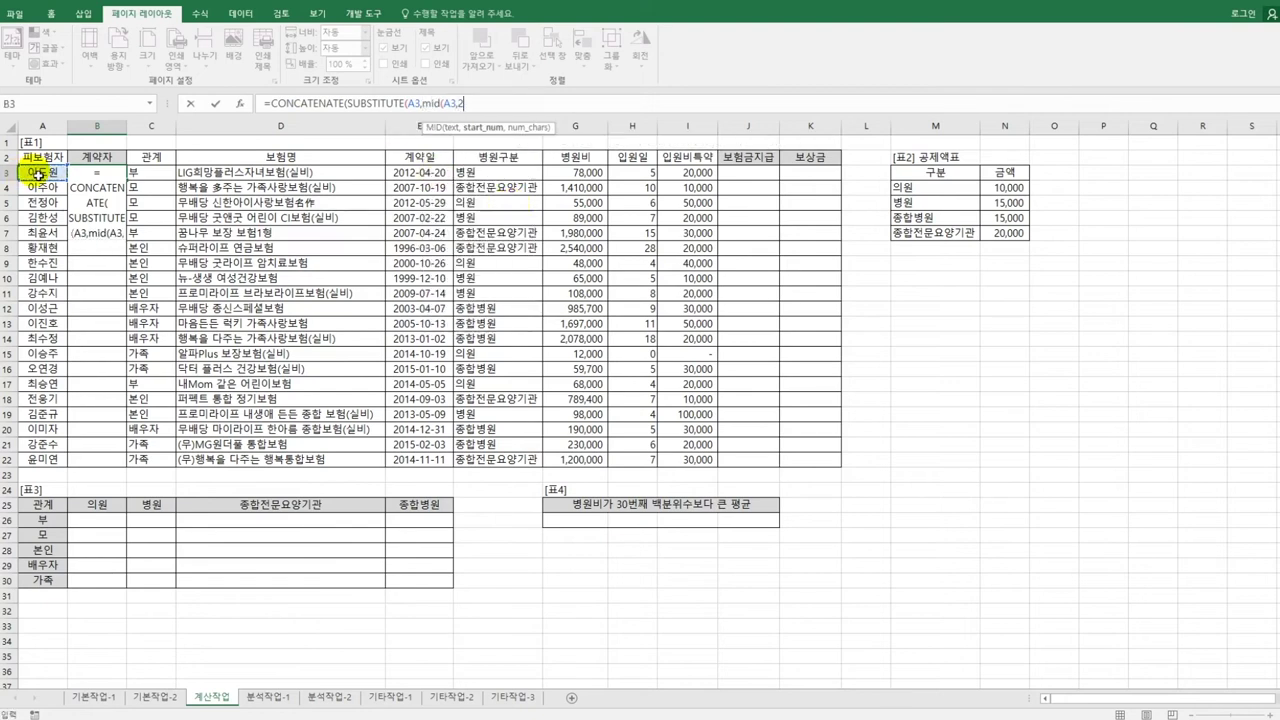
pyautogui.write(',1),')
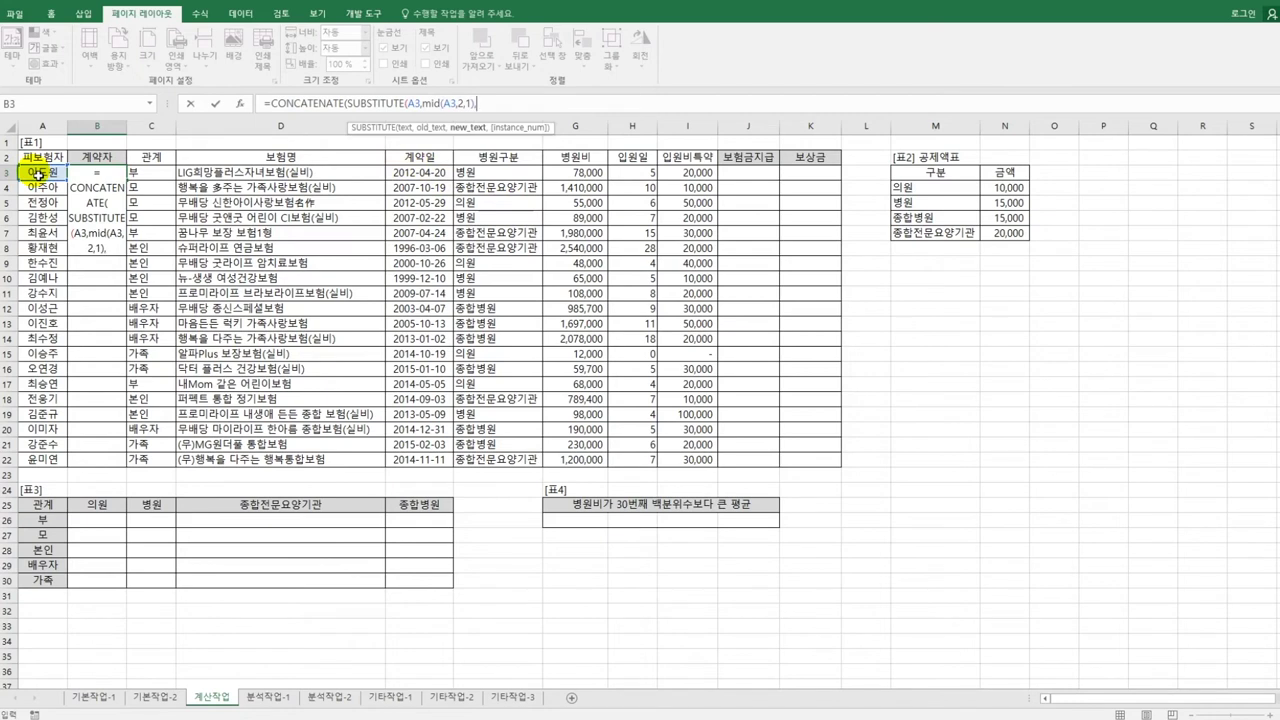
pyautogui.write('"*")')
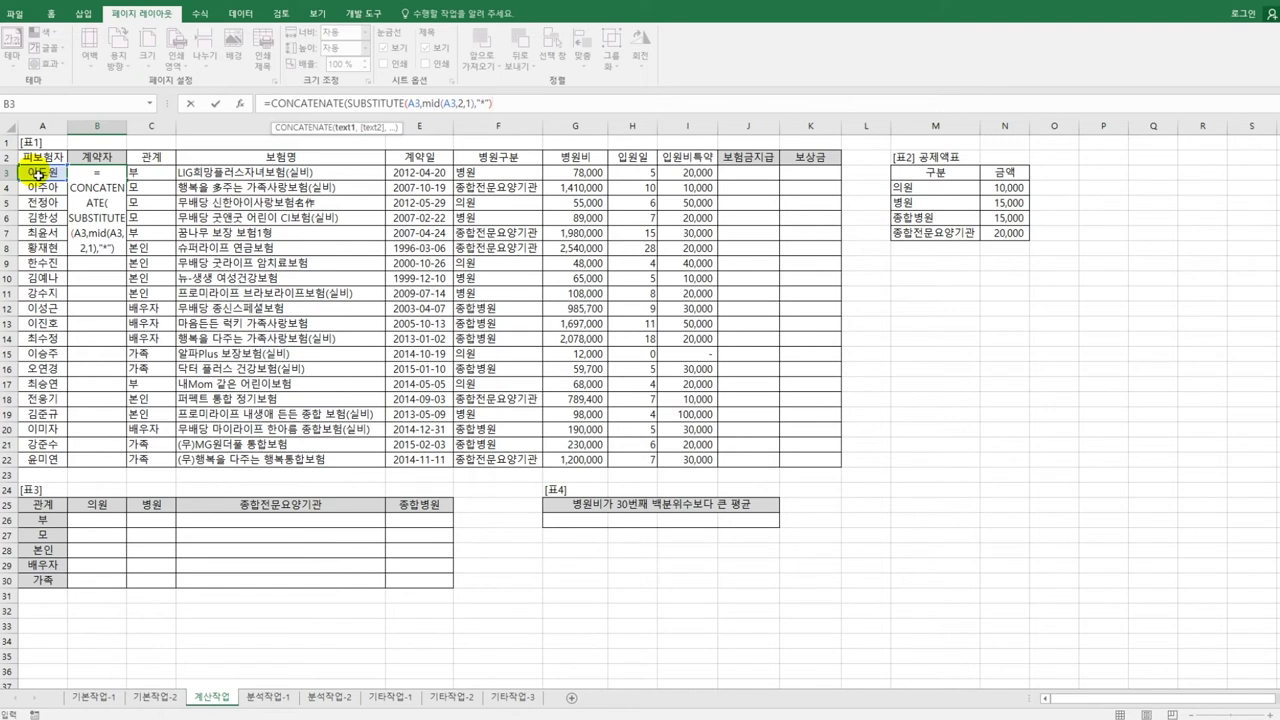
# Complete the B3 formula with " 가족" as the second text argument and fill it down to B22.
pyautogui.write(',')
pyautogui.write('"')
pyautogui.write(' r')
pyautogui.write('가족"')
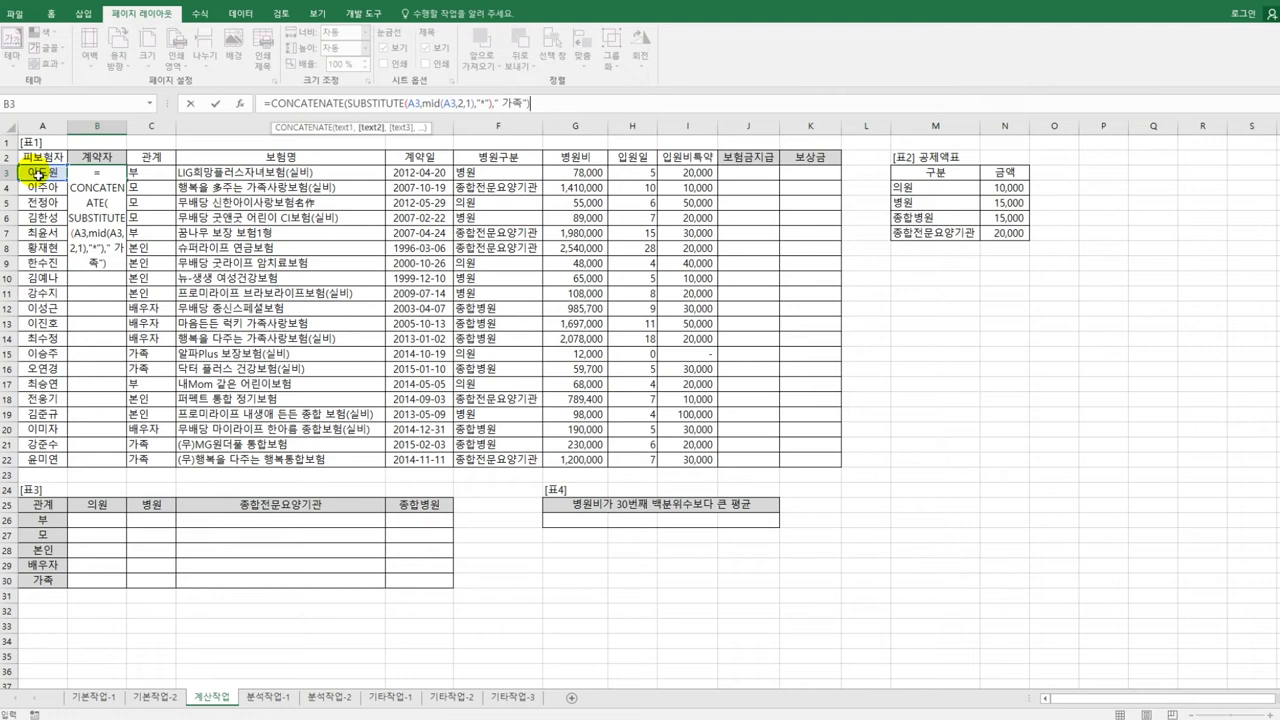
pyautogui.press('Return')
pyautogui.press('Up')
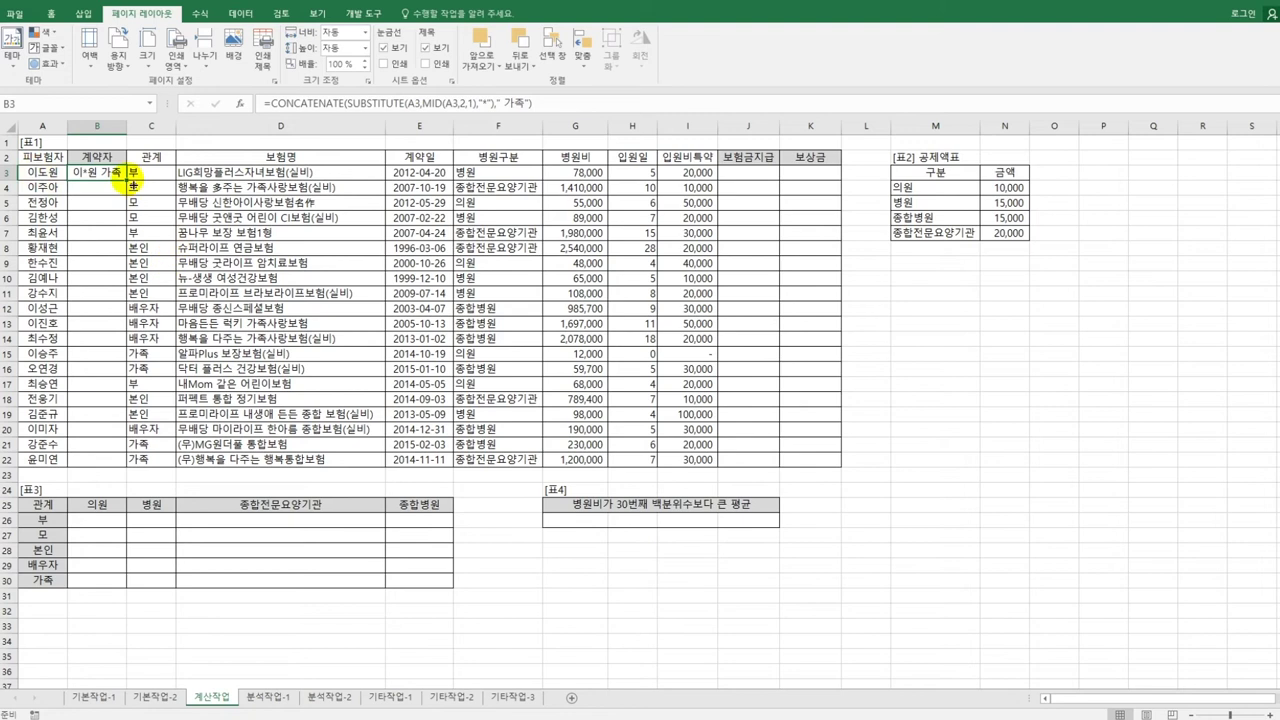
pyautogui.moveTo(127, 180); pyautogui.dragTo(130, 475)
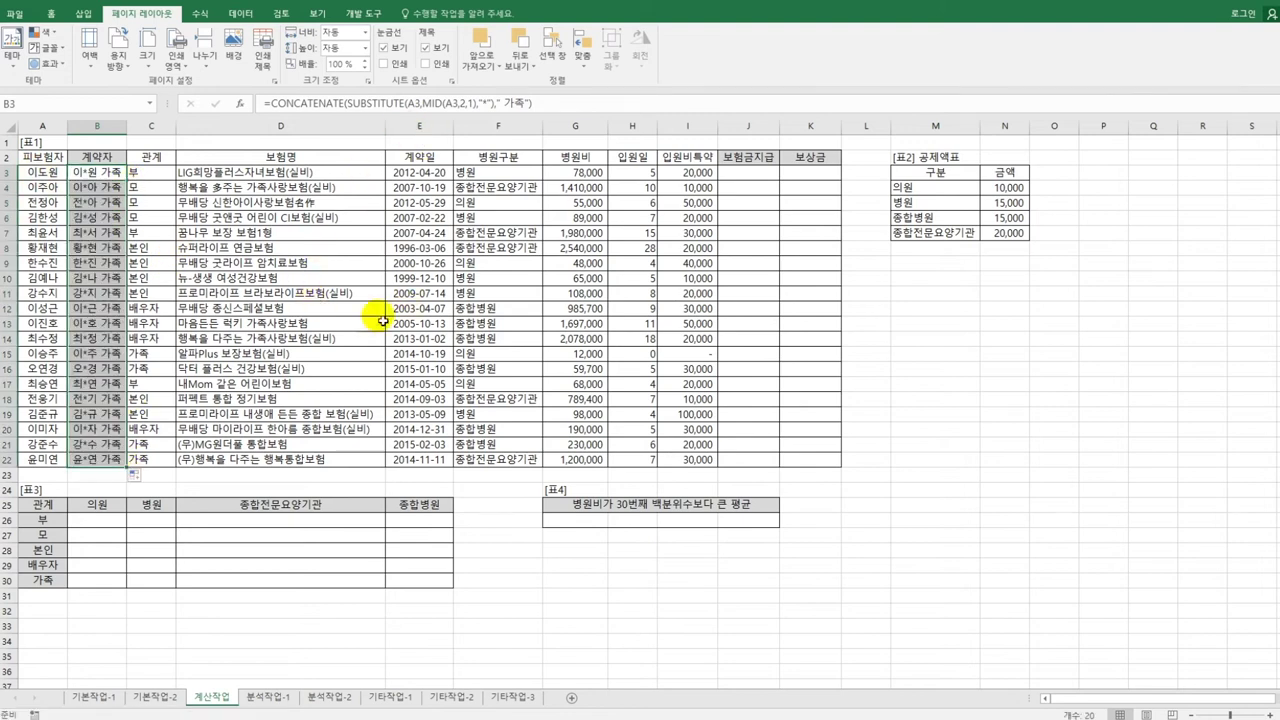
# Review the arguments of the CONCATENATE formula in B3, then re-enter it across B3:B22.
pyautogui.click(489, 104)
pyautogui.write(')')
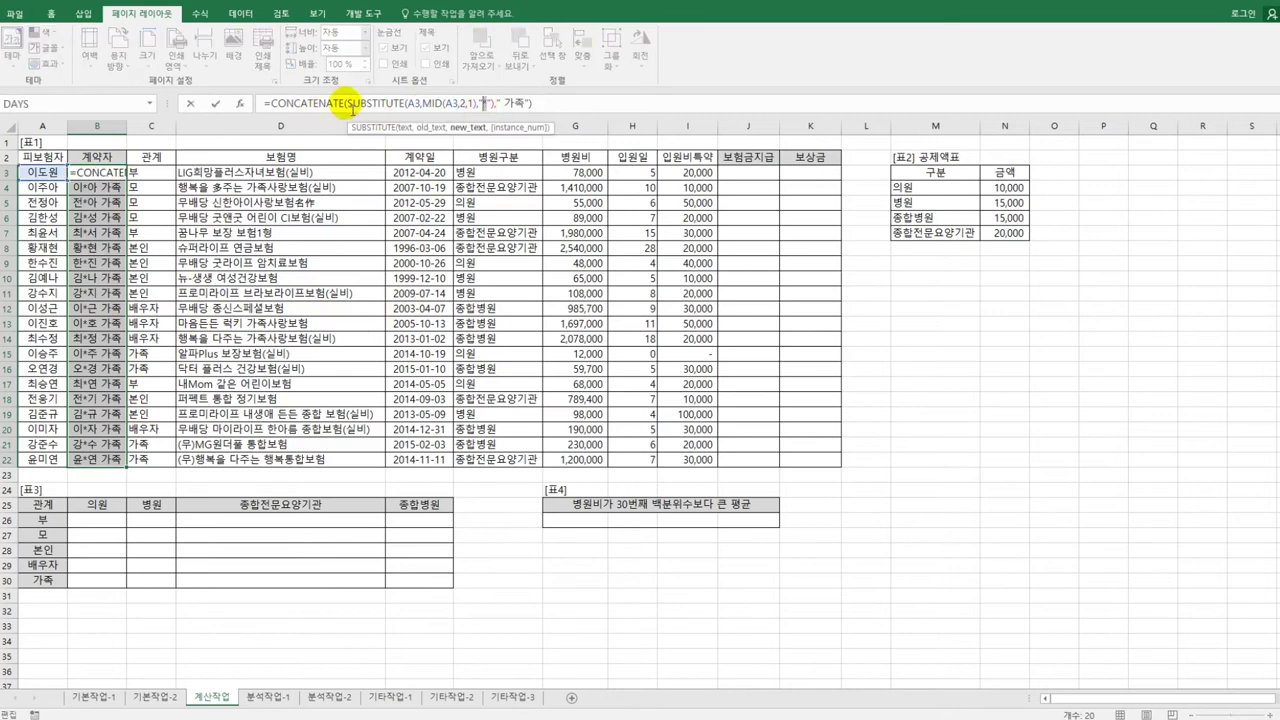
pyautogui.moveTo(346, 104); pyautogui.dragTo(537, 104)
pyautogui.click(543, 106)
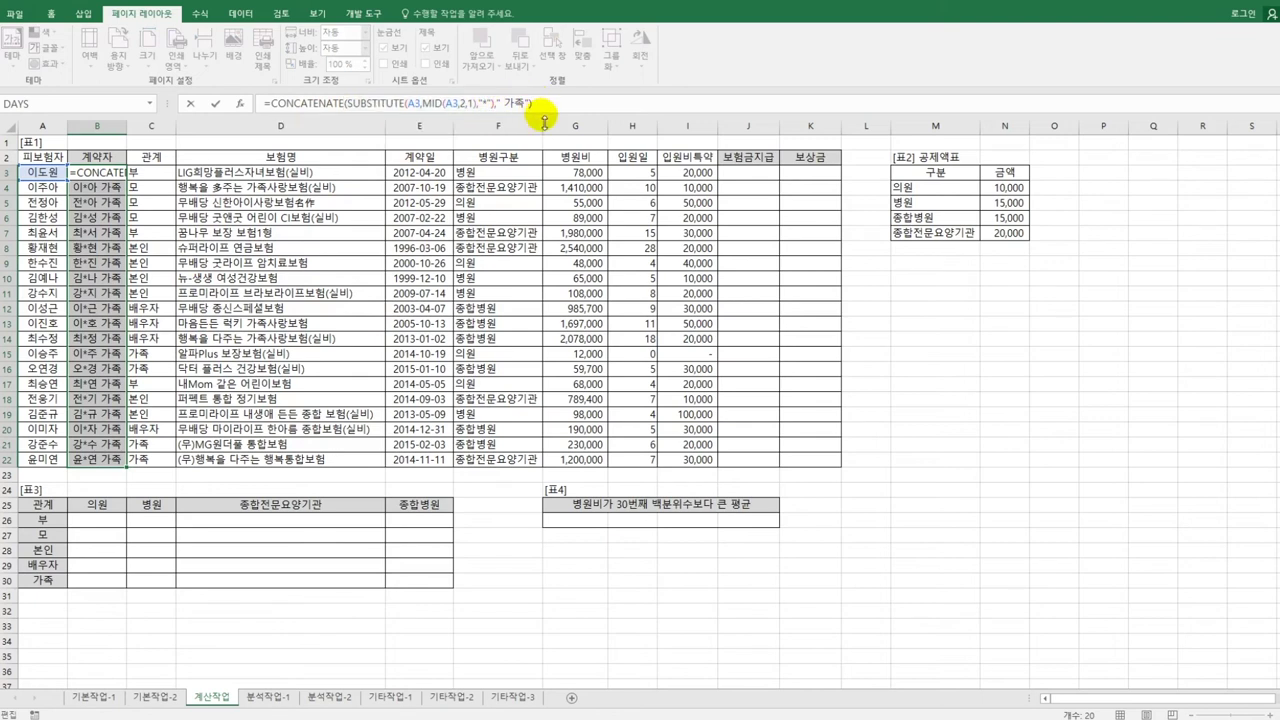
pyautogui.hotkey('ctrl', 'Return')
pyautogui.click(108, 176)
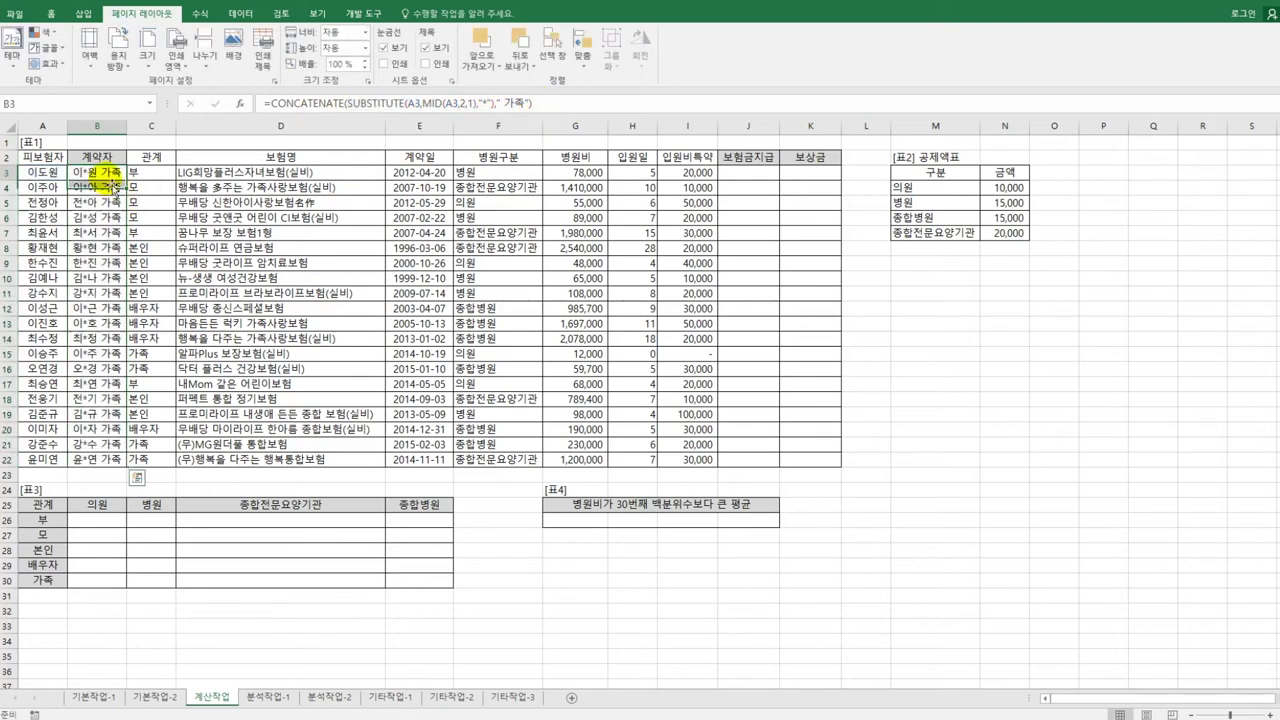
pyautogui.click(748, 177)
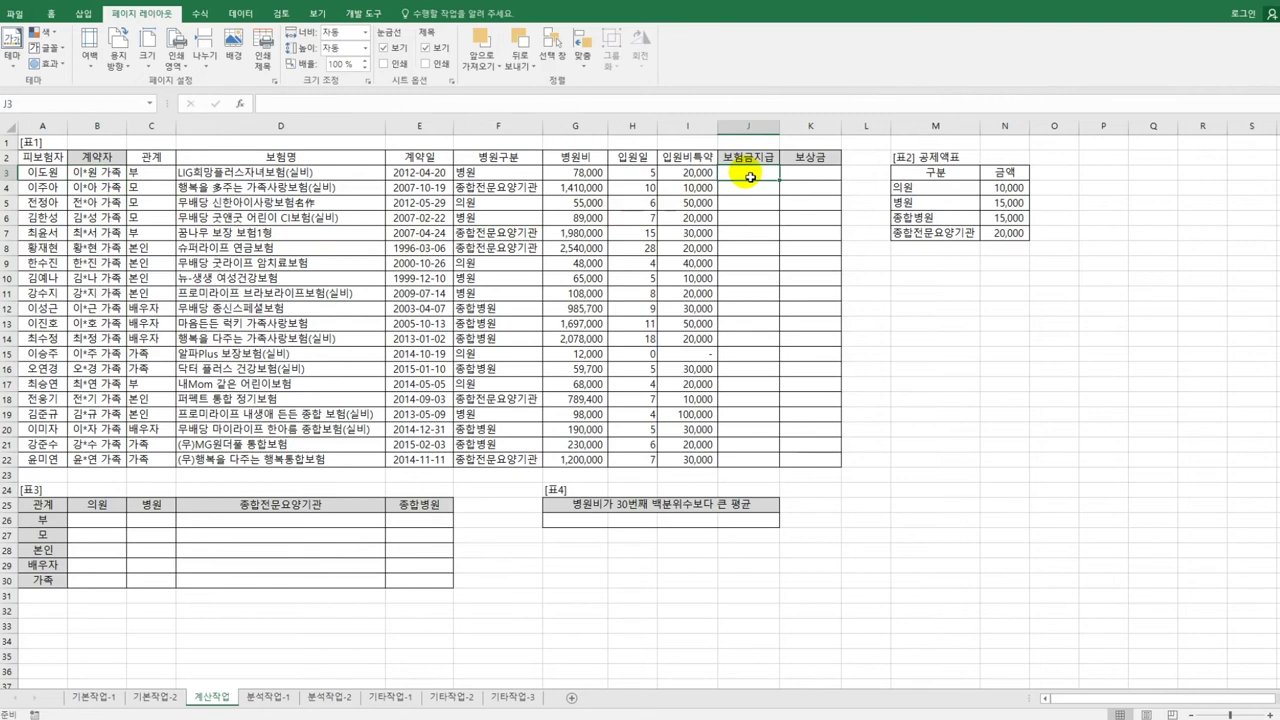
pyautogui.click(641, 179)
pyautogui.click(692, 178)
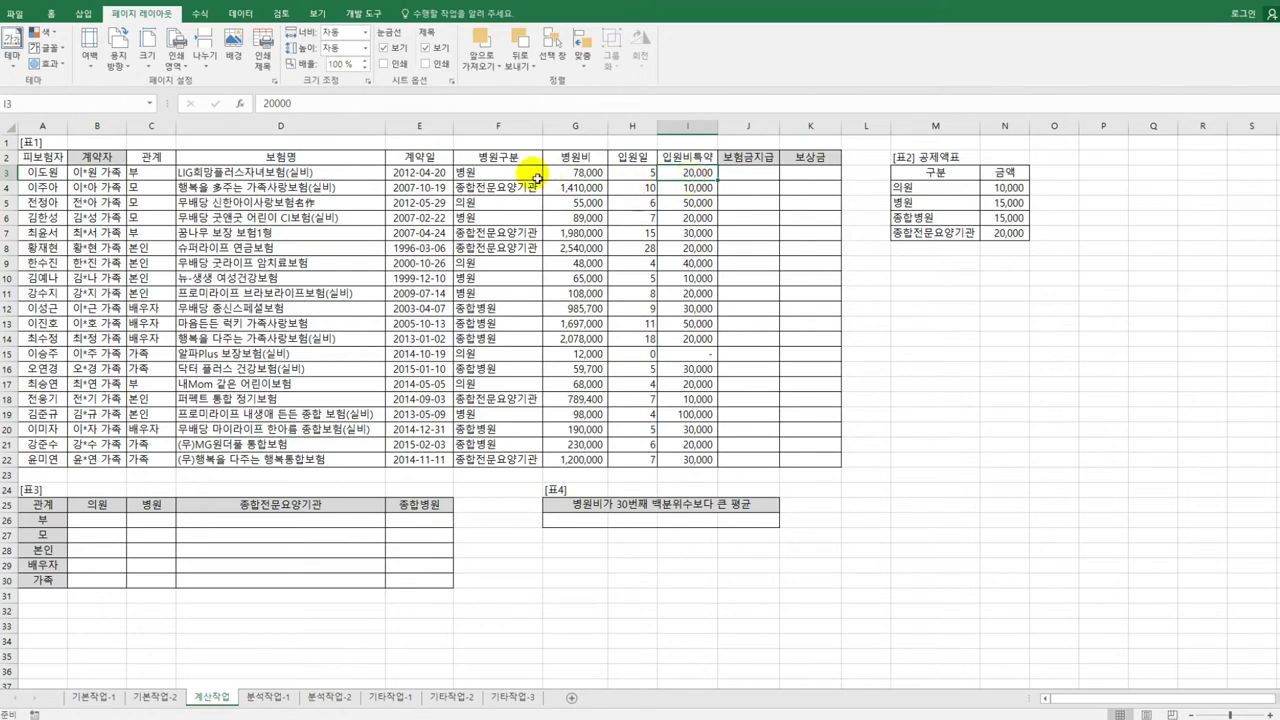
pyautogui.click(240, 174)
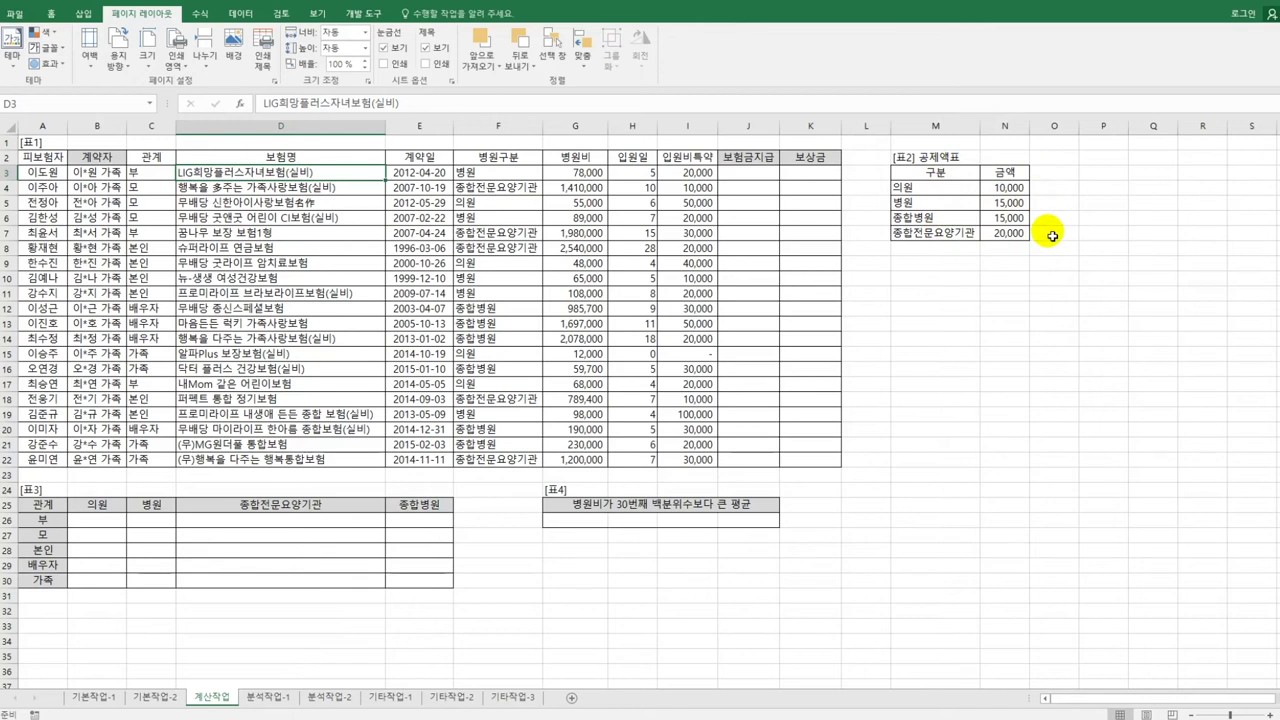
# In cell J3 of the 보험금지급 column, start an IF formula with the condition RIGHT(D3,4)="(실비)".
pyautogui.click(750, 172)
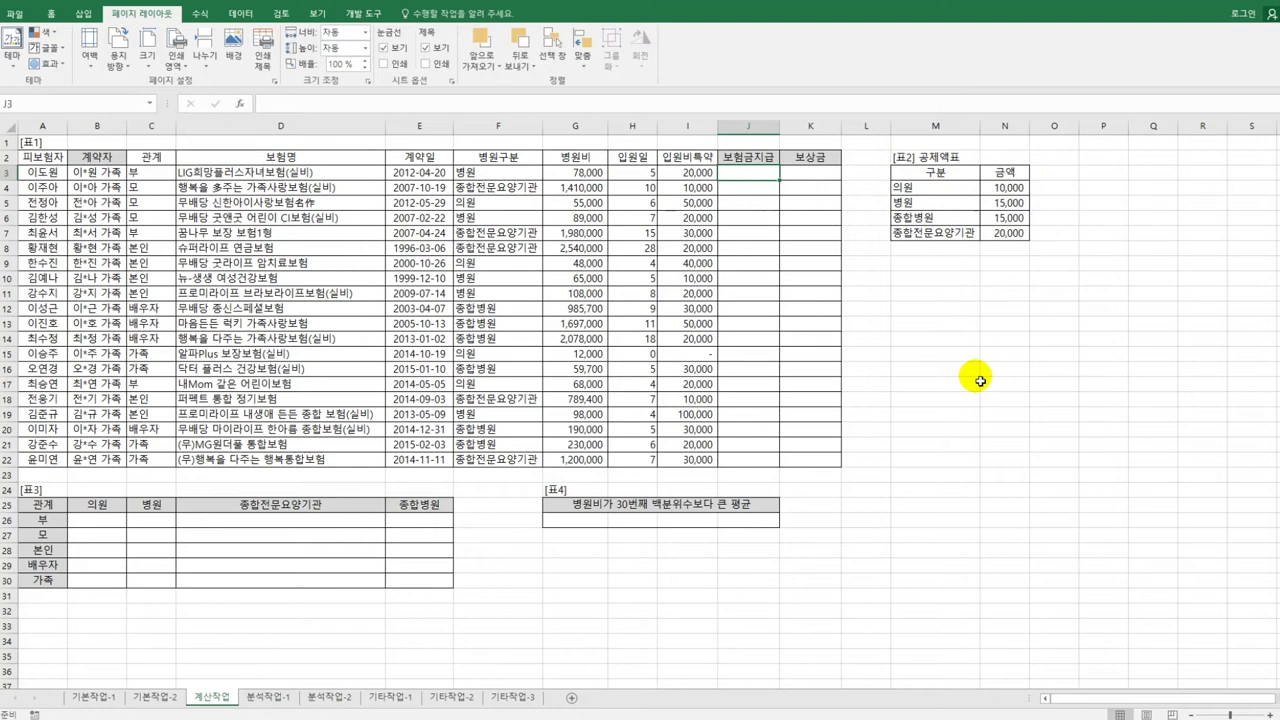
pyautogui.write('=')
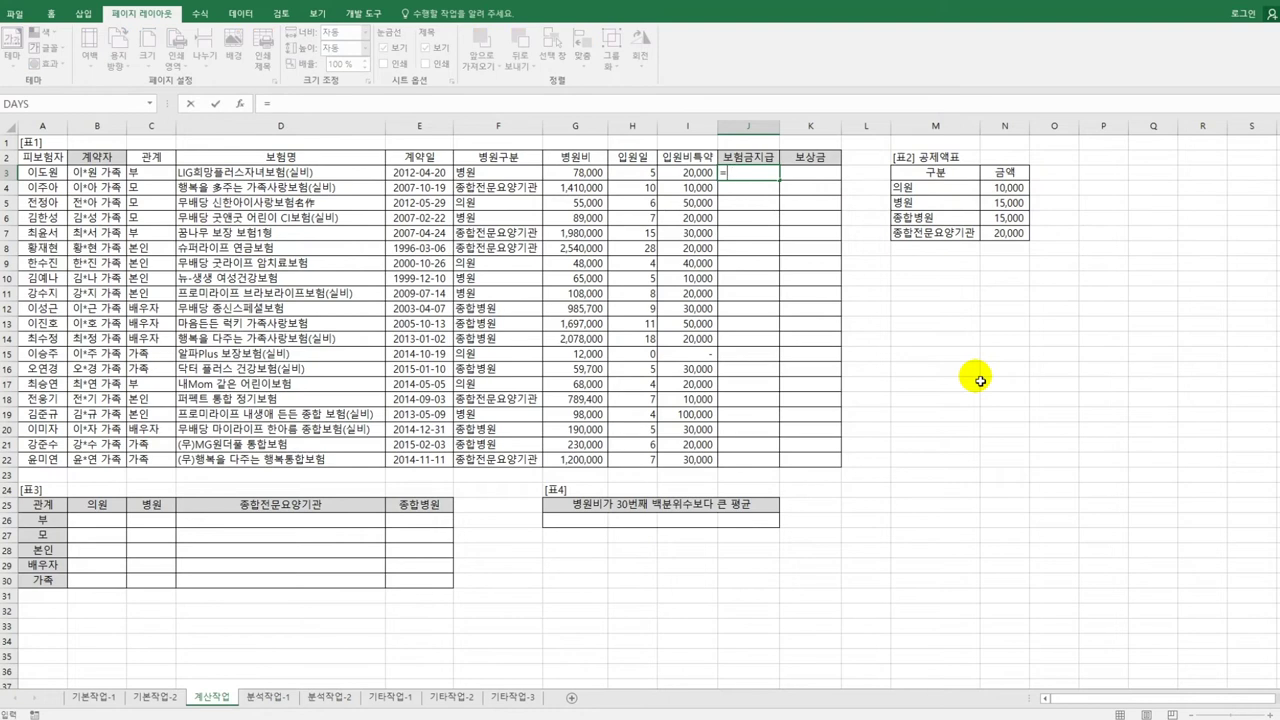
pyautogui.write('if(')
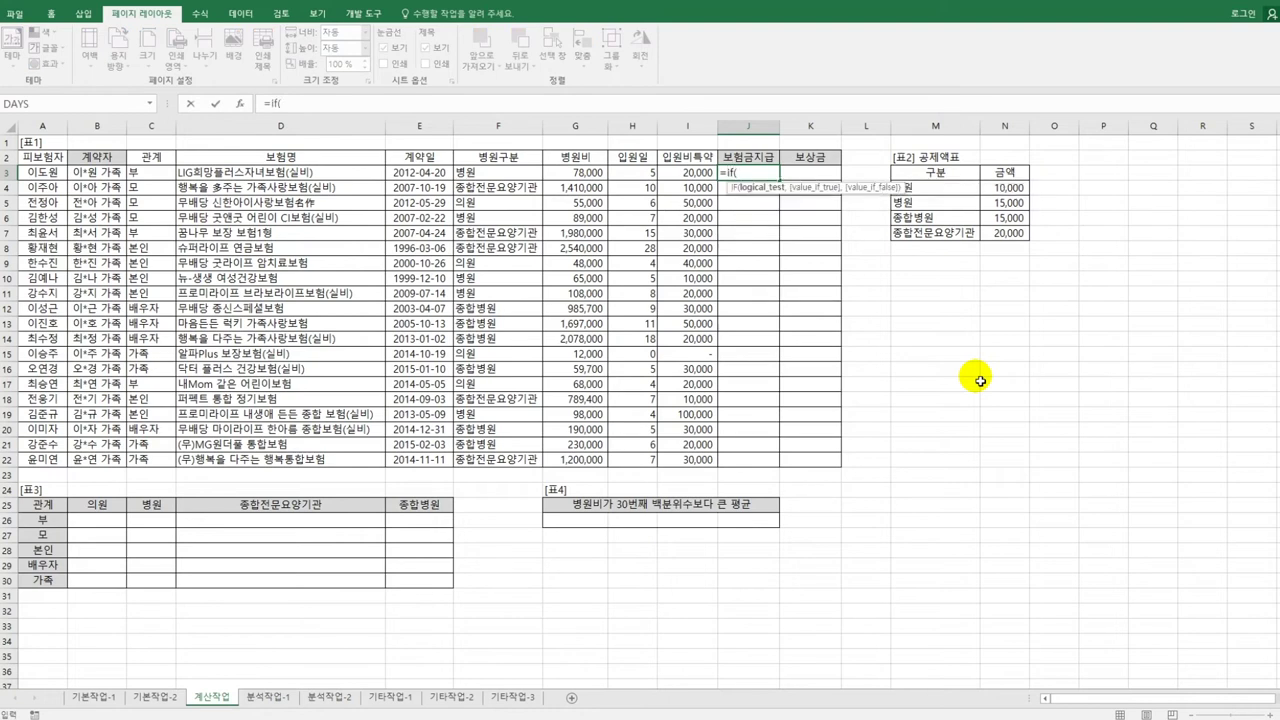
pyautogui.write('righ')
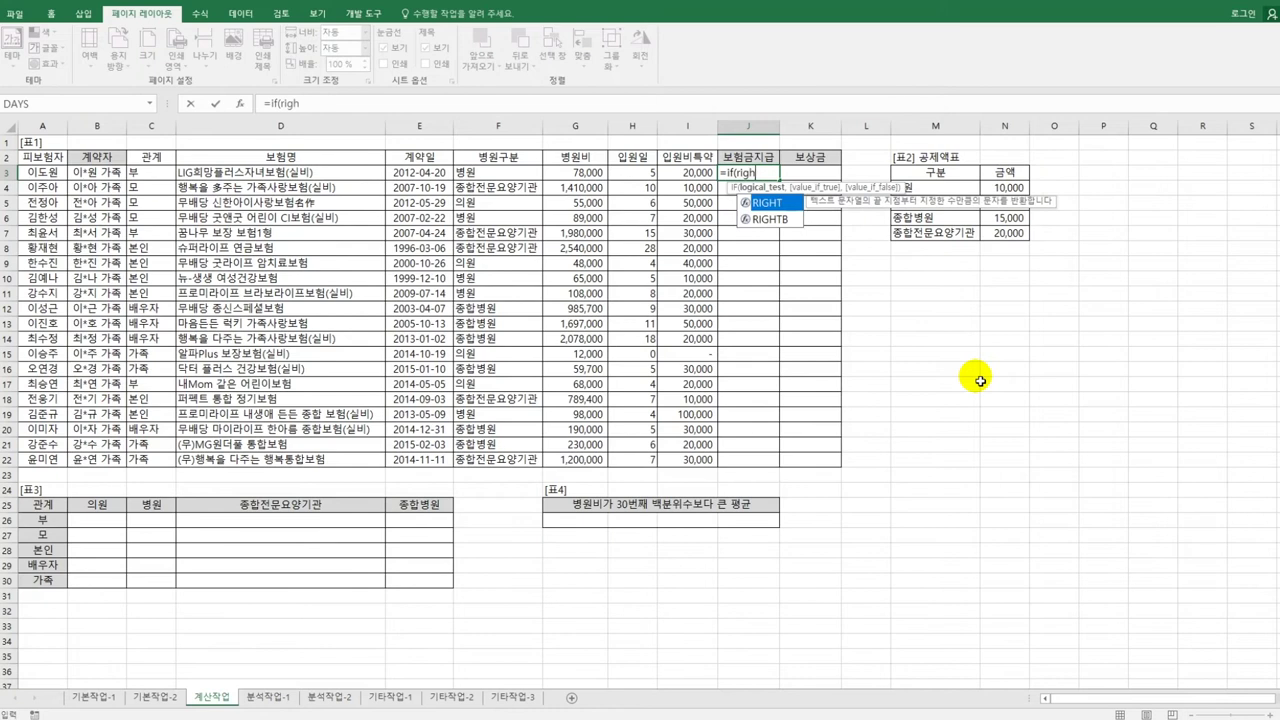
pyautogui.press('Tab')
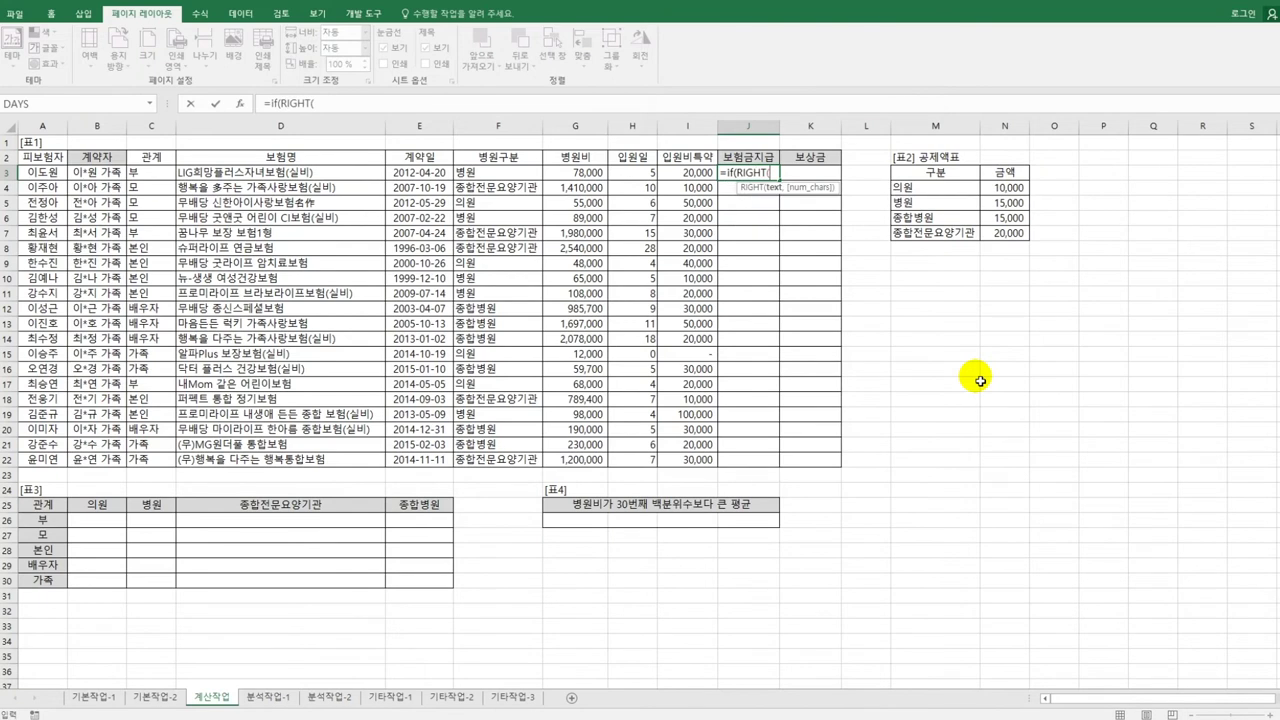
pyautogui.click(287, 177)
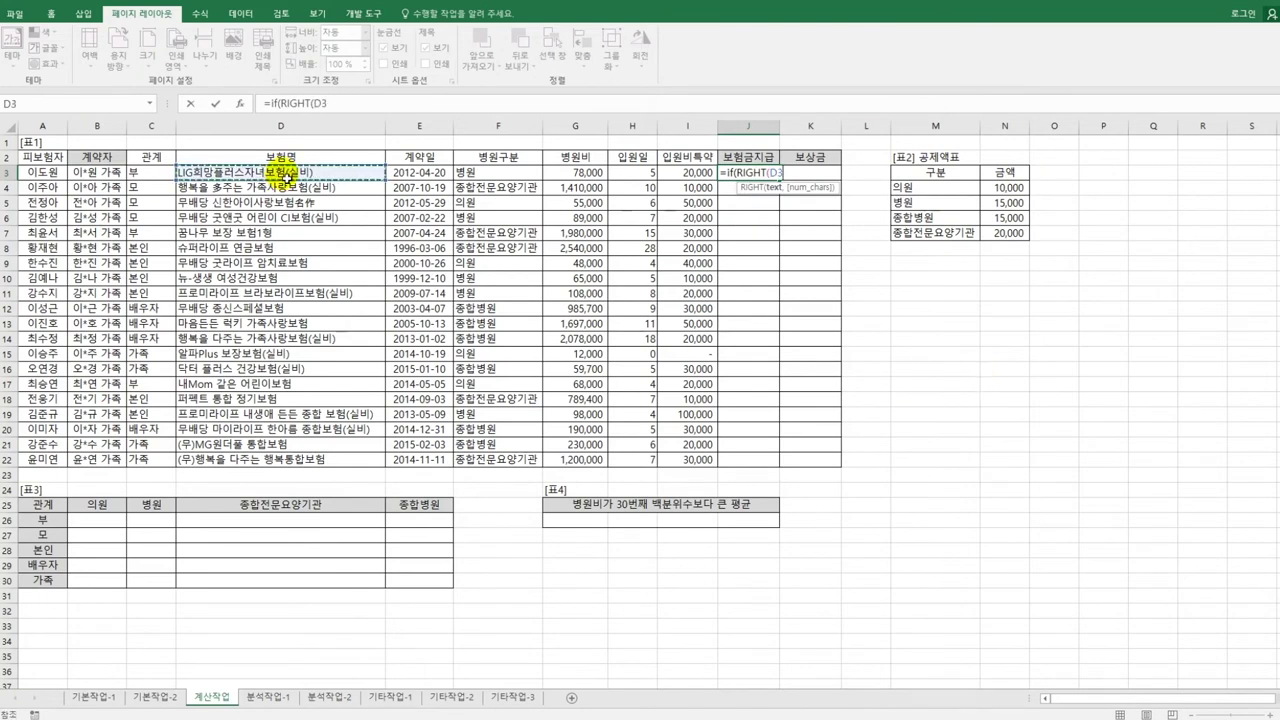
pyautogui.write(',4')
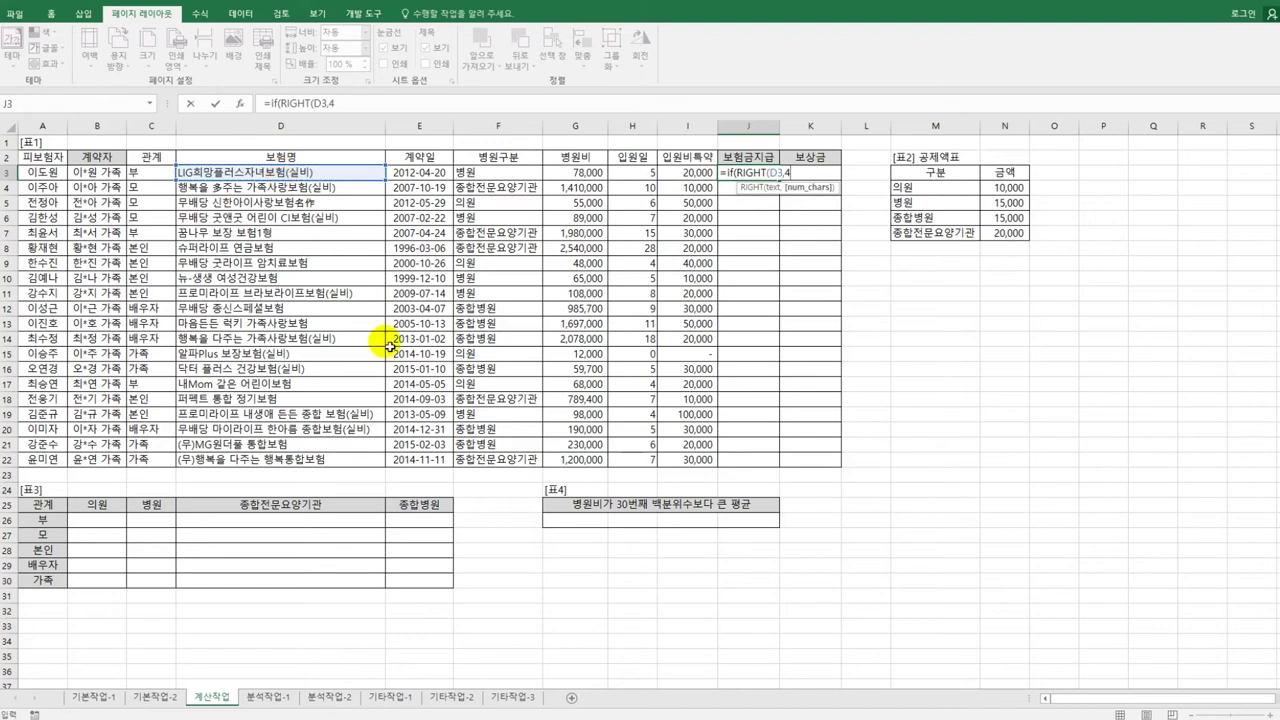
pyautogui.write(')=')
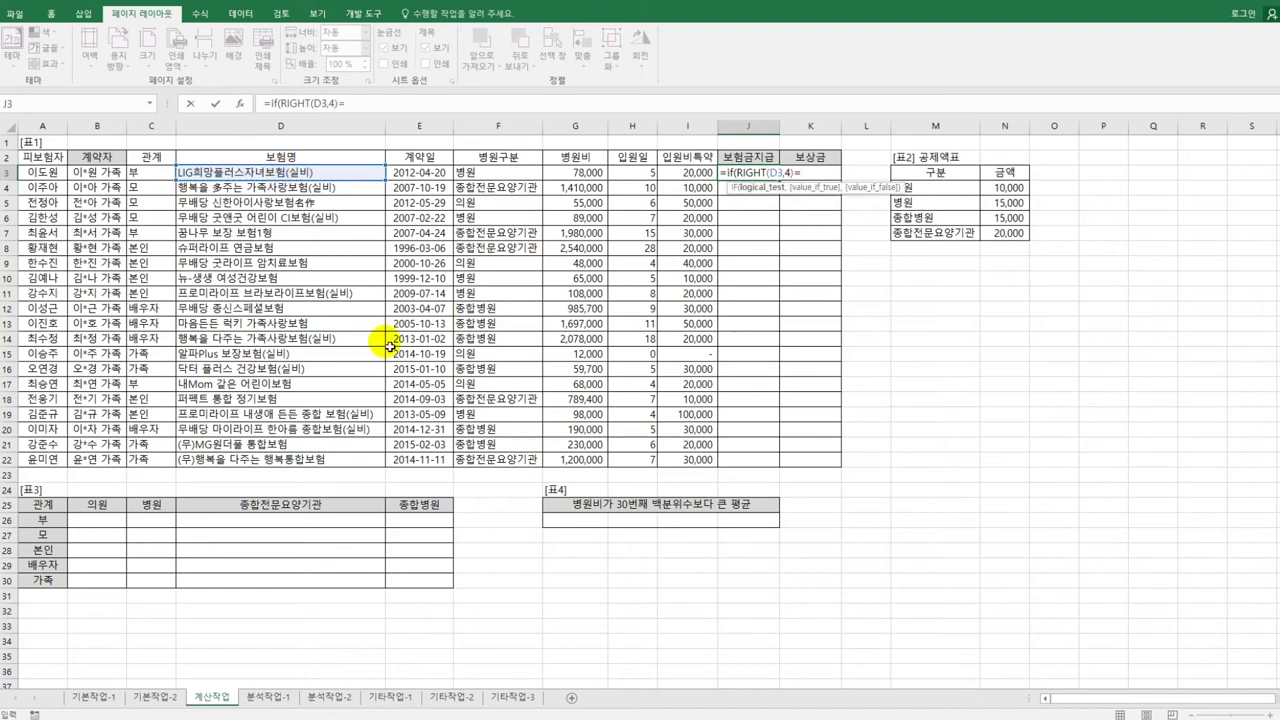
pyautogui.write('"(실비)",')
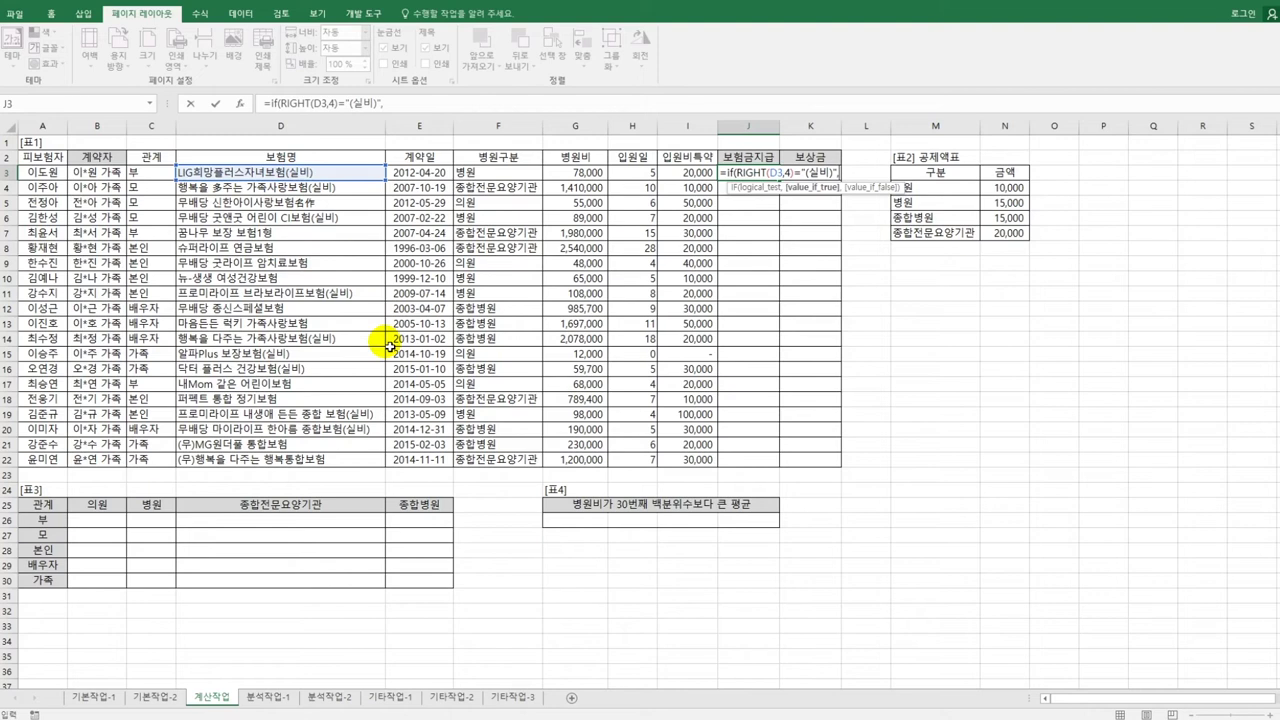
# As the IF true value, enter G3 minus a VLOOKUP that uses F3 as its lookup value.
pyautogui.click(579, 183)
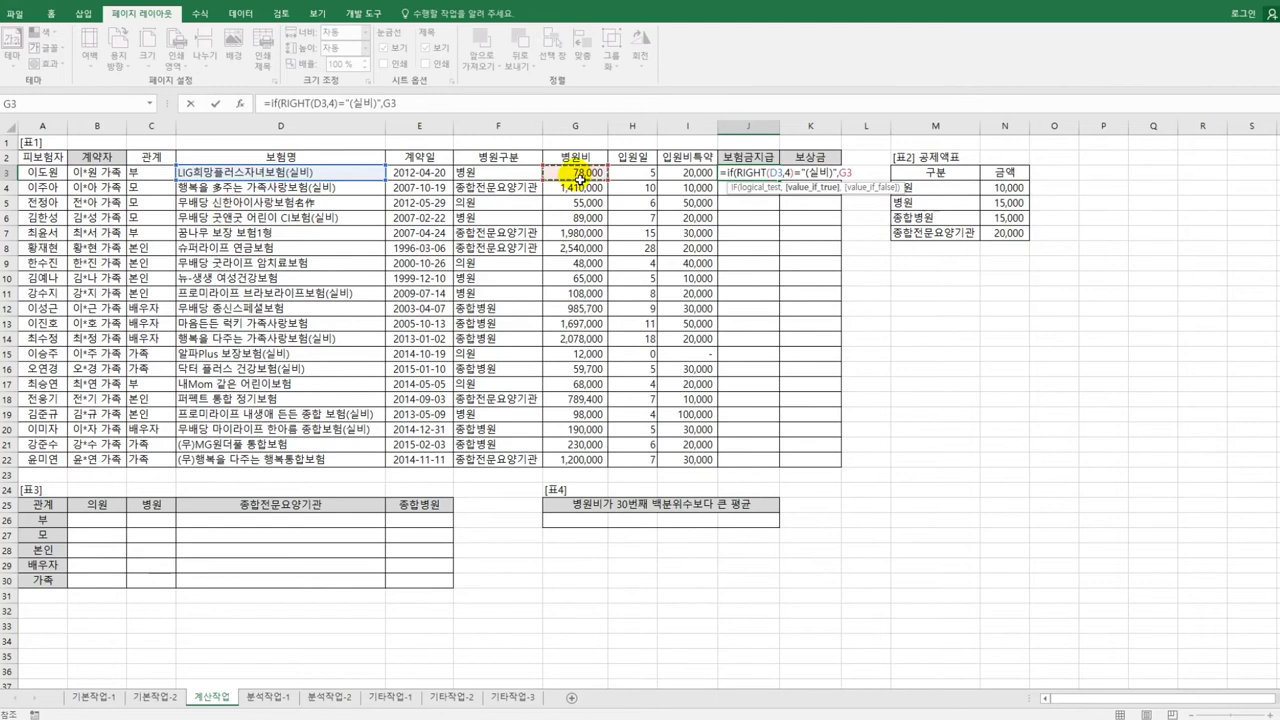
pyautogui.write('-')
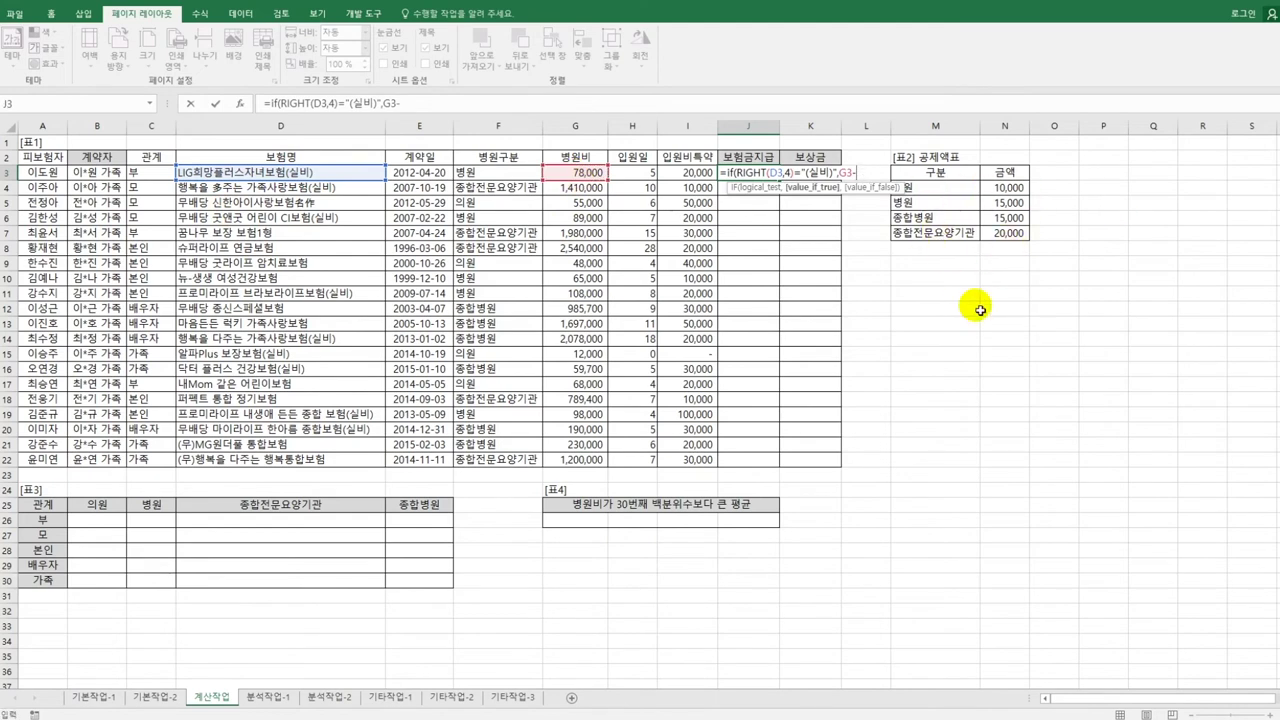
pyautogui.write('vl')
pyautogui.press('Tab')
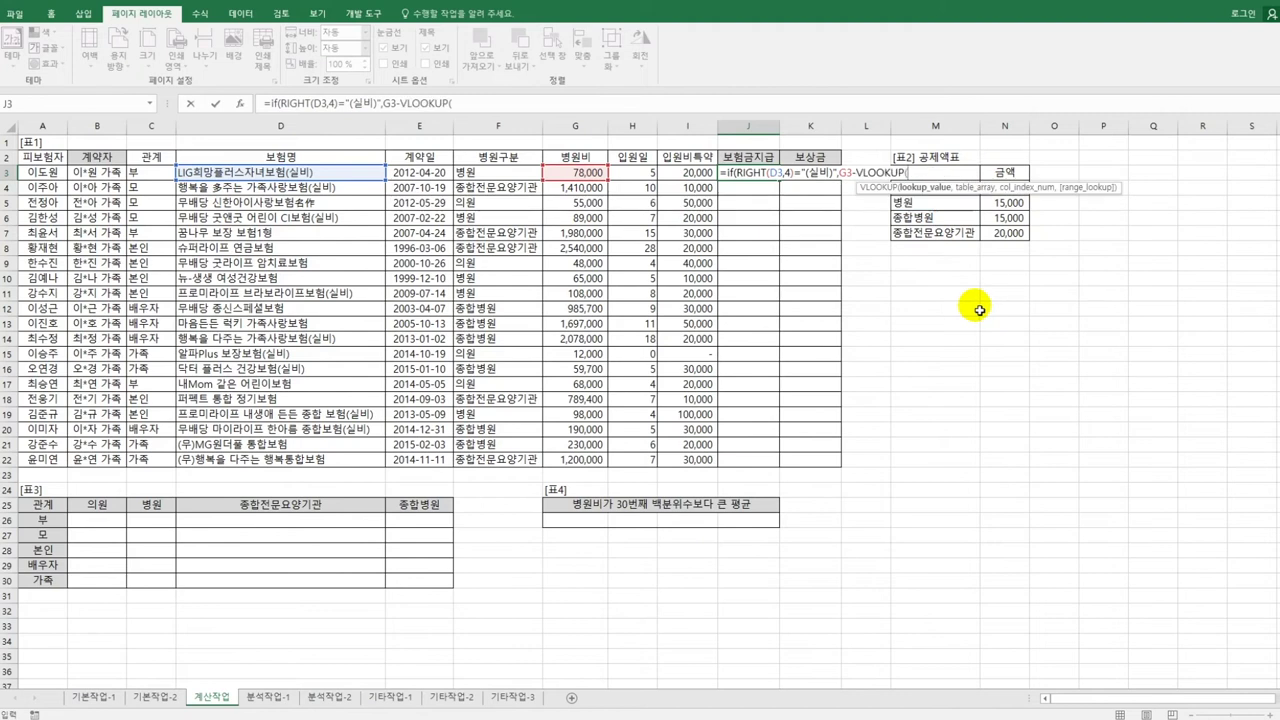
pyautogui.click(484, 177)
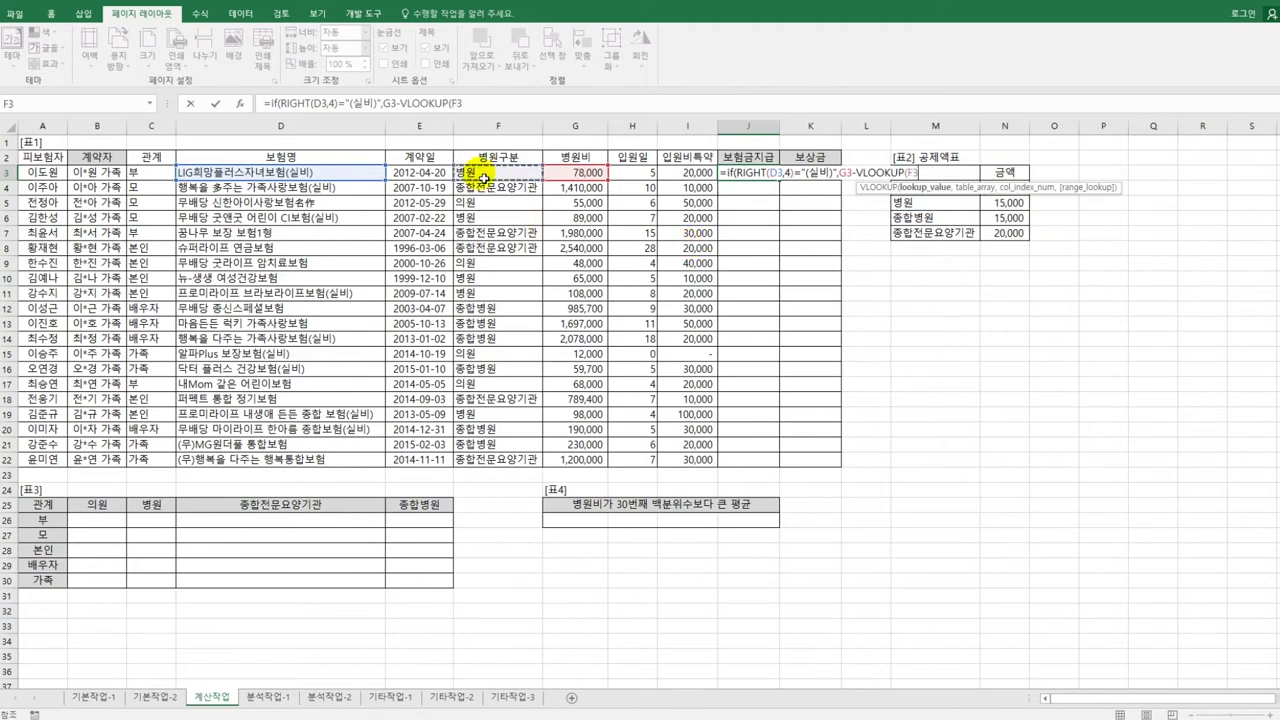
# Complete the VLOOKUP with table $M$4:$N$7, column 2 and exact match 0, then close and enter the J3 formula.
pyautogui.write(',')
pyautogui.moveTo(1008, 236); pyautogui.dragTo(963, 189)
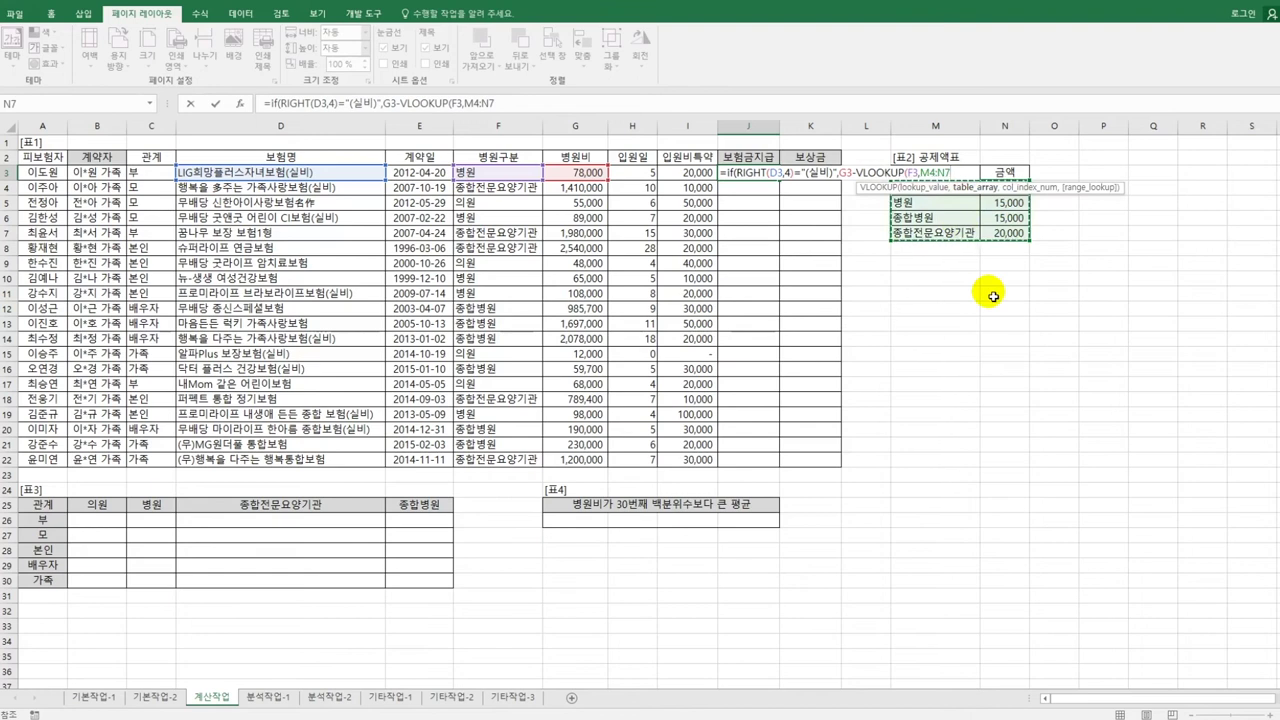
pyautogui.press('F4')
pyautogui.write(',')
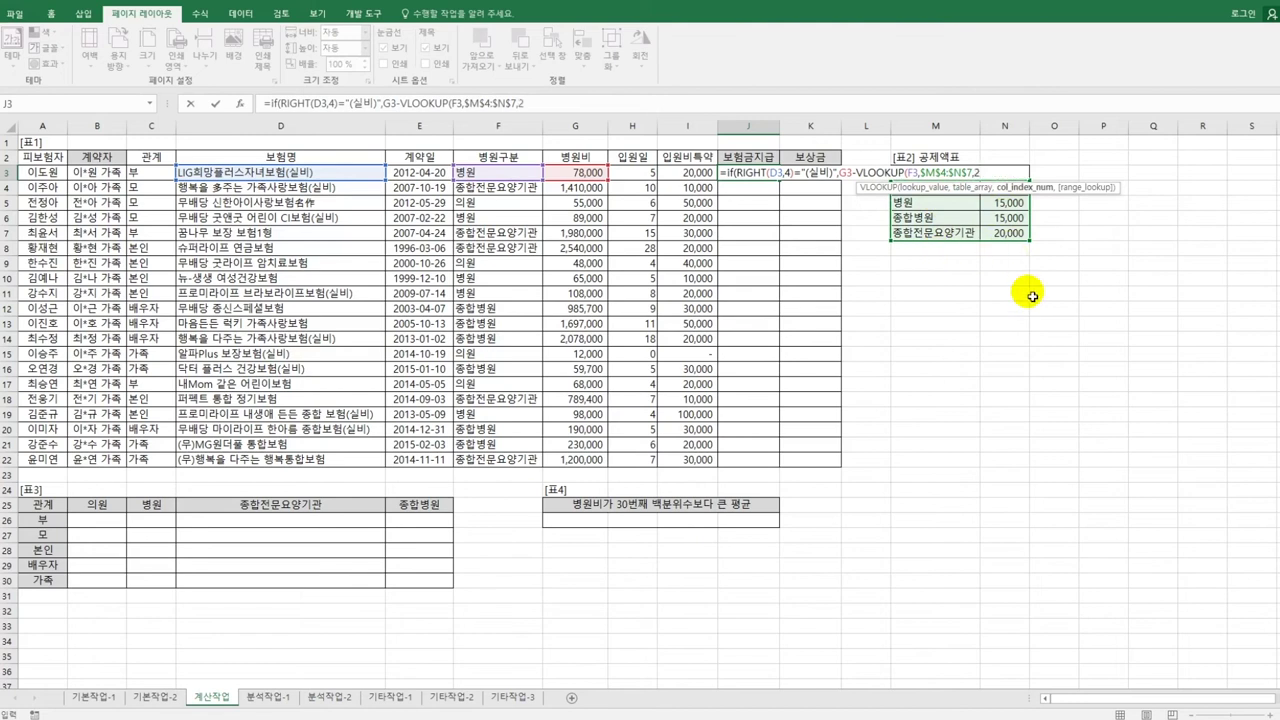
pyautogui.write('2,')
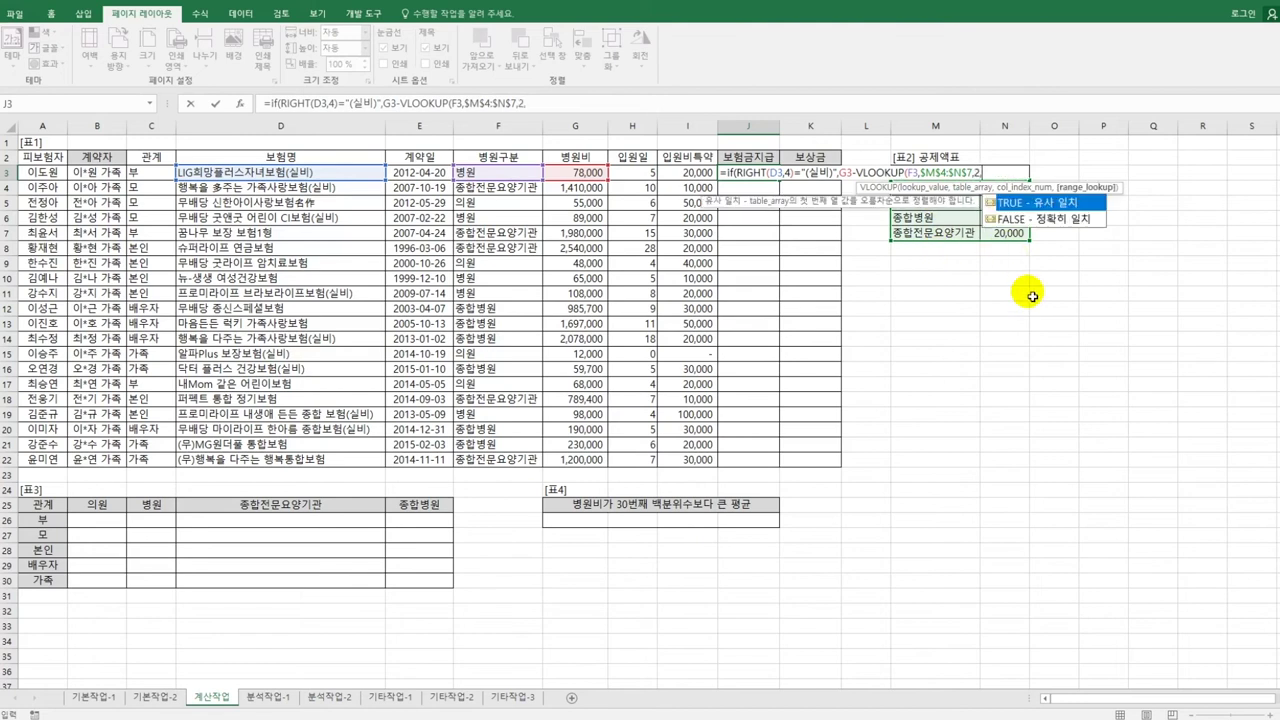
pyautogui.write('0)')
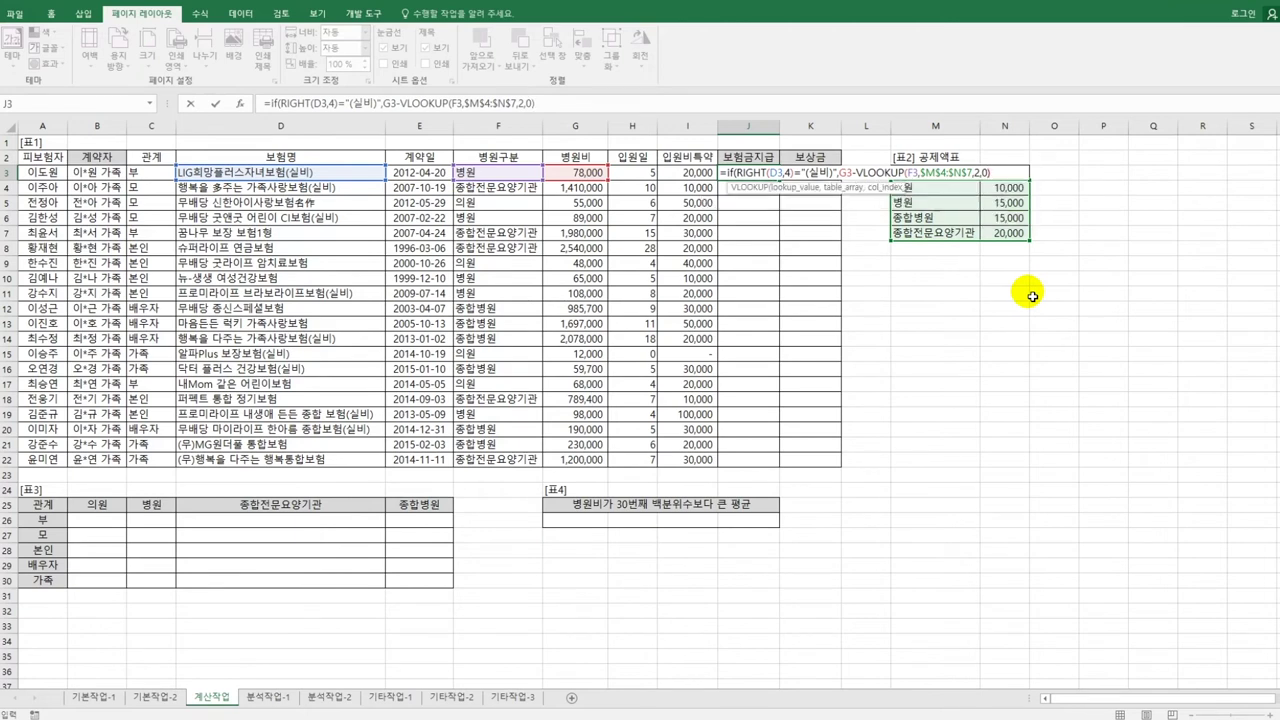
pyautogui.write(')')
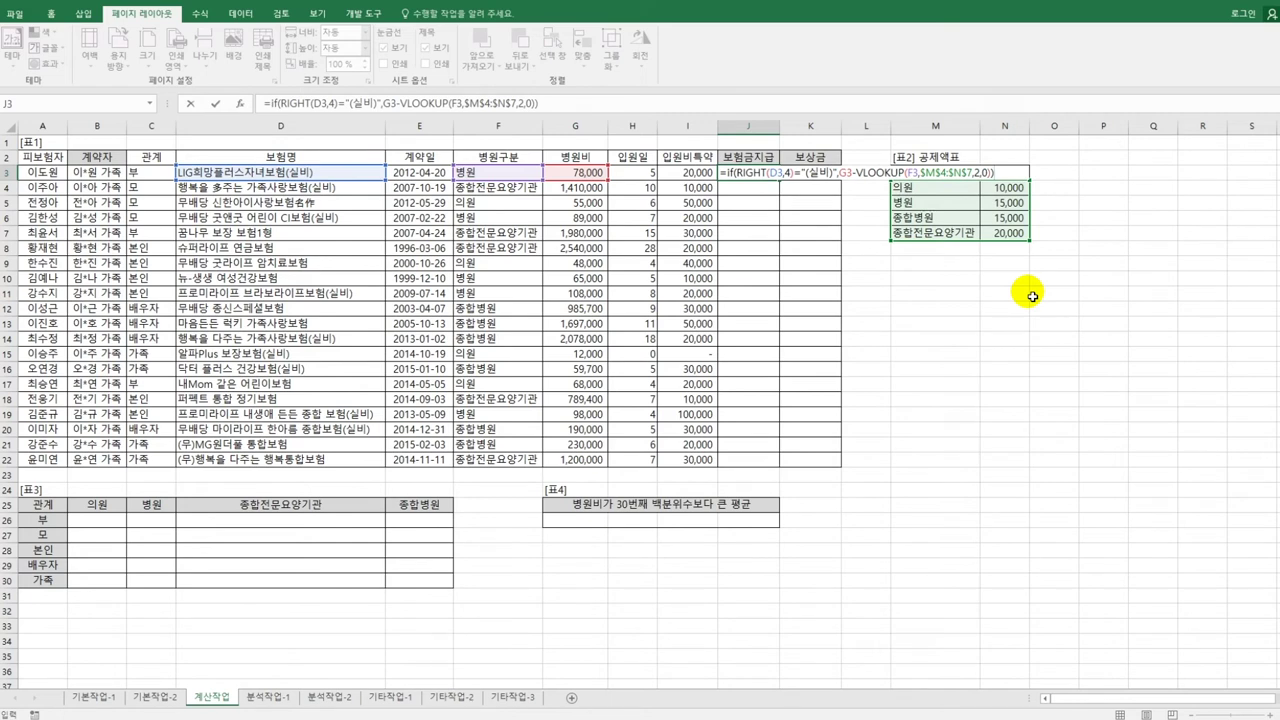
pyautogui.hotkey('ctrl', 'Return')
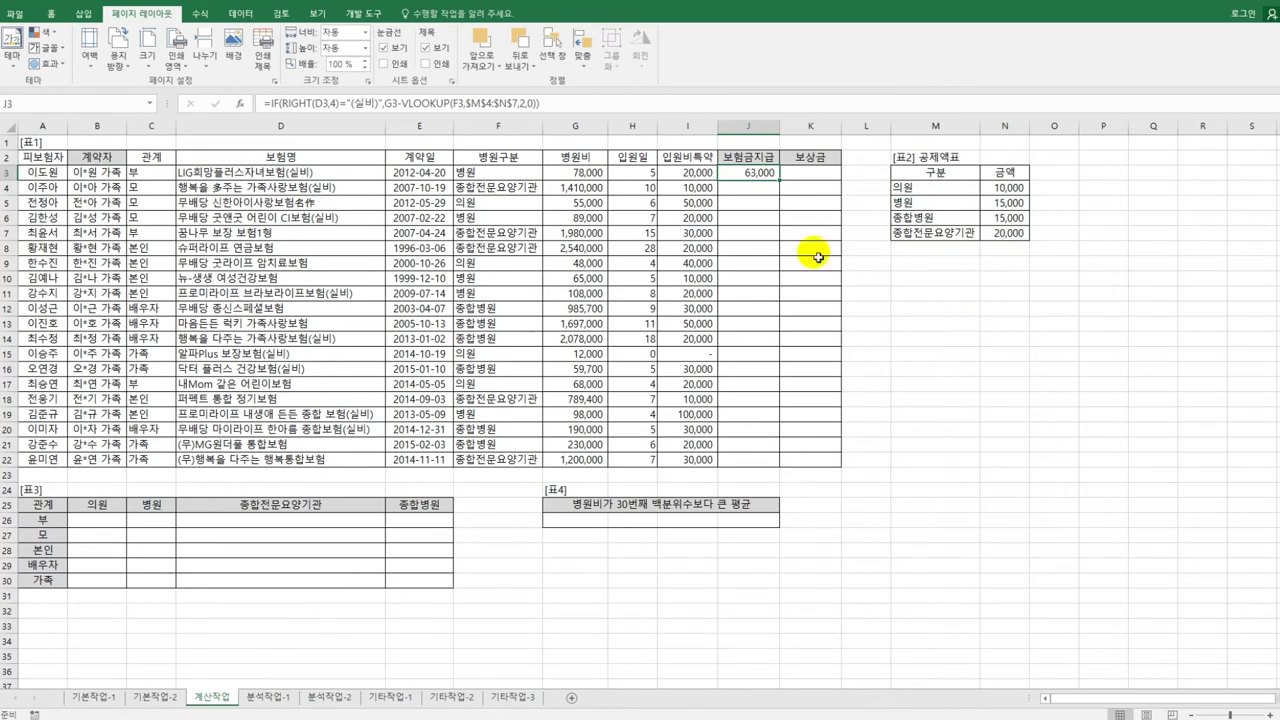
# Insert (H3-3)*I3+ before the IF function in the J3 formula and enter it.
pyautogui.click(271, 104)
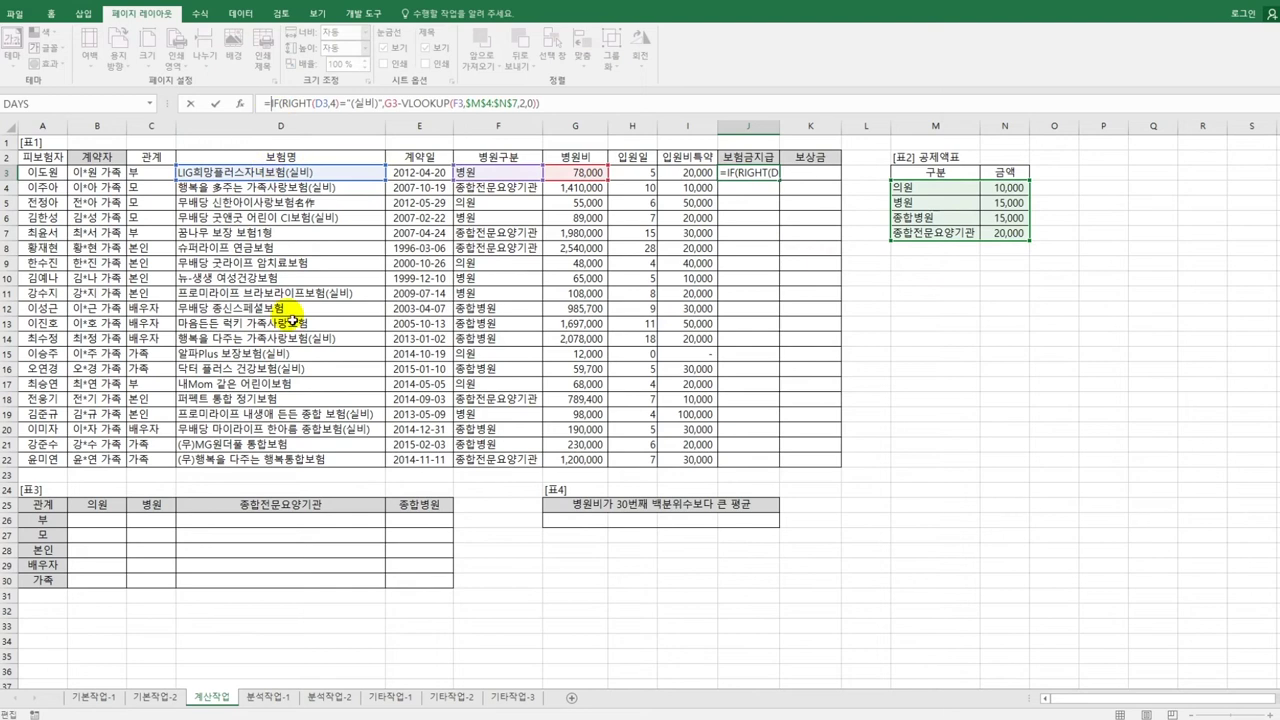
pyautogui.write('(')
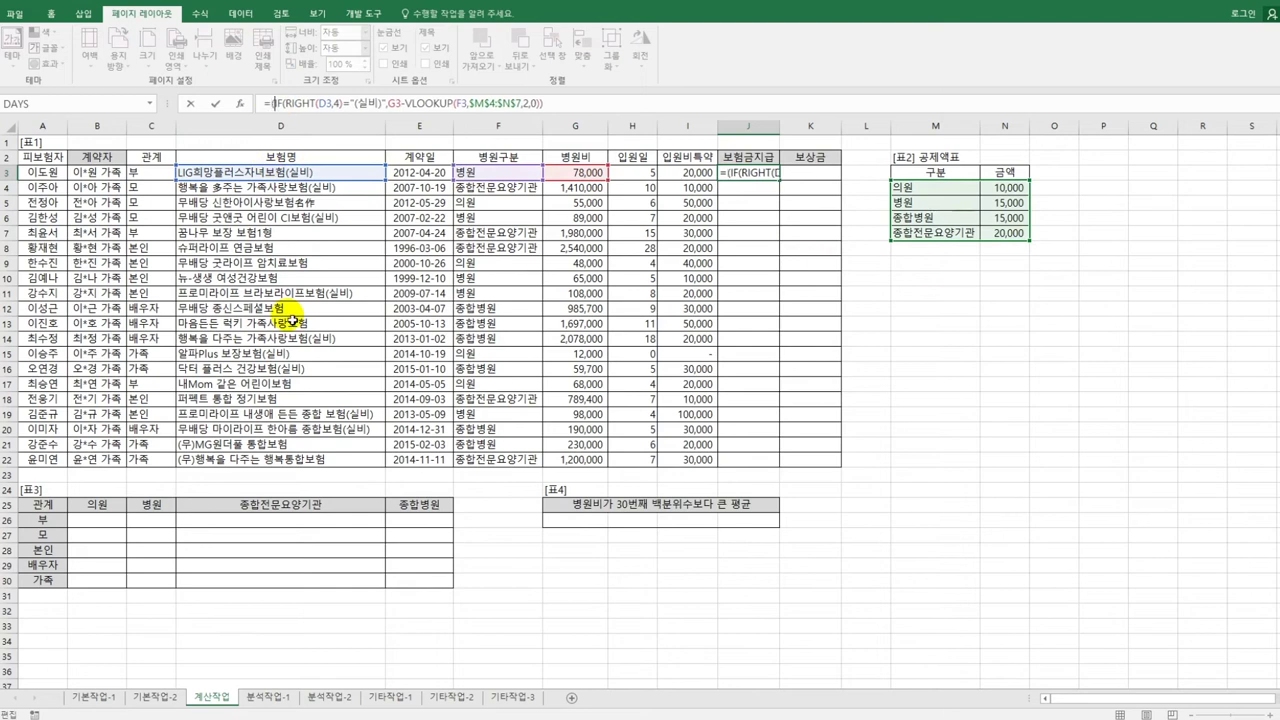
pyautogui.click(633, 175)
pyautogui.write('-')
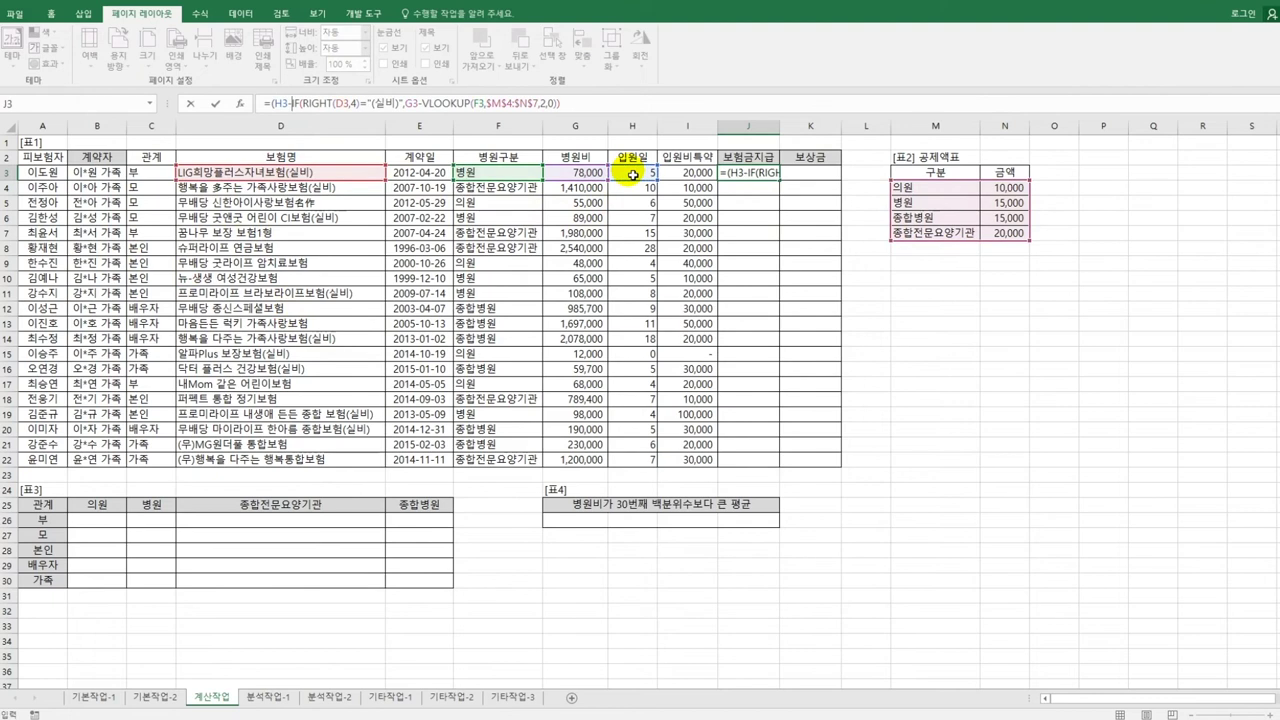
pyautogui.write('3)')
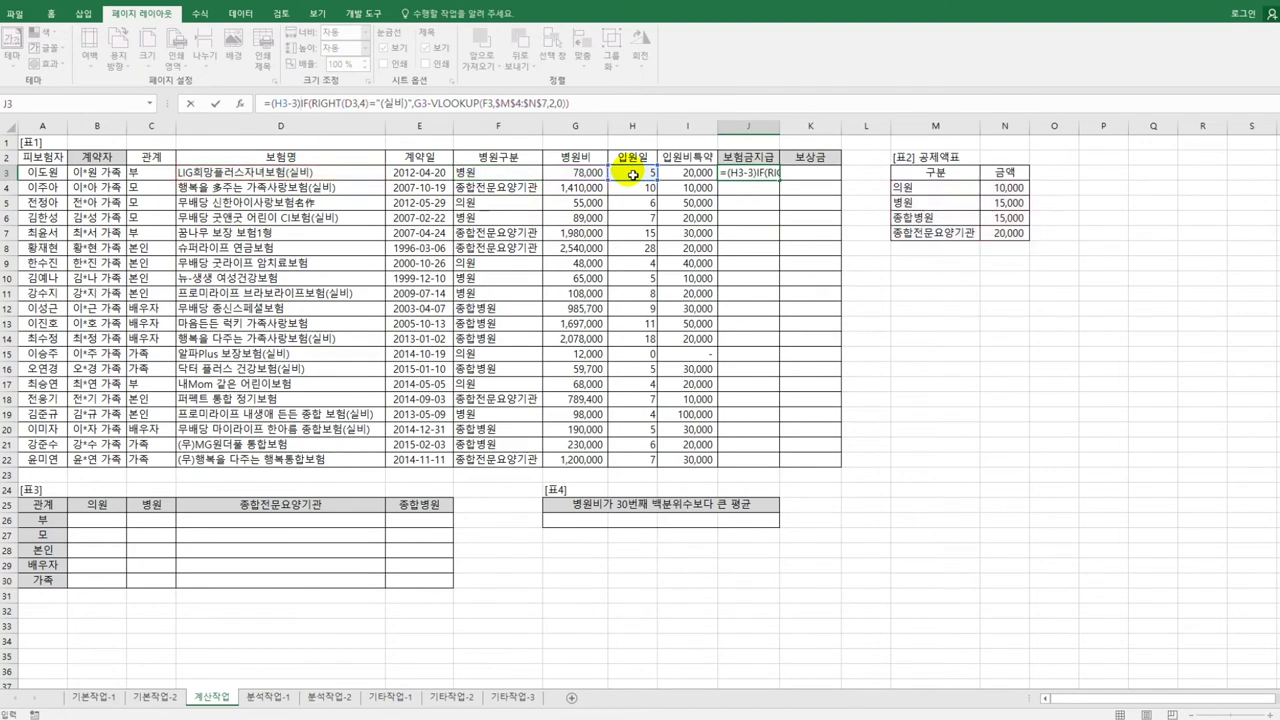
pyautogui.write('*')
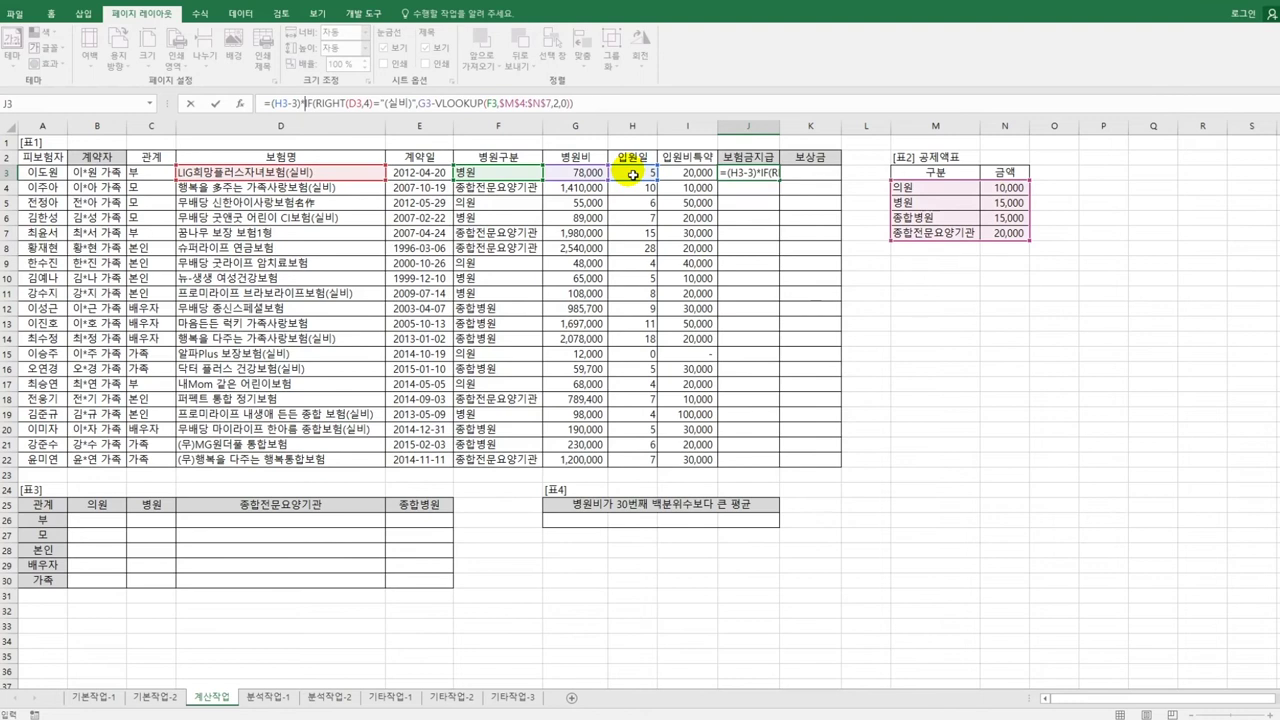
pyautogui.click(686, 177)
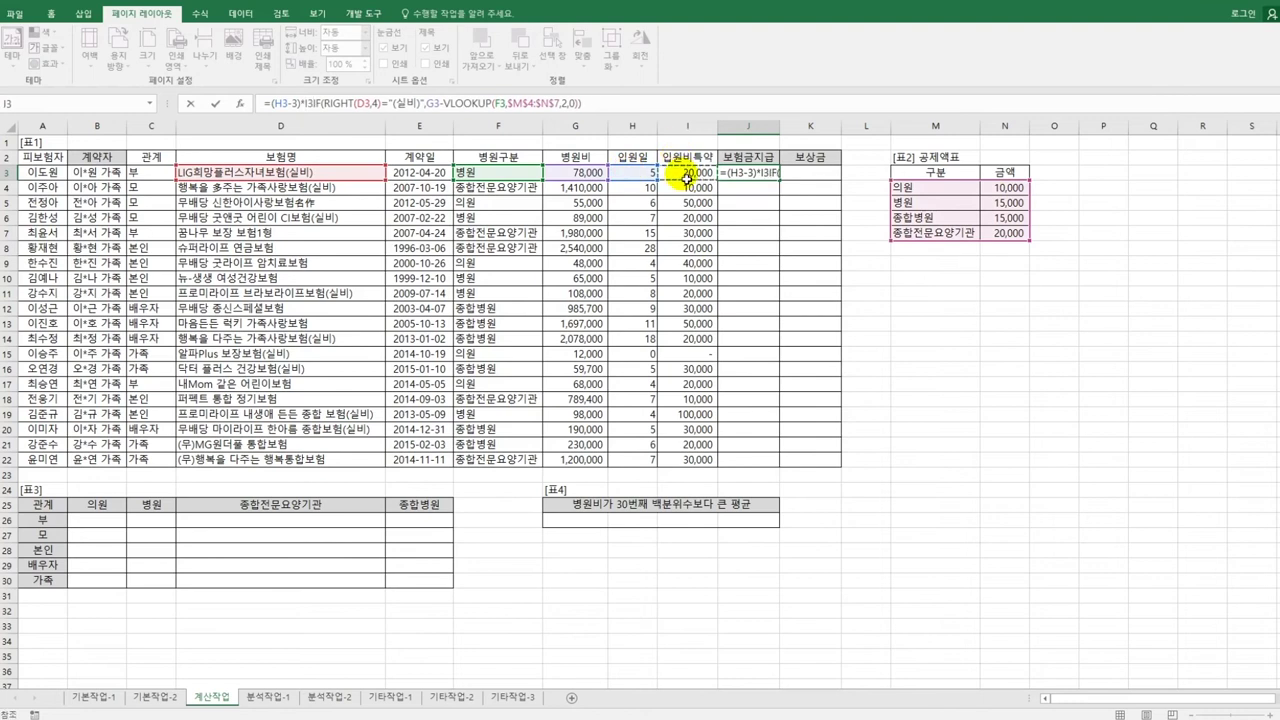
pyautogui.write('+')
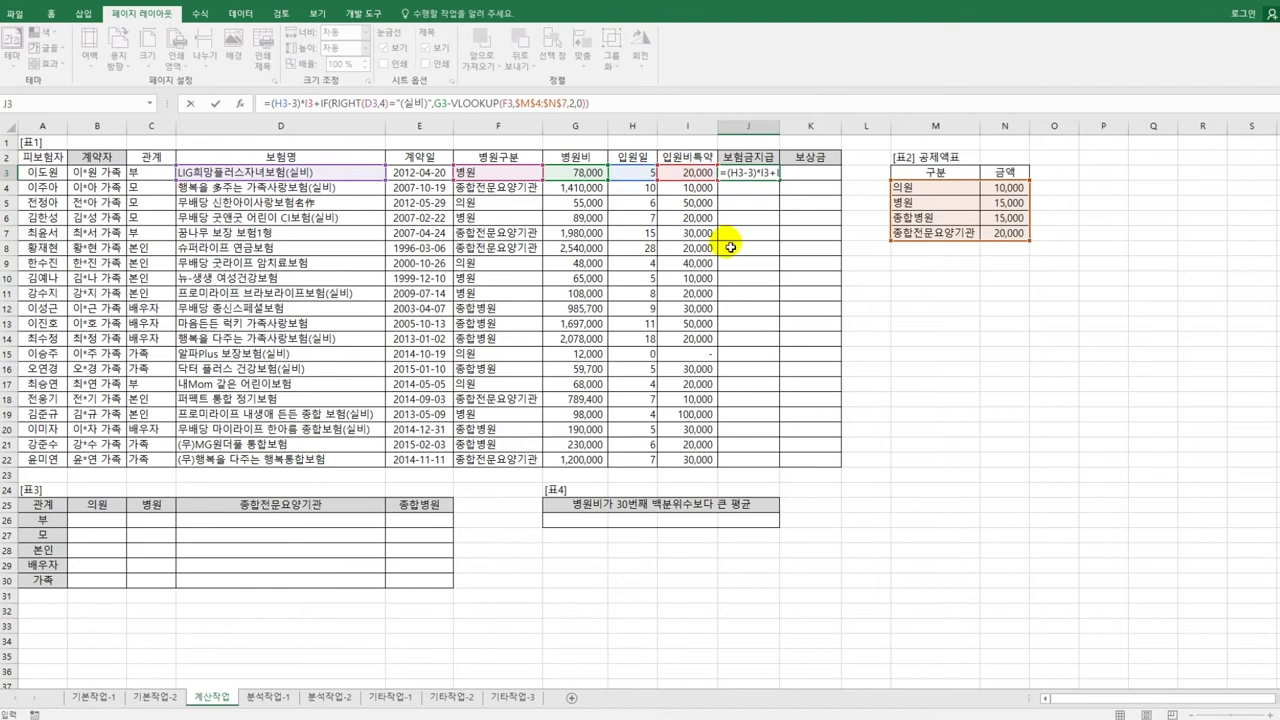
pyautogui.press('Return')
# Fill the J3 formula down to J22 and check the copied formula in J22.
pyautogui.click(766, 175)
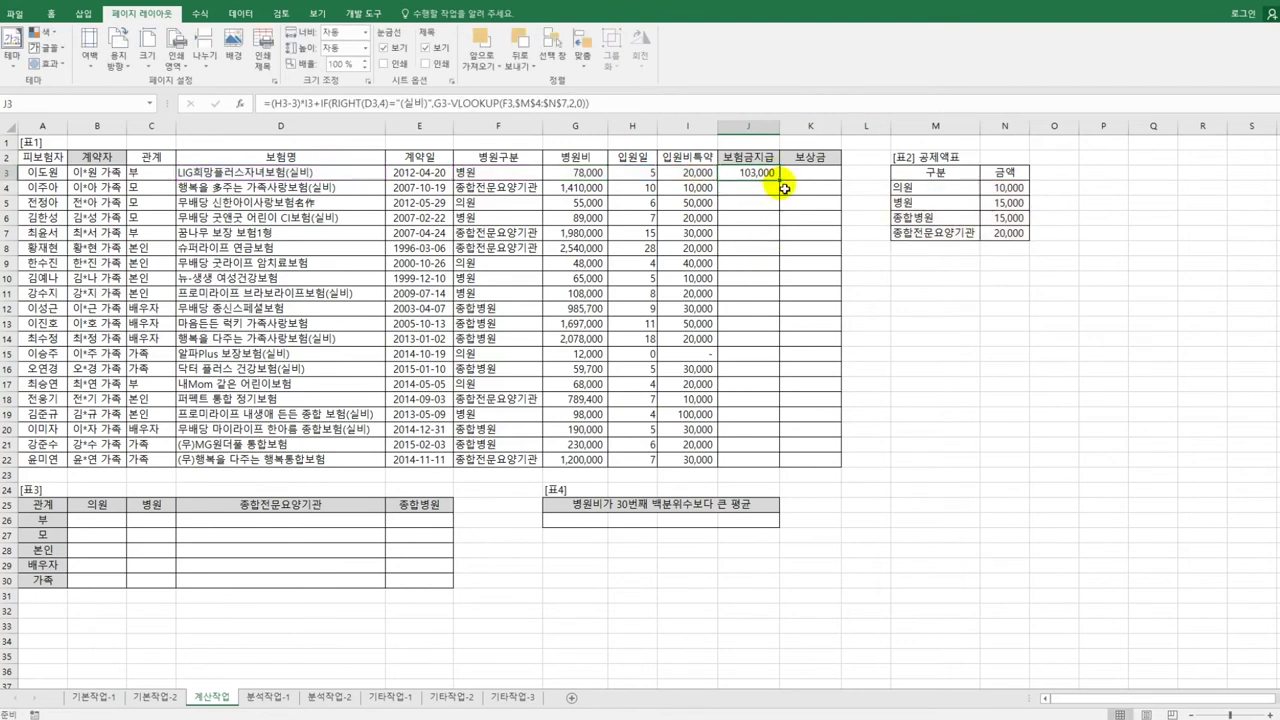
pyautogui.doubleClick(777, 178)
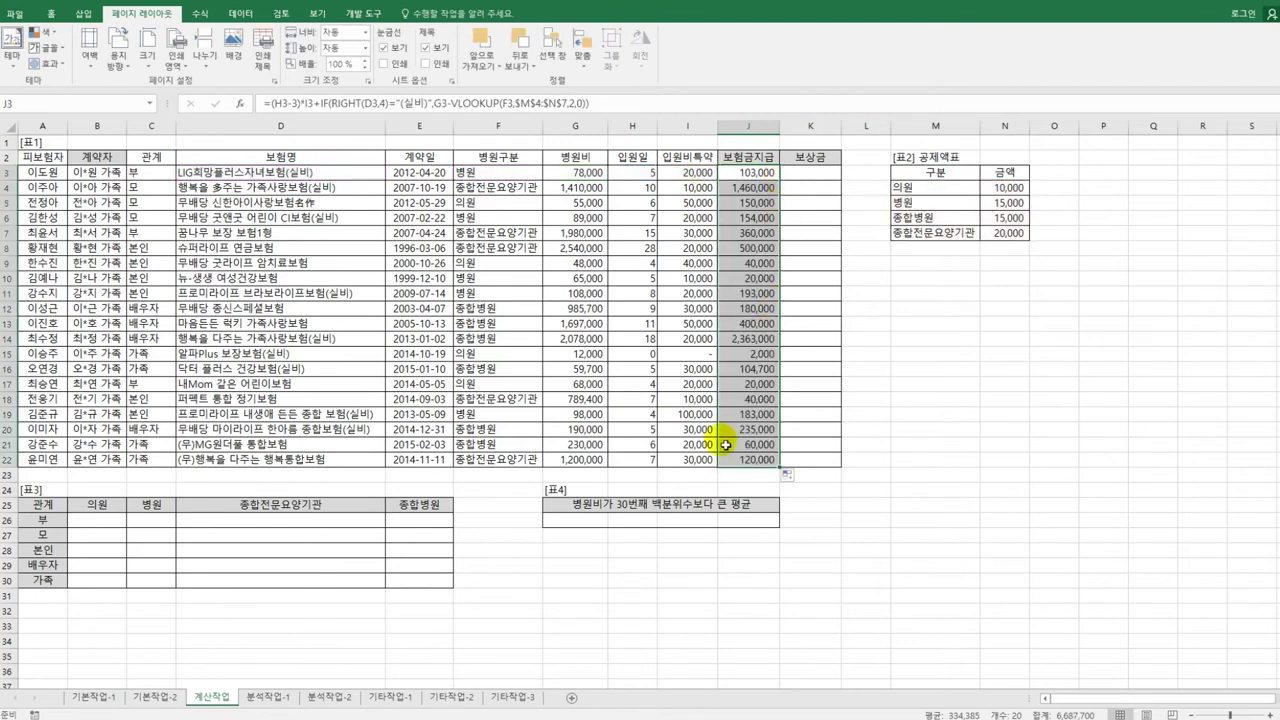
pyautogui.moveTo(741, 466); pyautogui.dragTo(746, 467)
pyautogui.click(746, 467)
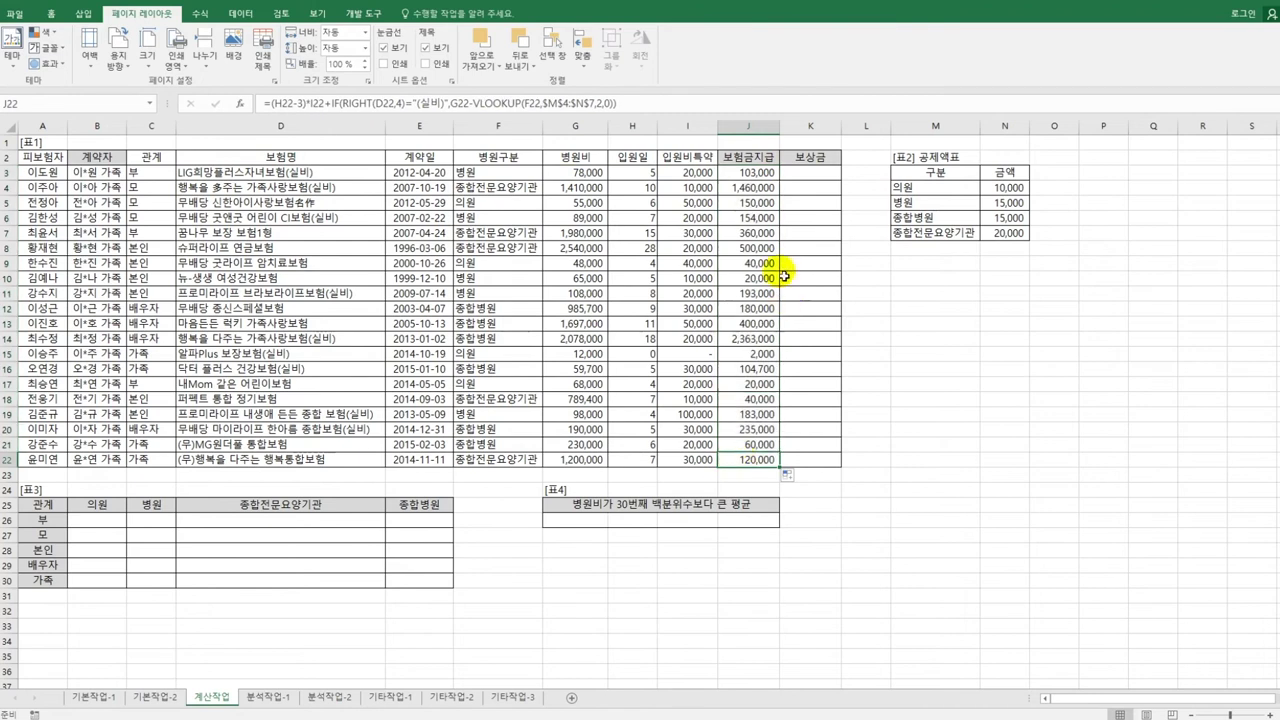
# Select cell K3 of the 보상금 column, open the Visual Basic editor and insert a new module.
pyautogui.click(806, 174)
pyautogui.click(356, 14)
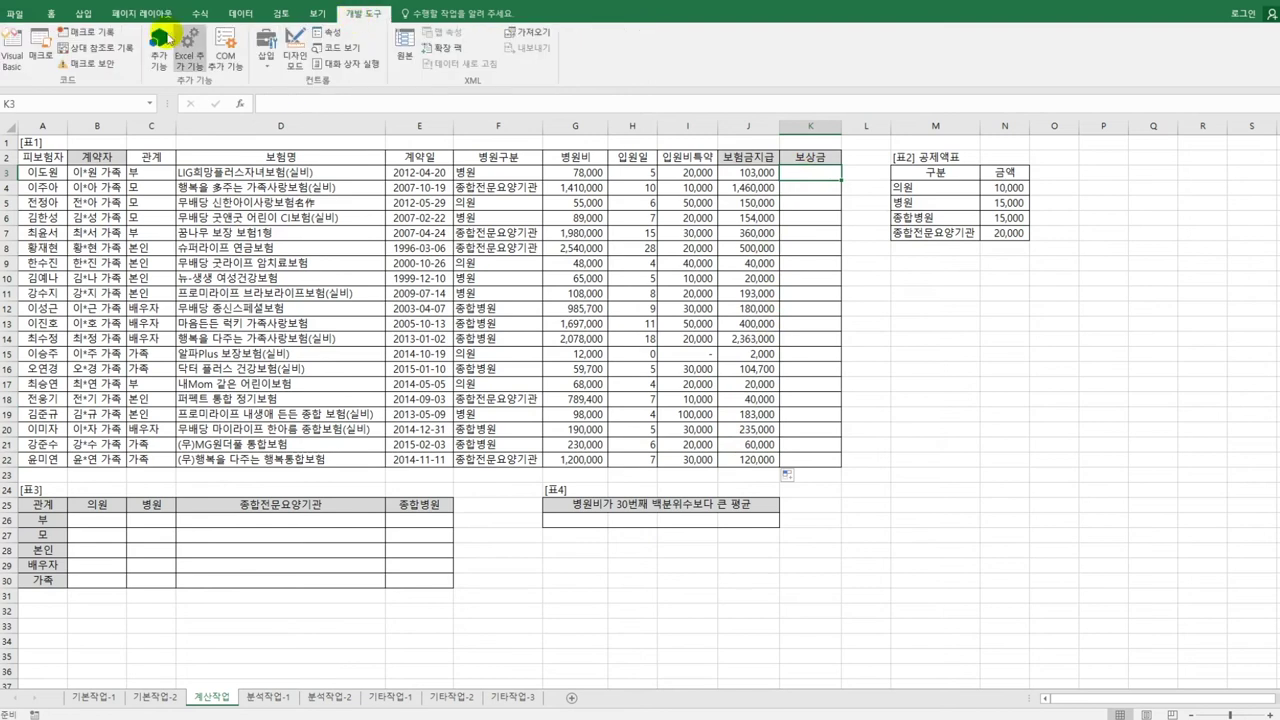
pyautogui.click(14, 55)
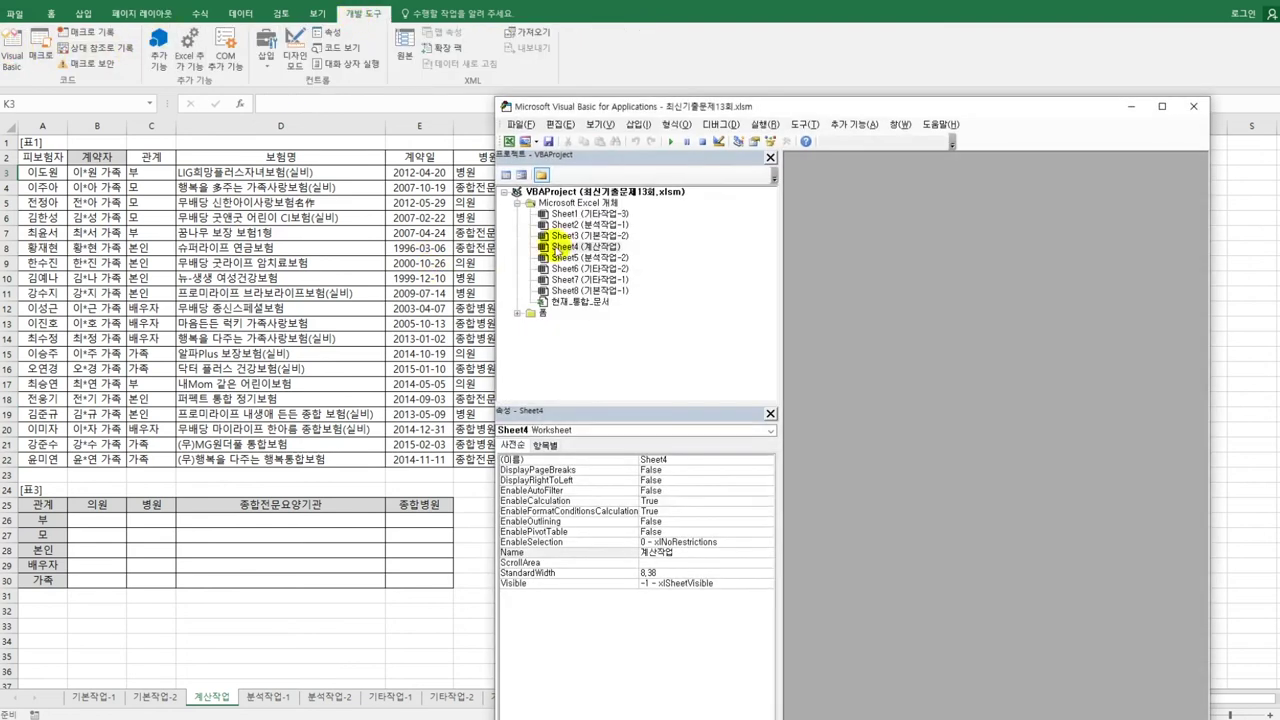
pyautogui.click(637, 124)
pyautogui.click(657, 170)
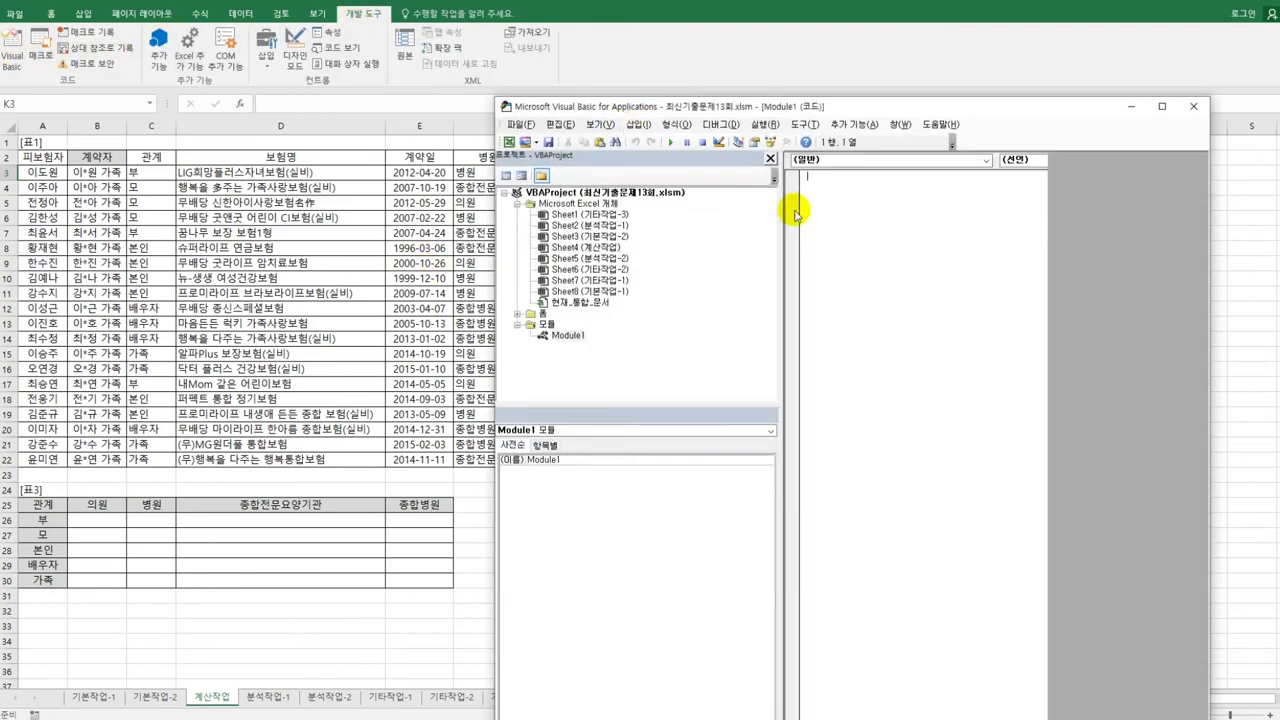
# In the new module, declare the public function fn보상금(관계, 병원비).
pyautogui.write('p')
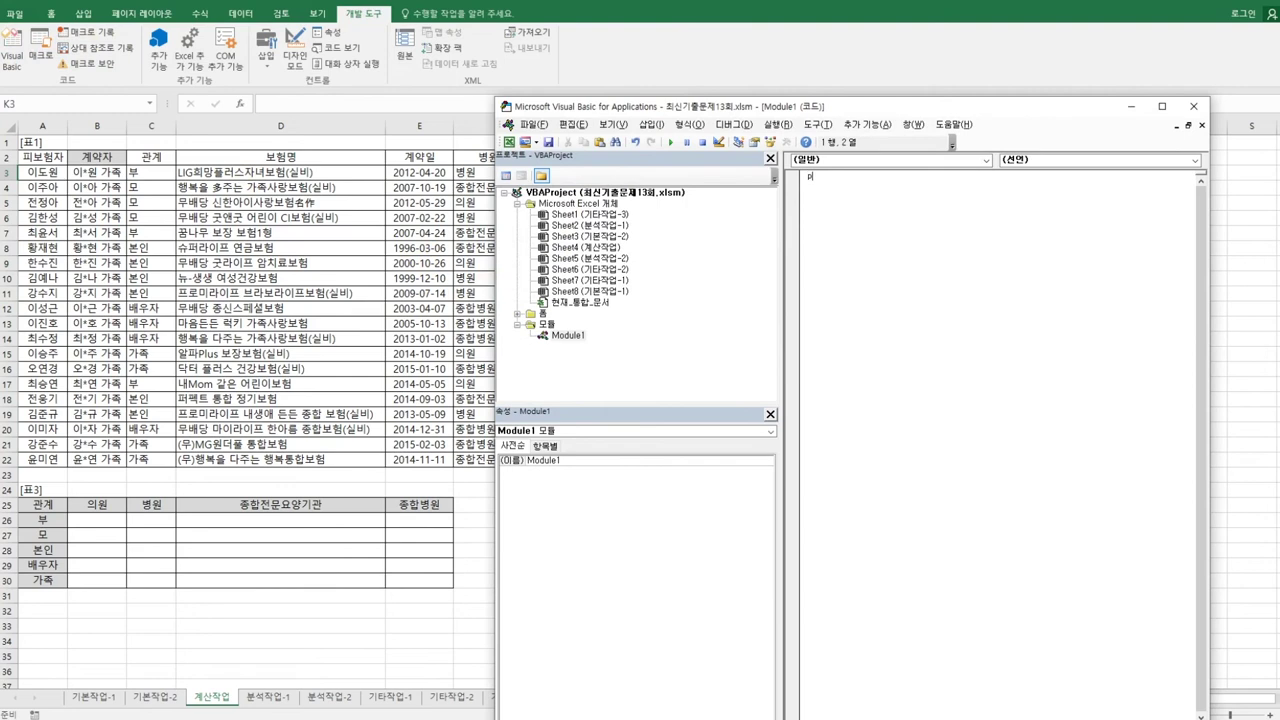
pyautogui.write('ublic c')
pyautogui.write('unction ')
pyautogui.write('fn보상금(')
pyautogui.write('관ㄱ')
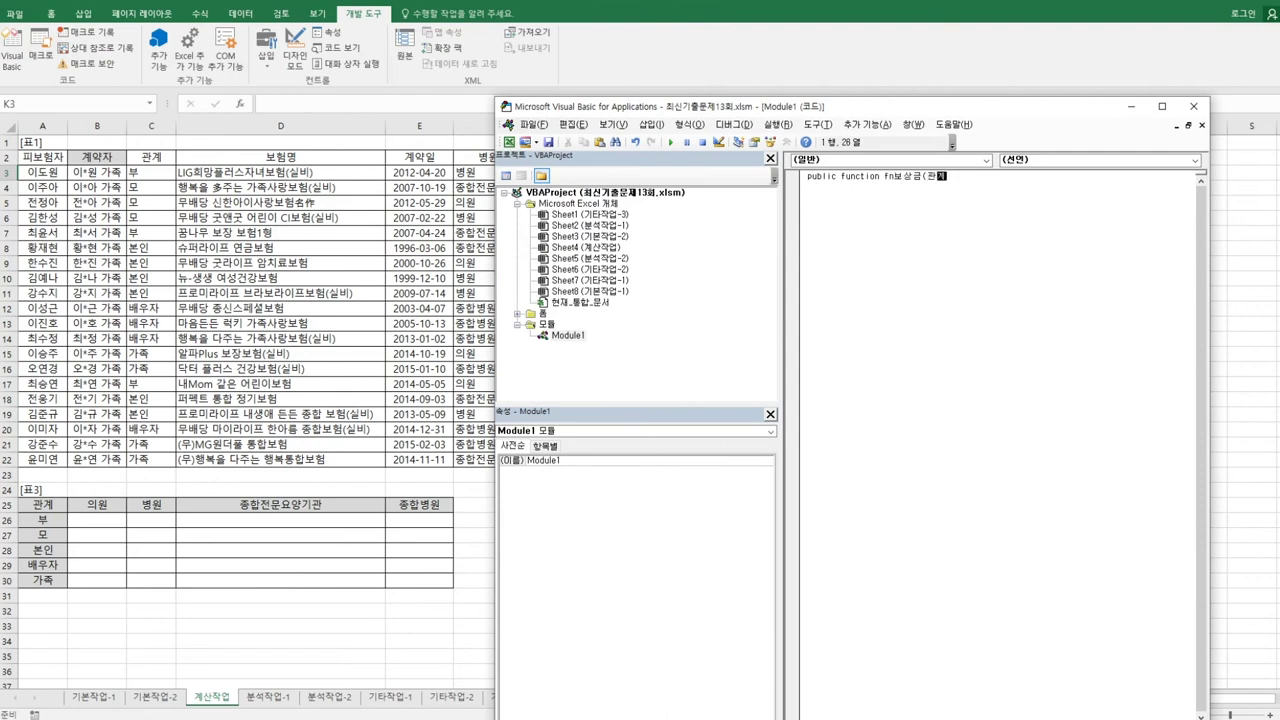
pyautogui.write(', 병원비')
pyautogui.press('Return')
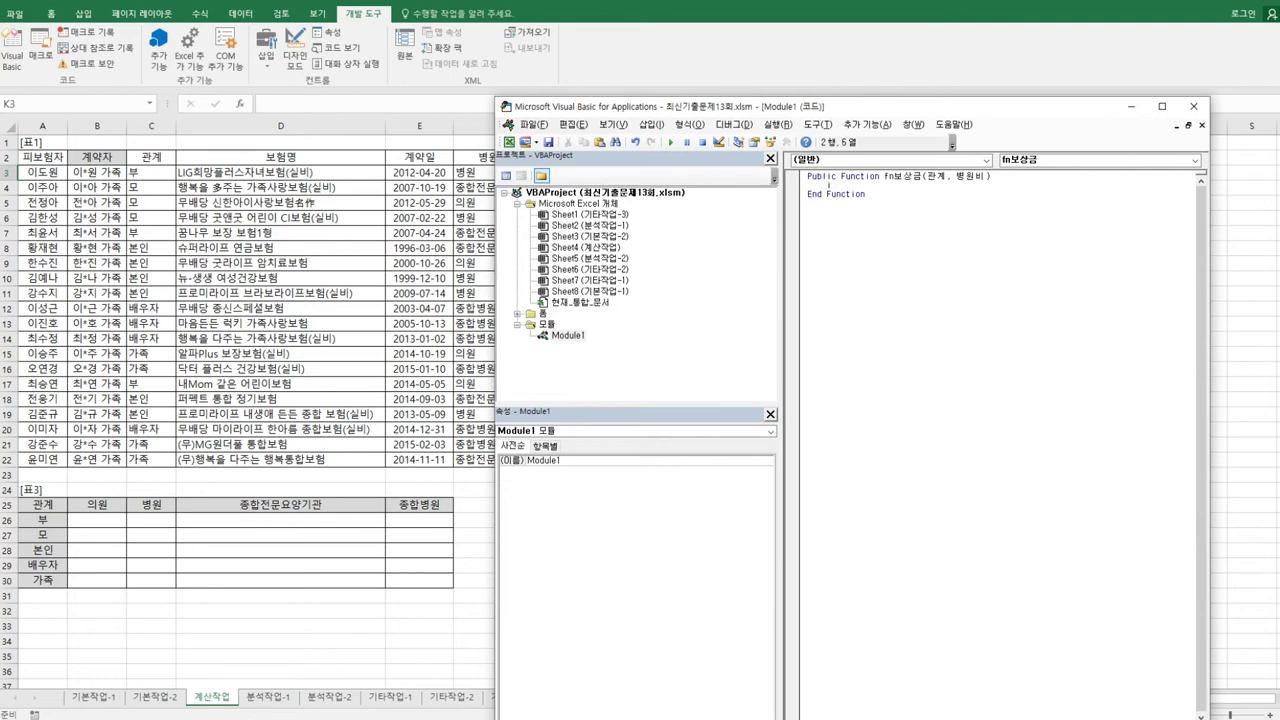
# Begin the fn보상금 function body with the line If 관계 = "본인" Or 관계 = "배우자" Then.
pyautogui.write('관계 ')
pyautogui.write('="qh')
pyautogui.write('sdls"')
pyautogui.write(' dl')
pyautogui.write('관계 = ')
pyautogui.write('"배우자')
pyautogui.write('" Then')
pyautogui.press('Return')
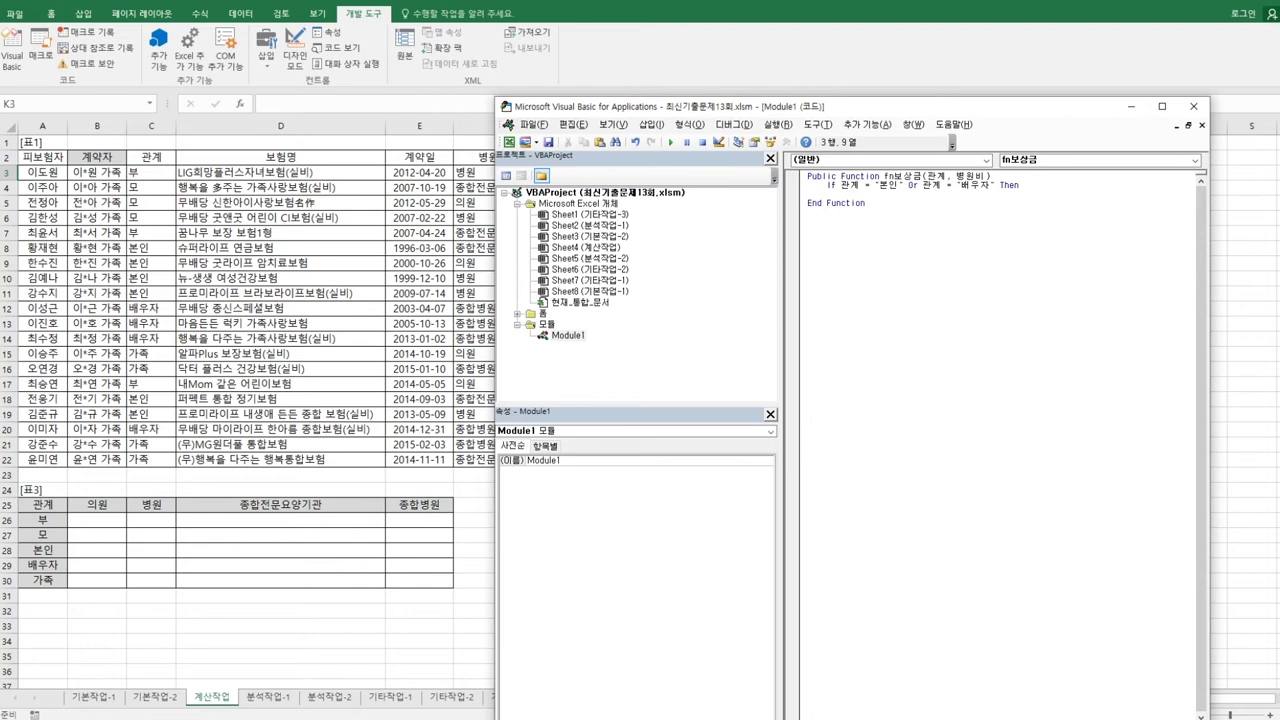
# Under the If condition, assign fn보상금 = 병원비 * 0.9 and add an Else line below it.
pyautogui.write('fn보상금 = 병원비 * 0.9')
pyautogui.press('Return')
pyautogui.write('Else')
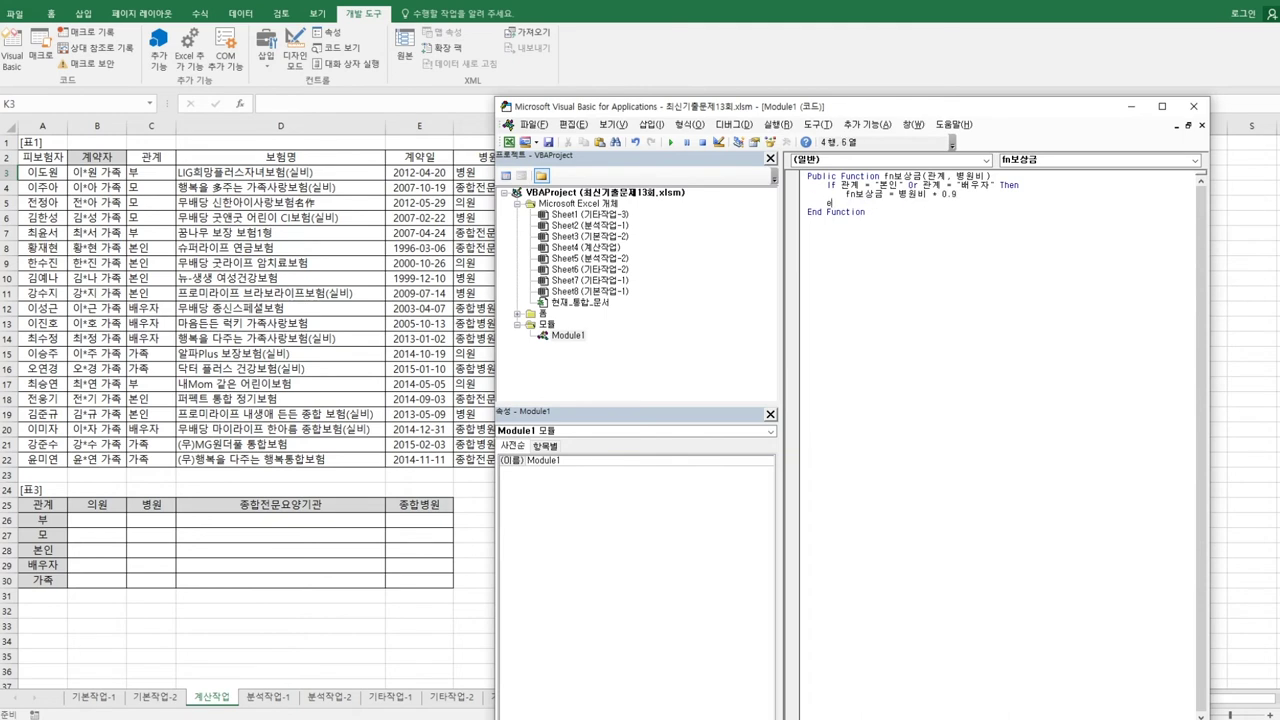
pyautogui.press('Return')
# Copy the fn보상금 assignment into the Else branch and change its multiplier to 0.5.
pyautogui.hotkey('shift', 'End')
pyautogui.press('Down')
pyautogui.press('Down')
pyautogui.hotkey('ctrl', 'v')
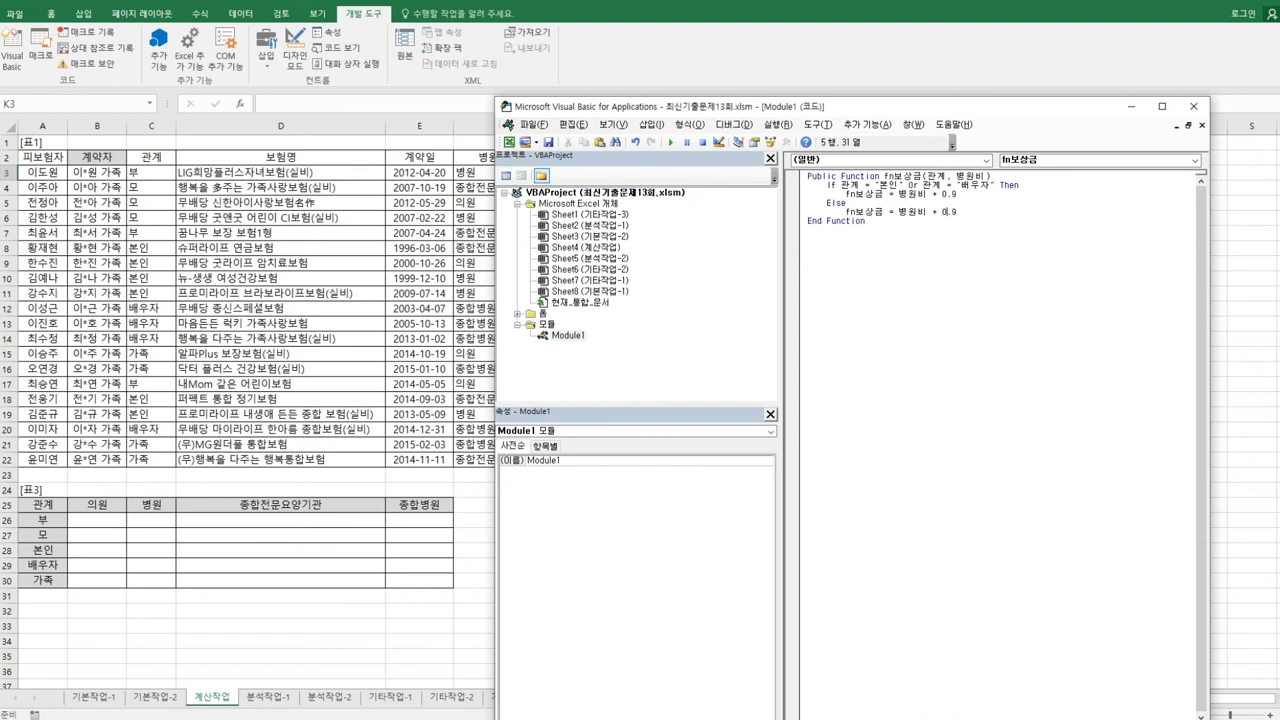
pyautogui.press('End')
pyautogui.press('BackSpace')
pyautogui.write('5')
# Close the condition with End If and set the If block apart with blank lines inside the function.
pyautogui.press('Return')
pyautogui.press('BackSpace')
pyautogui.press('BackSpace')
pyautogui.write('End If')
pyautogui.press('Return')
pyautogui.press('End')
pyautogui.press('Return')
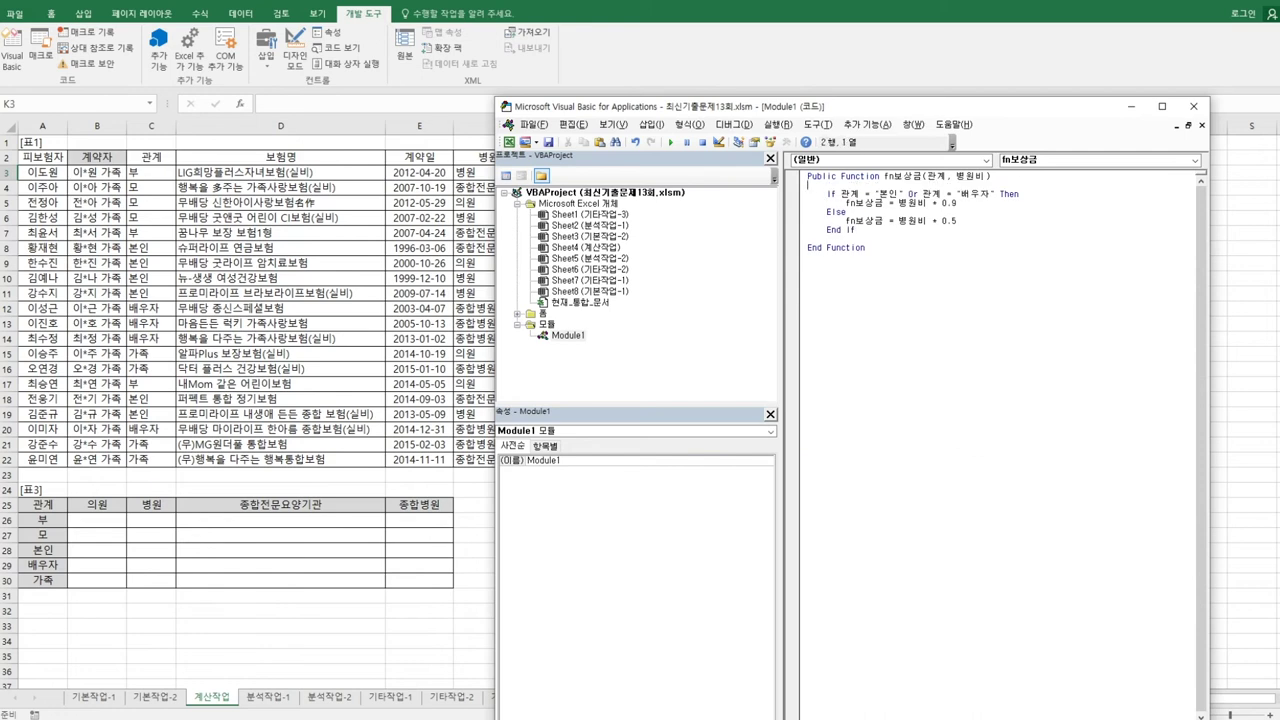
# Close the Visual Basic editor and insert the user-defined function fn보상금 in cell K3.
pyautogui.click(1193, 106)
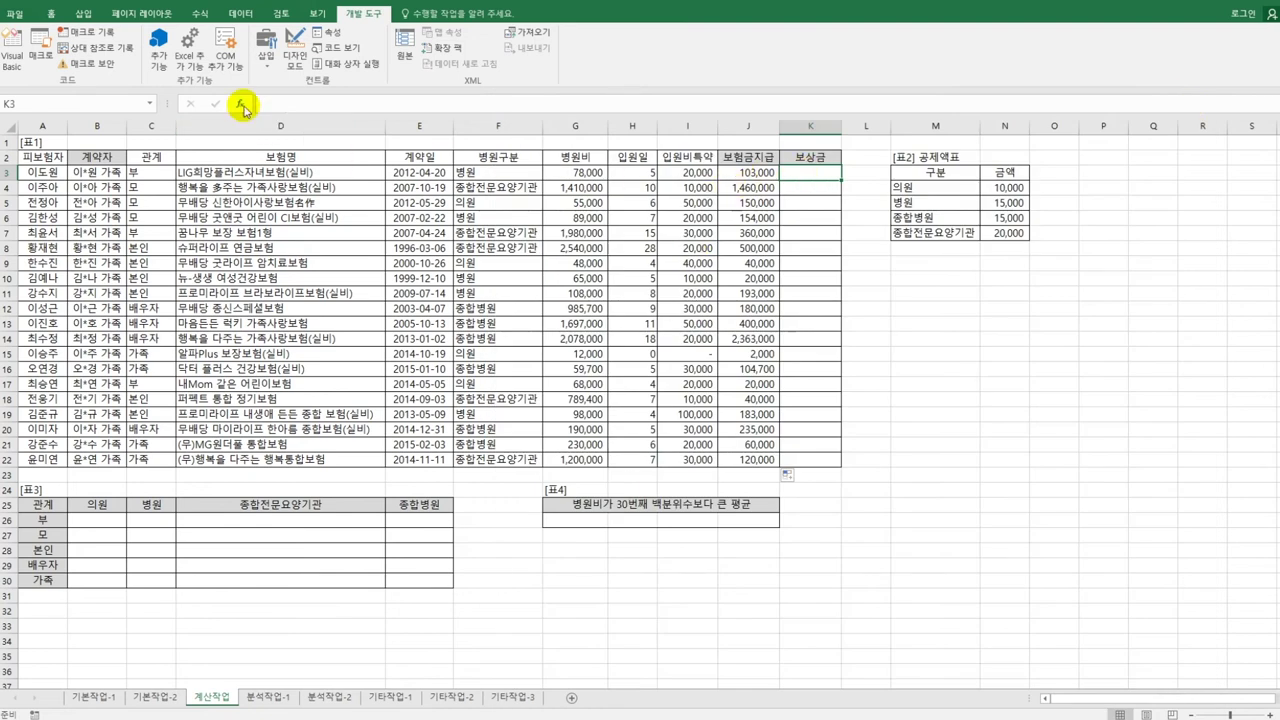
pyautogui.click(239, 103)
pyautogui.click(757, 208)
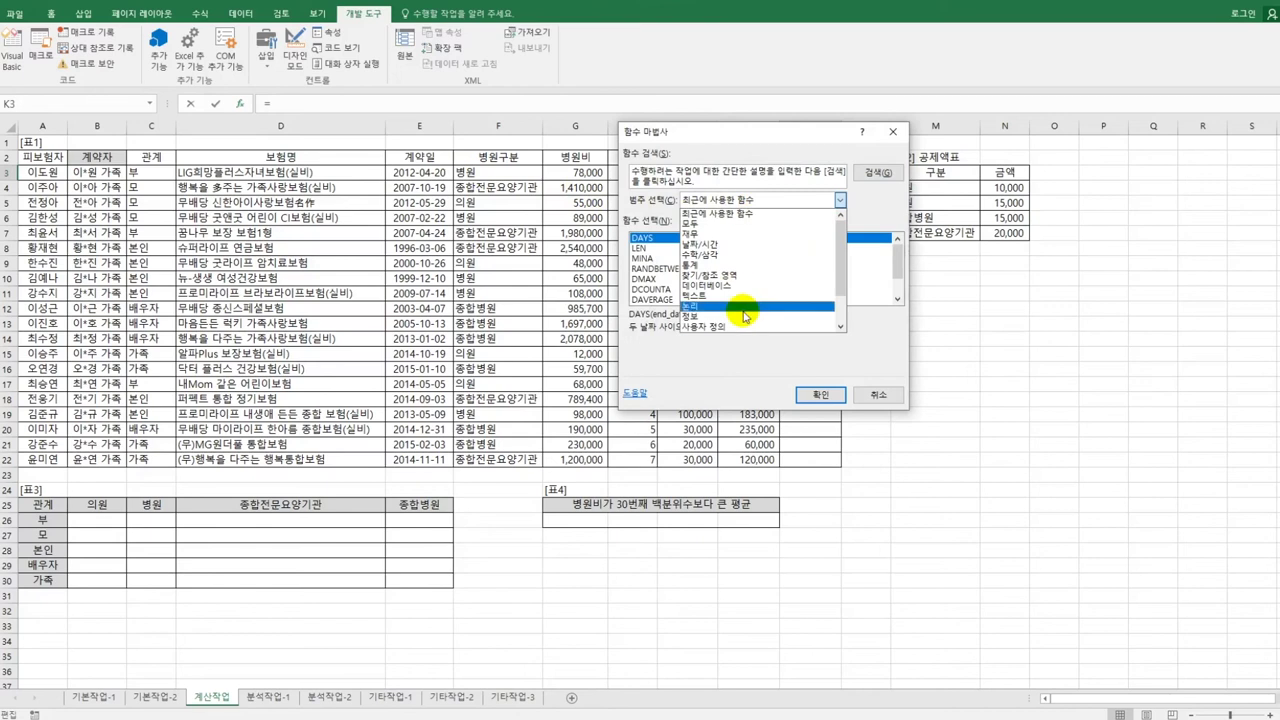
pyautogui.click(736, 333)
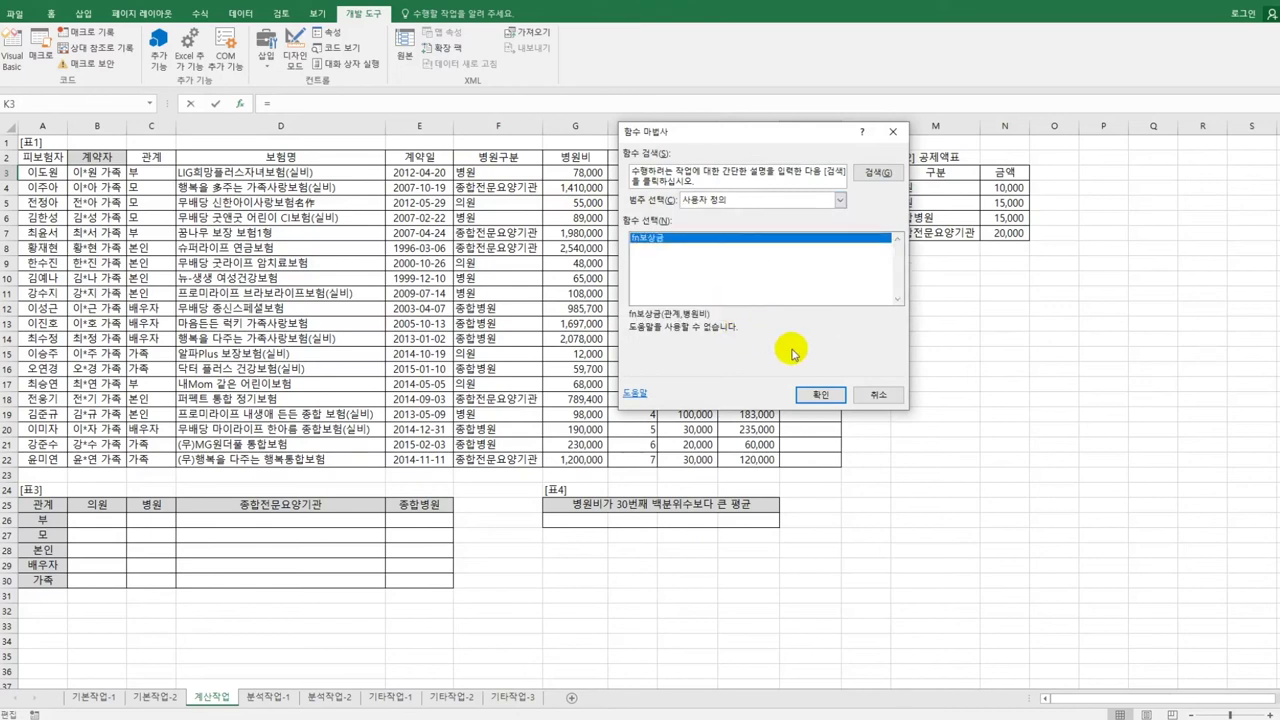
pyautogui.click(821, 394)
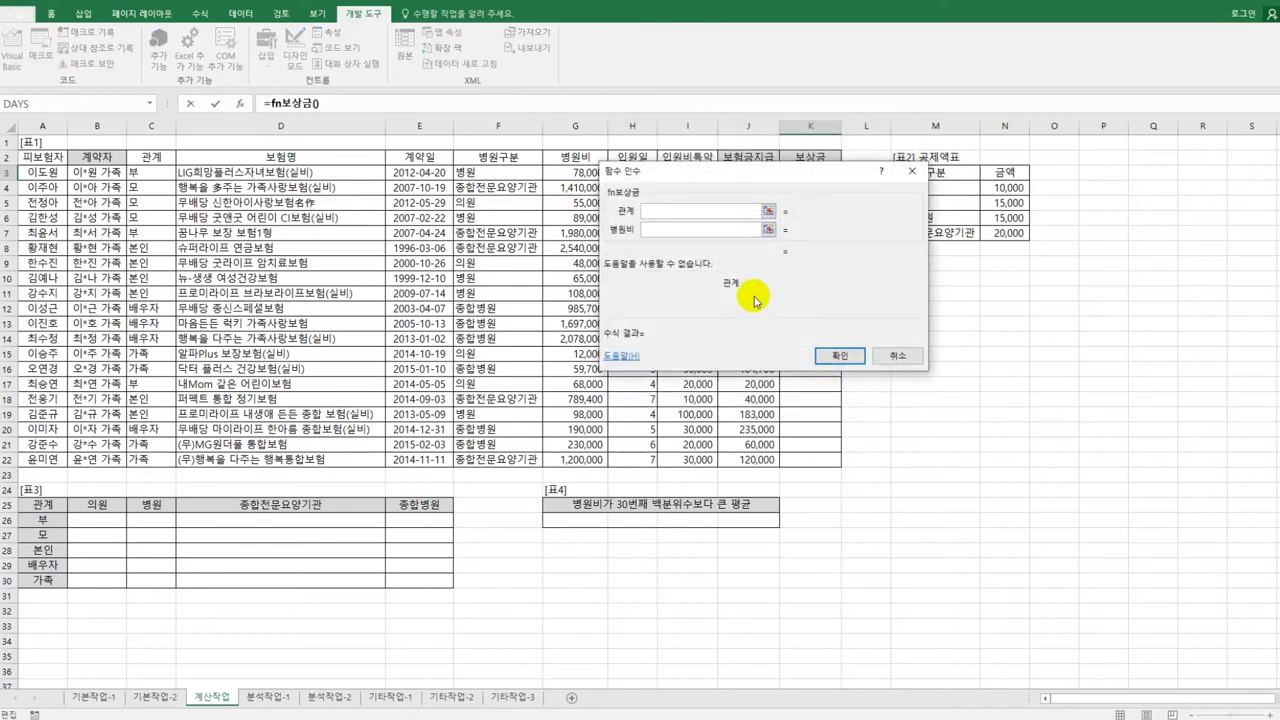
# Set the fn보상금 arguments to C3 for 관계 and G3 for 병원비, then fill the formula down the 보상금 column.
pyautogui.moveTo(724, 277); pyautogui.dragTo(696, 395)
pyautogui.click(145, 172)
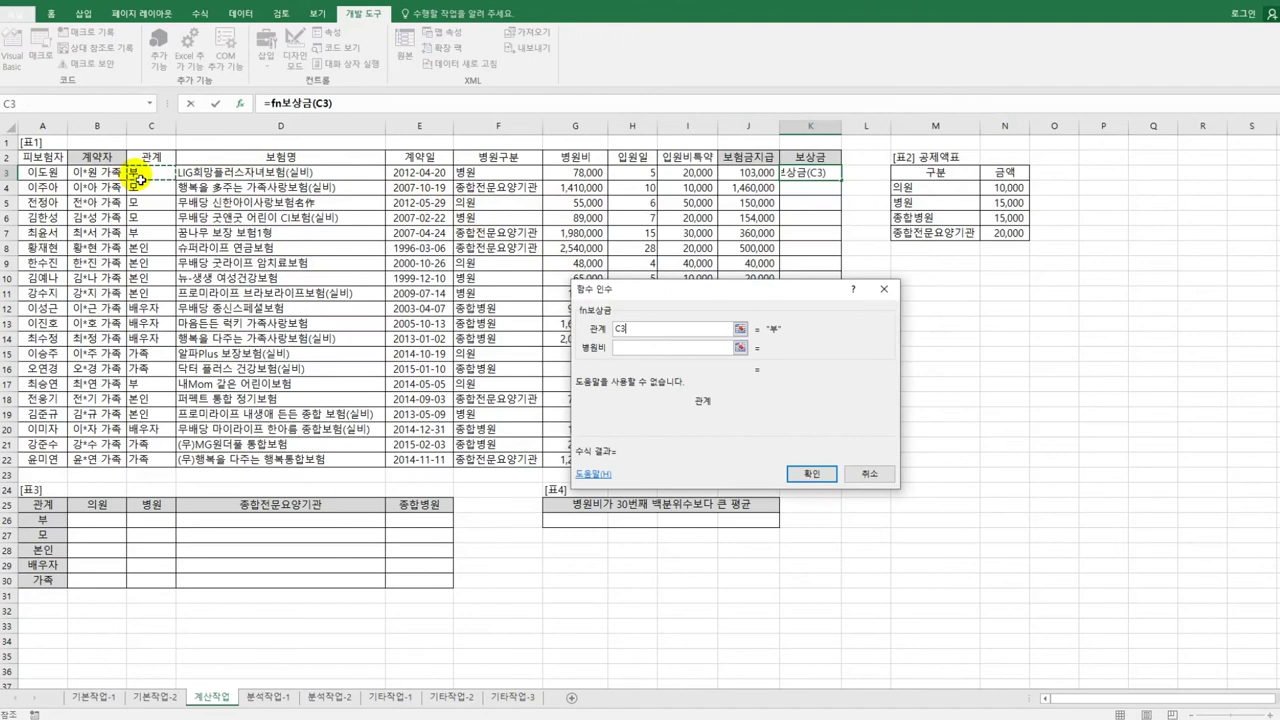
pyautogui.click(630, 347)
pyautogui.click(580, 172)
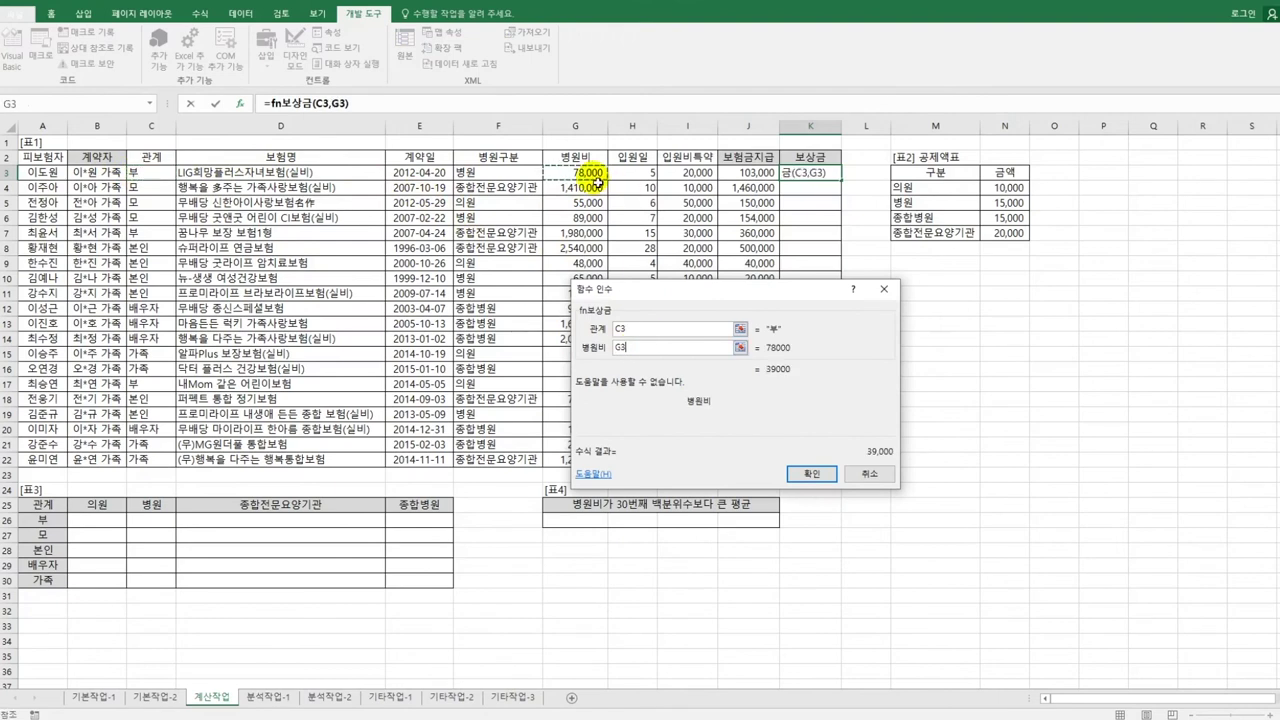
pyautogui.click(812, 475)
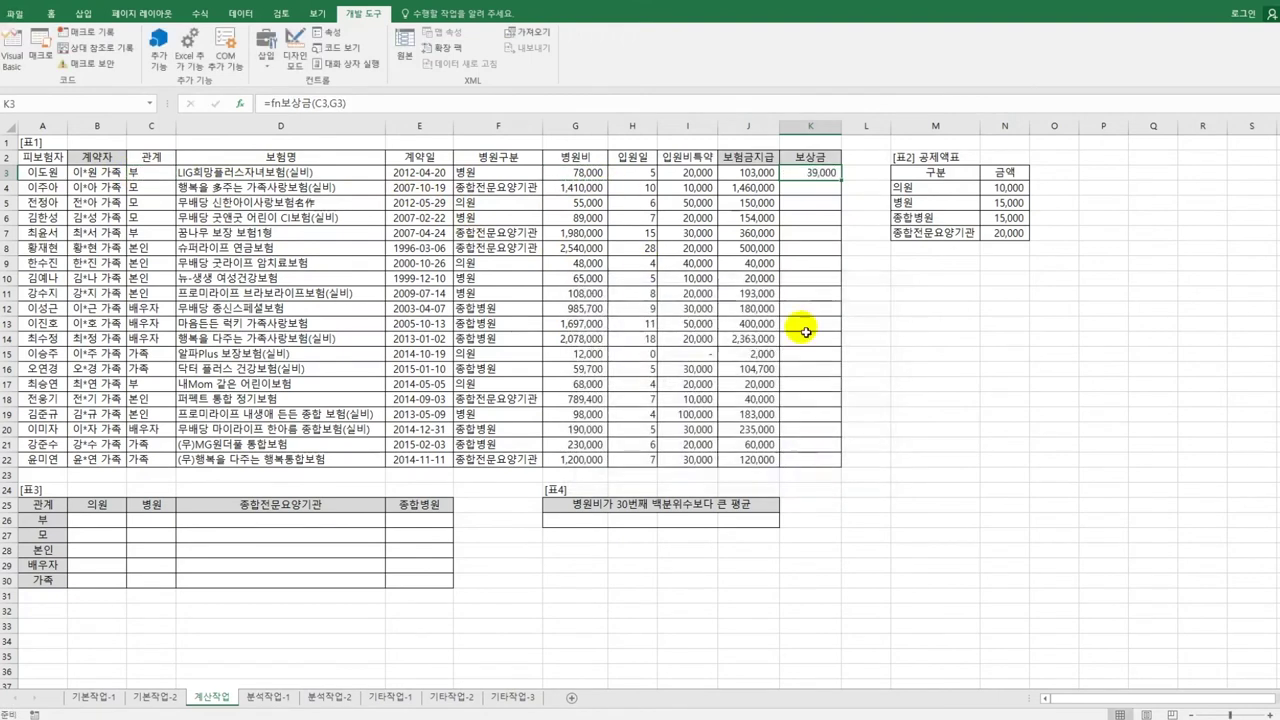
pyautogui.doubleClick(843, 180)
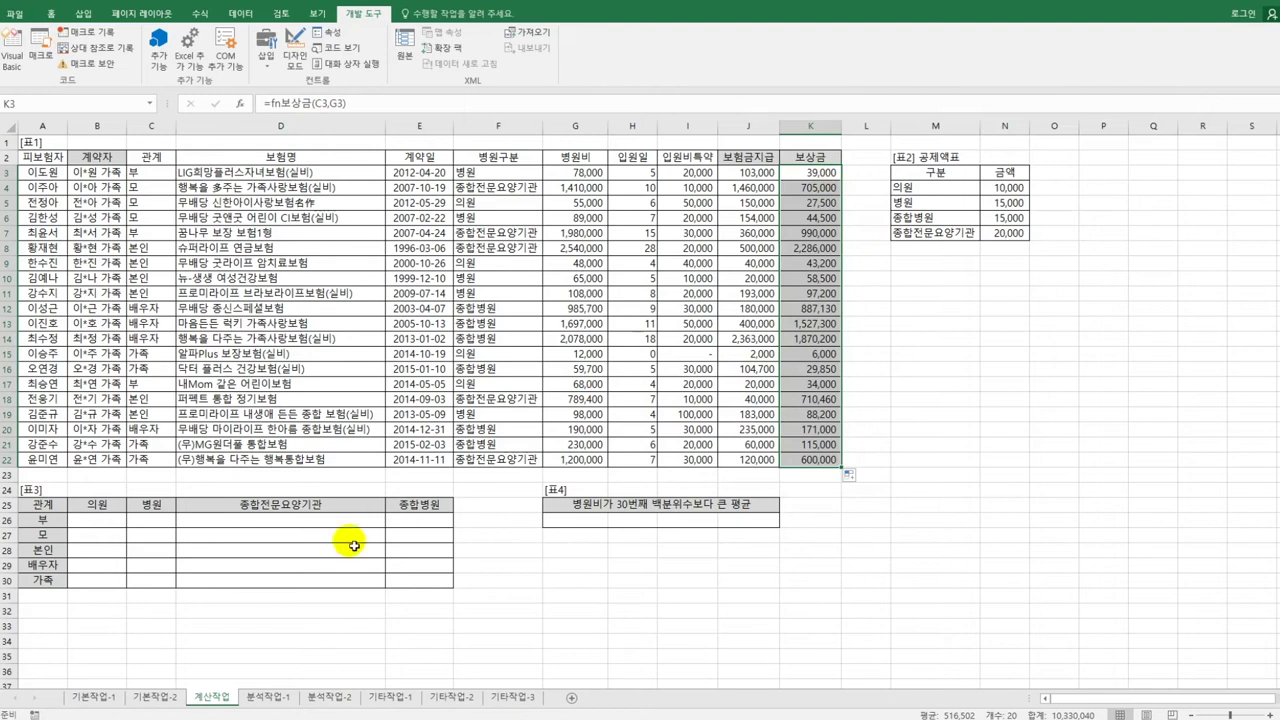
# In cell B26 of 표3, start the formula =sum(($C$3:$C$22=$A26) to match the 관계 column.
pyautogui.click(100, 523)
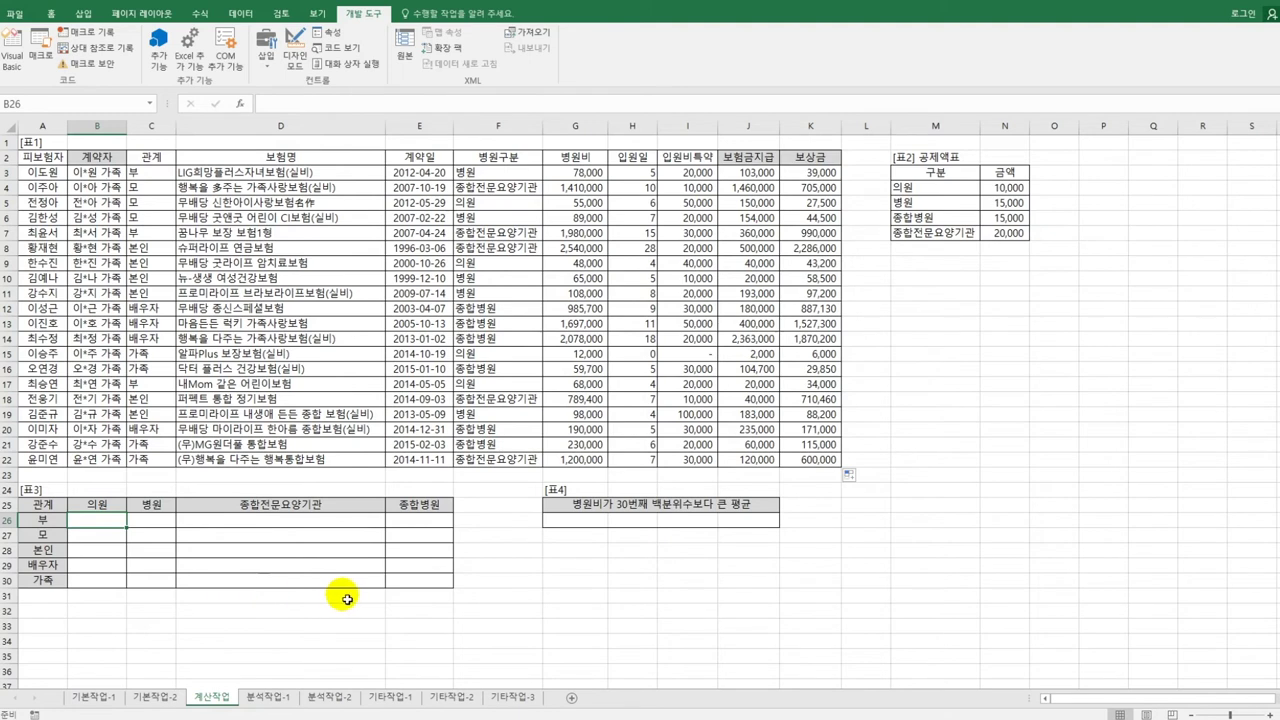
pyautogui.write('=sum(')
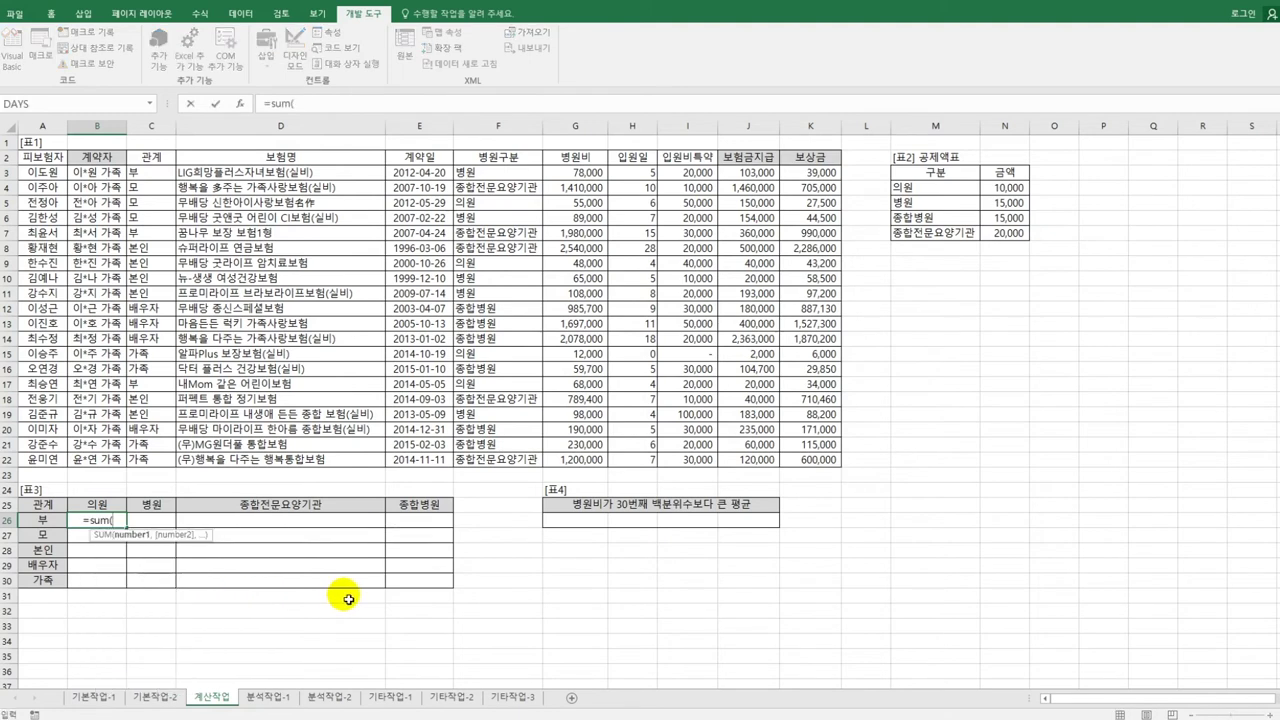
pyautogui.write('(')
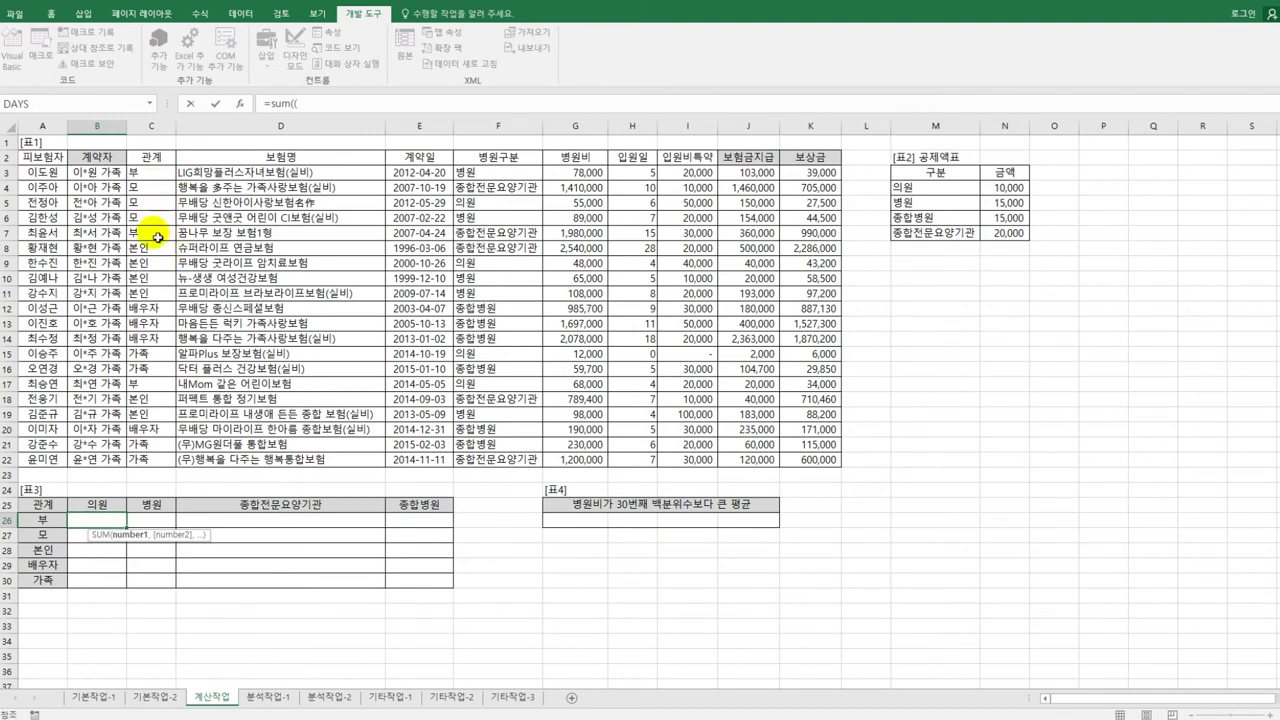
pyautogui.moveTo(145, 172); pyautogui.dragTo(145, 459)
pyautogui.press('F4')
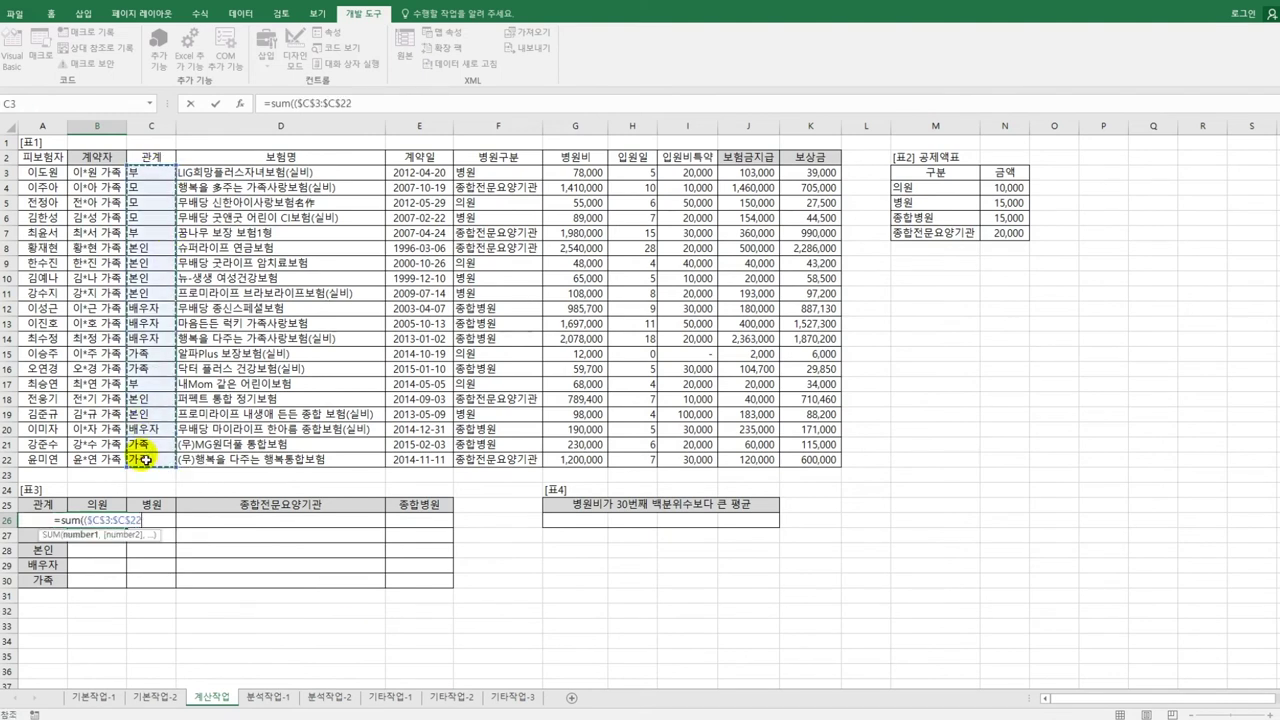
pyautogui.write('=')
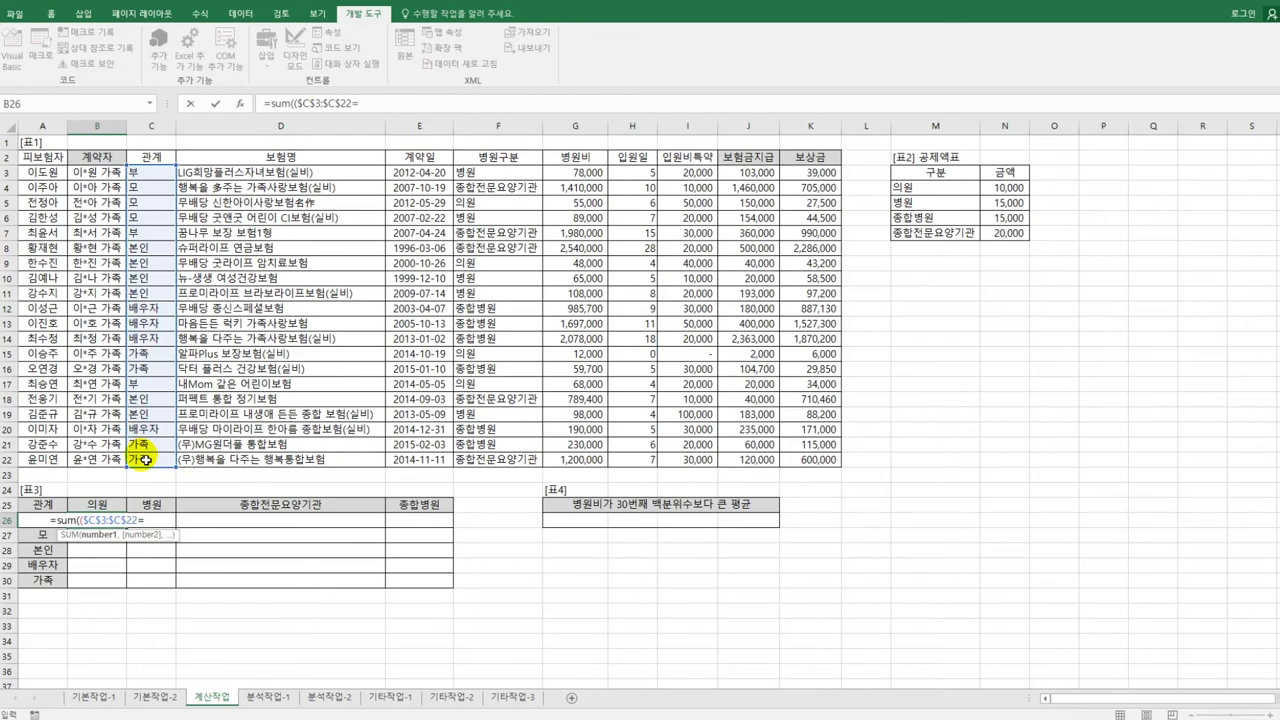
pyautogui.press('Left')
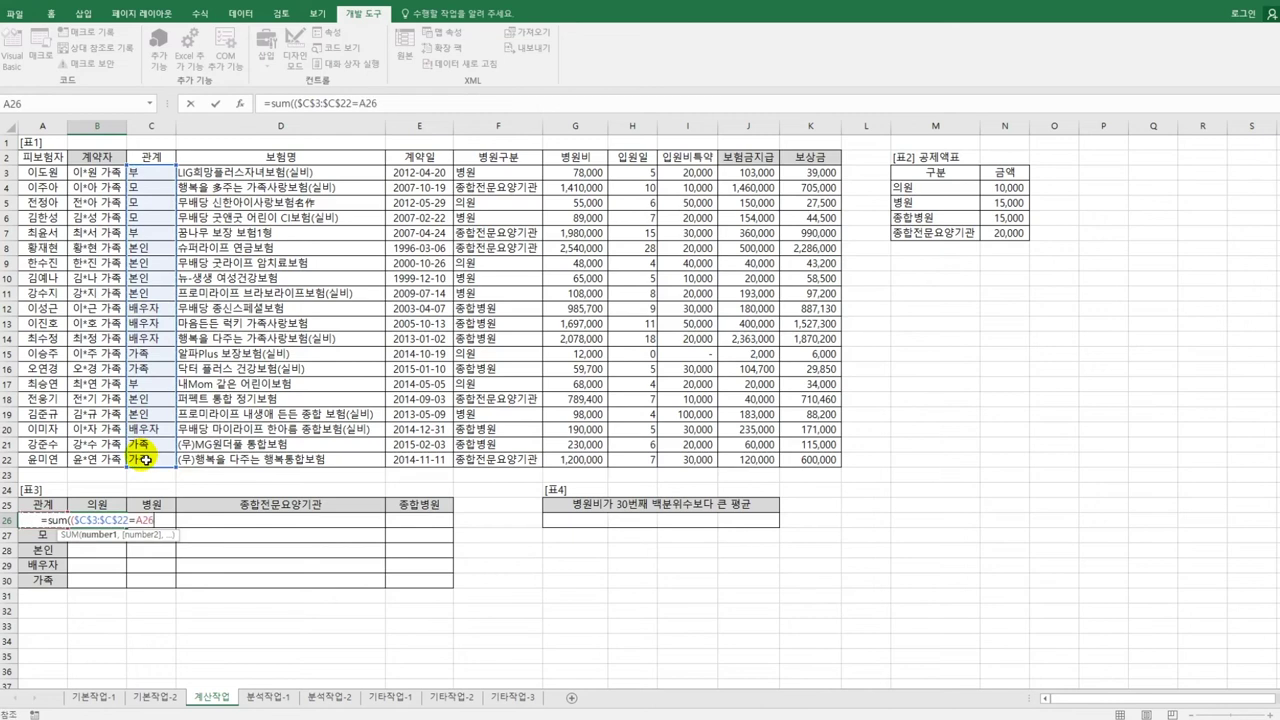
pyautogui.press('F4')
pyautogui.press('F4')
pyautogui.press('F4')
pyautogui.write(')')
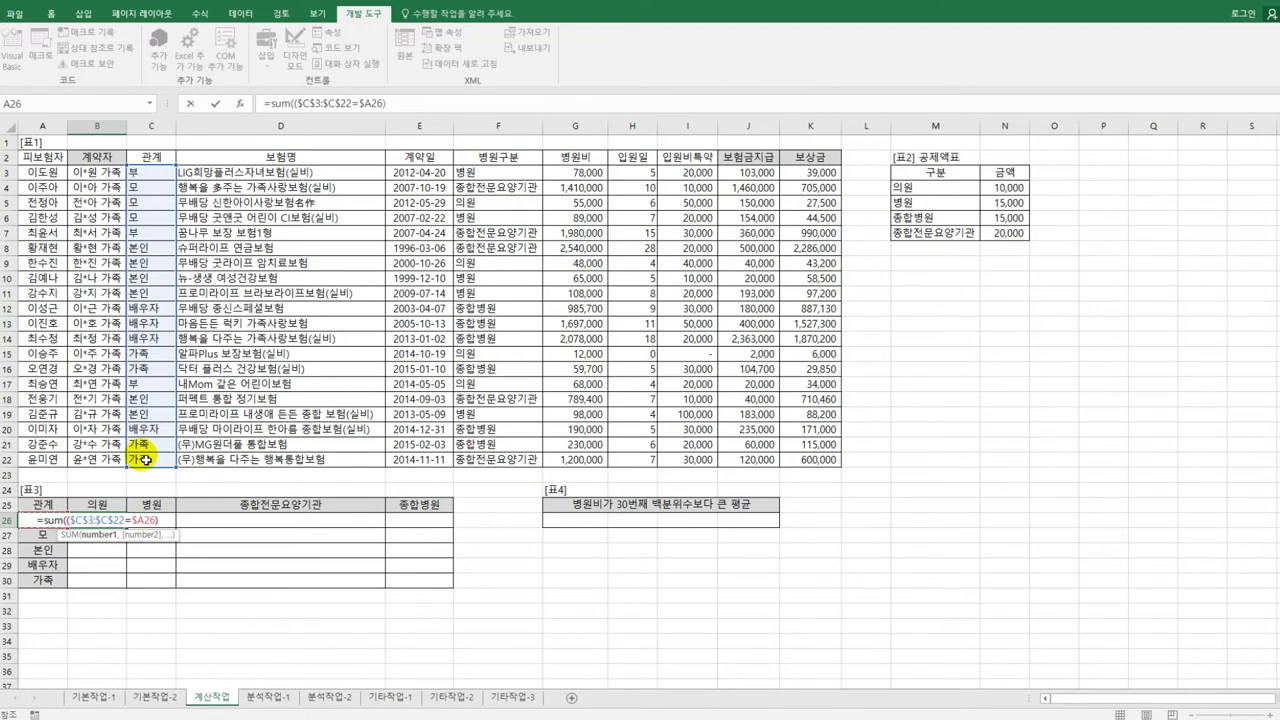
# Multiply the B26 condition by a second one comparing 병원구분 with the column header, *($F$3:$F$22=B$25.
pyautogui.write('*(')
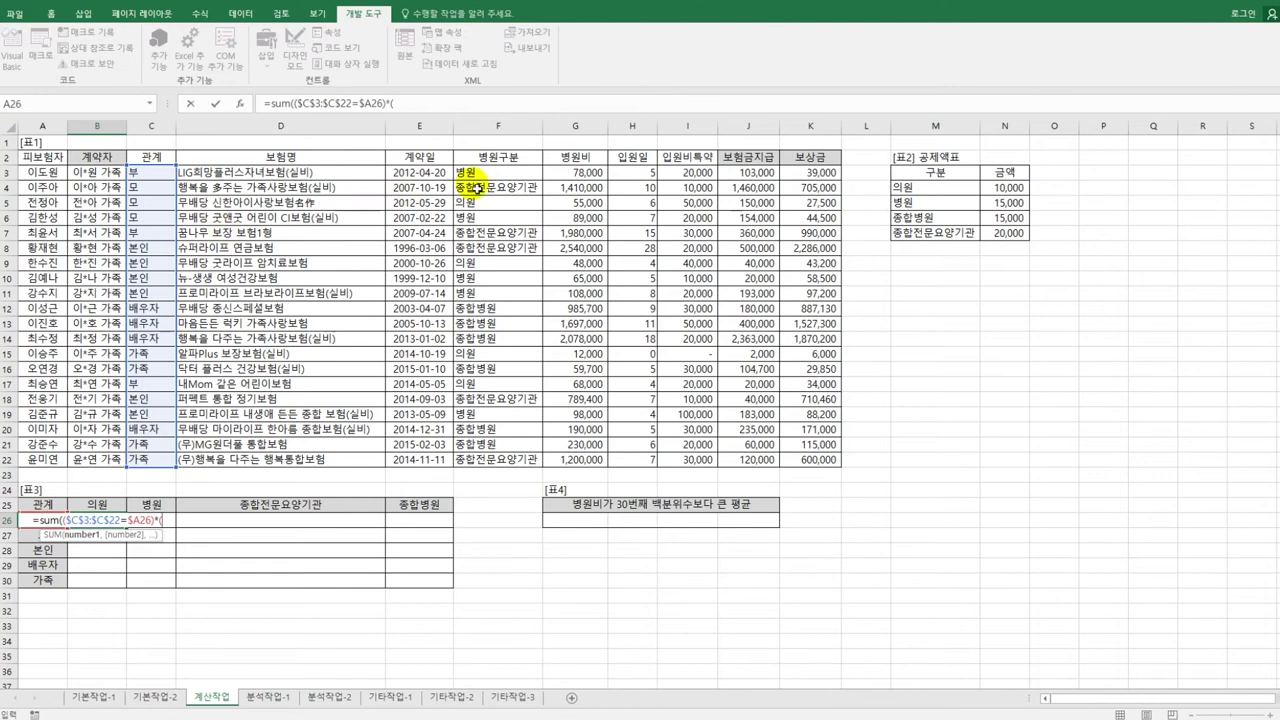
pyautogui.moveTo(497, 172); pyautogui.dragTo(507, 459)
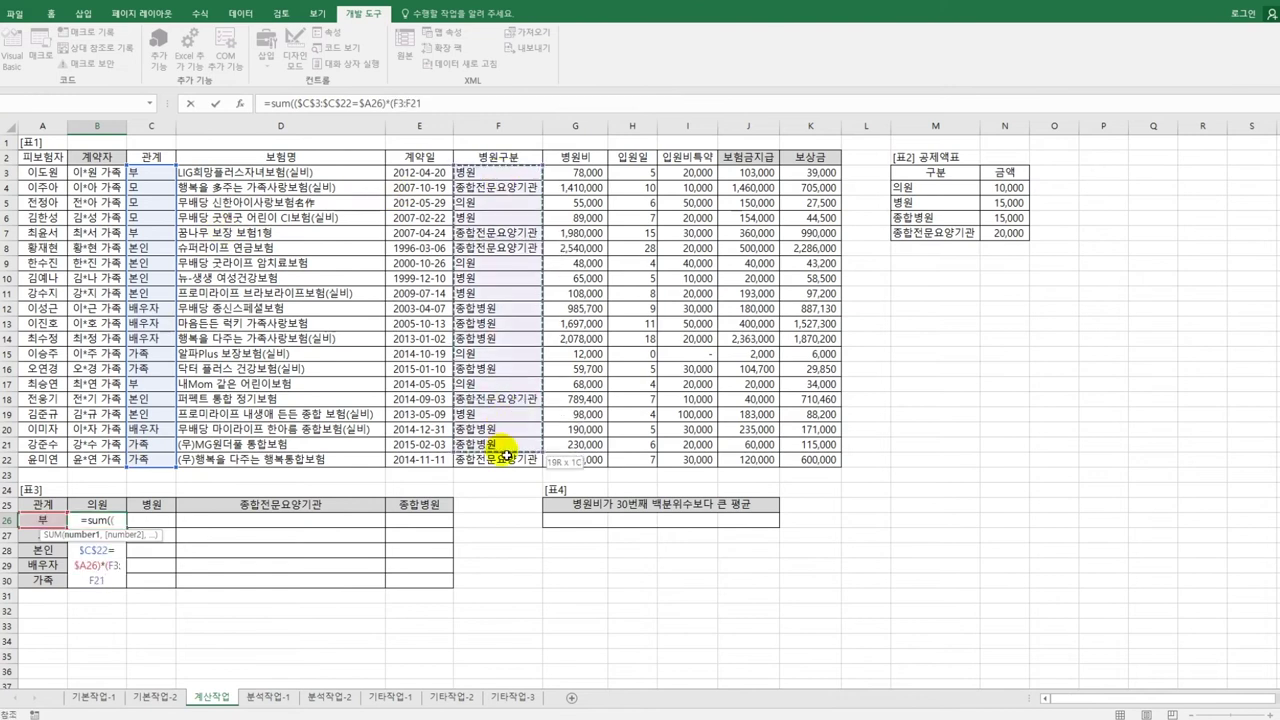
pyautogui.press('F4')
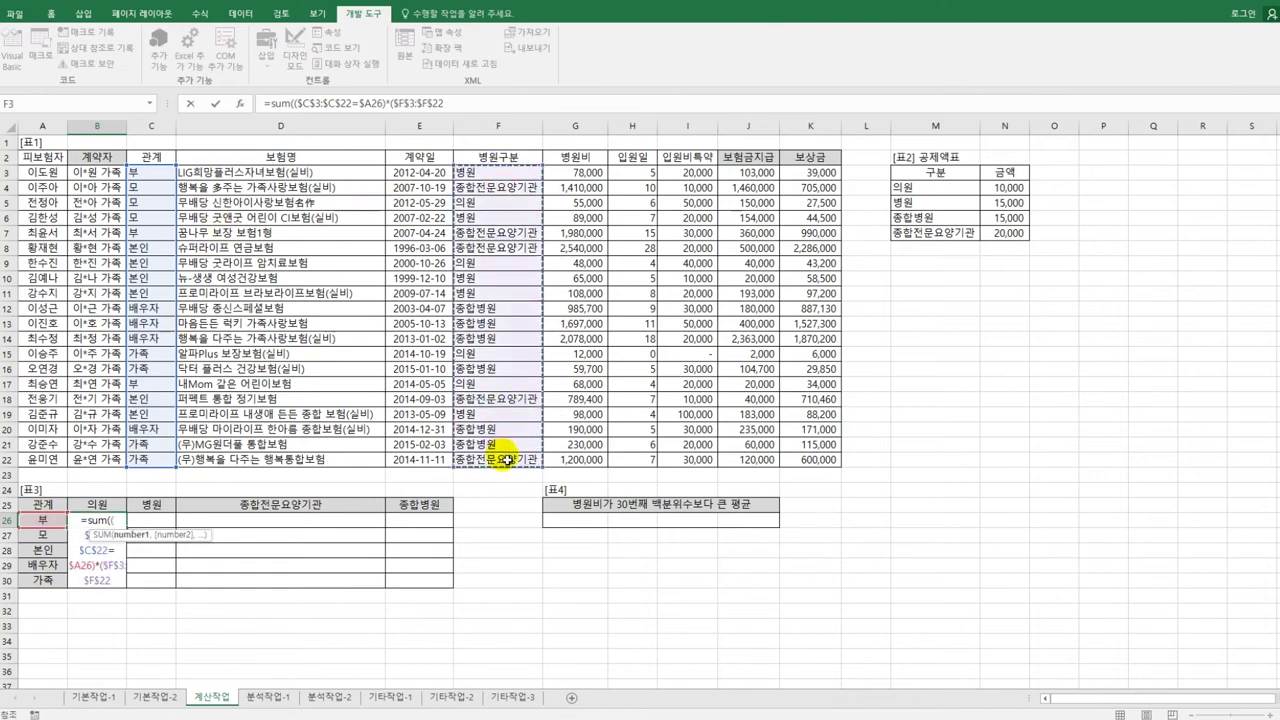
pyautogui.write('=')
pyautogui.click(82, 511)
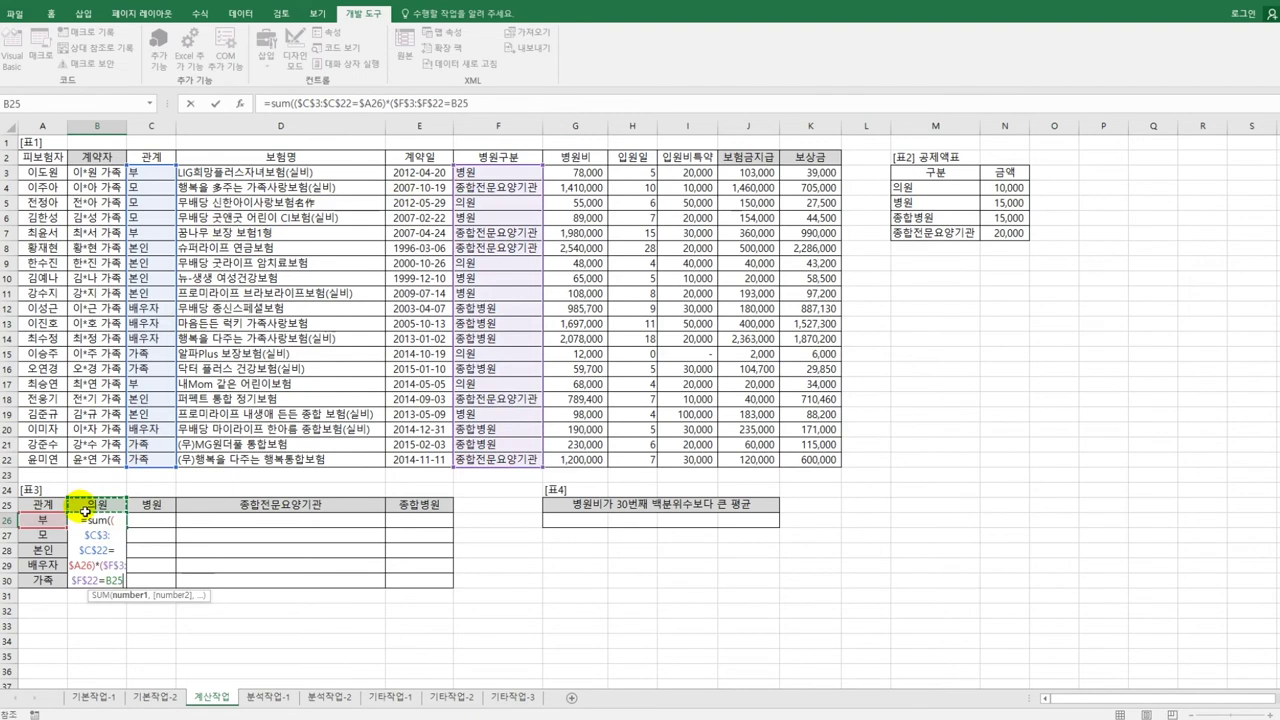
pyautogui.press('F4')
pyautogui.press('F4')
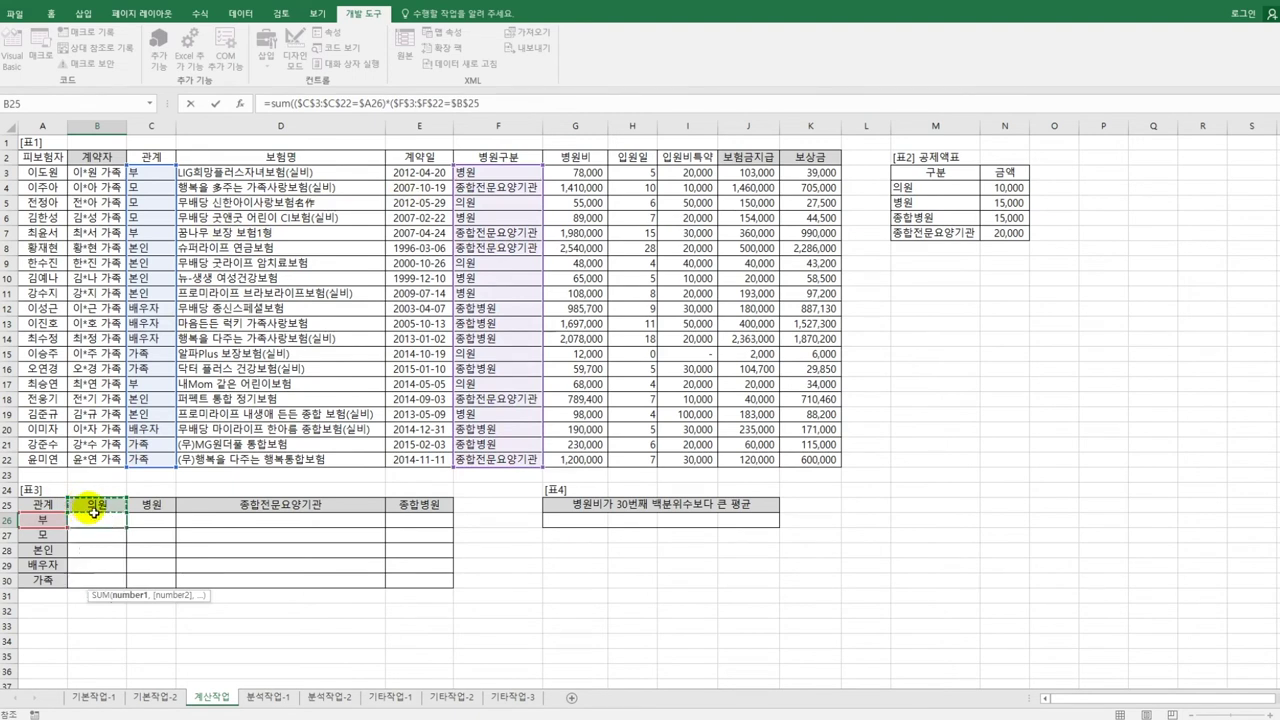
# Close the parentheses, enter the B26 formula as an array formula and fill it across B26:E30.
pyautogui.click(490, 106)
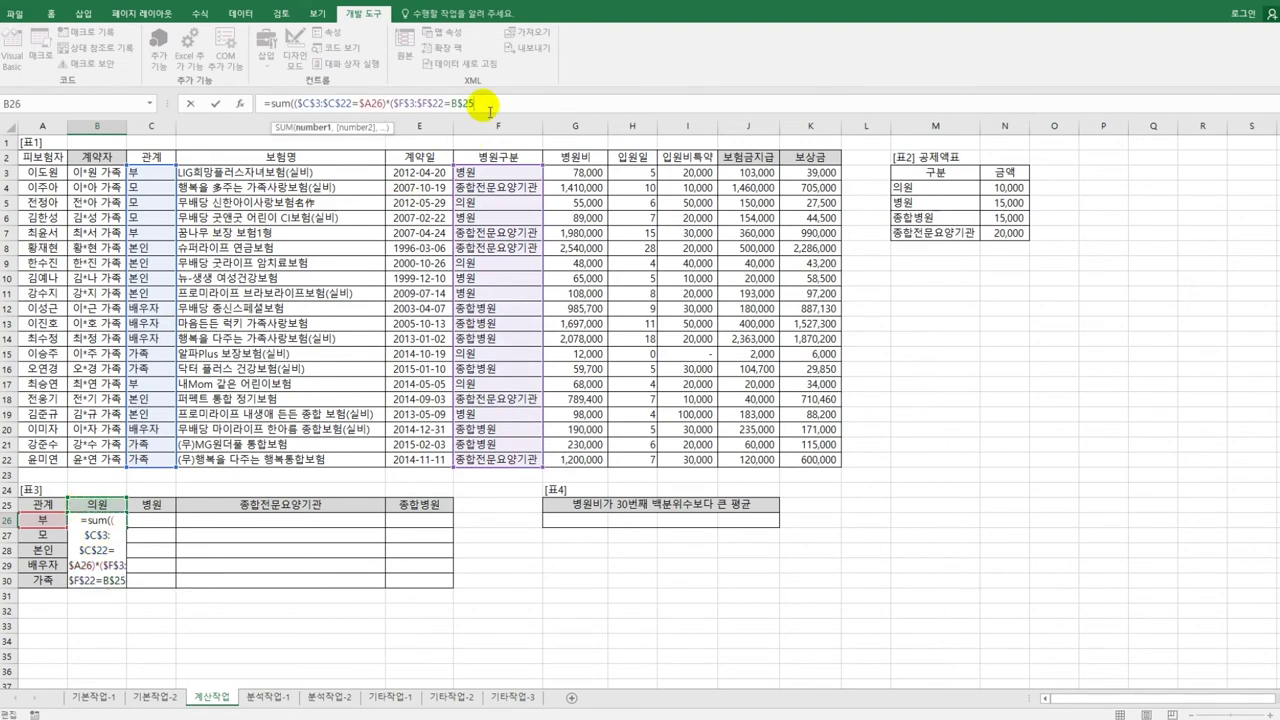
pyautogui.write(')')
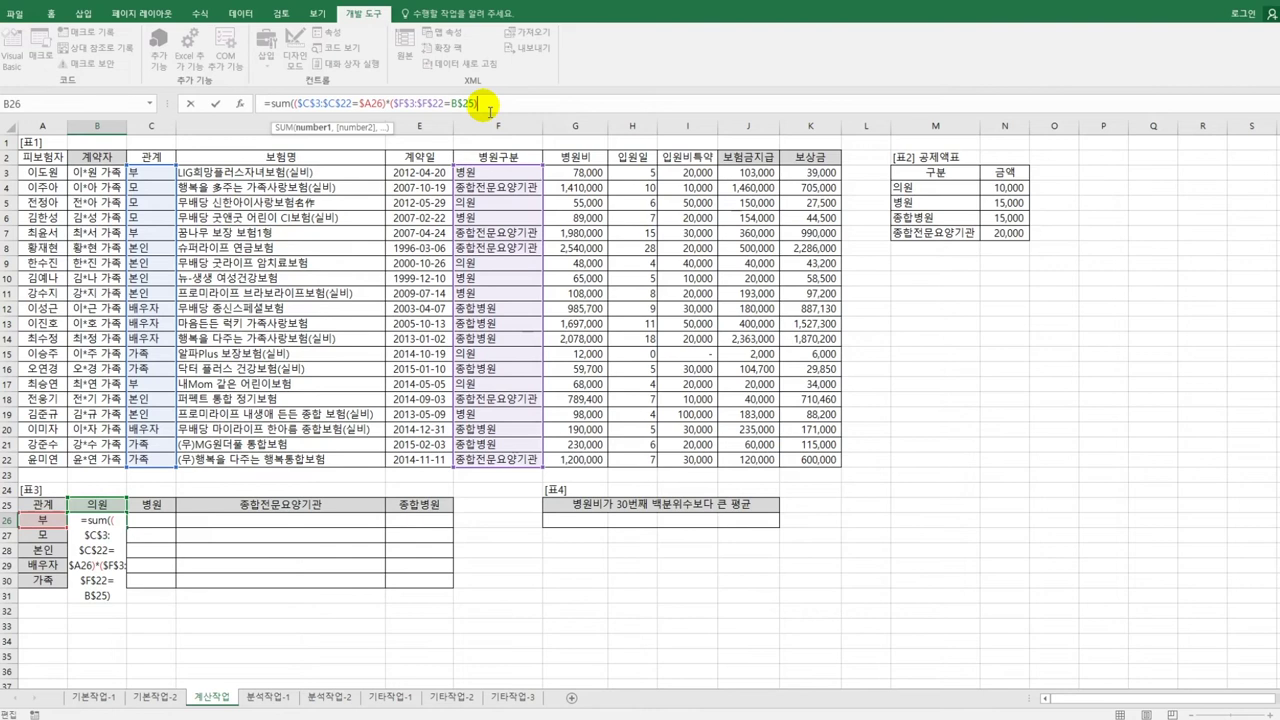
pyautogui.write(')')
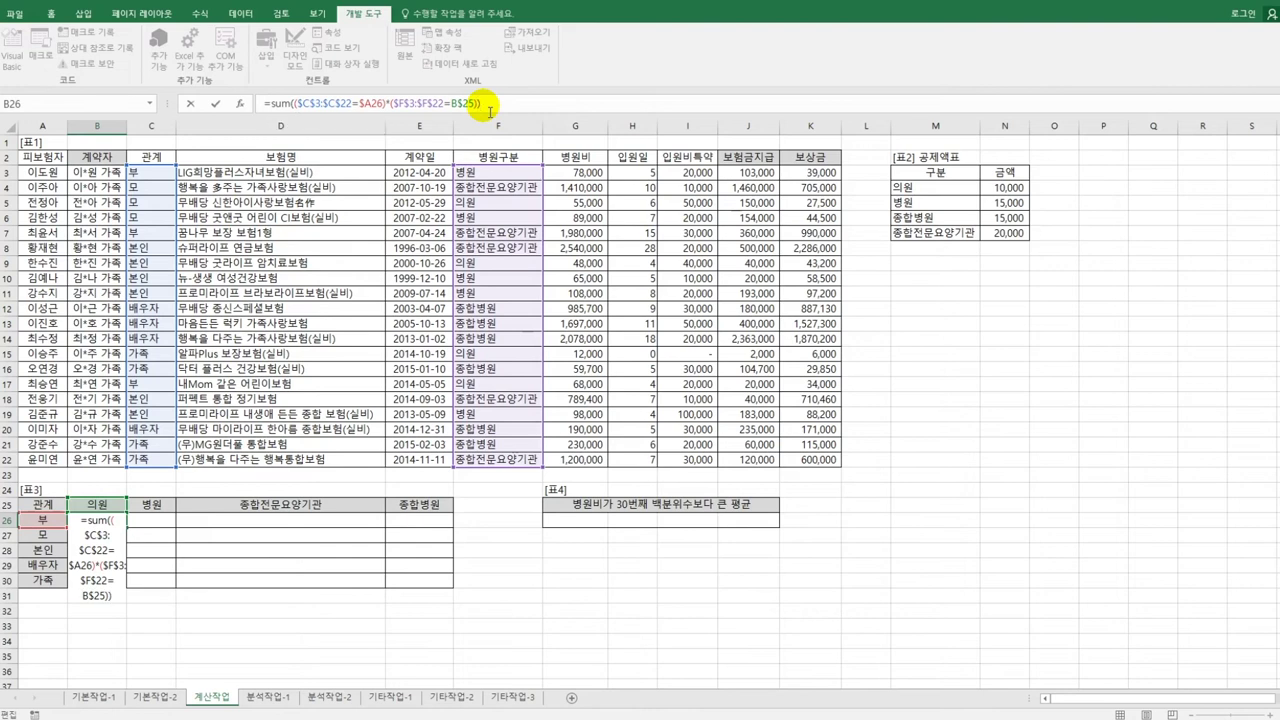
pyautogui.hotkey('ctrl', 'shift', 'Return')
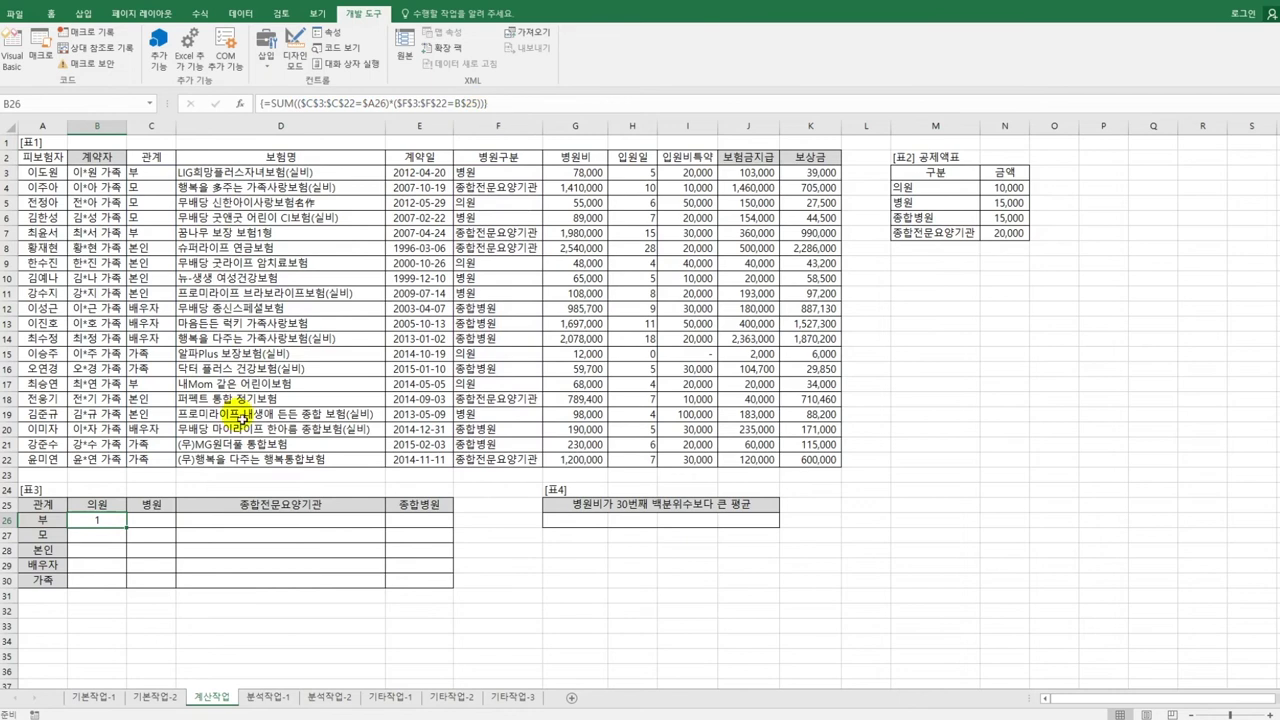
pyautogui.moveTo(127, 527); pyautogui.dragTo(420, 586)
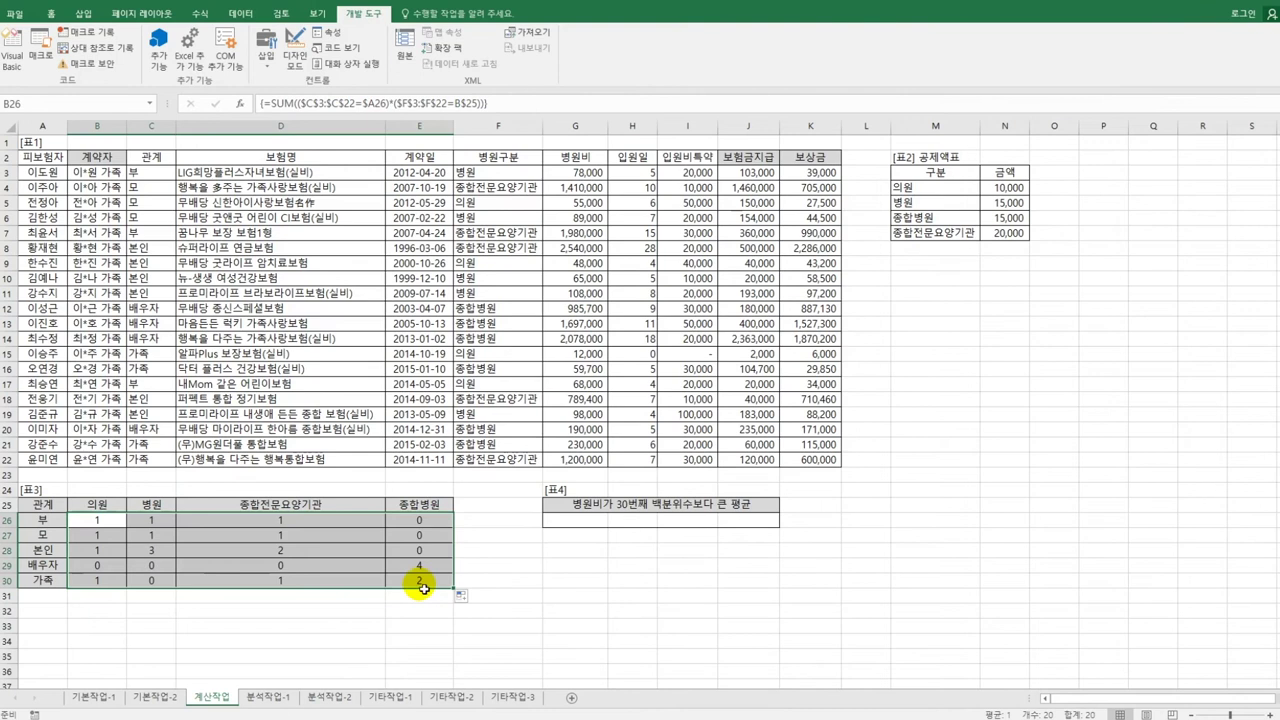
# Wrap the B26 SUM formula in TEXT with the format "0 건" and enter it as an array formula.
pyautogui.click(108, 528)
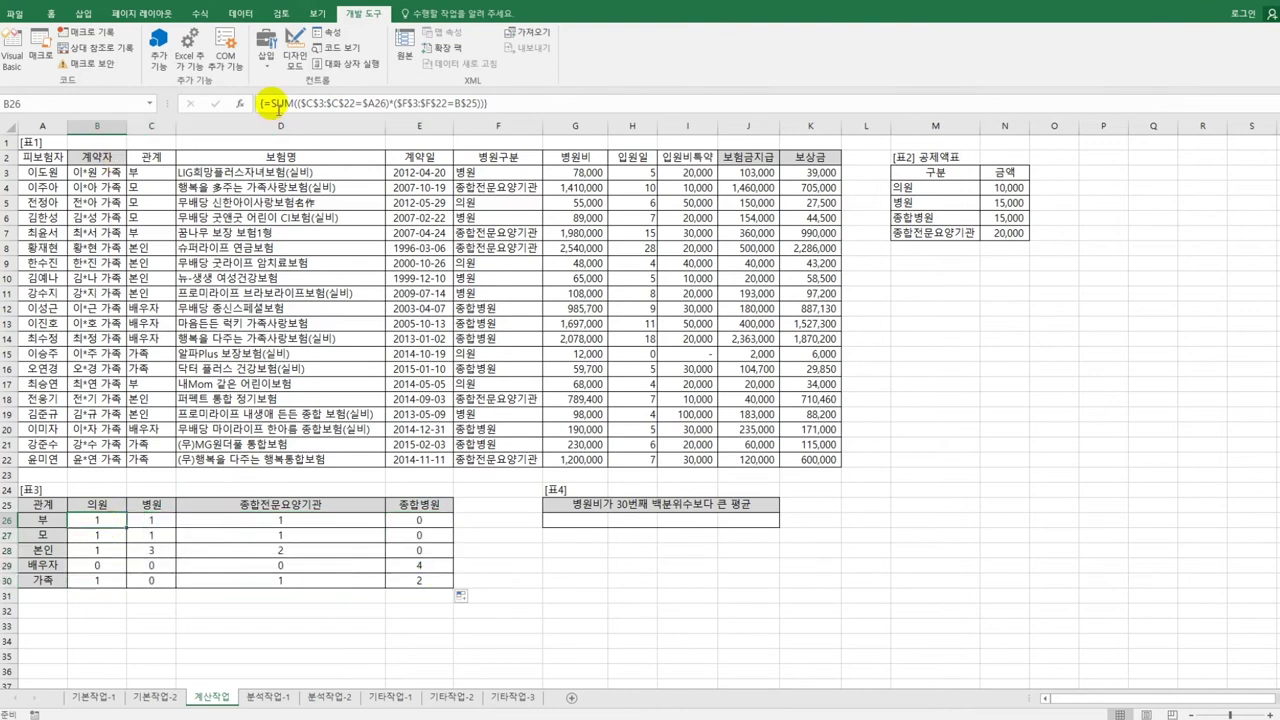
pyautogui.click(271, 104)
pyautogui.write('tex')
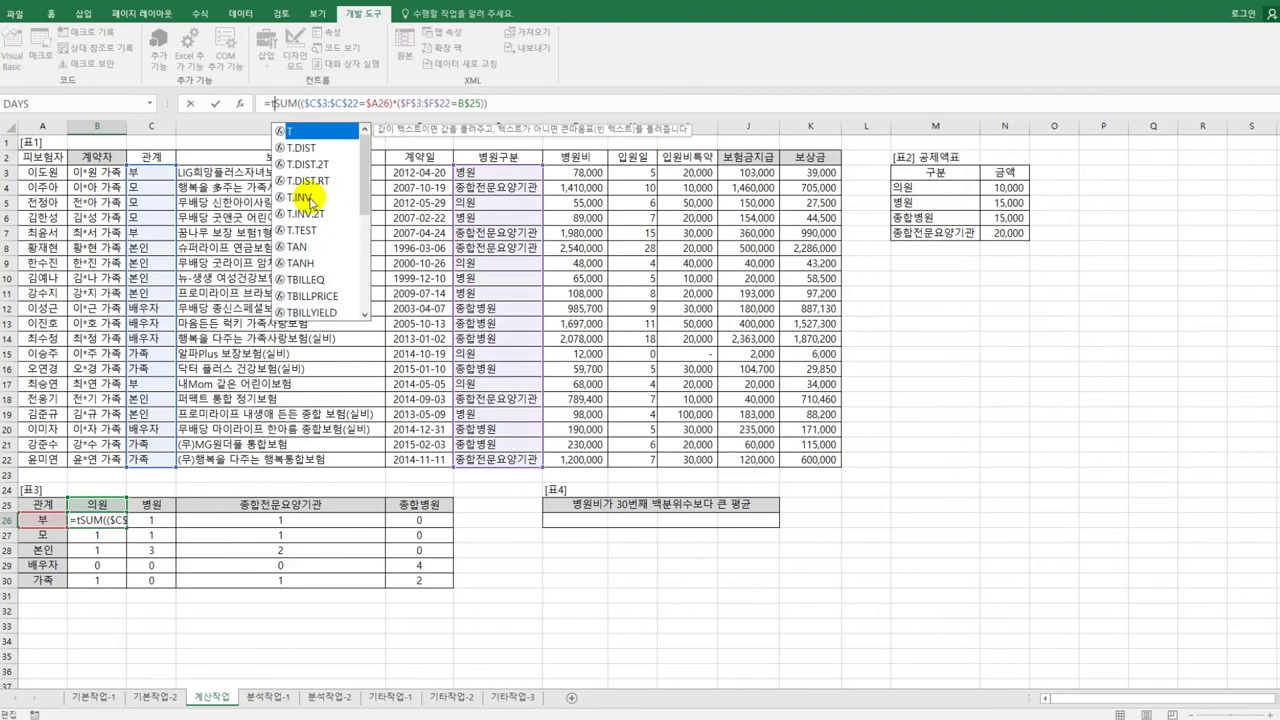
pyautogui.press('Tab')
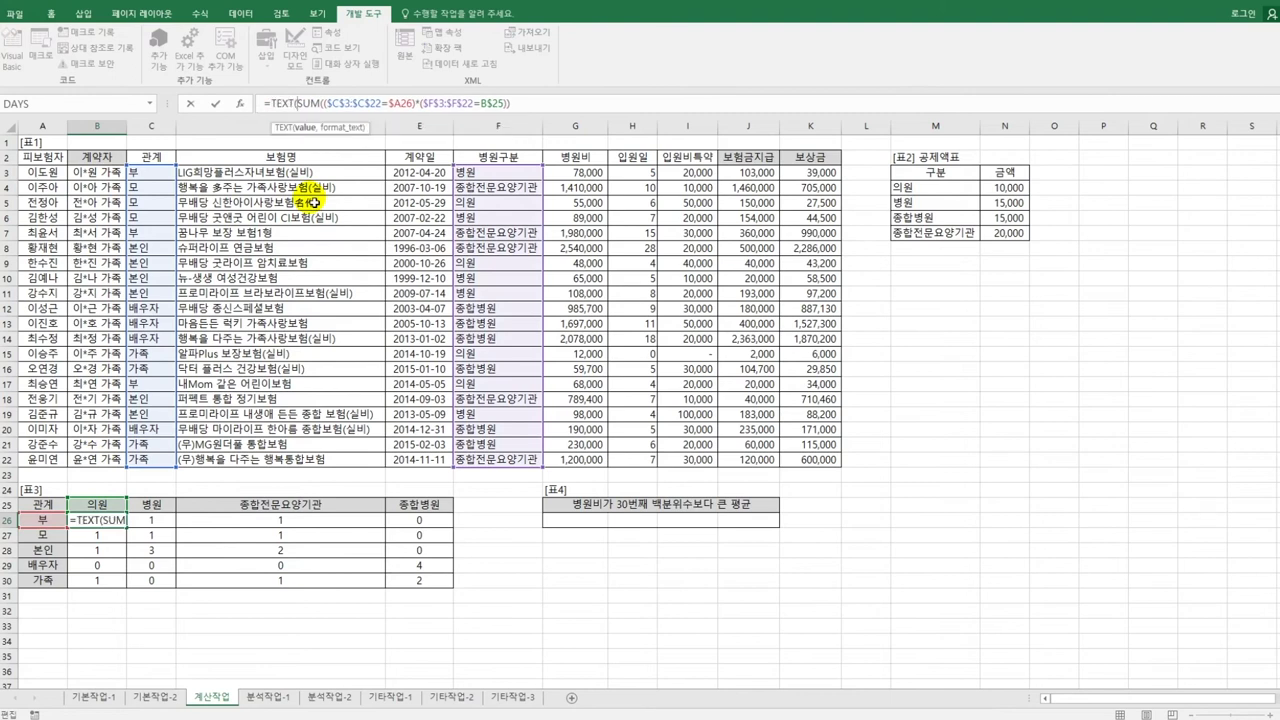
pyautogui.press('End')
pyautogui.write(',"0 건"')
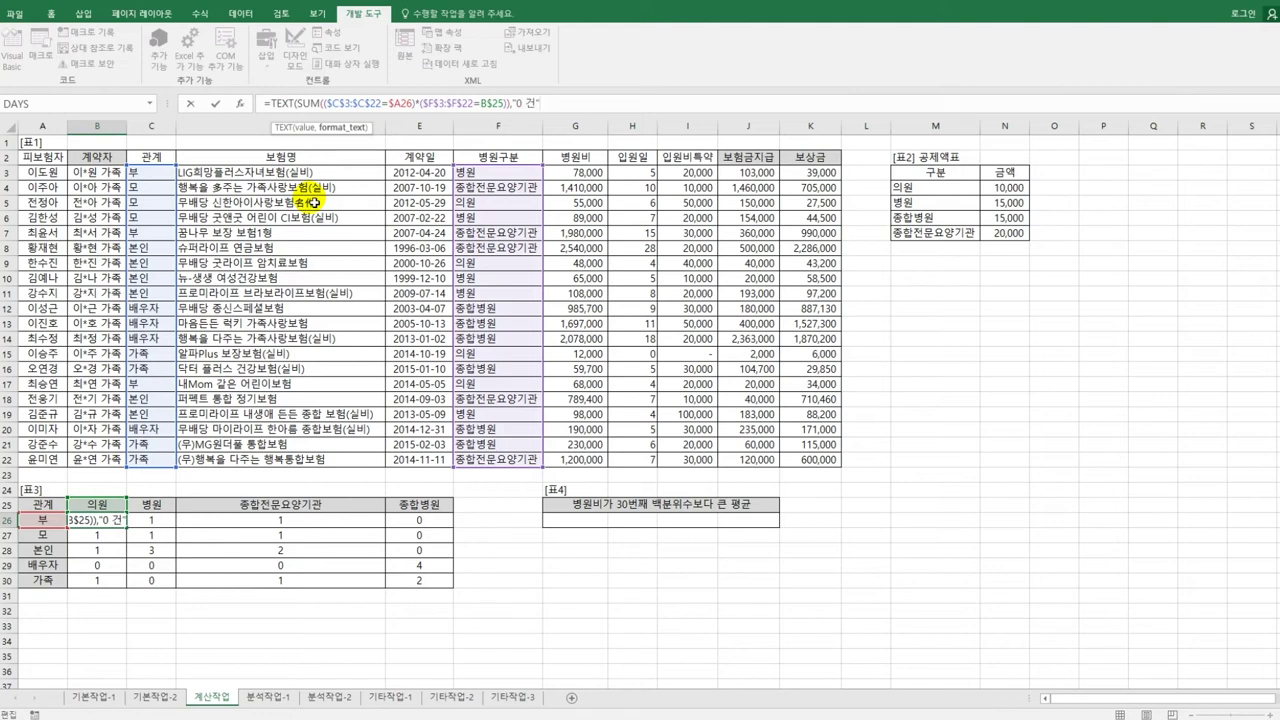
pyautogui.write(')')
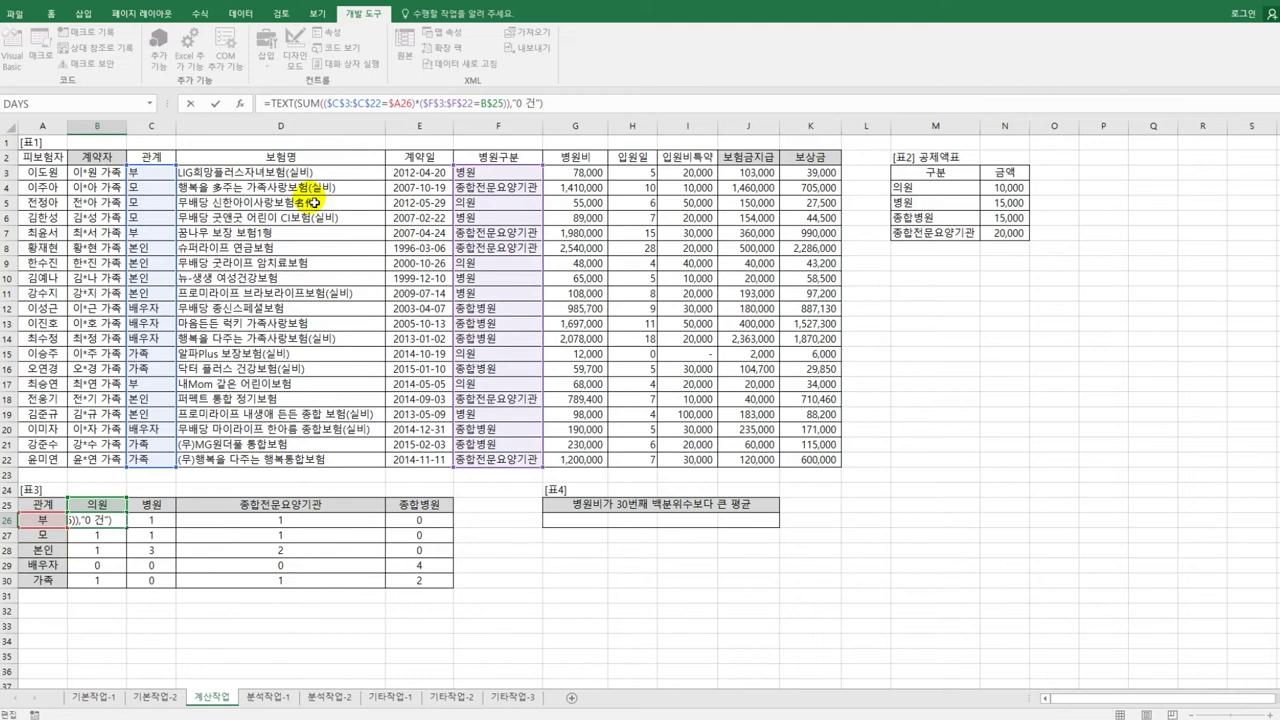
pyautogui.hotkey('ctrl', 'shift', 'Return')
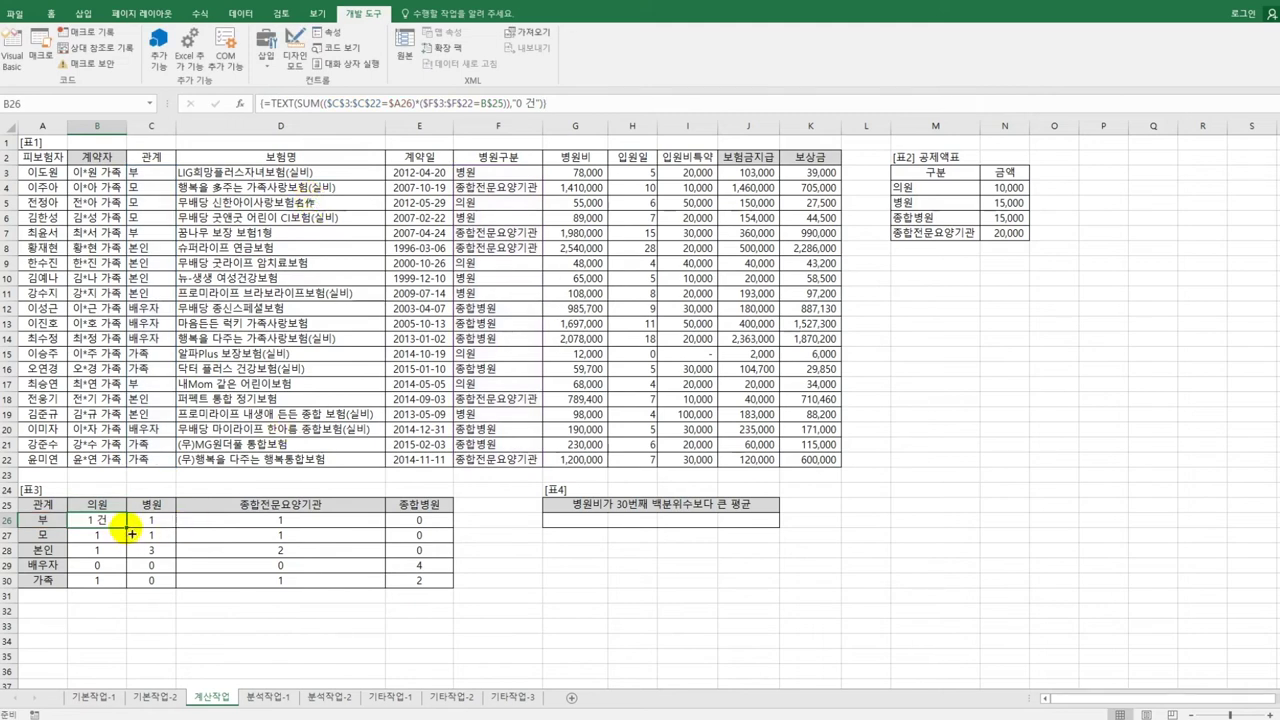
# Fill the B26 TEXT array formula across B26:E30 of 표3.
pyautogui.moveTo(128, 528); pyautogui.dragTo(434, 589)
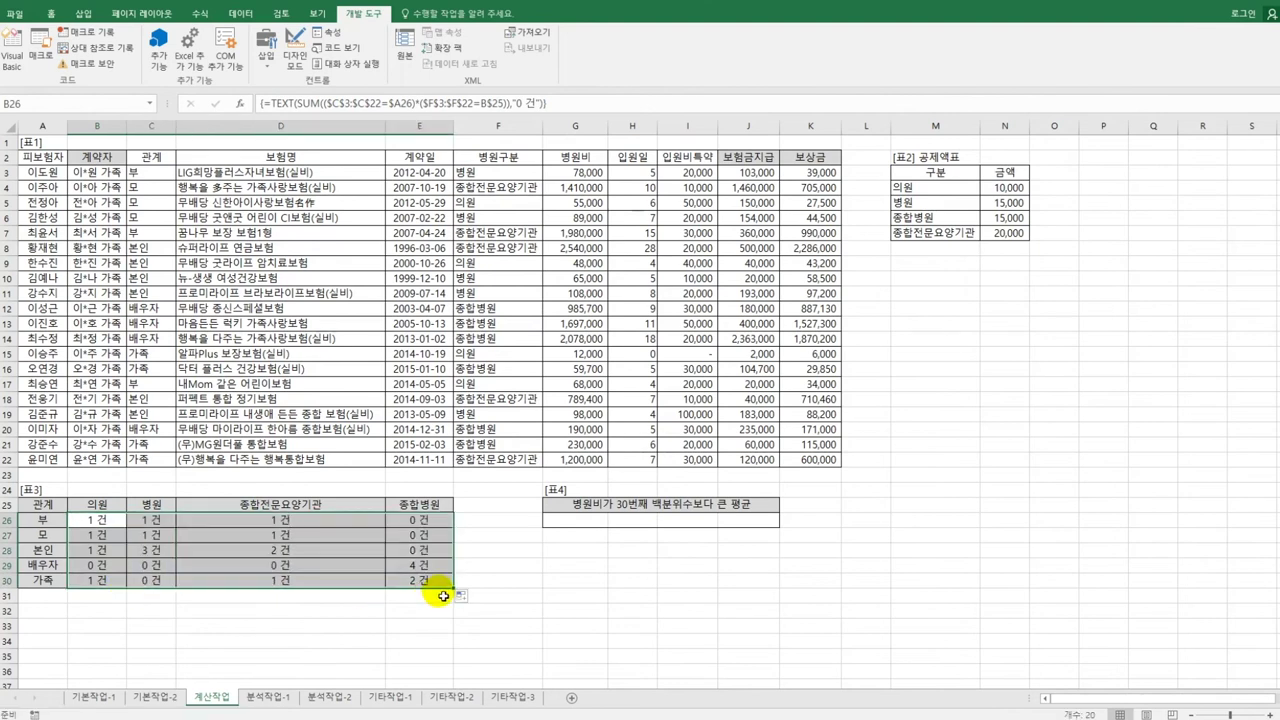
# In cell G26 of 표4, start the formula =AVERAGE(IF(G3:G22> to test the 병원비 column.
pyautogui.click(604, 523)
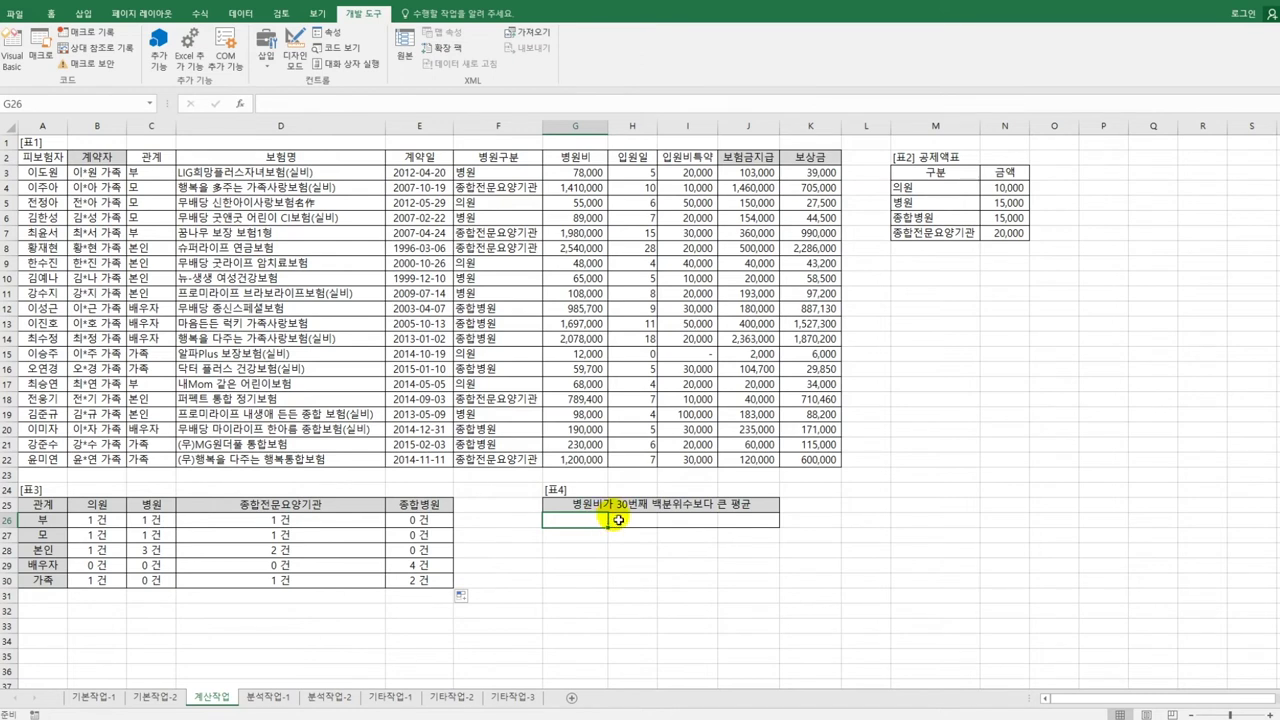
pyautogui.write('=a')
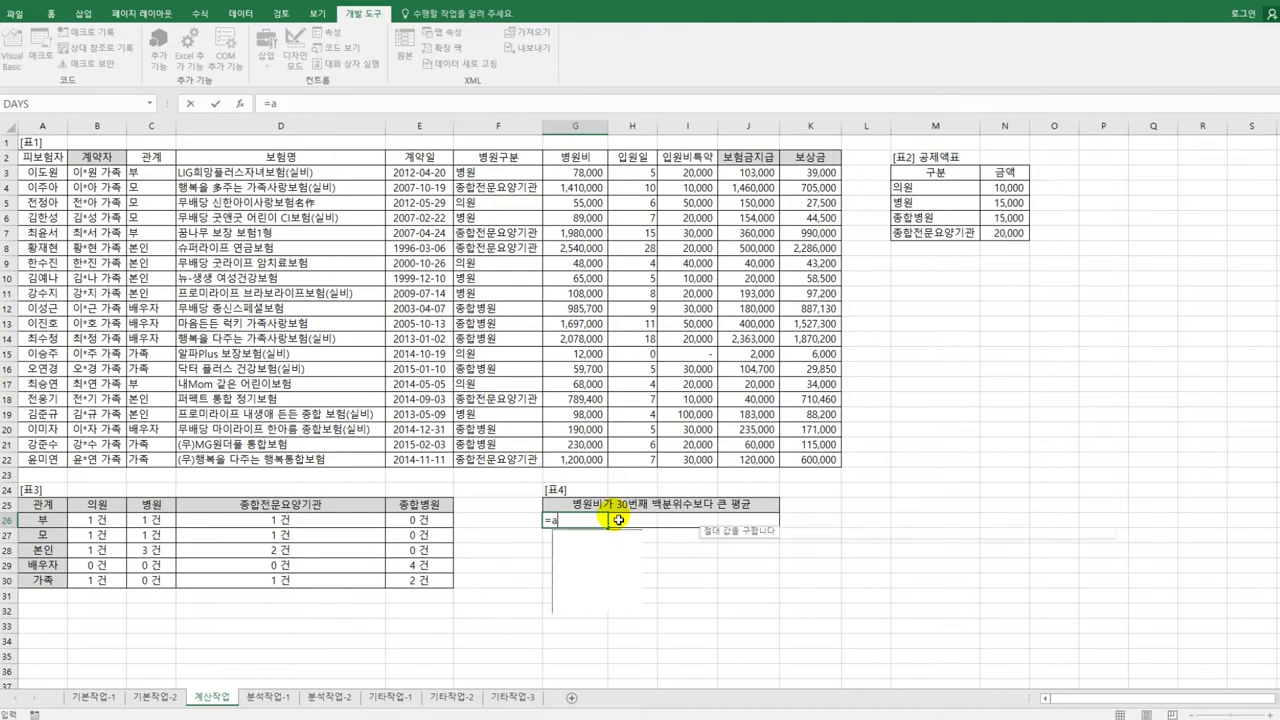
pyautogui.write('ver')
pyautogui.press('Tab')
pyautogui.write('if')
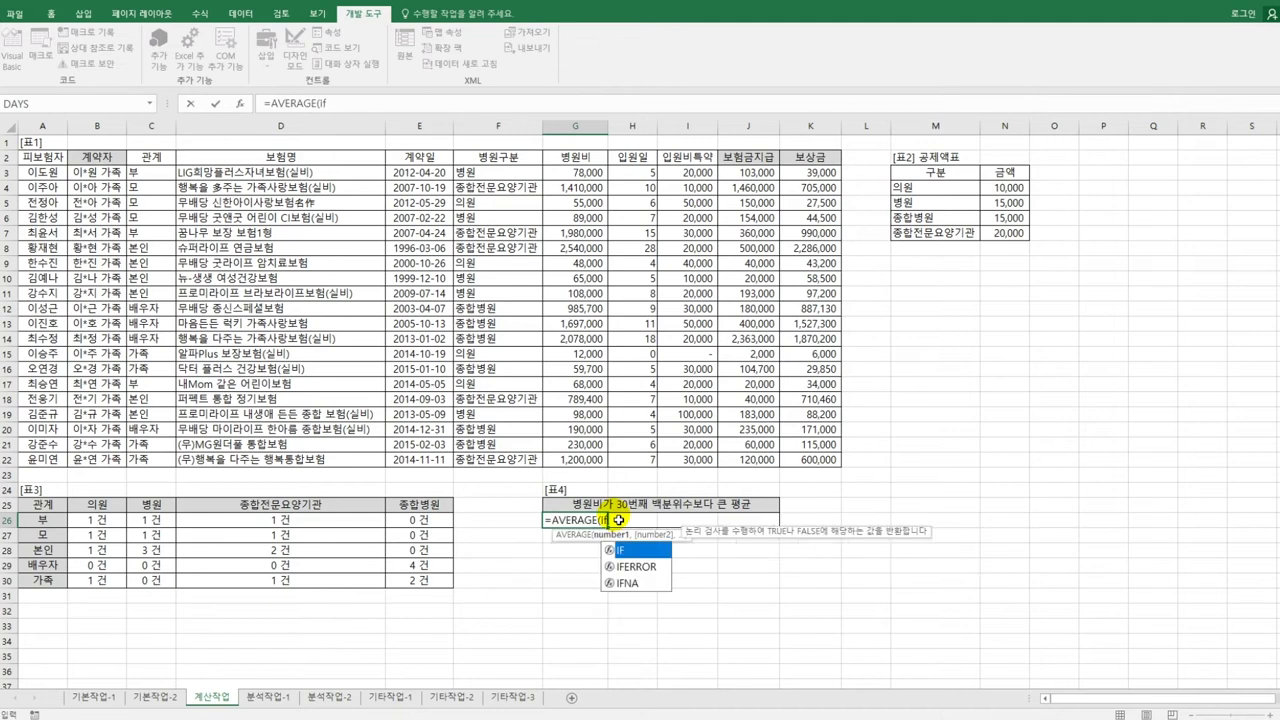
pyautogui.write('(')
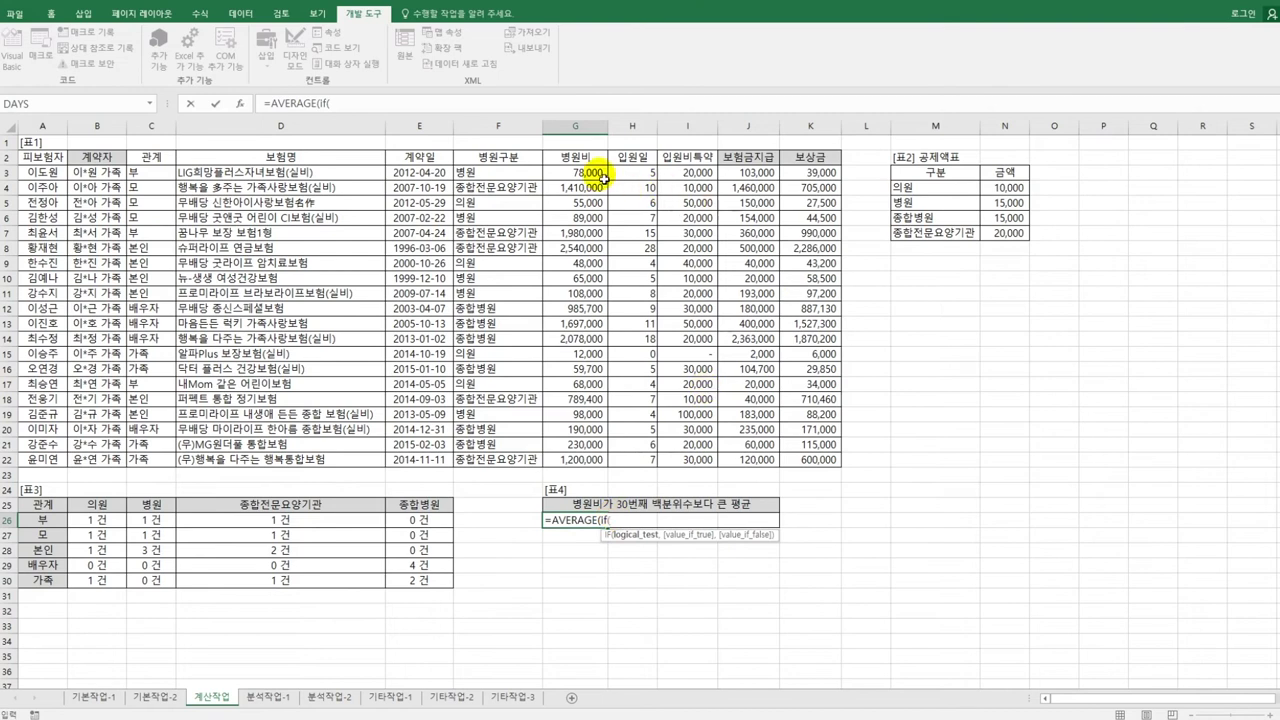
pyautogui.moveTo(604, 177); pyautogui.dragTo(604, 463)
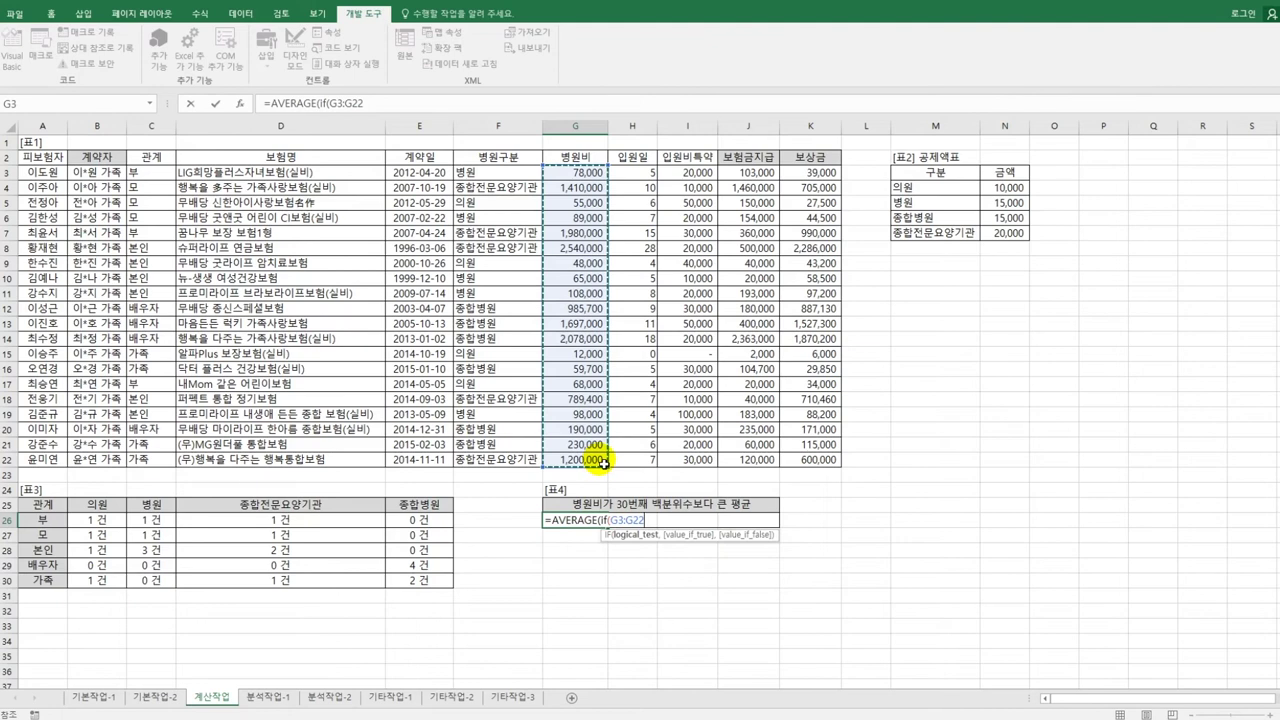
pyautogui.write('>')
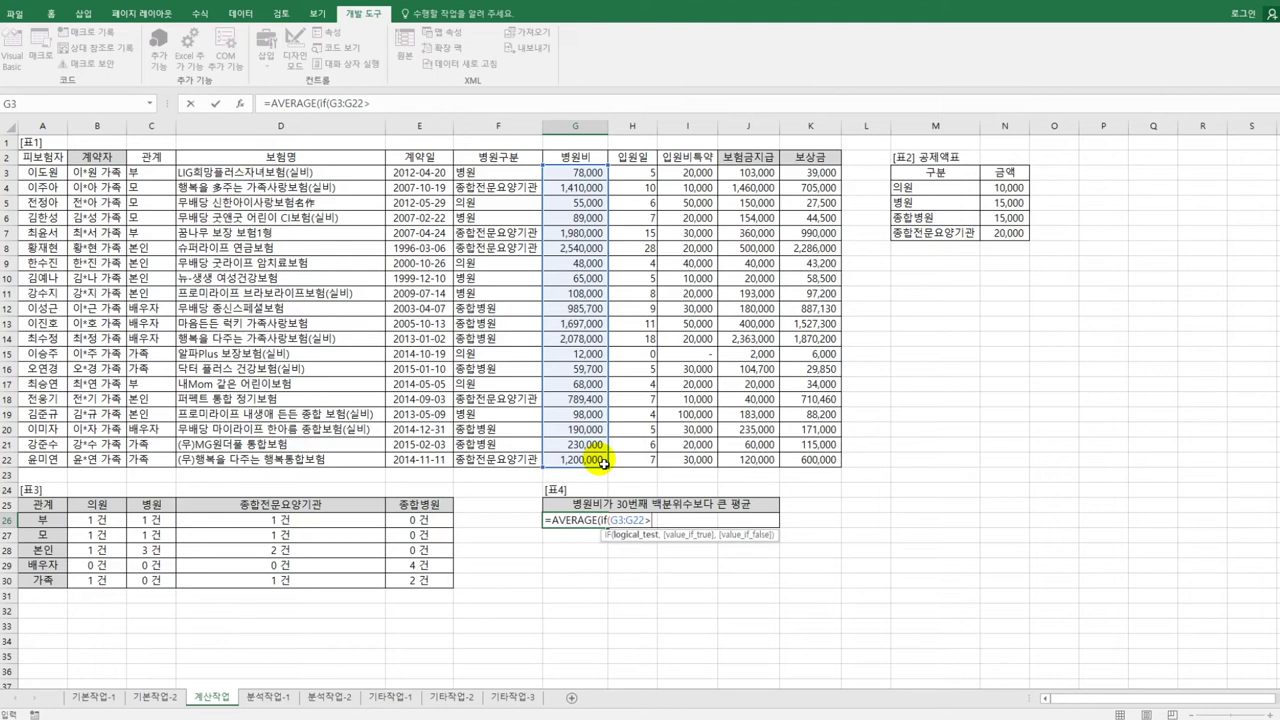
# Compare 병원비 in the G26 formula with its 30th percentile, using PERCENTILE(G3:G22,0.3).
pyautogui.write('p')
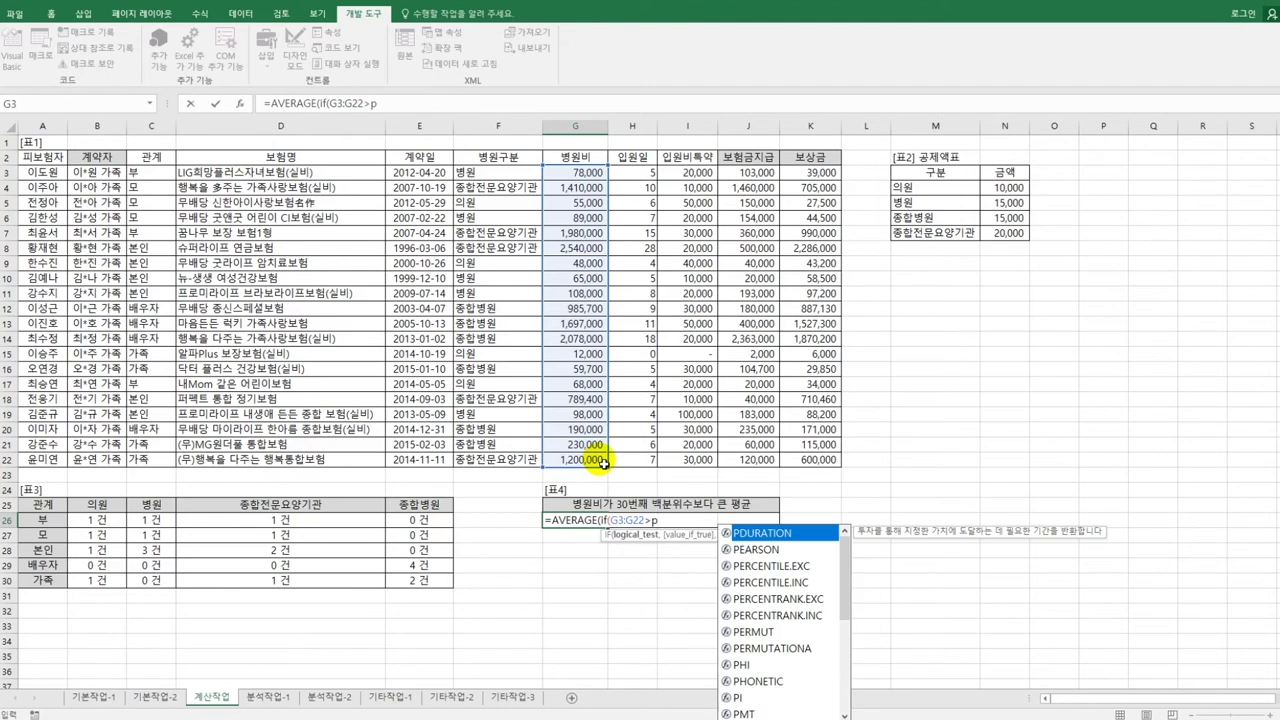
pyautogui.write('er')
pyautogui.press('Down')
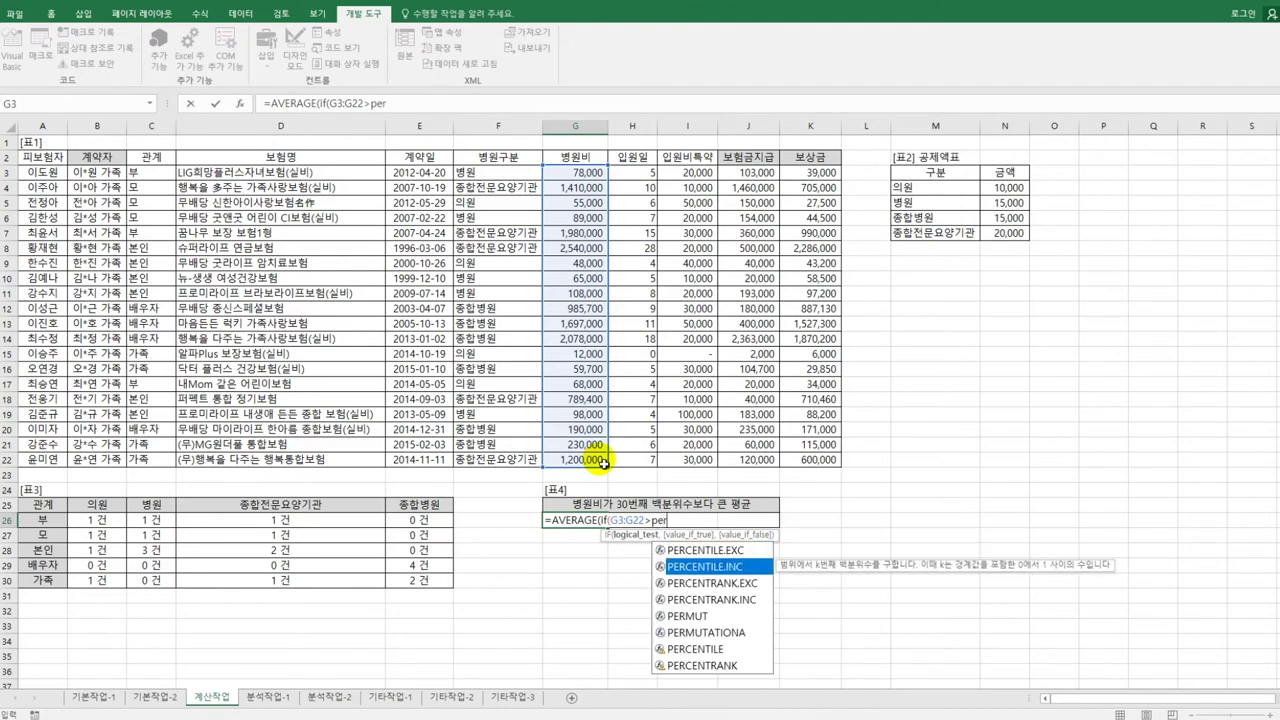
pyautogui.press('Down')
pyautogui.press('Down')
pyautogui.press('Down')
pyautogui.press('Down')
pyautogui.press('Down')
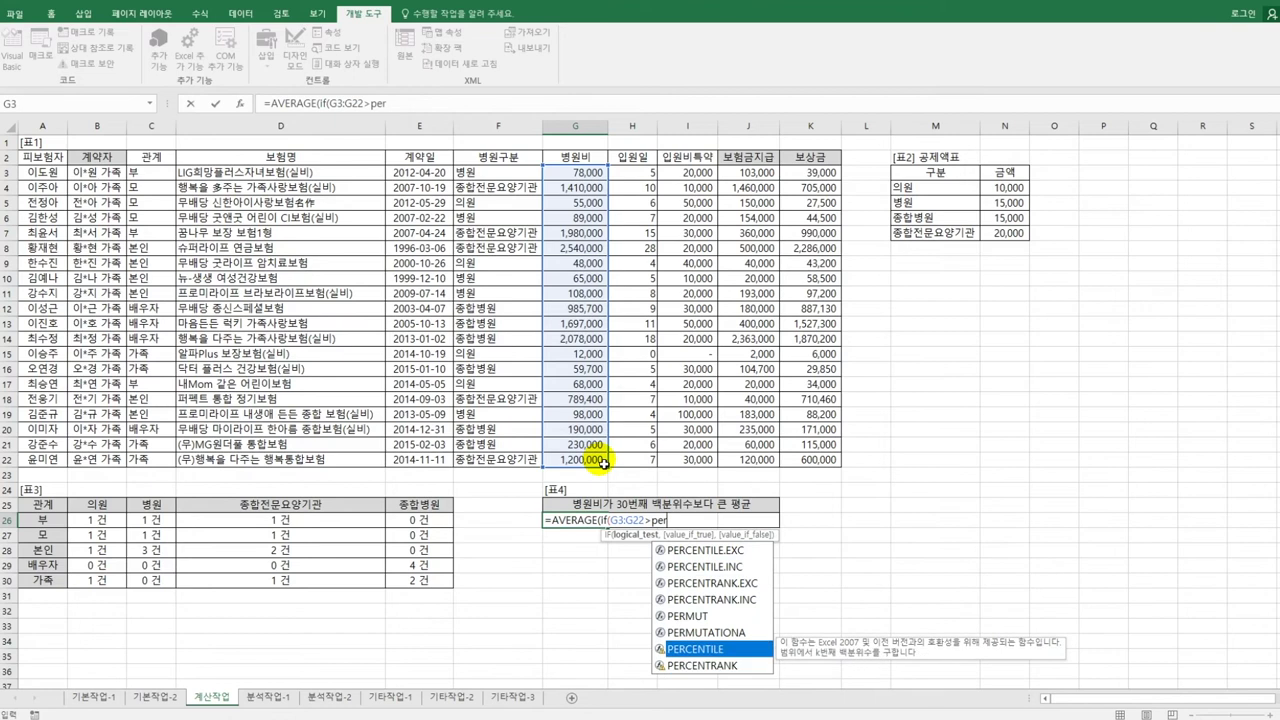
pyautogui.press('Tab')
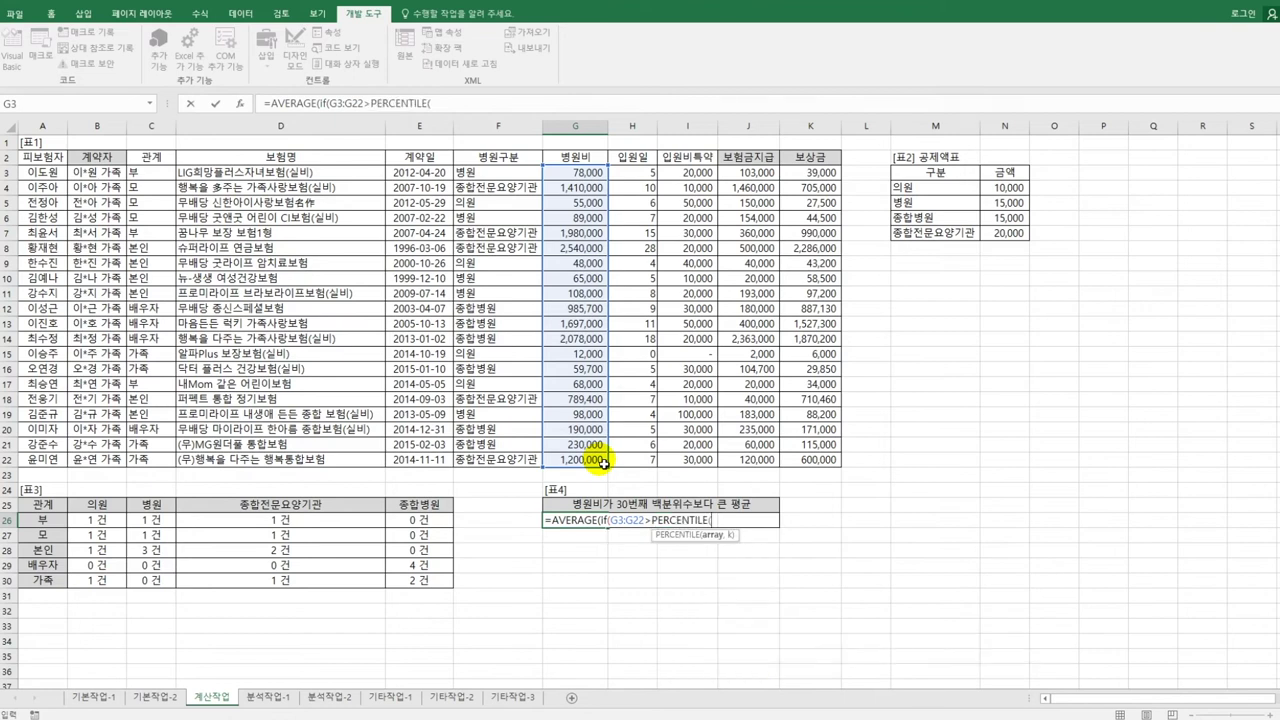
pyautogui.moveTo(582, 173); pyautogui.dragTo(596, 461)
pyautogui.write(',')
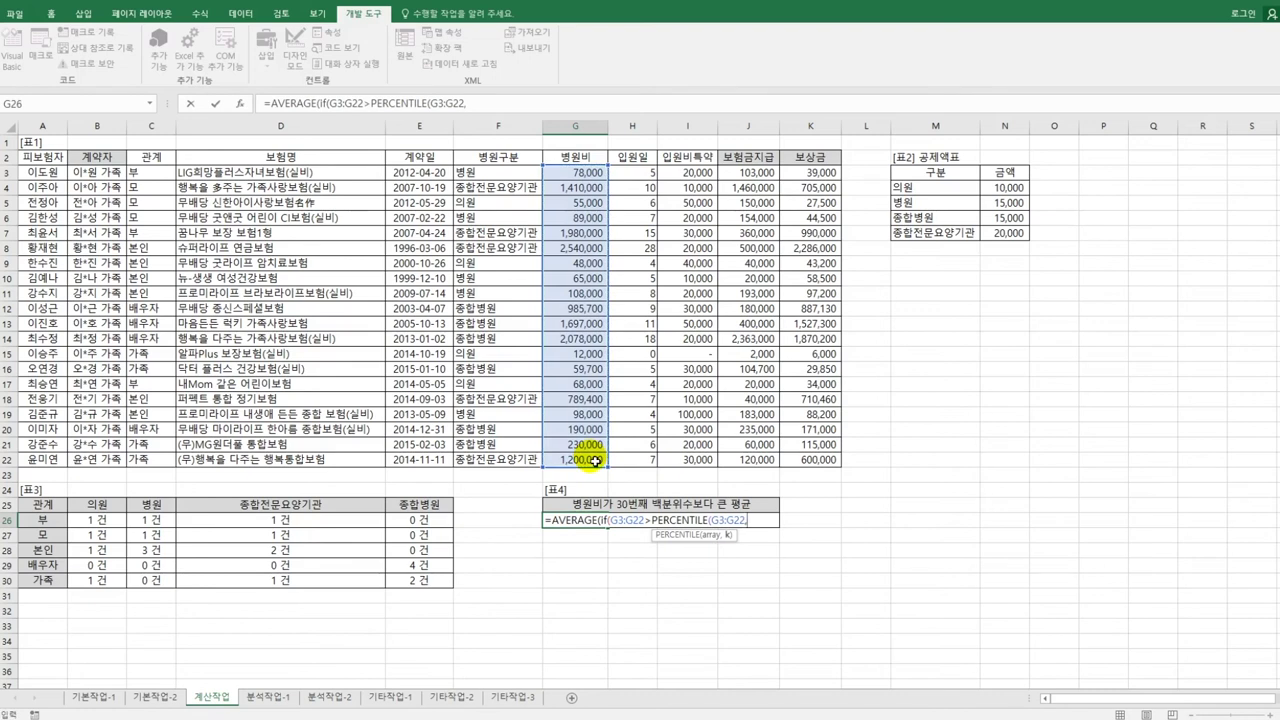
pyautogui.write('0.3)')
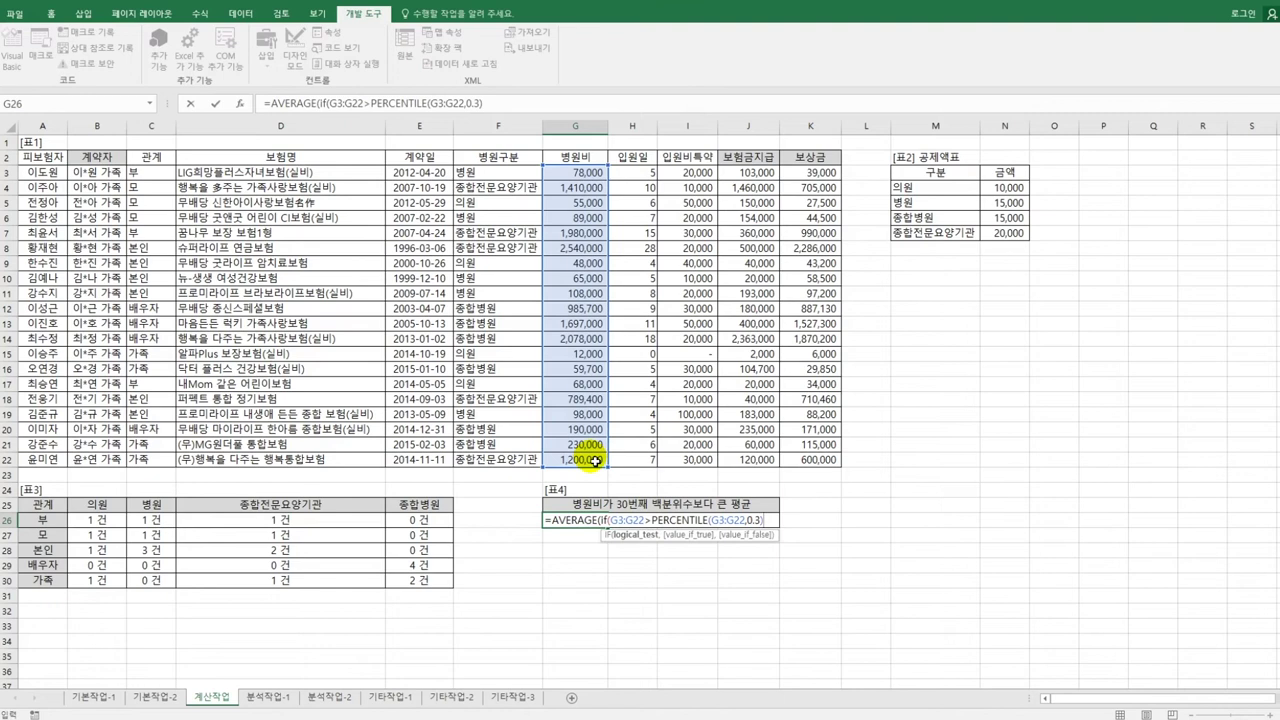
# Return G3:G22 when the condition is true, close the parentheses and enter G26 as an array formula.
pyautogui.write(',')
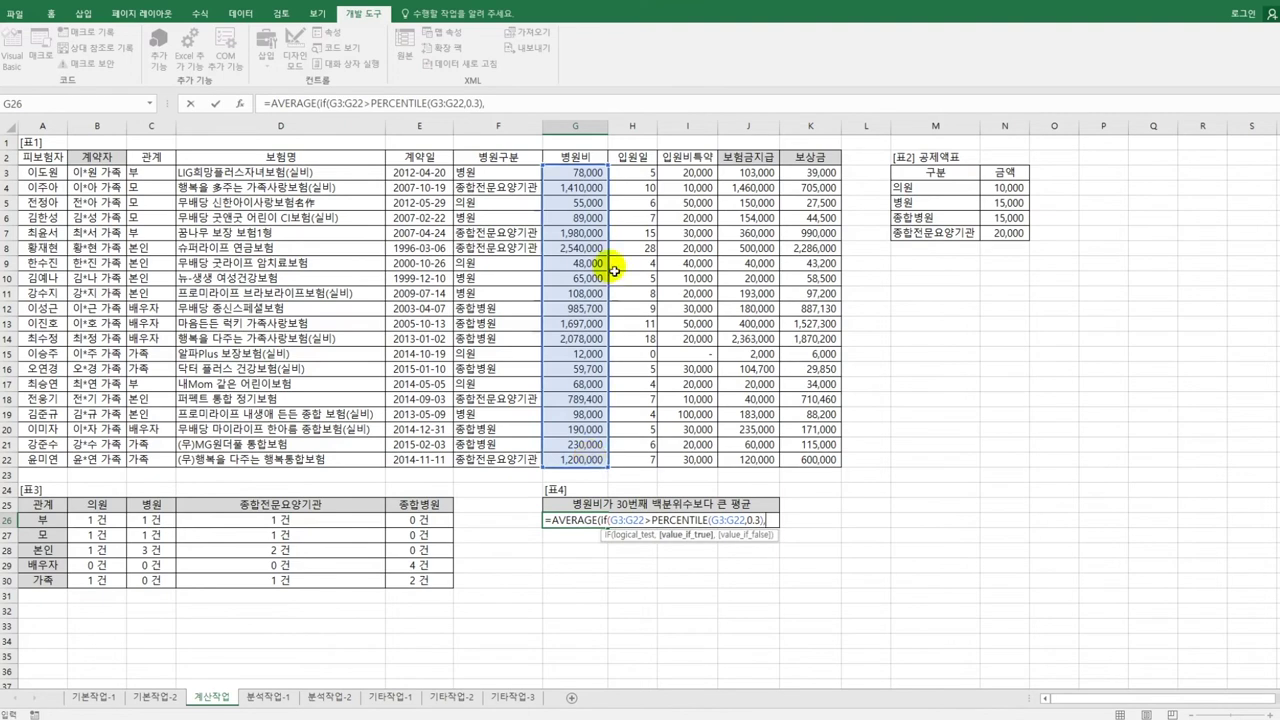
pyautogui.moveTo(585, 173); pyautogui.dragTo(577, 461)
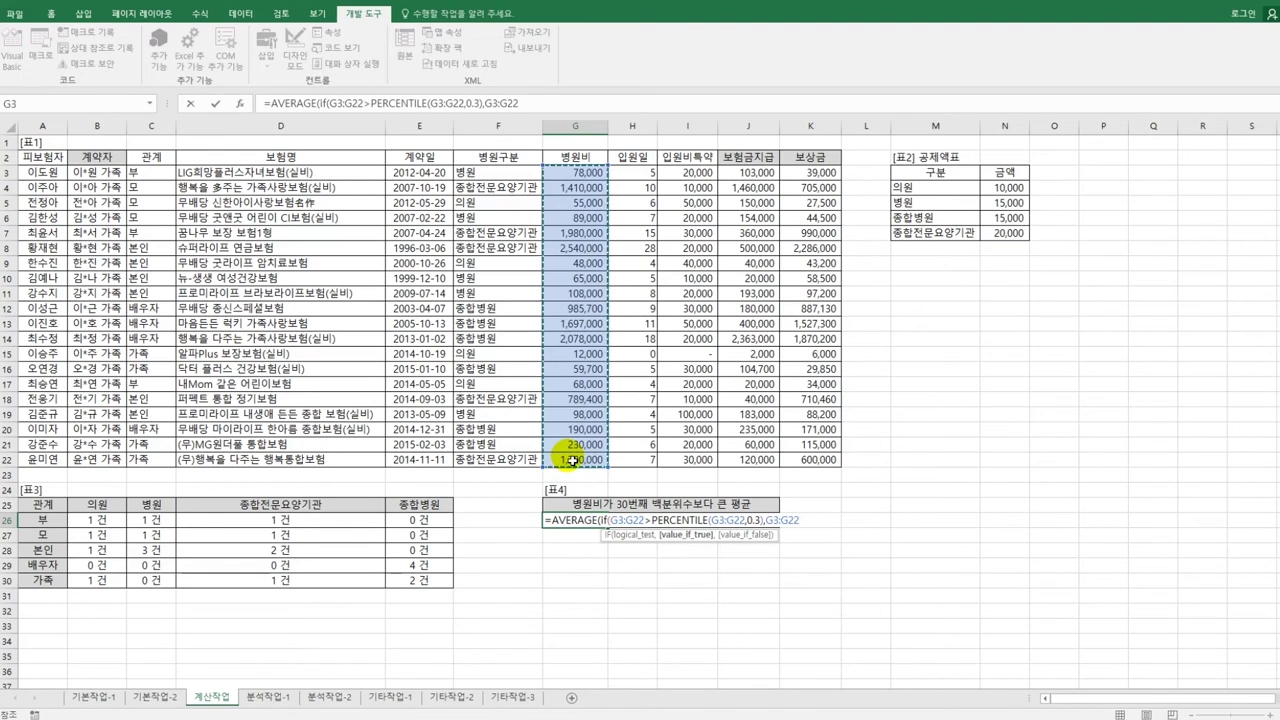
pyautogui.write(')')
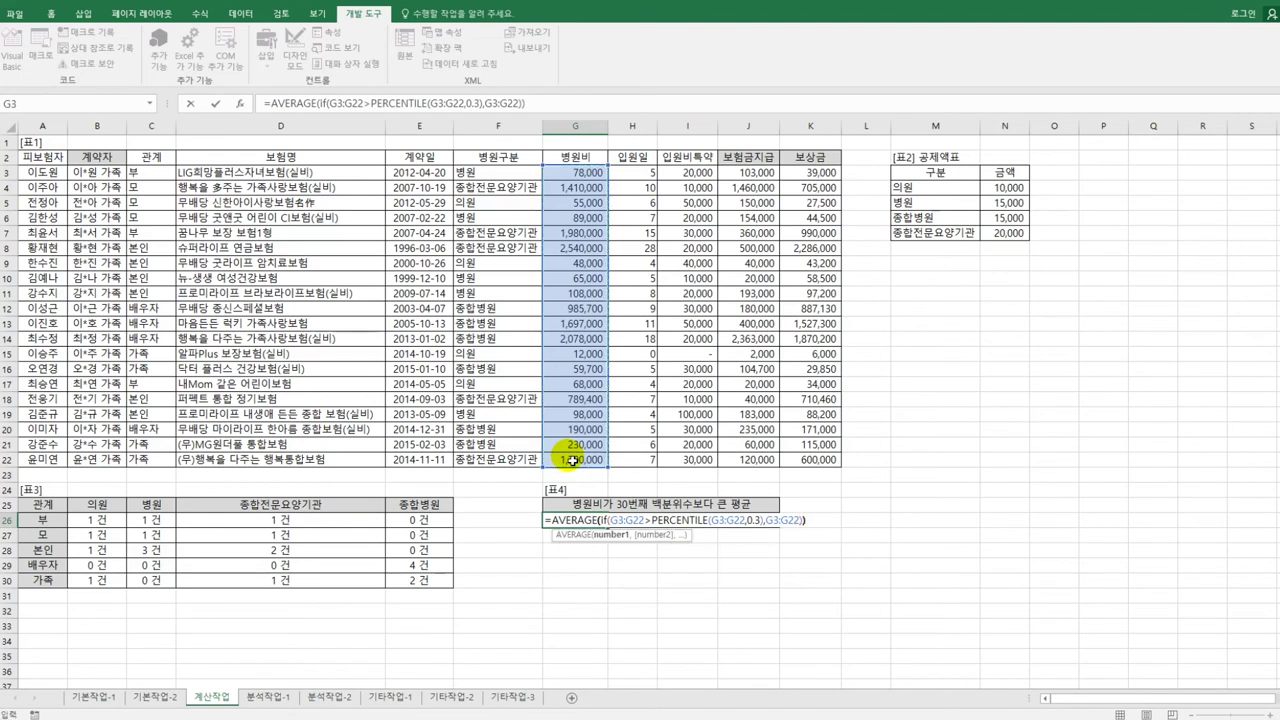
pyautogui.hotkey('ctrl', 'shift', 'Return')
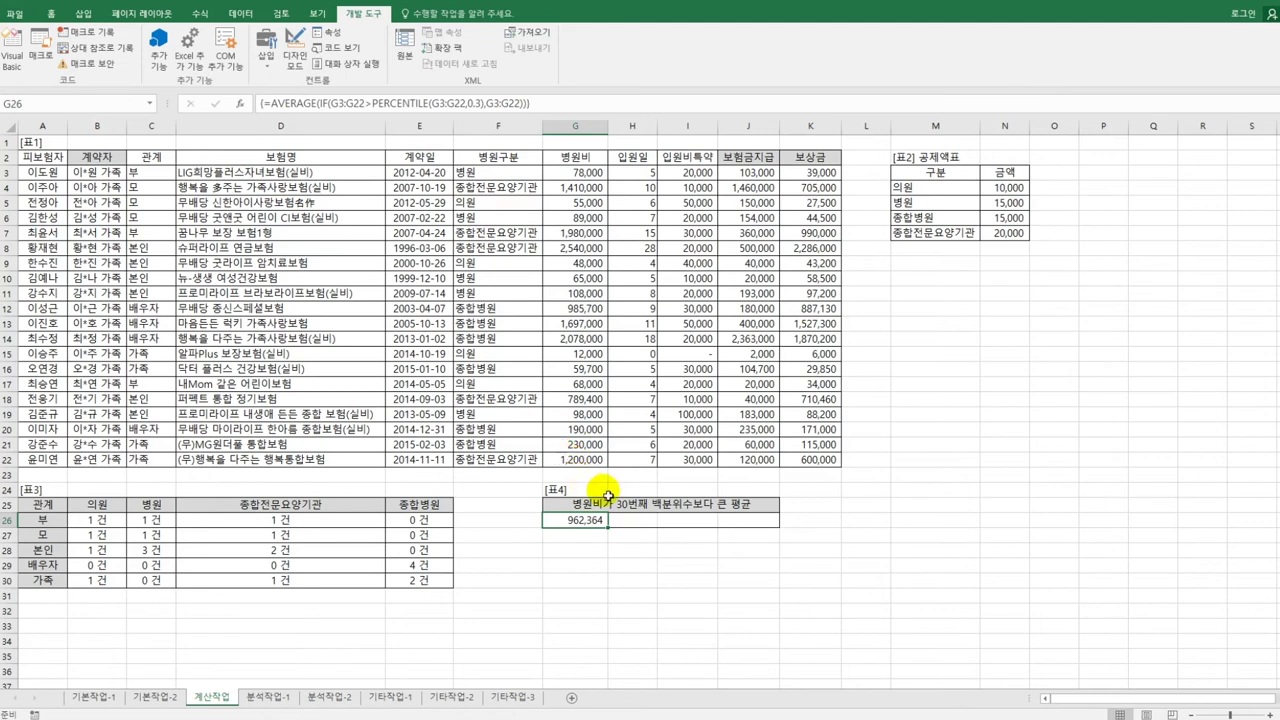
# On sheet 분석작업-1, start a pivot table at B4 that uses an external data source and adds the data to the data model.
pyautogui.click(275, 695)
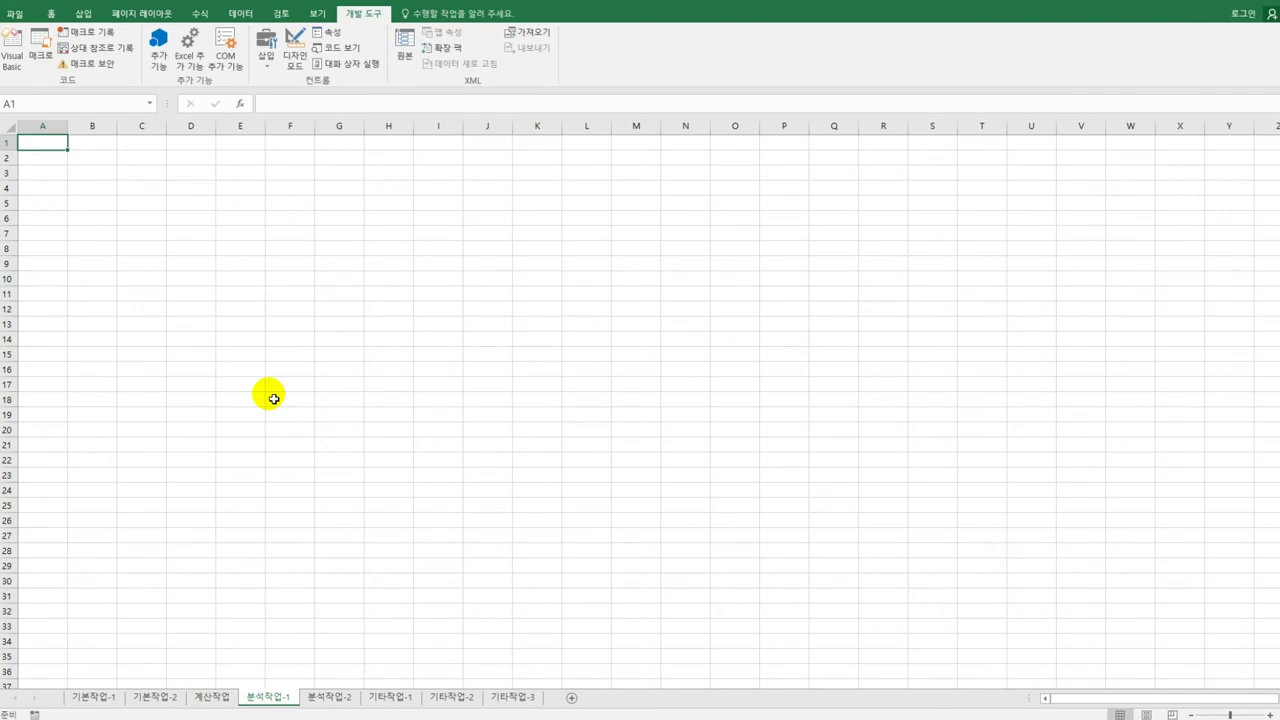
pyautogui.click(93, 197)
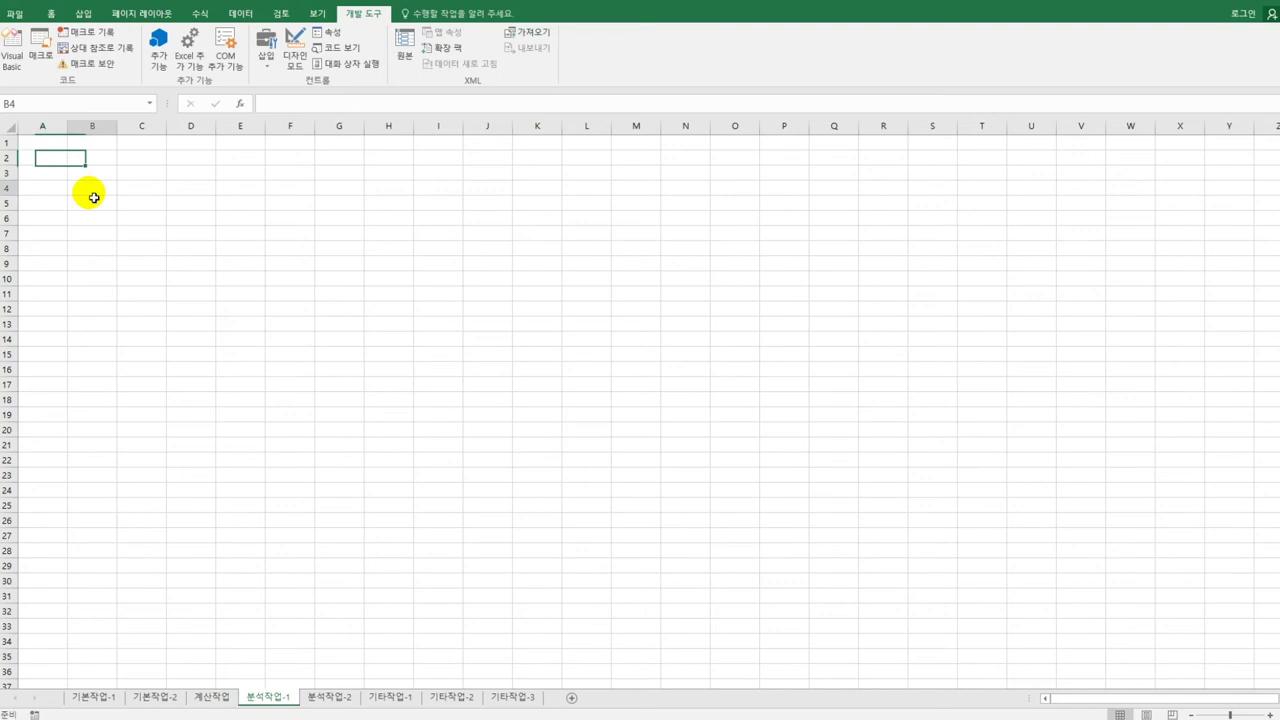
pyautogui.click(84, 14)
pyautogui.click(10, 38)
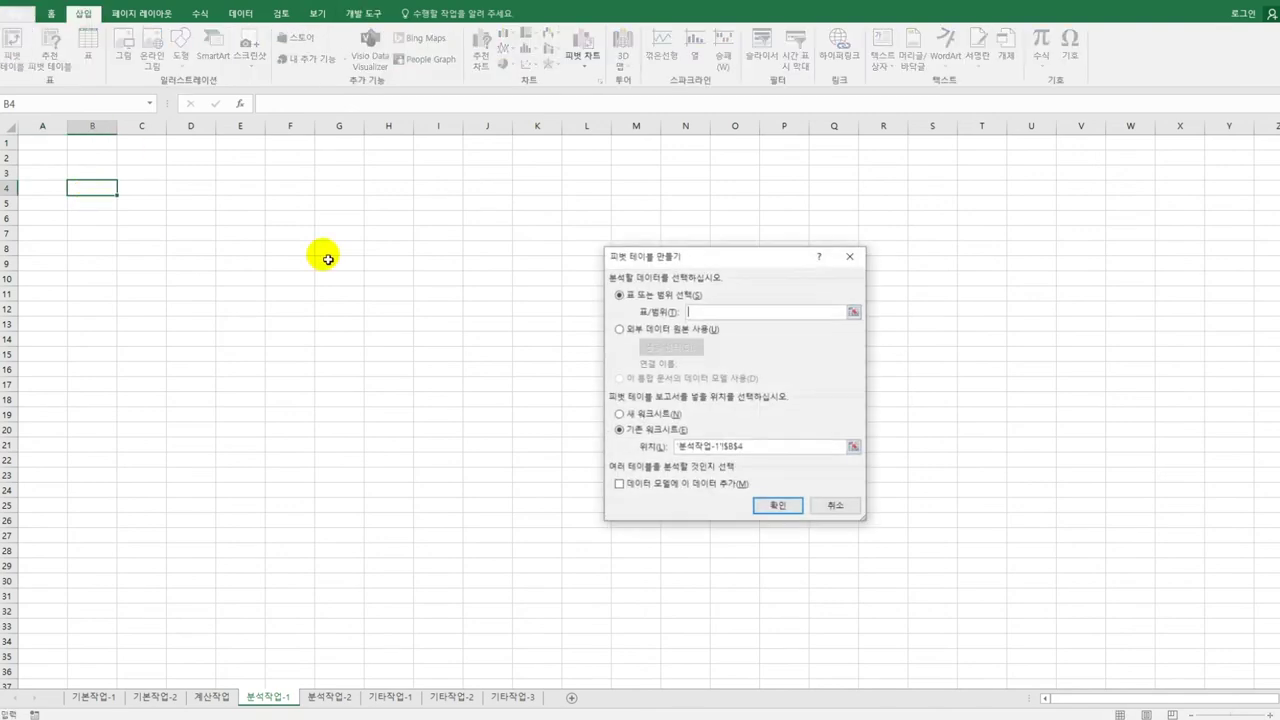
pyautogui.click(645, 335)
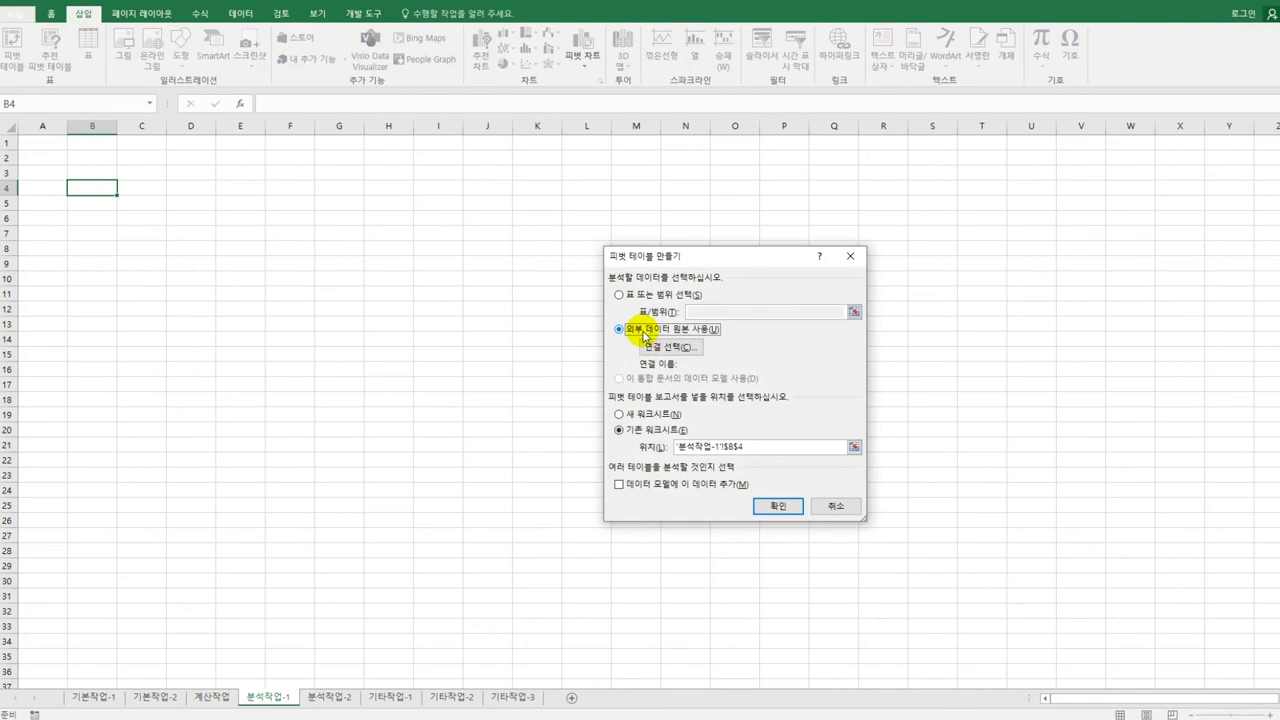
pyautogui.click(640, 486)
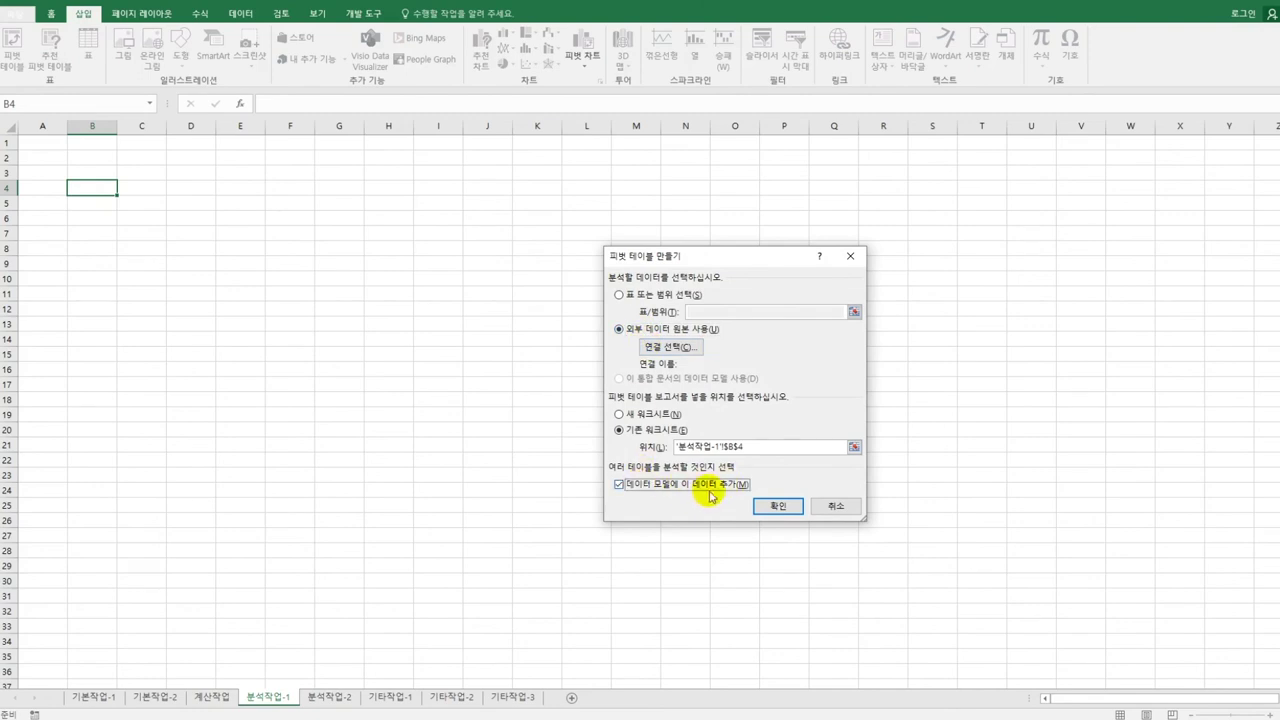
# Choose the CSV file 보험료청구 in C:\컴활1급\스프레드시트\기출문제 as the pivot table's connection.
pyautogui.click(692, 351)
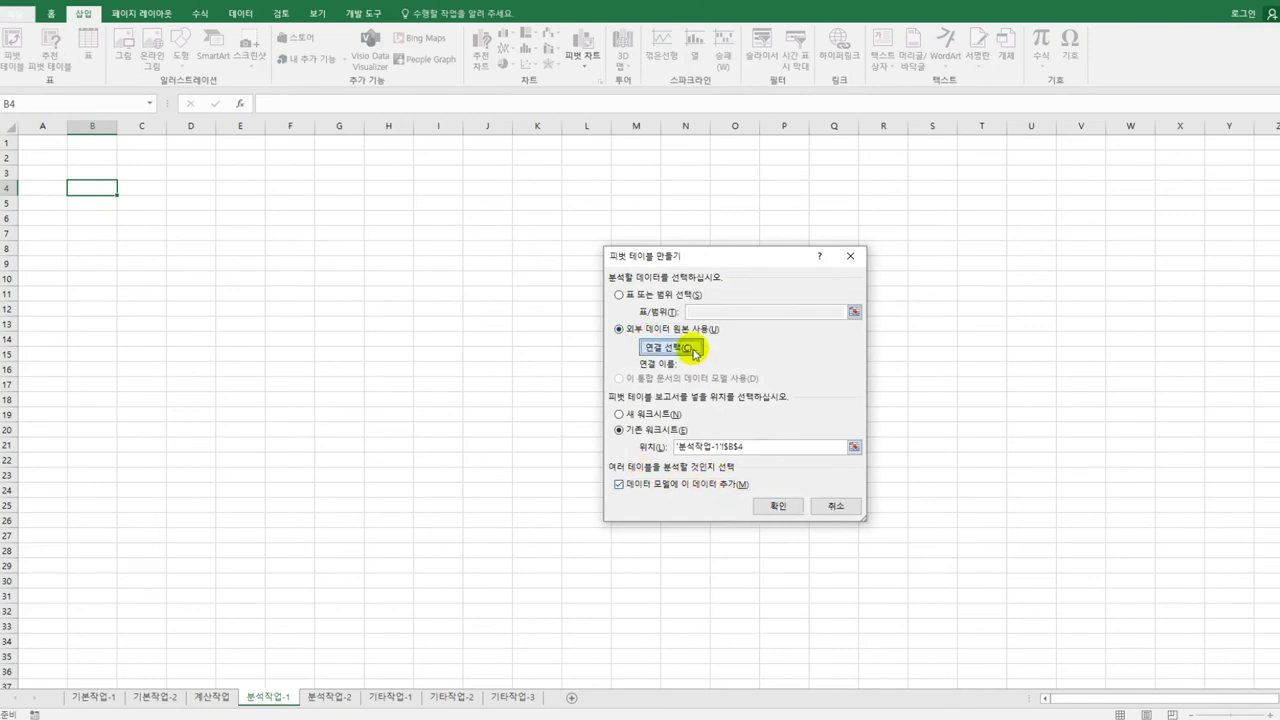
pyautogui.click(611, 541)
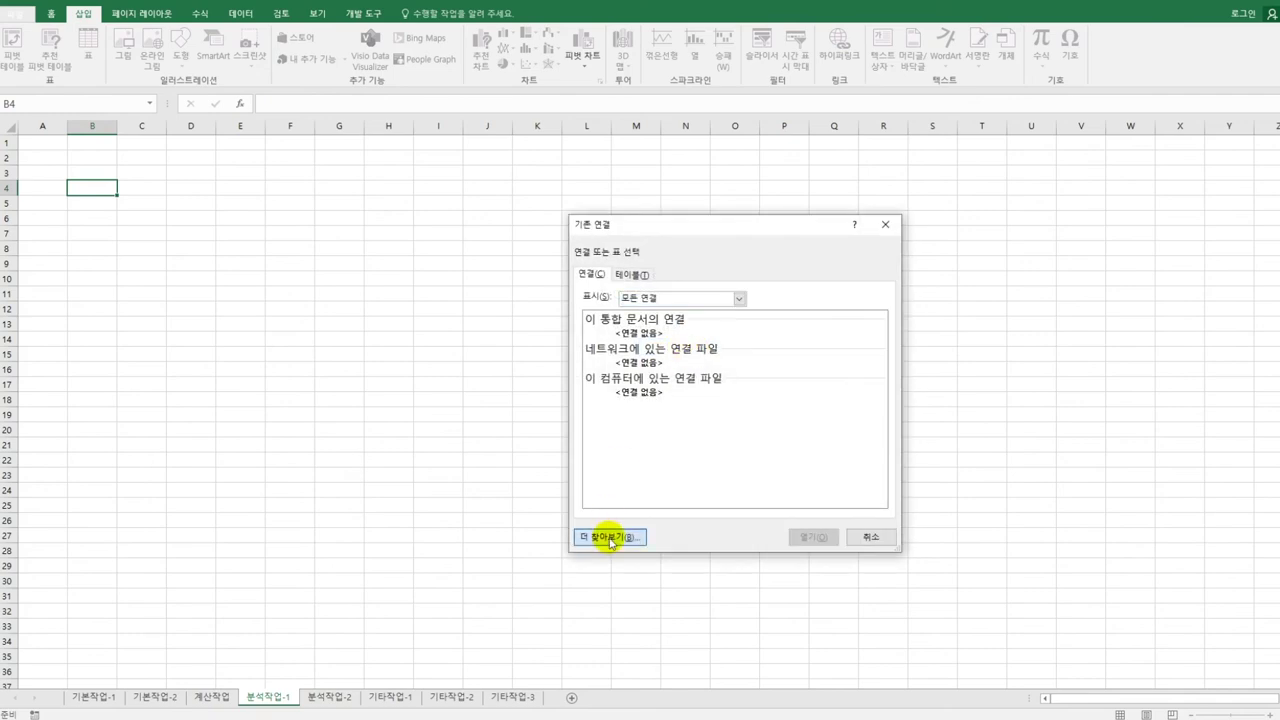
pyautogui.click(683, 447)
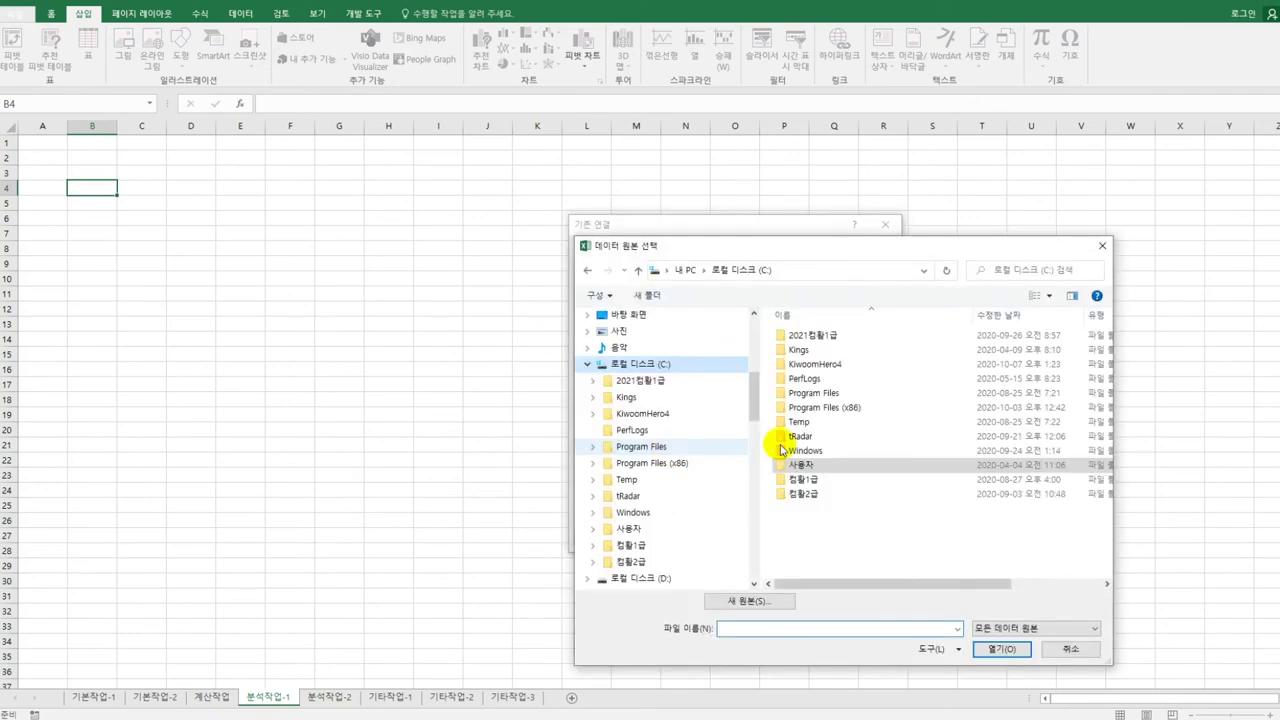
pyautogui.doubleClick(805, 481)
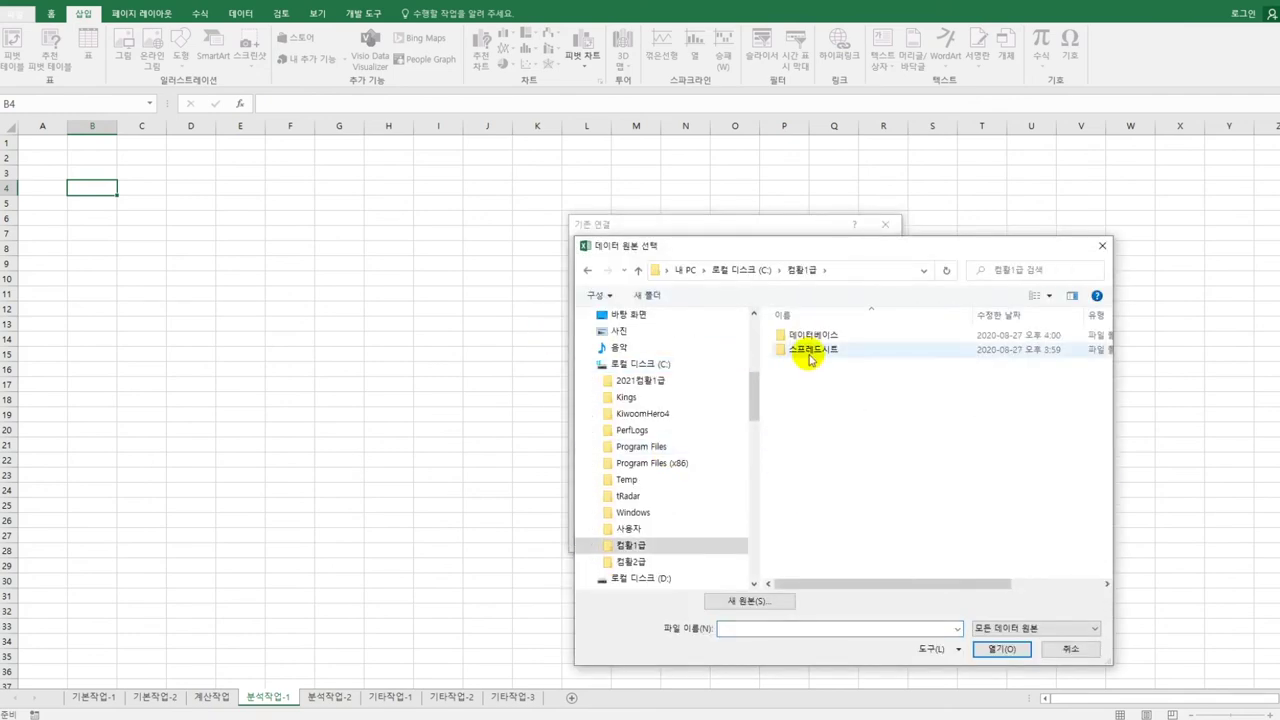
pyautogui.doubleClick(811, 352)
pyautogui.click(812, 379)
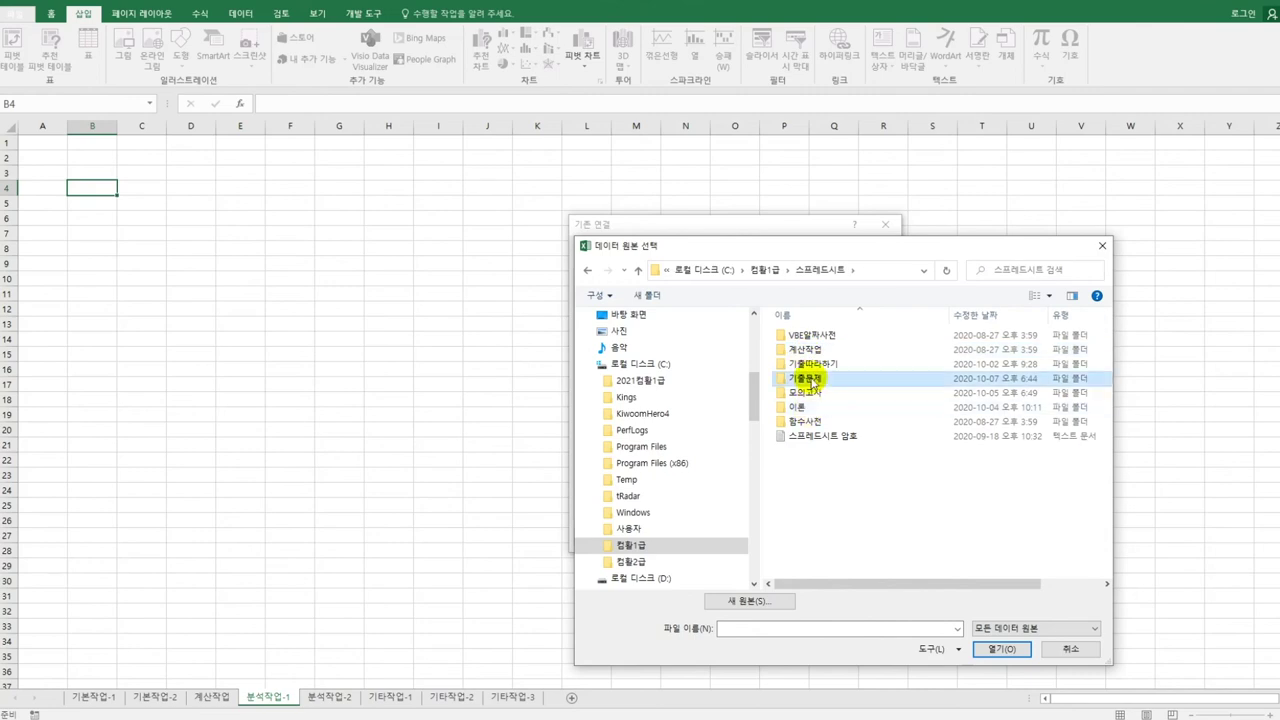
pyautogui.doubleClick(812, 379)
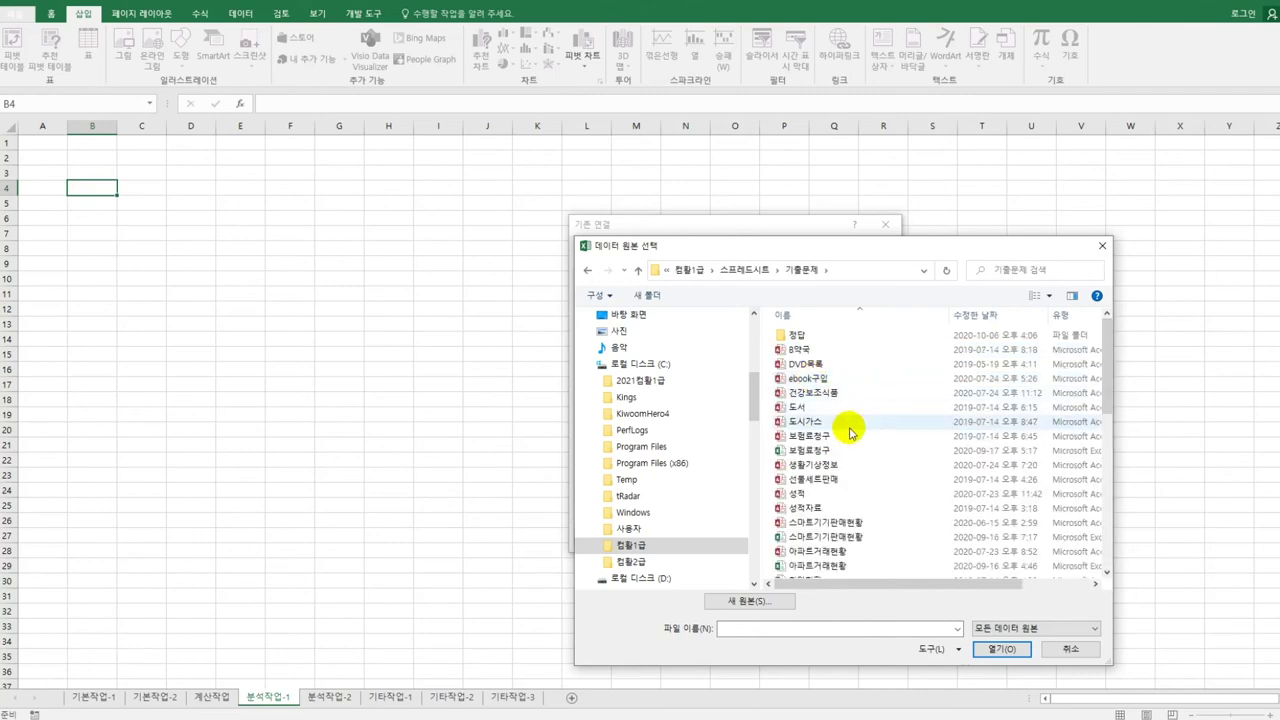
pyautogui.scroll(-2, 848, 436)
pyautogui.scroll(-2, 848, 442)
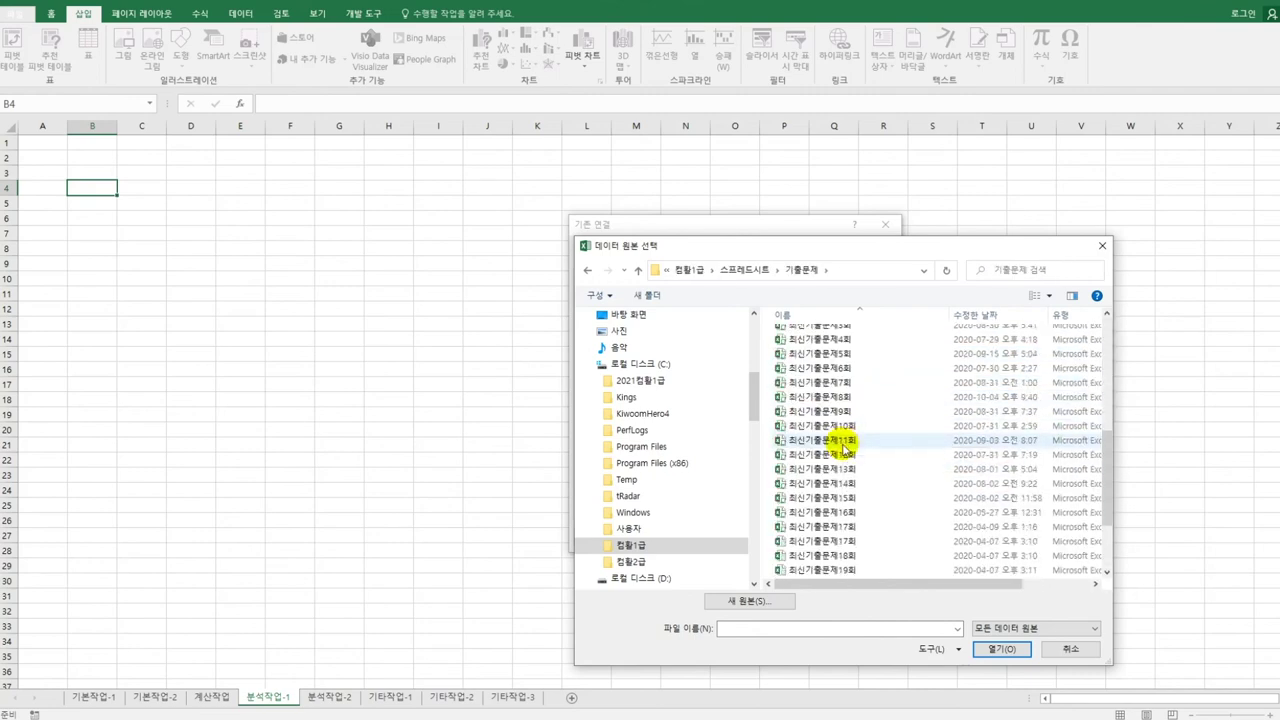
pyautogui.scroll(3, 846, 448)
pyautogui.scroll(1, 843, 450)
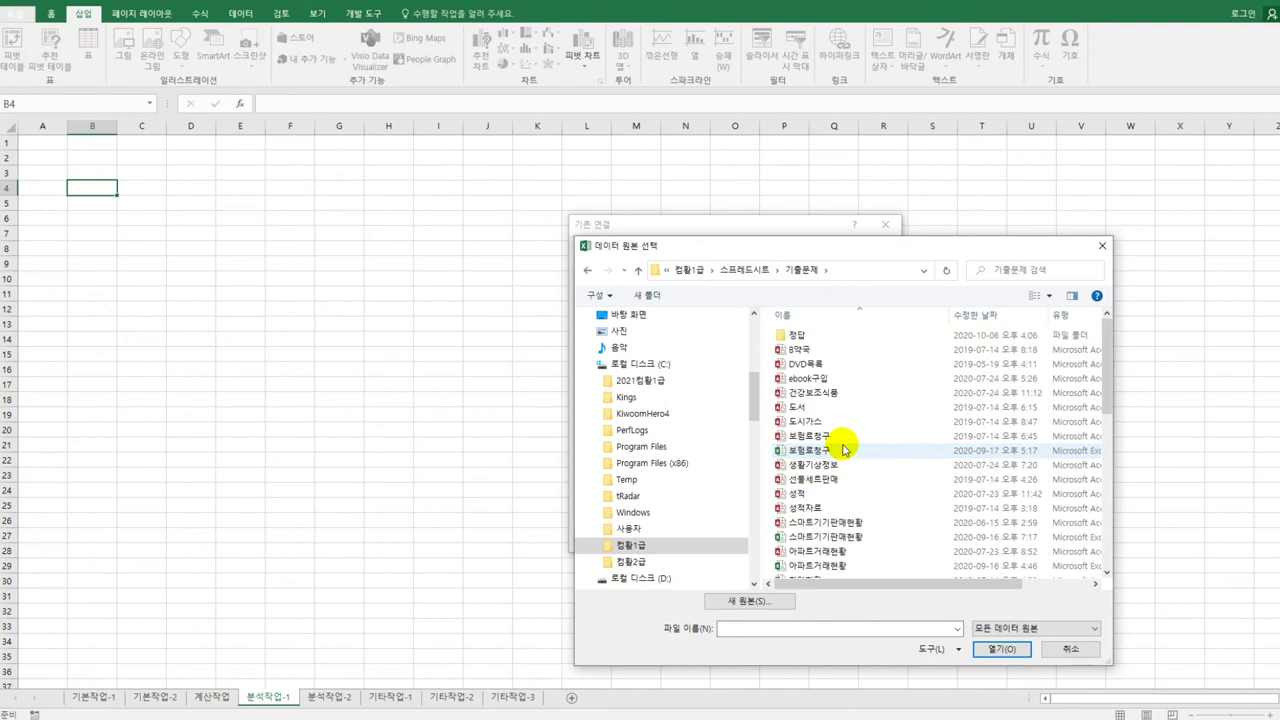
pyautogui.click(843, 450)
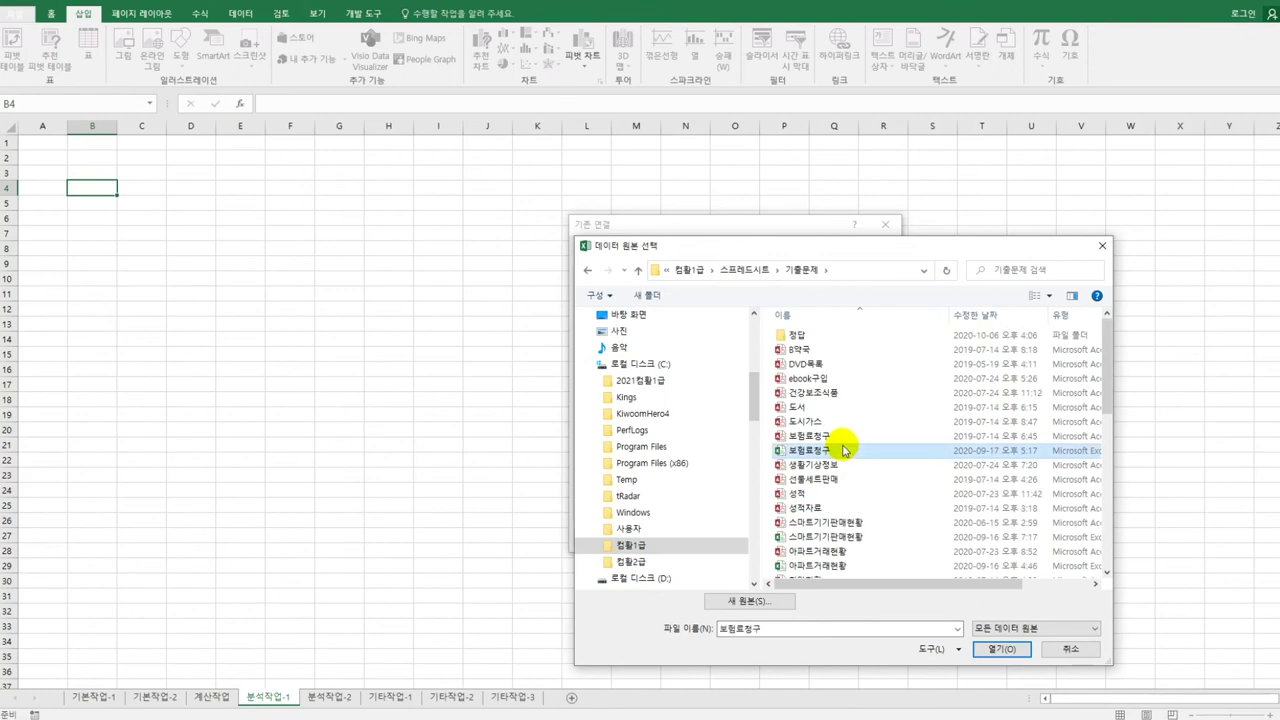
pyautogui.click(986, 647)
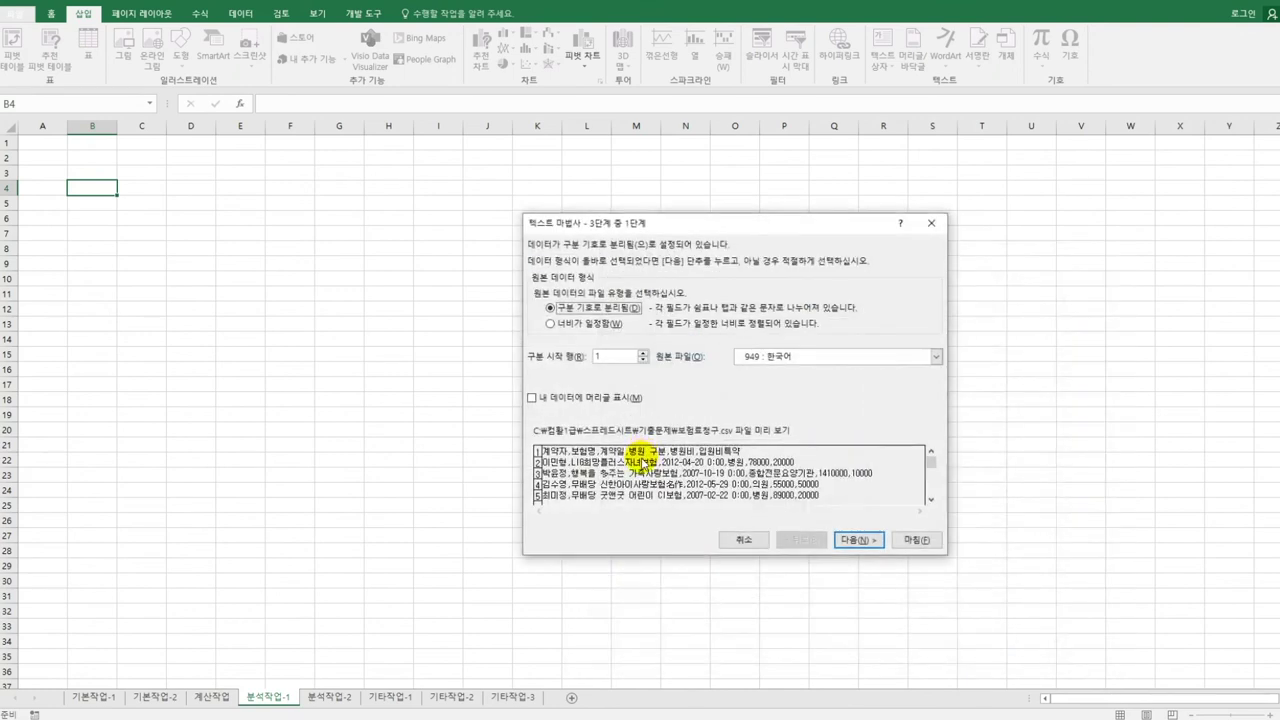
# Mark the imported text as having headers and set comma as the only delimiter, replacing tab.
pyautogui.click(584, 402)
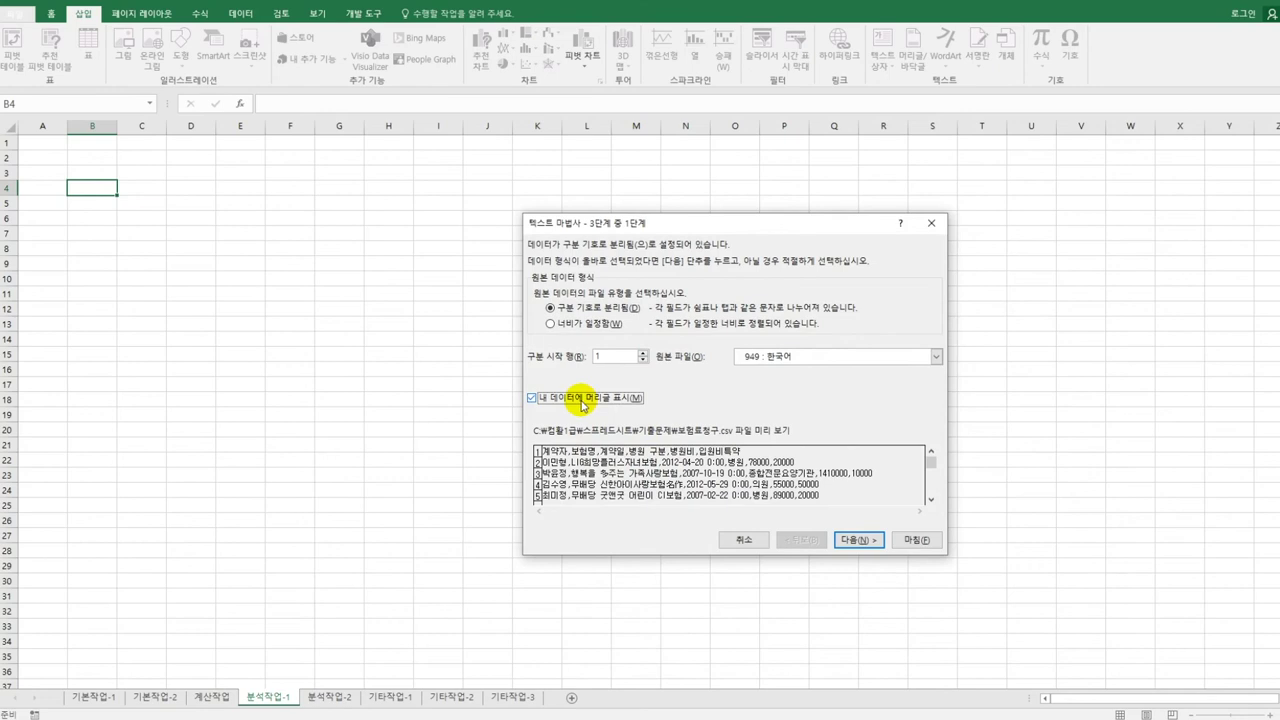
pyautogui.click(857, 540)
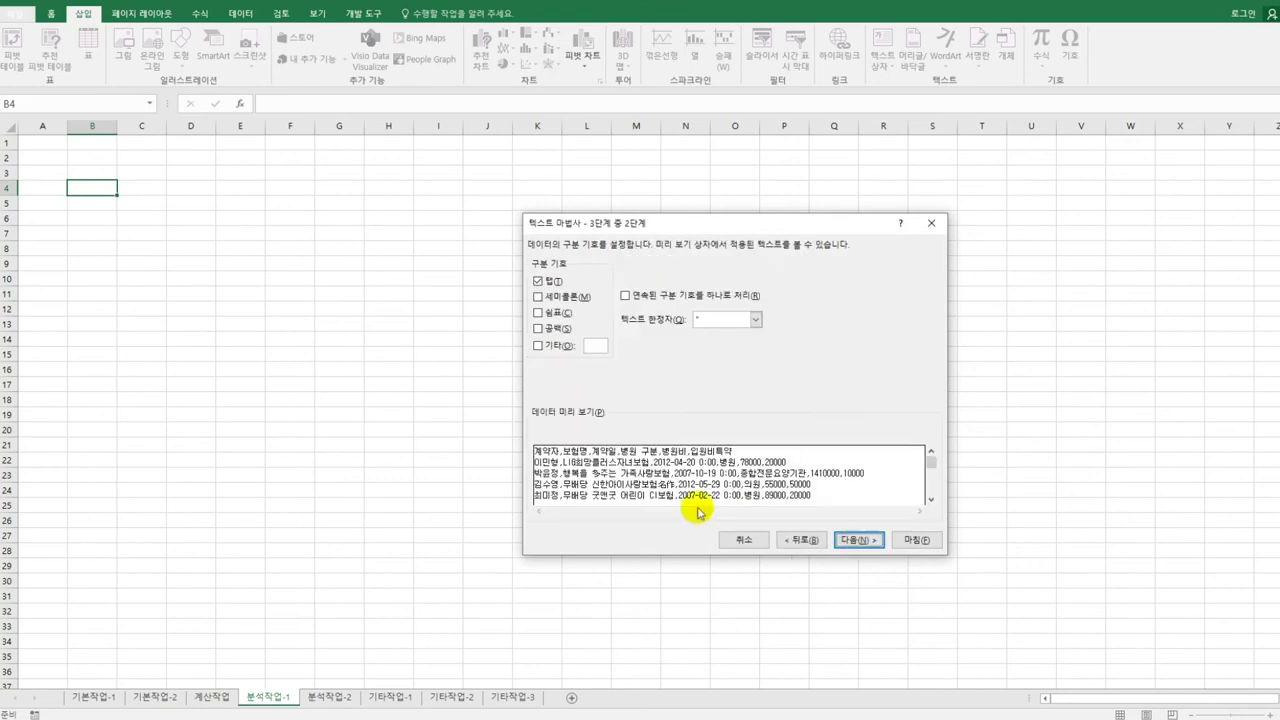
pyautogui.click(541, 281)
pyautogui.click(549, 316)
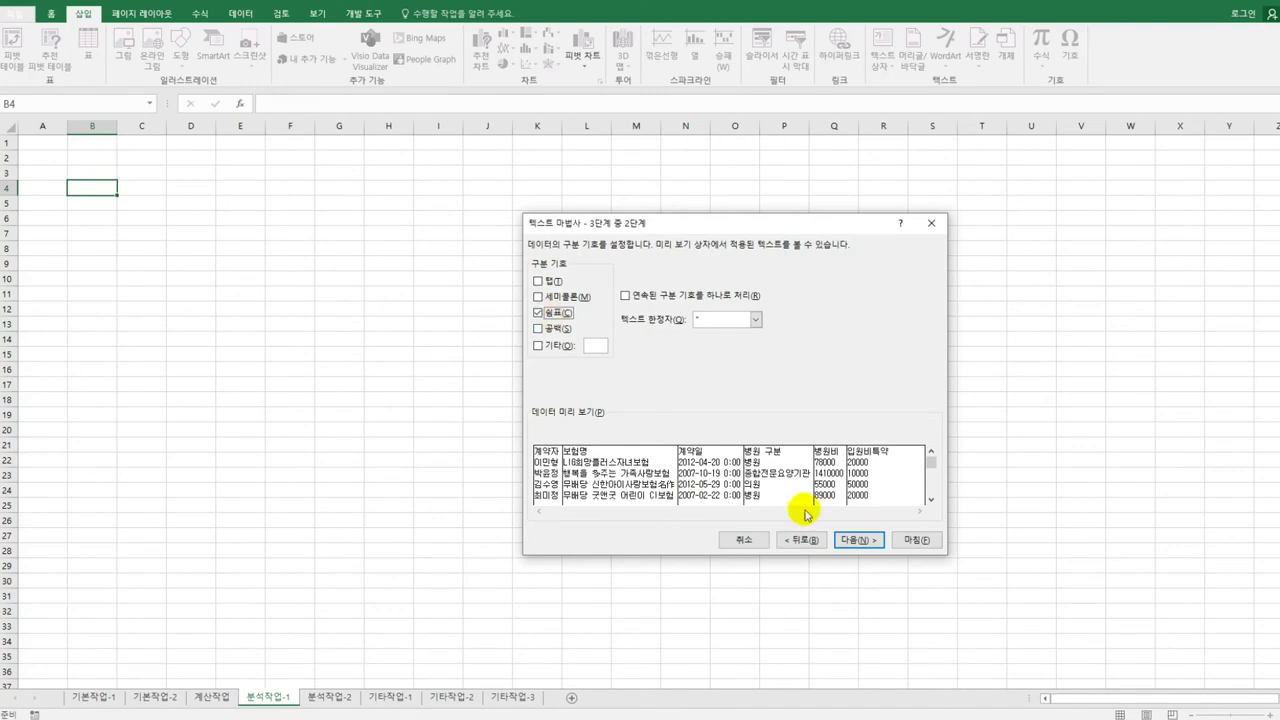
# Exclude the 계약자, 보험명 and 입원비특약 columns from the import, finish the text import and create the pivot table.
pyautogui.click(855, 540)
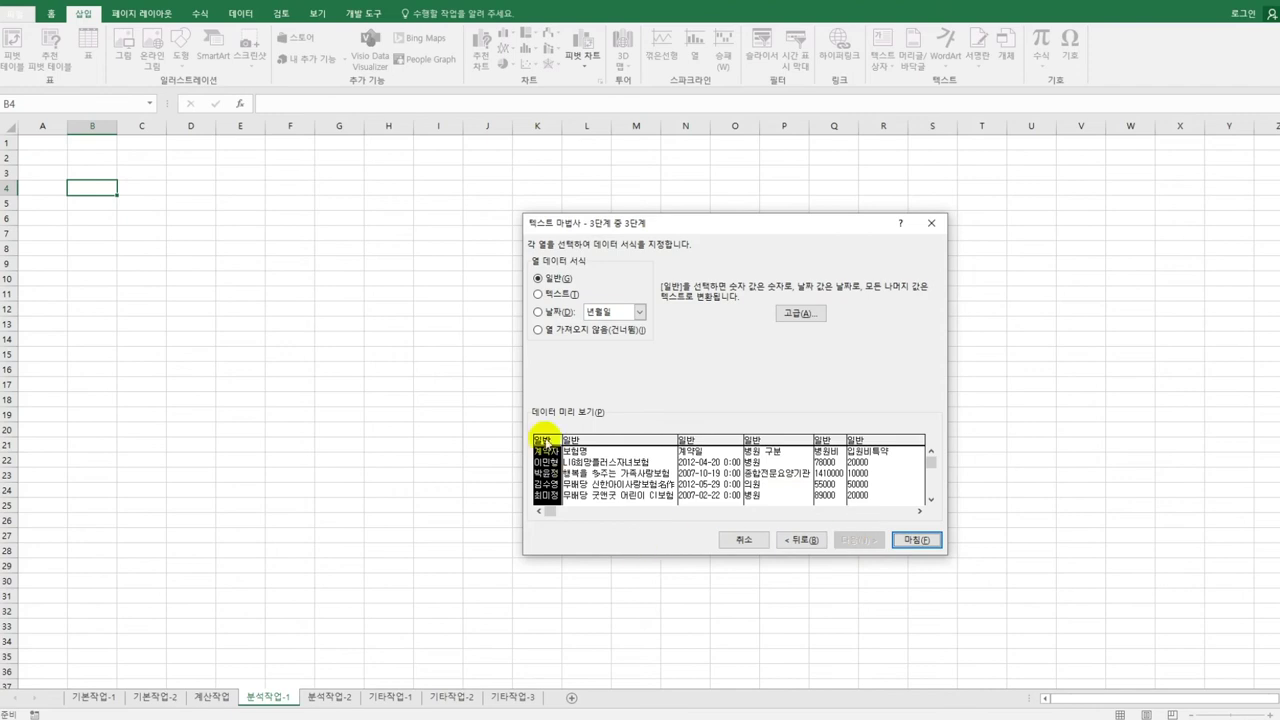
pyautogui.click(594, 338)
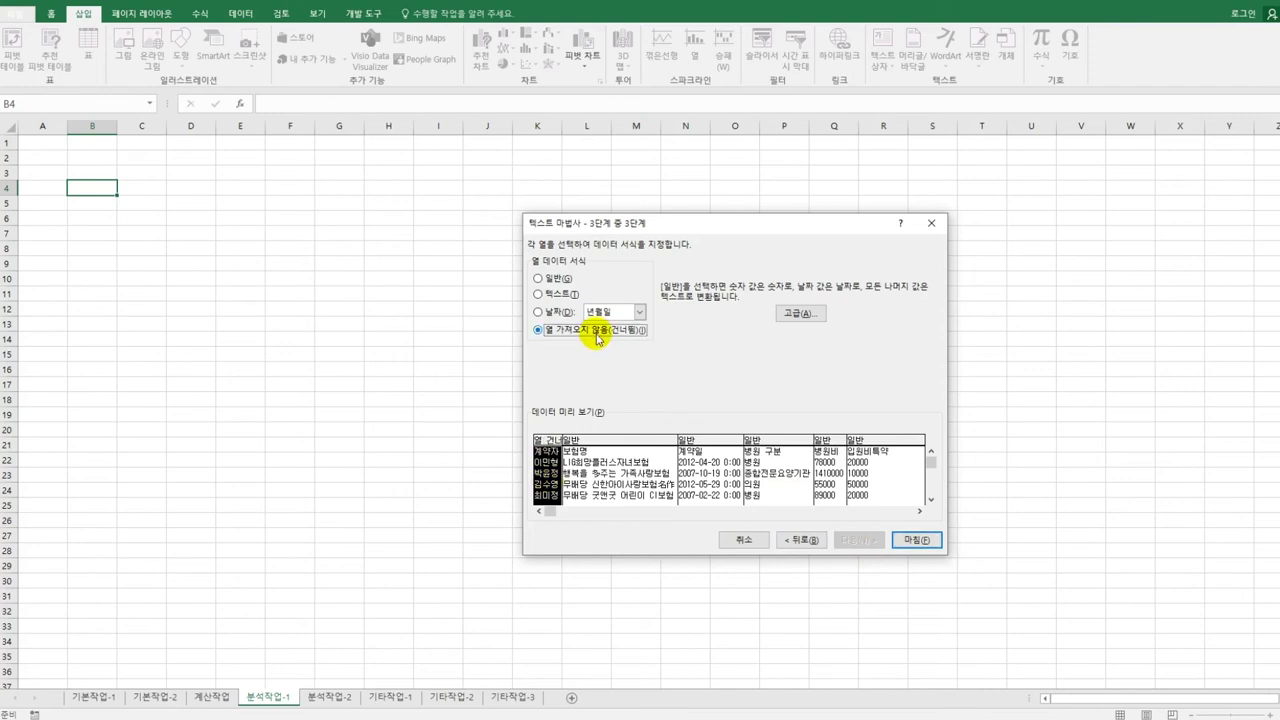
pyautogui.click(611, 445)
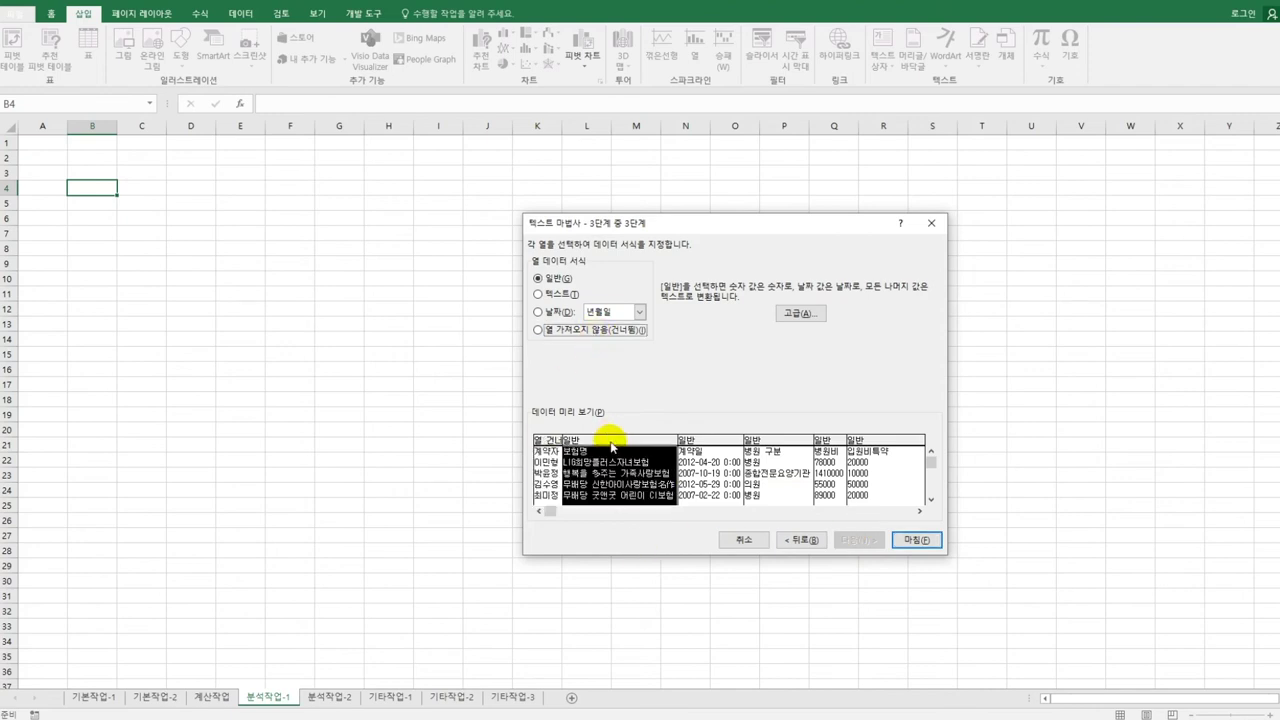
pyautogui.click(572, 338)
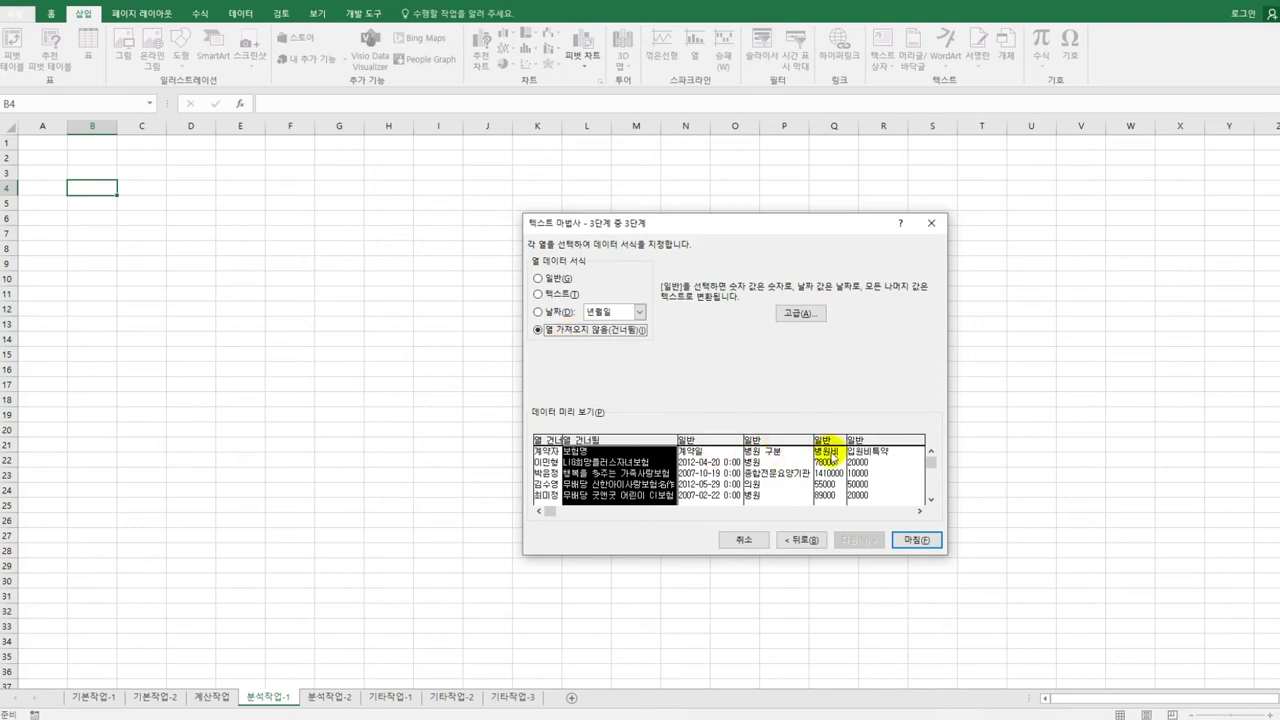
pyautogui.click(869, 450)
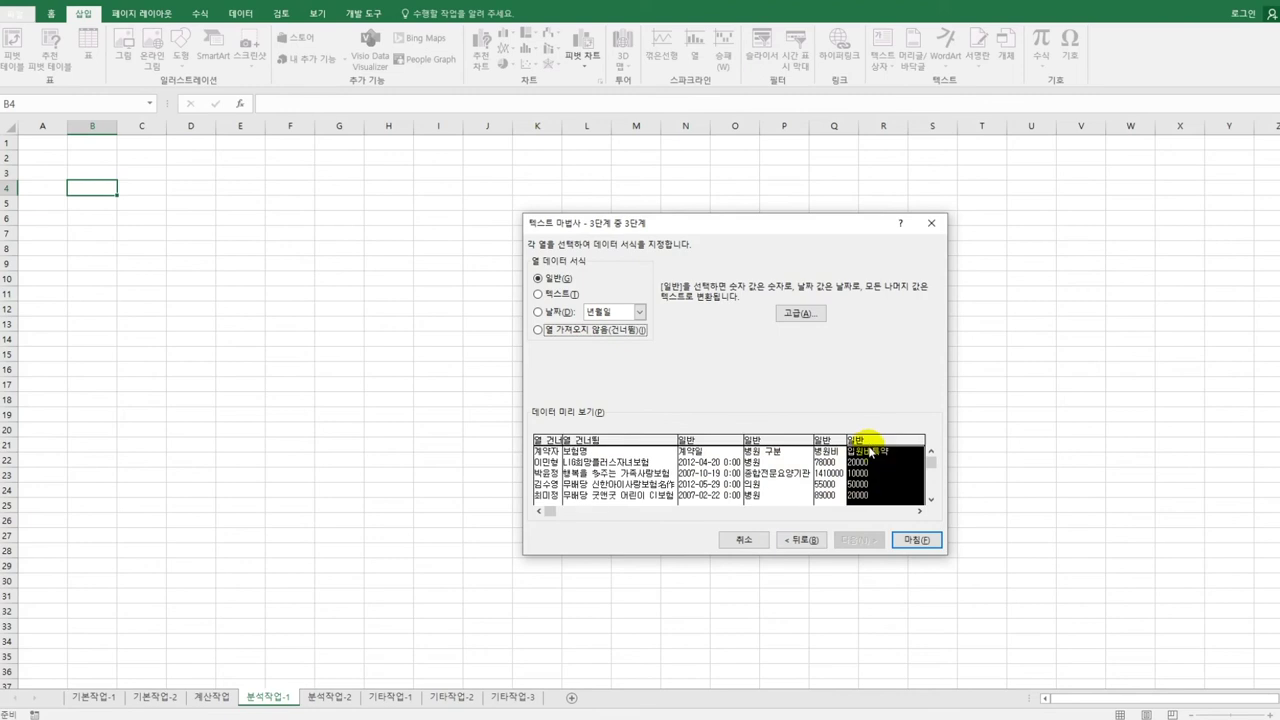
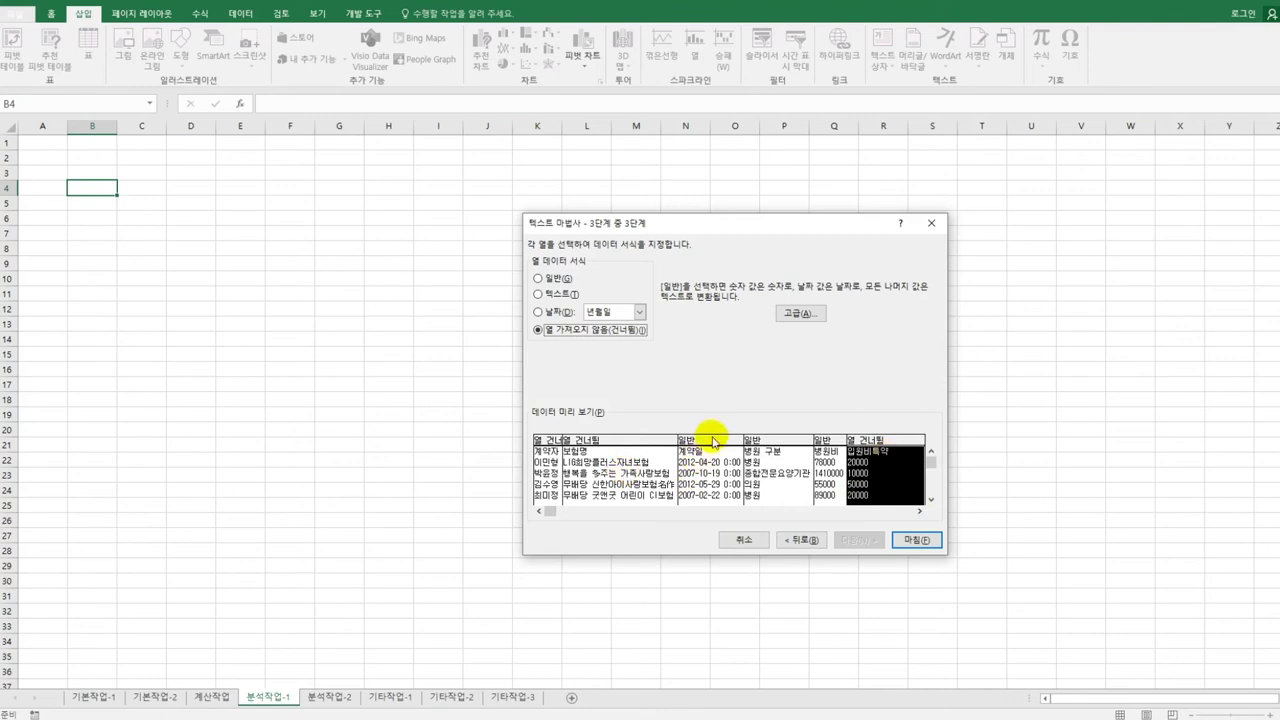
pyautogui.click(917, 540)
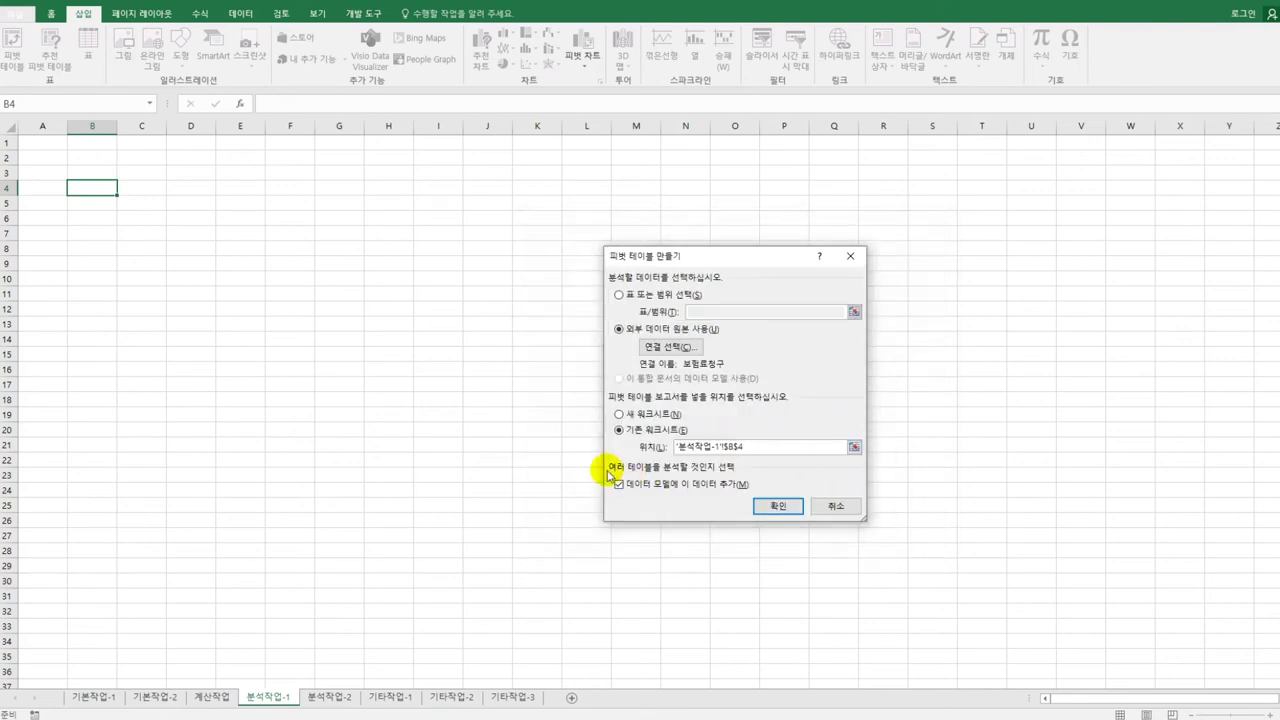
pyautogui.click(774, 505)
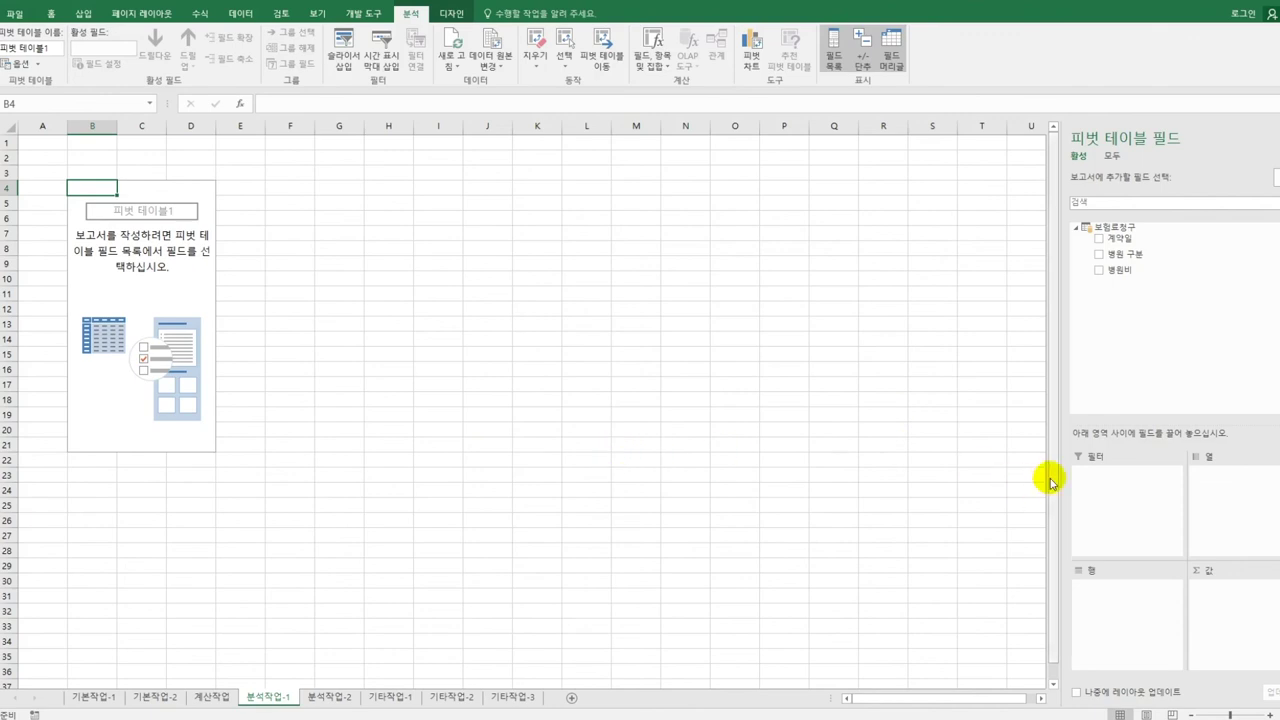
# Place 계약일 in the pivot table's rows, 병원 구분 in its columns and 병원비 in its values.
pyautogui.moveTo(1120, 238); pyautogui.dragTo(1122, 612)
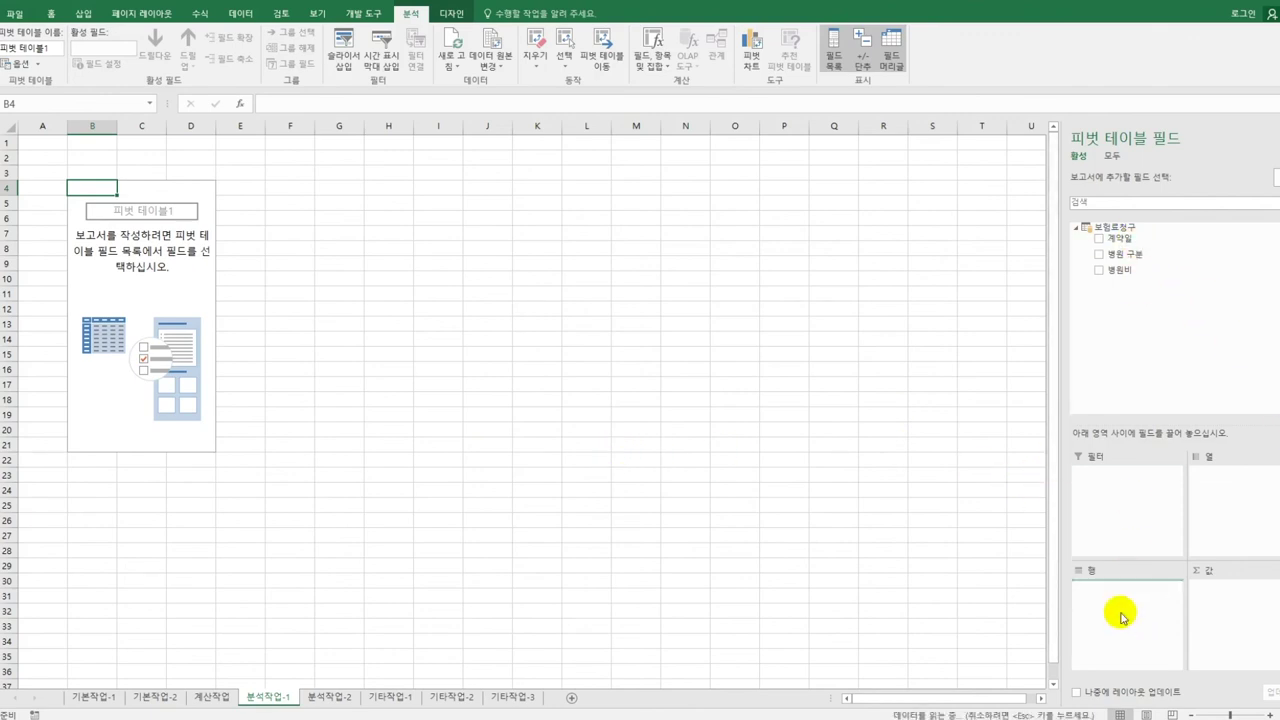
pyautogui.moveTo(1153, 270); pyautogui.dragTo(1190, 492)
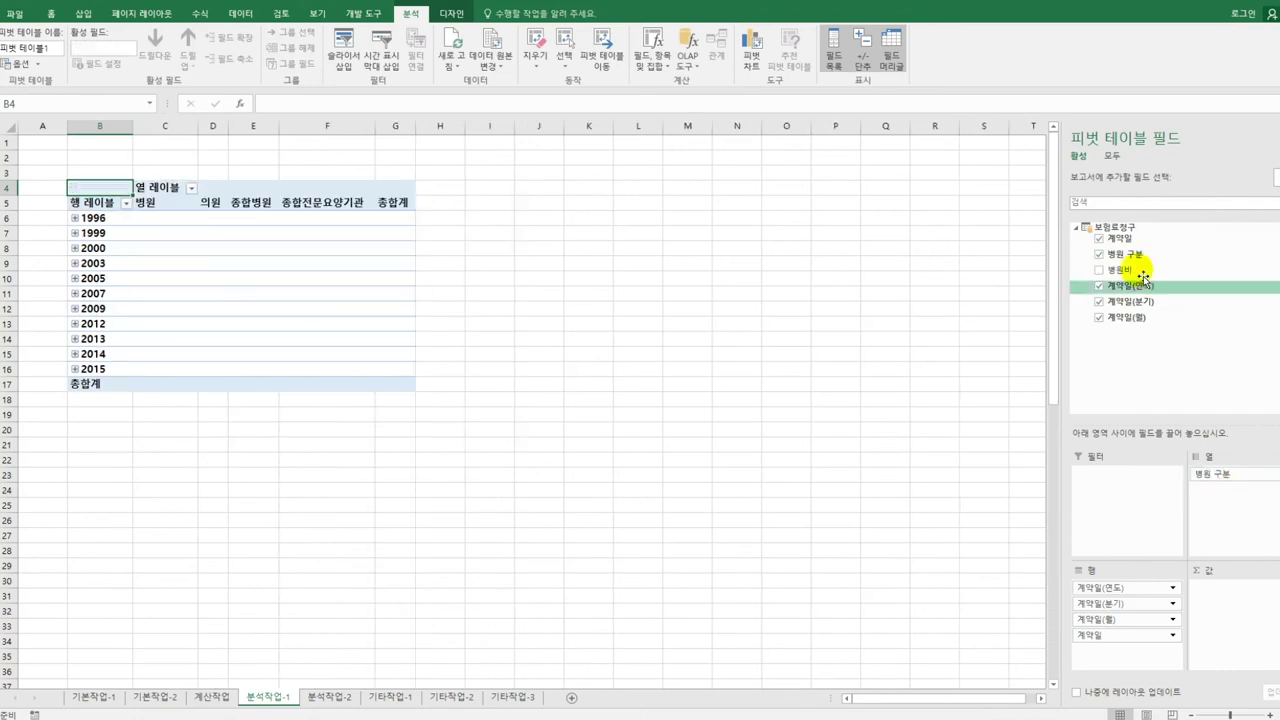
pyautogui.moveTo(1140, 273); pyautogui.dragTo(1228, 598)
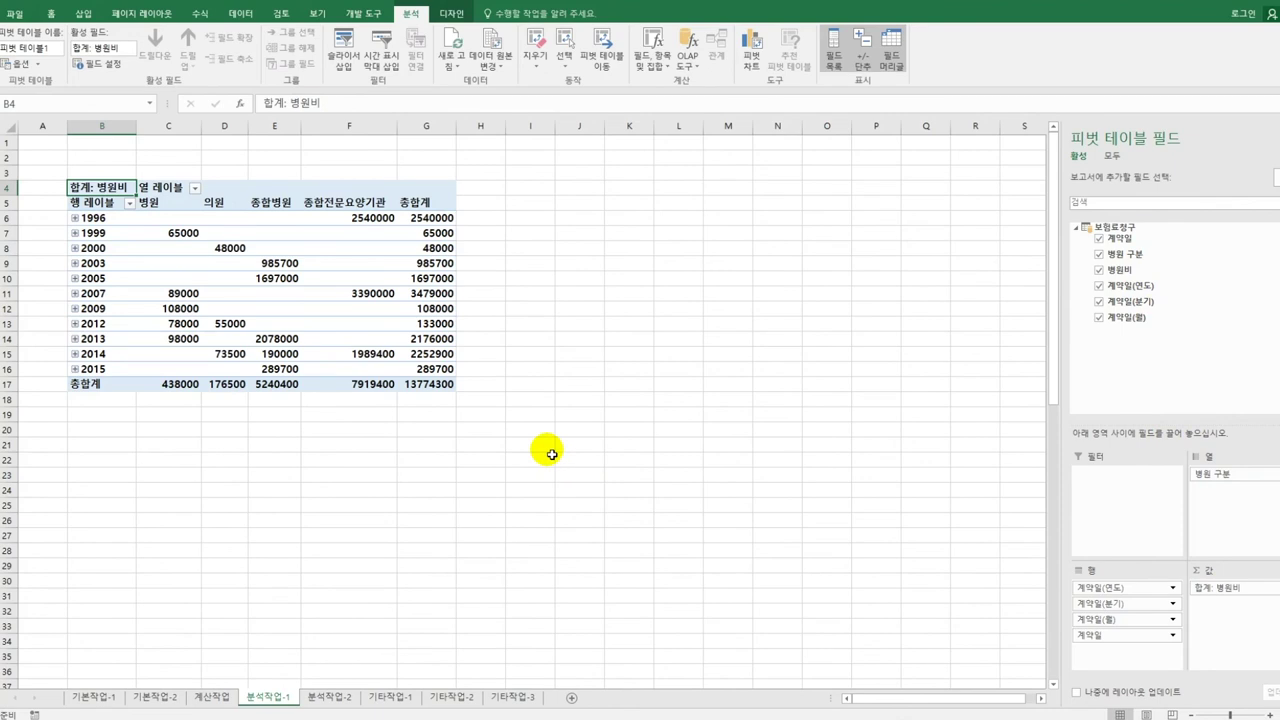
# Show the pivot table's report layout in tabular form.
pyautogui.click(451, 14)
pyautogui.click(84, 64)
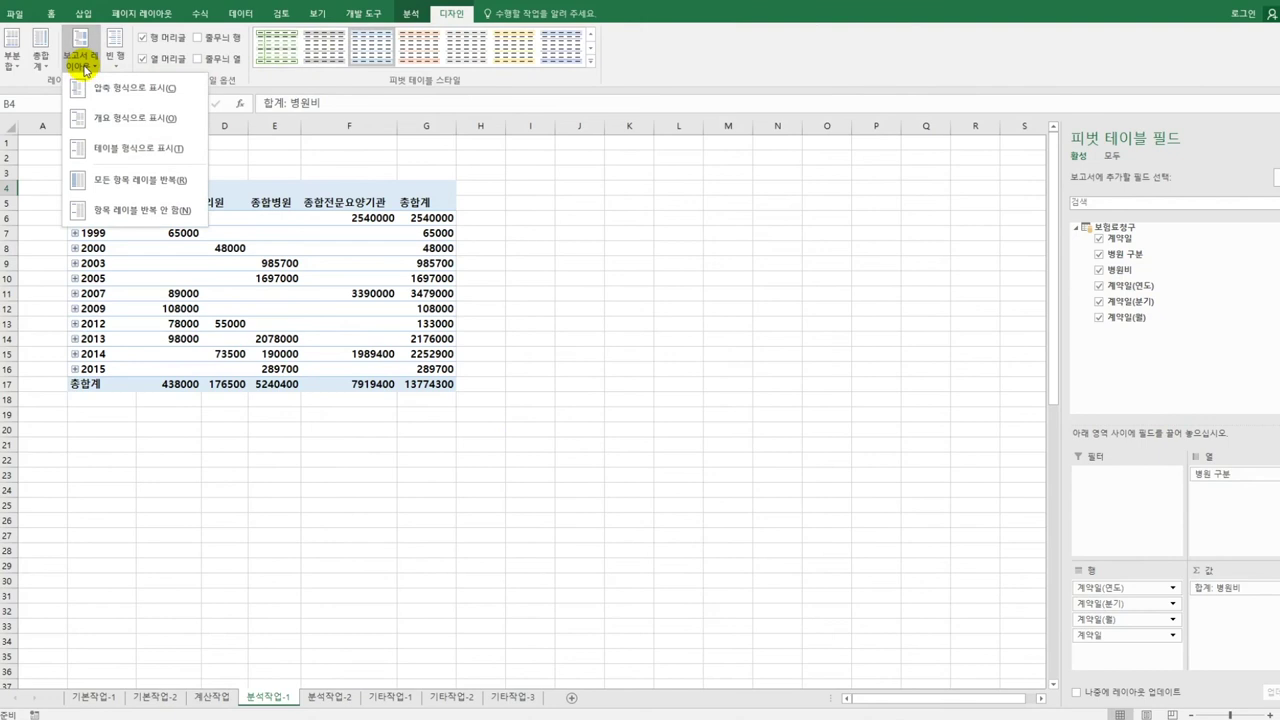
pyautogui.click(125, 148)
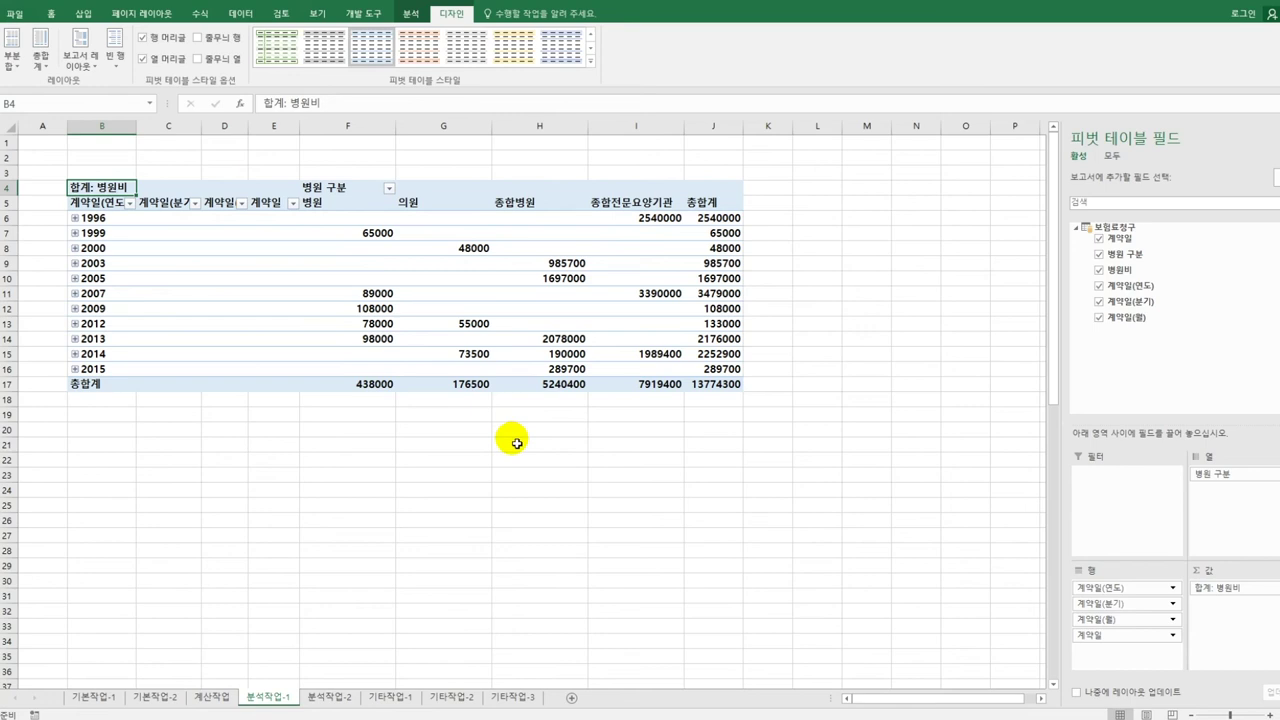
# Group the 계약일 row field by years only, removing the month and quarter units.
pyautogui.click(111, 223)
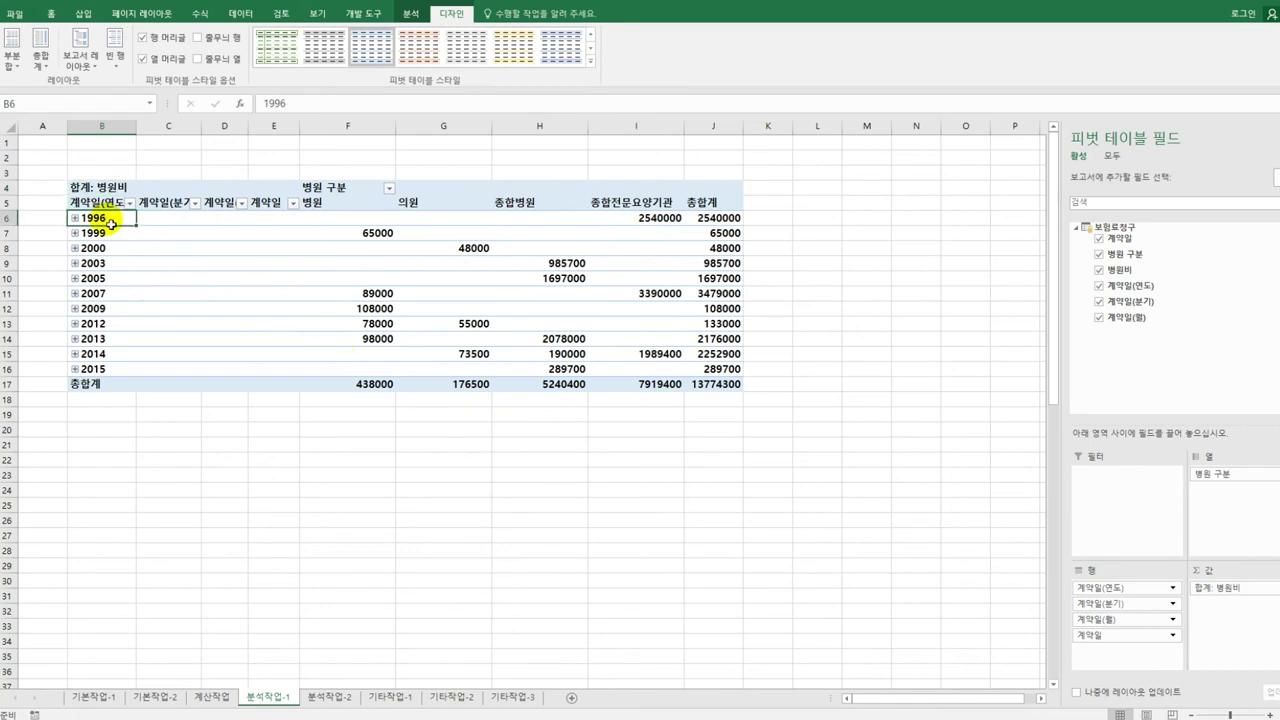
pyautogui.rightClick(111, 223)
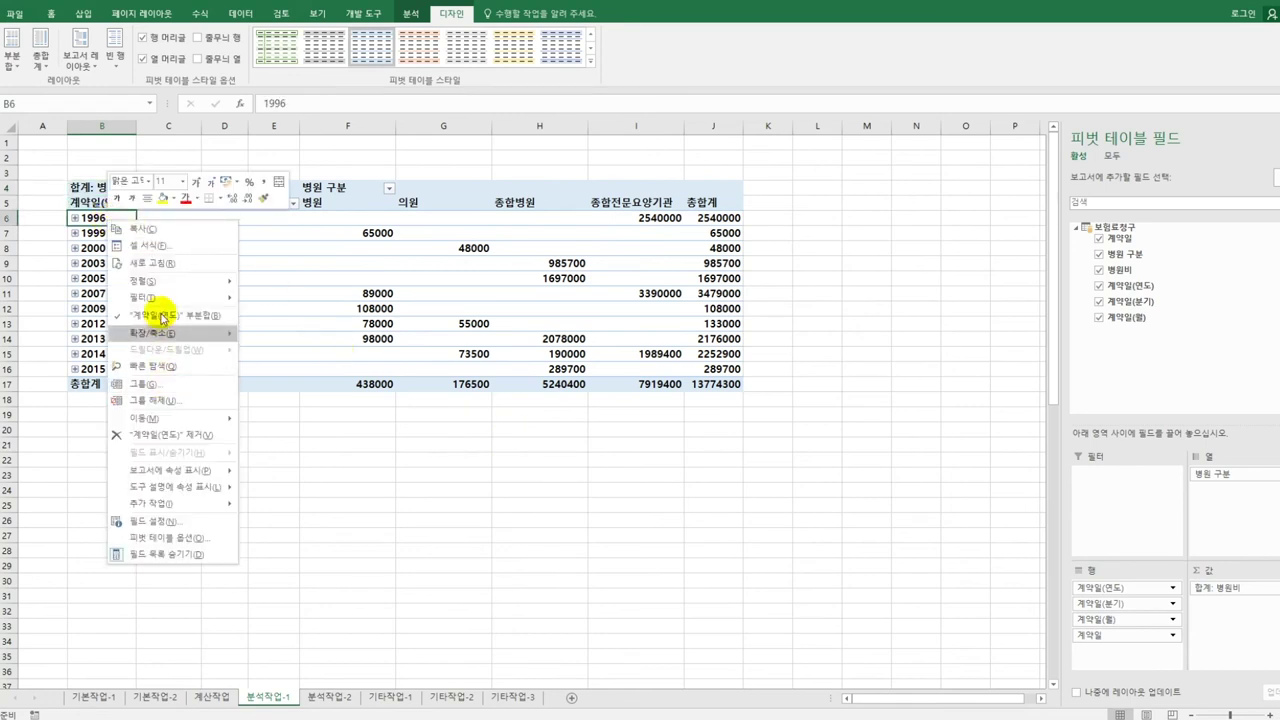
pyautogui.click(168, 386)
pyautogui.moveTo(155, 272); pyautogui.dragTo(429, 258)
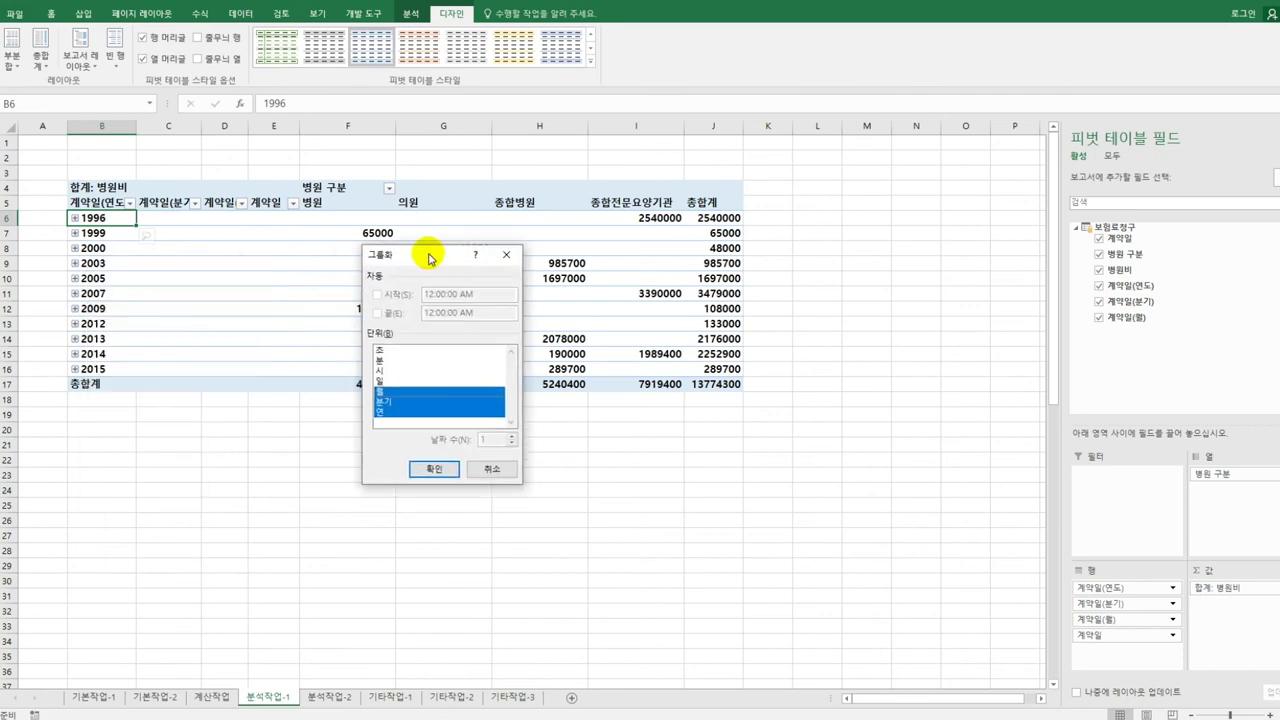
pyautogui.click(389, 392)
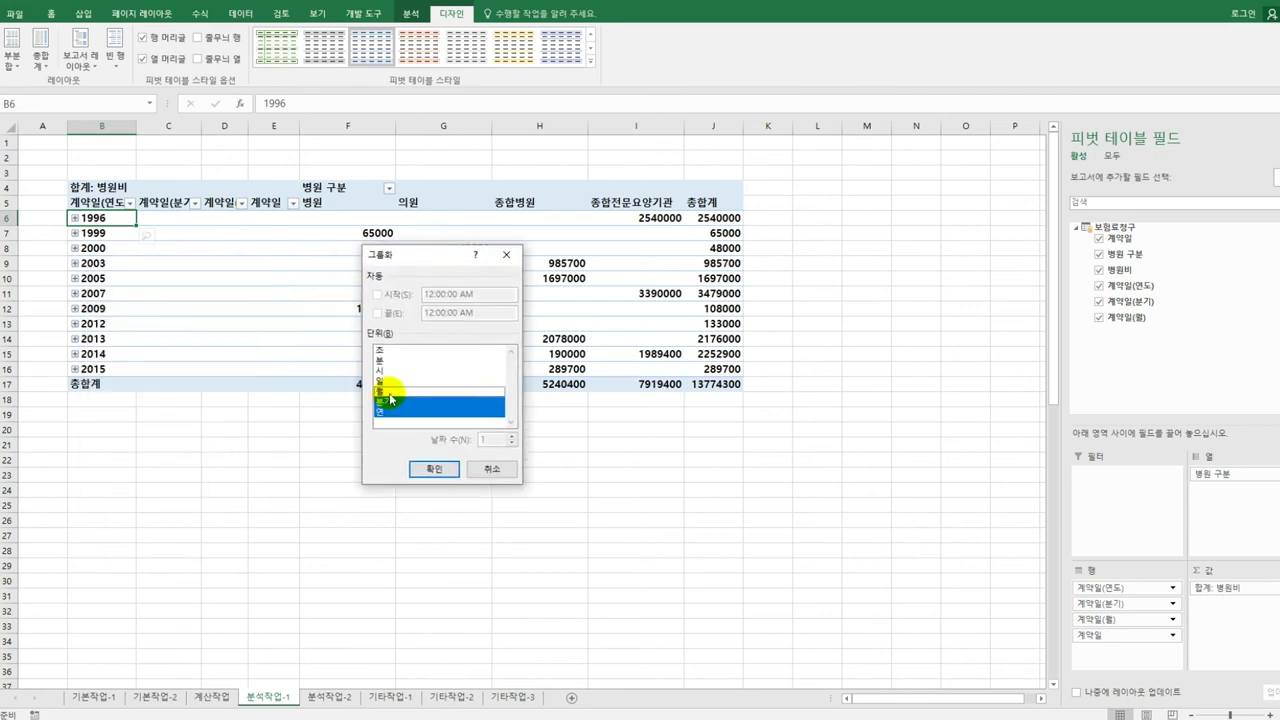
pyautogui.click(390, 402)
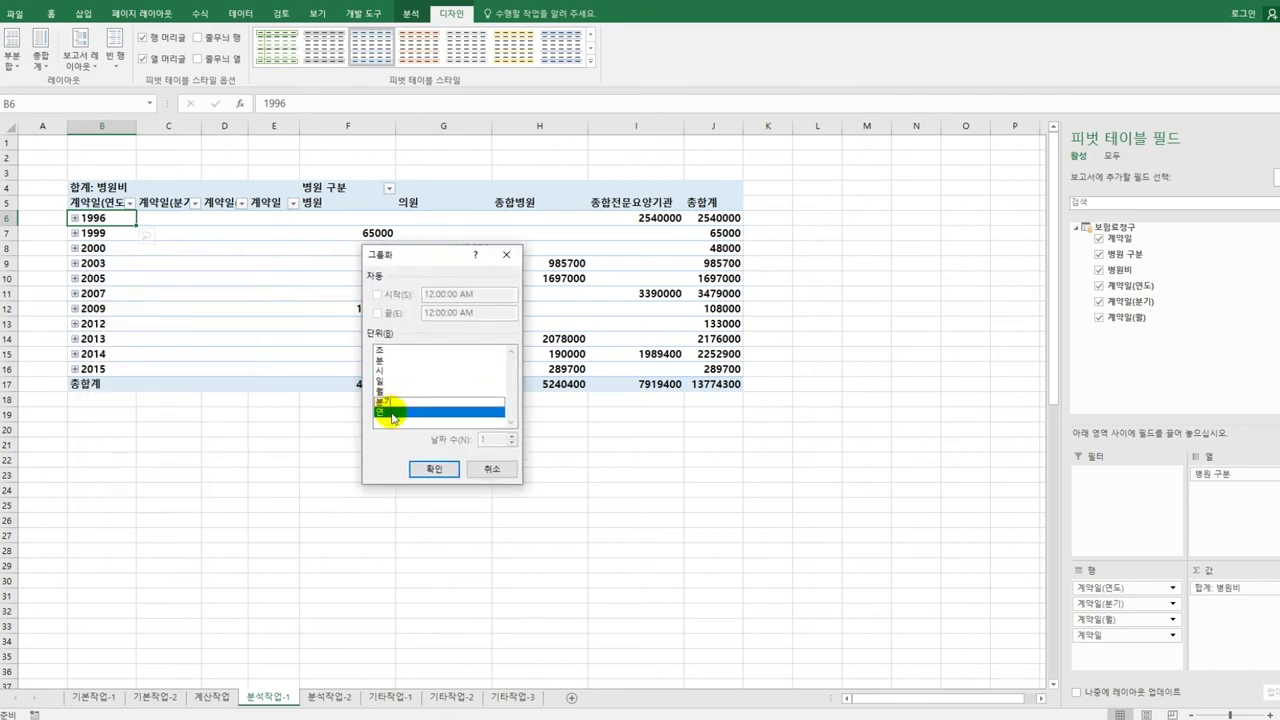
pyautogui.click(432, 470)
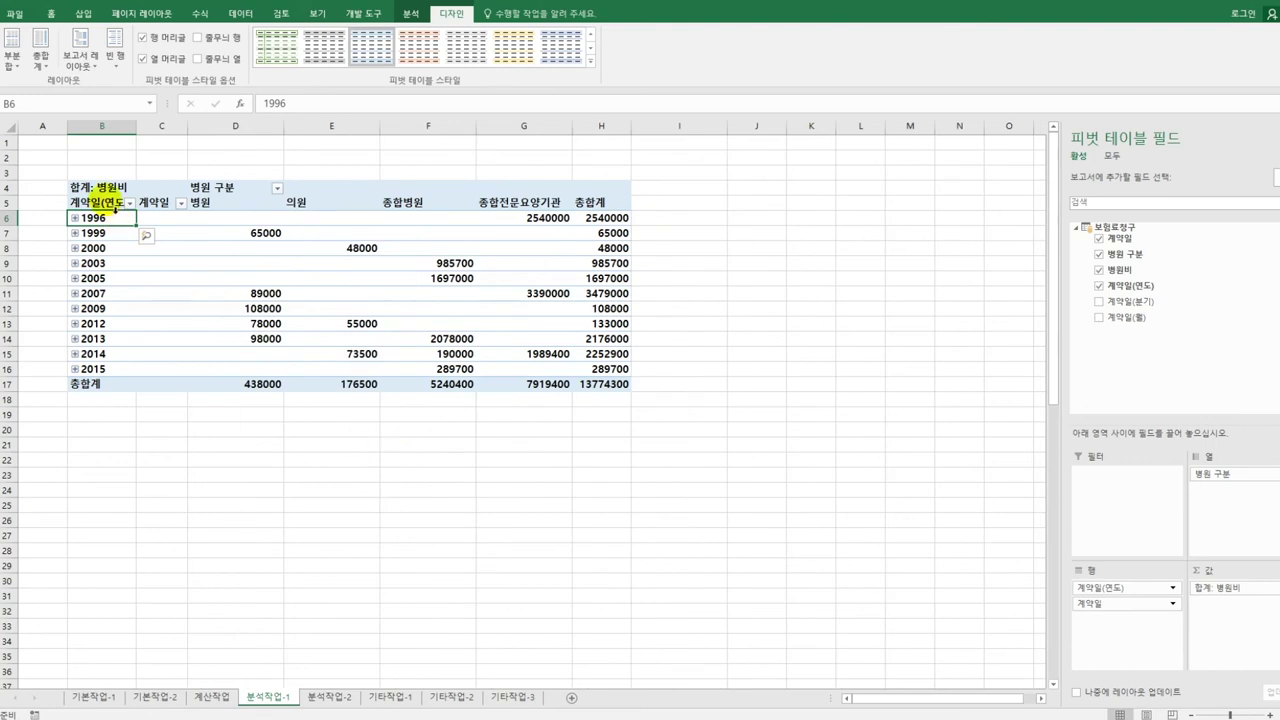
# Format the 합계: 병원비 value field as a number with a thousands separator and 0 decimal places.
pyautogui.click(110, 190)
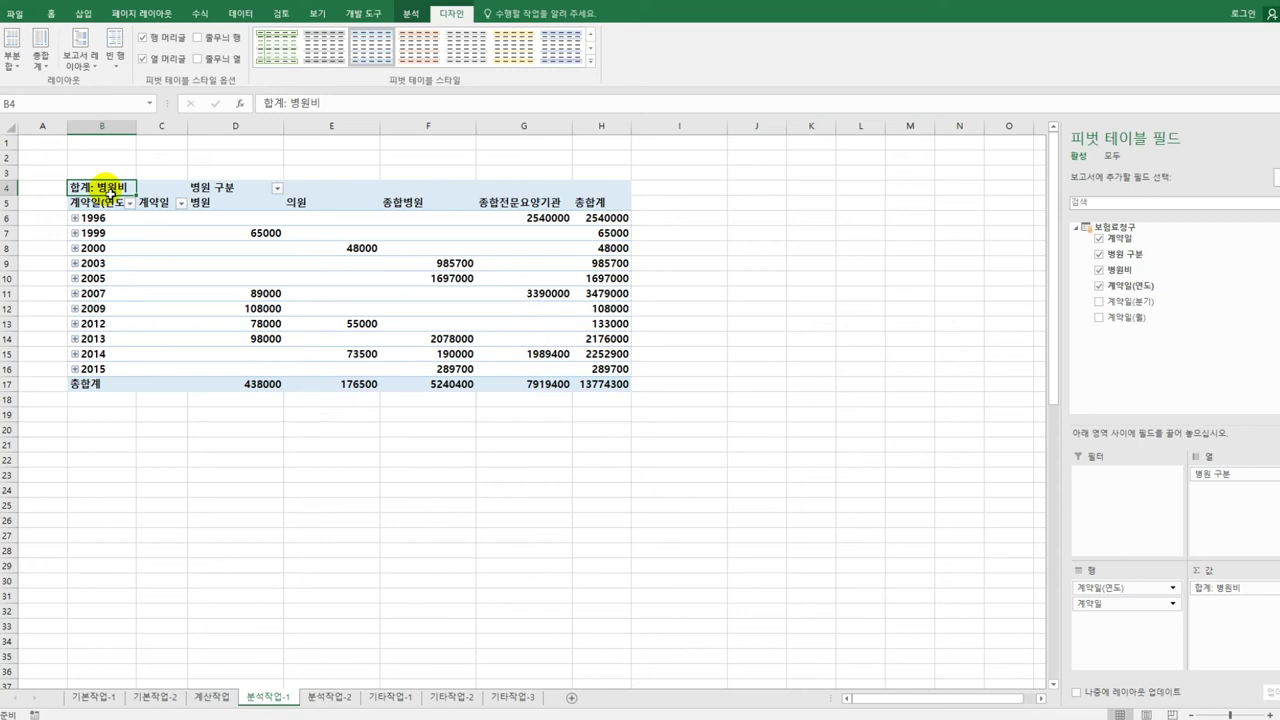
pyautogui.rightClick(115, 189)
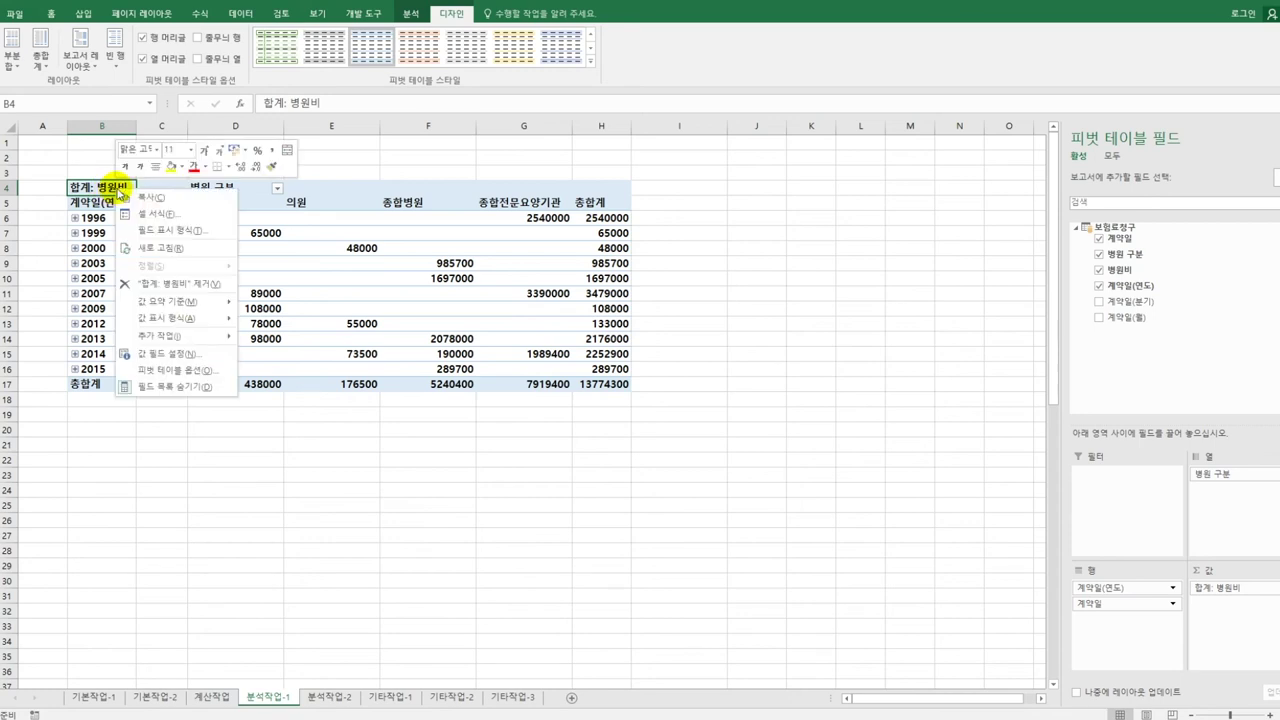
pyautogui.click(189, 354)
pyautogui.moveTo(240, 240); pyautogui.dragTo(709, 176)
pyautogui.click(575, 390)
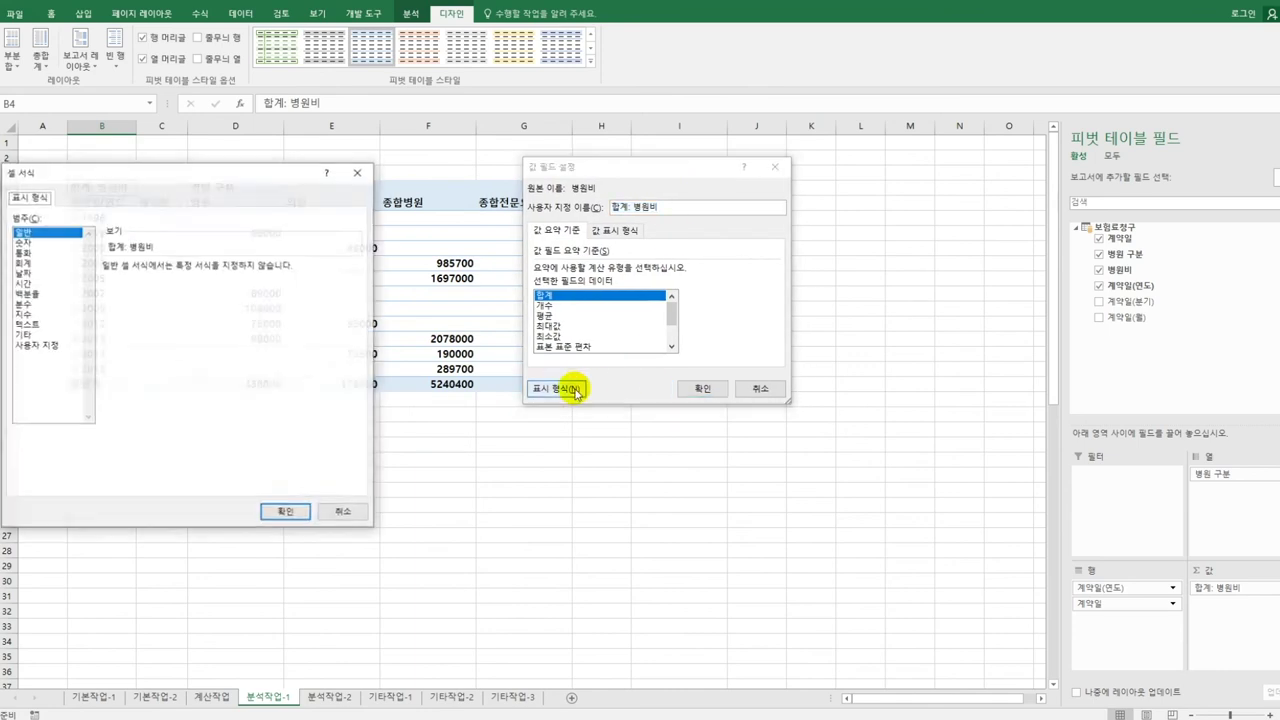
pyautogui.moveTo(167, 181); pyautogui.dragTo(300, 188)
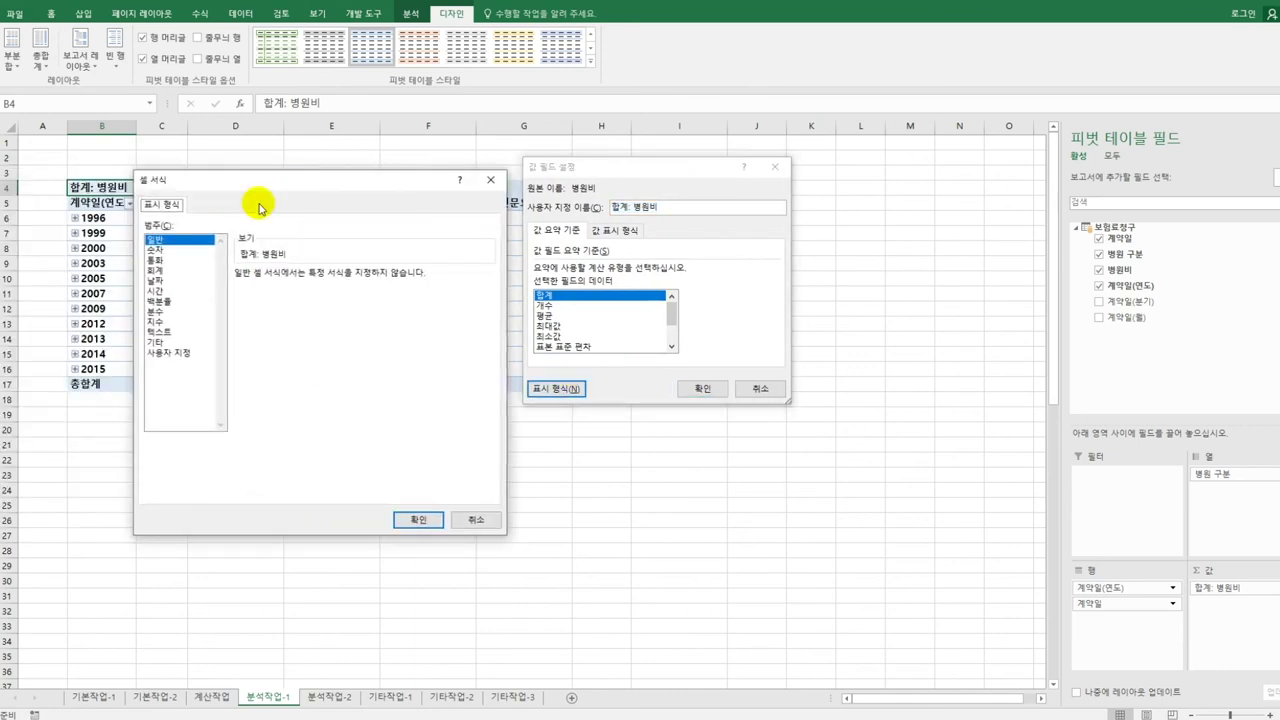
pyautogui.click(178, 249)
pyautogui.click(258, 295)
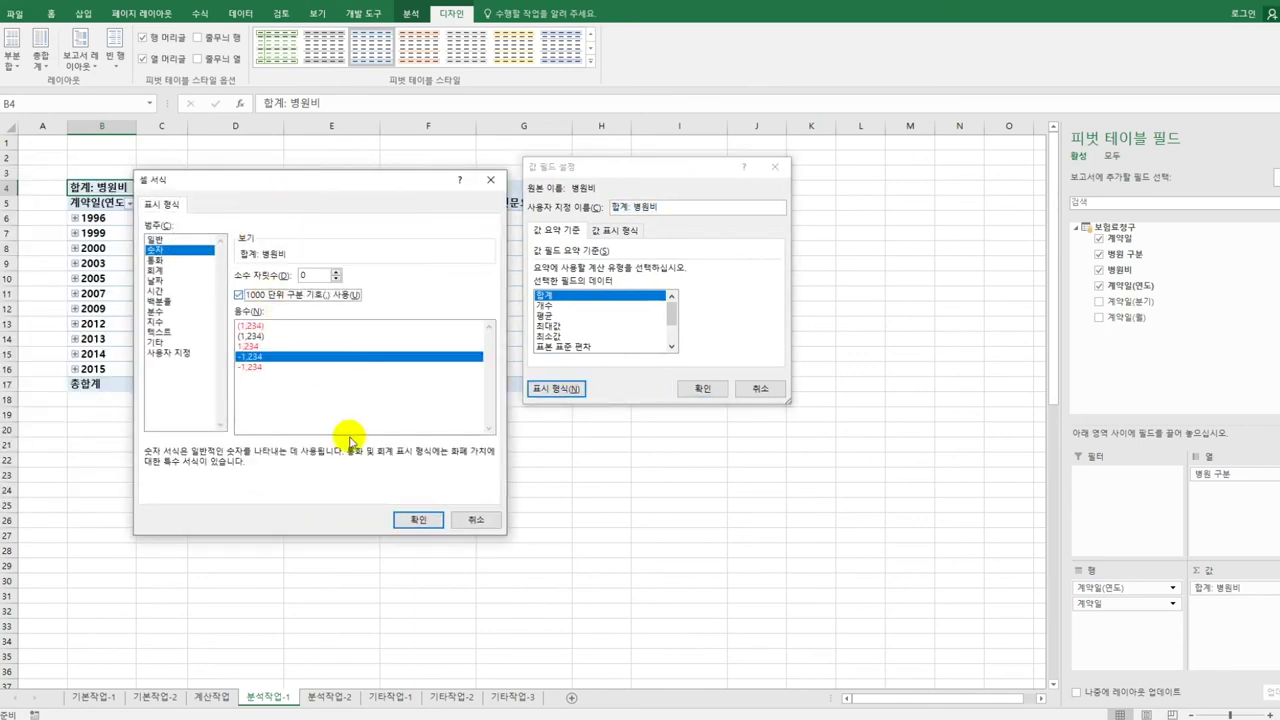
pyautogui.click(416, 520)
pyautogui.click(700, 390)
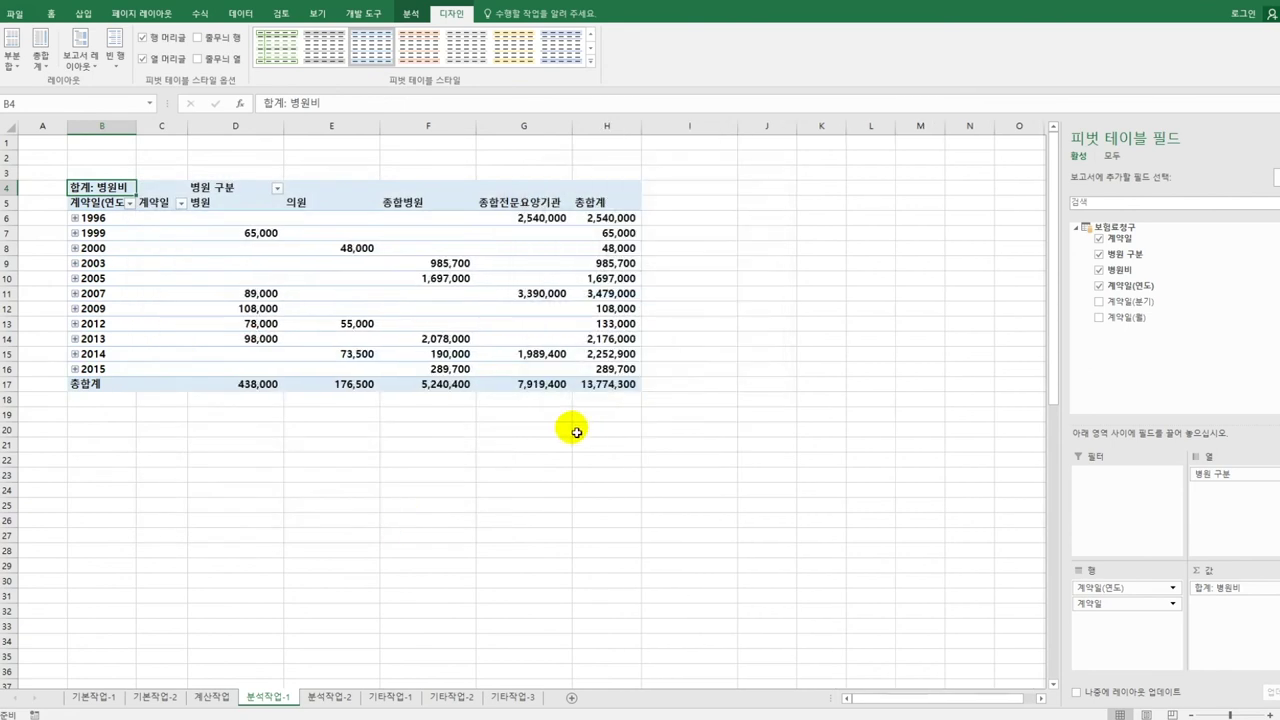
# Apply the light blue pivot style with full cell borders from the fourth row of light styles, and turn on banded rows.
pyautogui.click(589, 62)
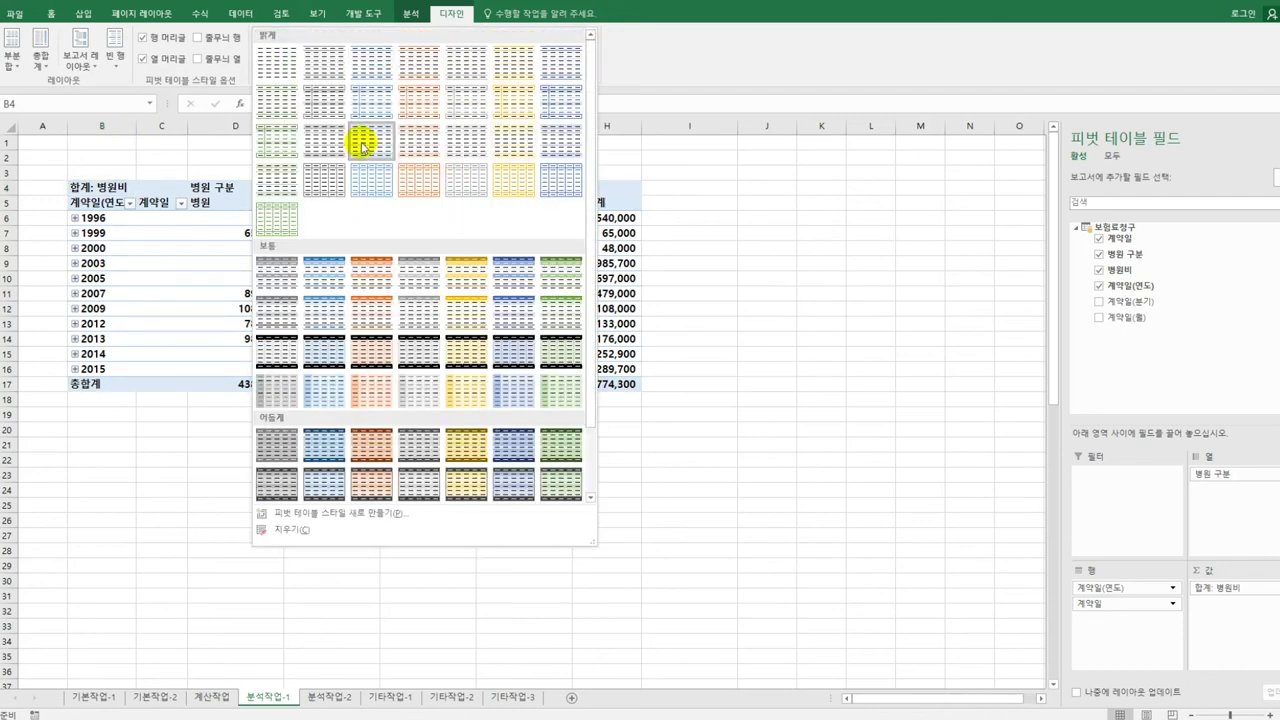
pyautogui.click(376, 192)
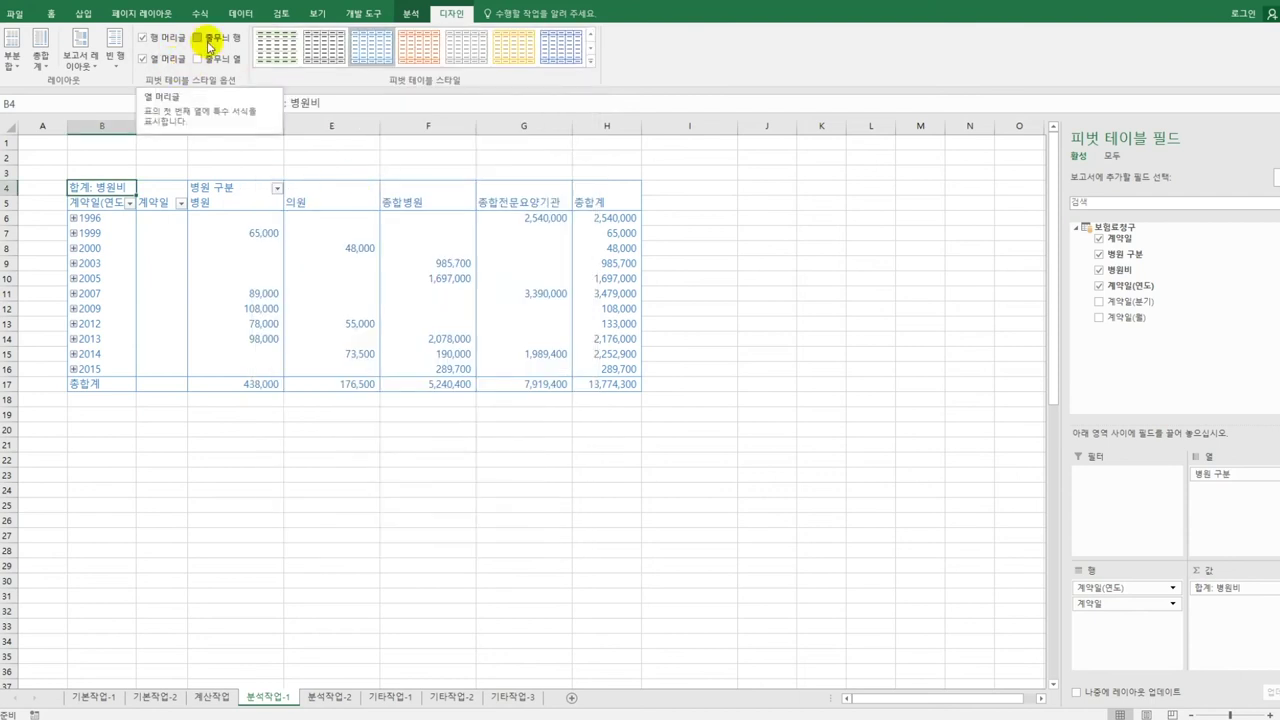
pyautogui.click(210, 46)
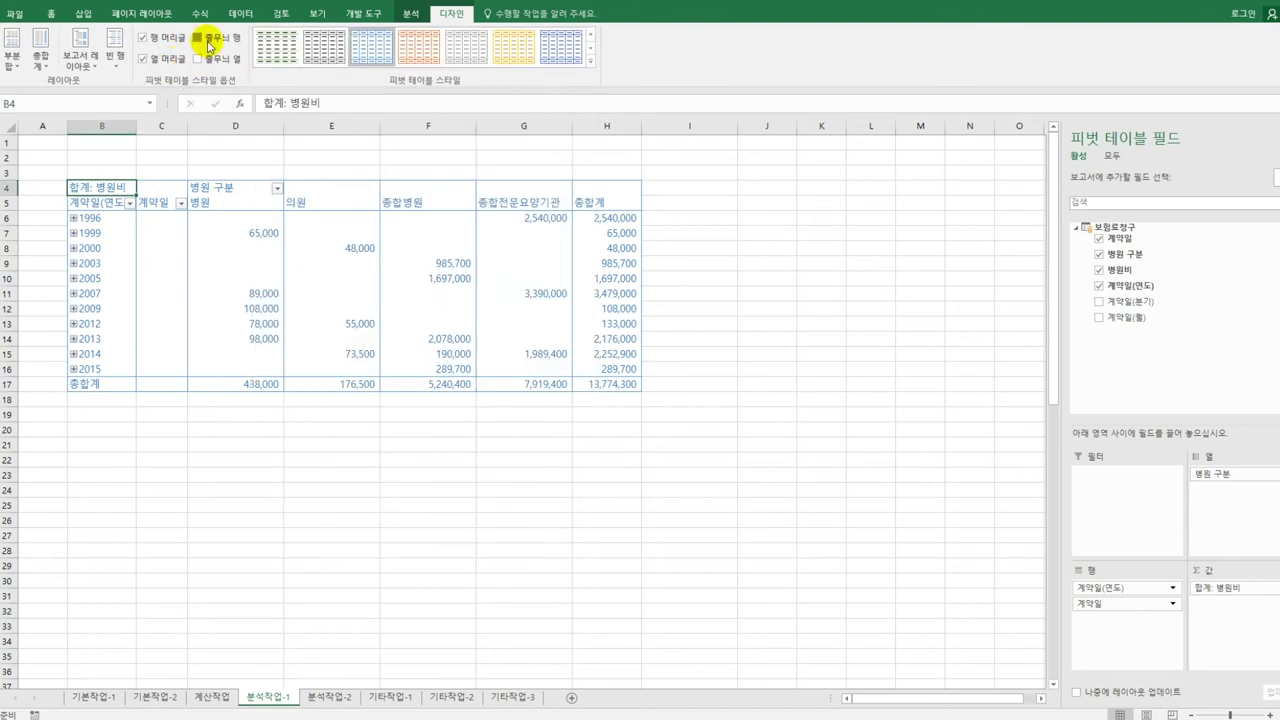
# Set the pivot table options to merge and center cells with labels and to show * in empty cells.
pyautogui.click(265, 220)
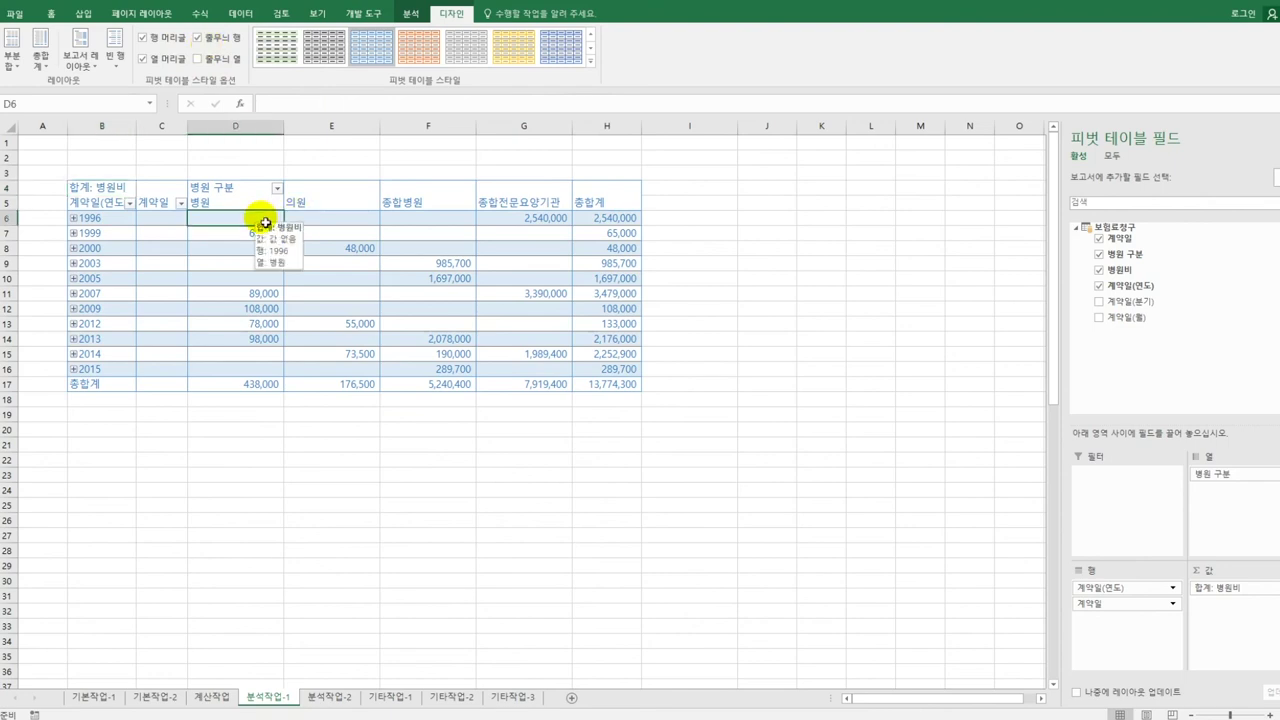
pyautogui.click(405, 17)
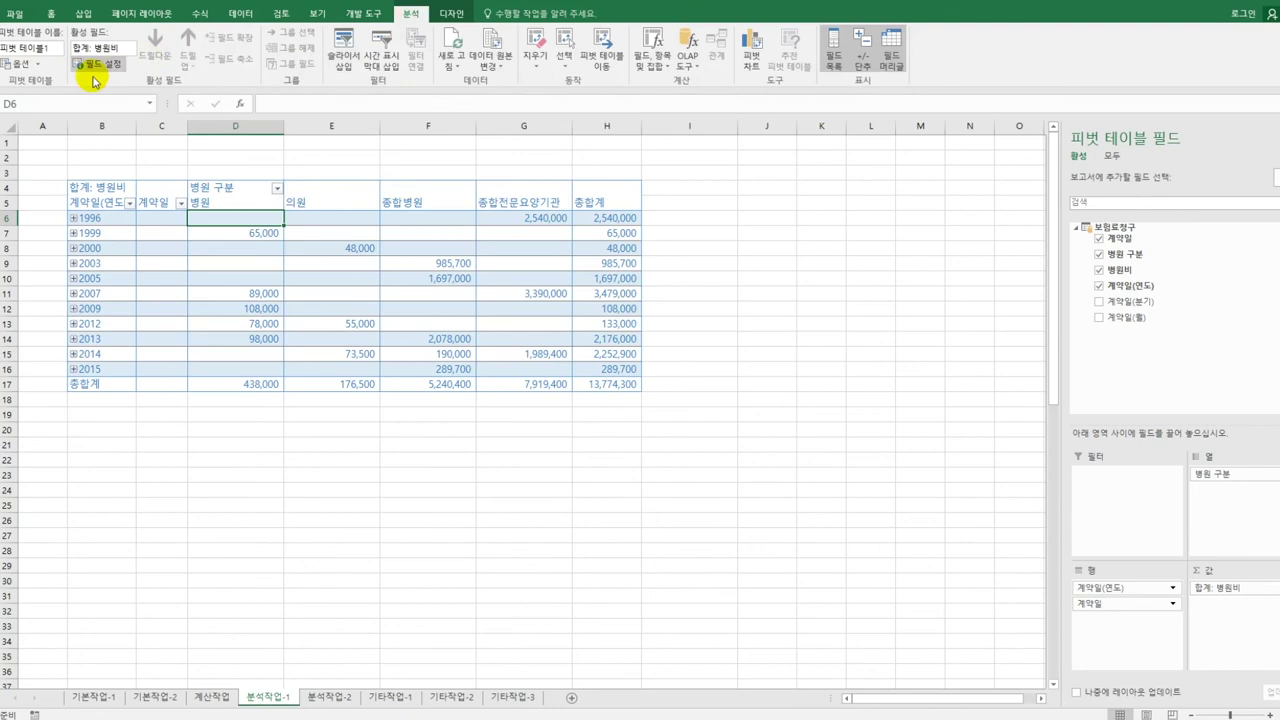
pyautogui.click(19, 63)
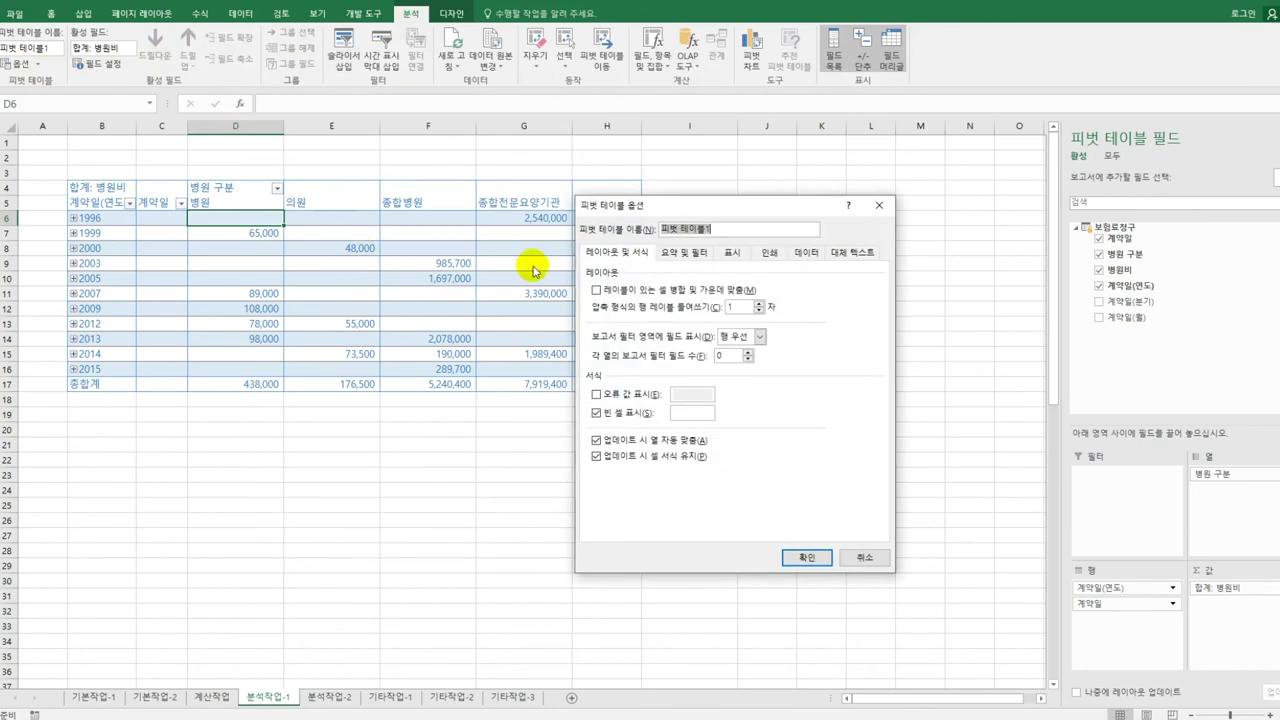
pyautogui.click(640, 291)
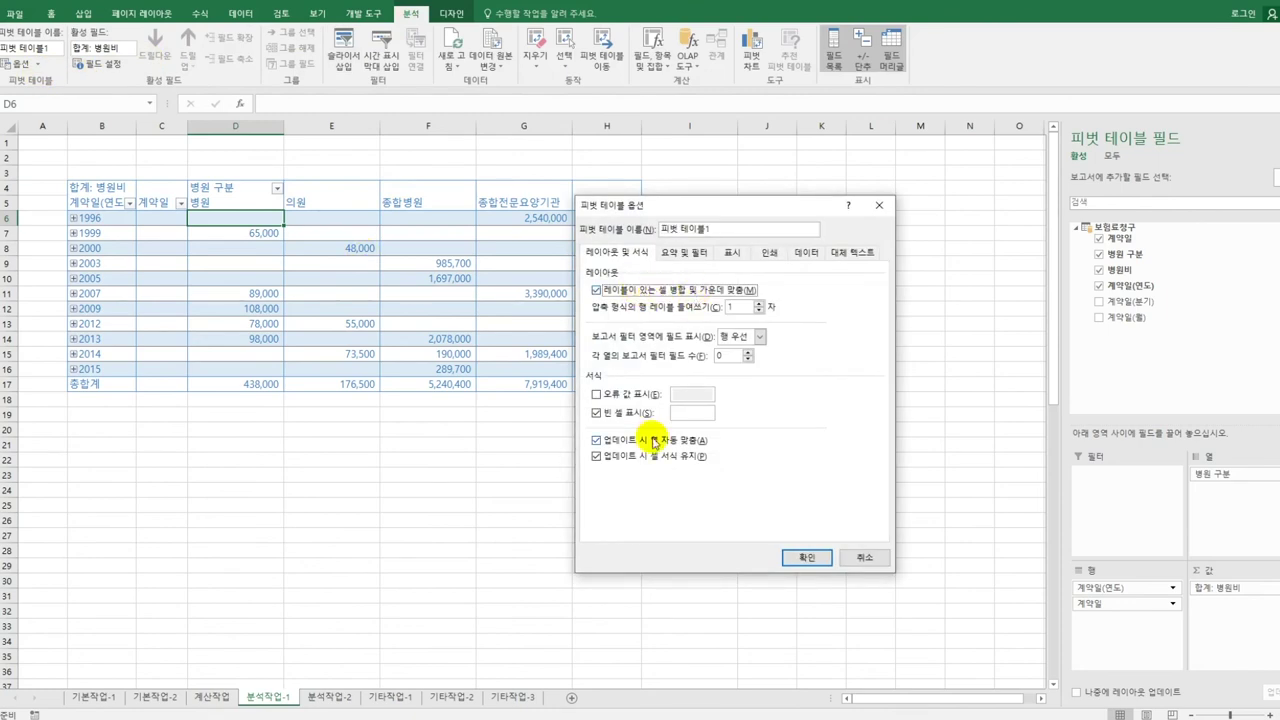
pyautogui.click(693, 416)
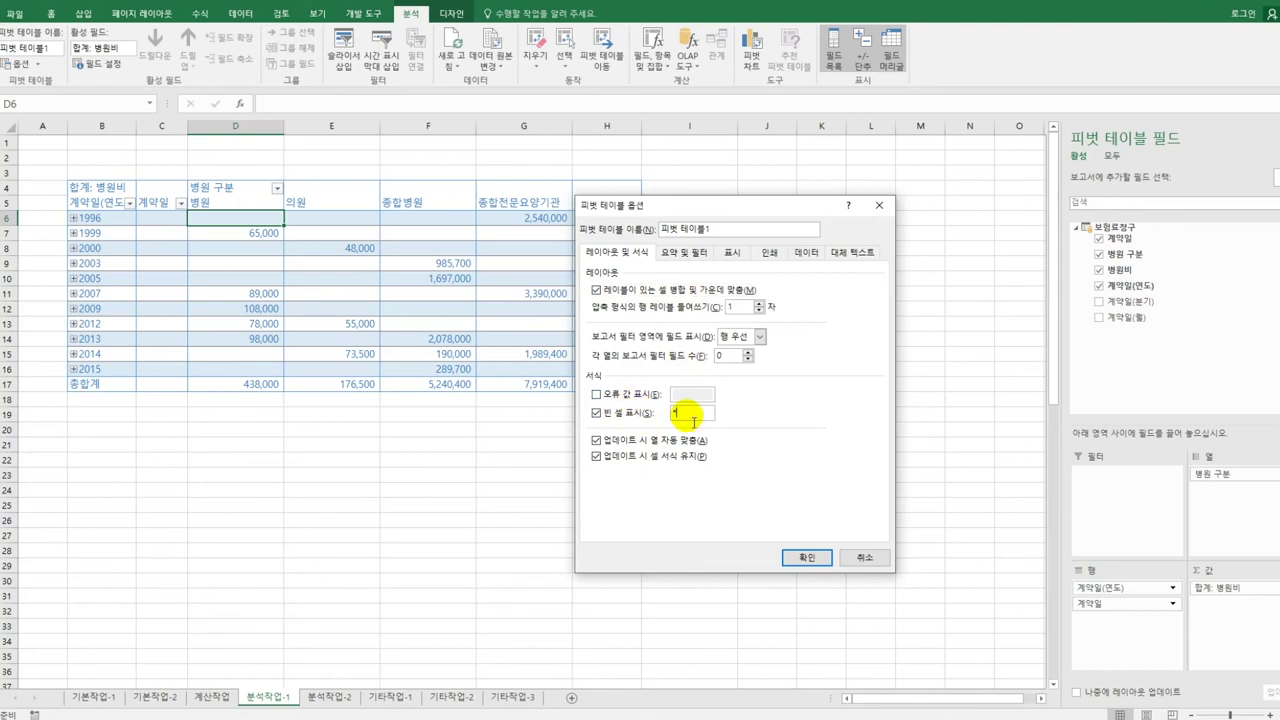
pyautogui.click(790, 557)
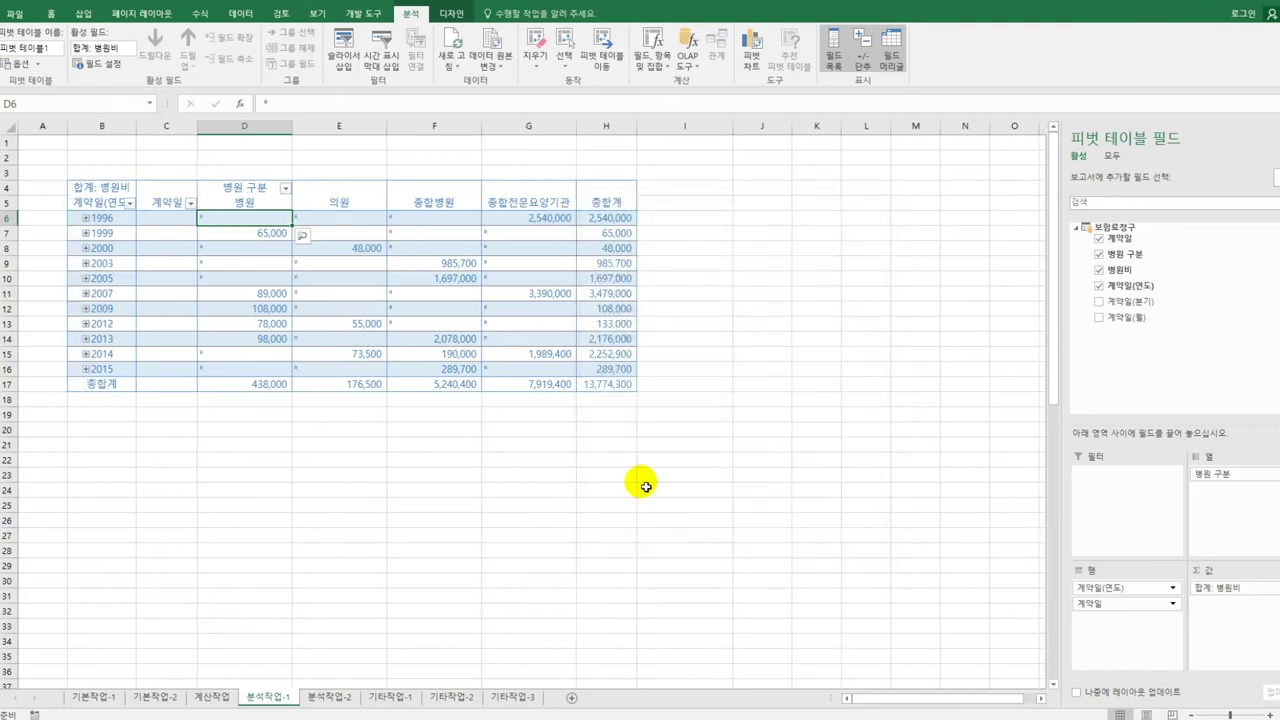
pyautogui.click(728, 480)
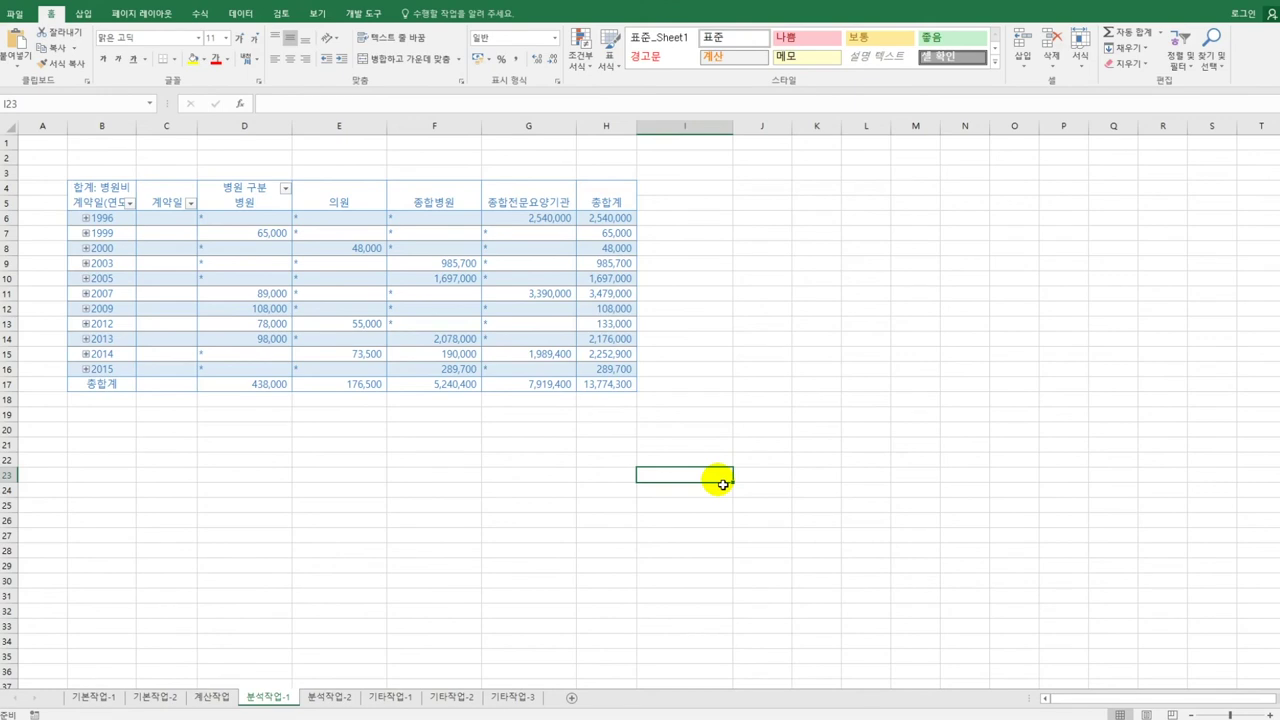
# On sheet 분석작업-2, start removing duplicates from the 표1 data.
pyautogui.click(322, 697)
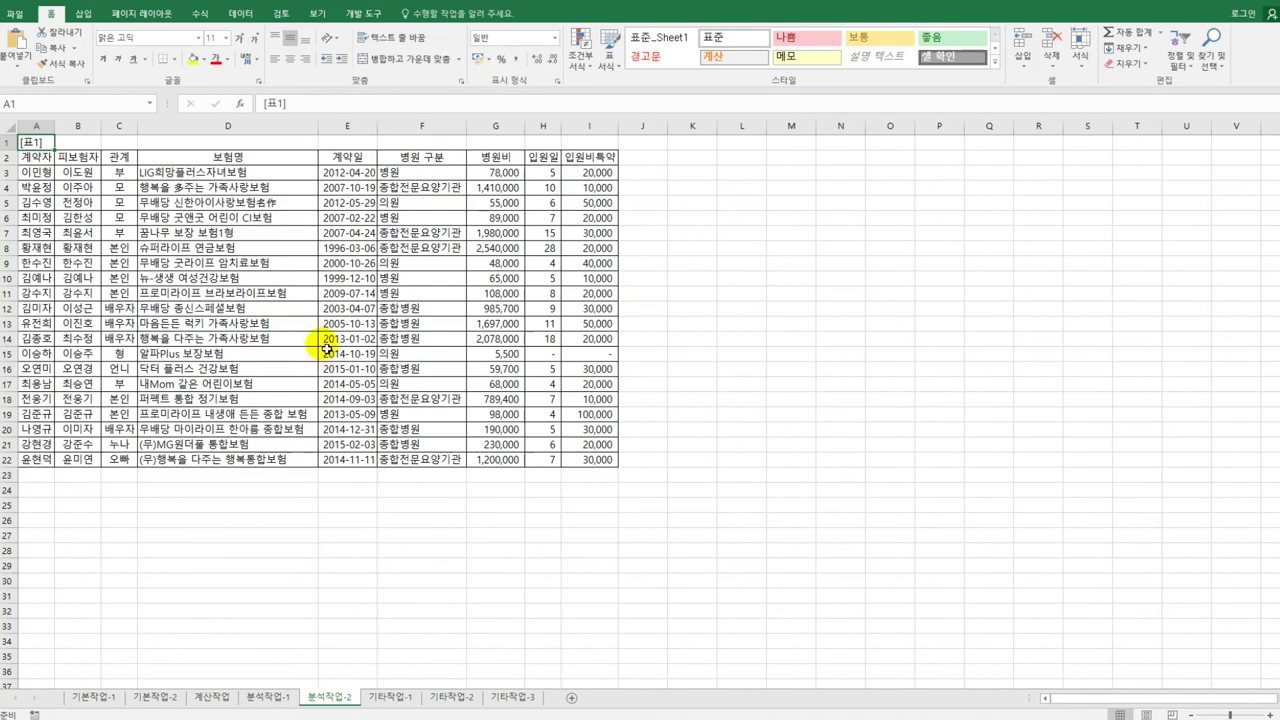
pyautogui.click(289, 268)
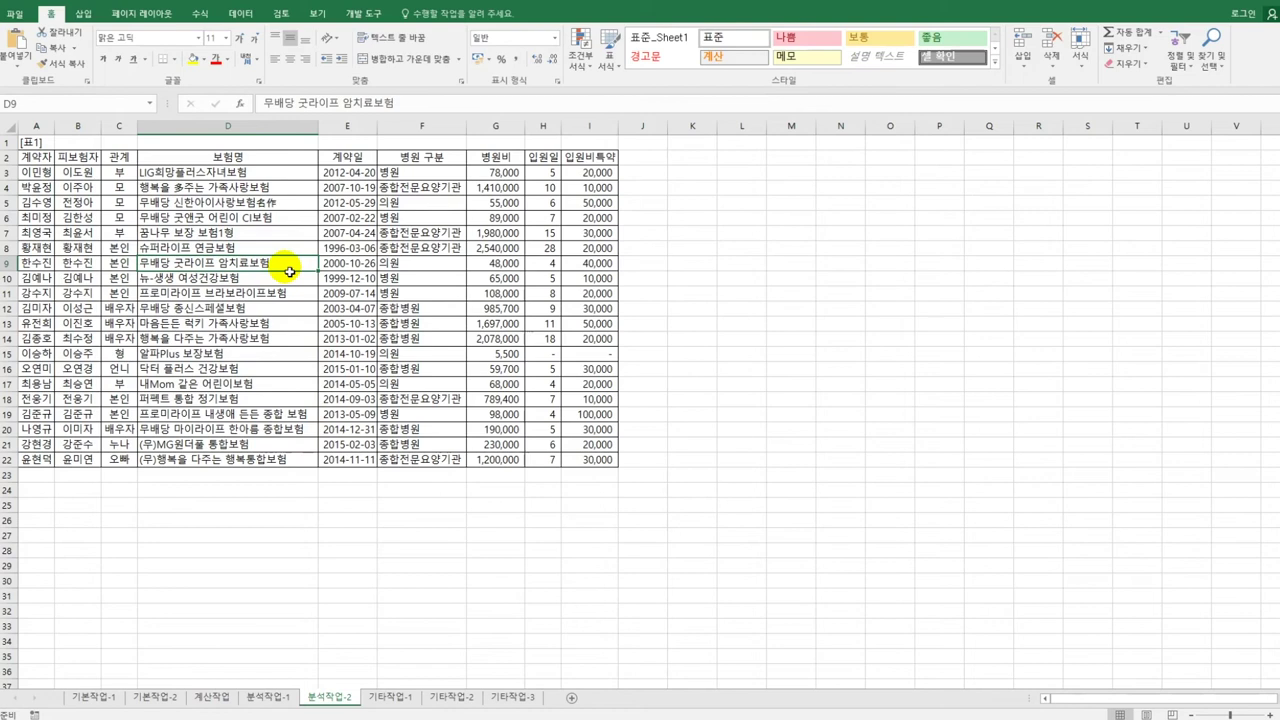
pyautogui.click(240, 14)
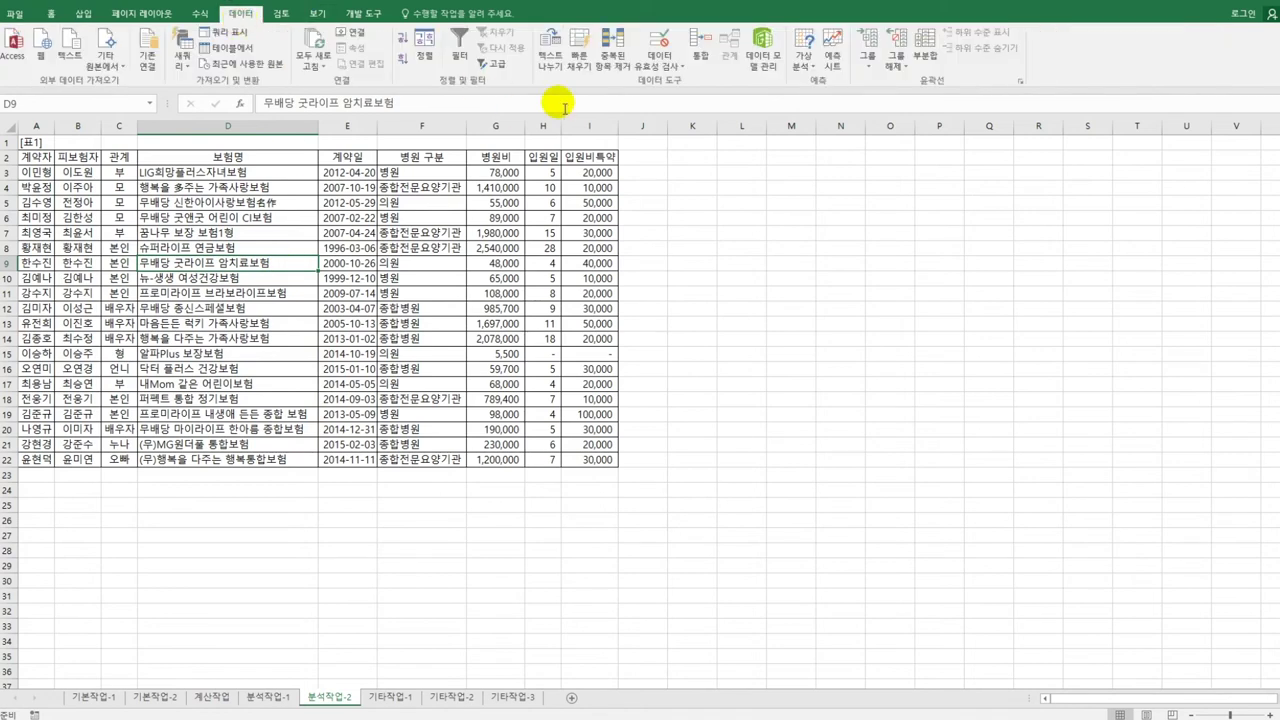
pyautogui.click(611, 47)
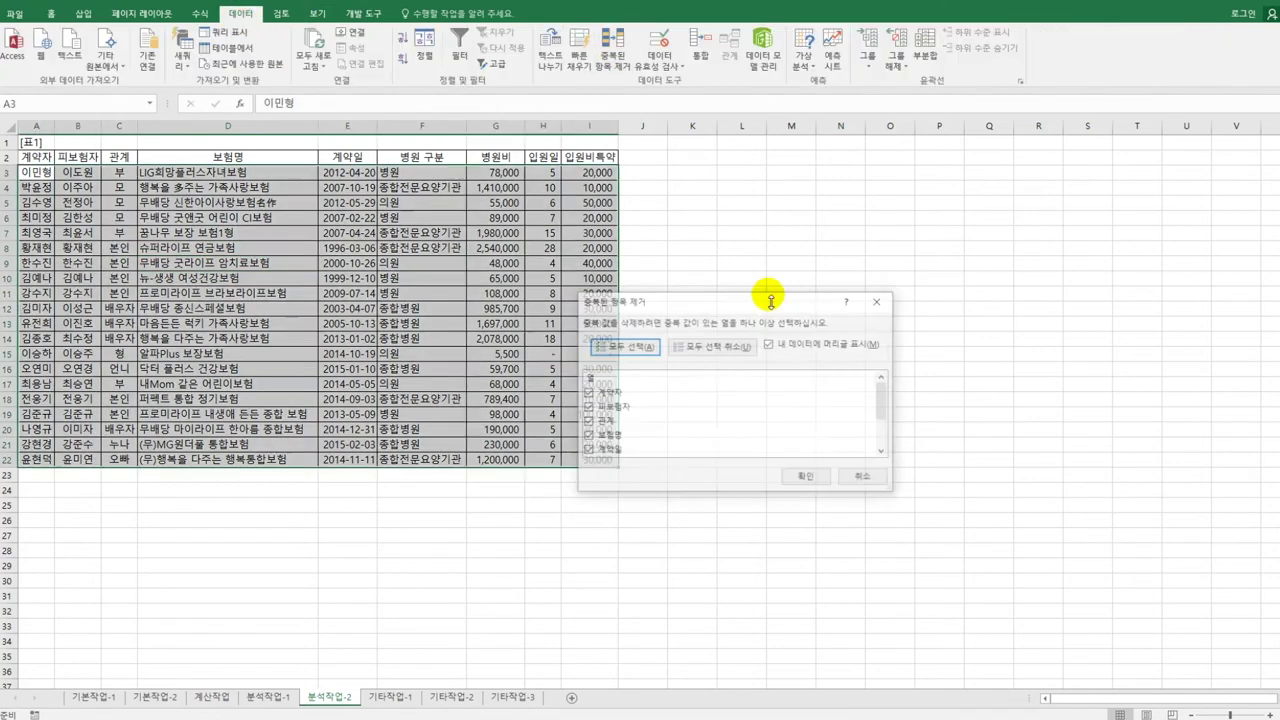
pyautogui.moveTo(771, 300); pyautogui.dragTo(849, 177)
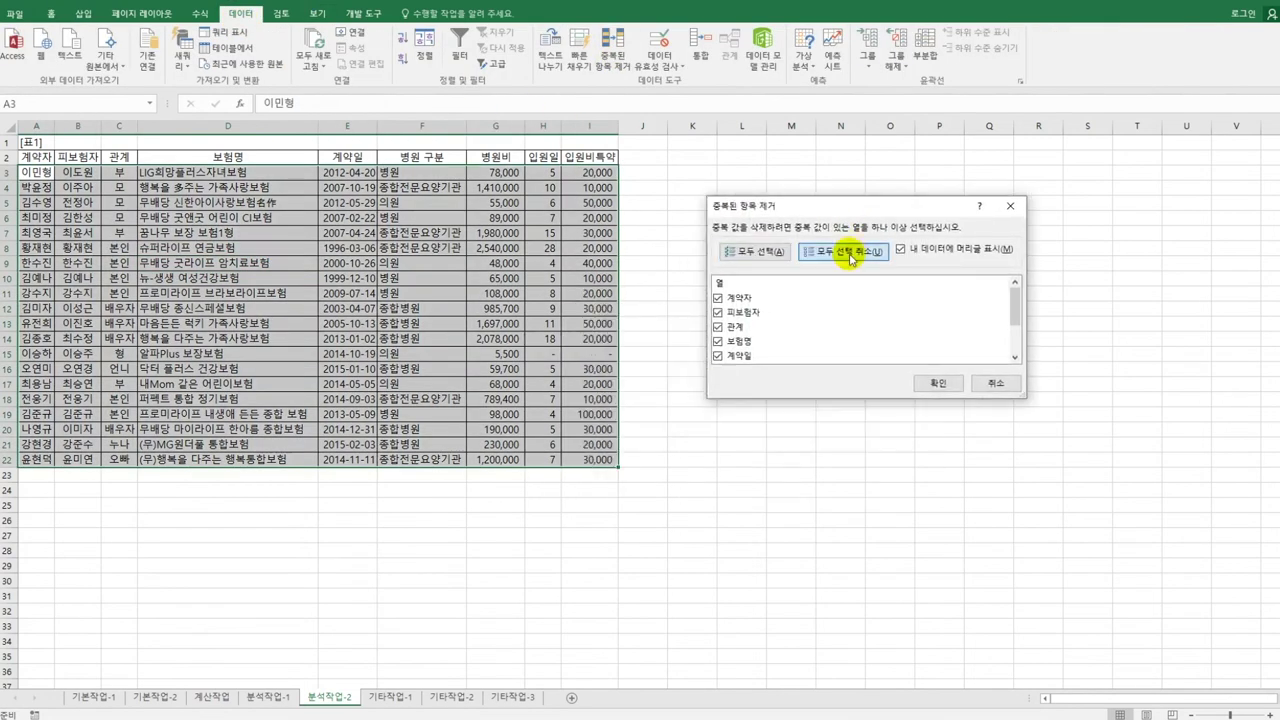
# Remove duplicate records from the table, comparing only the 관계 and 병원 구분 columns.
pyautogui.click(849, 253)
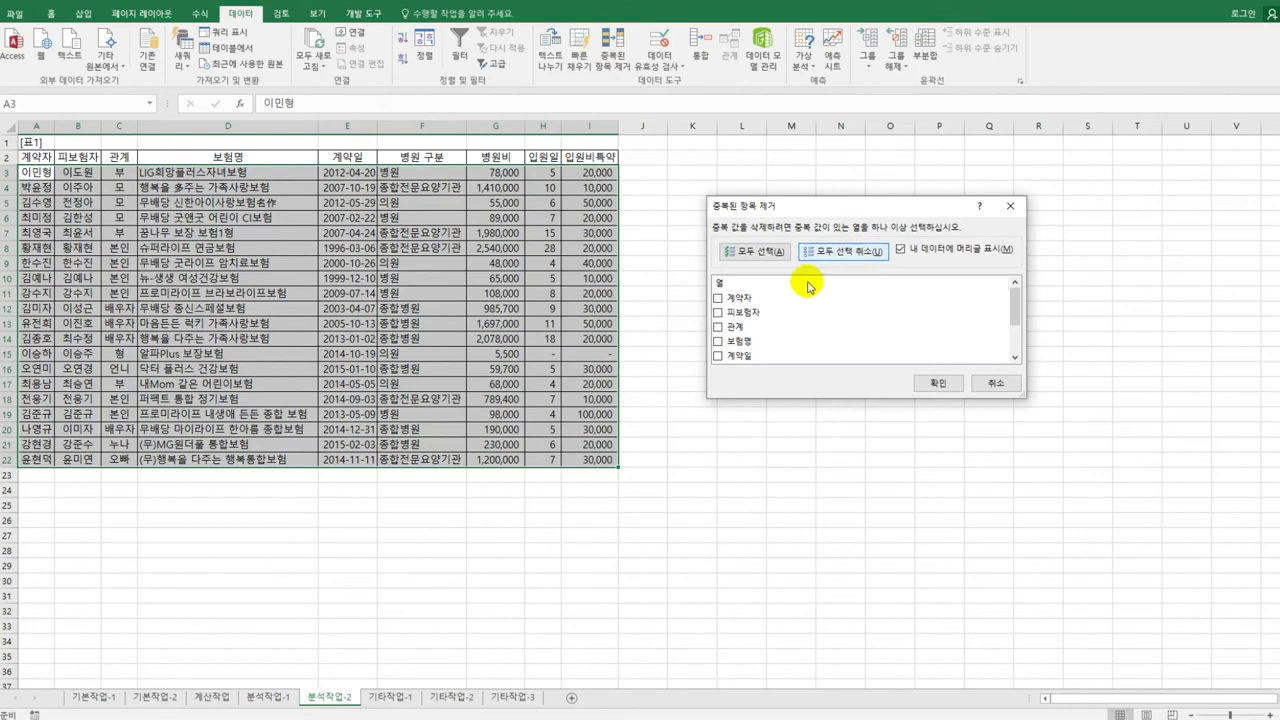
pyautogui.click(719, 327)
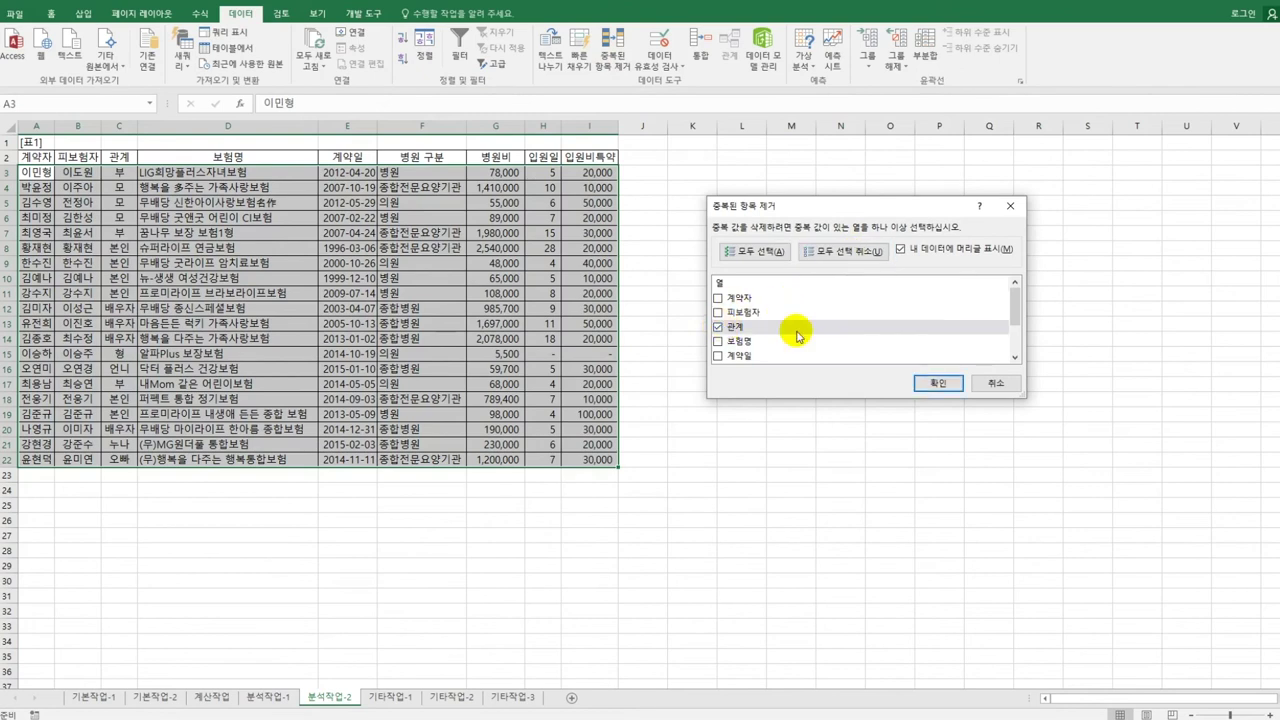
pyautogui.scroll(-2, 797, 330)
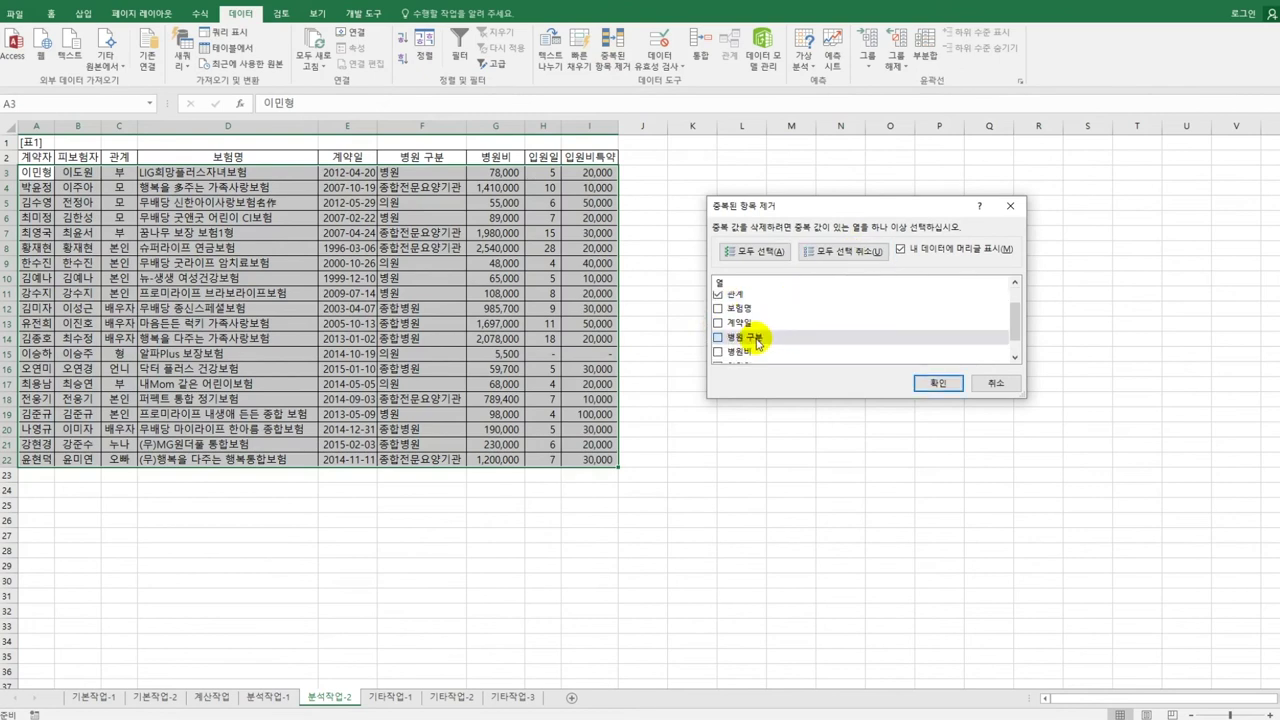
pyautogui.click(757, 340)
pyautogui.click(937, 384)
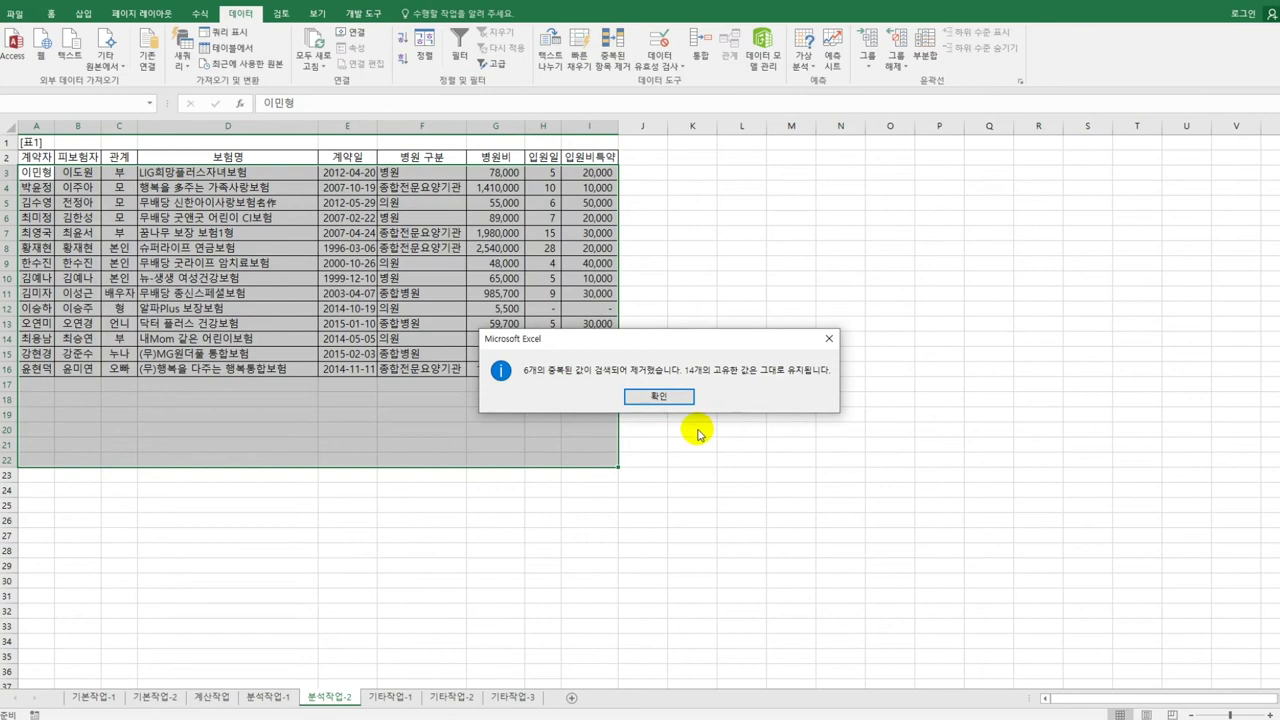
pyautogui.click(655, 398)
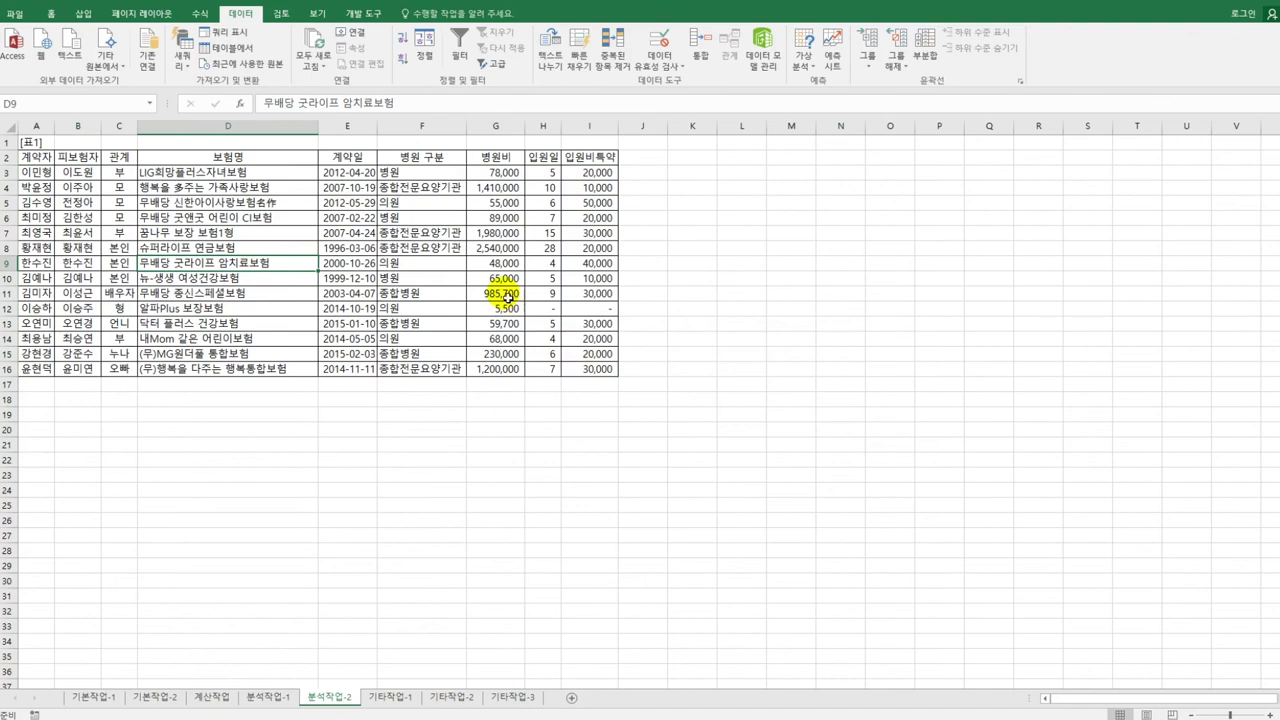
# Highlight duplicate 입원일 values in H3:H16 with the conditional format 진한 노랑 텍스트가 있는 노랑 채우기.
pyautogui.moveTo(543, 172); pyautogui.dragTo(549, 369)
pyautogui.click(51, 14)
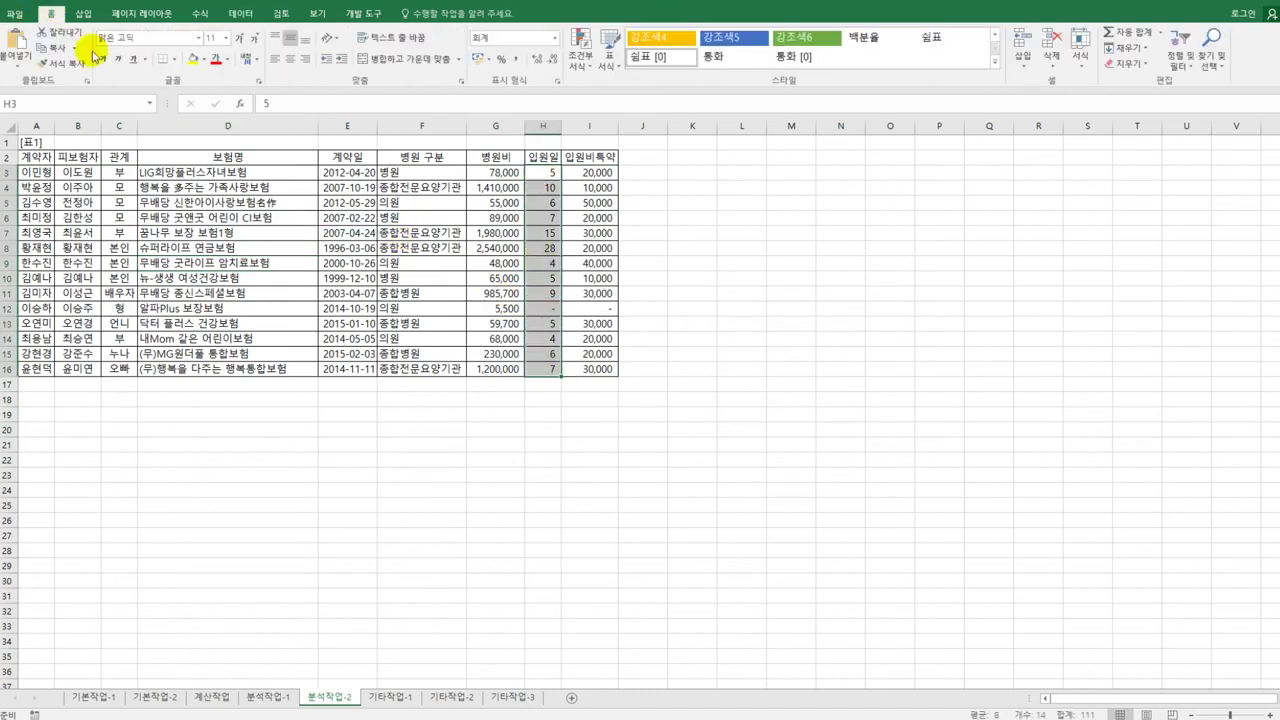
pyautogui.click(575, 67)
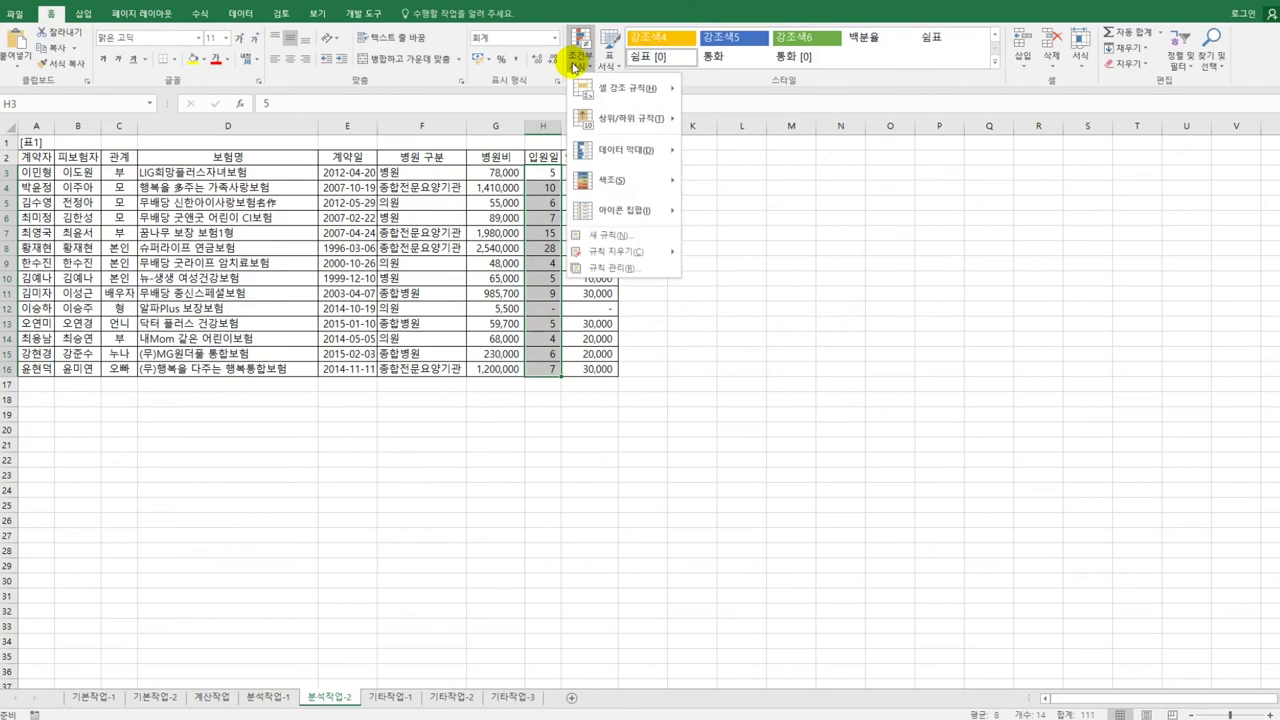
pyautogui.moveTo(610, 88)
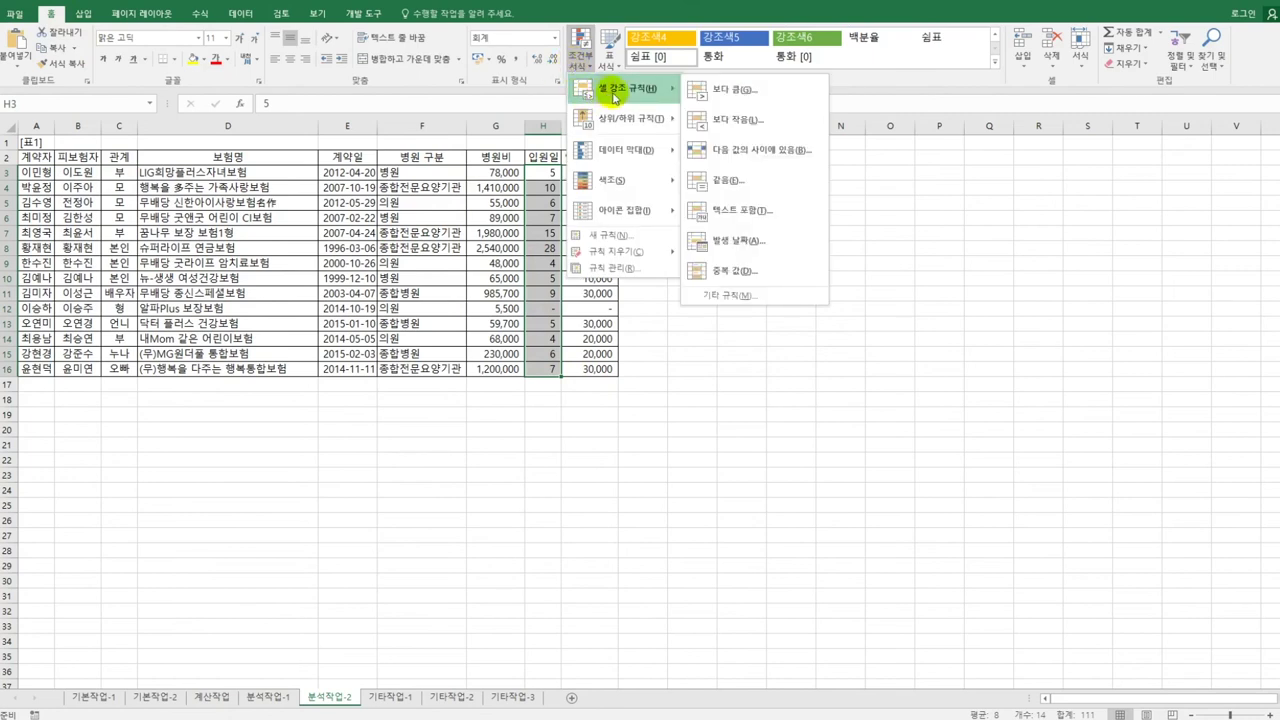
pyautogui.click(730, 271)
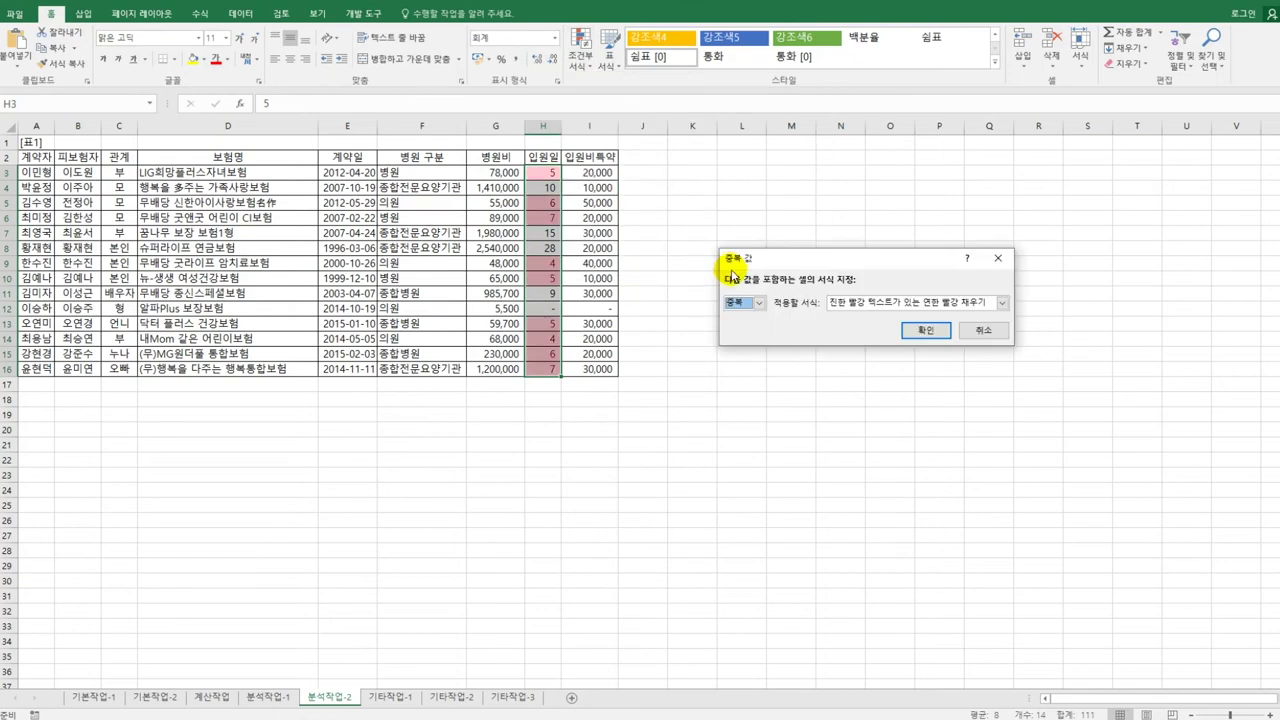
pyautogui.click(912, 302)
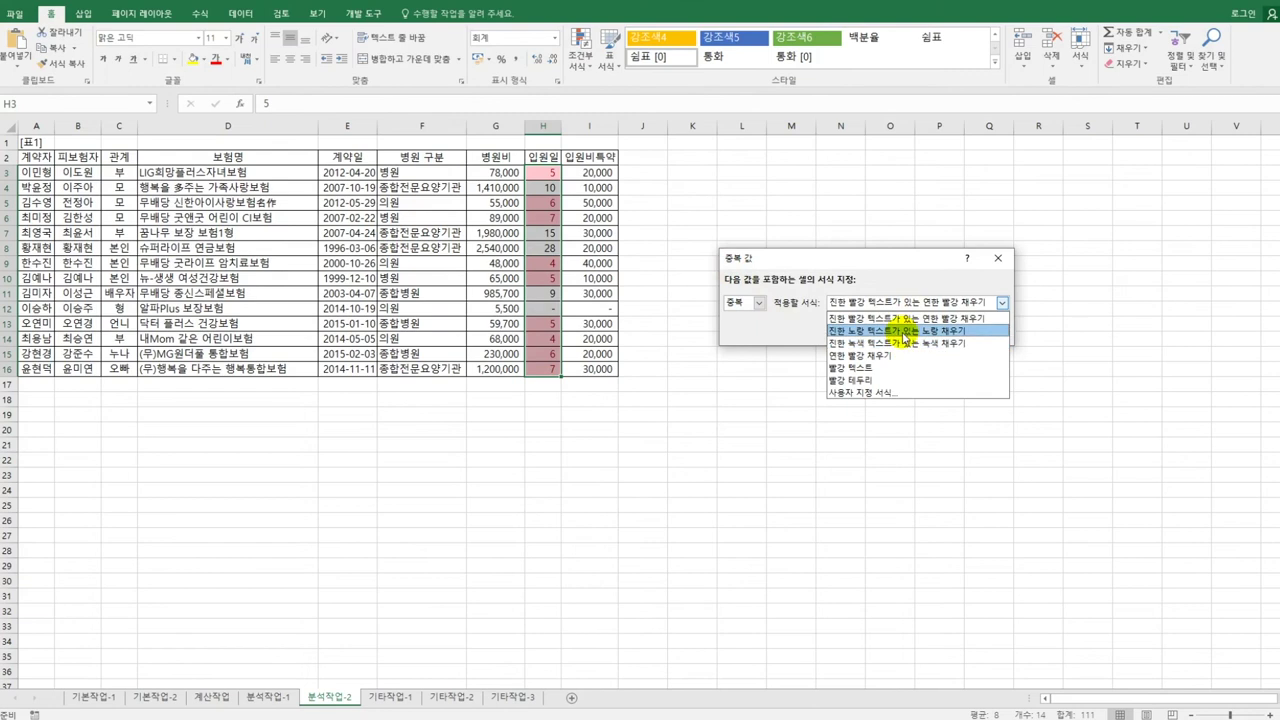
pyautogui.click(903, 331)
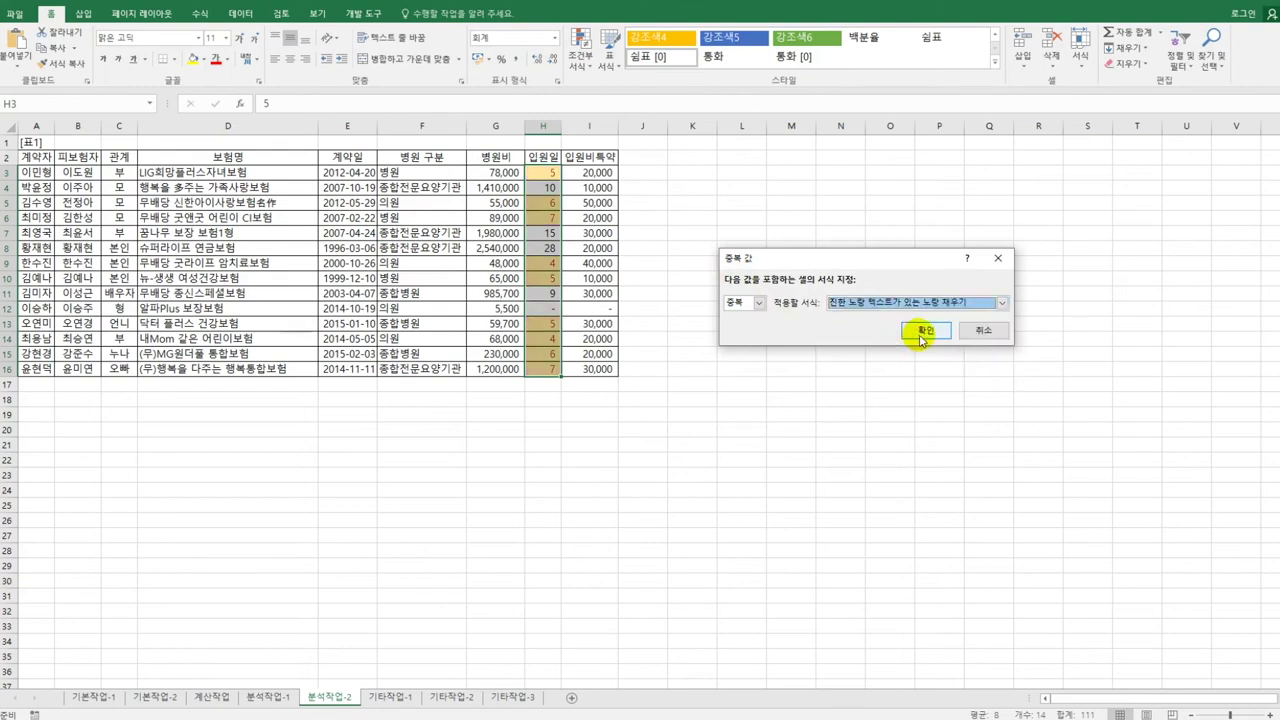
pyautogui.click(921, 336)
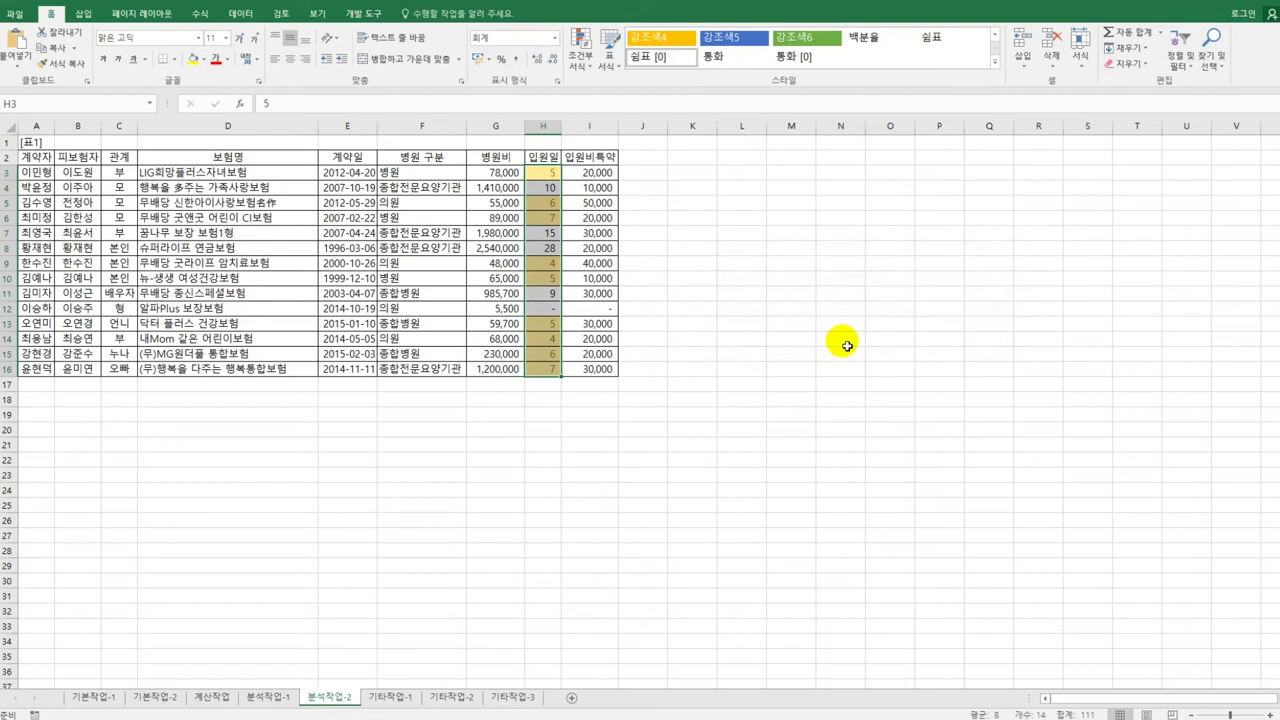
# Apply an auto filter to the table and filter the 입원일 column by the yellow cell colour.
pyautogui.click(550, 177)
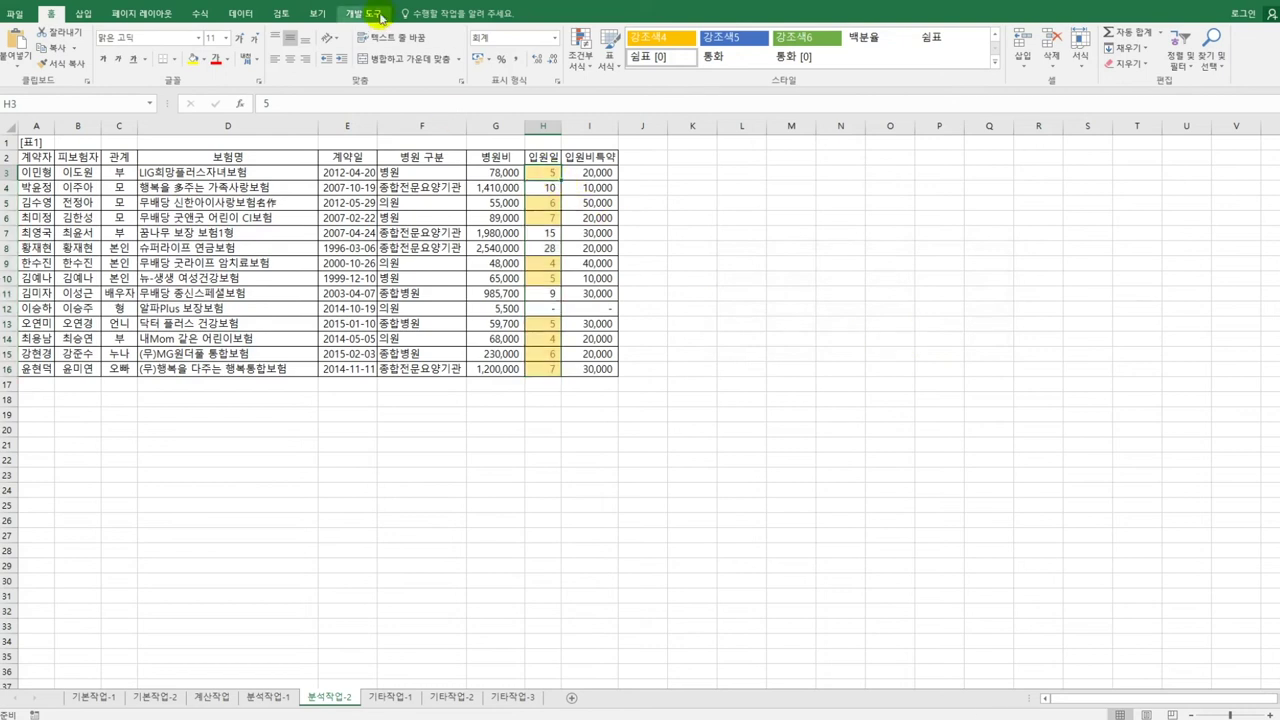
pyautogui.click(252, 15)
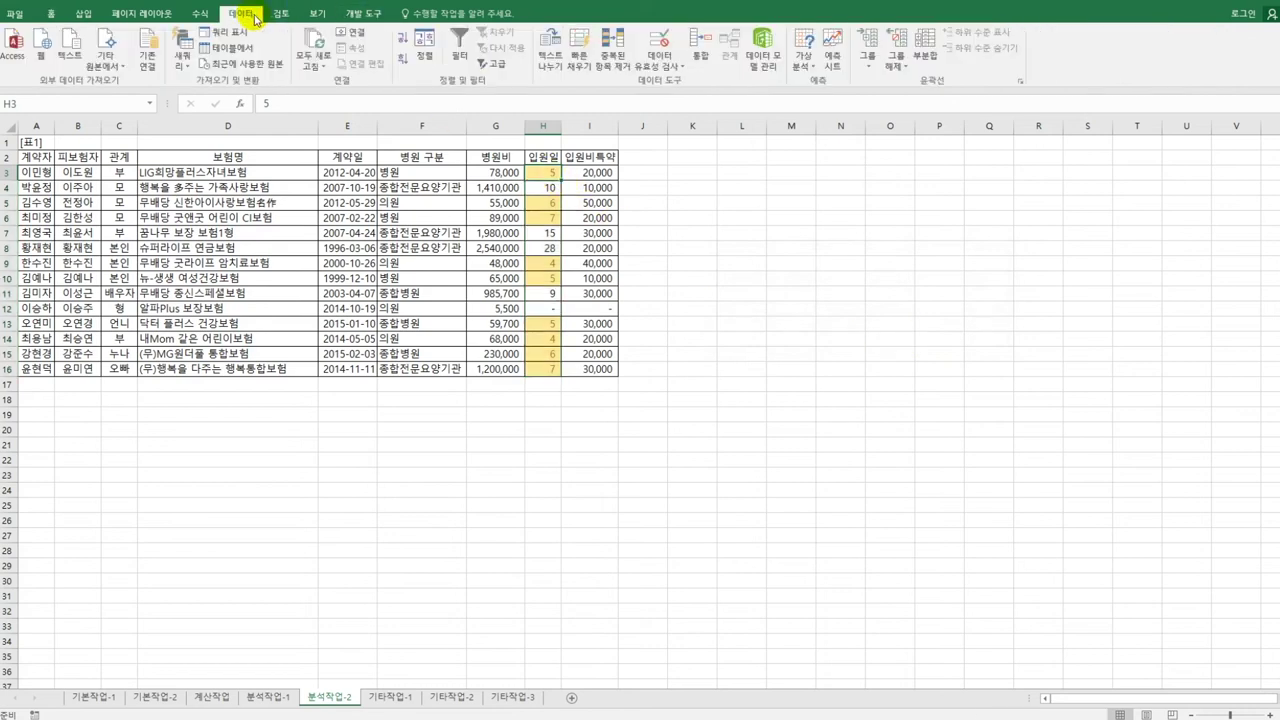
pyautogui.click(460, 60)
pyautogui.click(554, 158)
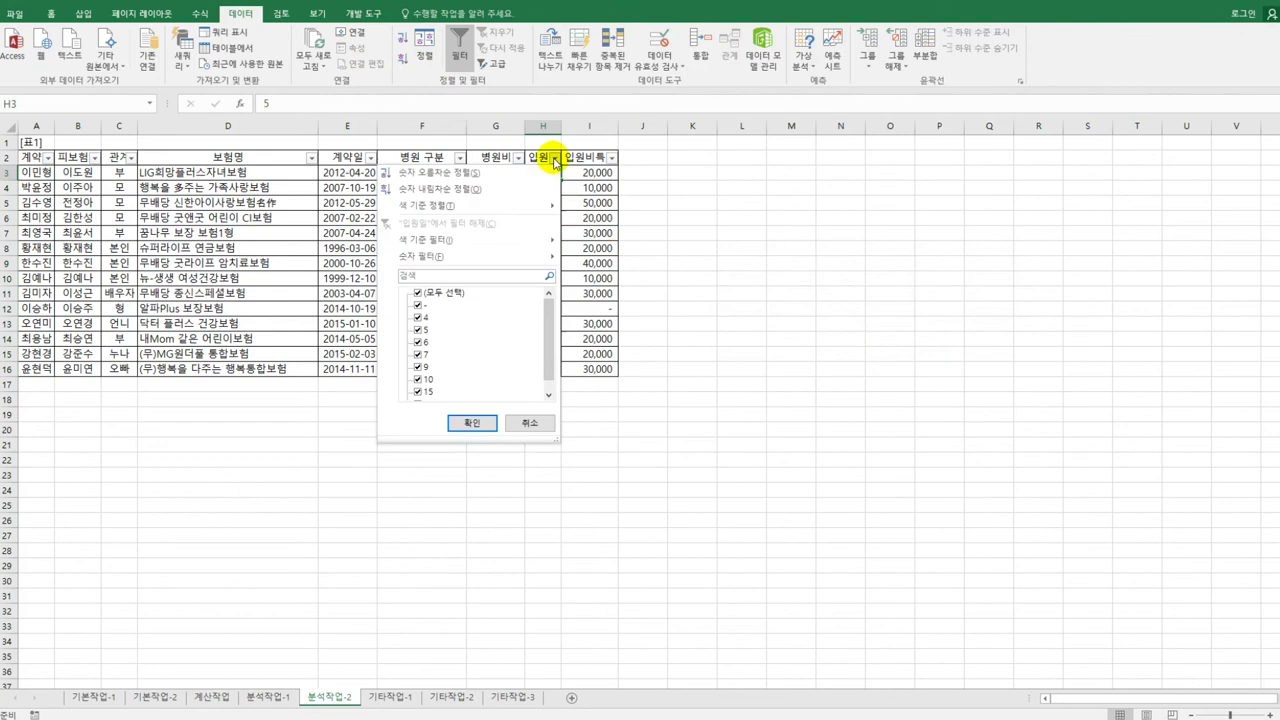
pyautogui.moveTo(503, 241)
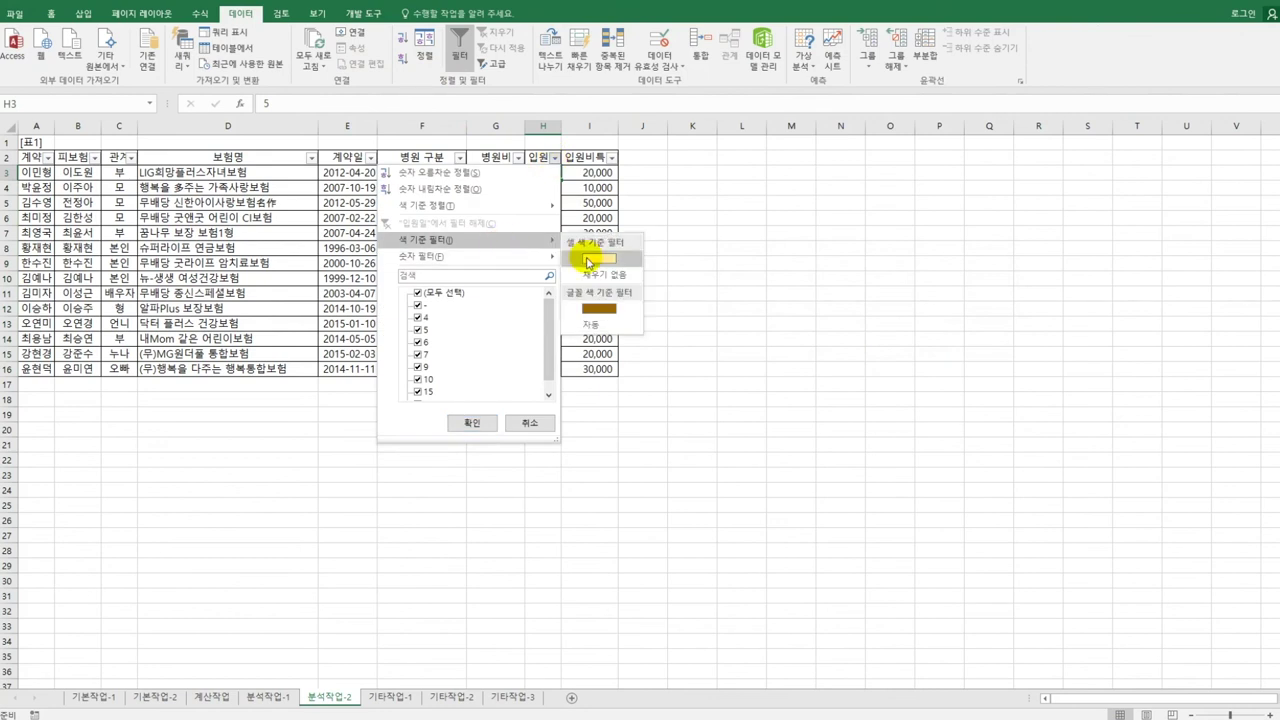
pyautogui.click(589, 260)
pyautogui.click(731, 280)
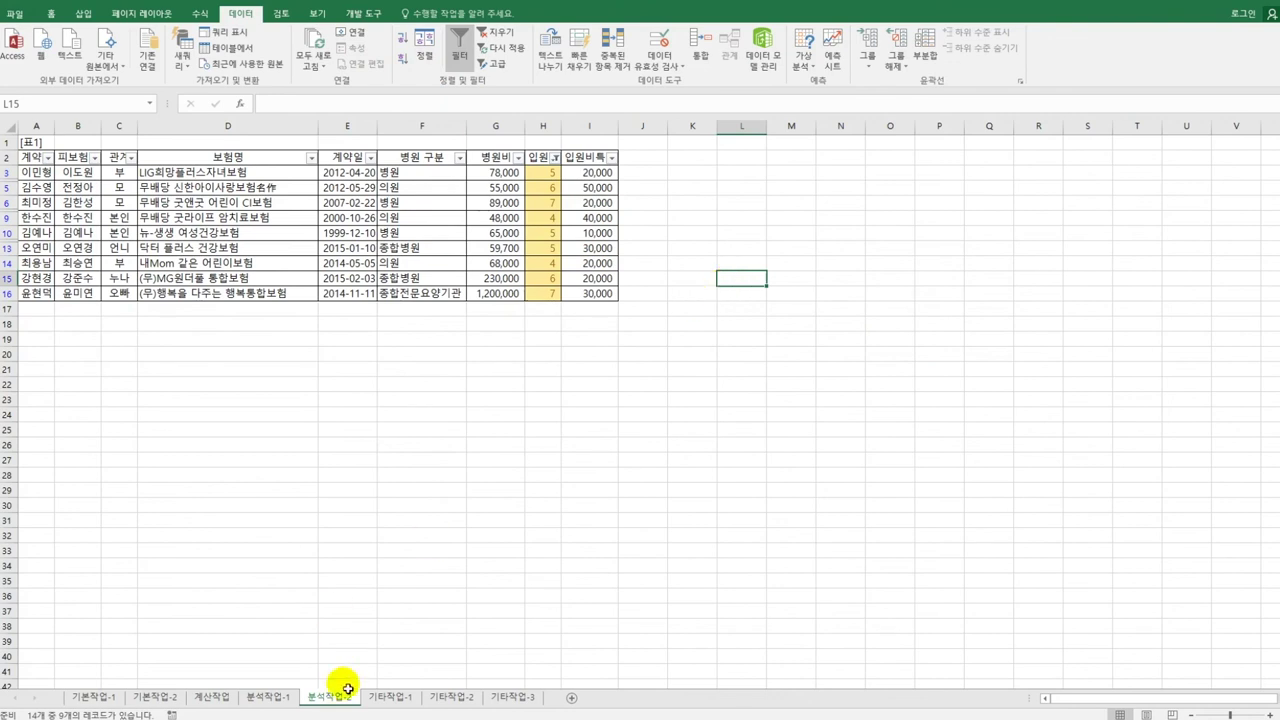
# On the 기타작업-1 sheet, change the chart type to stacked column (누적 세로 막대형).
pyautogui.click(390, 697)
pyautogui.click(472, 289)
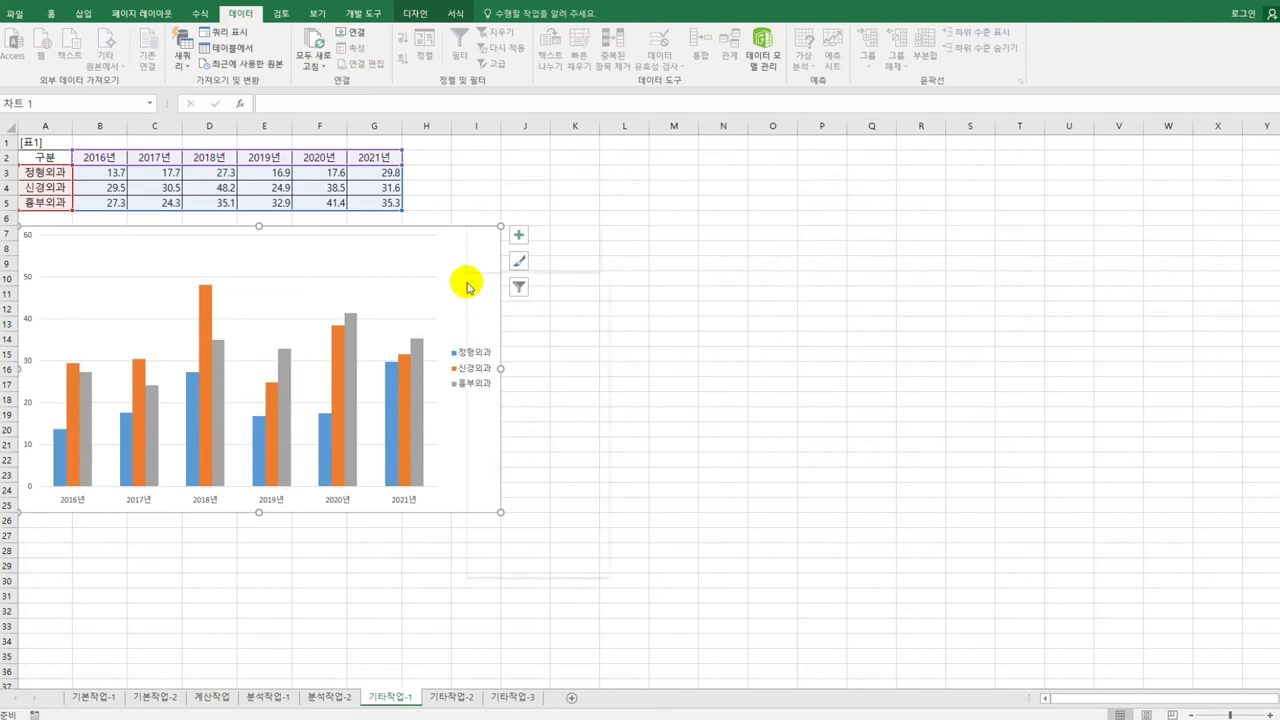
pyautogui.rightClick(468, 283)
pyautogui.click(551, 321)
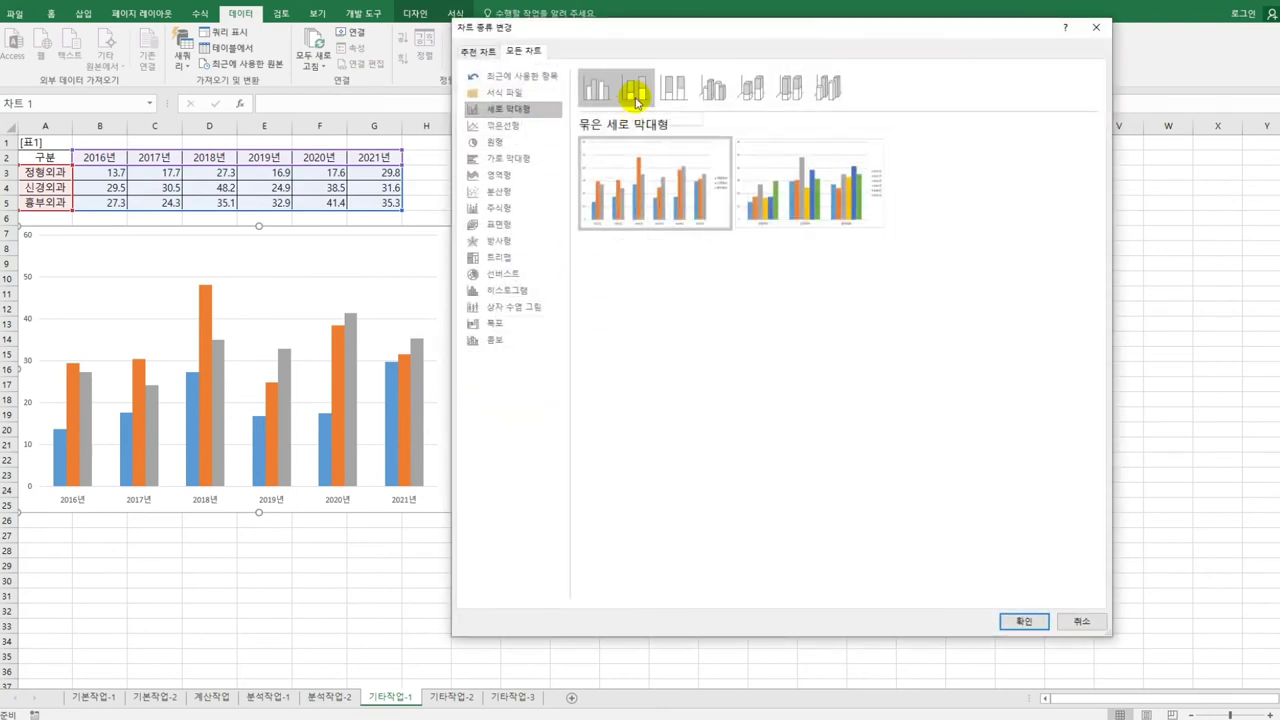
pyautogui.click(636, 100)
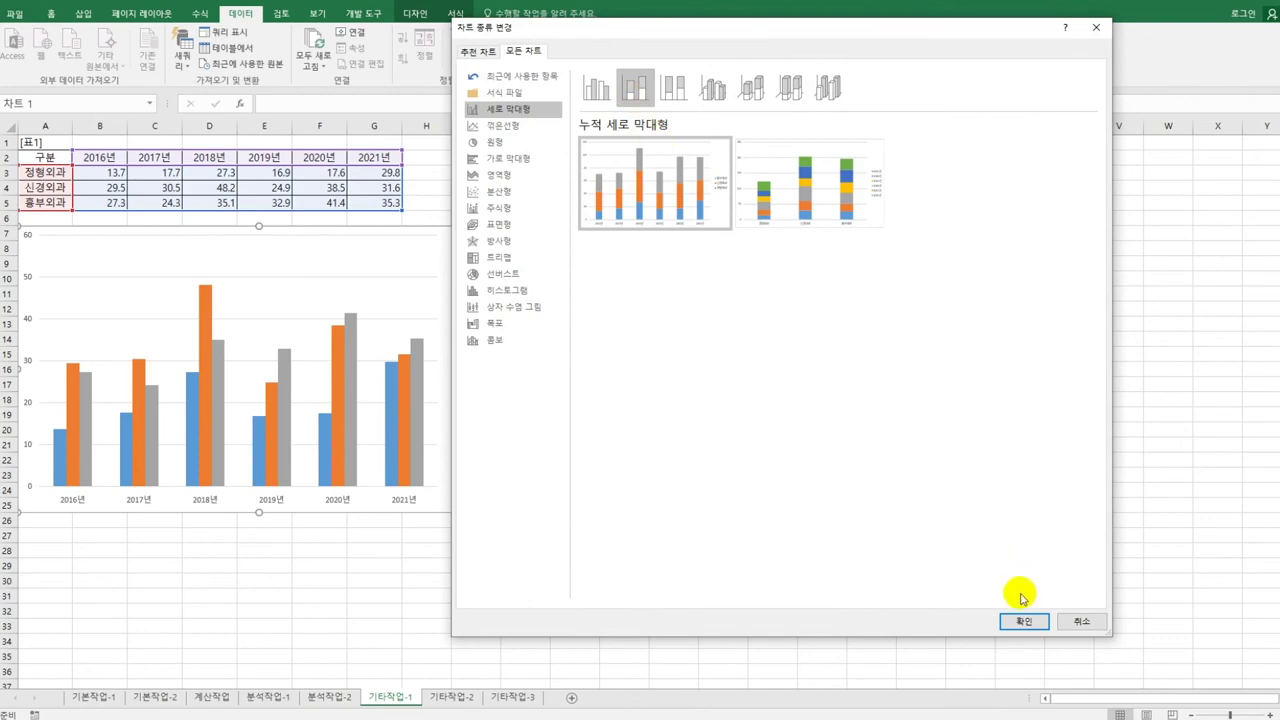
pyautogui.click(1025, 619)
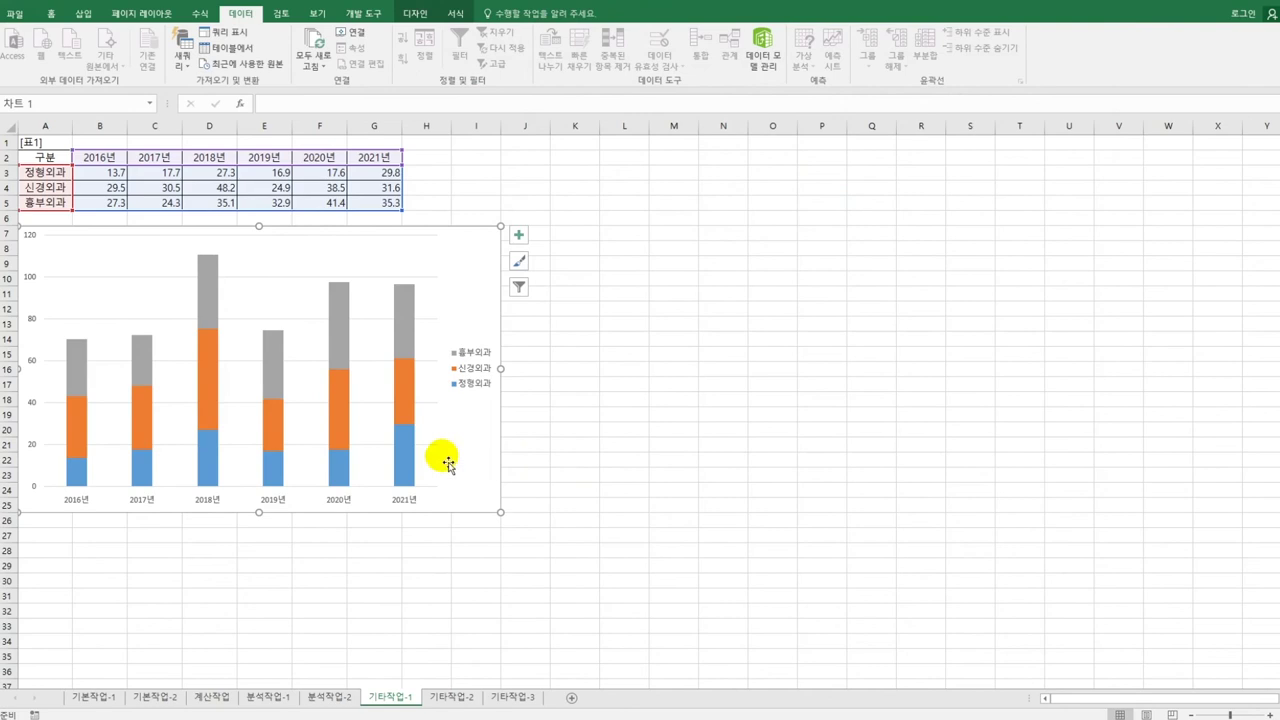
# Change the 신경외과 series to a line with markers (표식이 있는 꺾은선형) plotted on the secondary axis.
pyautogui.click(400, 394)
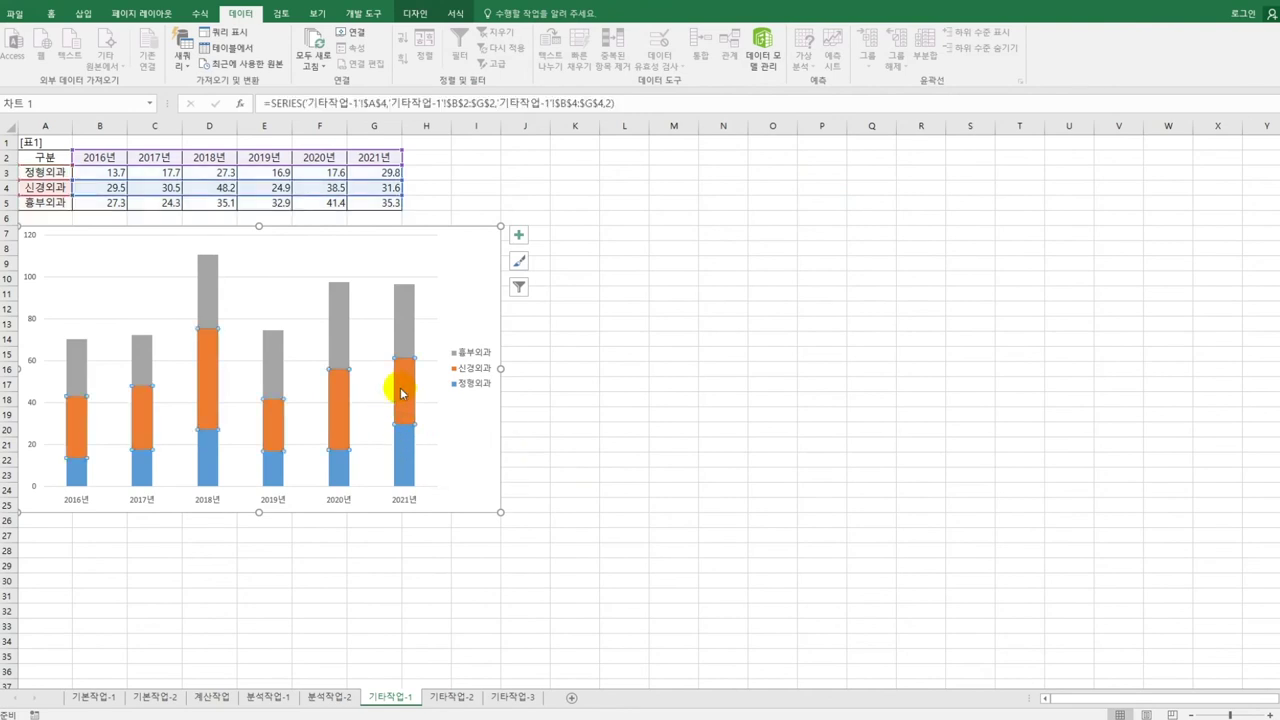
pyautogui.rightClick(401, 392)
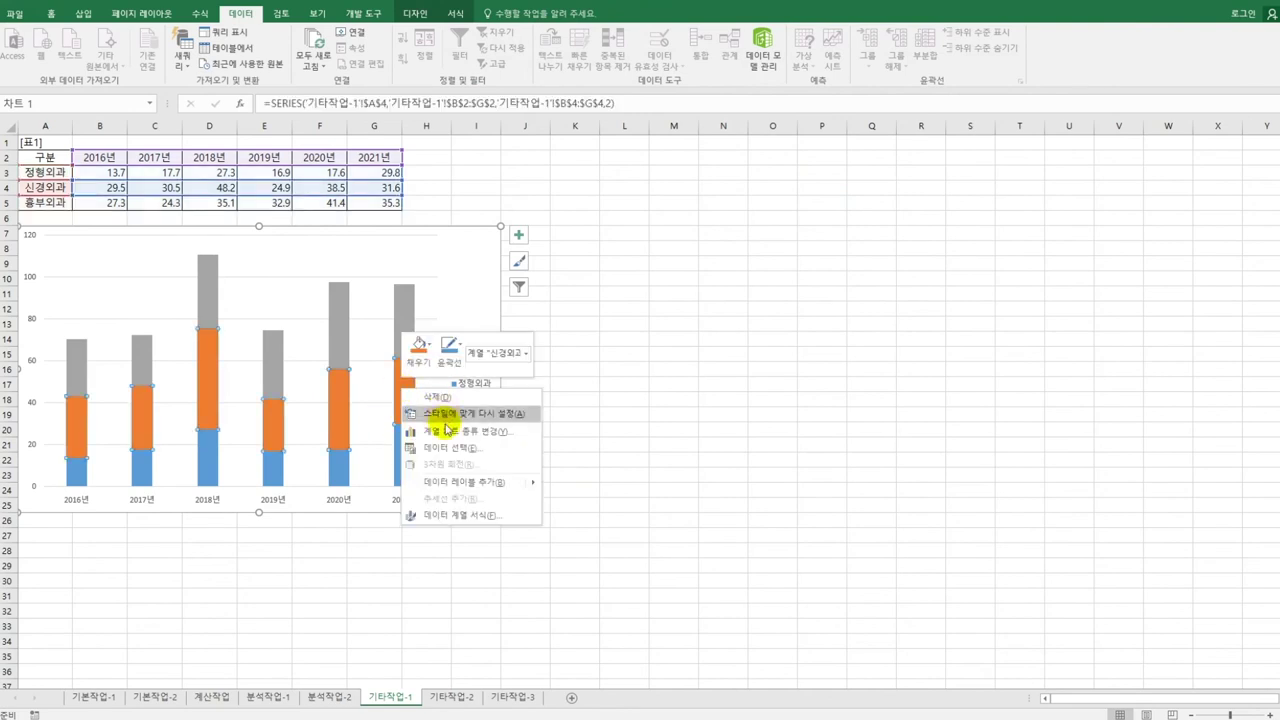
pyautogui.click(446, 430)
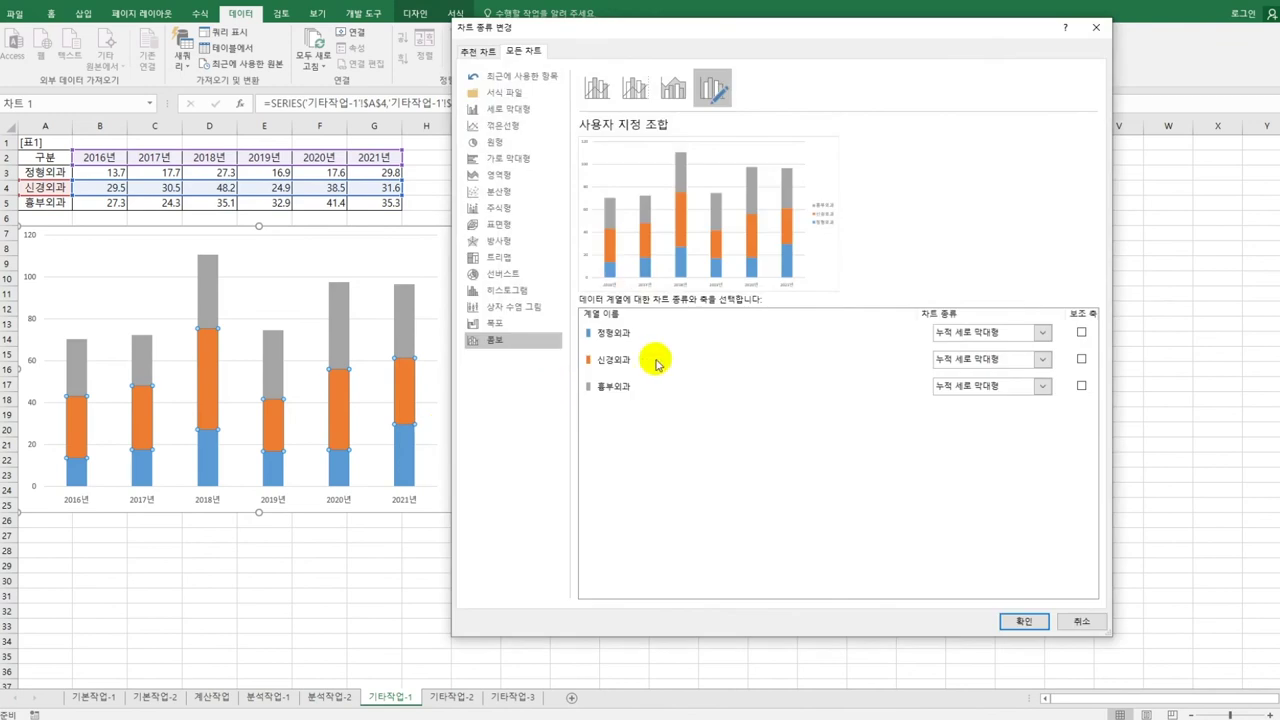
pyautogui.click(1043, 360)
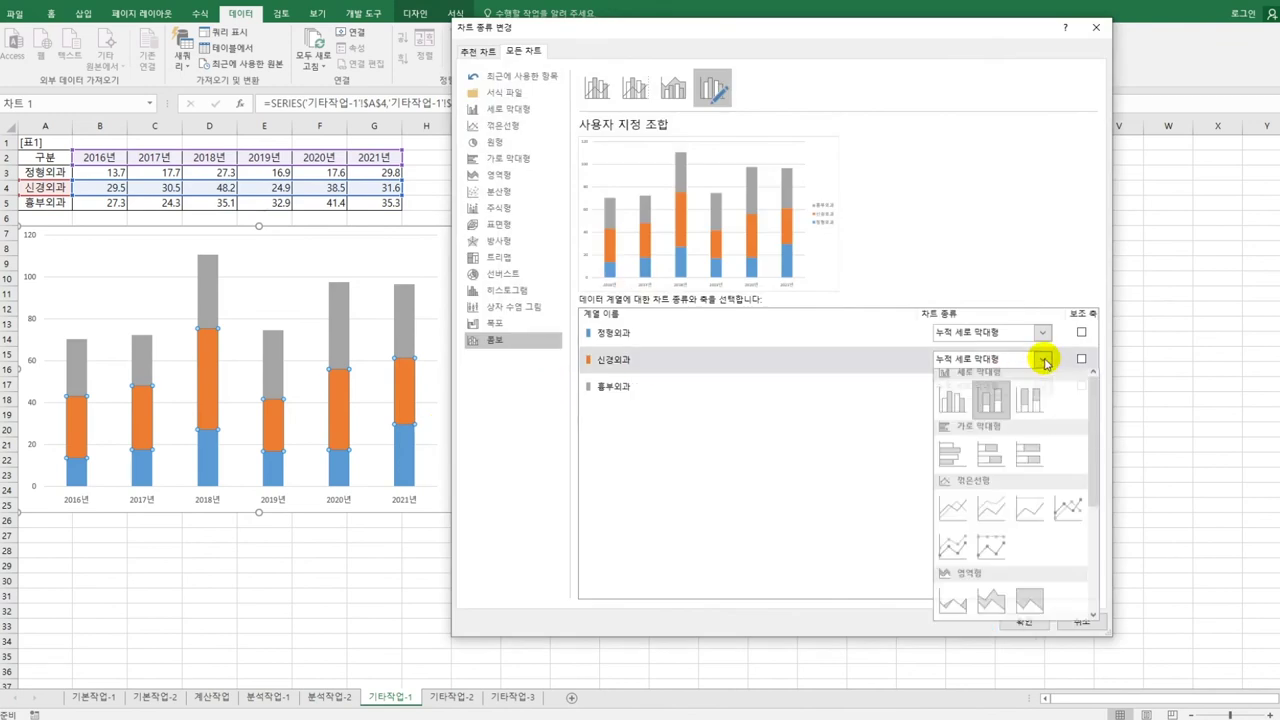
pyautogui.press('Escape')
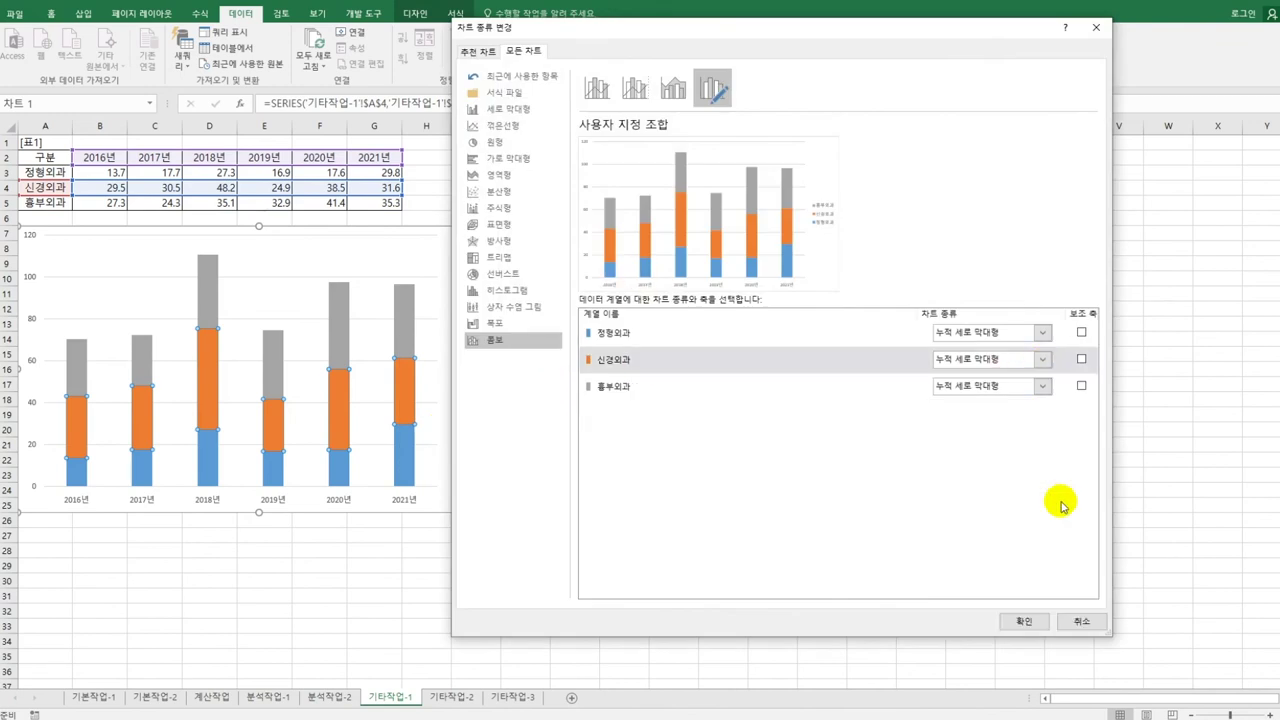
pyautogui.click(1021, 622)
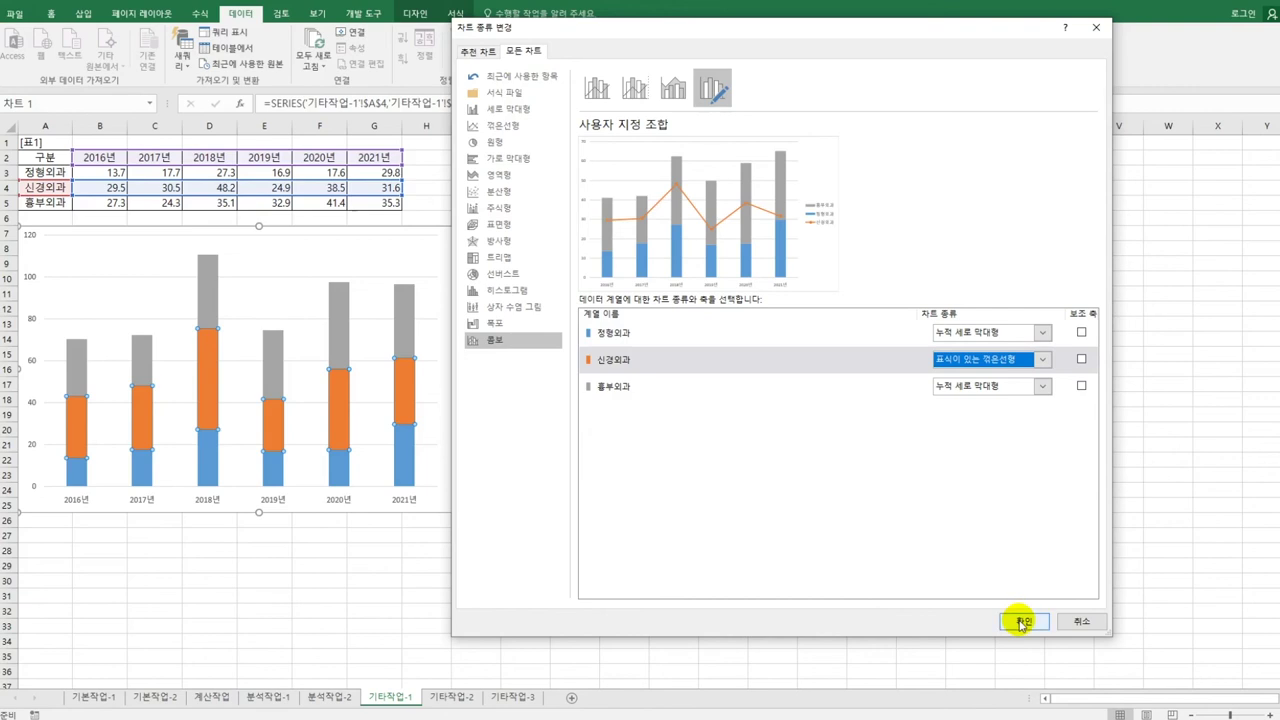
pyautogui.click(1081, 359)
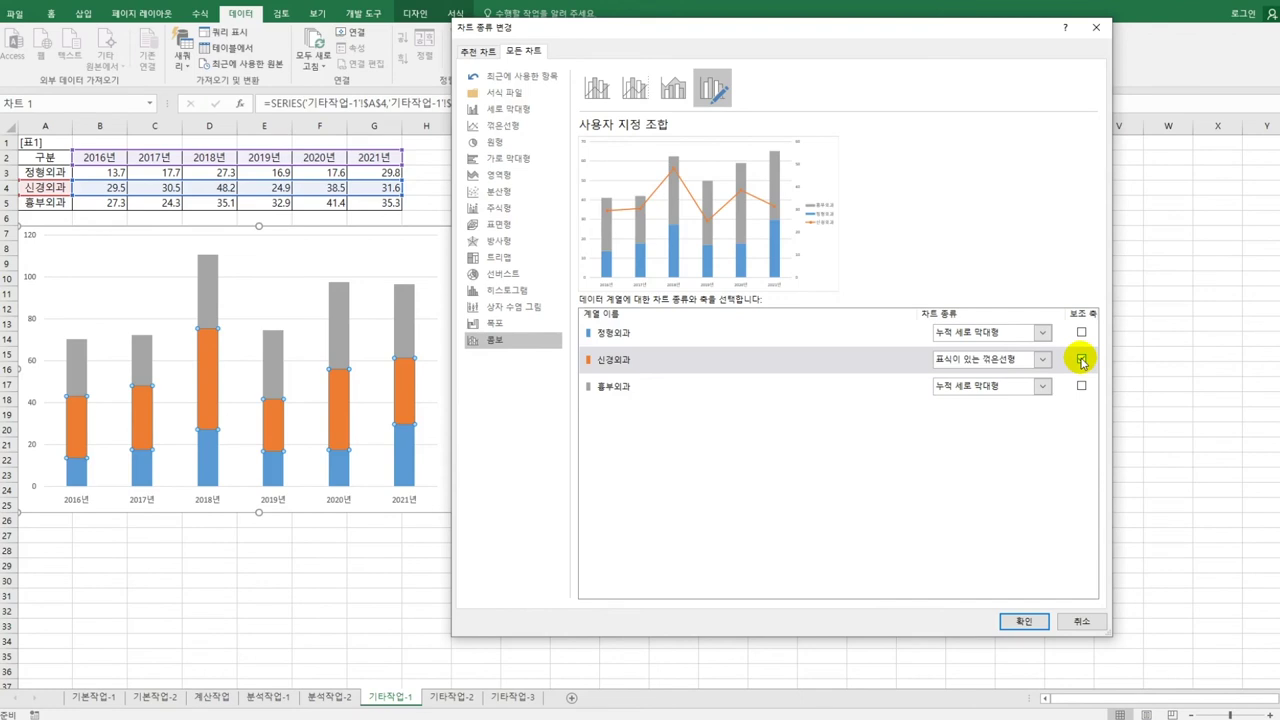
pyautogui.click(1025, 623)
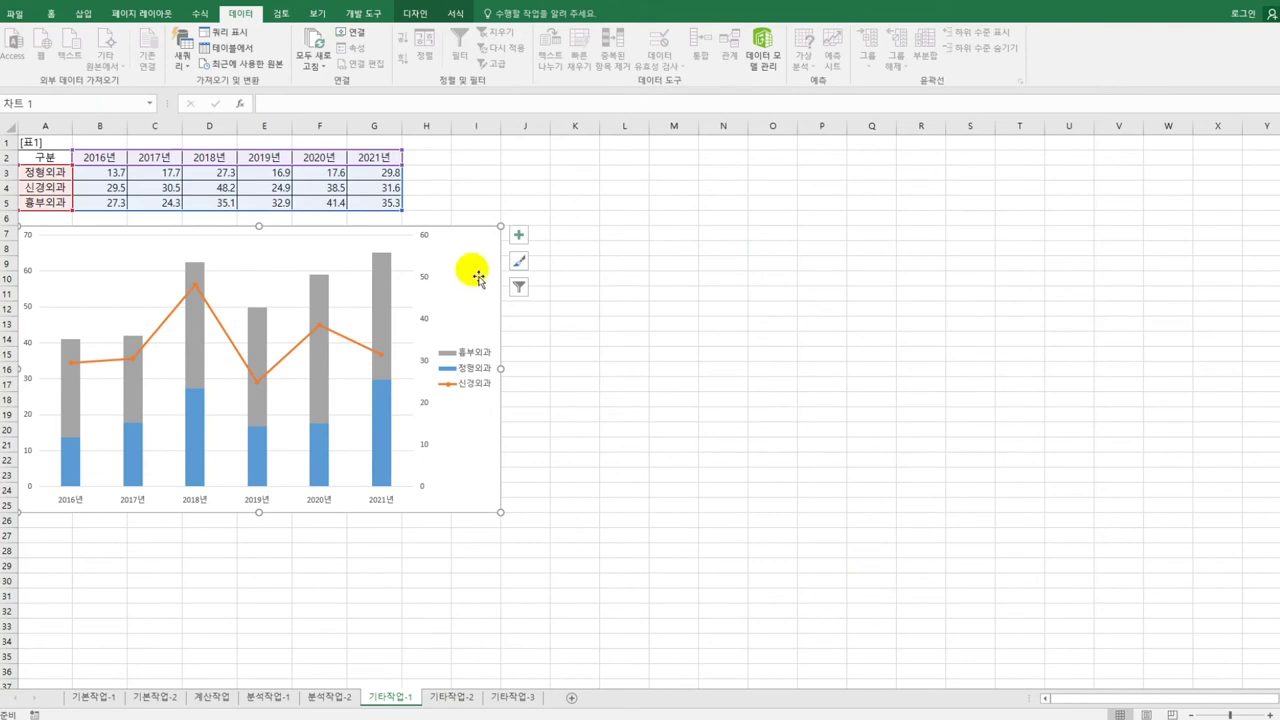
# Add a chart title and place the legend above the plot area (위쪽).
pyautogui.click(518, 235)
pyautogui.click(586, 277)
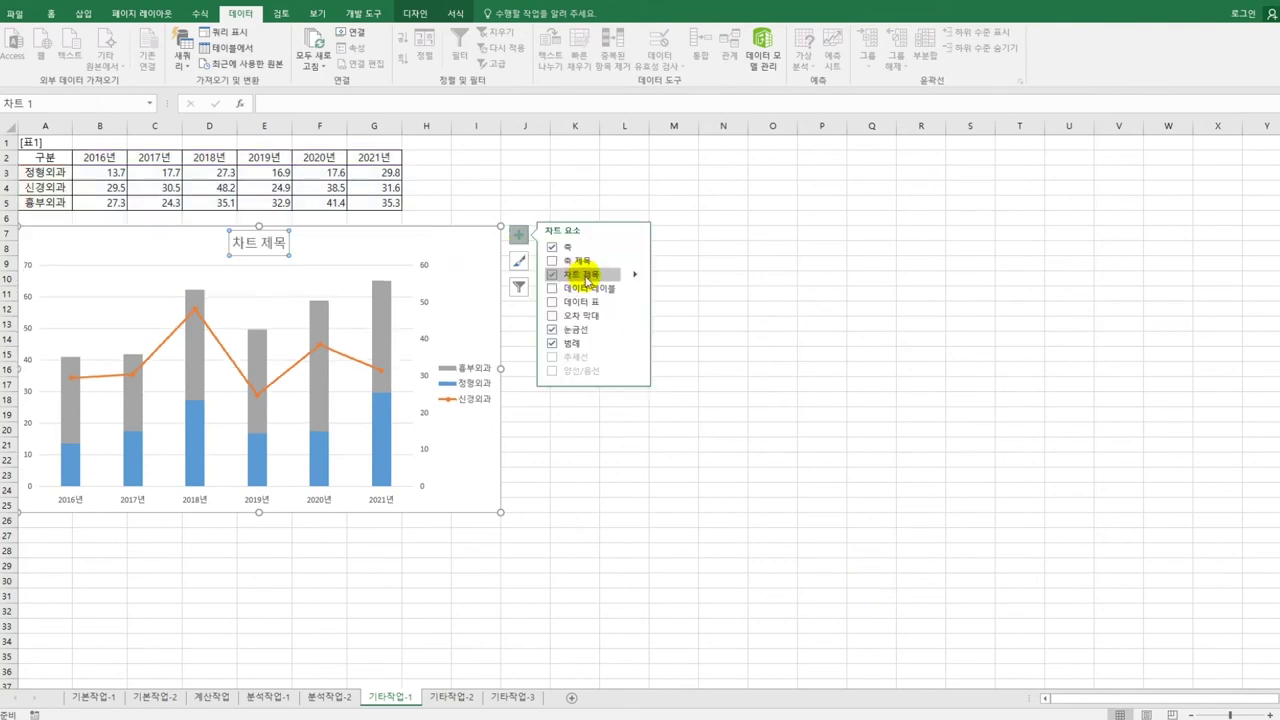
pyautogui.click(636, 344)
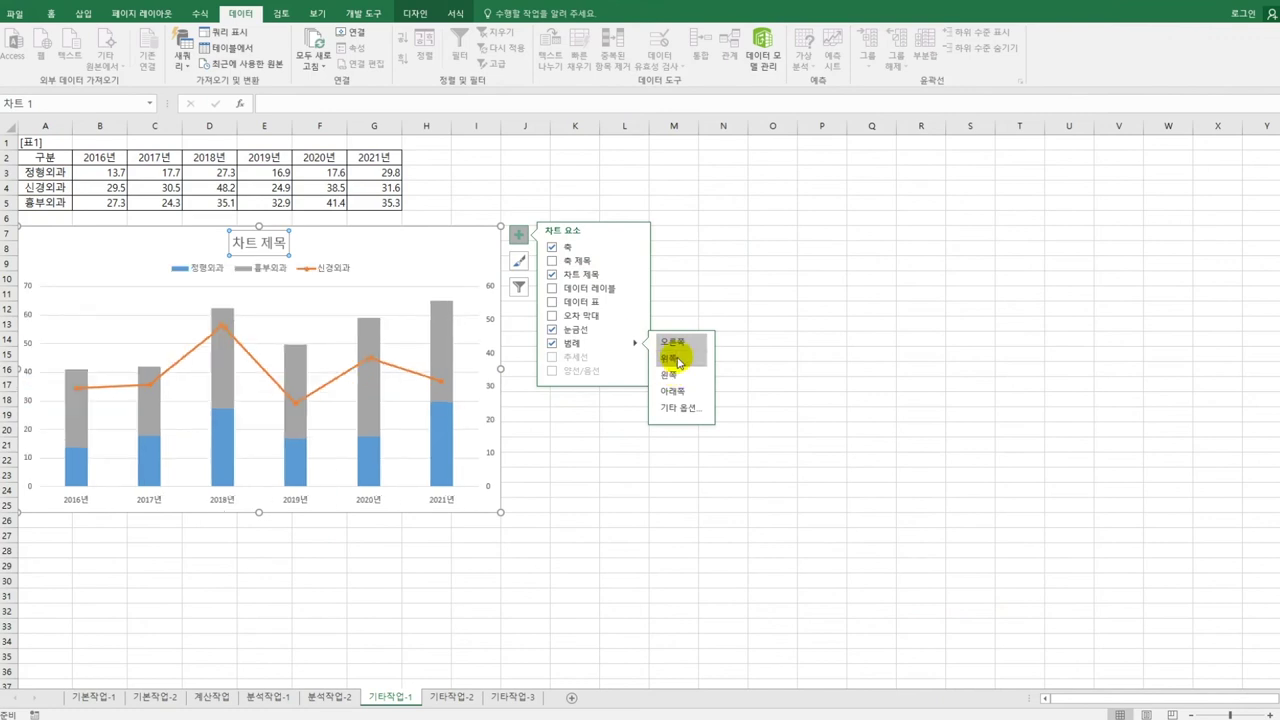
pyautogui.click(677, 360)
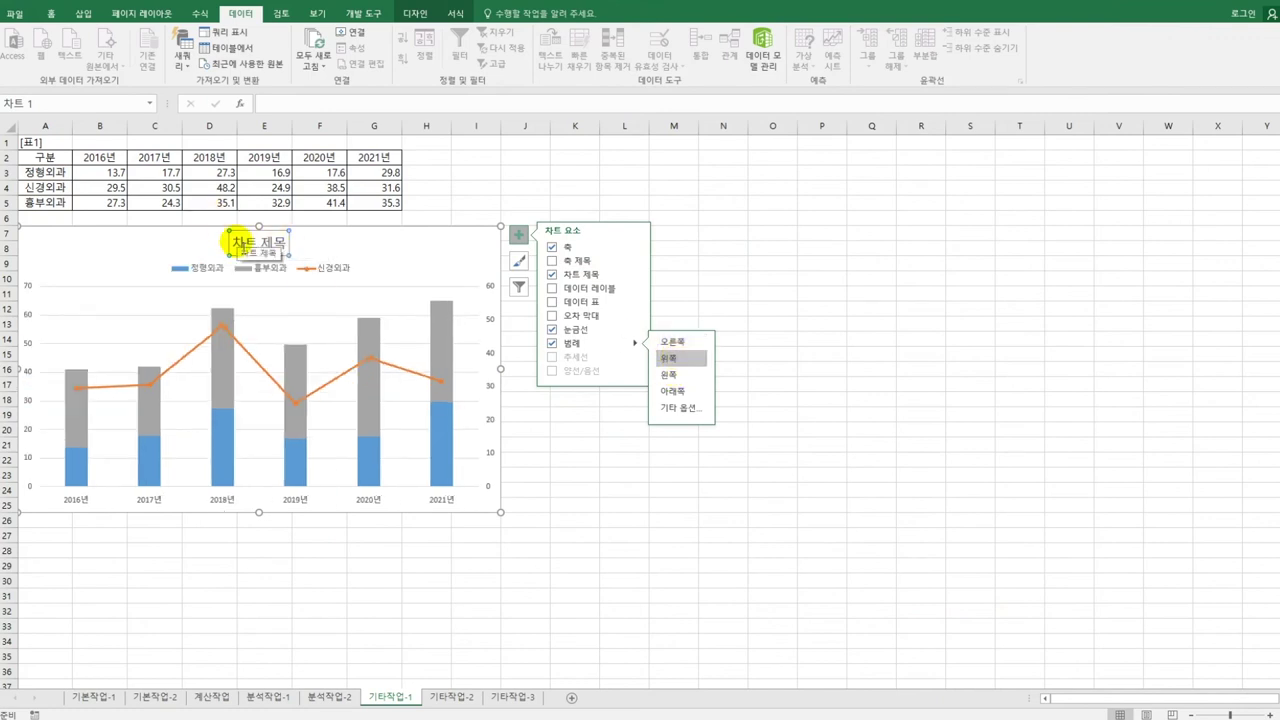
# Replace the placeholder chart title text with "진료과별 분석".
pyautogui.moveTo(240, 244); pyautogui.dragTo(285, 245)
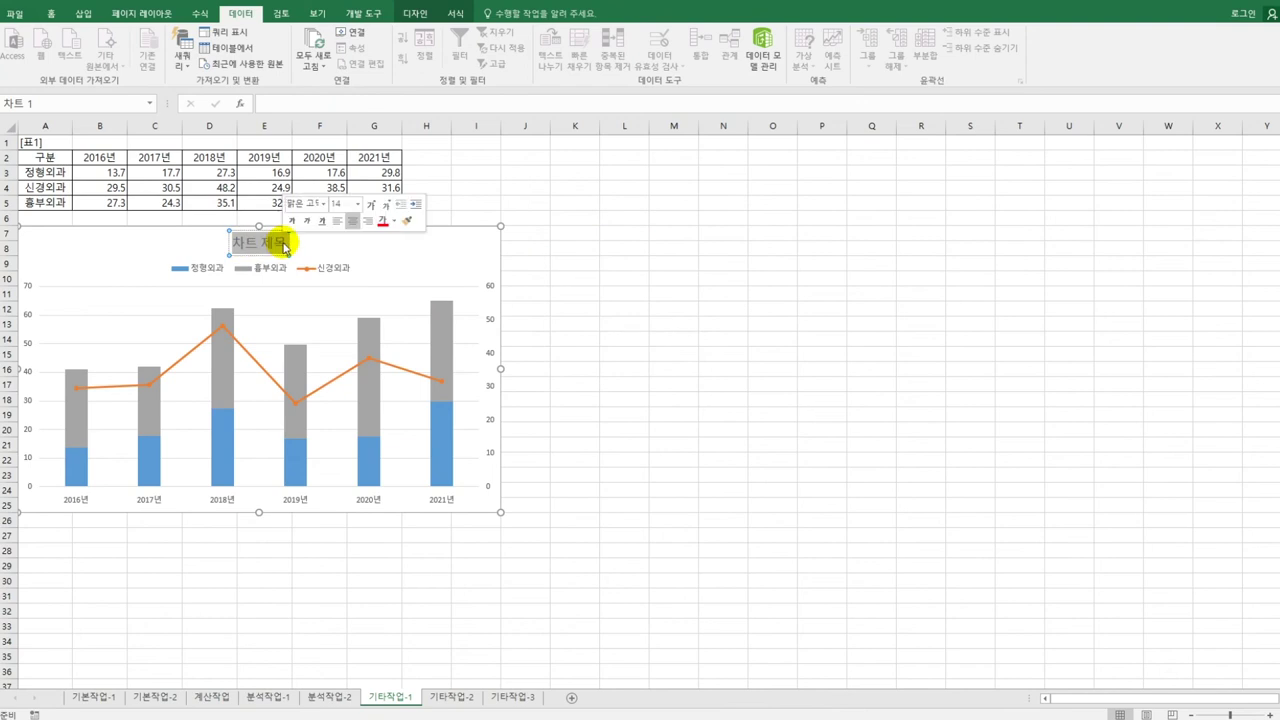
pyautogui.press('Delete')
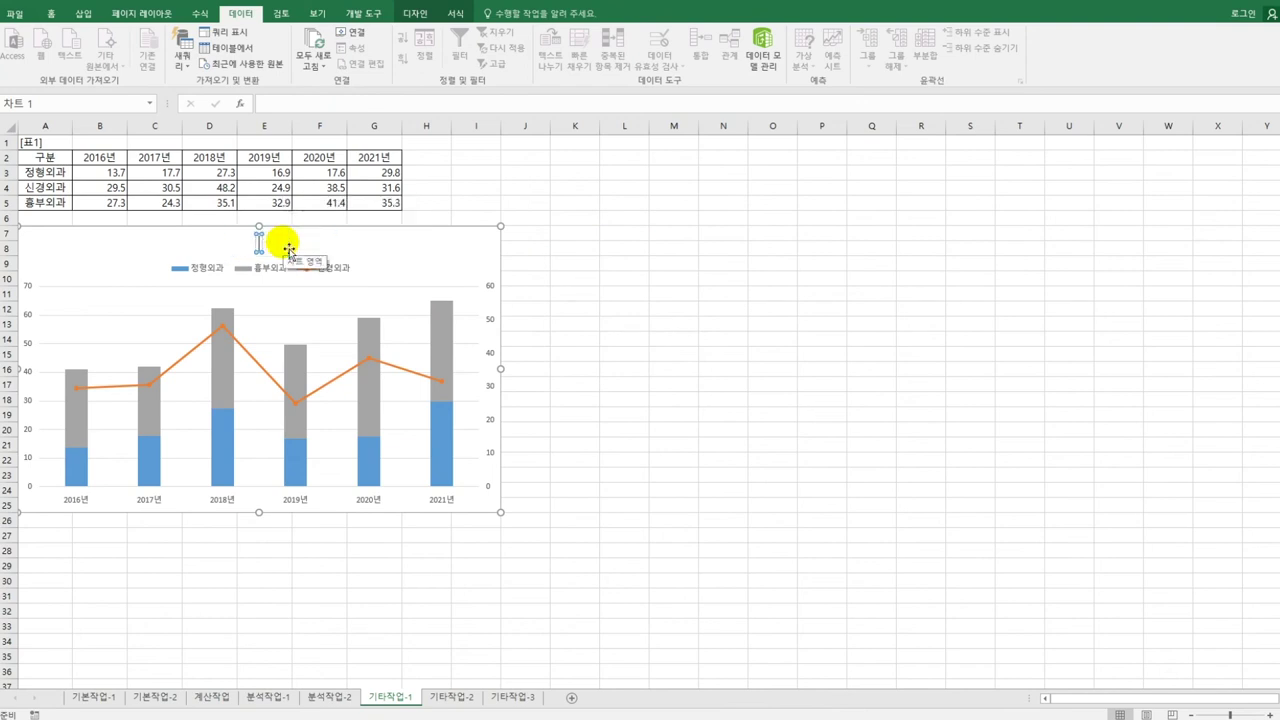
pyautogui.write('진료과별 분석')
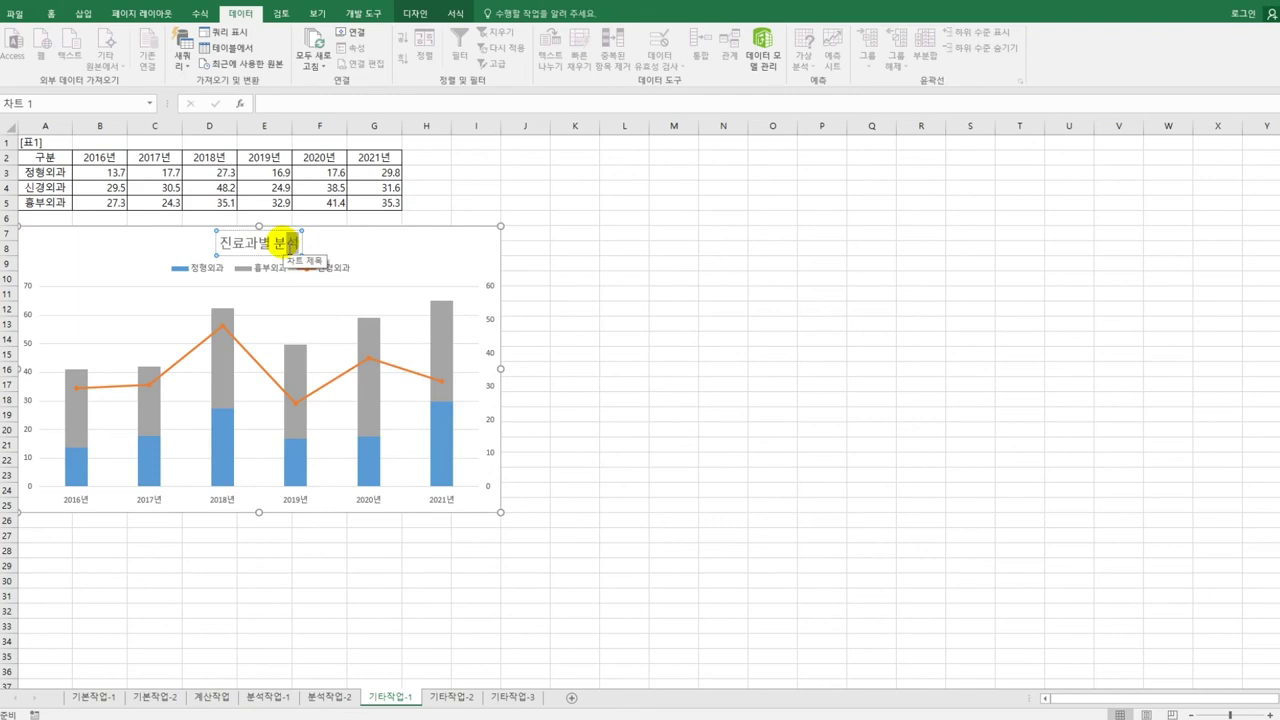
# Add data labels to the 흉부외과 series in the inside end (안쪽 끝에) position.
pyautogui.click(444, 346)
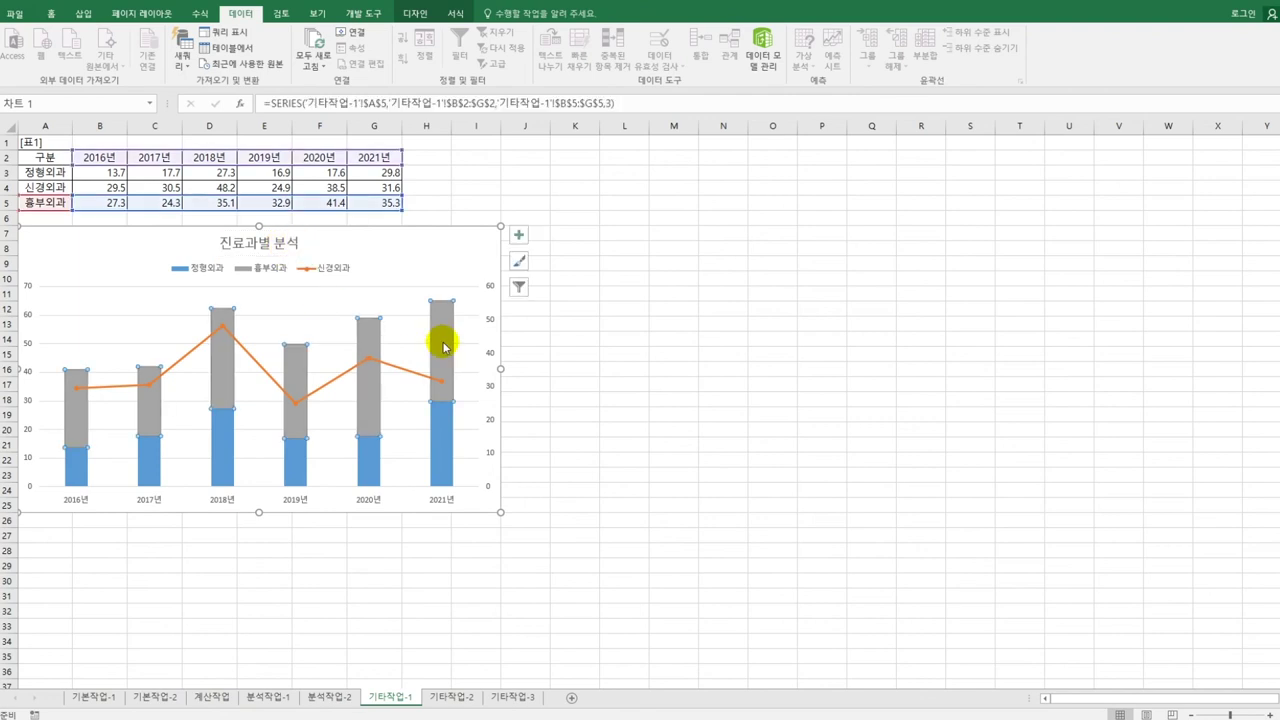
pyautogui.click(605, 400)
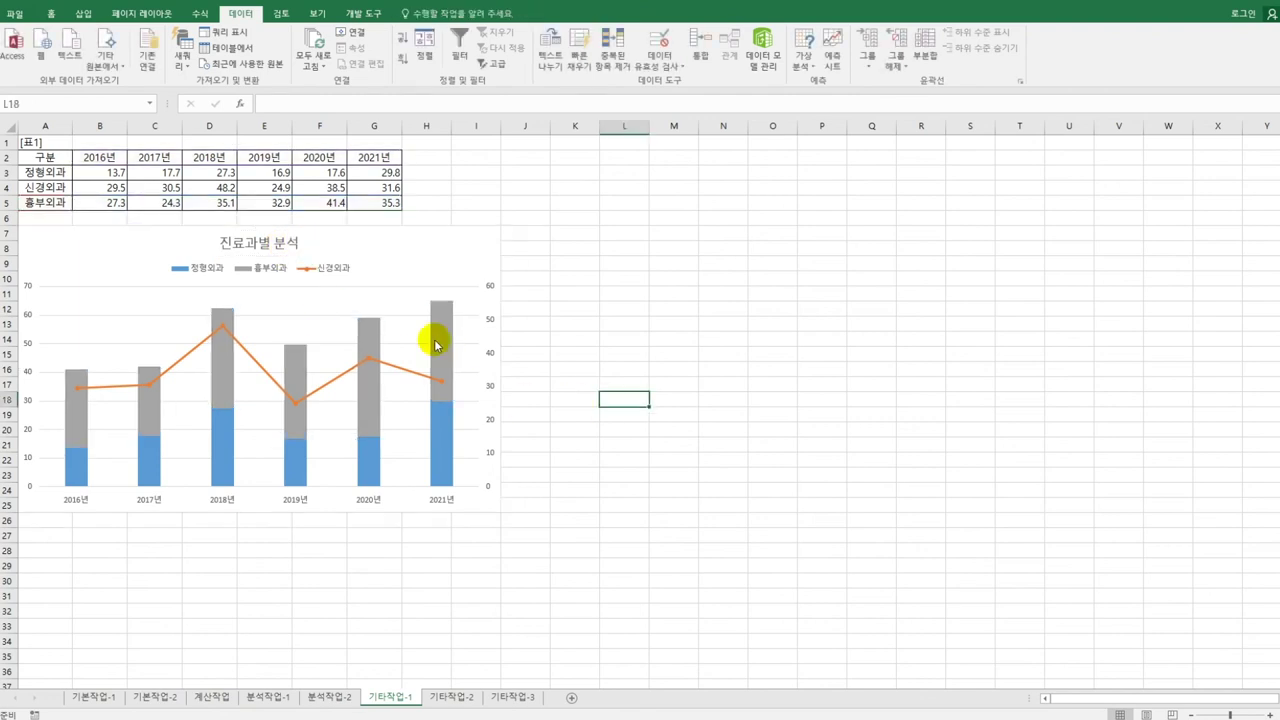
pyautogui.click(437, 342)
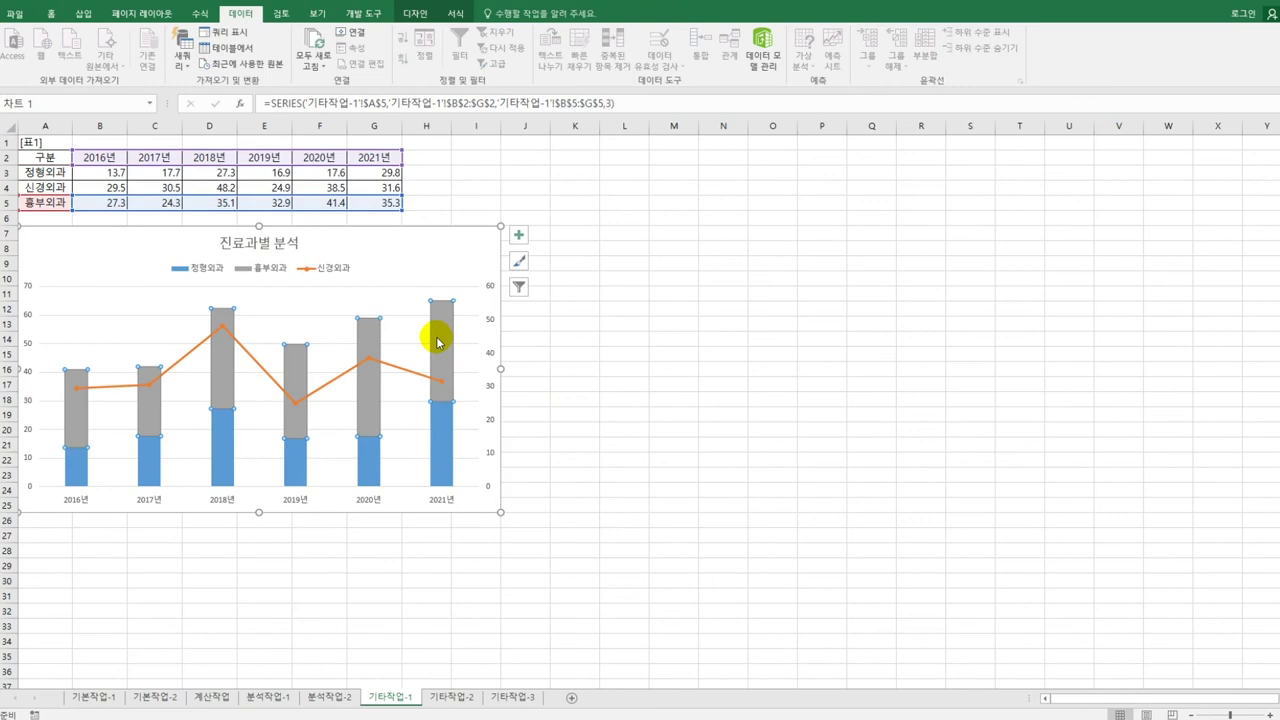
pyautogui.click(518, 235)
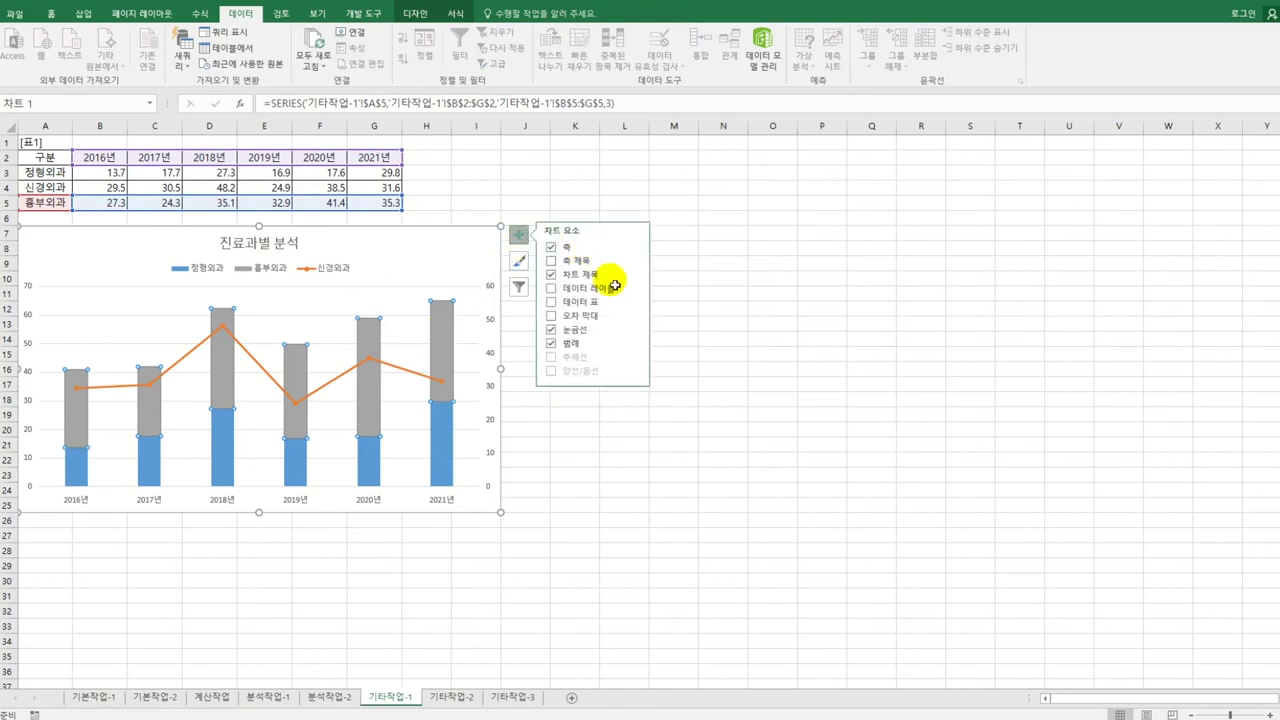
pyautogui.click(635, 288)
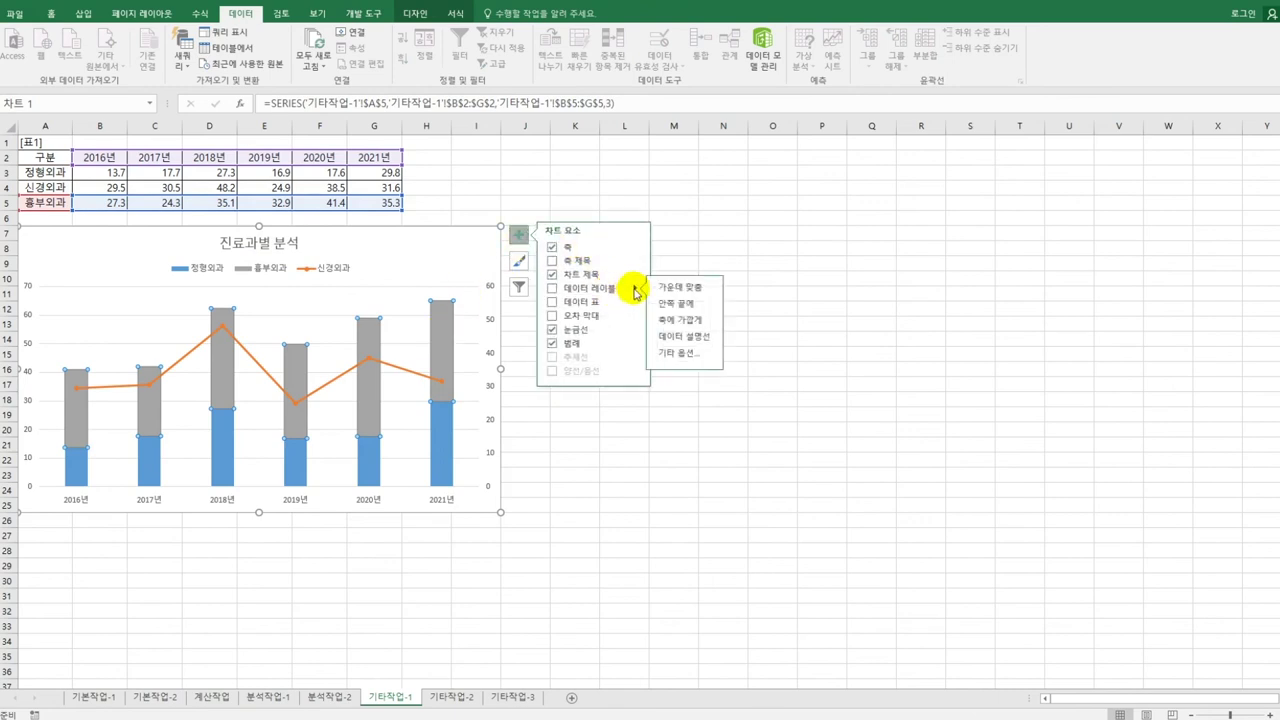
pyautogui.click(697, 305)
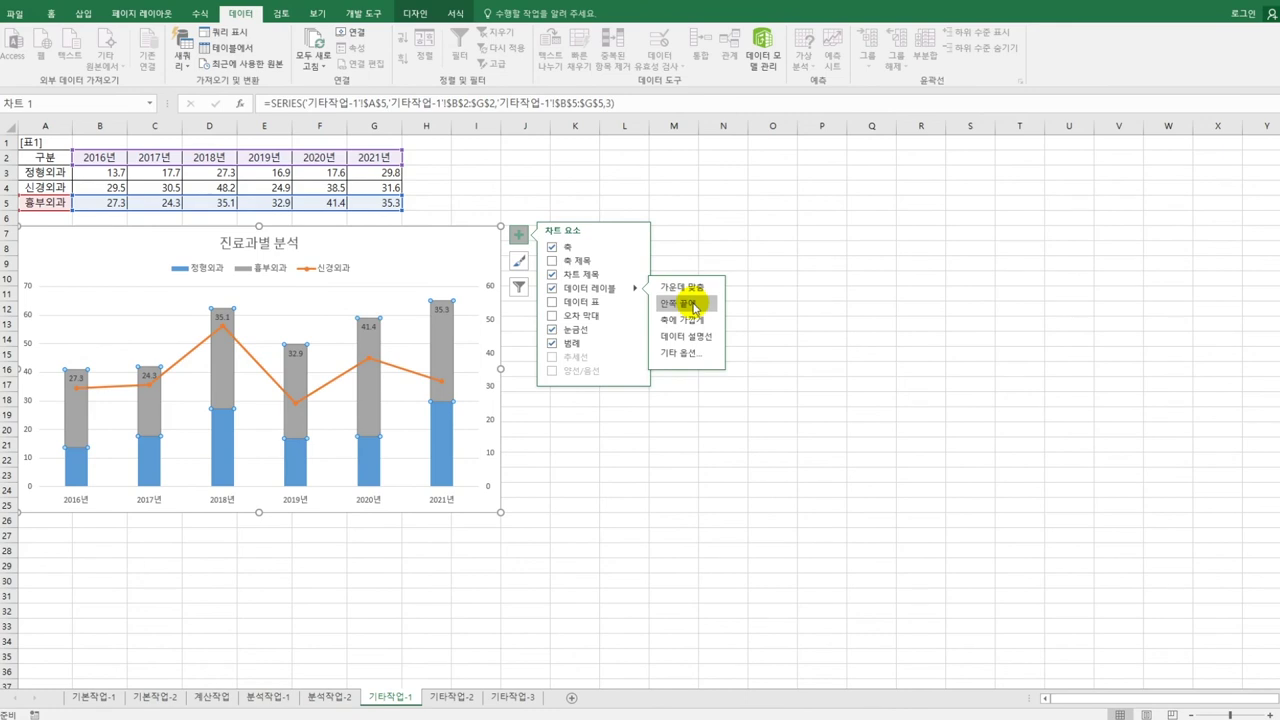
# Set the secondary vertical axis to a minimum of 10, a maximum of 60 and a major unit of 10.
pyautogui.click(493, 323)
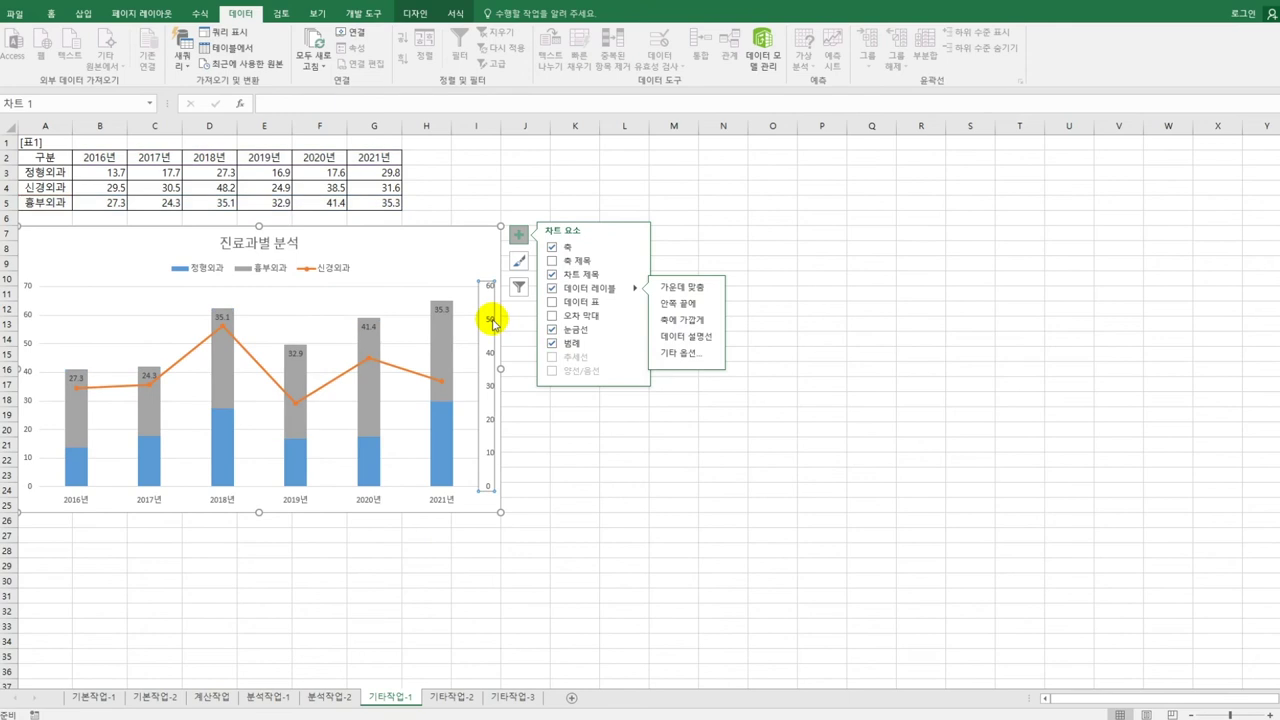
pyautogui.rightClick(493, 323)
pyautogui.click(538, 468)
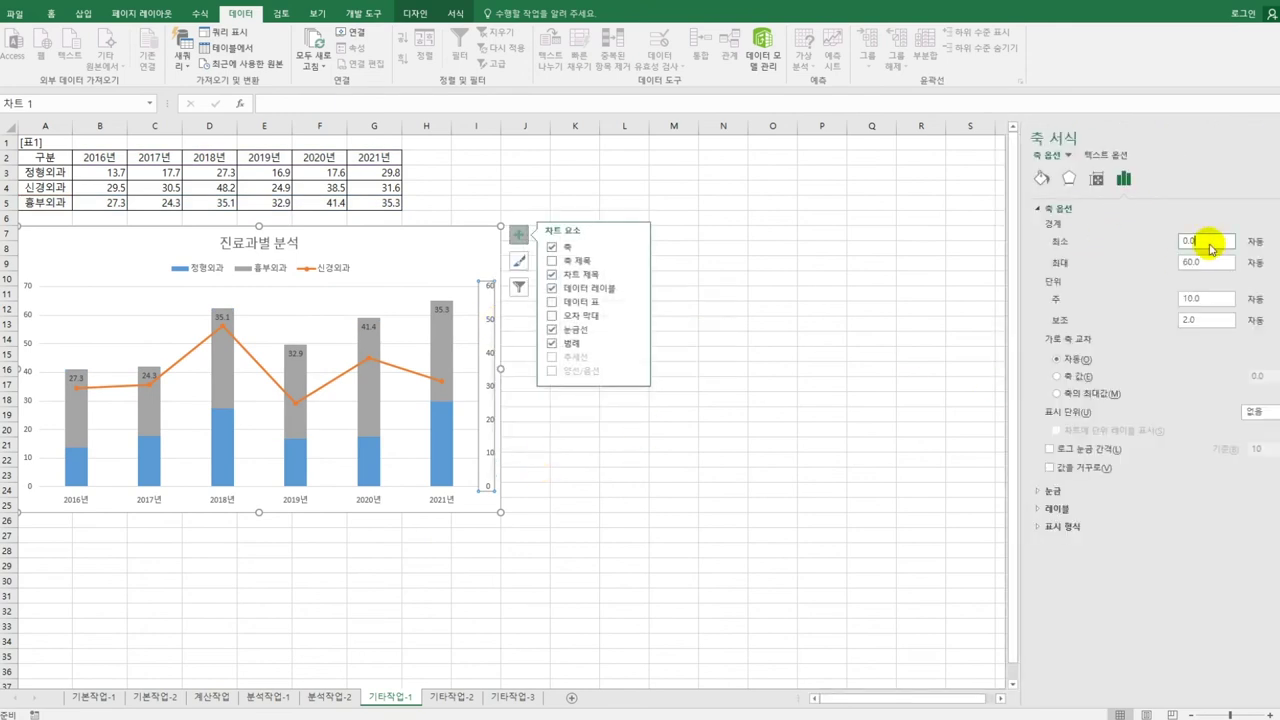
pyautogui.moveTo(1194, 243); pyautogui.dragTo(1172, 242)
pyautogui.write('10')
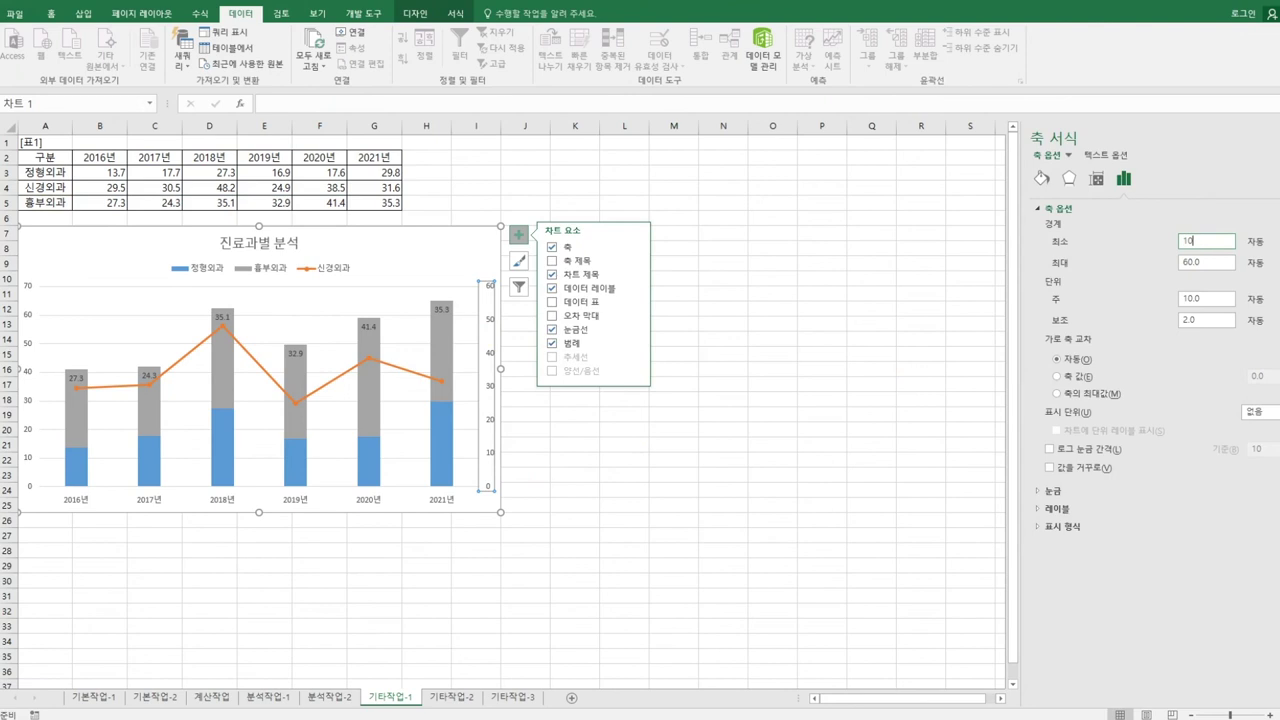
pyautogui.click(1196, 262)
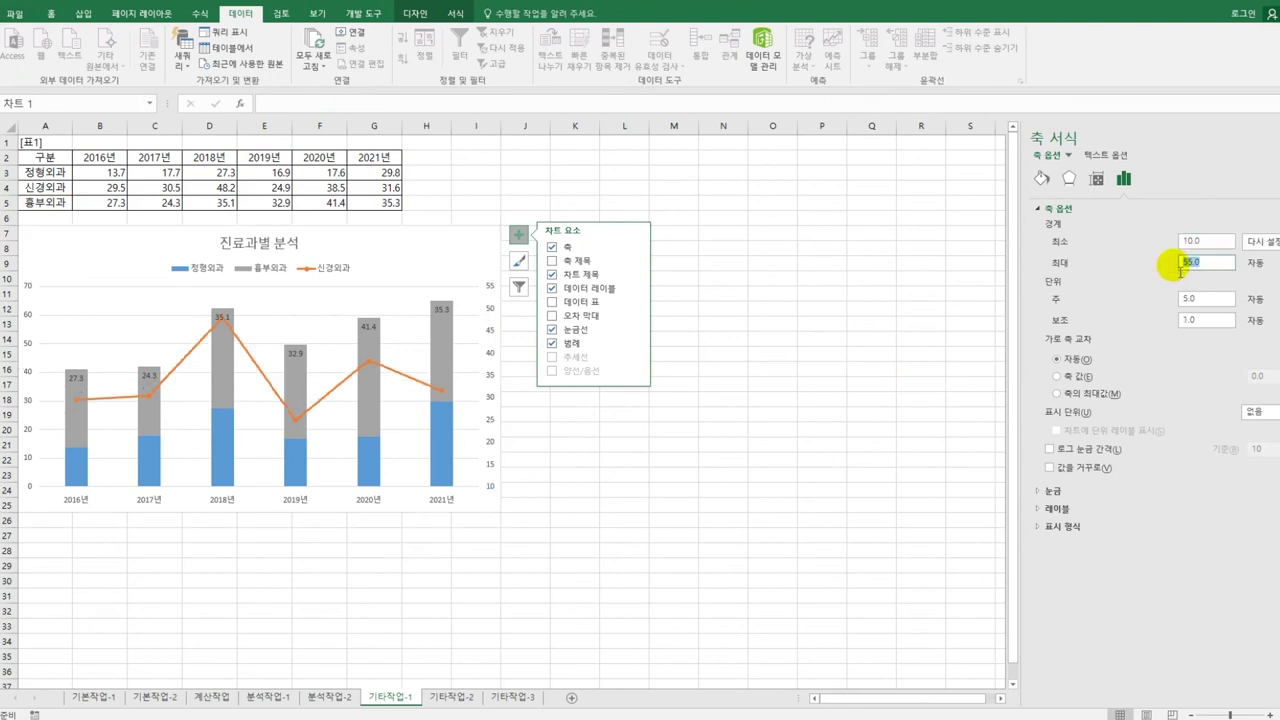
pyautogui.moveTo(1200, 262); pyautogui.dragTo(1180, 263)
pyautogui.write('60')
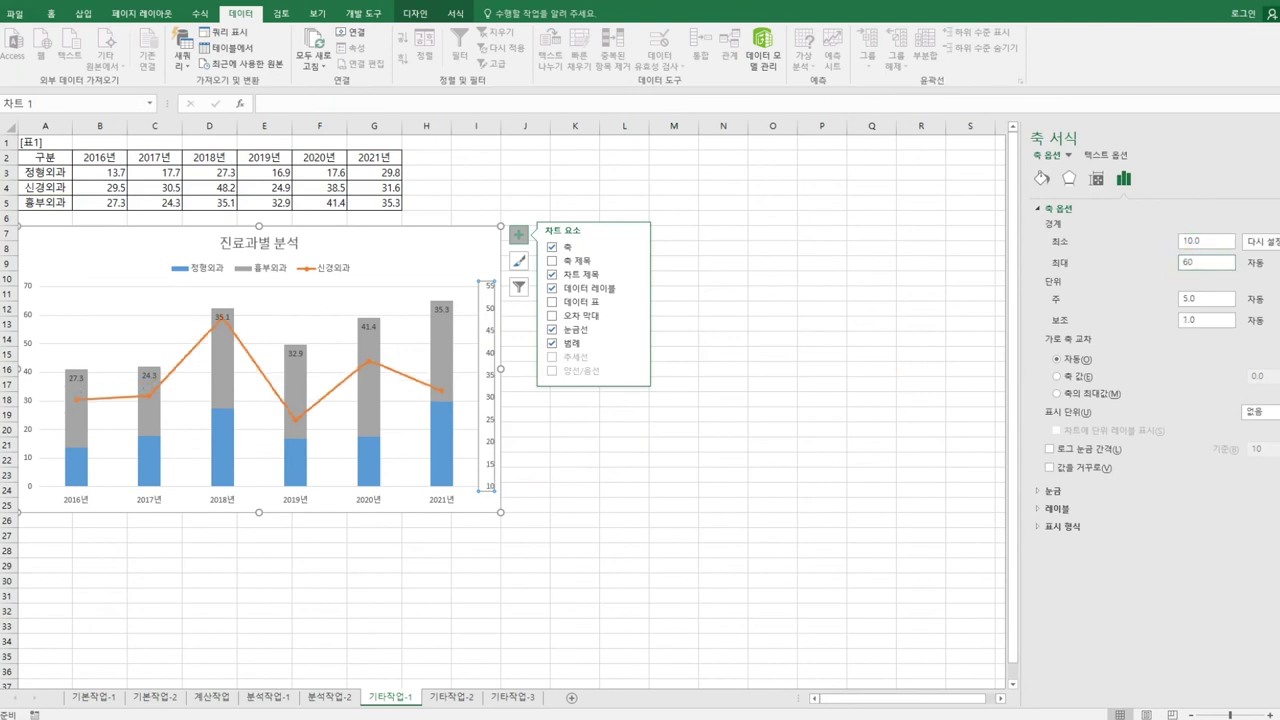
pyautogui.moveTo(1200, 298); pyautogui.dragTo(1182, 298)
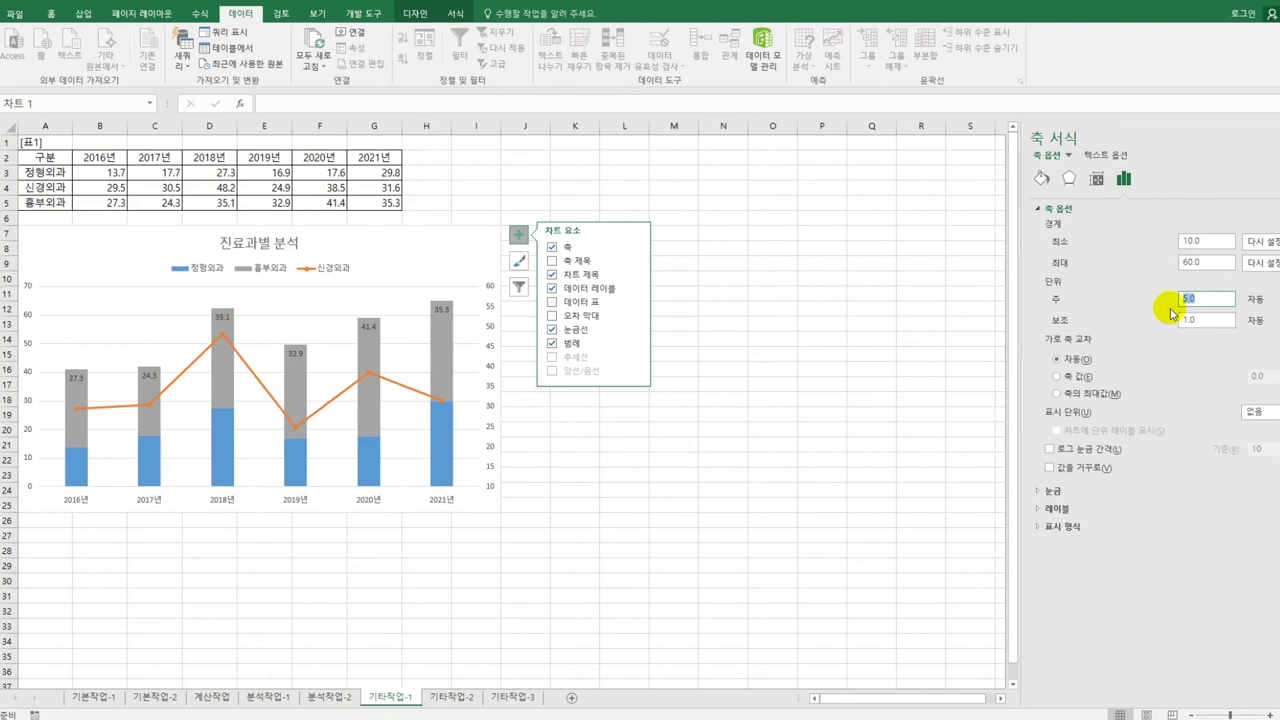
pyautogui.write('10')
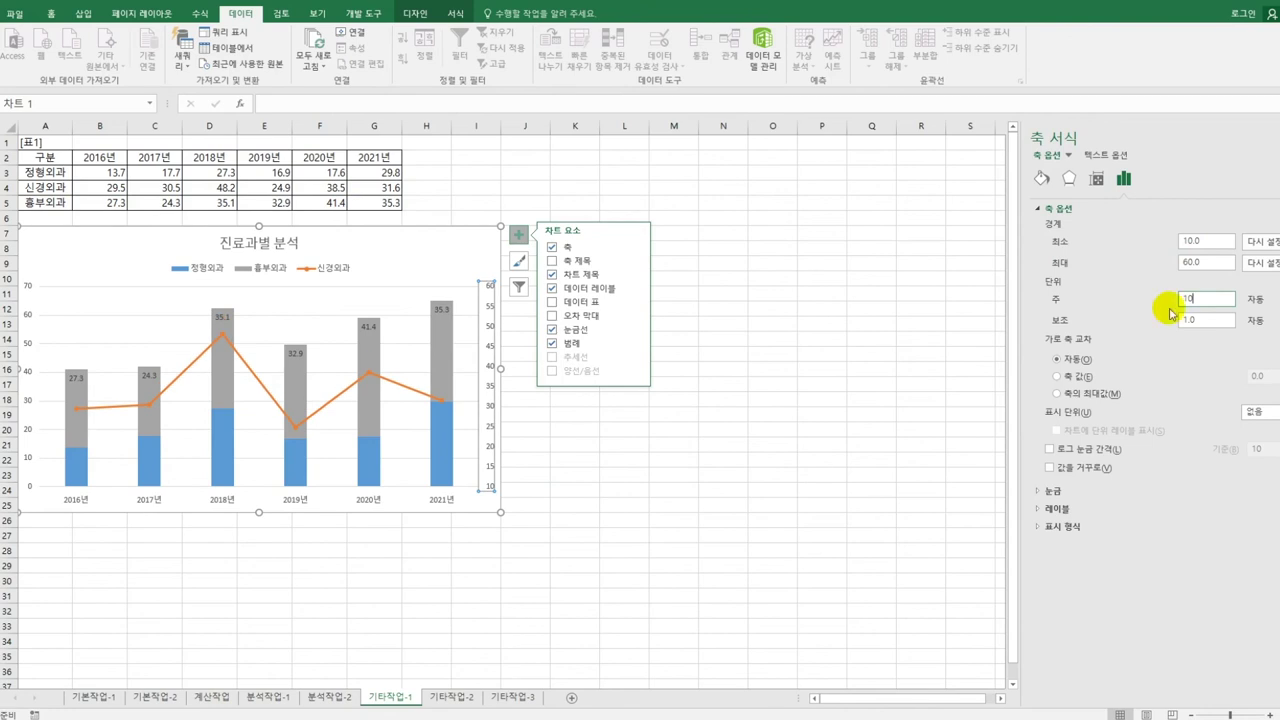
# Give the chart area border rounded corners (둥근 모서리) and apply a centred outer (바깥쪽) shadow.
pyautogui.click(470, 252)
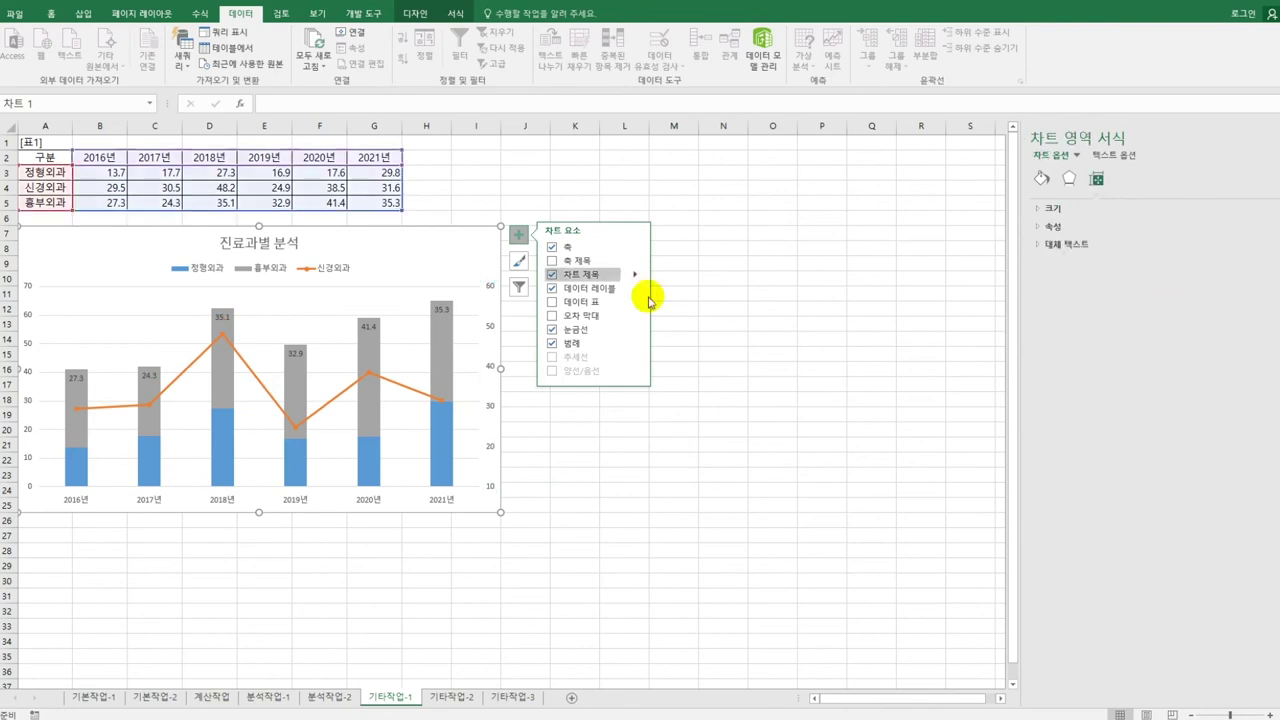
pyautogui.click(1041, 184)
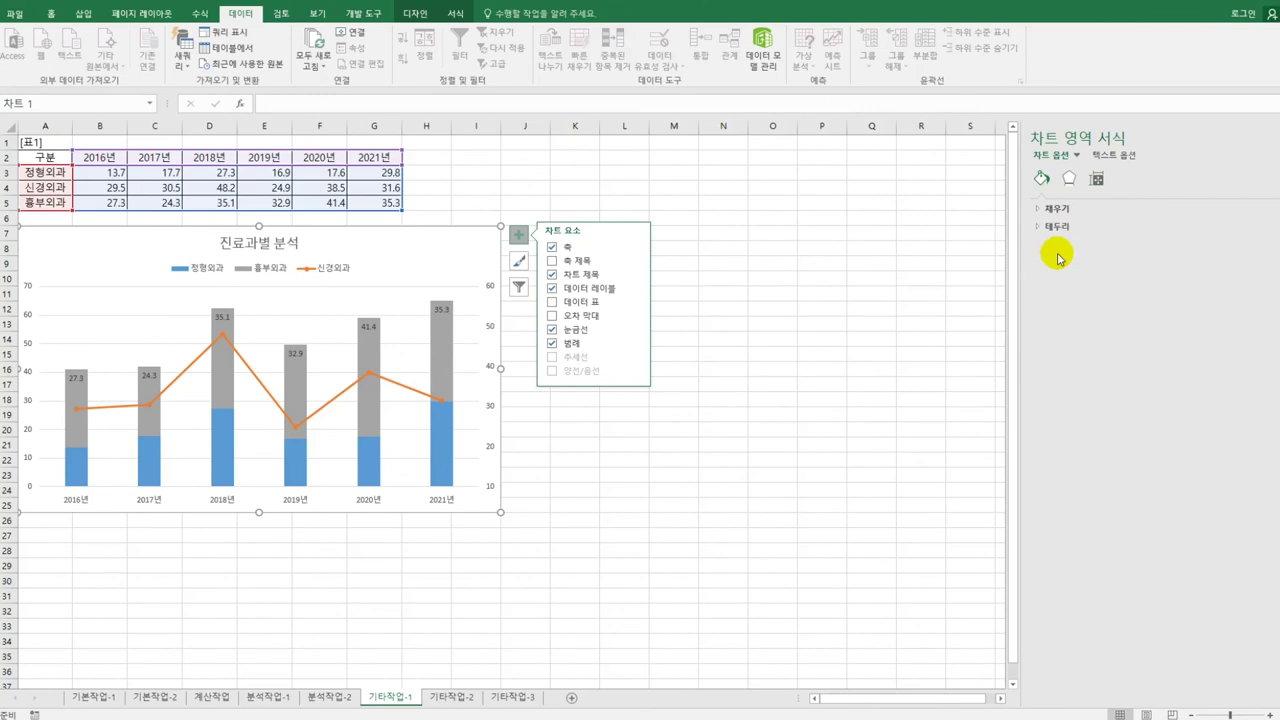
pyautogui.click(1055, 228)
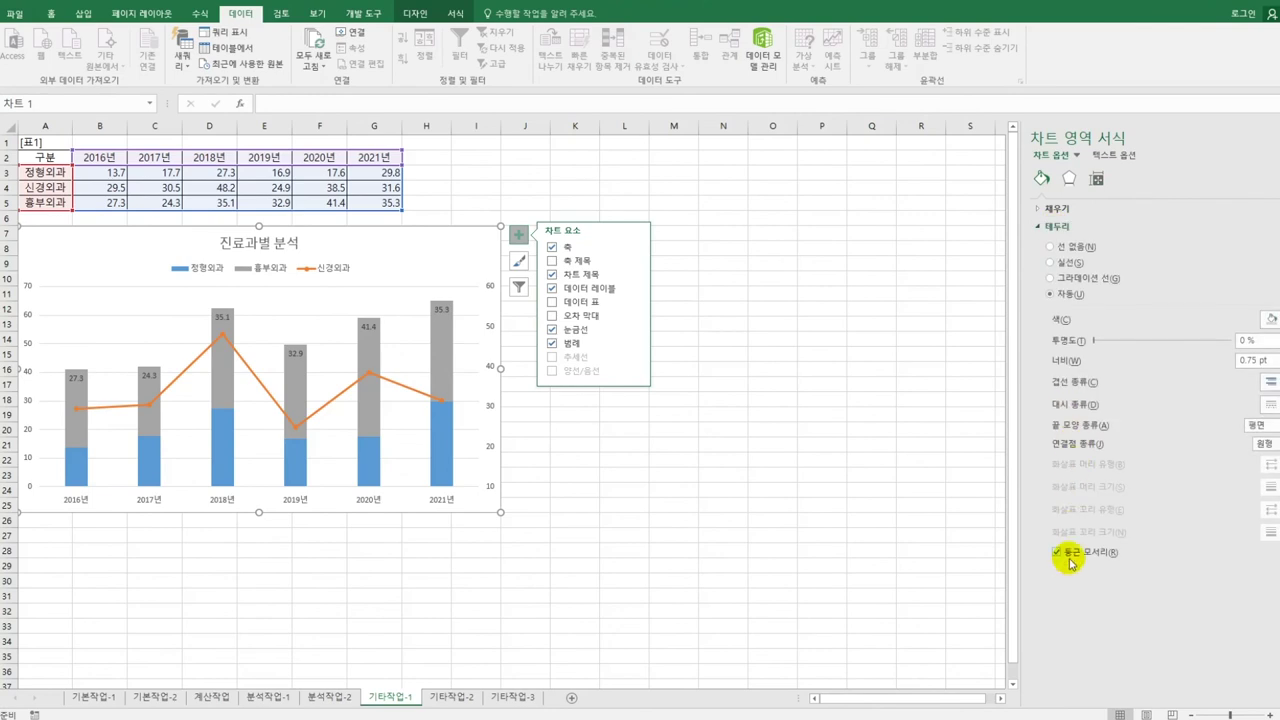
pyautogui.click(1069, 178)
pyautogui.click(1081, 207)
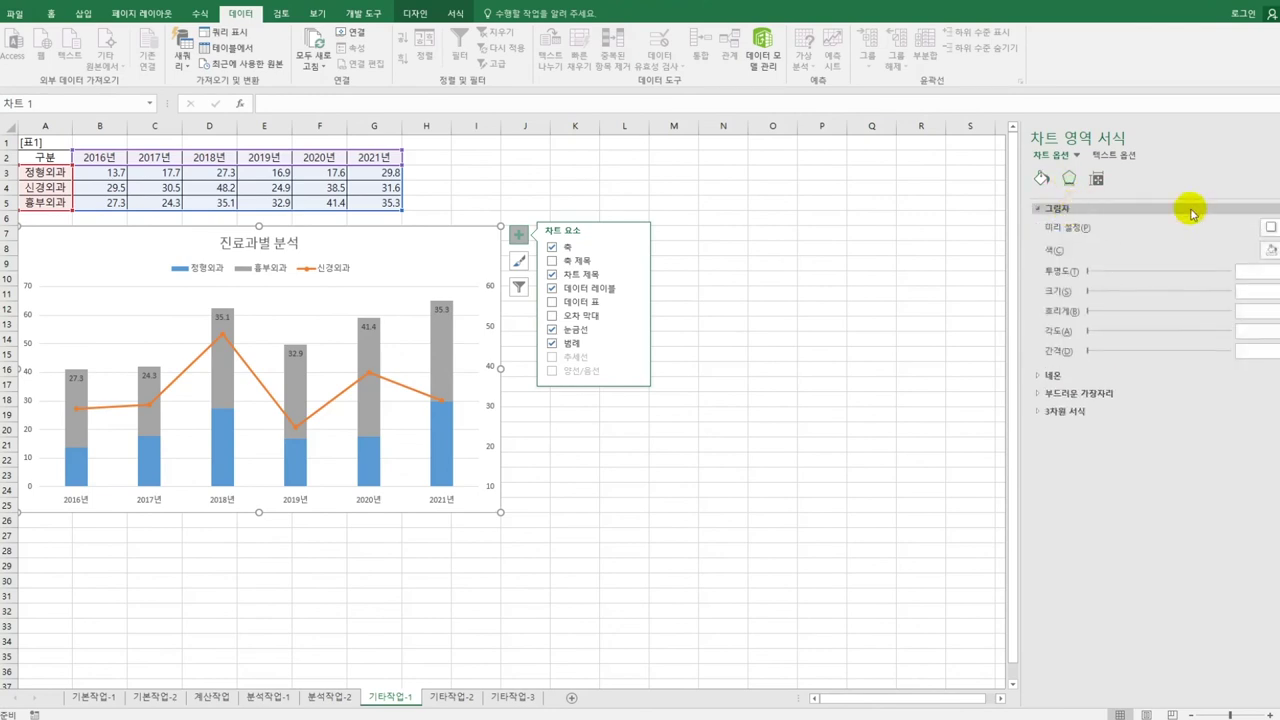
pyautogui.click(1270, 228)
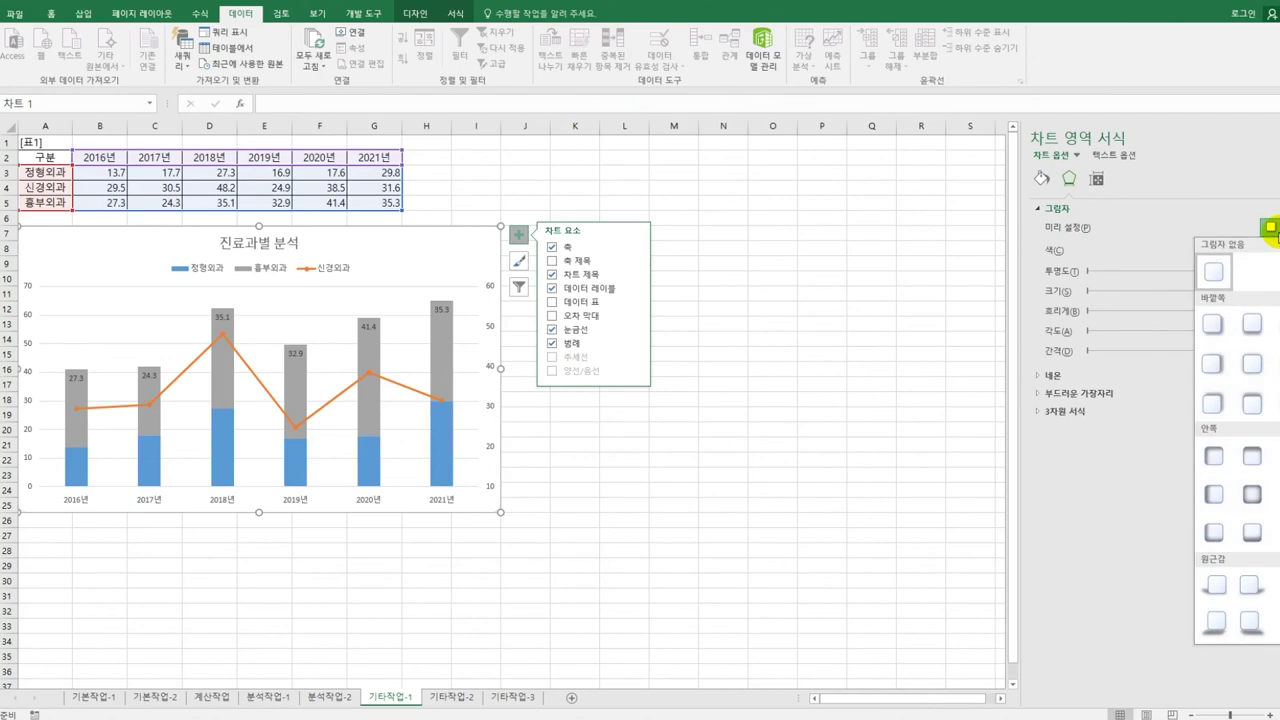
pyautogui.click(1256, 363)
pyautogui.click(755, 550)
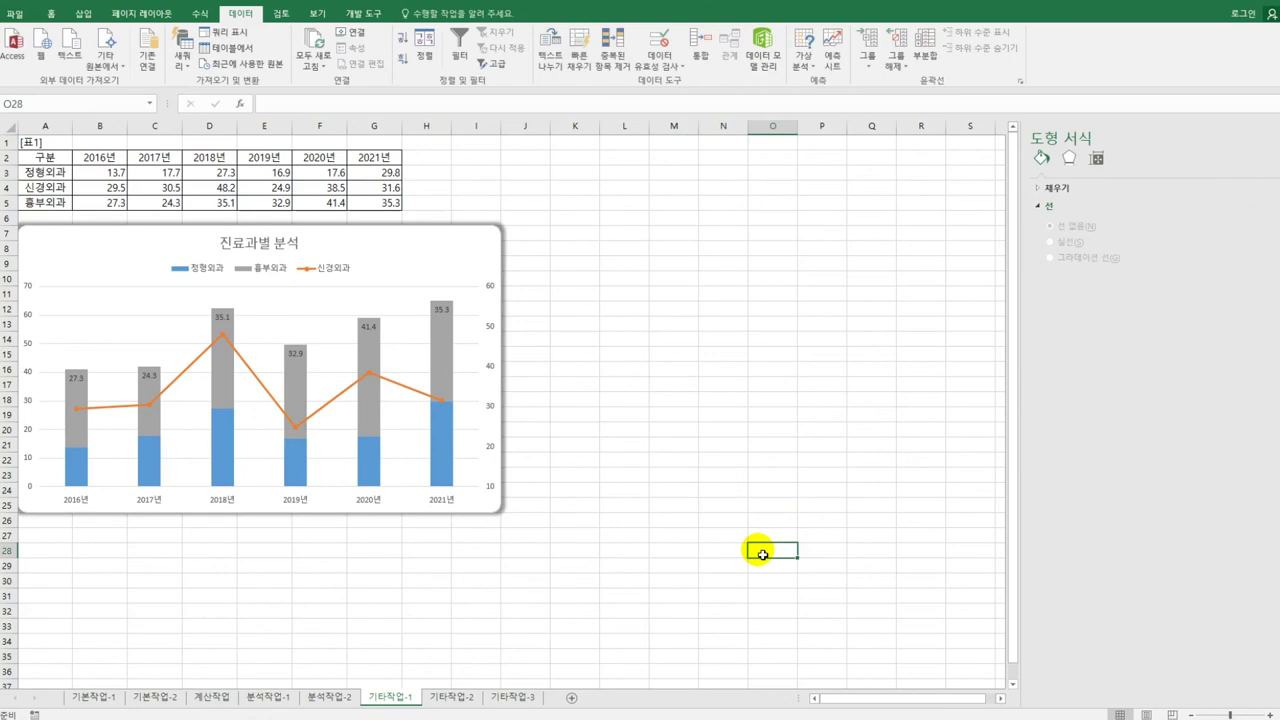
# On the 기타작업-2 sheet, start recording a macro named 서식 stored in the current workbook.
pyautogui.click(432, 695)
pyautogui.click(614, 328)
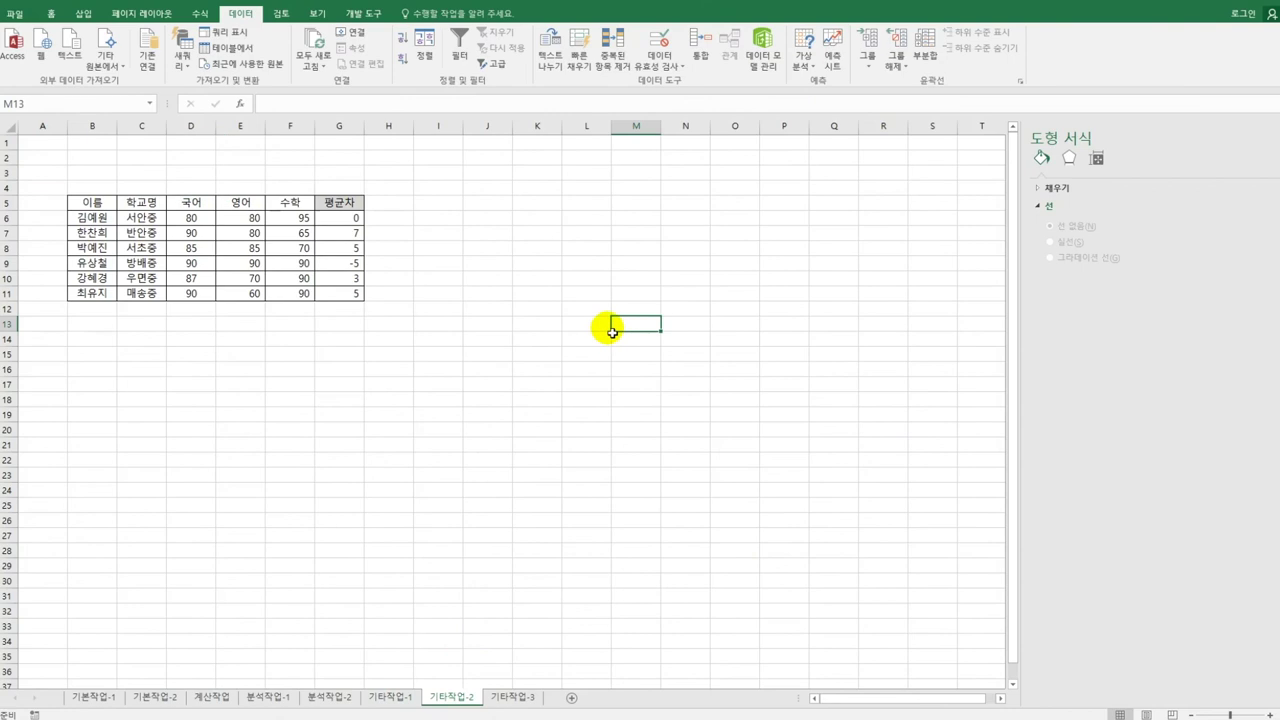
pyautogui.click(482, 249)
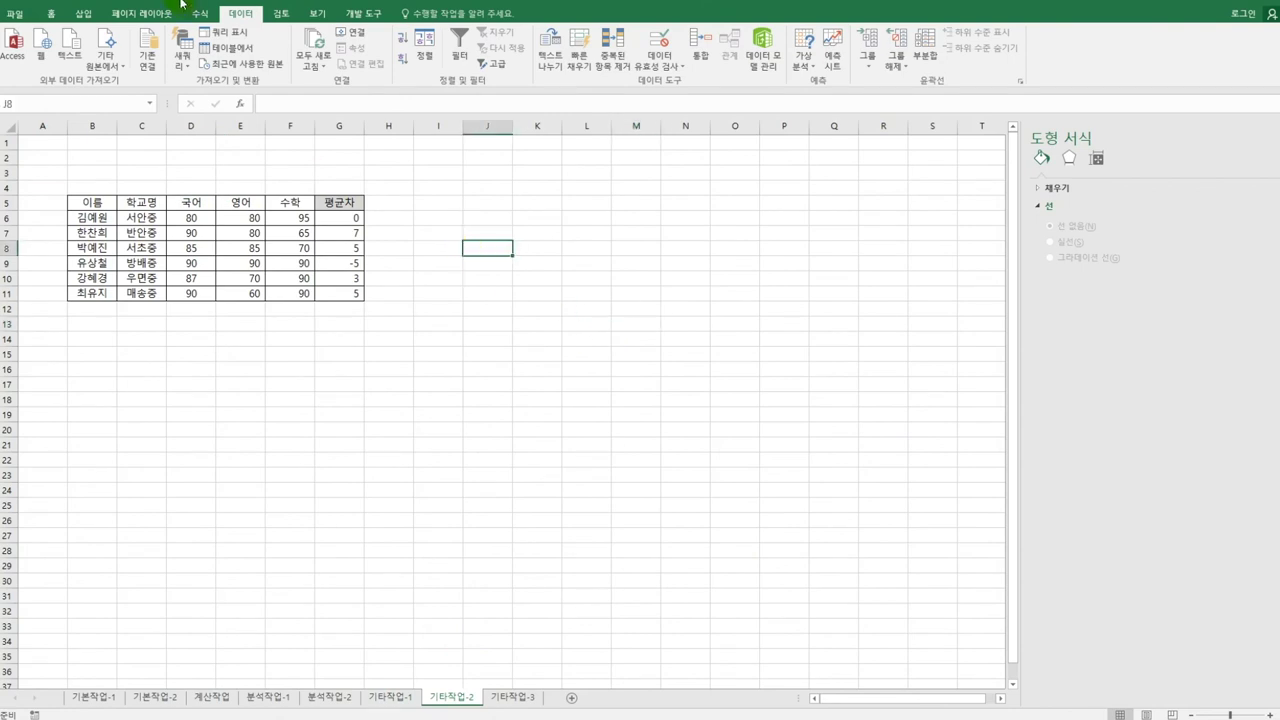
pyautogui.click(341, 14)
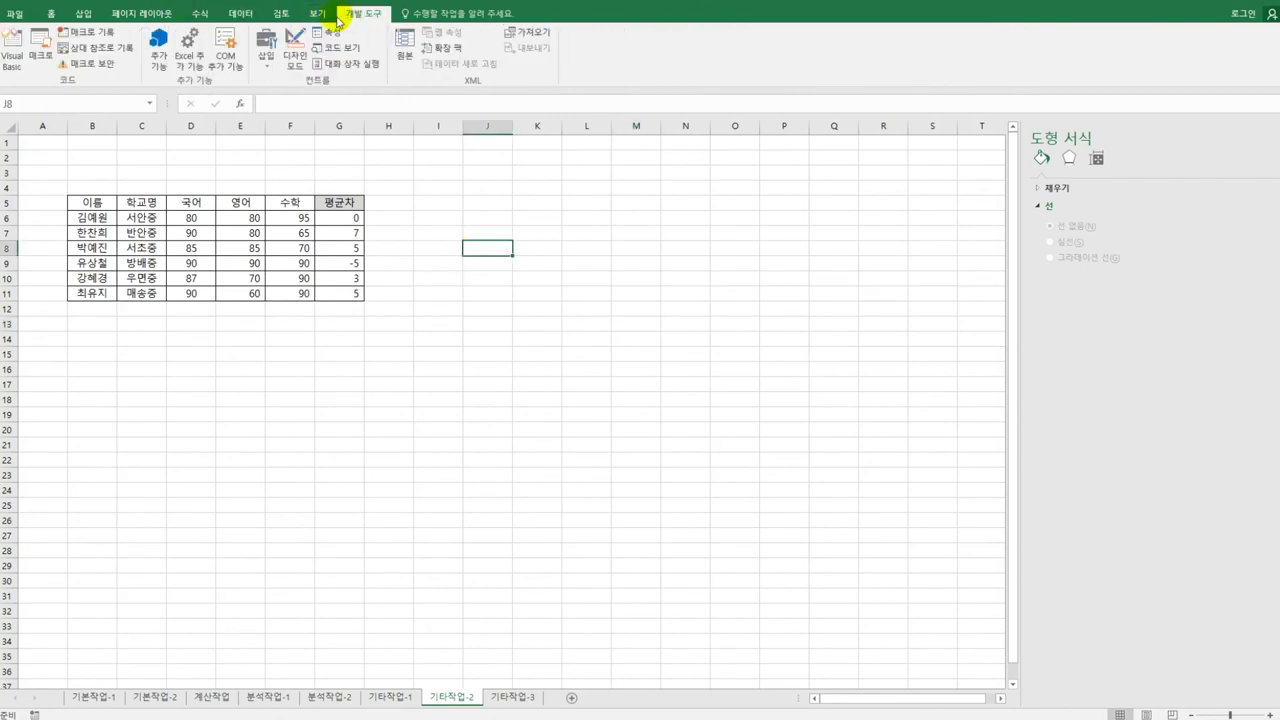
pyautogui.click(98, 32)
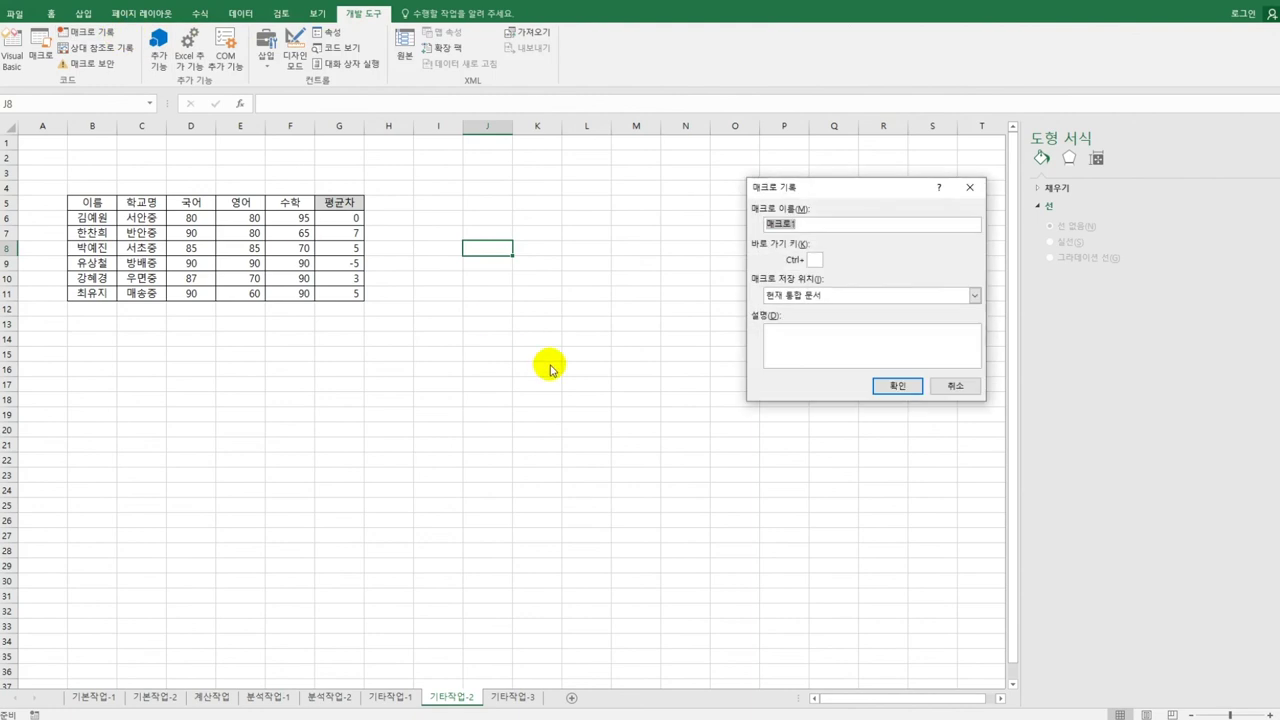
pyautogui.write('서식')
pyautogui.click(897, 386)
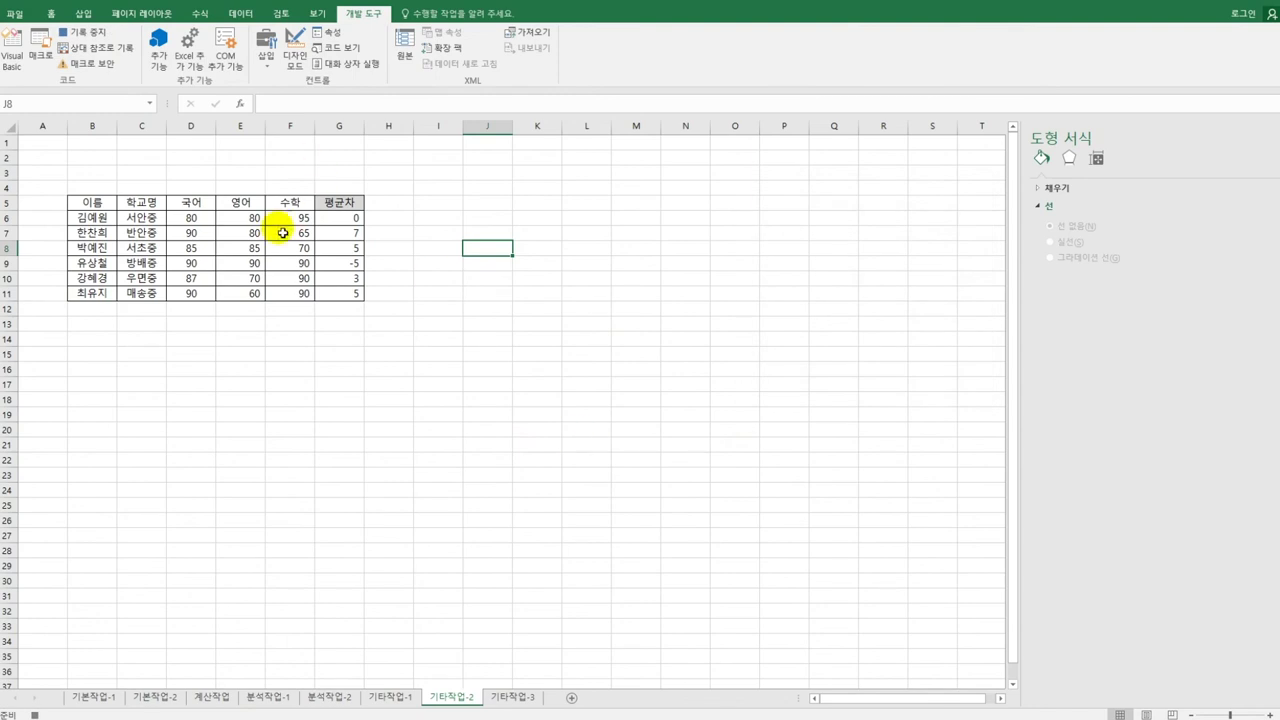
# Apply the custom number format [파랑]0.0;[빨강]0.0;"◆" to the 평균차 cells G6:G11, then deselect the range.
pyautogui.moveTo(337, 217); pyautogui.dragTo(342, 294)
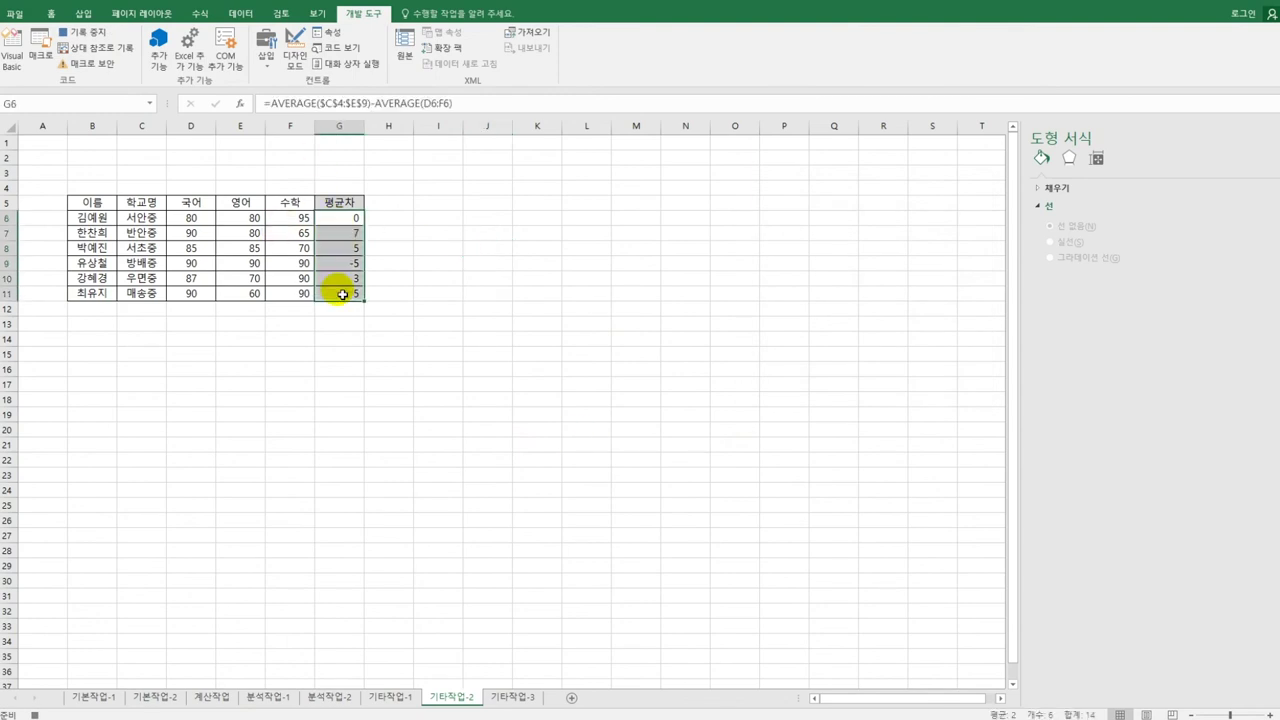
pyautogui.rightClick(354, 218)
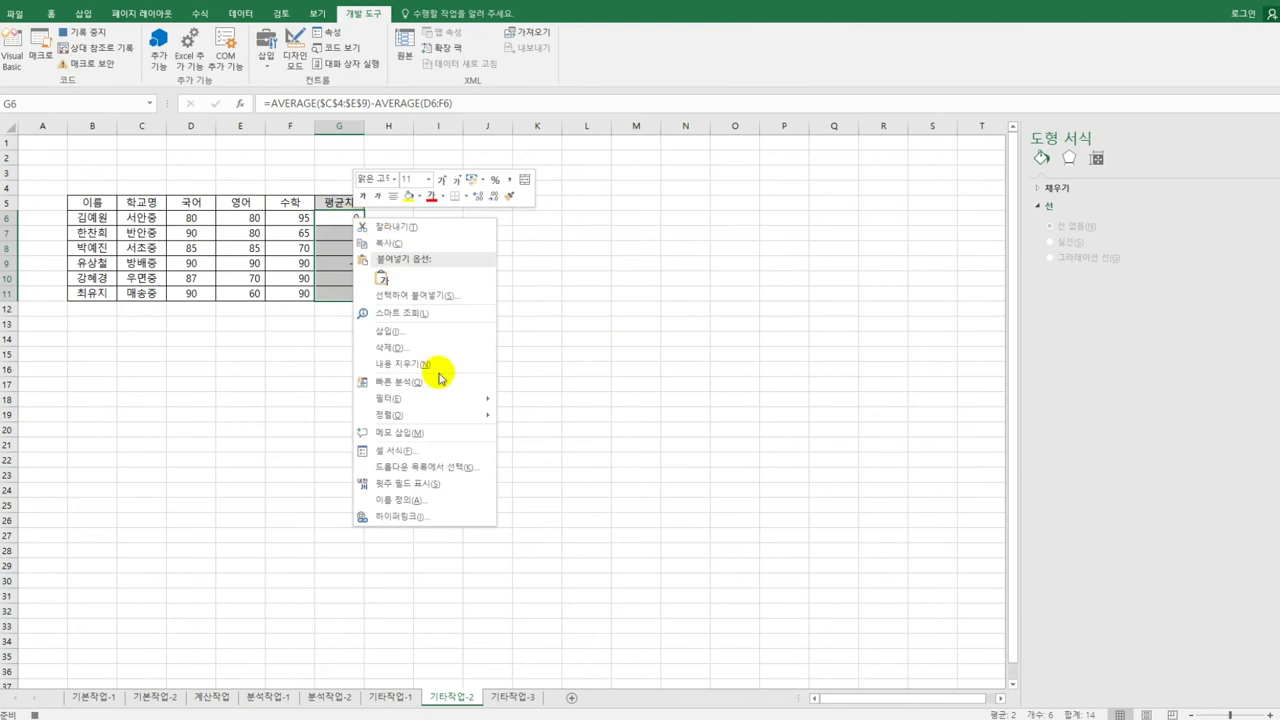
pyautogui.click(434, 451)
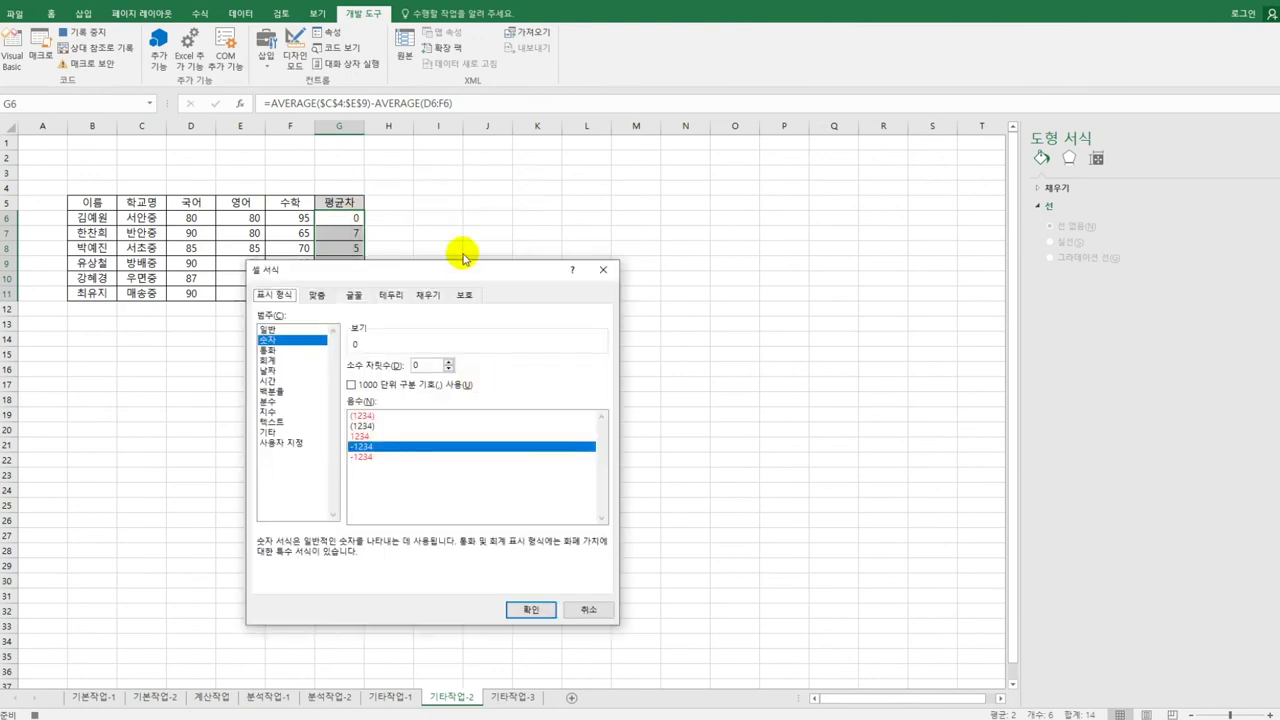
pyautogui.moveTo(463, 267); pyautogui.dragTo(687, 157)
pyautogui.click(502, 338)
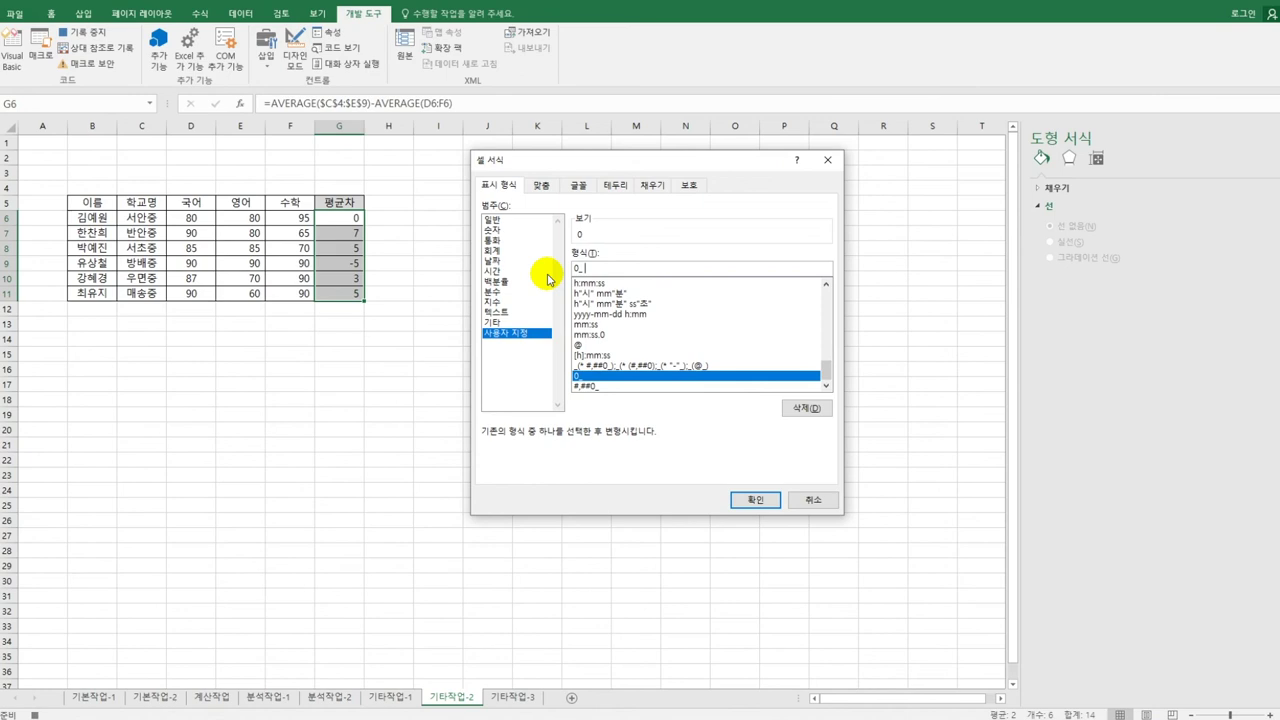
pyautogui.press('BackSpace')
pyautogui.press('BackSpace')
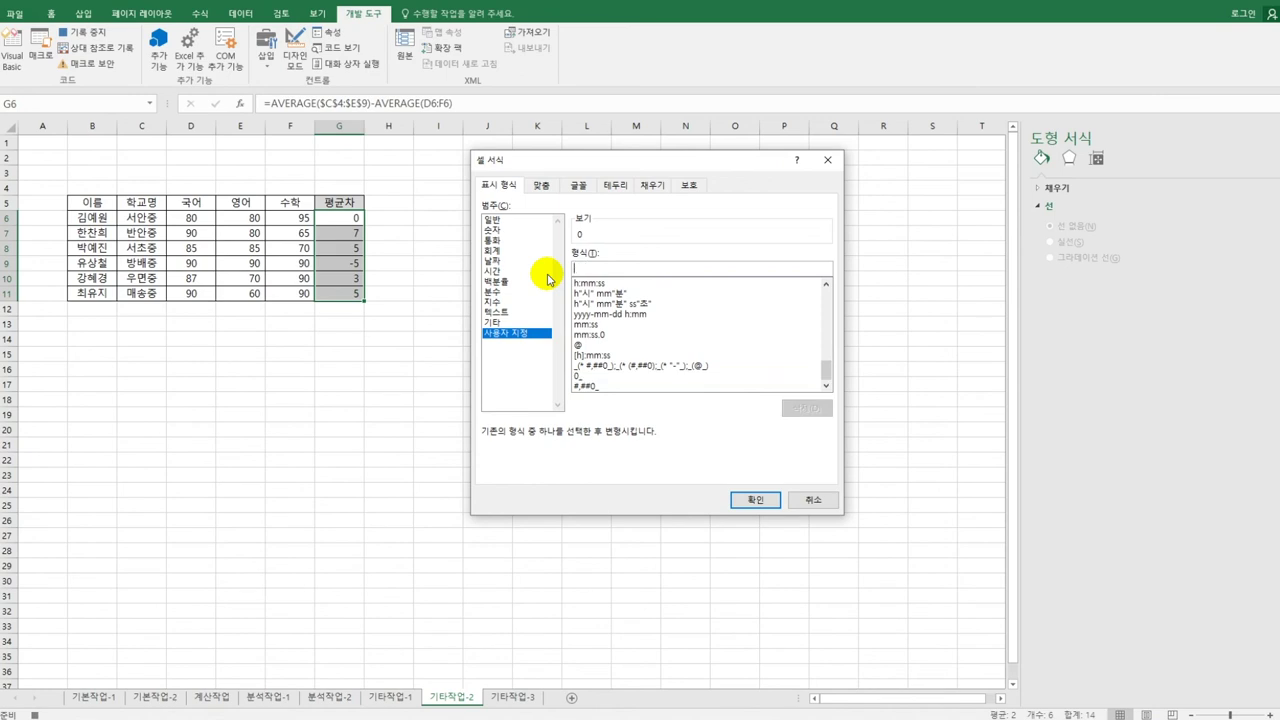
pyautogui.write('ㅁ[파랑]')
pyautogui.write('0')
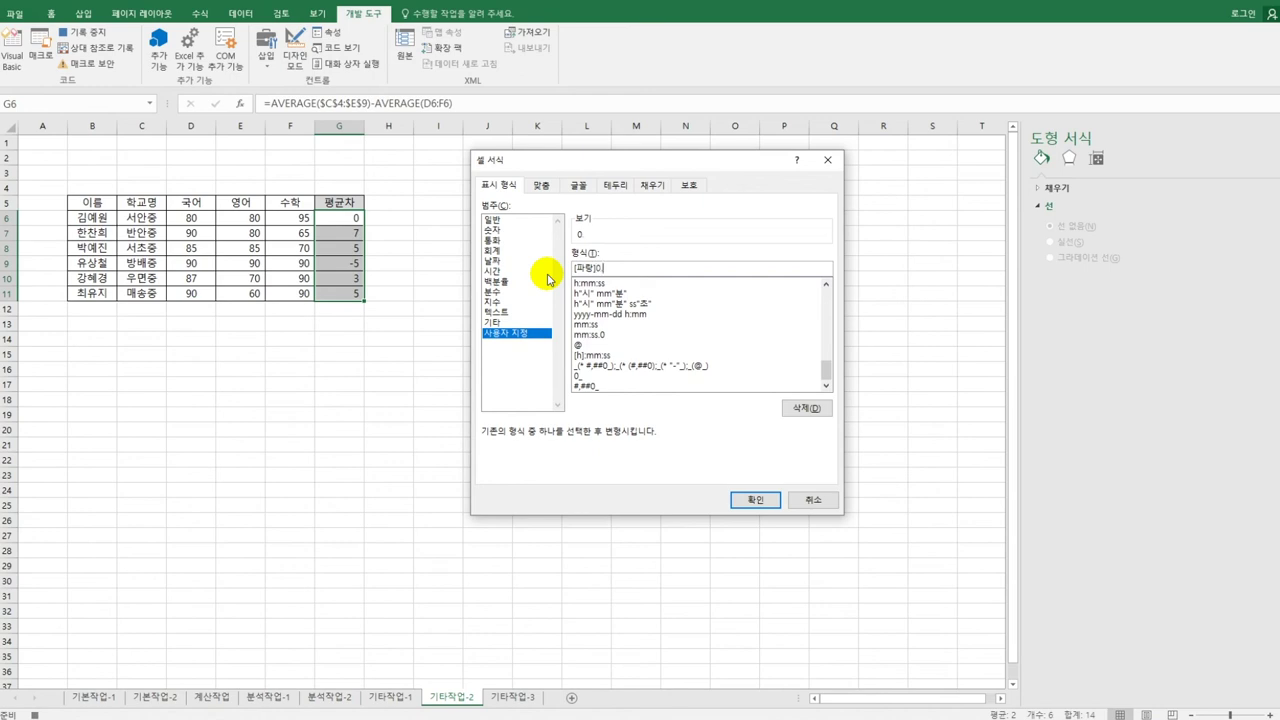
pyautogui.write('.0;[빨강]0.0;')
pyautogui.write('ㅁ')
pyautogui.press('Hangul_Hanja')
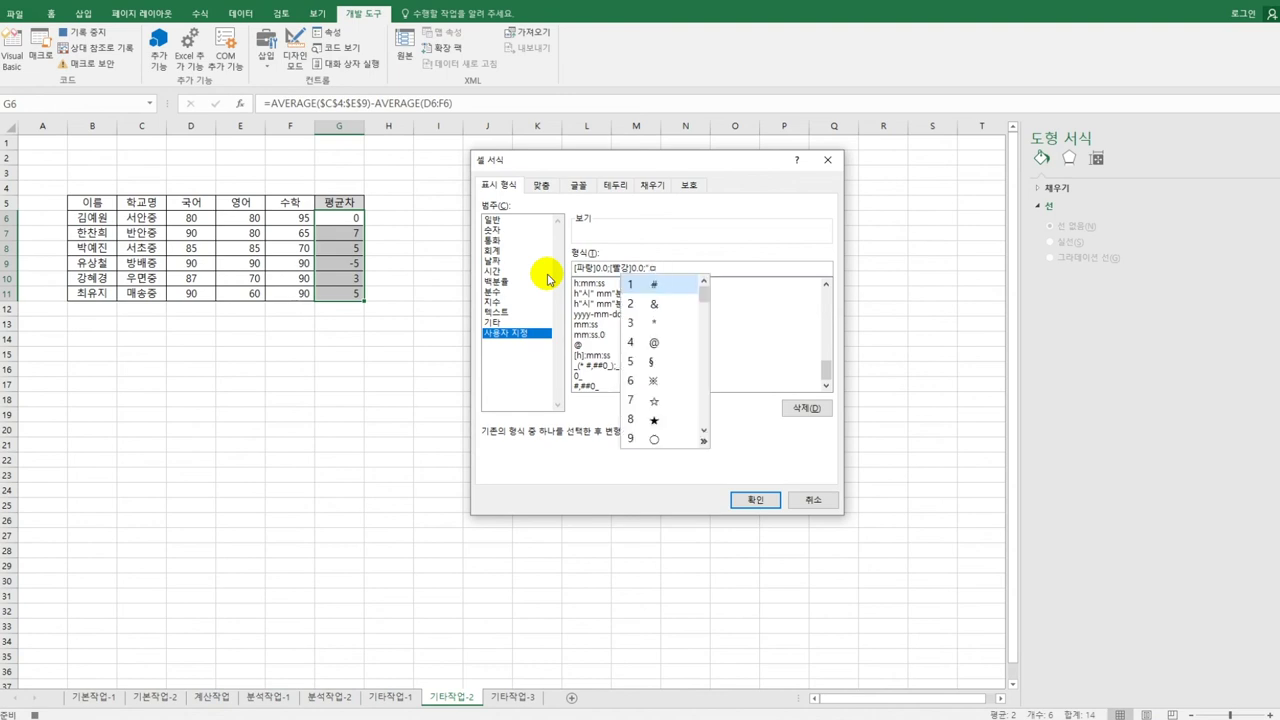
pyautogui.click(703, 442)
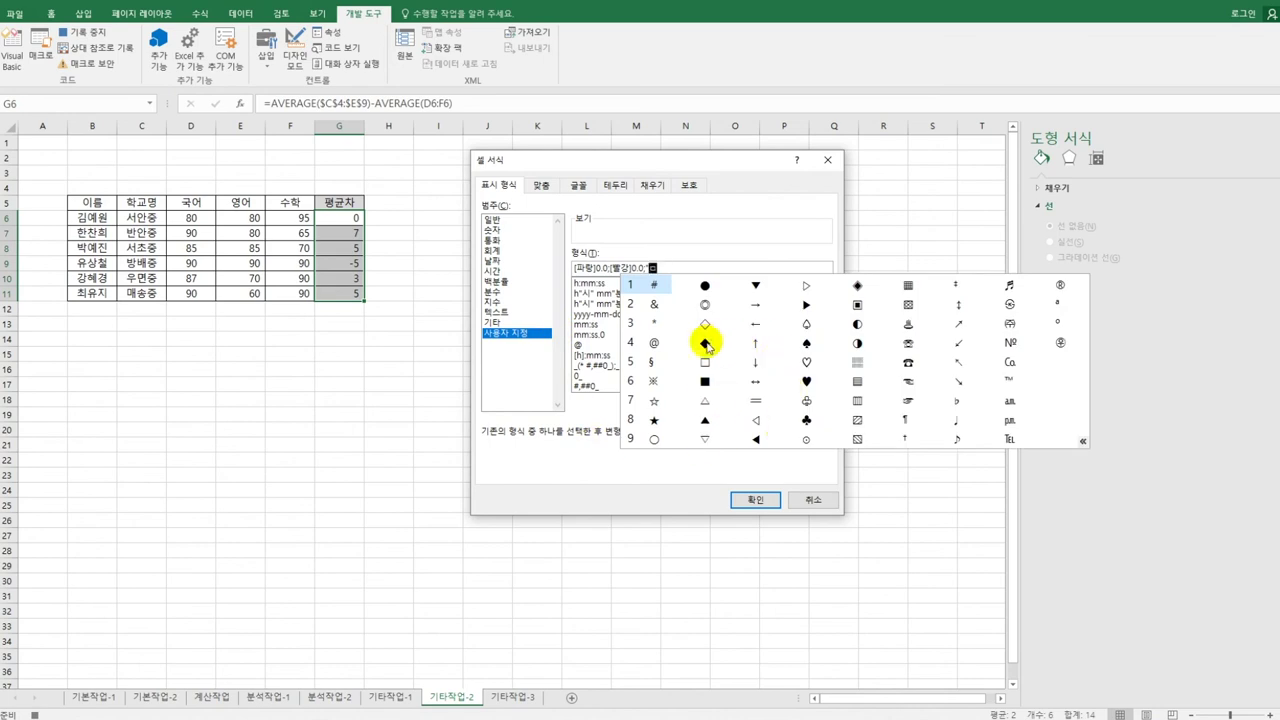
pyautogui.click(705, 343)
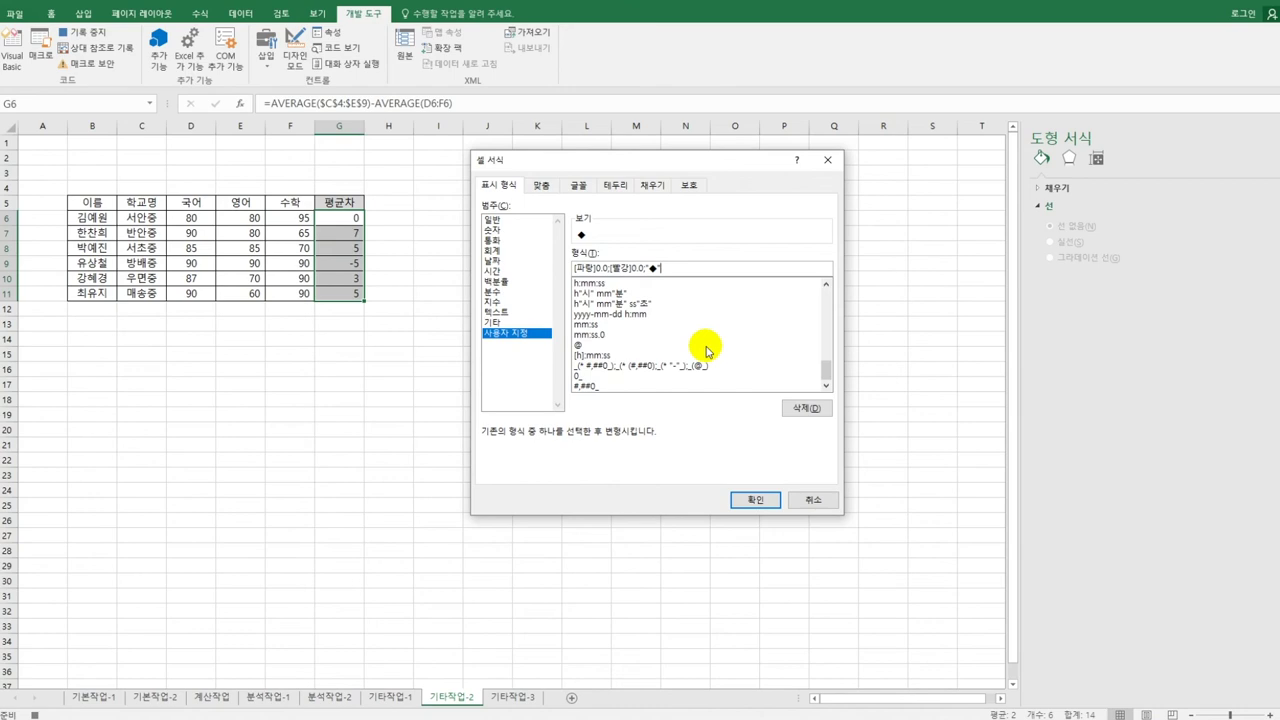
pyautogui.click(752, 498)
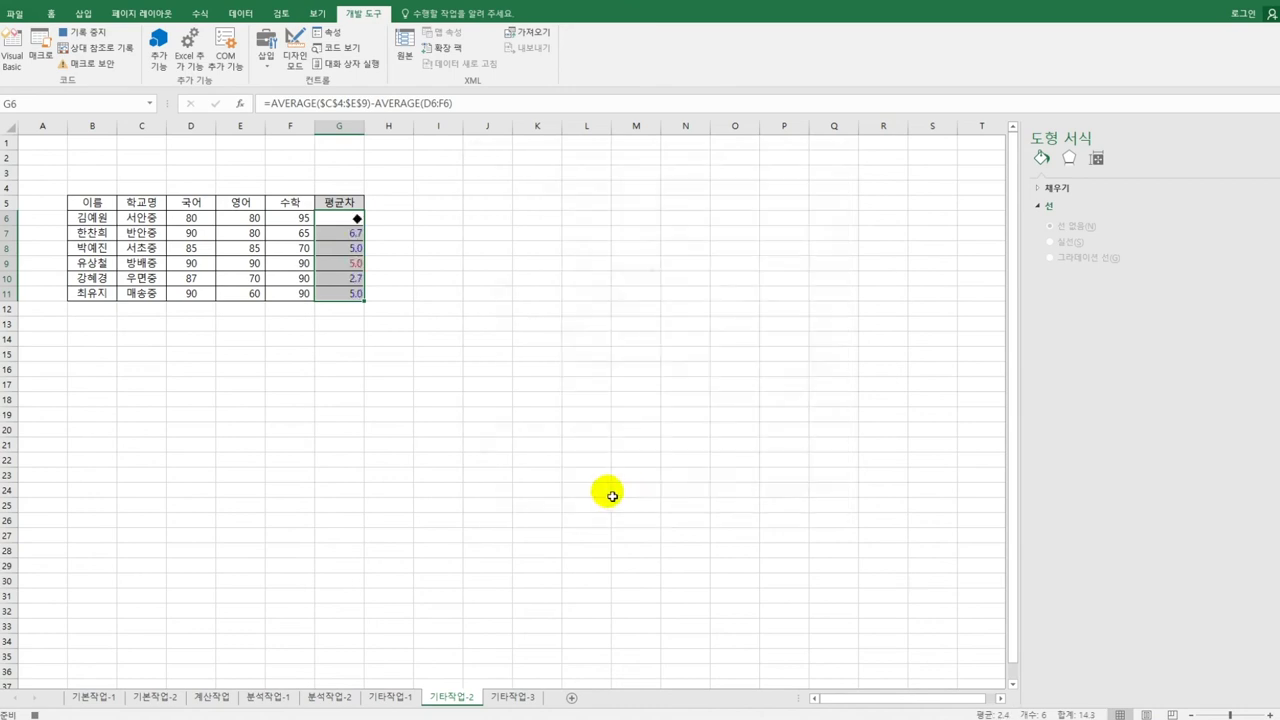
pyautogui.click(450, 359)
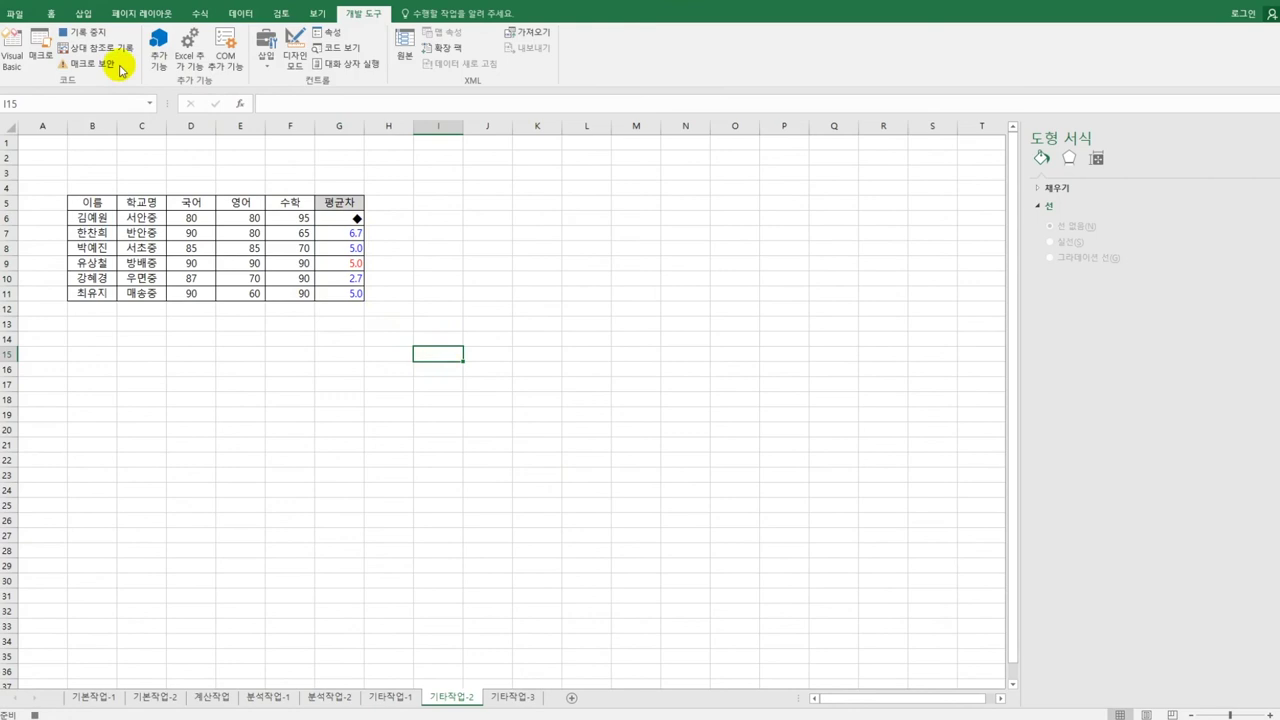
# Stop the macro recording, then add a form control button over B2:C3 assigned to the 서식 macro and labelled 서식.
pyautogui.click(85, 32)
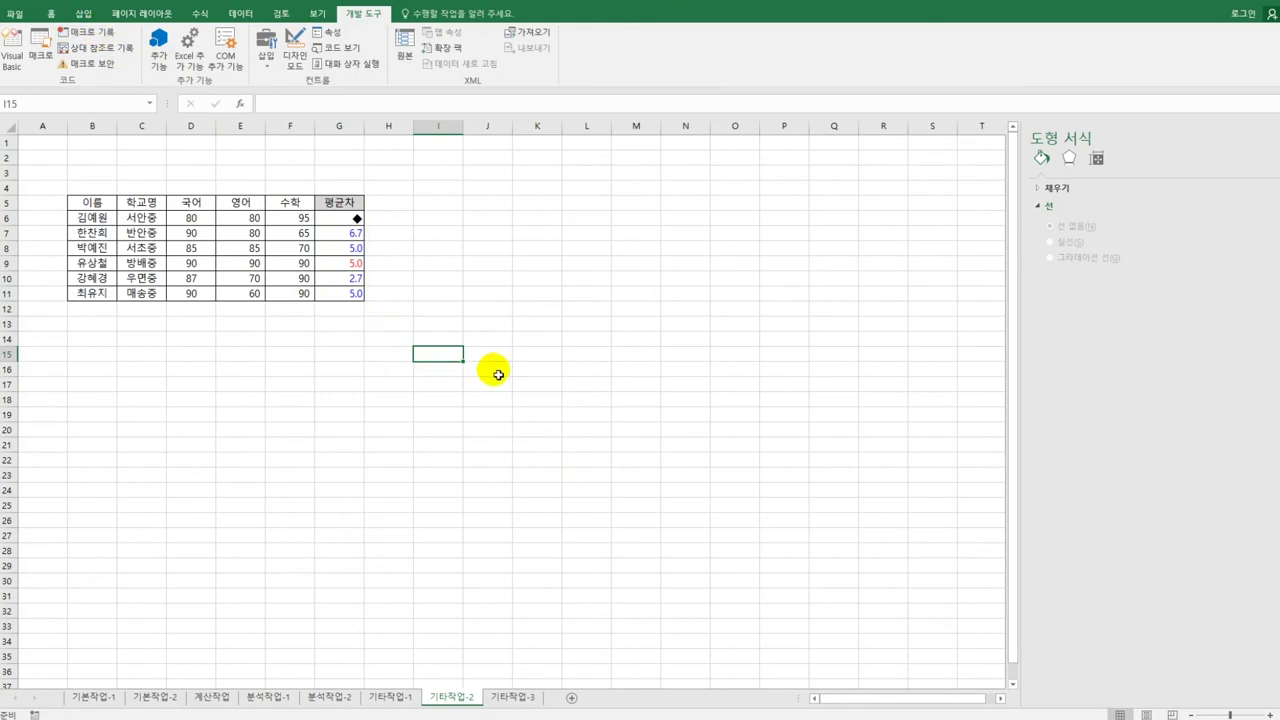
pyautogui.click(266, 50)
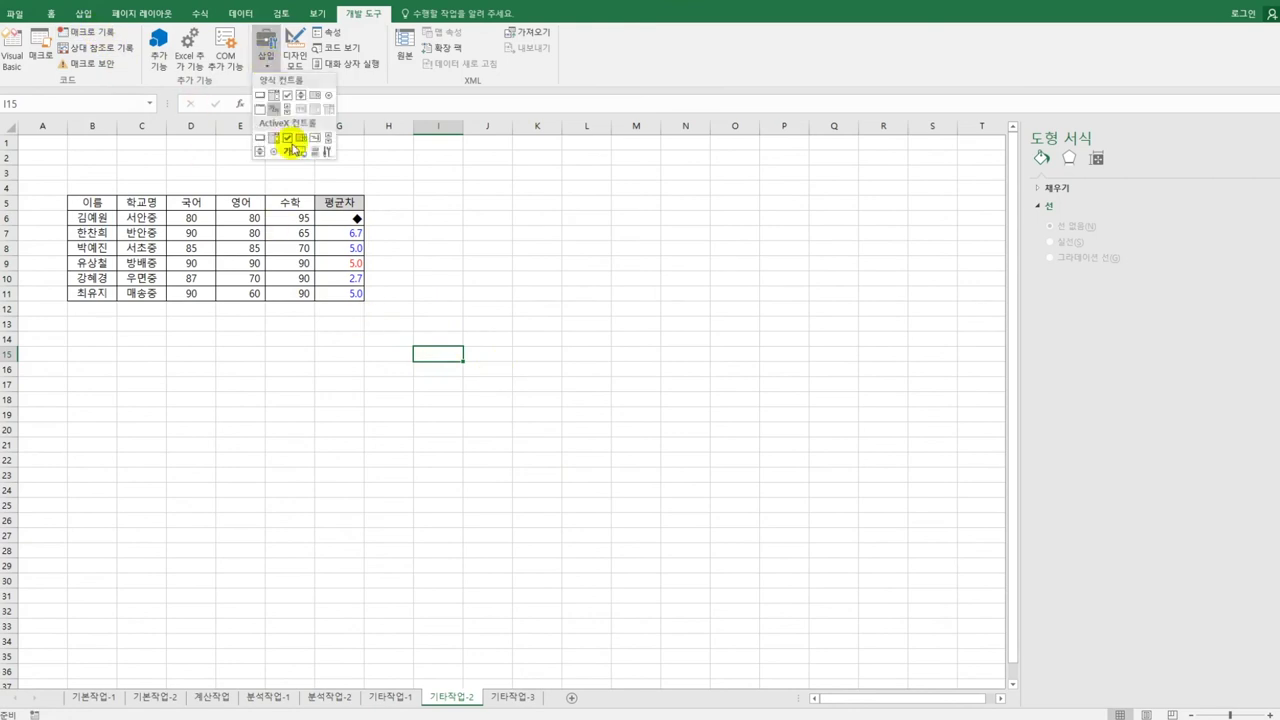
pyautogui.click(260, 96)
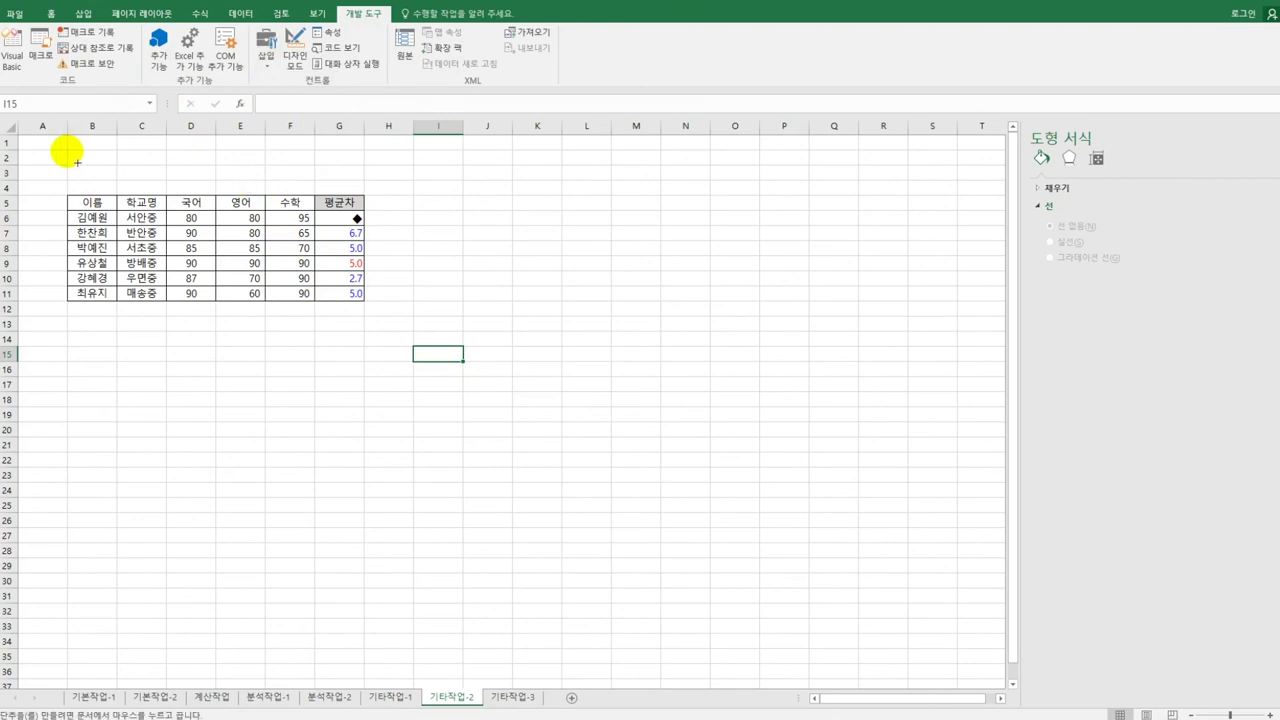
pyautogui.moveTo(67, 151); pyautogui.dragTo(167, 195)
pyautogui.click(777, 208)
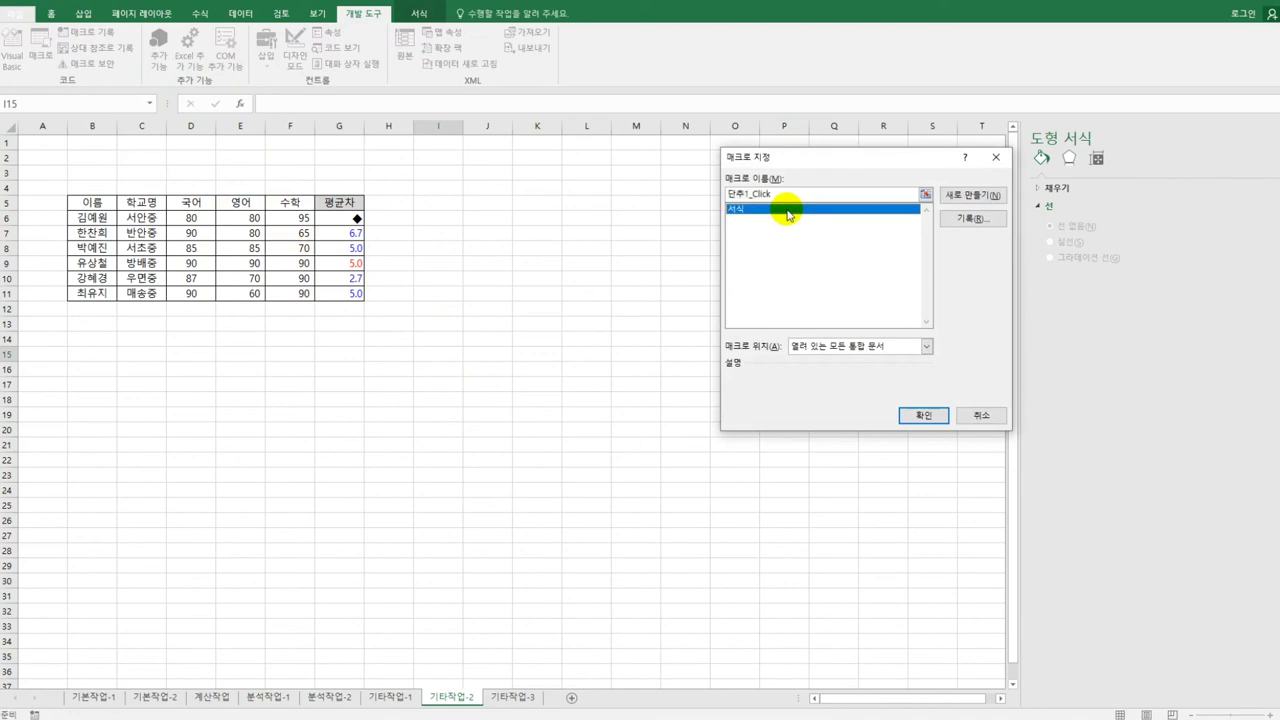
pyautogui.click(915, 415)
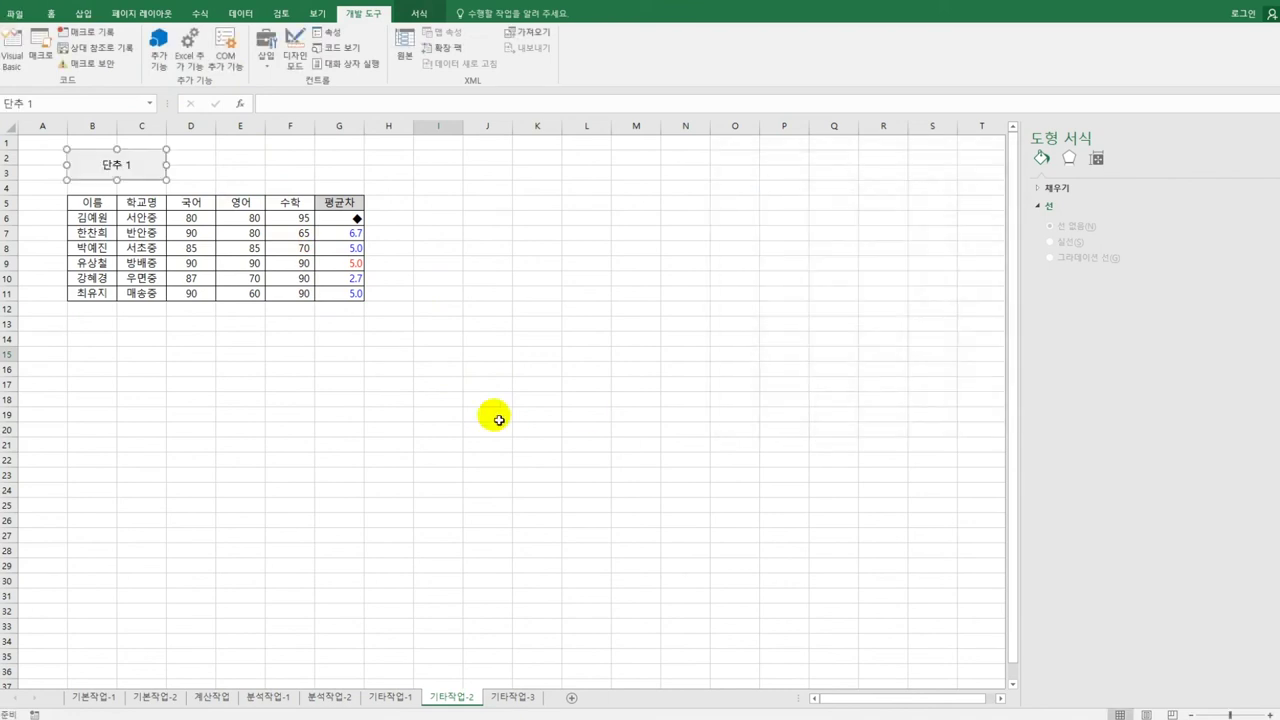
pyautogui.write('서식')
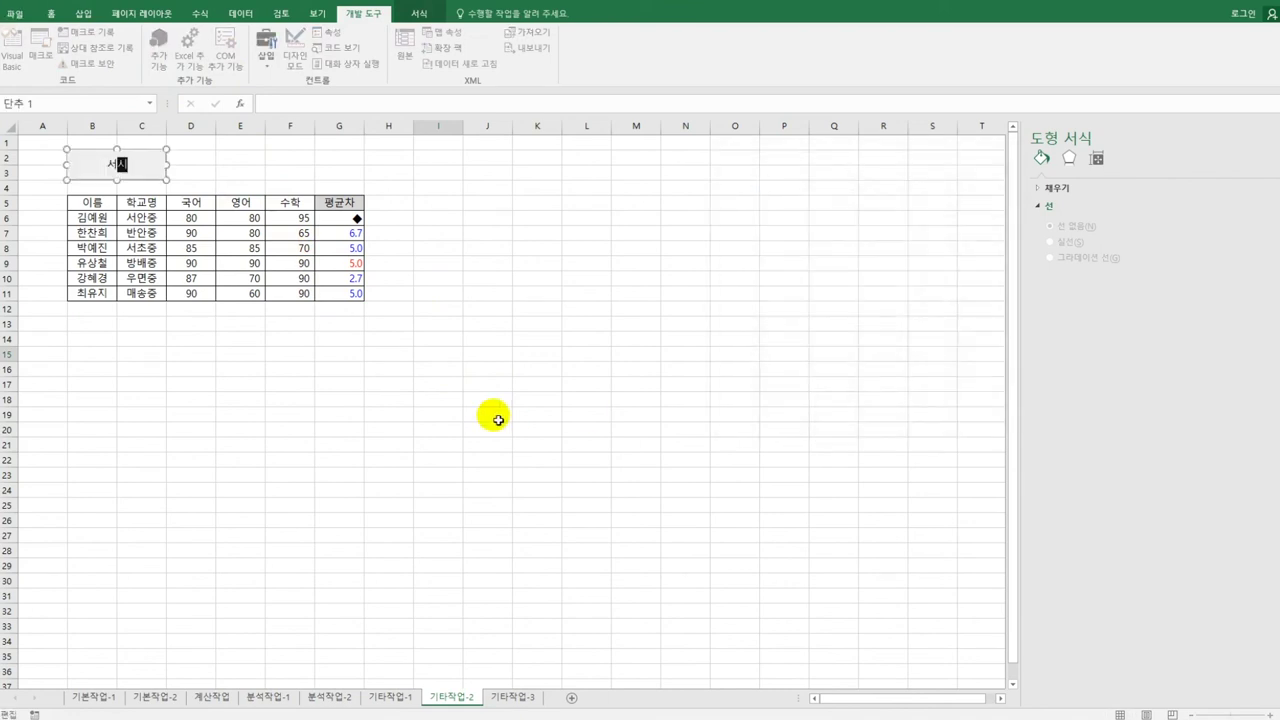
pyautogui.click(490, 421)
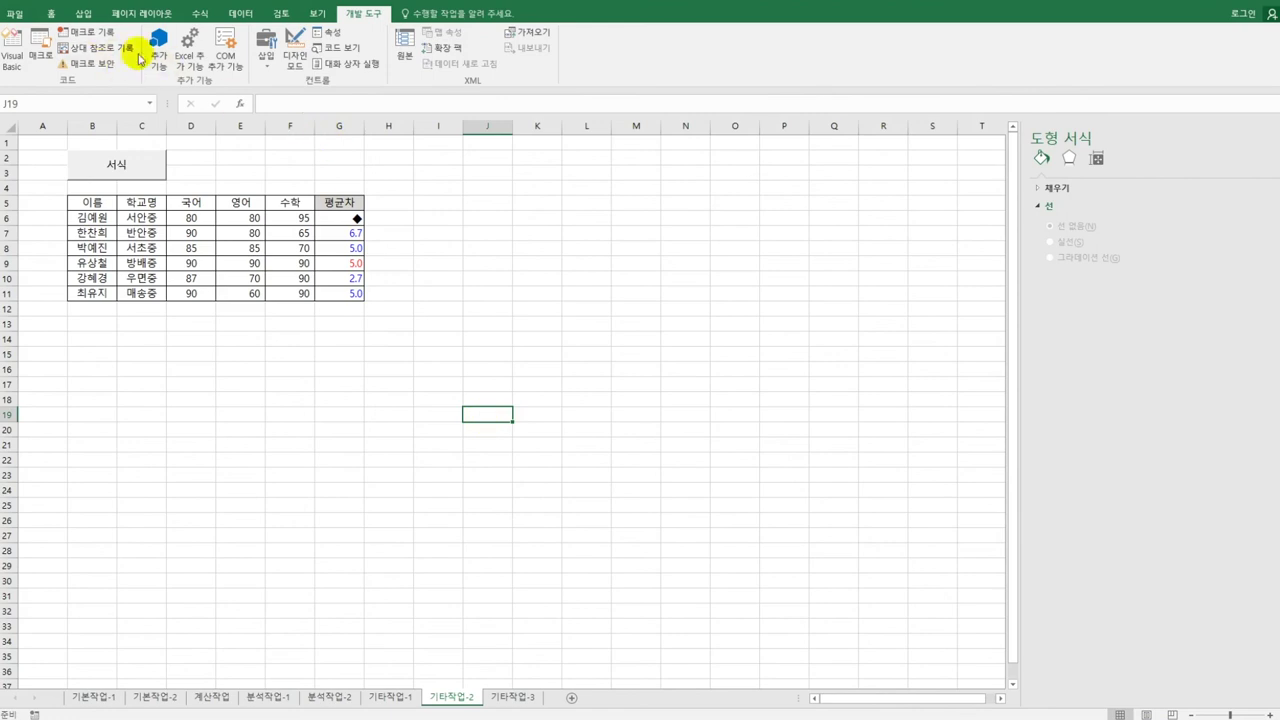
# Start recording a macro named 그래프보기 stored in the current workbook.
pyautogui.click(92, 32)
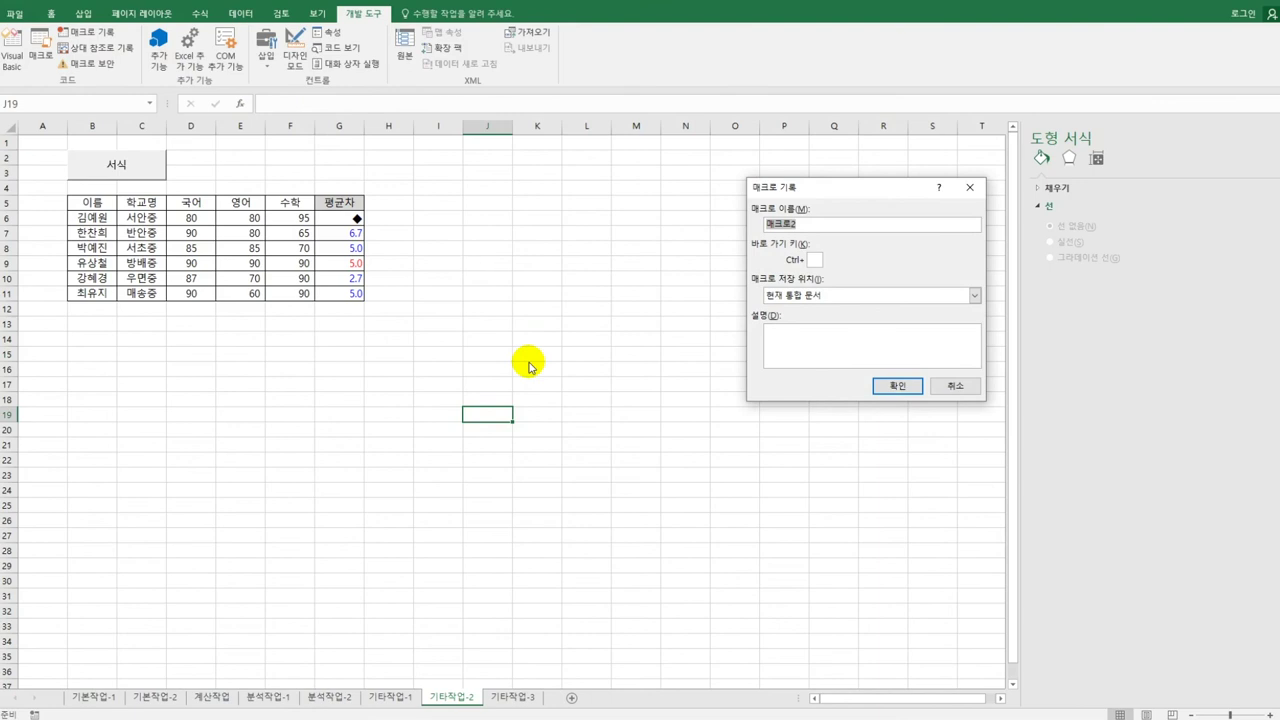
pyautogui.write('ㅅ')
pyautogui.write('래프보기')
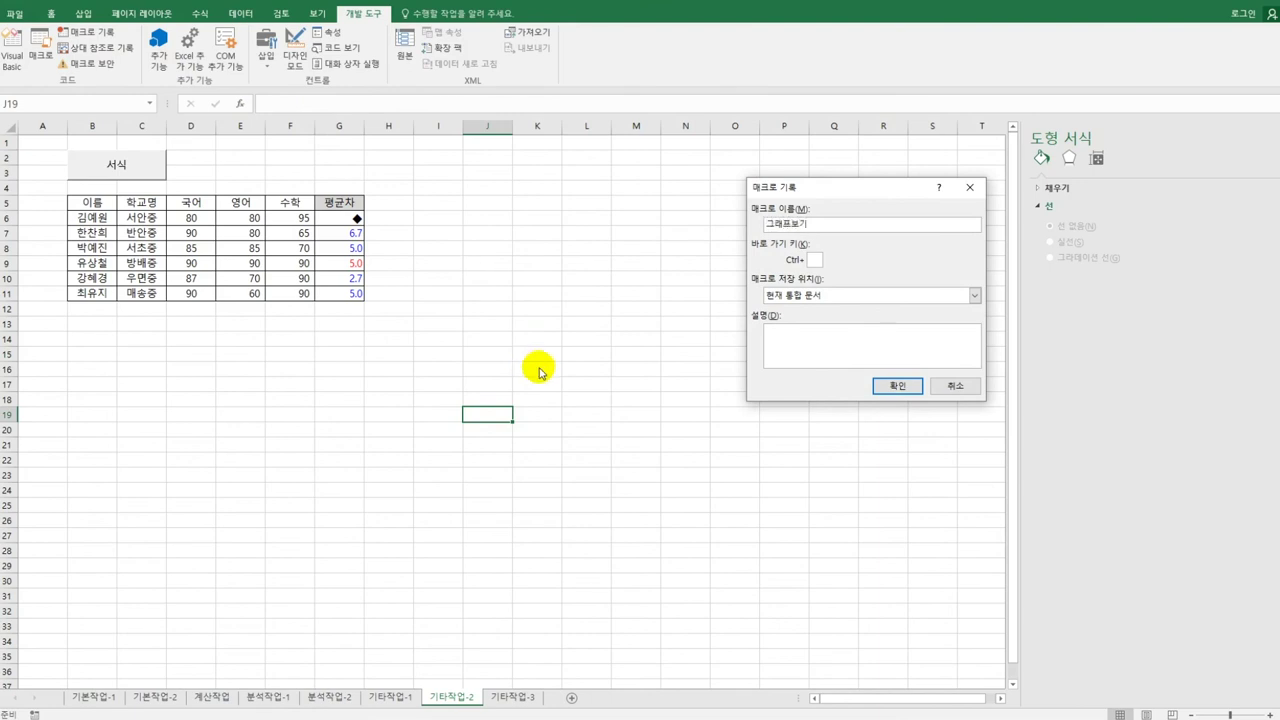
pyautogui.click(897, 385)
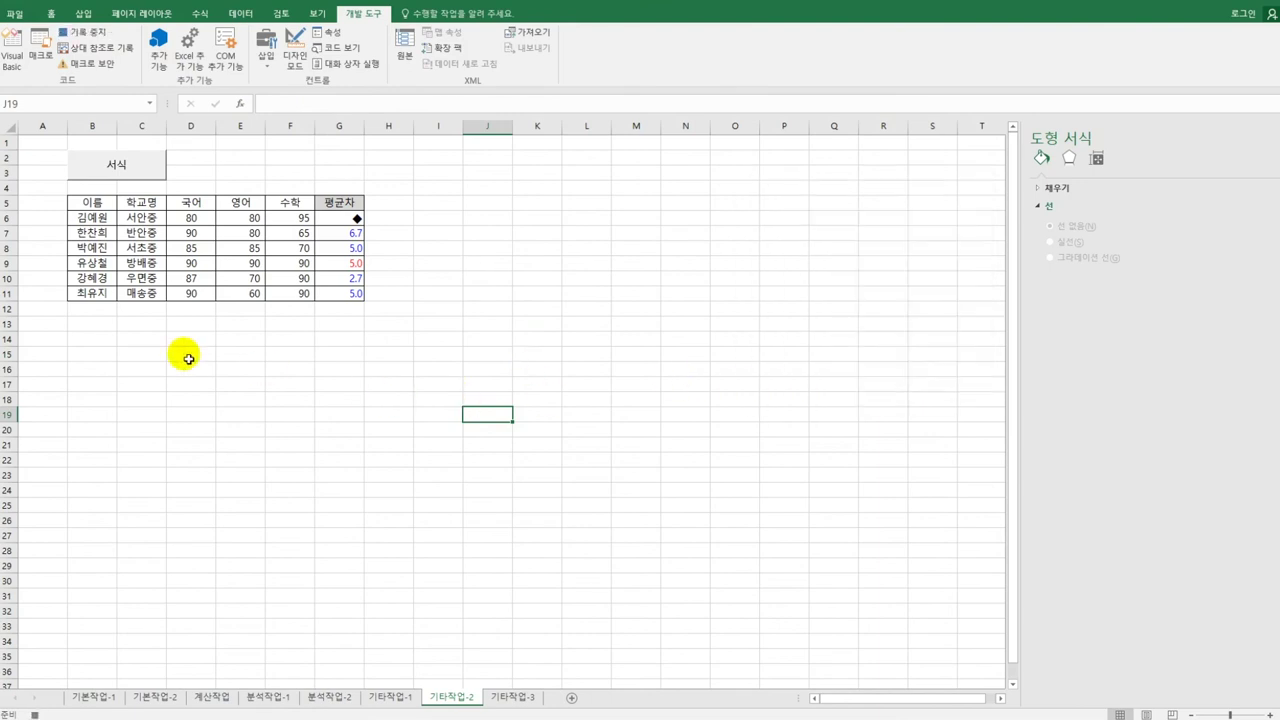
# Start a new conditional formatting rule for the score cells D6:F11 using the data bar (데이터 막대) format style.
pyautogui.click(203, 219)
pyautogui.moveTo(203, 219); pyautogui.dragTo(280, 293)
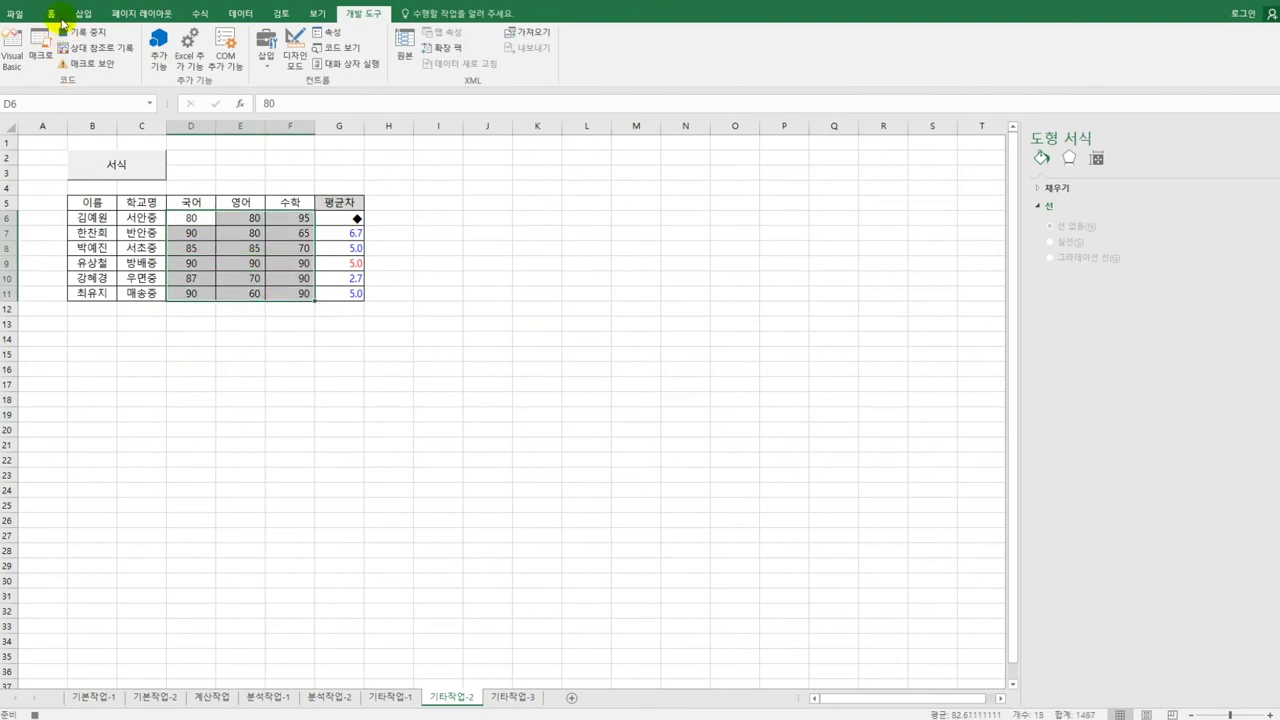
pyautogui.click(55, 14)
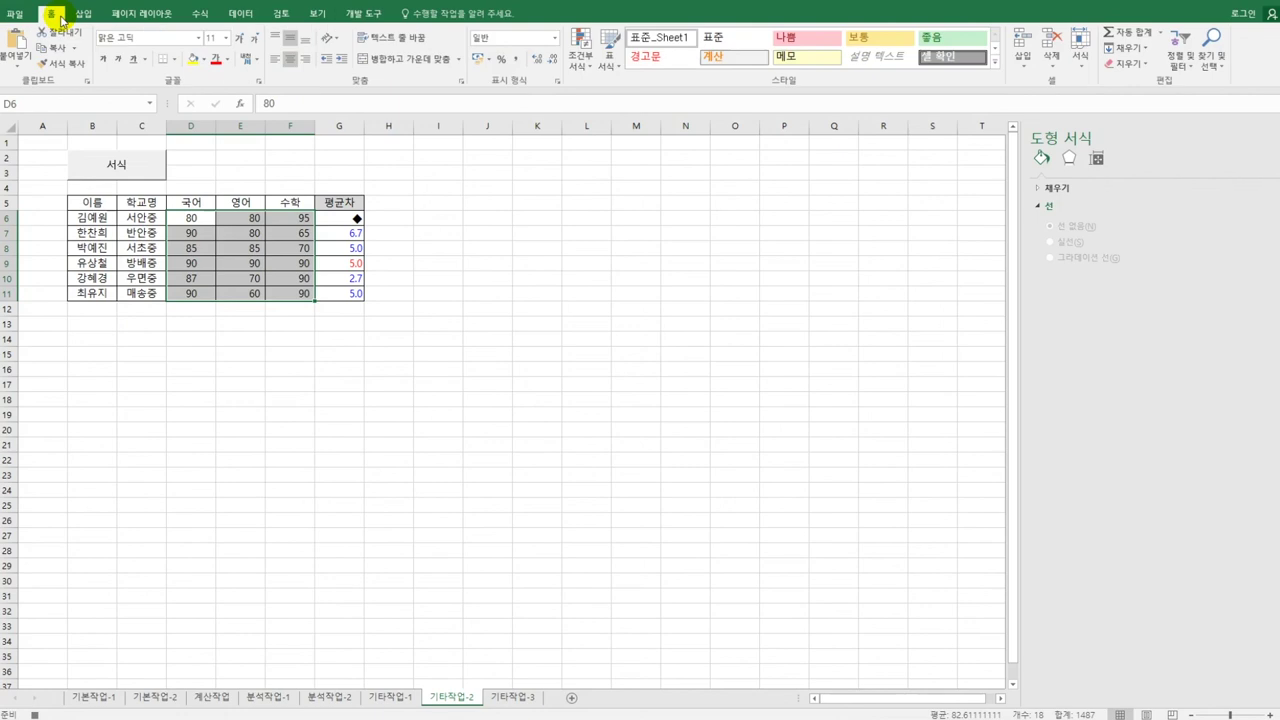
pyautogui.click(582, 62)
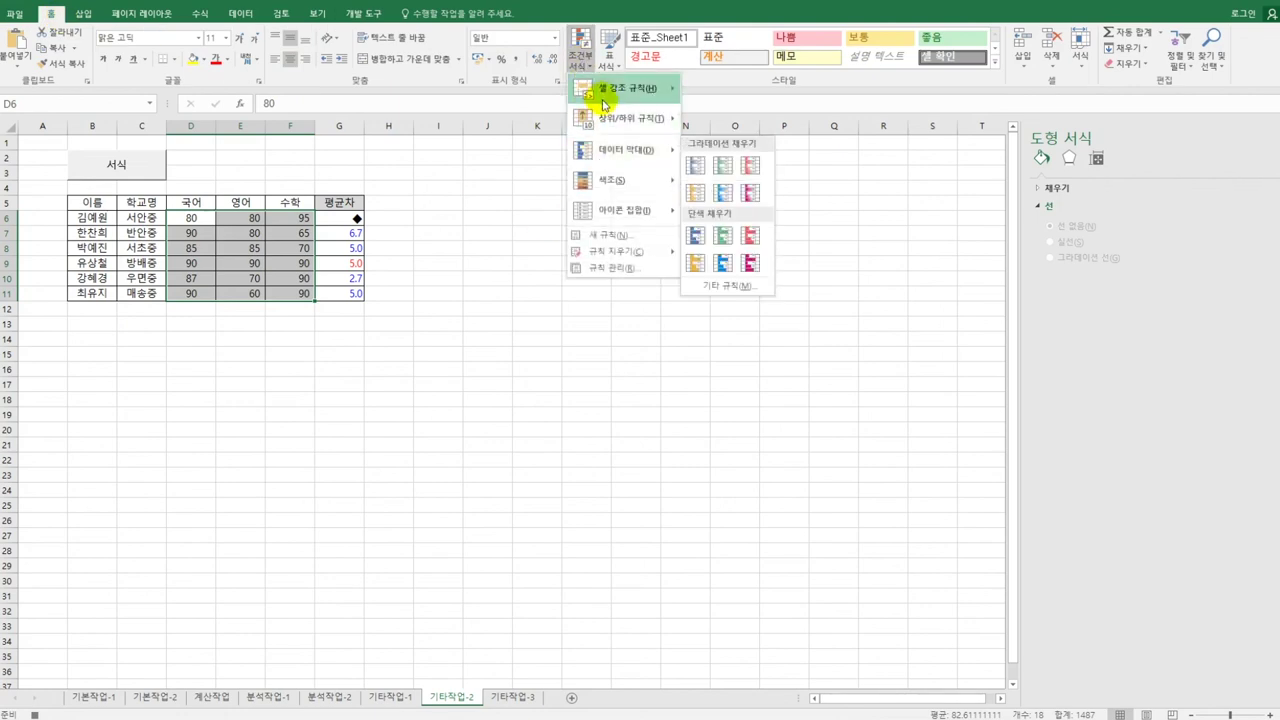
pyautogui.click(606, 237)
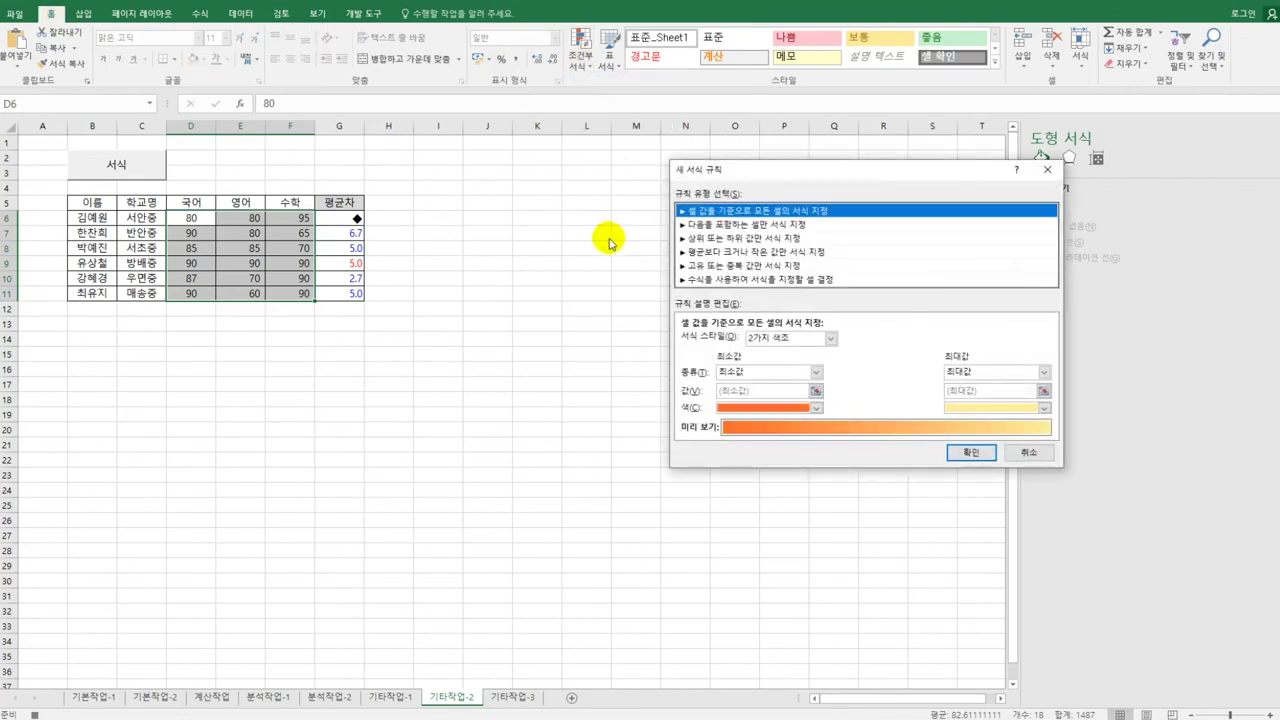
pyautogui.moveTo(733, 172); pyautogui.dragTo(595, 147)
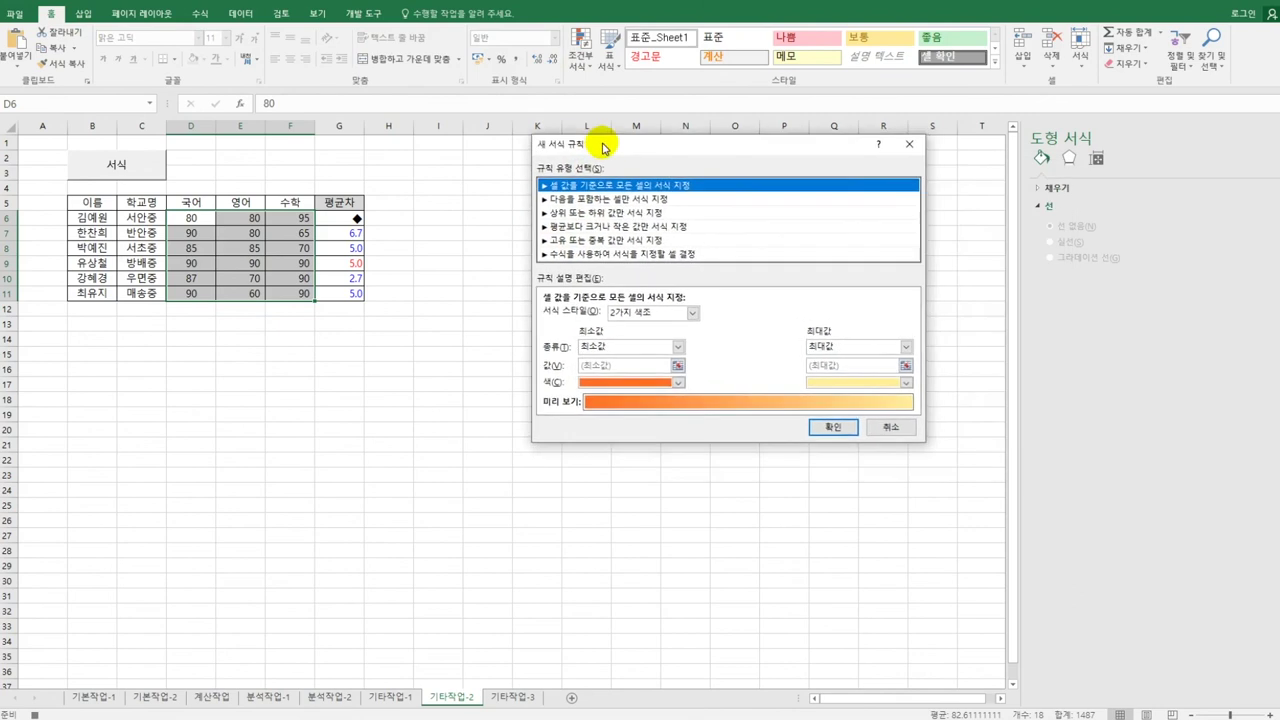
pyautogui.click(692, 314)
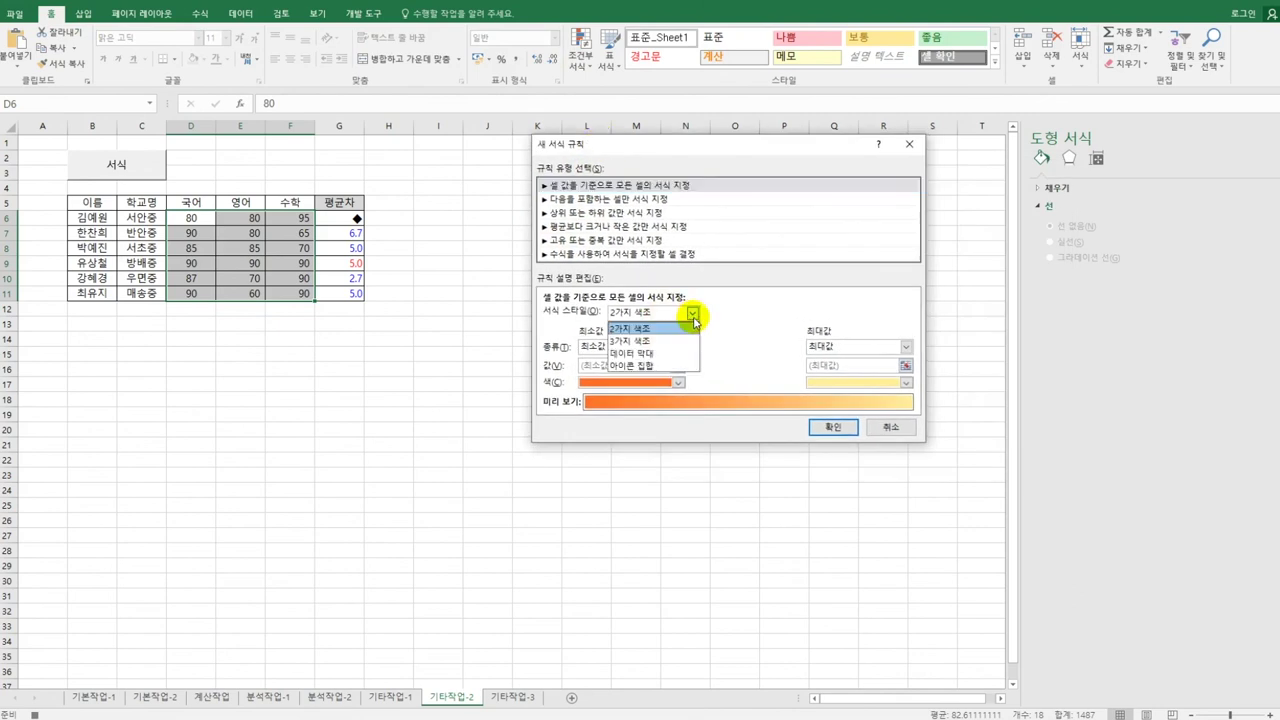
pyautogui.click(688, 353)
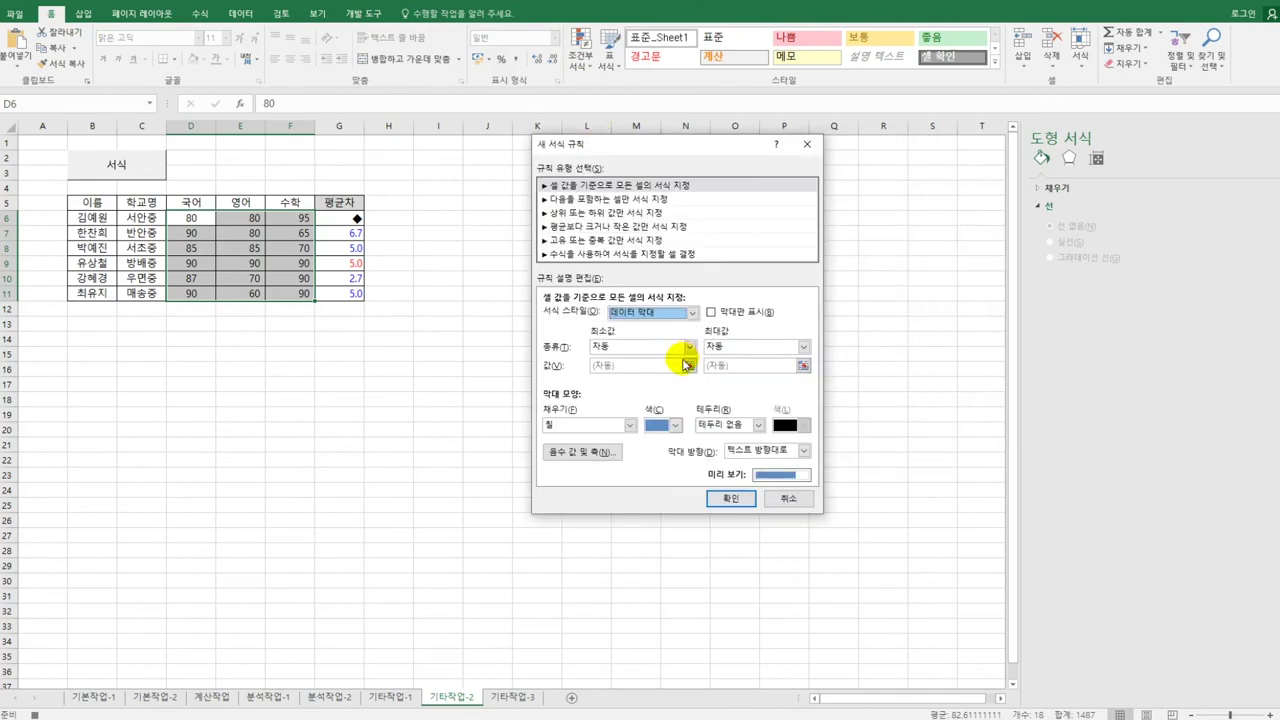
# Set the data bar's minimum to percentile (백분위수) 10 and its maximum to percentile 90.
pyautogui.click(660, 348)
pyautogui.click(648, 411)
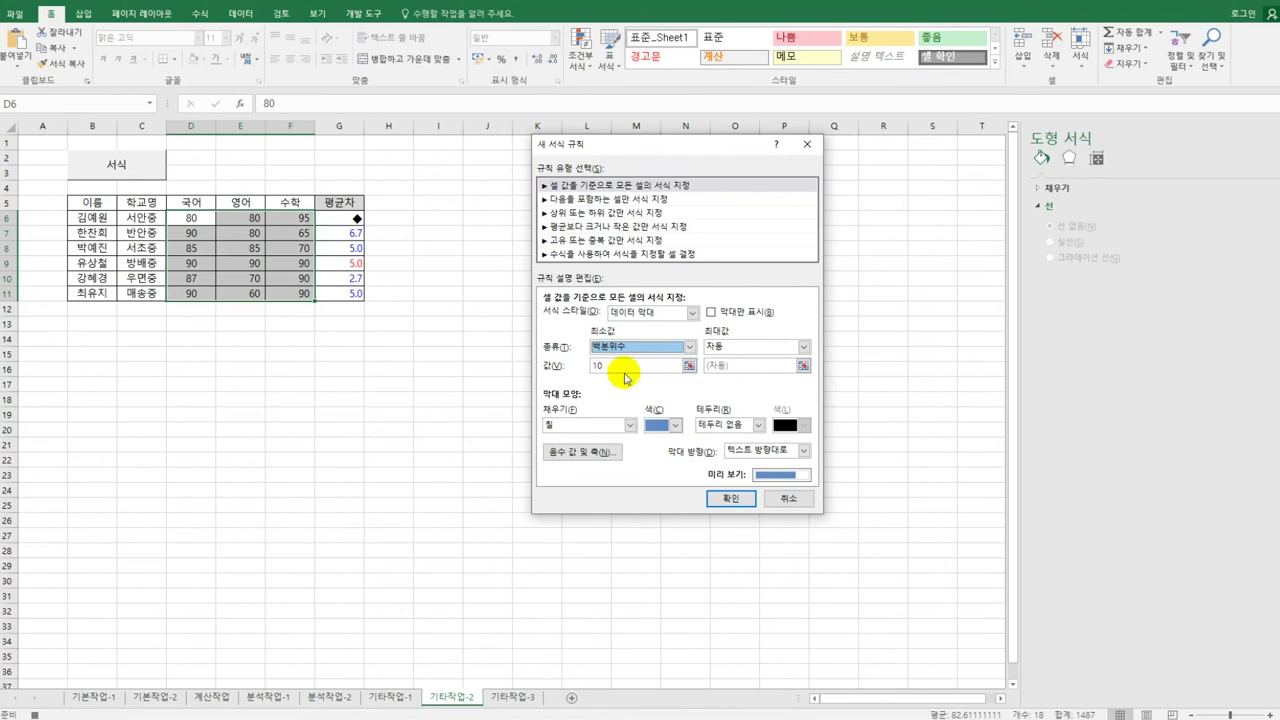
pyautogui.click(622, 367)
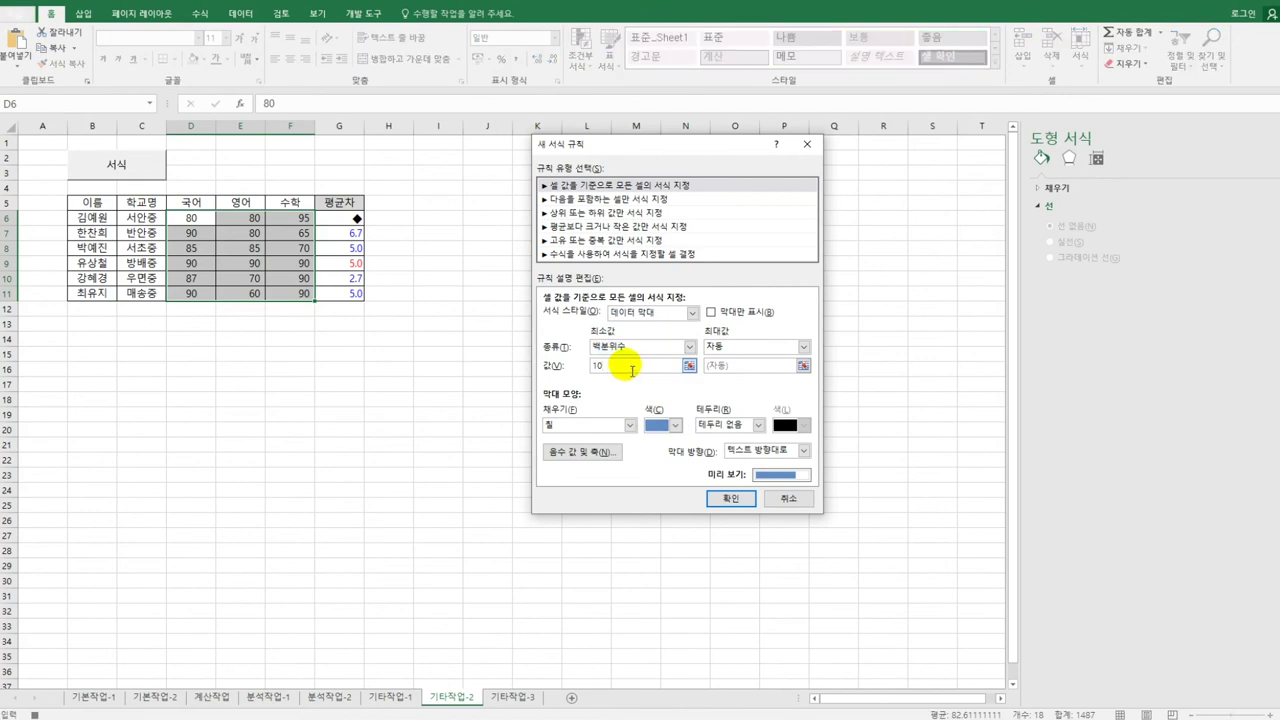
pyautogui.click(742, 347)
pyautogui.click(737, 411)
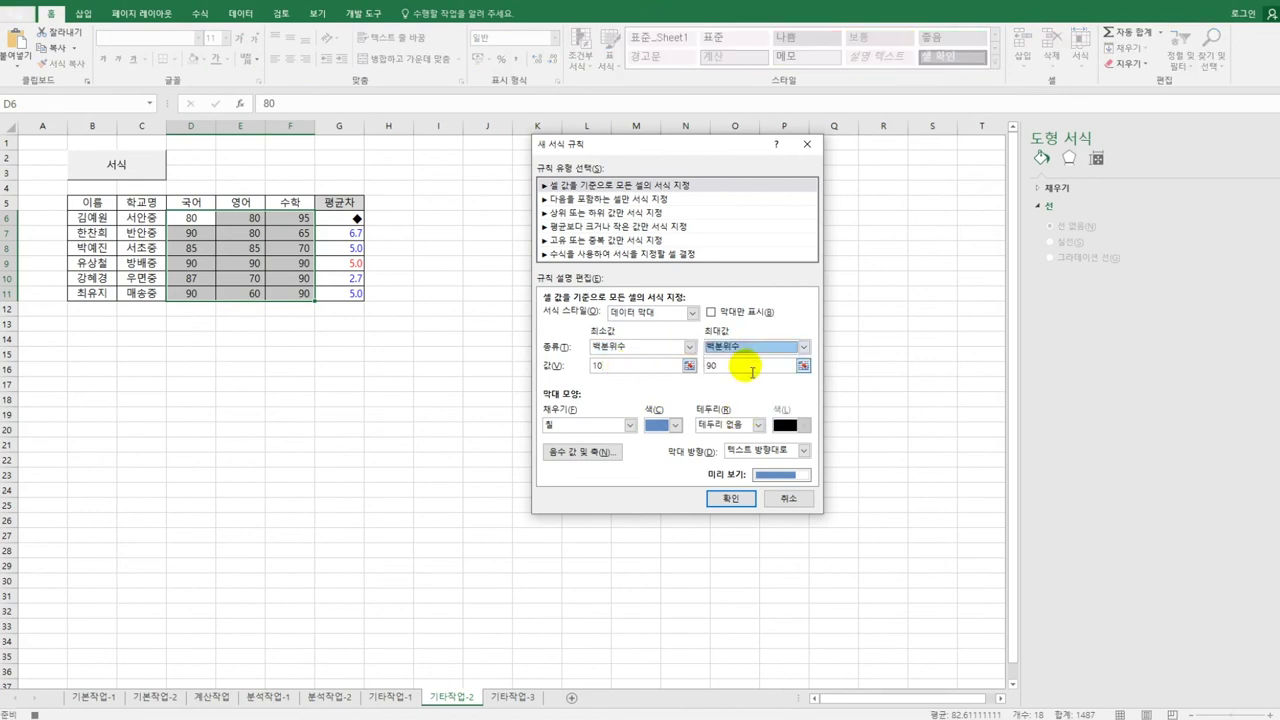
# Give the data bars a gradient fill (그라데이션 채우기) in standard green, apply the rule and deselect the range.
pyautogui.click(630, 425)
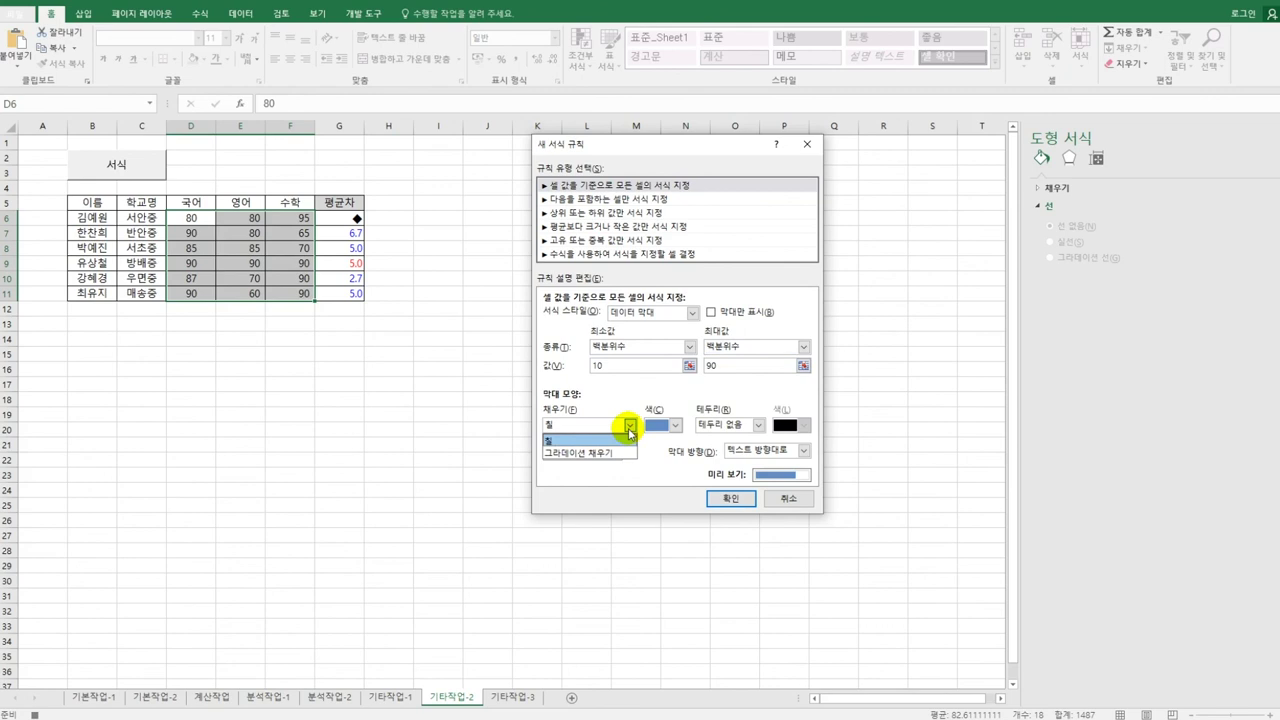
pyautogui.click(615, 453)
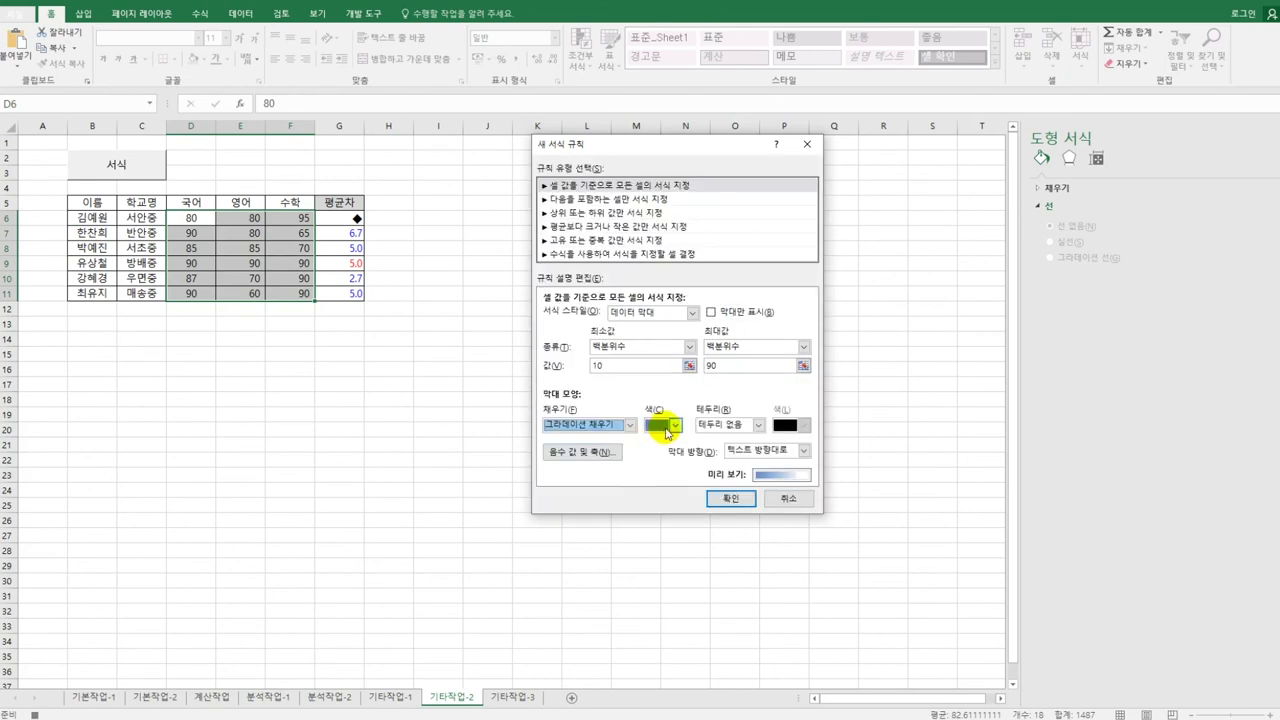
pyautogui.click(676, 425)
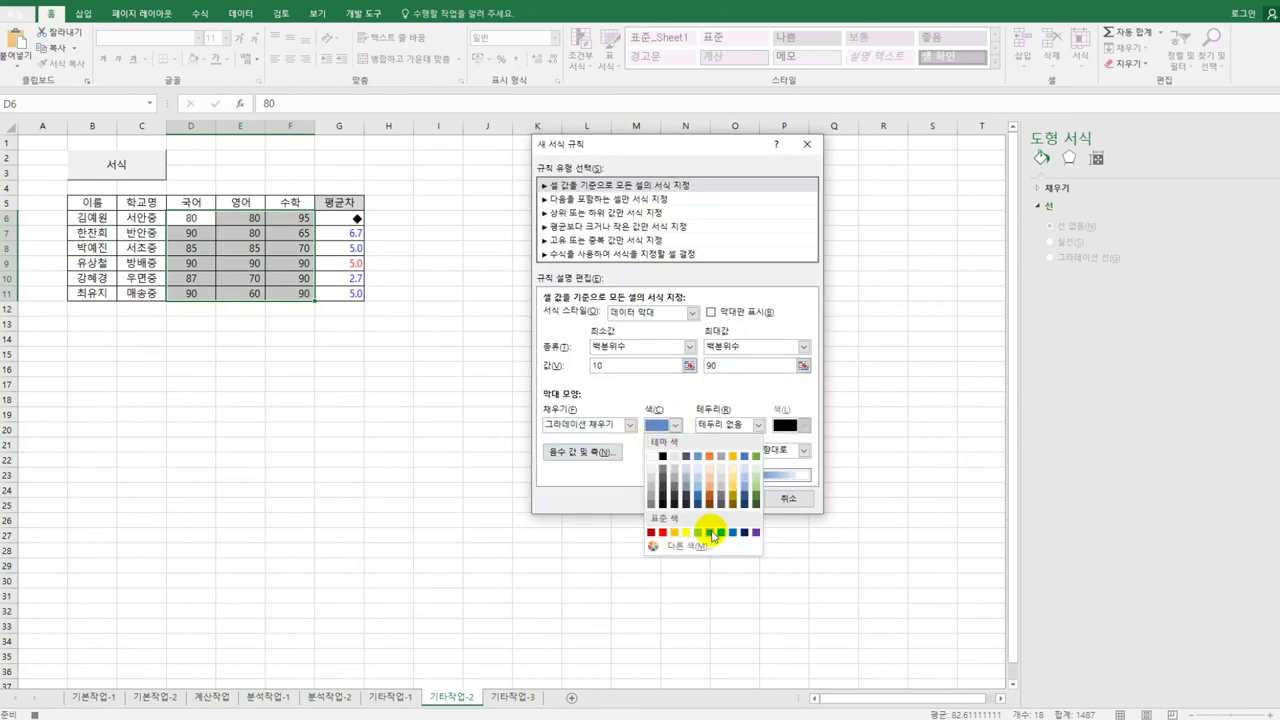
pyautogui.click(710, 532)
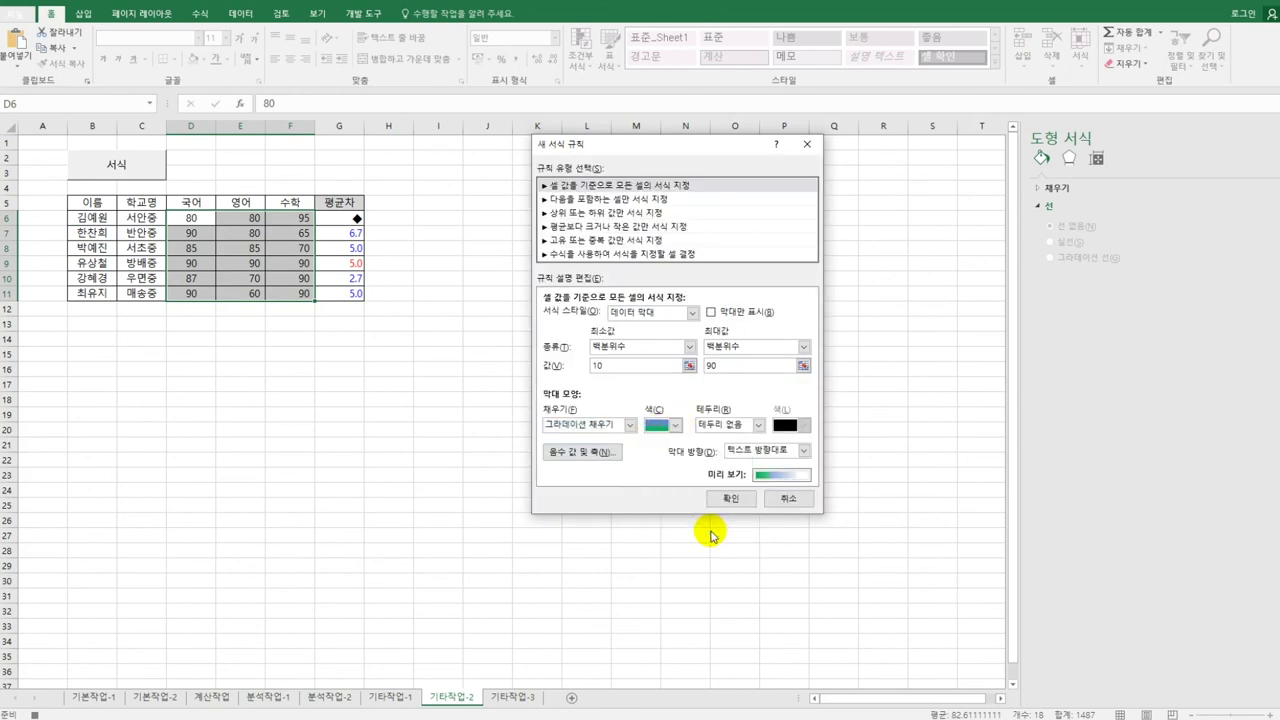
pyautogui.click(727, 499)
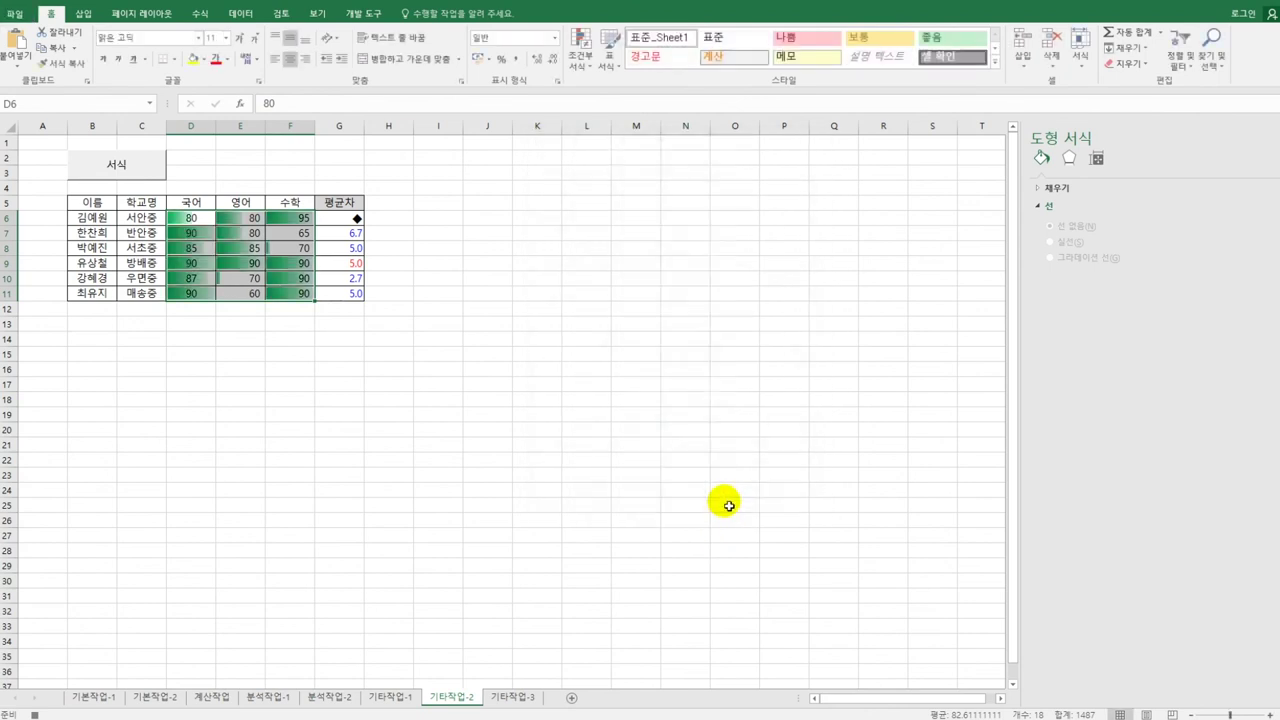
pyautogui.click(296, 314)
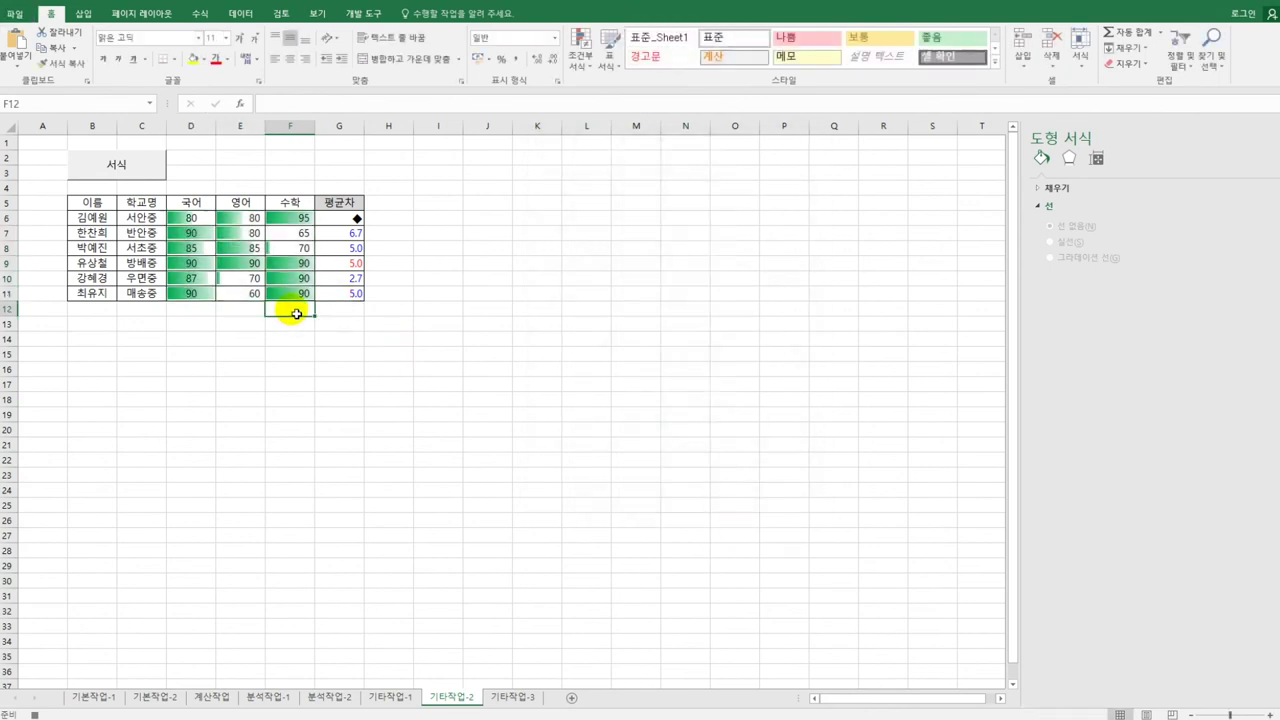
# Stop recording the 그래프보기 macro.
pyautogui.click(364, 14)
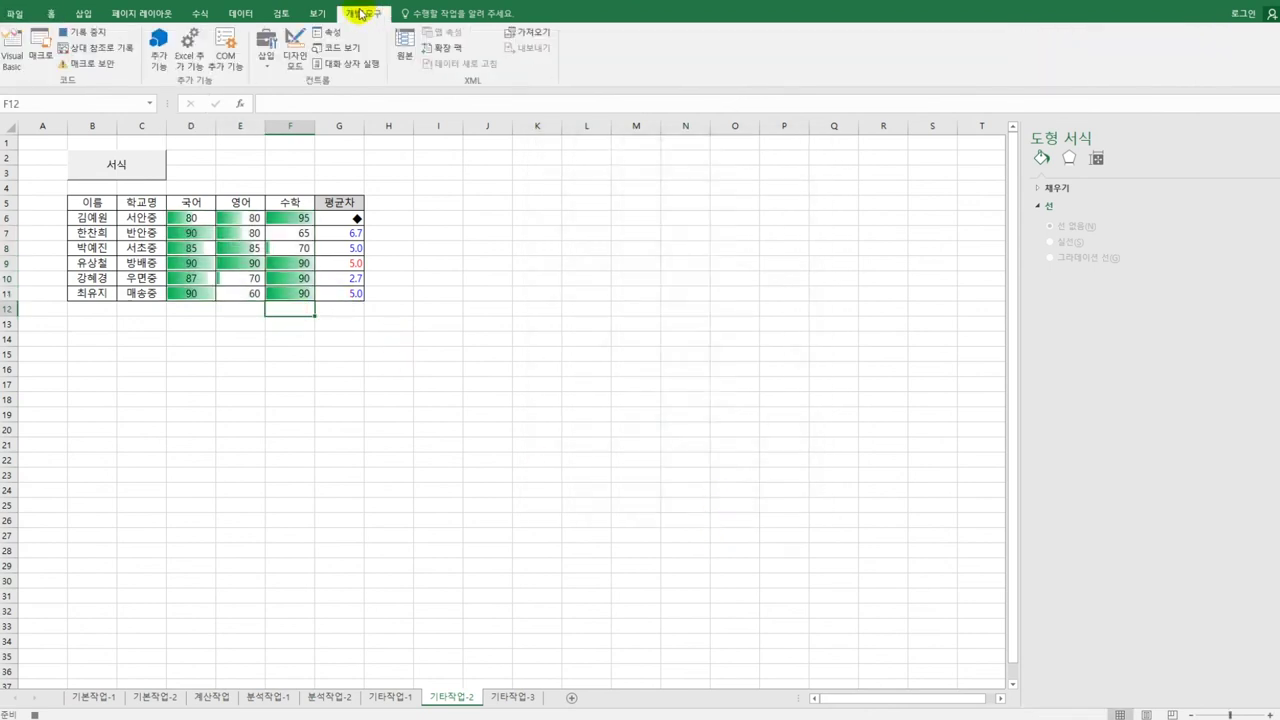
pyautogui.click(86, 32)
pyautogui.click(470, 355)
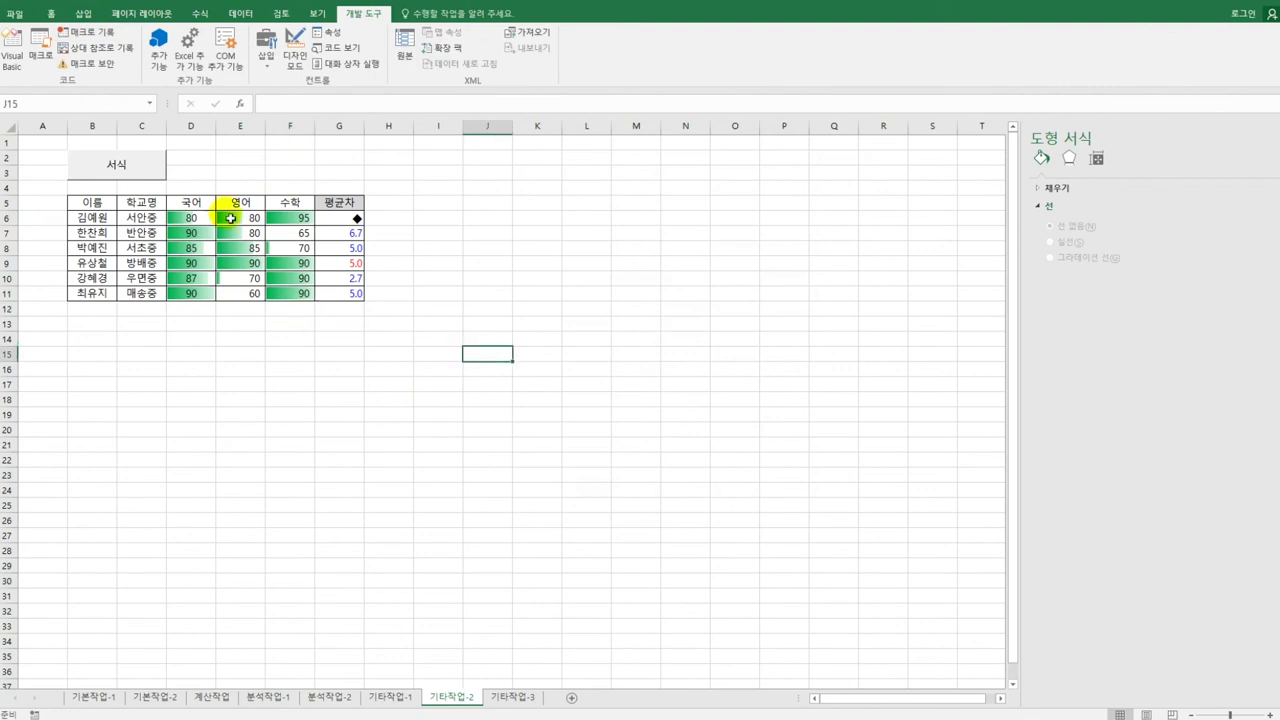
# Add a form control button over E2:F3, assign the 그래프보기 macro to it and label it 그래프보기.
pyautogui.click(265, 55)
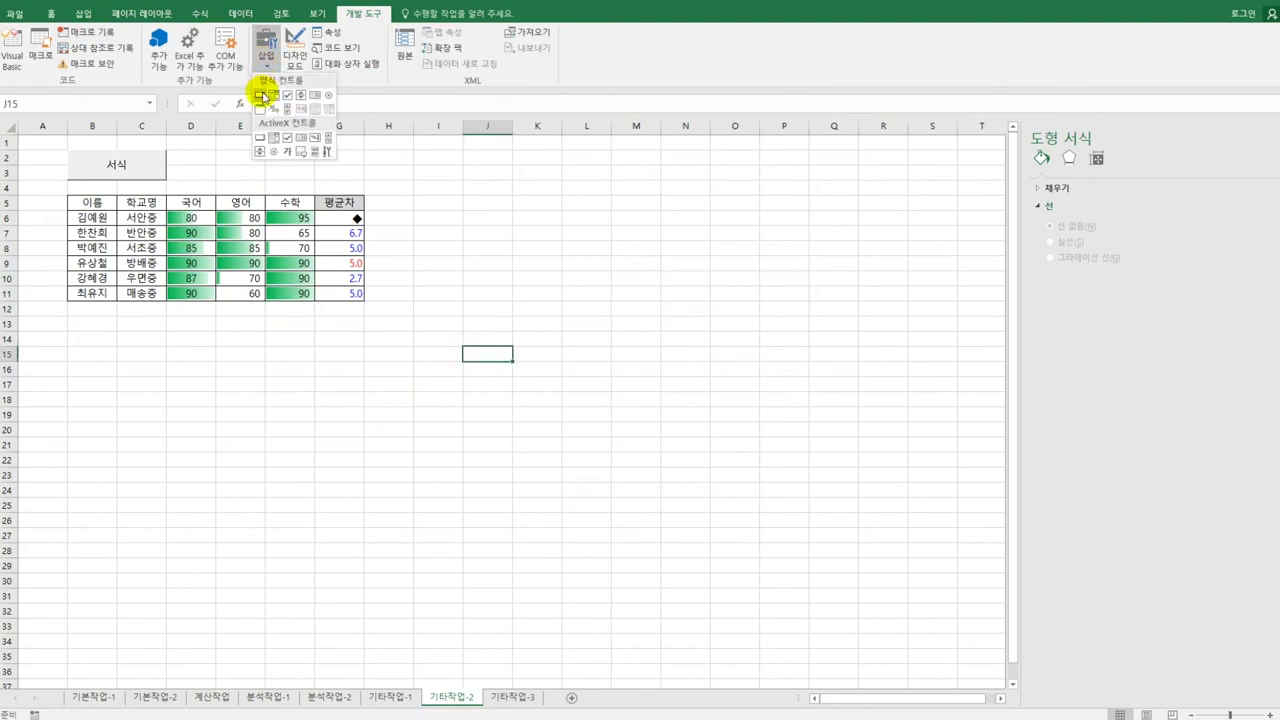
pyautogui.click(262, 94)
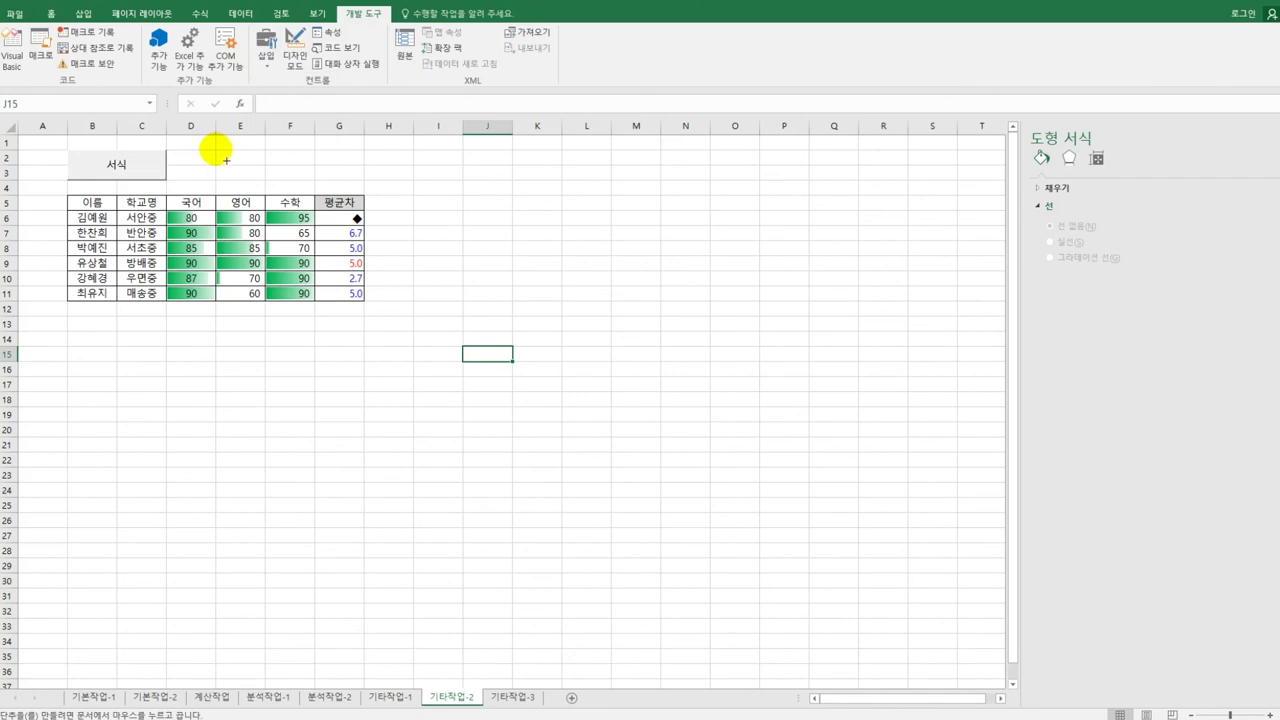
pyautogui.moveTo(216, 150); pyautogui.dragTo(307, 179)
pyautogui.click(548, 218)
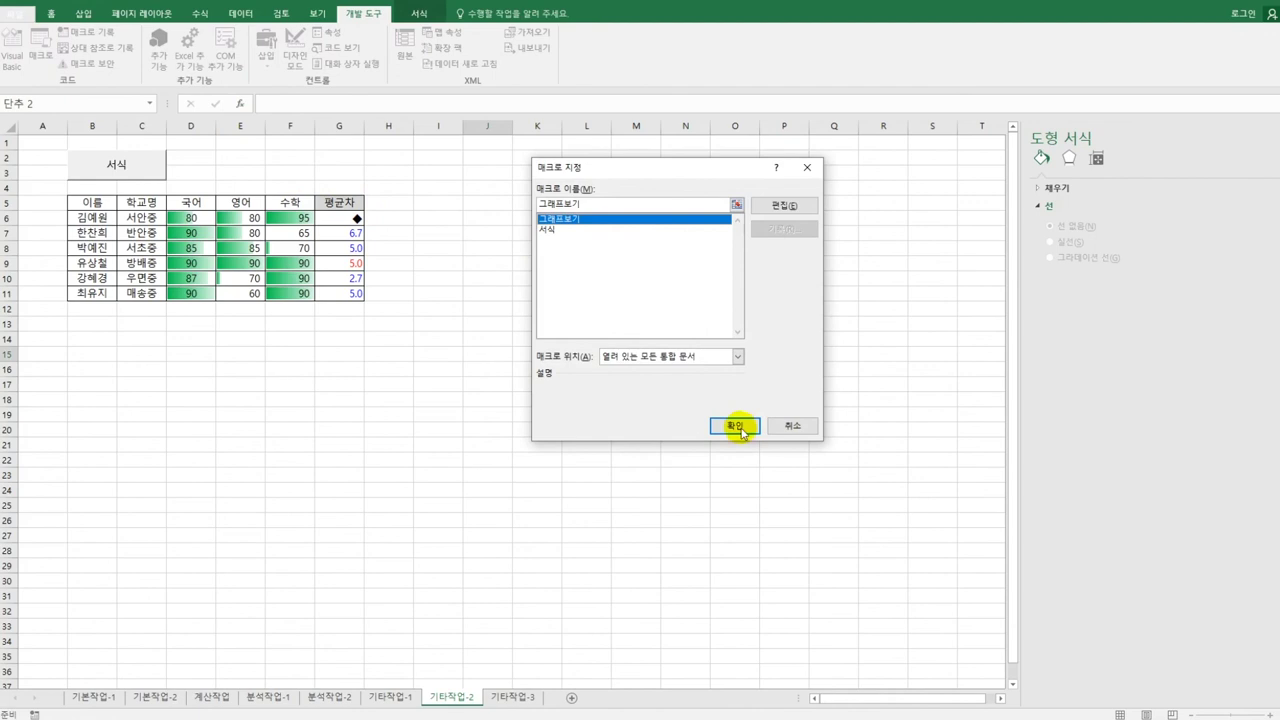
pyautogui.click(738, 427)
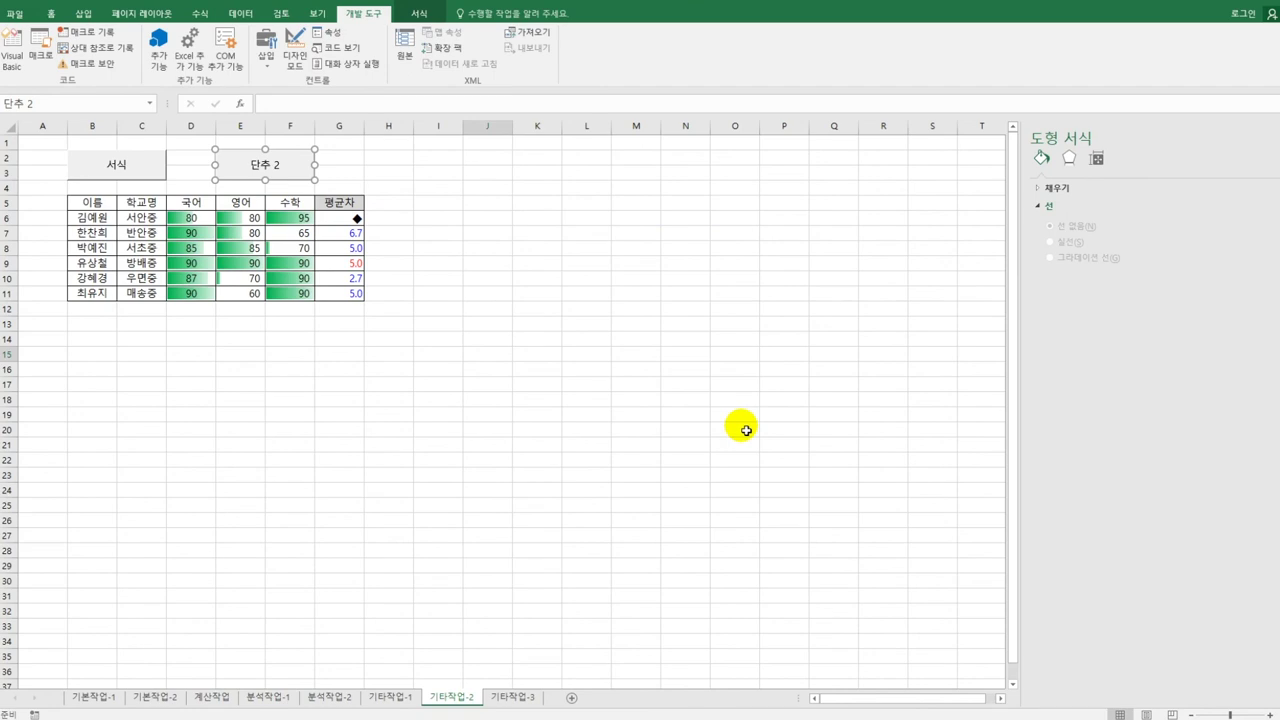
pyautogui.write('그래')
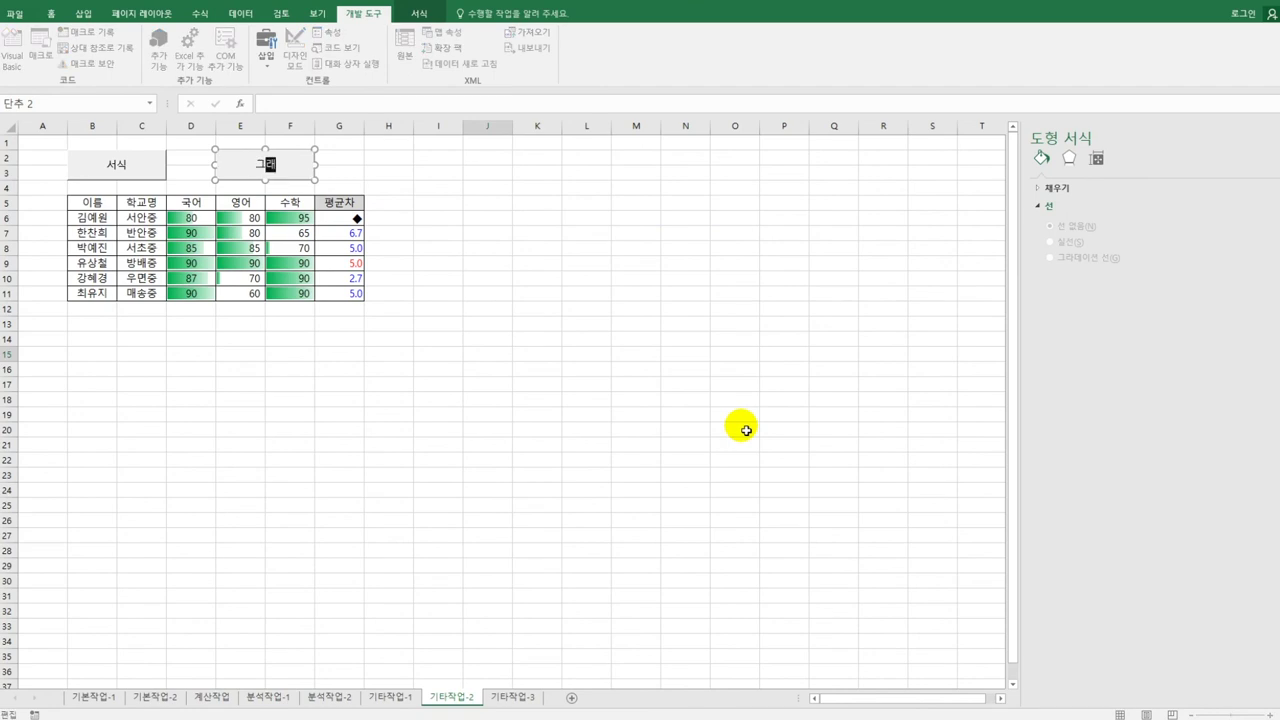
pyautogui.write('프보기')
pyautogui.click(580, 486)
# Go to the 기타작업-3 sheet and select an empty cell below the tables.
pyautogui.click(495, 697)
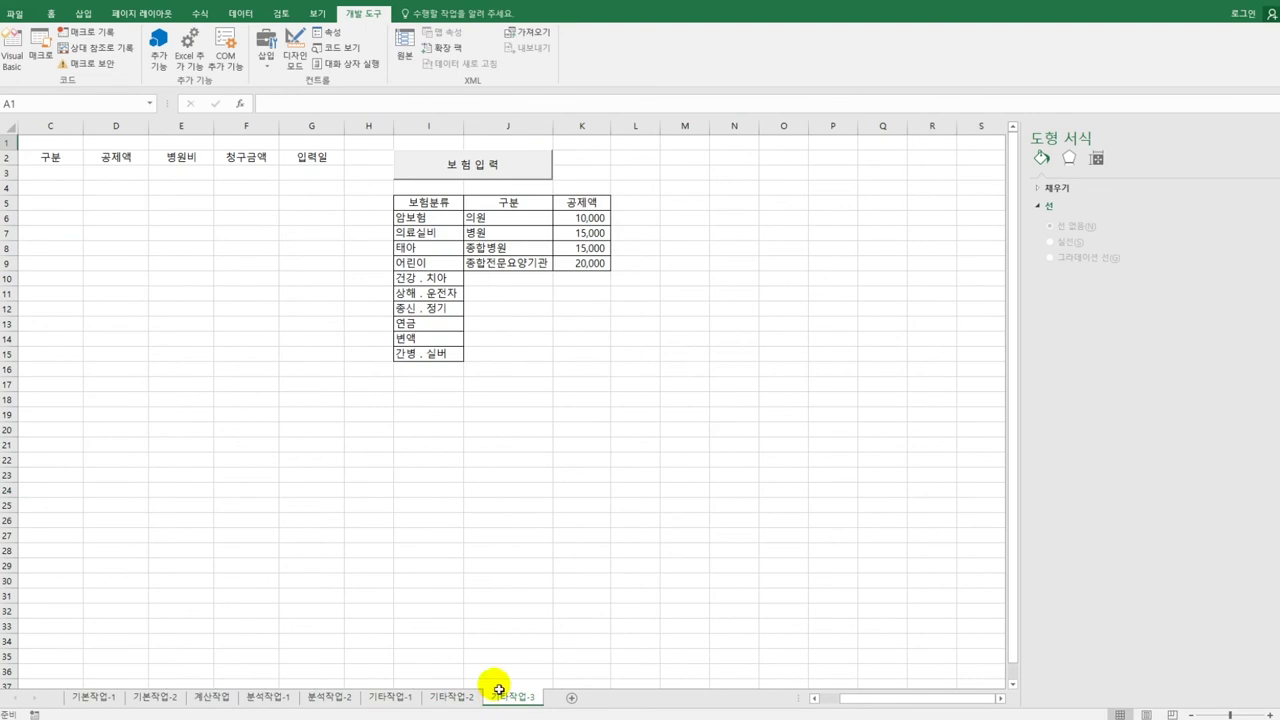
pyautogui.click(522, 535)
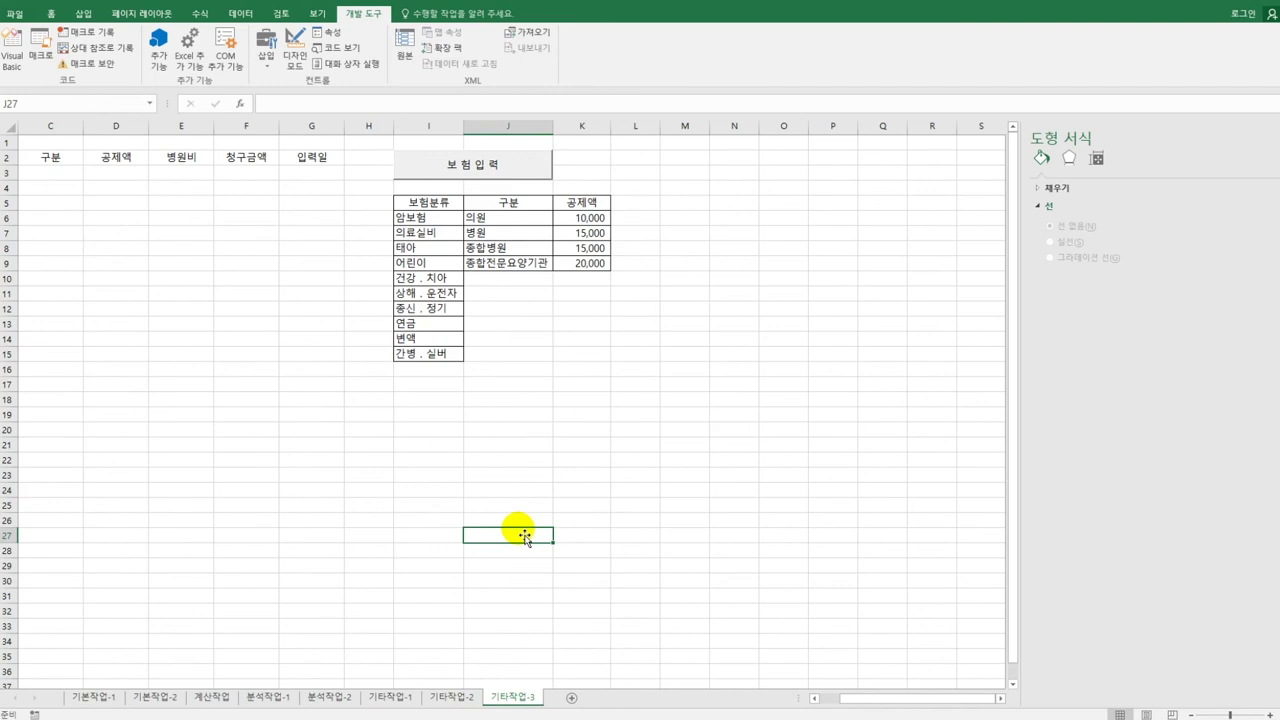
# Turn on design mode, open the 보험입력 button's click procedure and add the line 보험입력.Show.
pyautogui.click(295, 52)
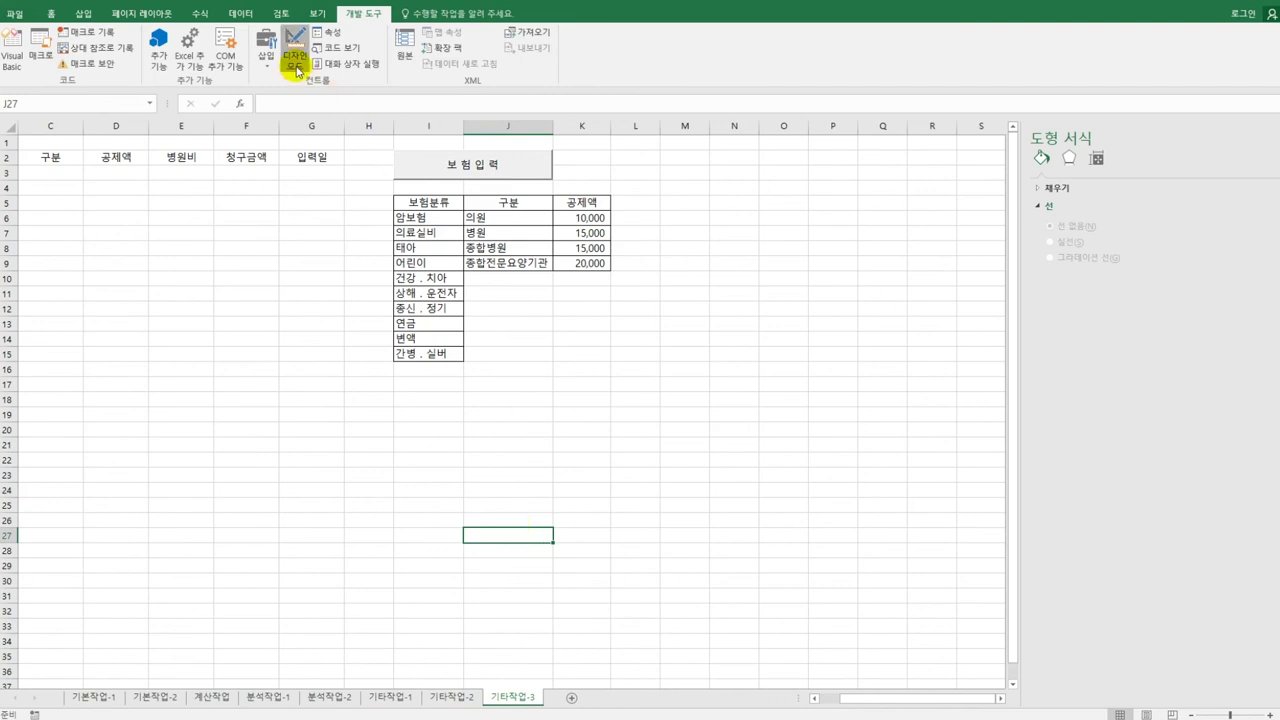
pyautogui.doubleClick(466, 170)
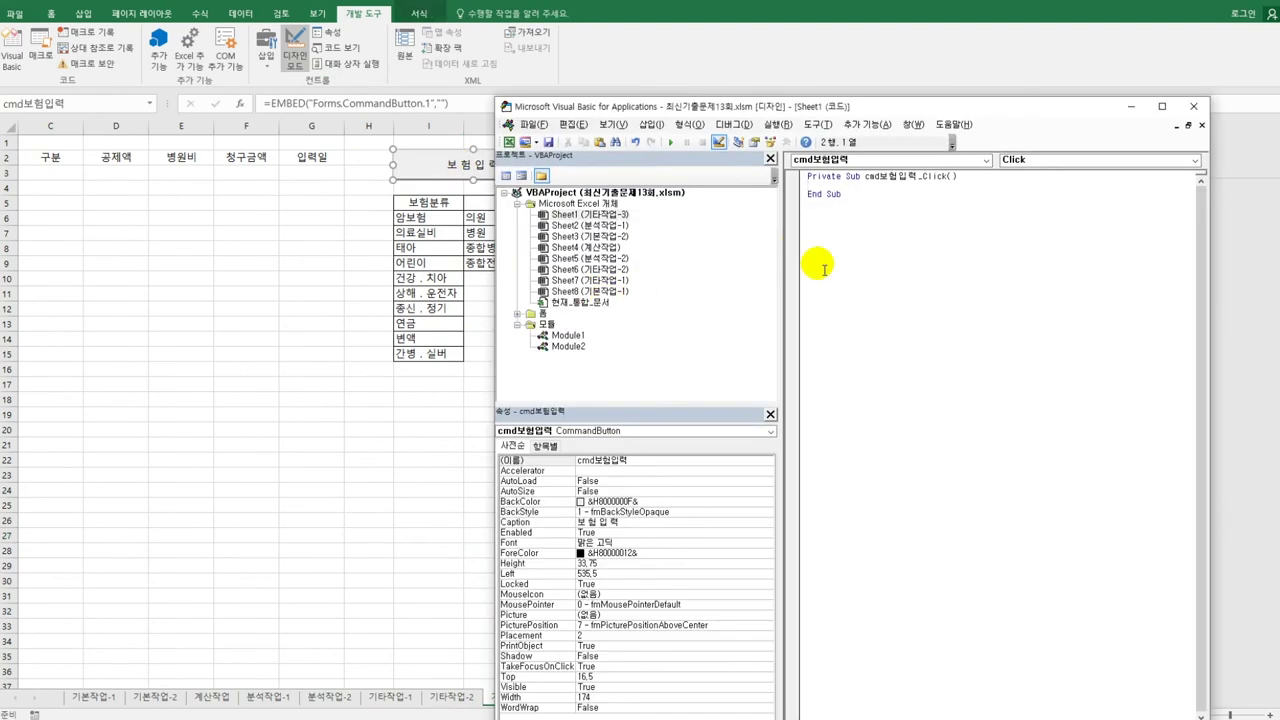
pyautogui.press('Tab')
pyautogui.write('보험입')
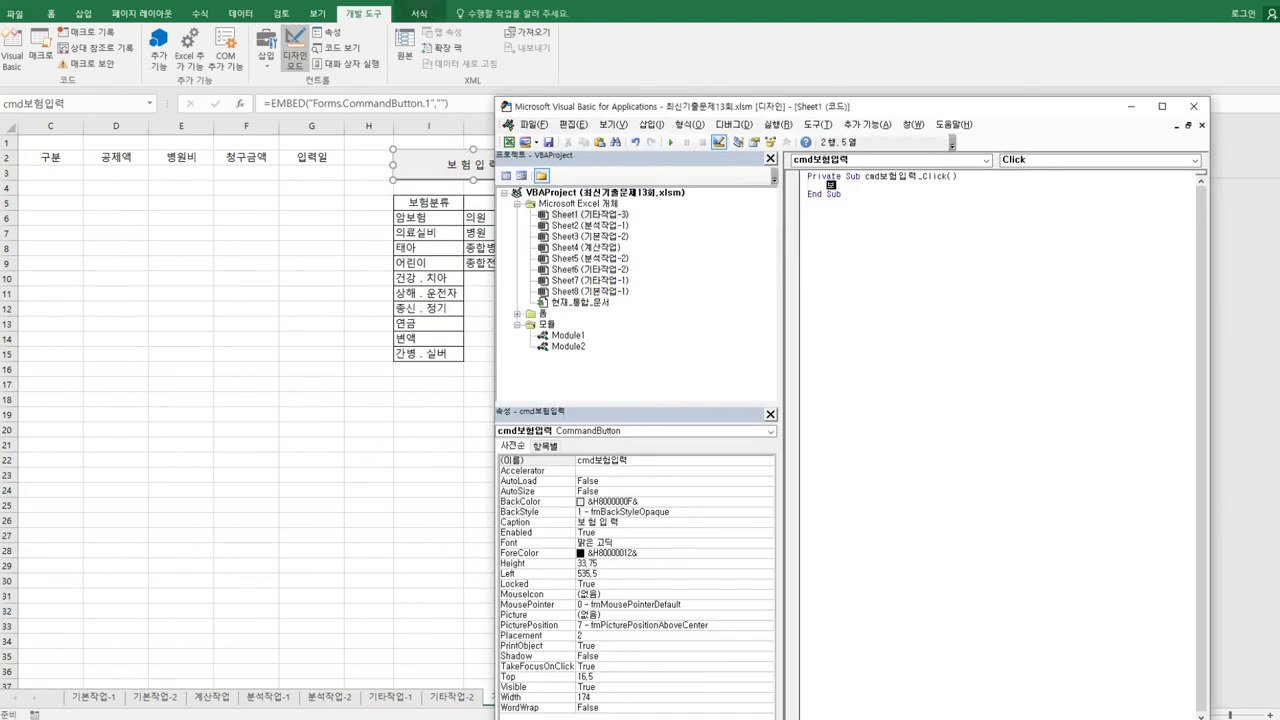
pyautogui.write('력.')
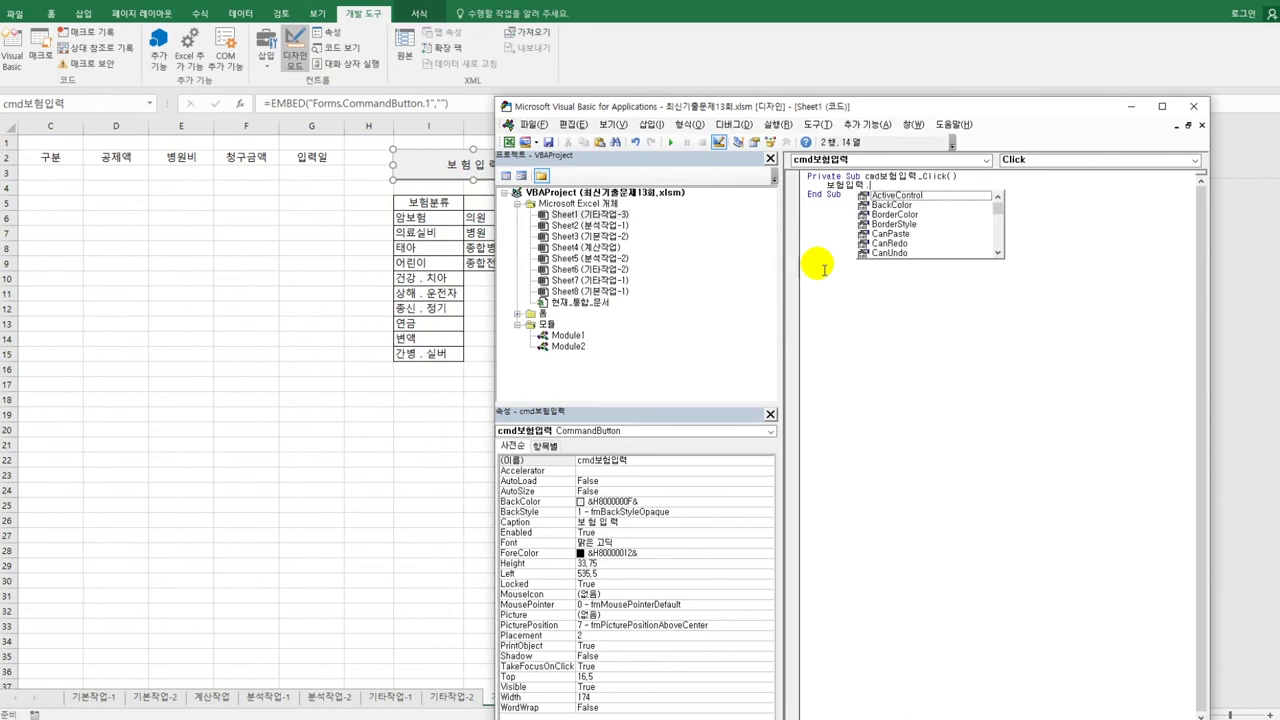
pyautogui.write('Show')
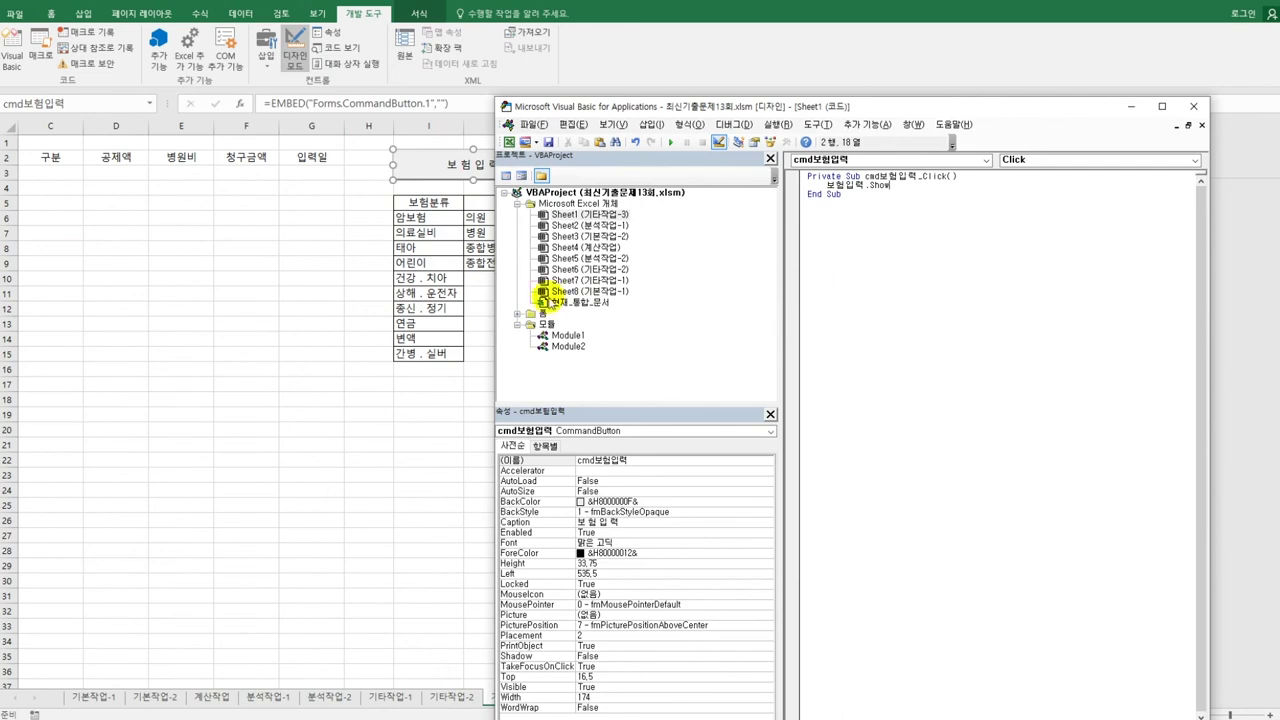
# Open the code of the 보험입력 form and create its UserForm_Initialize procedure.
pyautogui.click(543, 314)
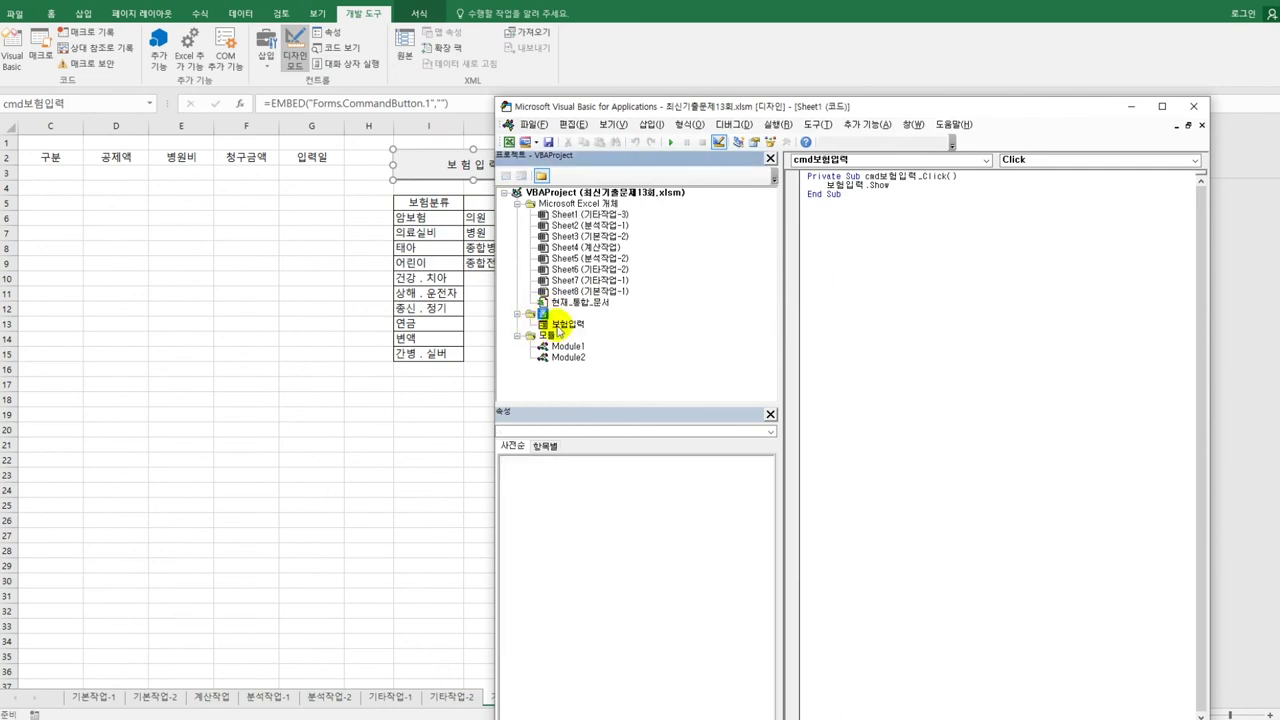
pyautogui.doubleClick(543, 314)
pyautogui.doubleClick(562, 324)
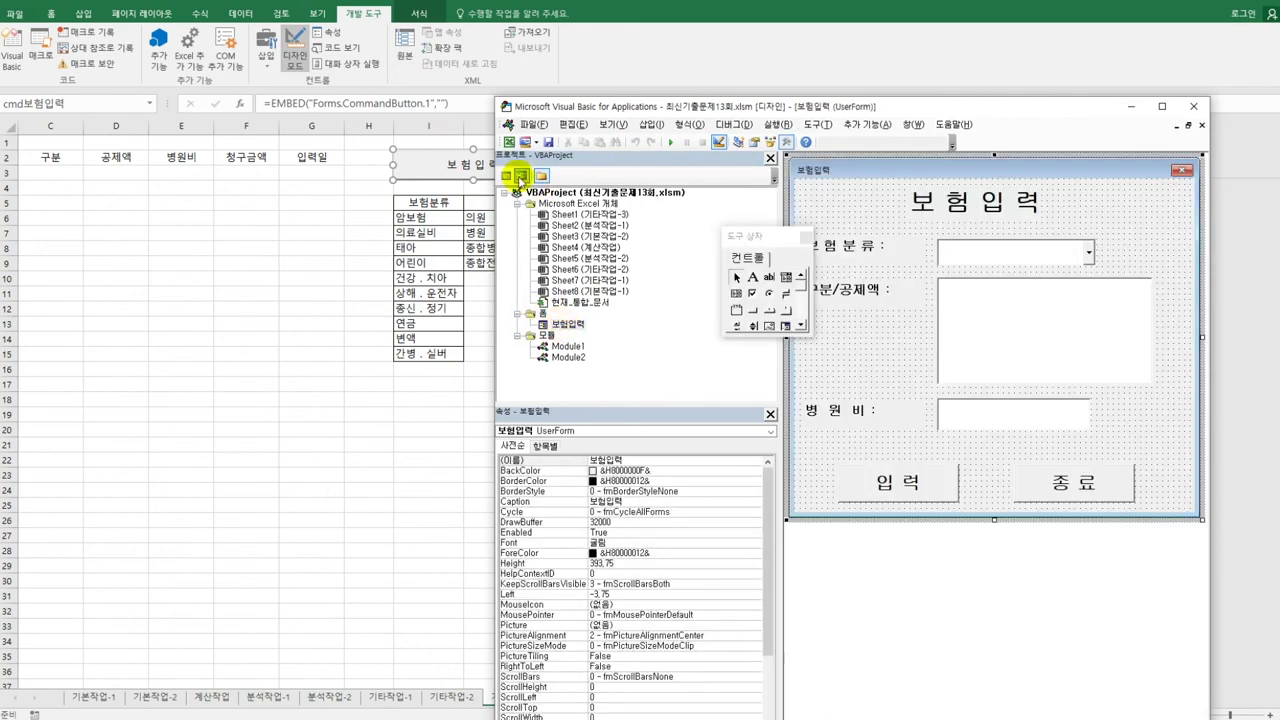
pyautogui.click(507, 175)
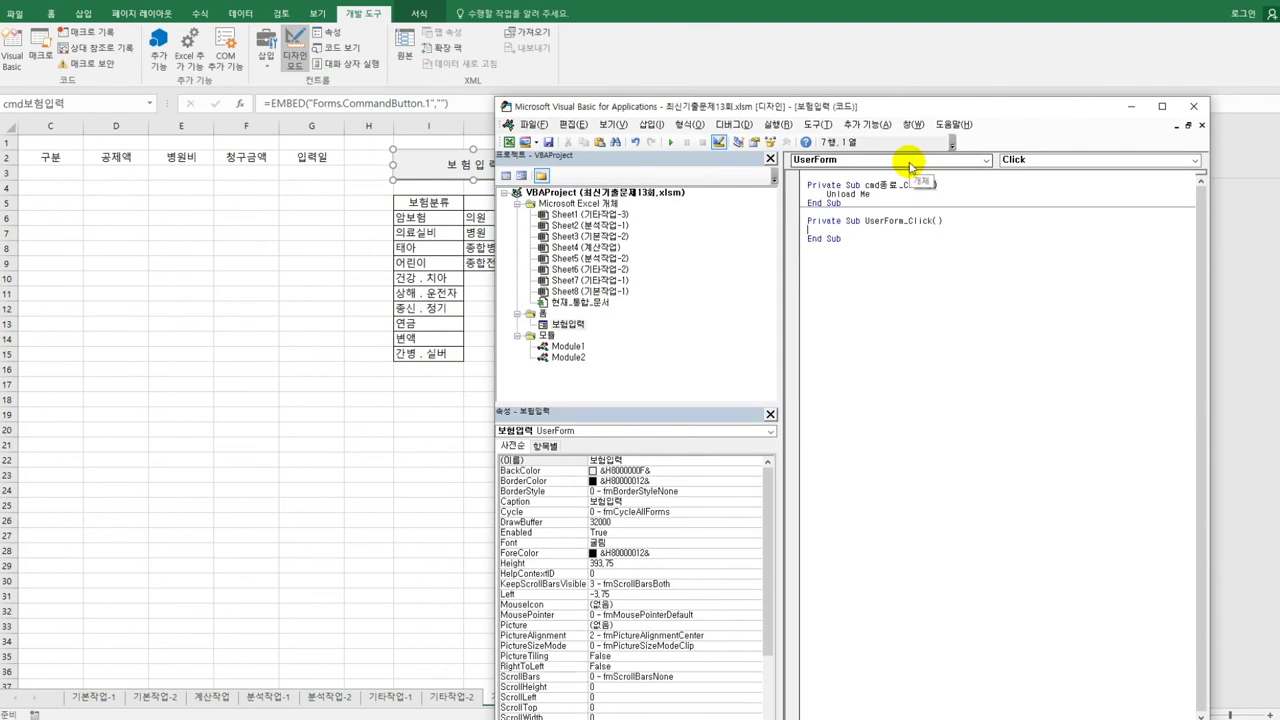
pyautogui.click(1020, 160)
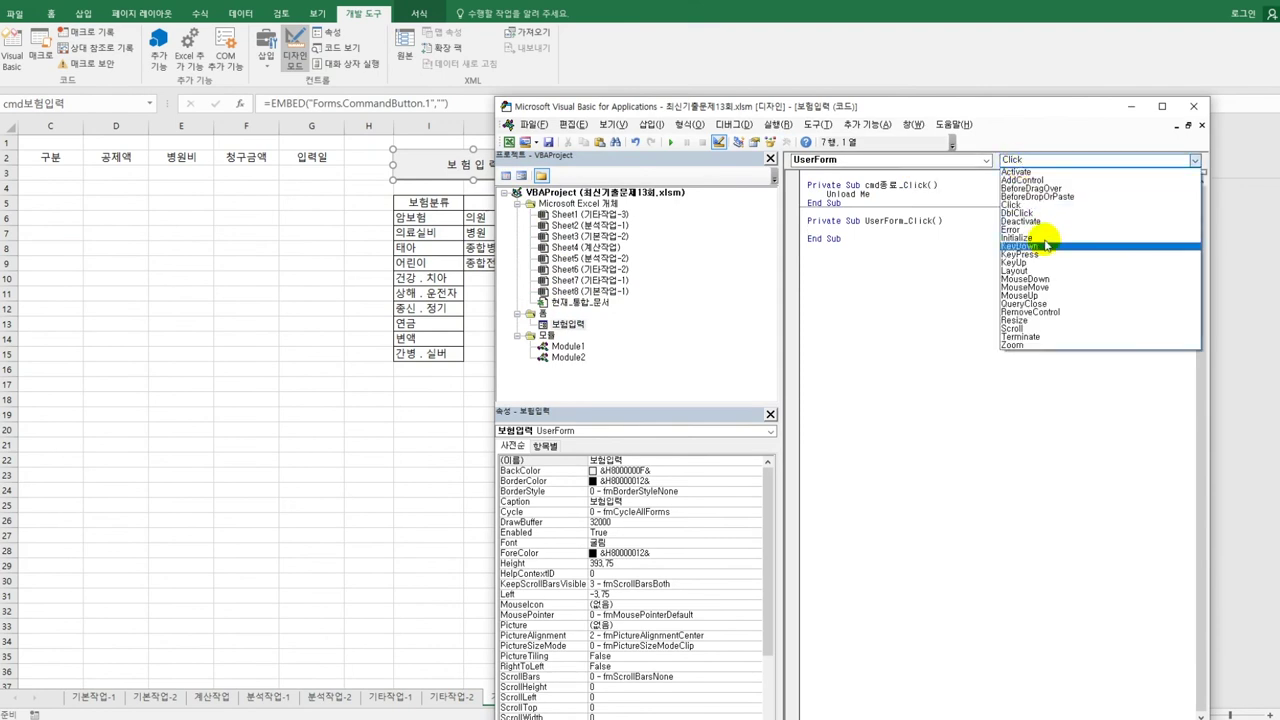
pyautogui.click(1046, 239)
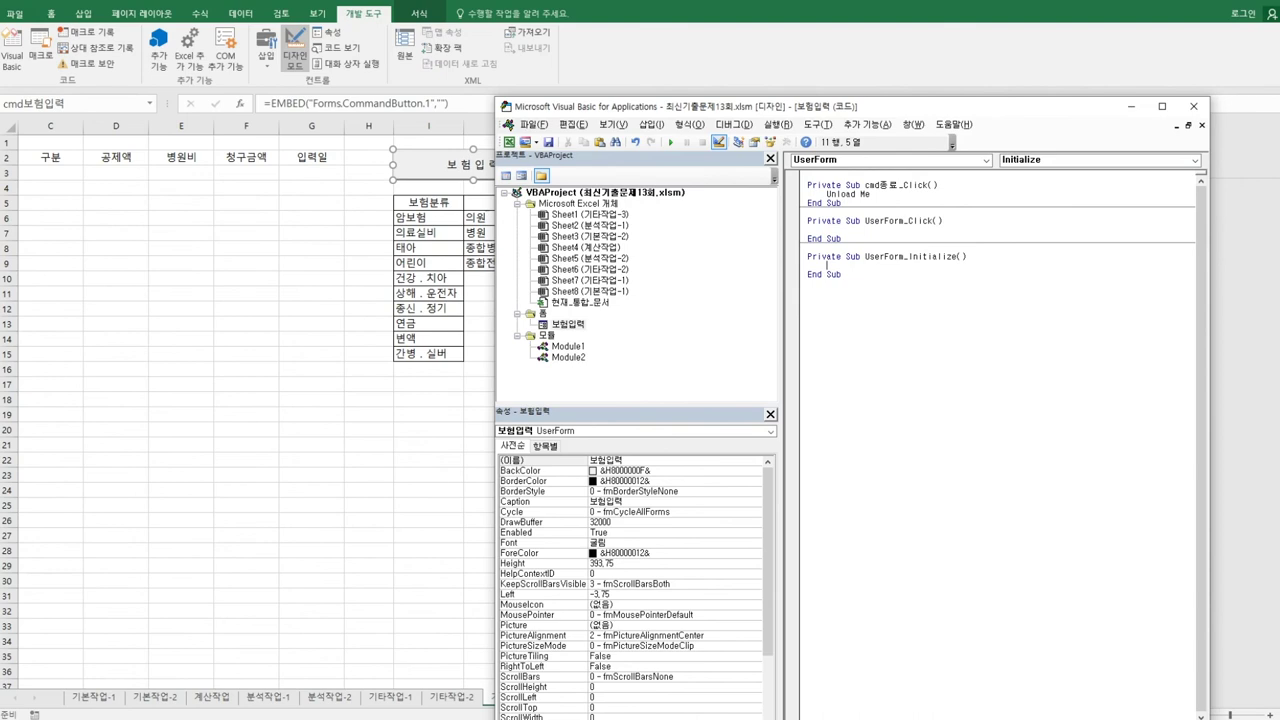
# In UserForm_Initialize, set cmb보험분류.RowSource = "I6:I15".
pyautogui.write('cmb보험분류.RowSource =')
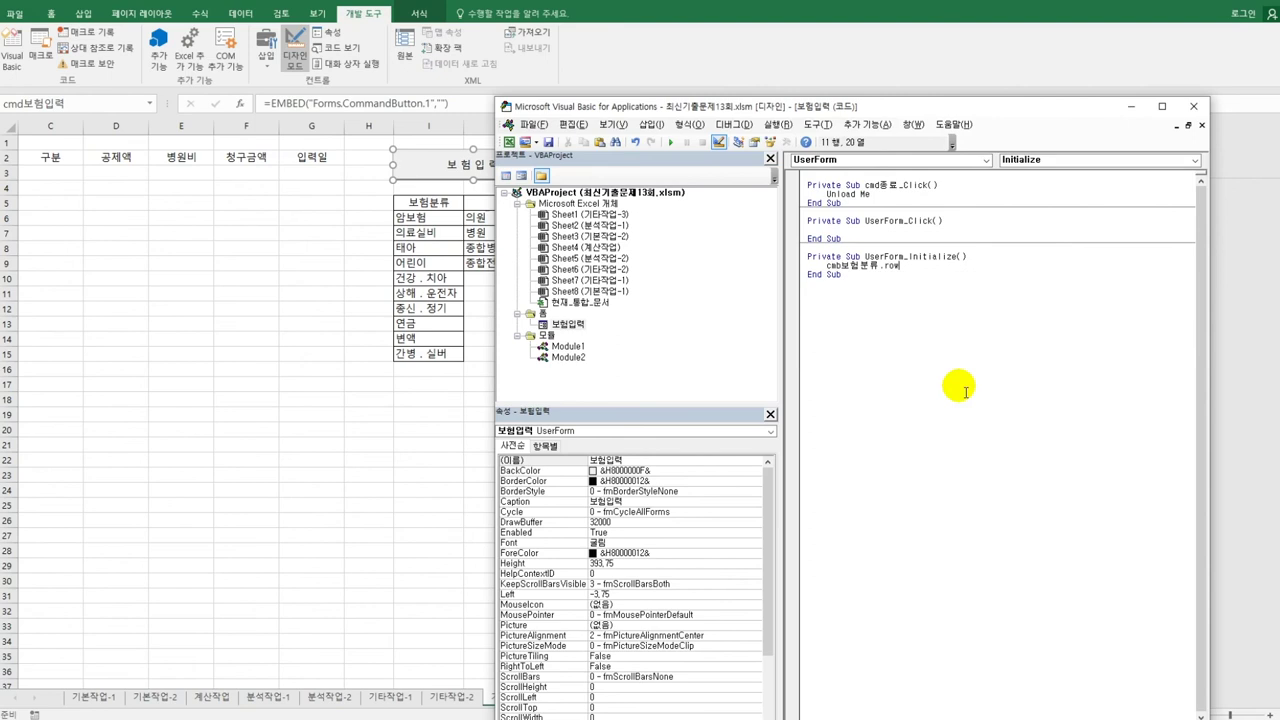
pyautogui.write(' "')
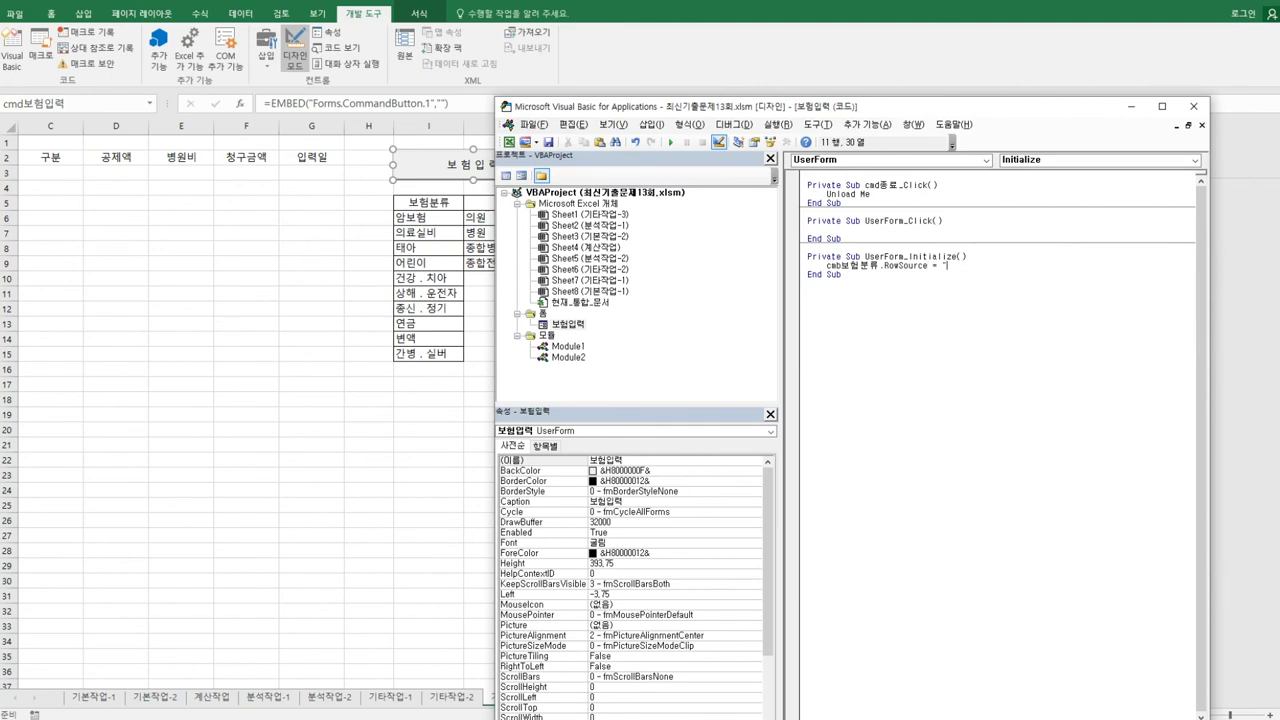
pyautogui.write('ㅑ')
pyautogui.write('I6:I')
pyautogui.write('15"')
pyautogui.press('Return')
# Add lines setting lst공제액.RowSource = "J5:K9" and lst공제액.ColumnCount = 2.
pyautogui.write('lst공제액.RowSource ')
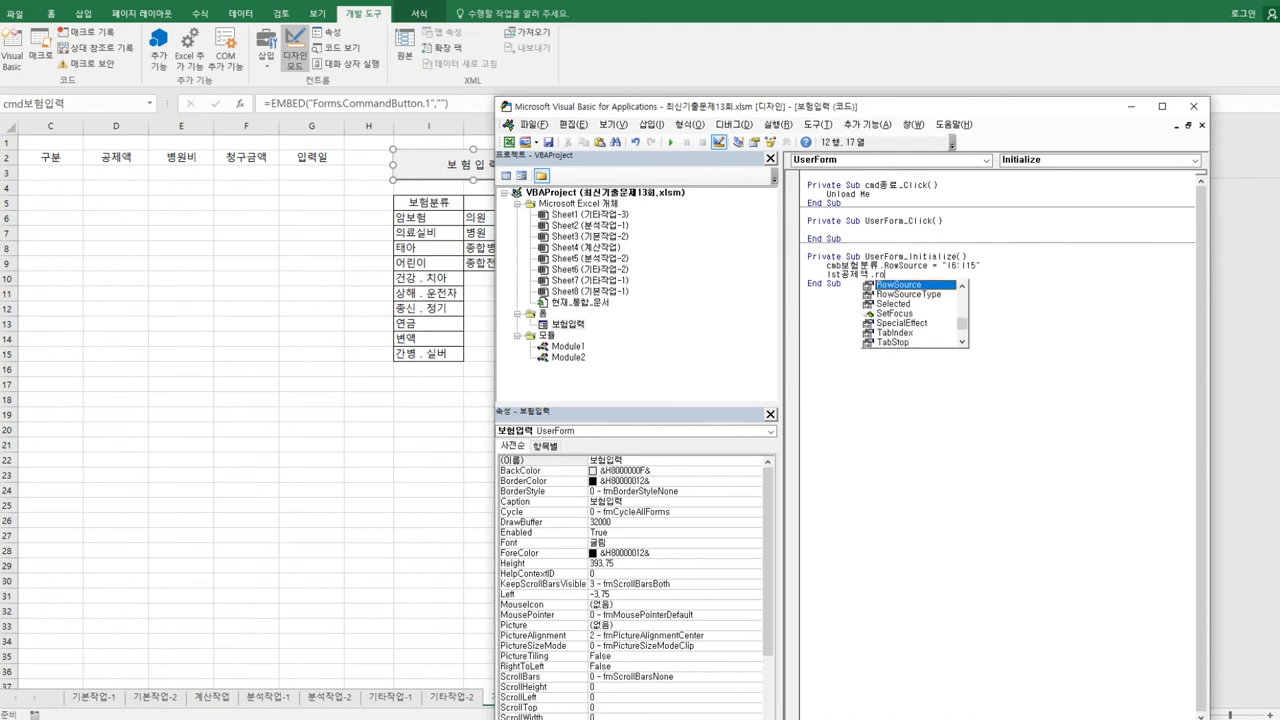
pyautogui.write('= "')
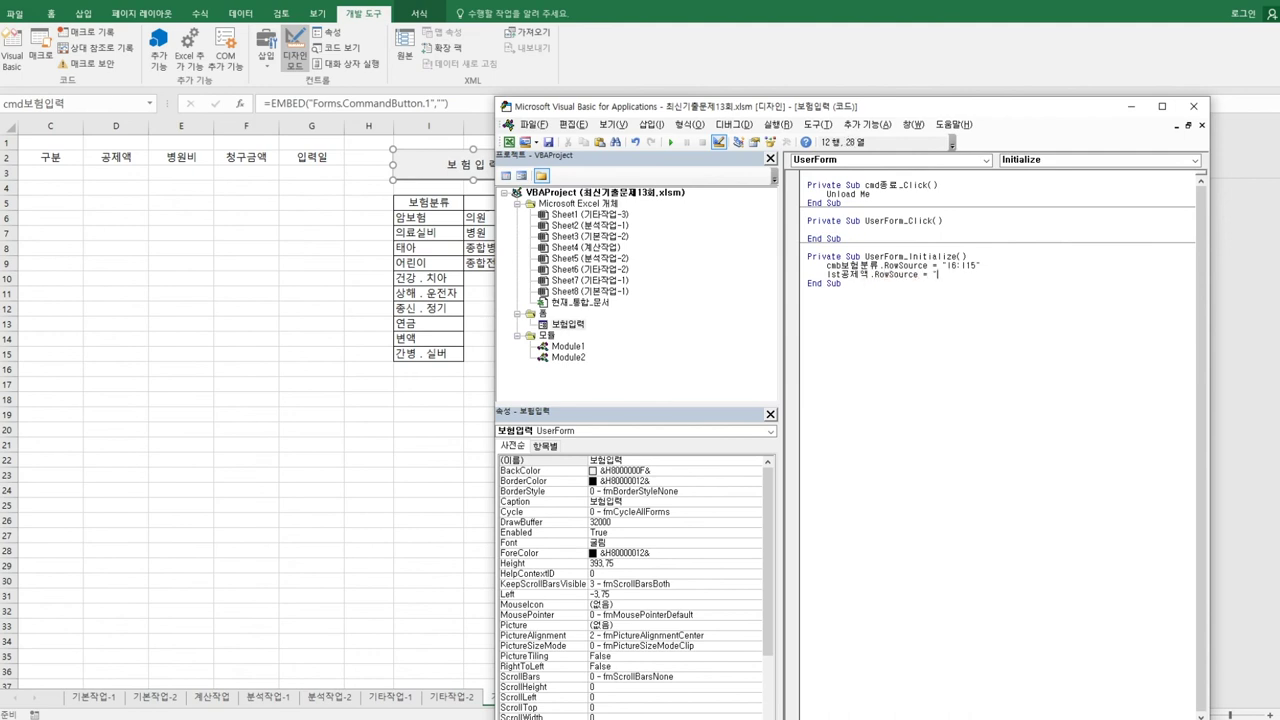
pyautogui.write('J5:K9"')
pyautogui.press('Return')
pyautogui.write('lst공제액.co')
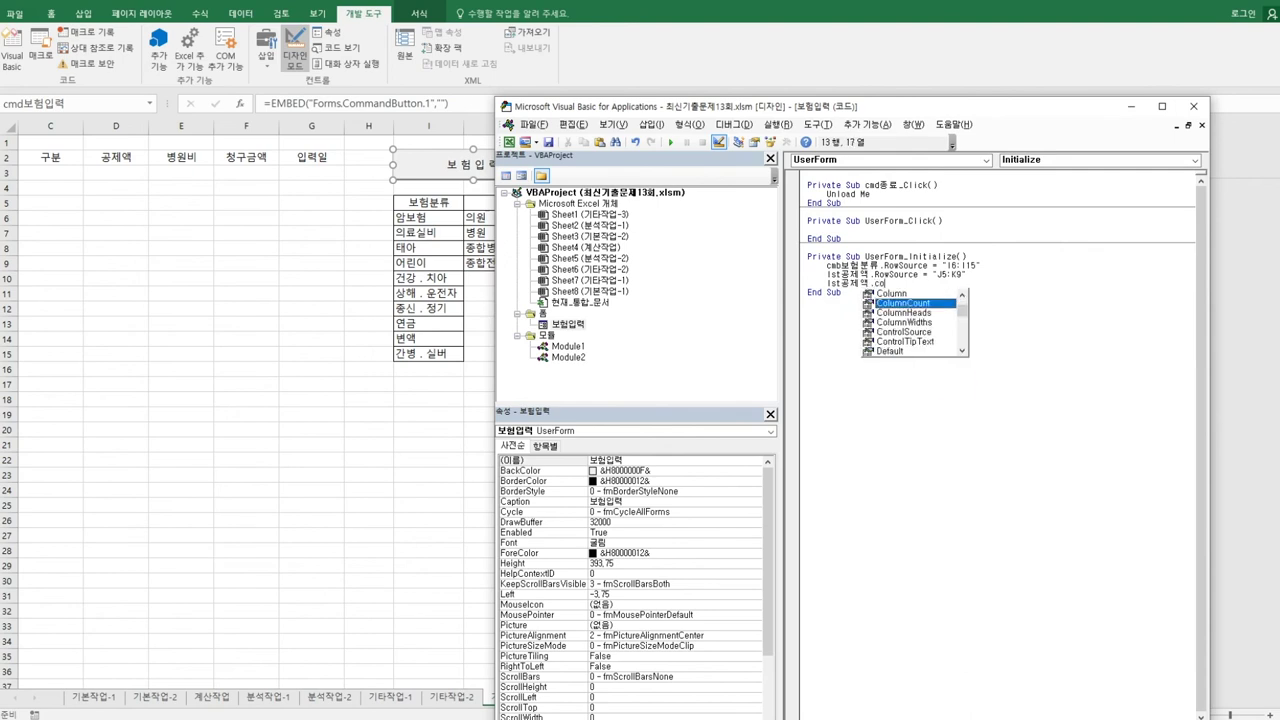
pyautogui.press('Tab')
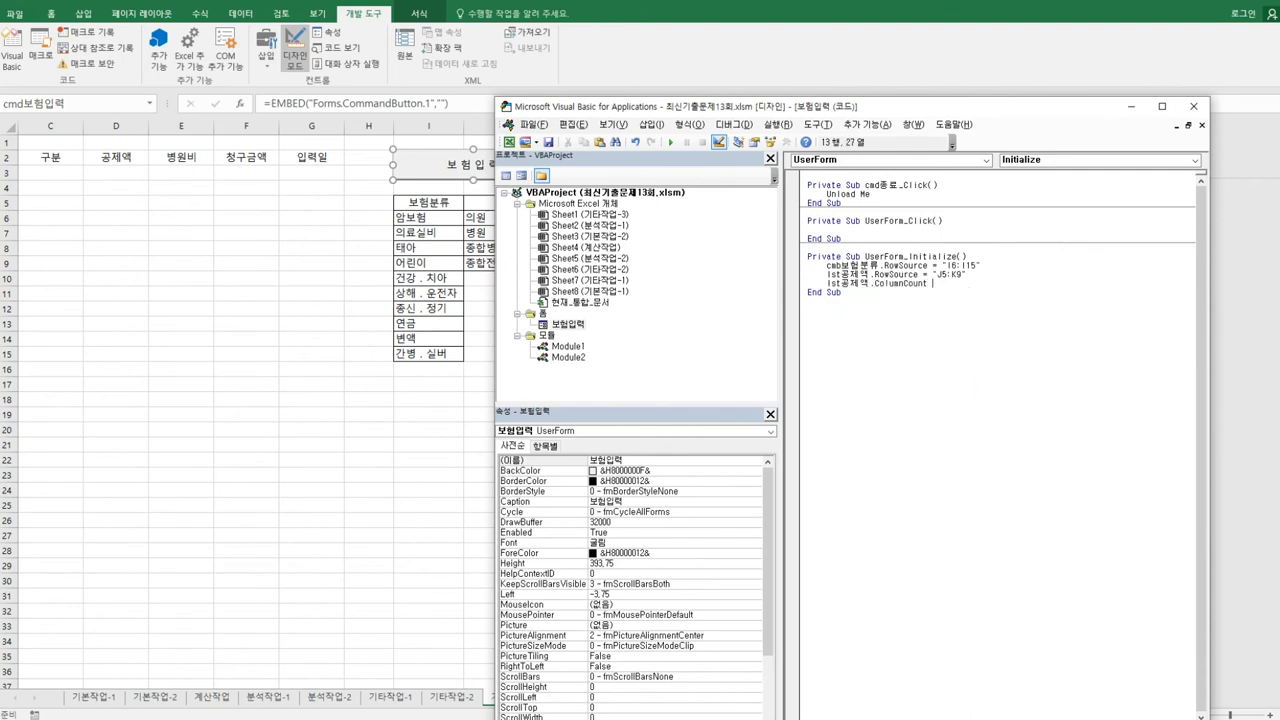
pyautogui.write('= 2')
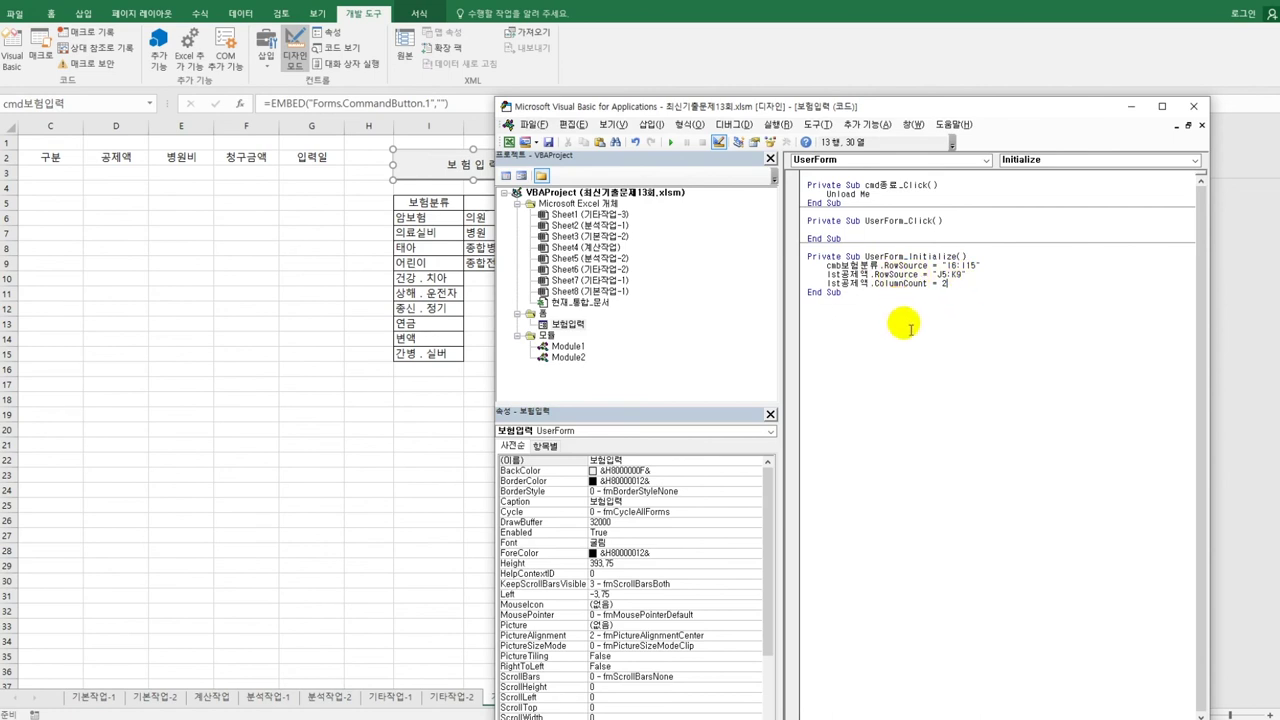
# Insert the line cmb보험분류 = "암보험" directly below the combo box's RowSource line.
pyautogui.click(999, 276)
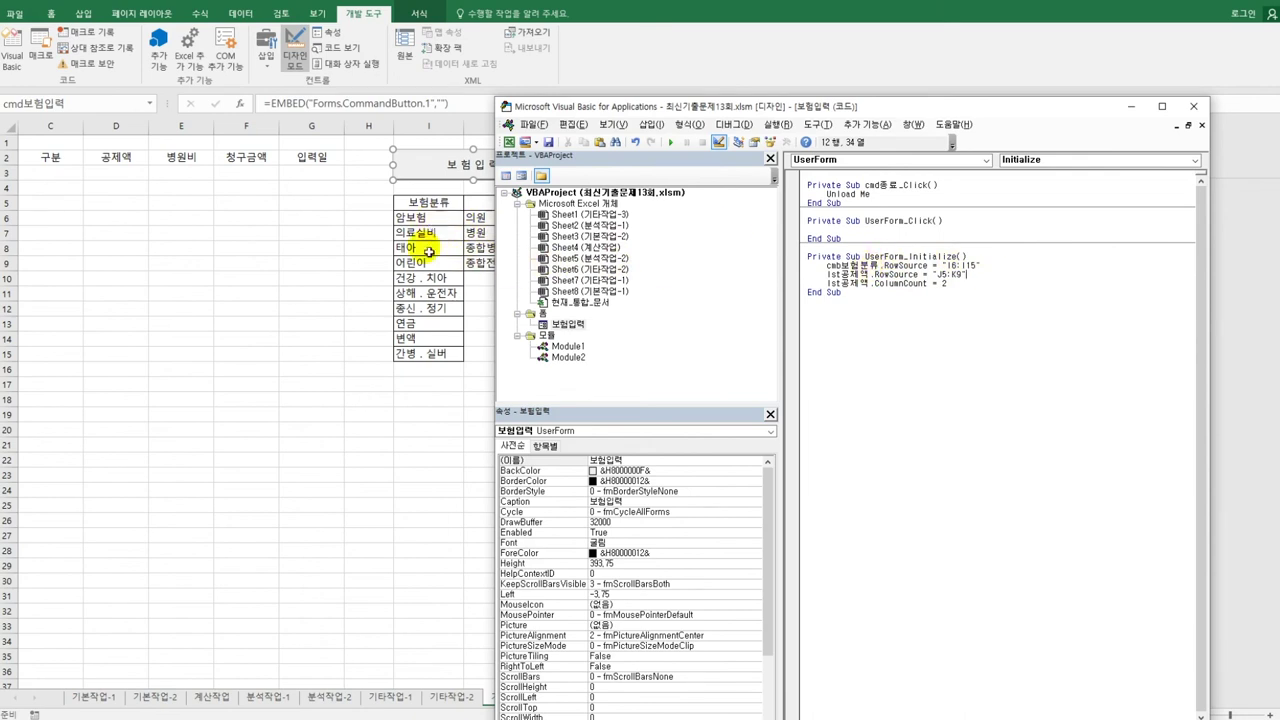
pyautogui.click(1027, 271)
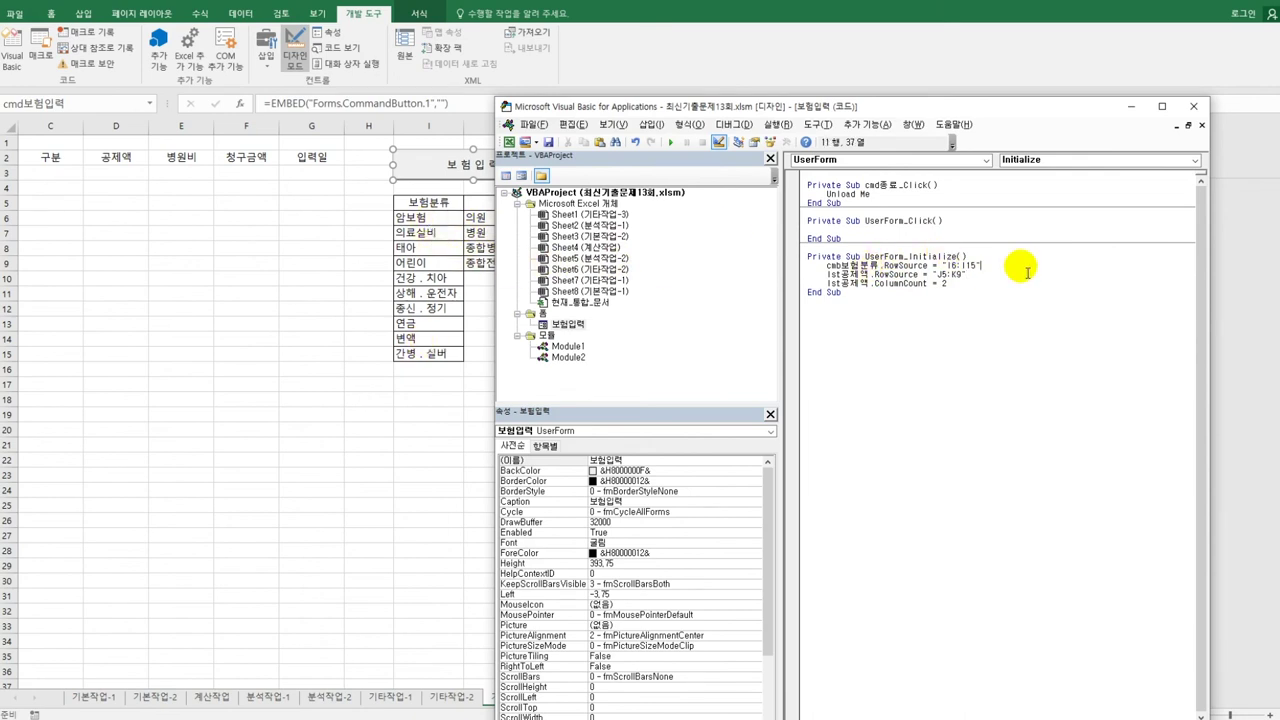
pyautogui.press('Return')
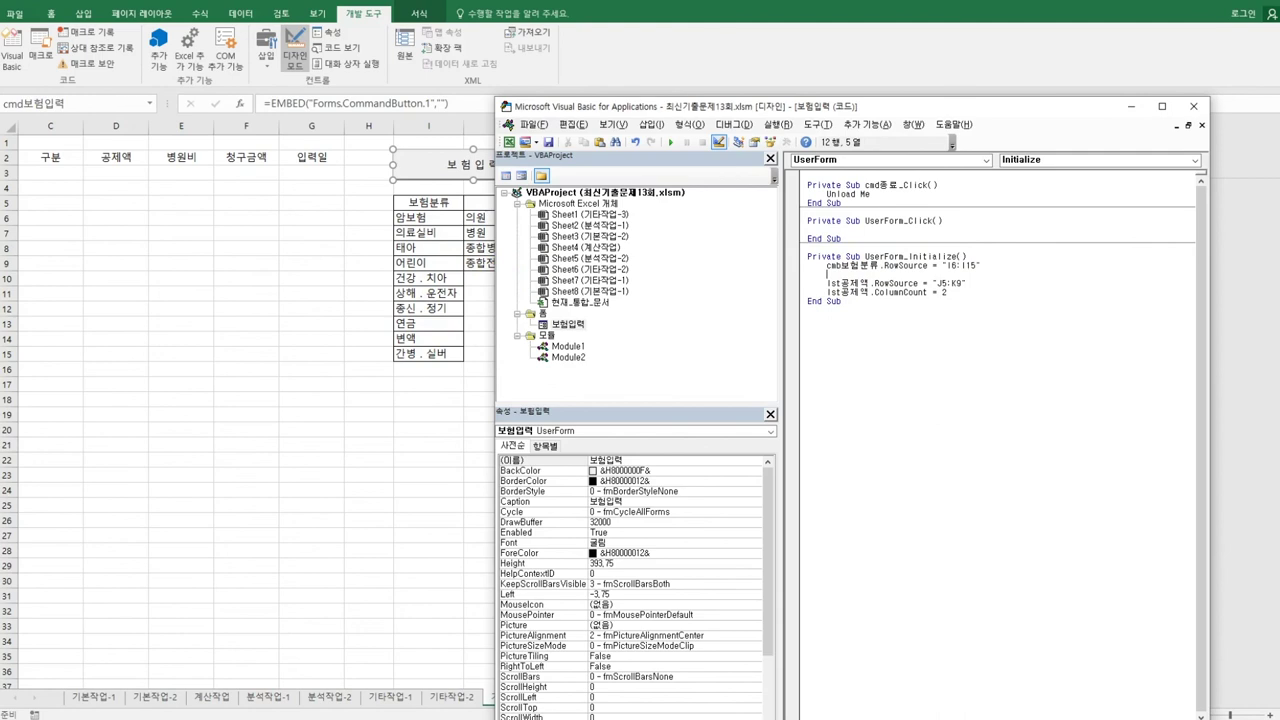
pyautogui.write('cmb보험분류 ="암보험"')
# Add a last line to UserForm_Initialize that sets the 공제액 list box to its own List(0, 0) value.
pyautogui.press('Down')
pyautogui.press('Return')
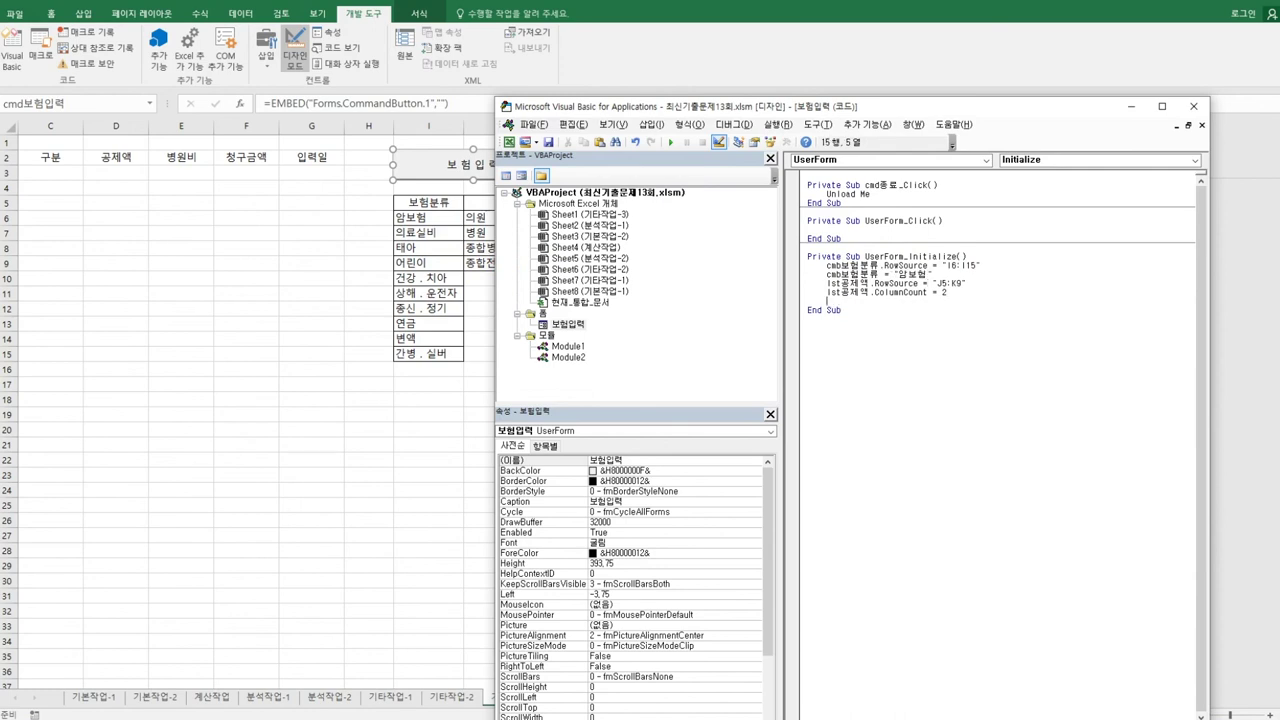
pyautogui.write('lst공제액 =')
pyautogui.write('lst공제액.')
pyautogui.write('list(0,0)')
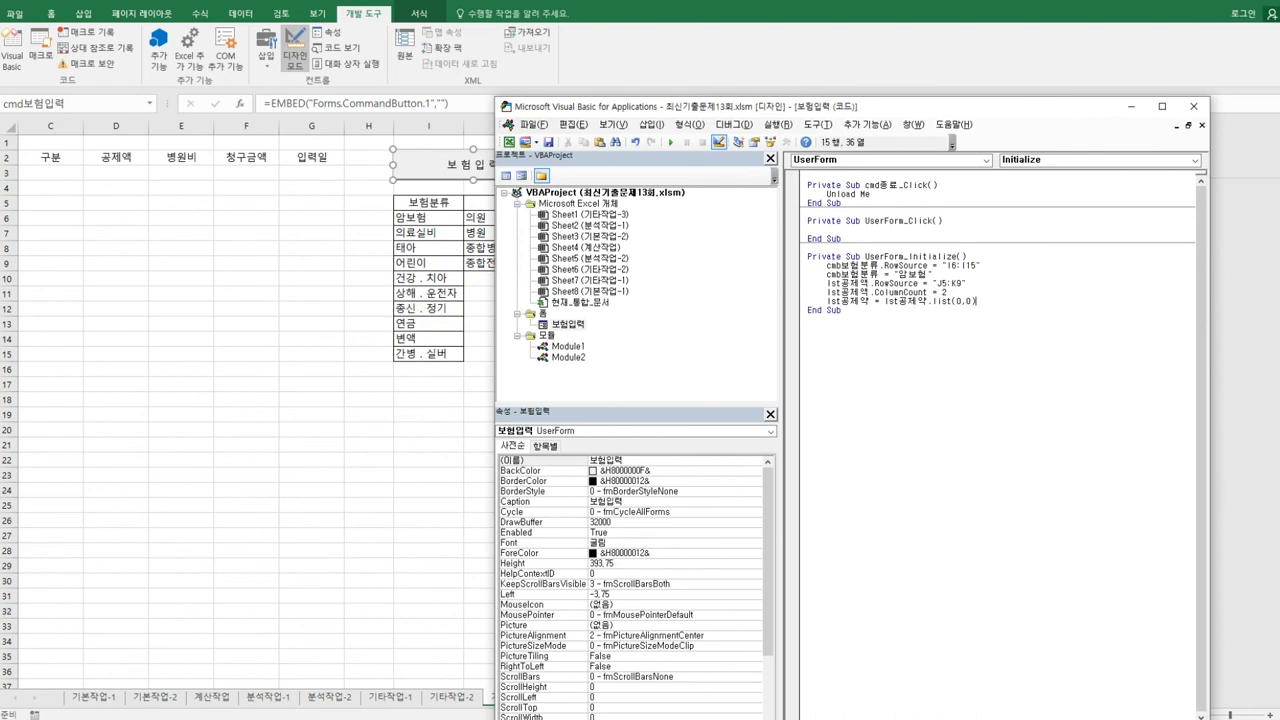
pyautogui.click(842, 310)
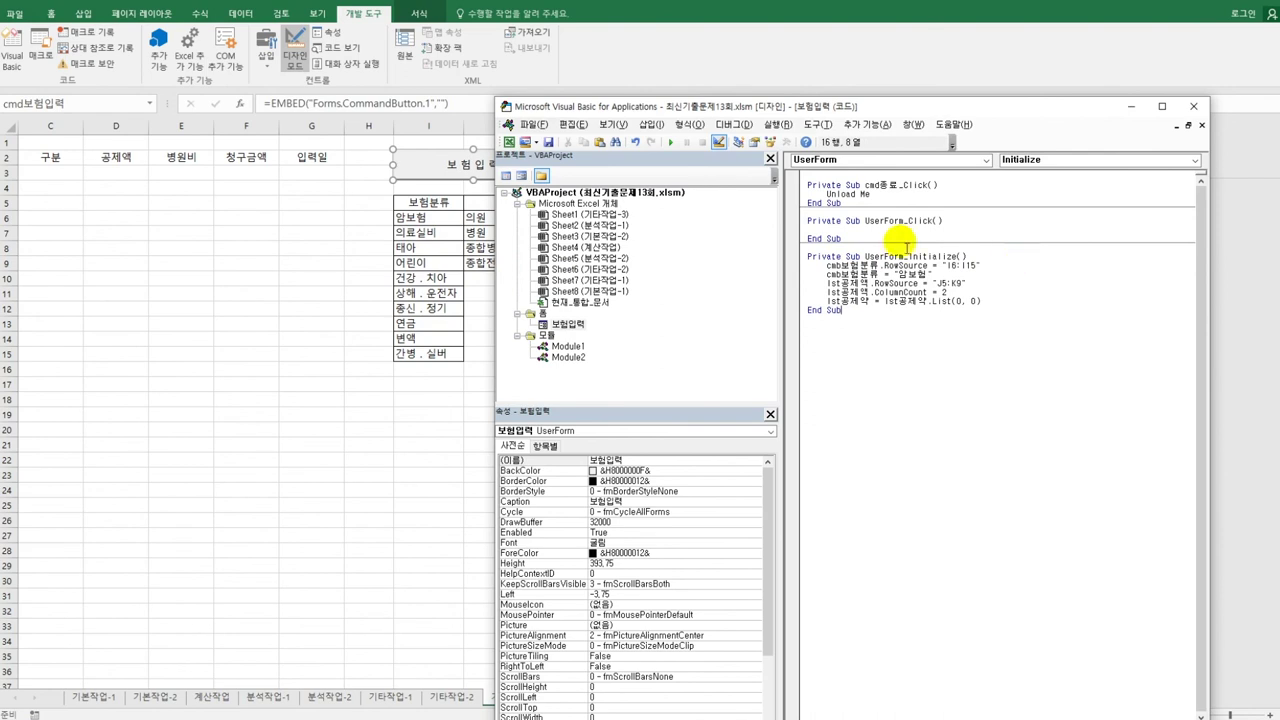
# Turn off design mode on the sheet, test the 보험입력 button, and debug and reset the halted run.
pyautogui.click(340, 446)
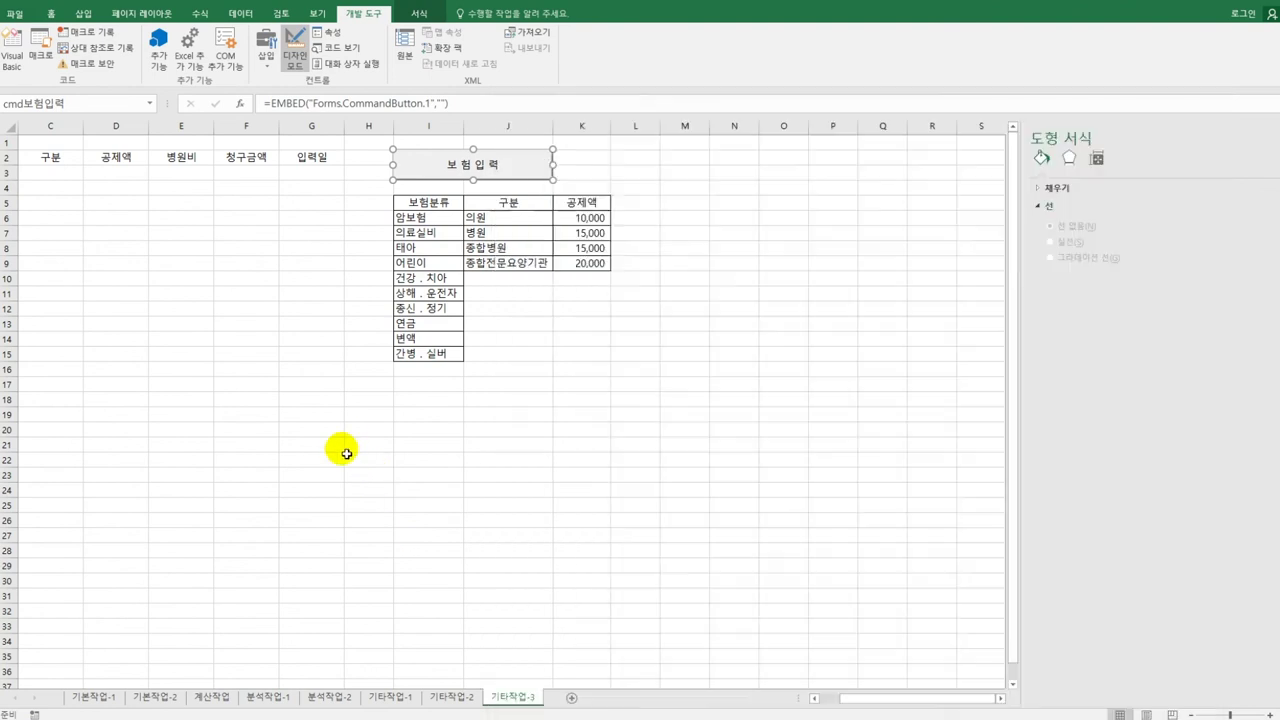
pyautogui.click(289, 60)
pyautogui.click(507, 170)
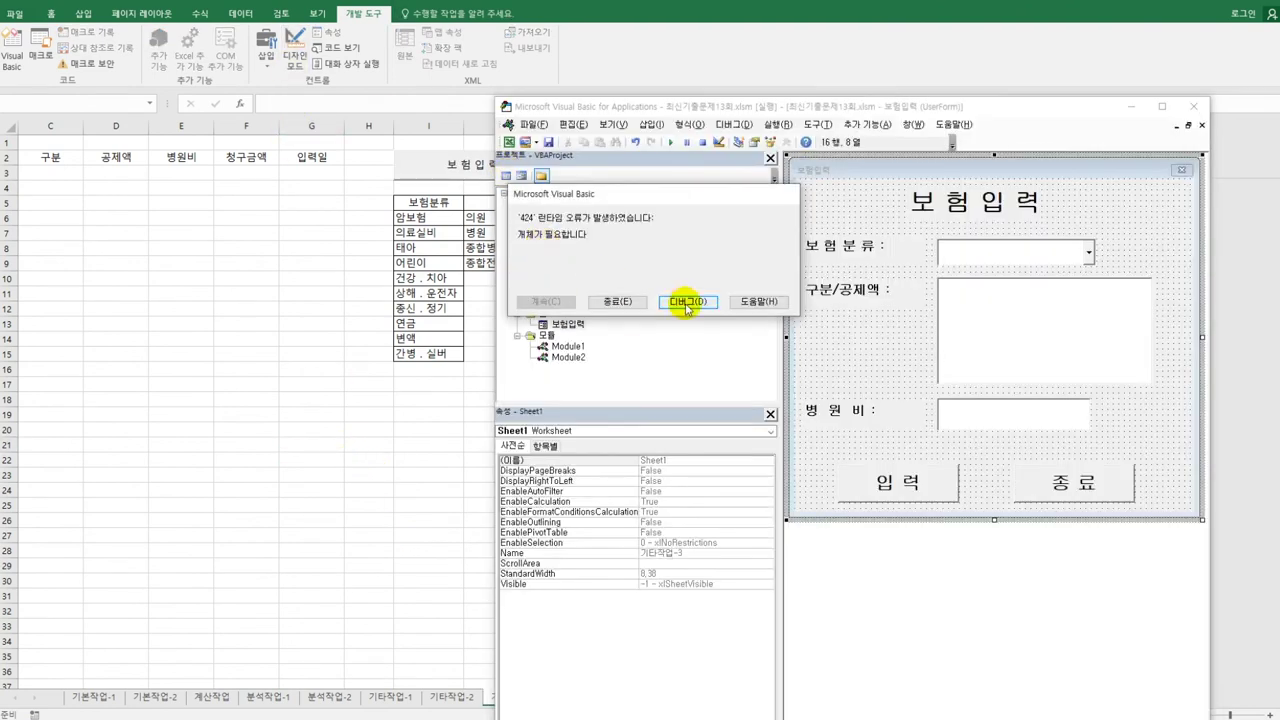
pyautogui.click(687, 303)
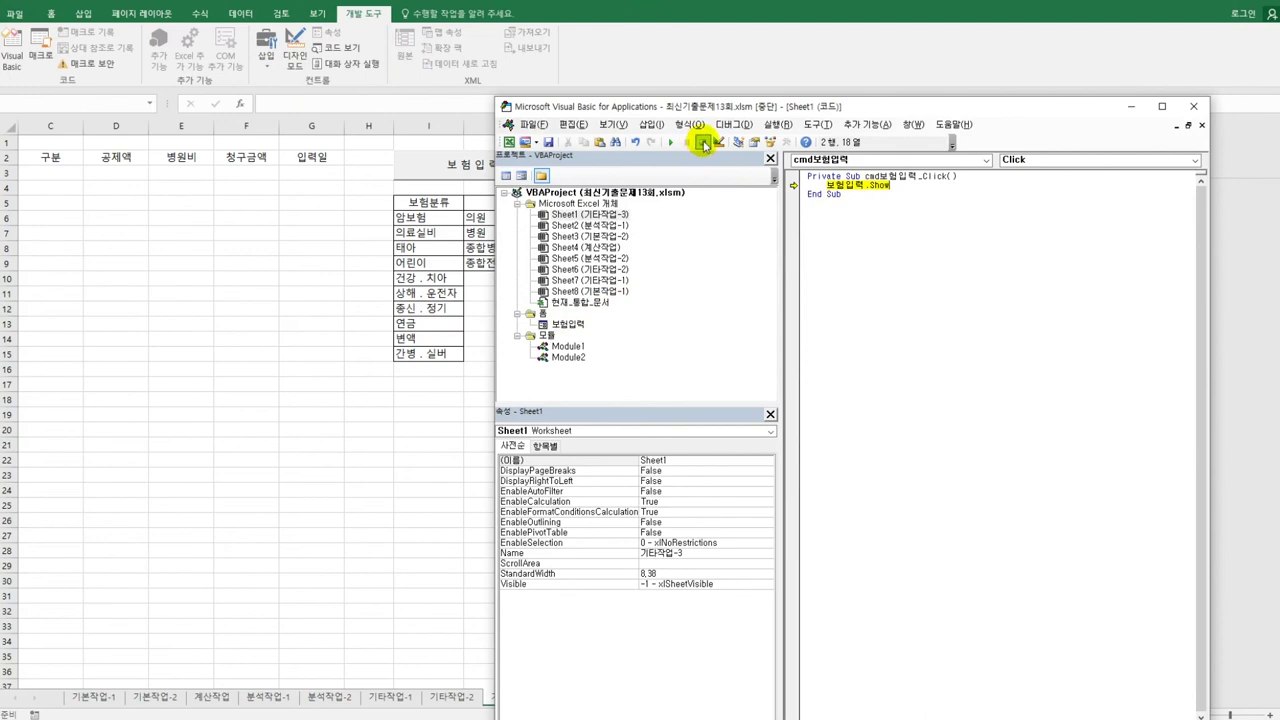
pyautogui.click(702, 142)
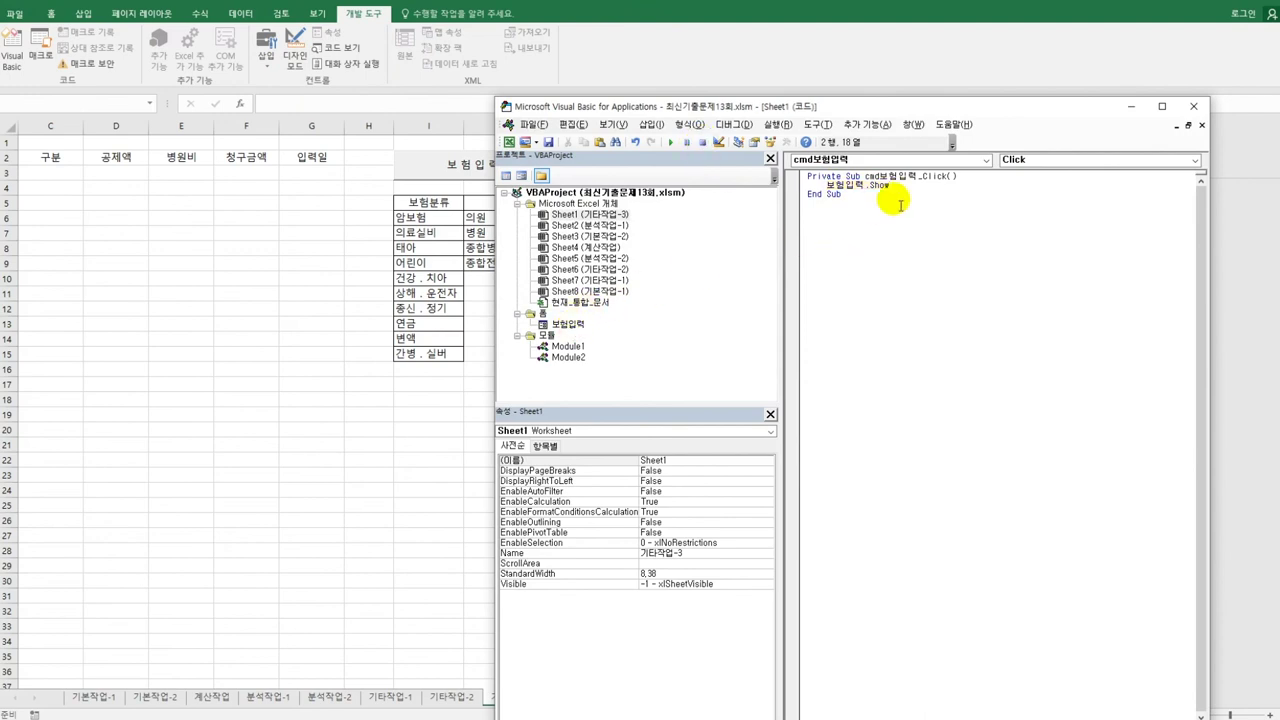
# In the 보험입력 form's code, correct the misspelled lst공제약 to lst공제액 in the List(0, 0) line.
pyautogui.click(563, 326)
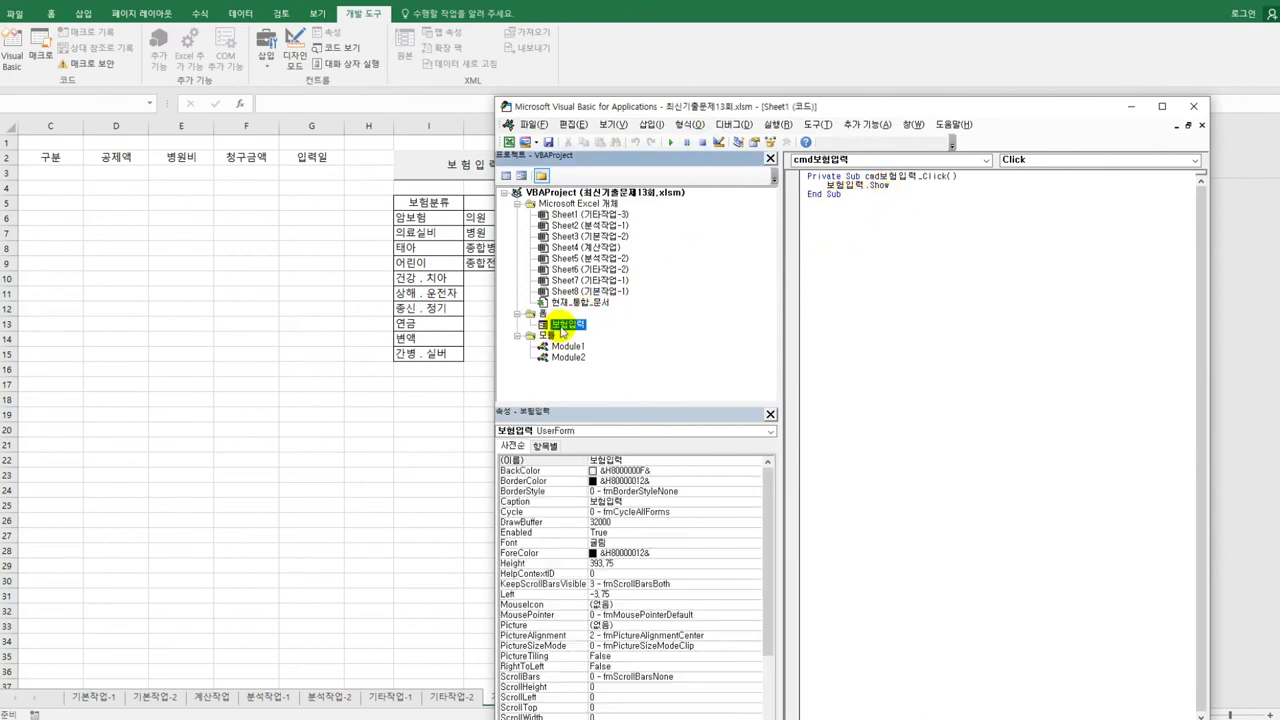
pyautogui.click(506, 175)
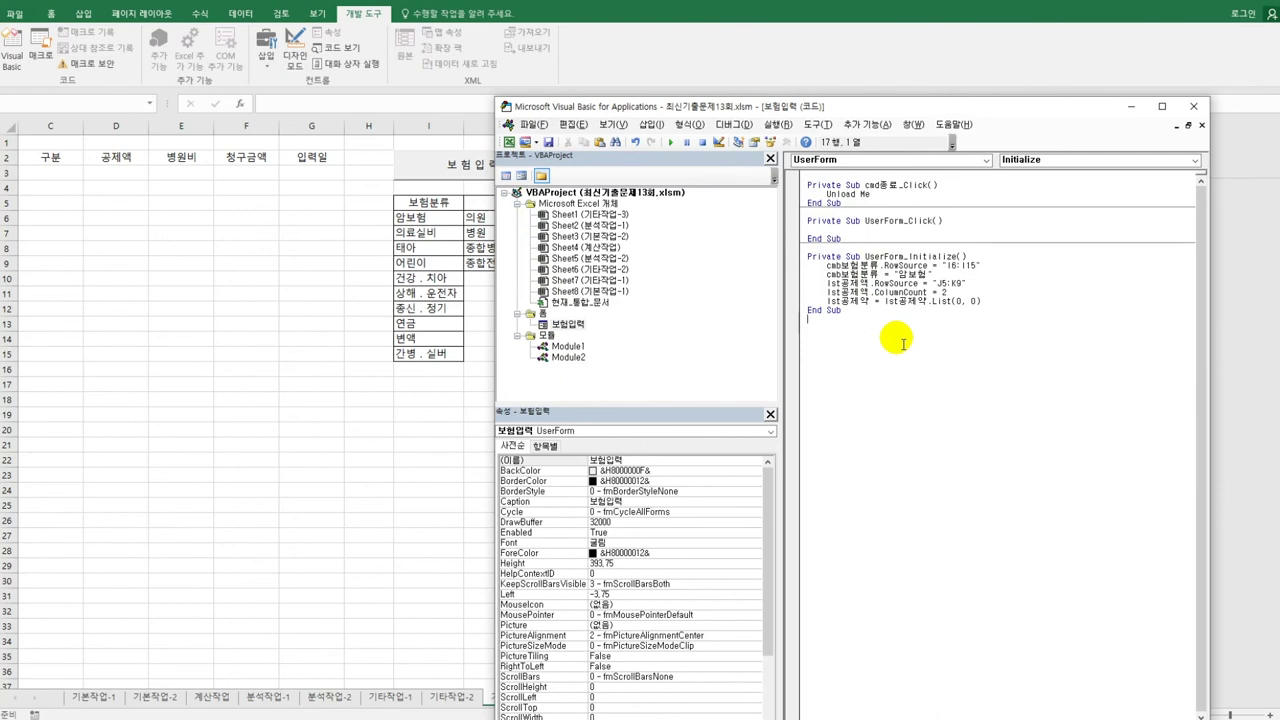
pyautogui.click(866, 300)
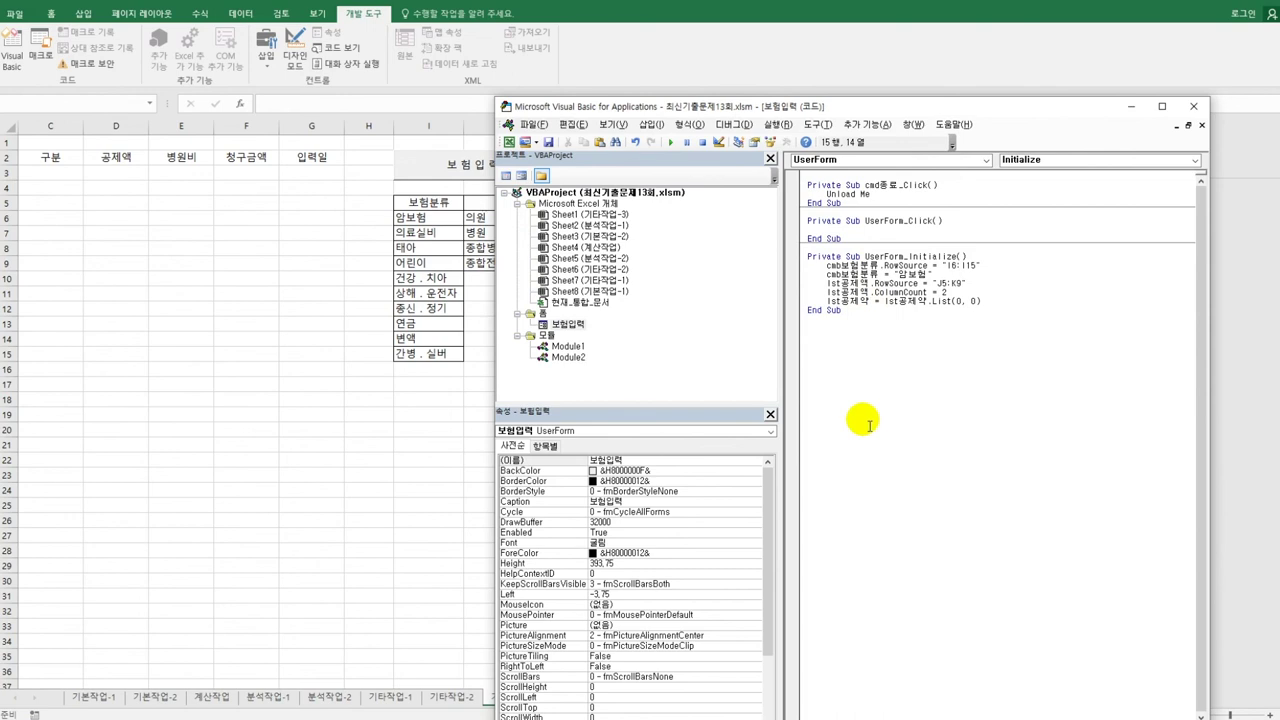
pyautogui.press('BackSpace')
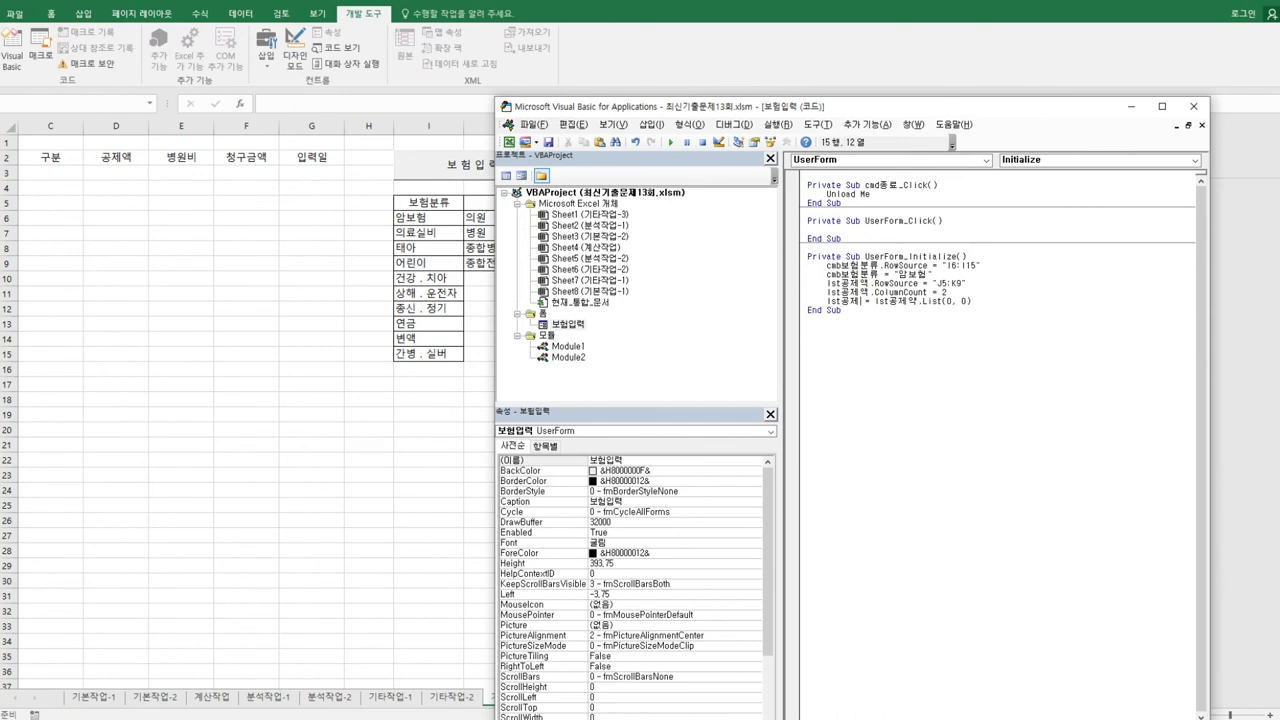
pyautogui.write('약')
pyautogui.write('ㅇ')
pyautogui.write('ㅐㄱ')
pyautogui.press('Delete')
pyautogui.press('Down')
pyautogui.click(863, 423)
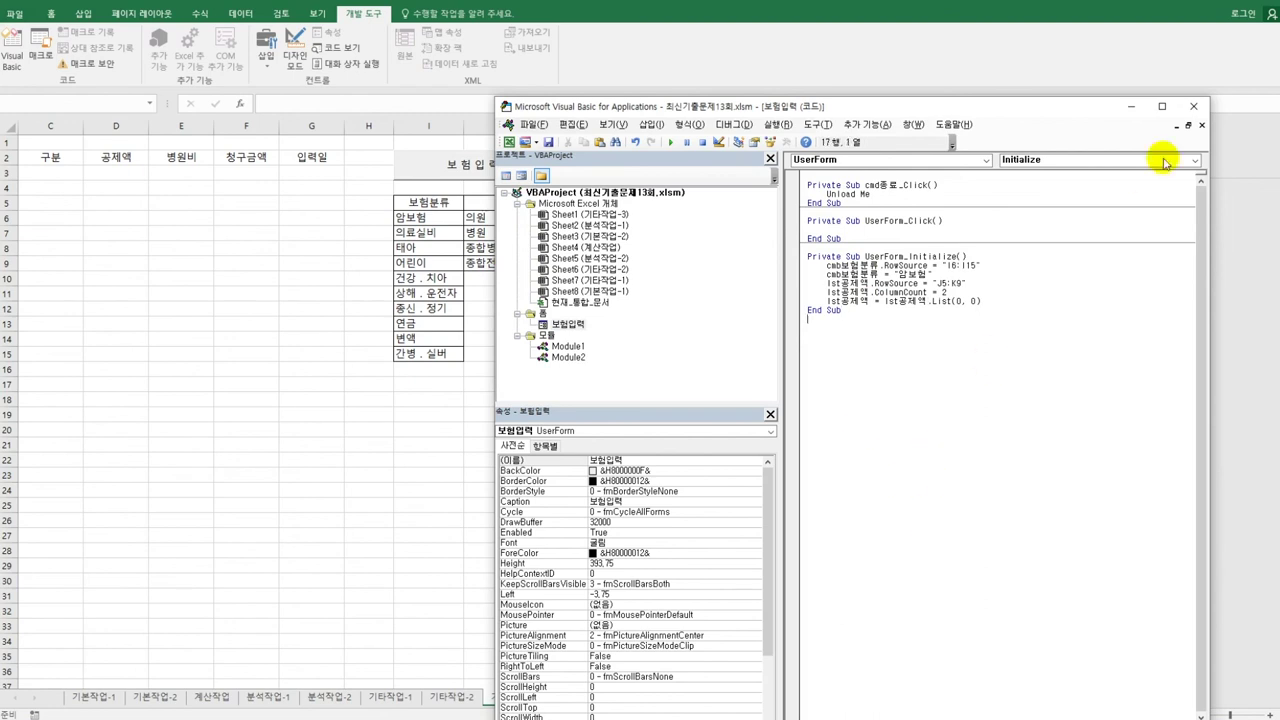
# Close the code editor, open the 보험입력 form from its button to check its initial values, and close the form.
pyautogui.click(1196, 108)
pyautogui.click(473, 164)
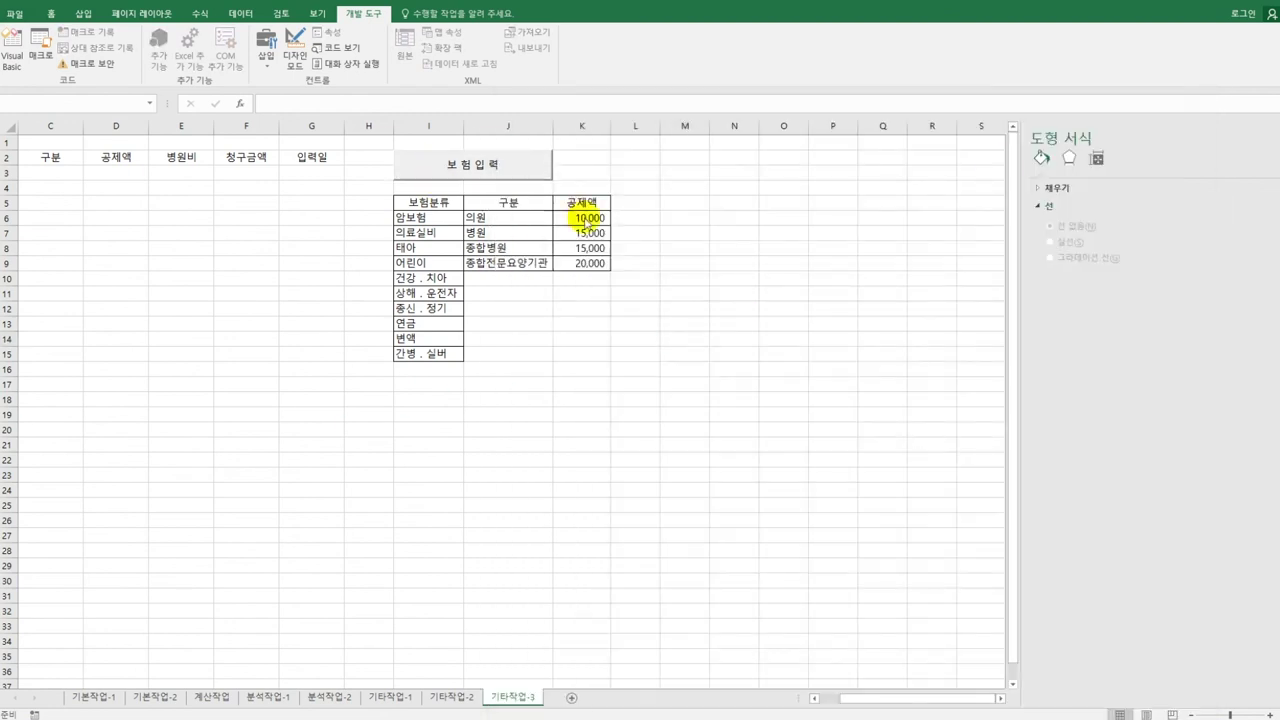
pyautogui.moveTo(671, 184); pyautogui.dragTo(782, 148)
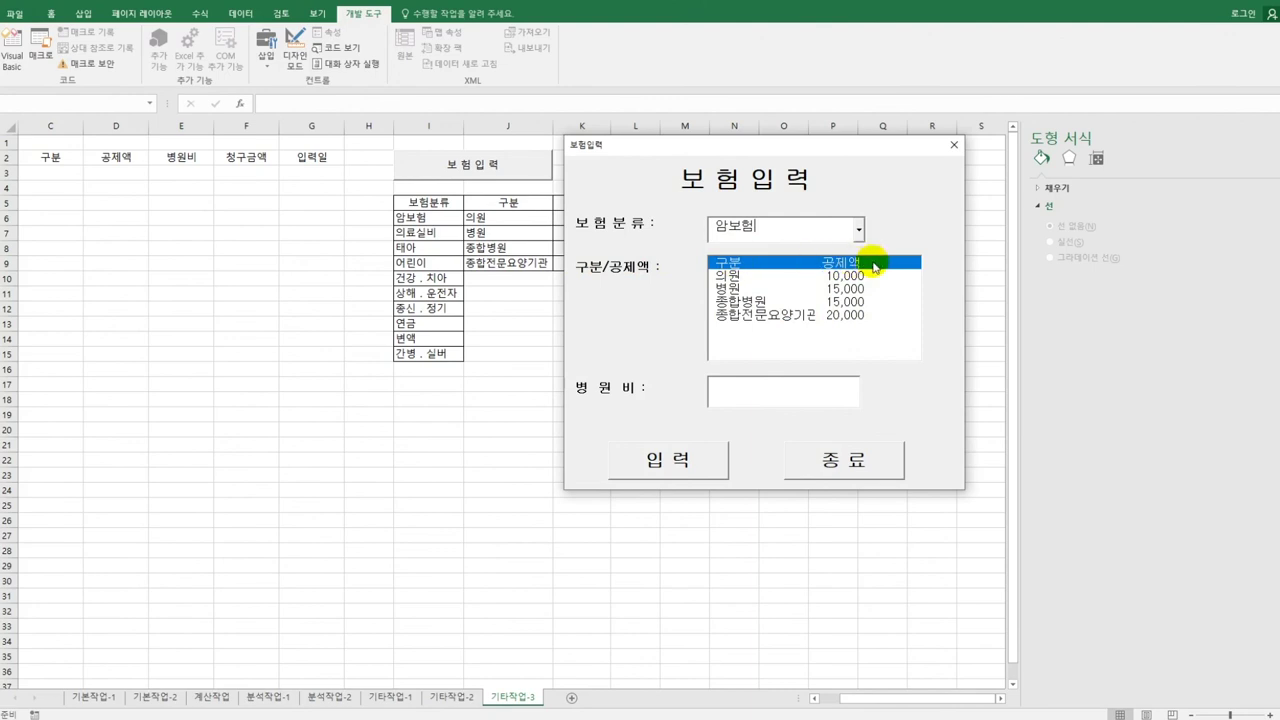
pyautogui.click(954, 144)
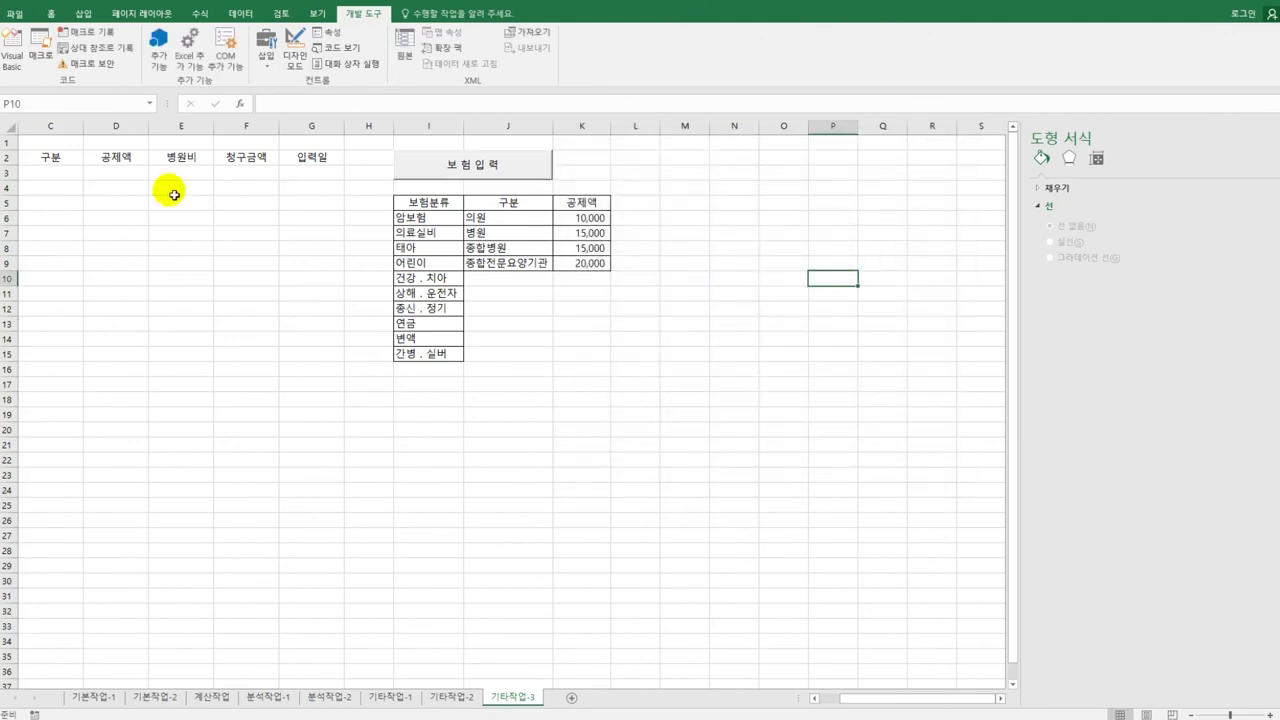
# Review the [표1] header row and the first empty record row on the 기타작업-3 sheet.
pyautogui.click(55, 161)
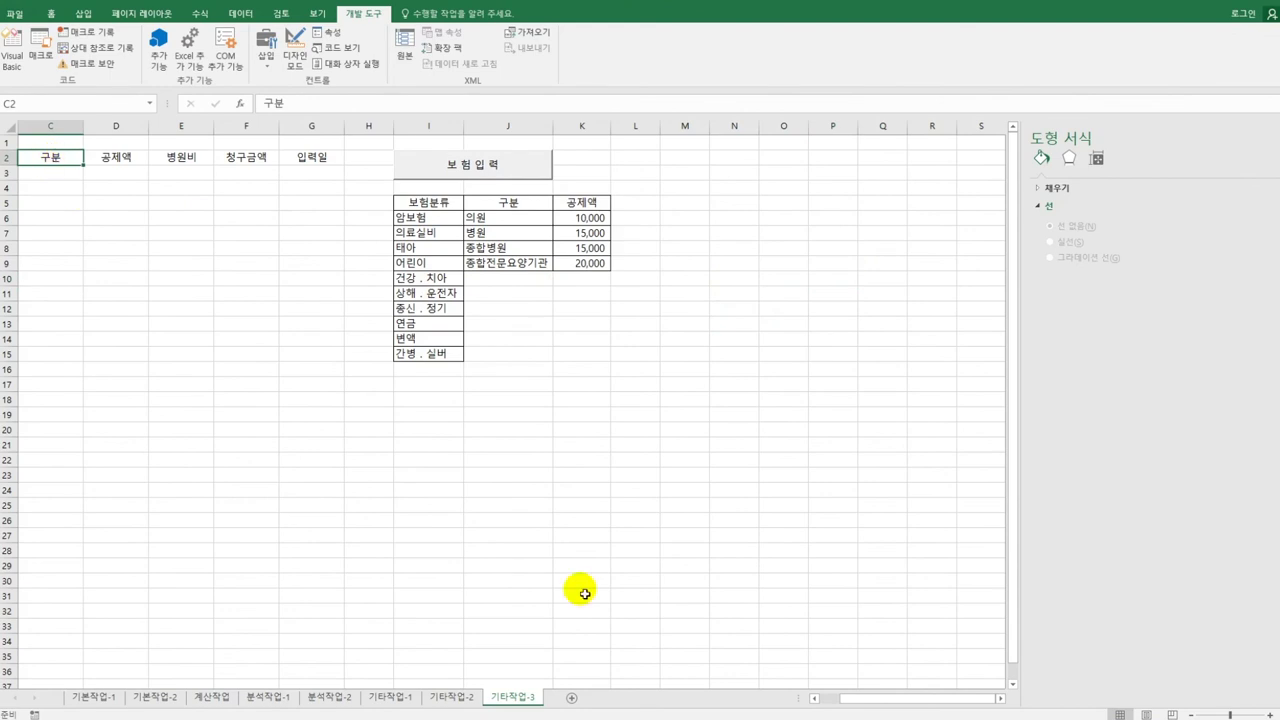
pyautogui.moveTo(897, 703); pyautogui.dragTo(826, 699)
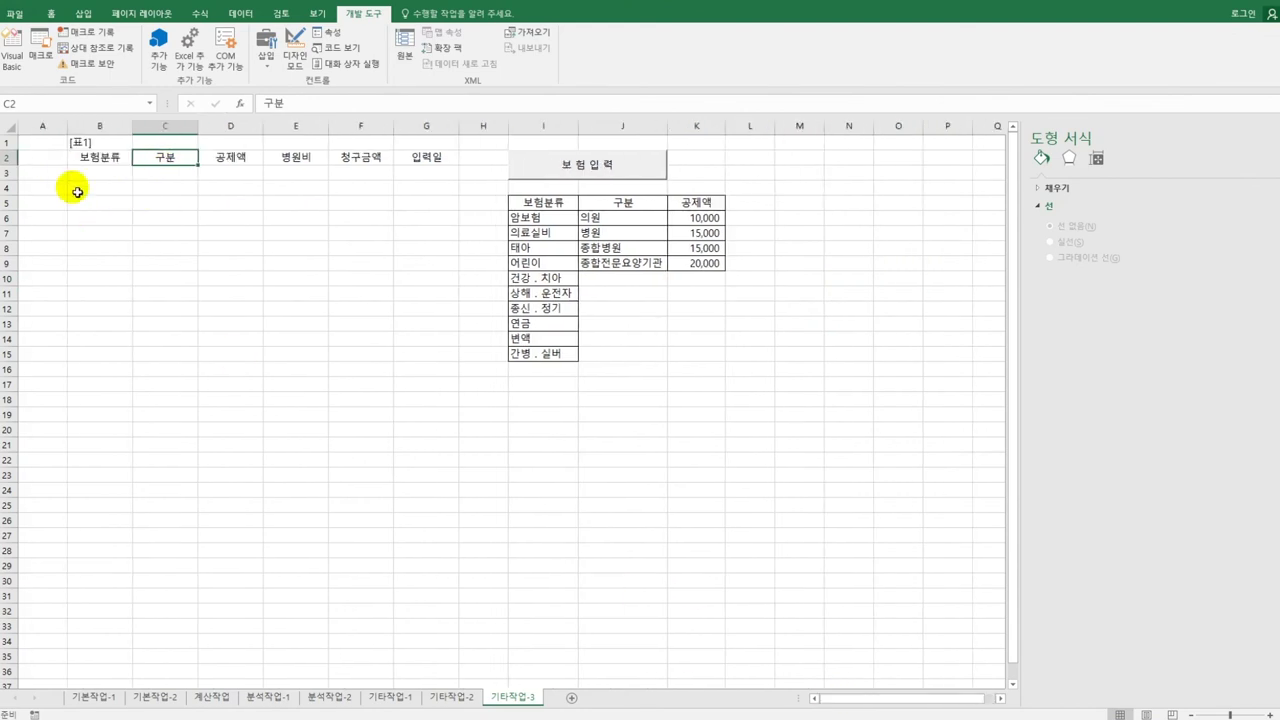
pyautogui.click(88, 158)
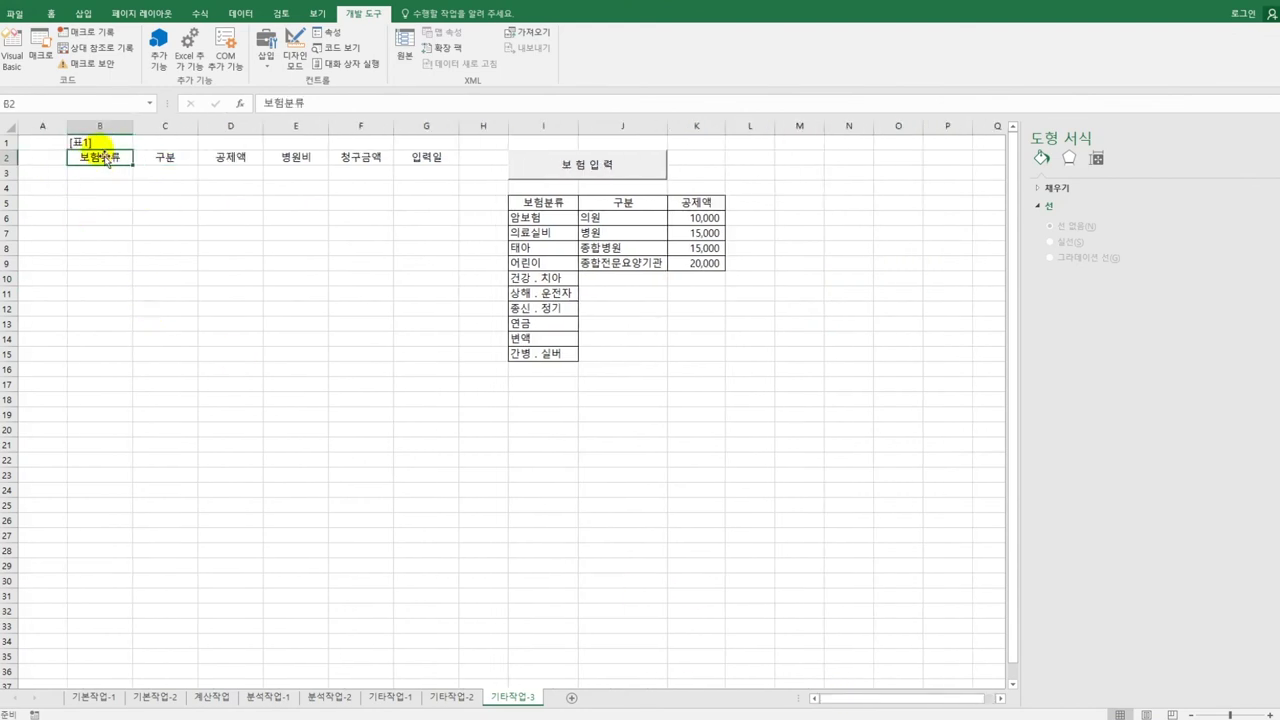
pyautogui.moveTo(93, 140); pyautogui.dragTo(408, 157)
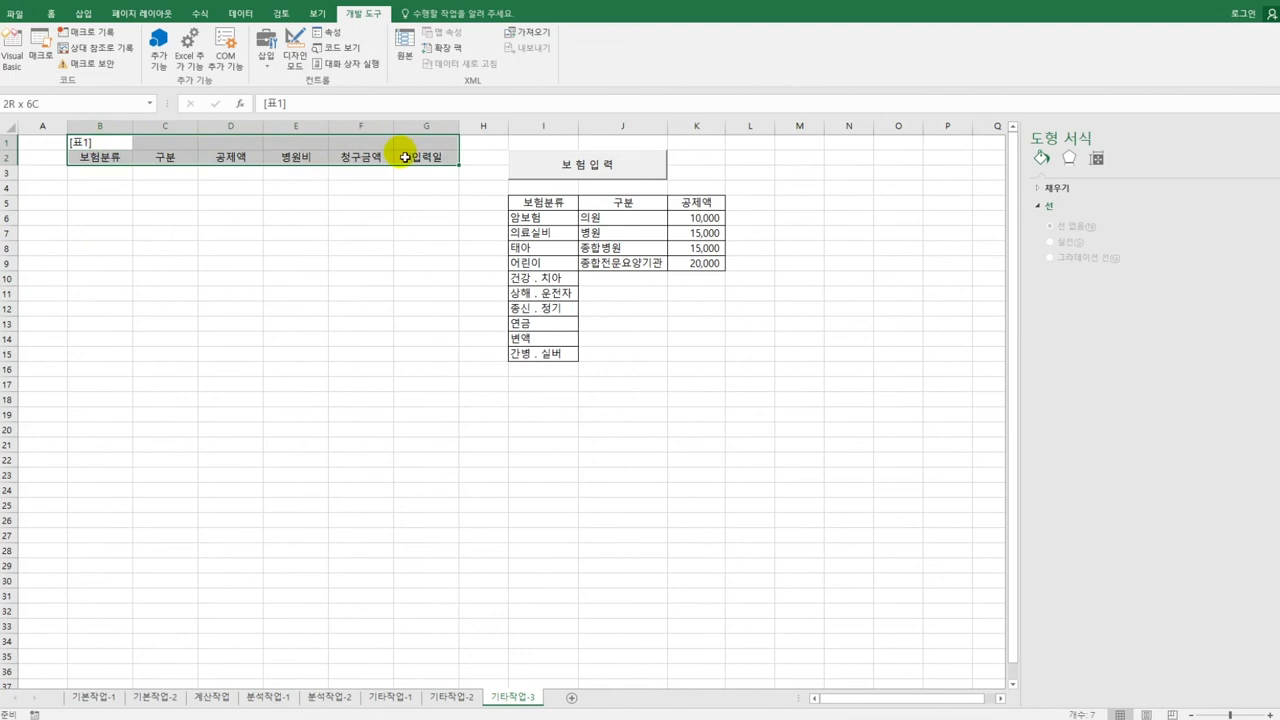
pyautogui.click(110, 178)
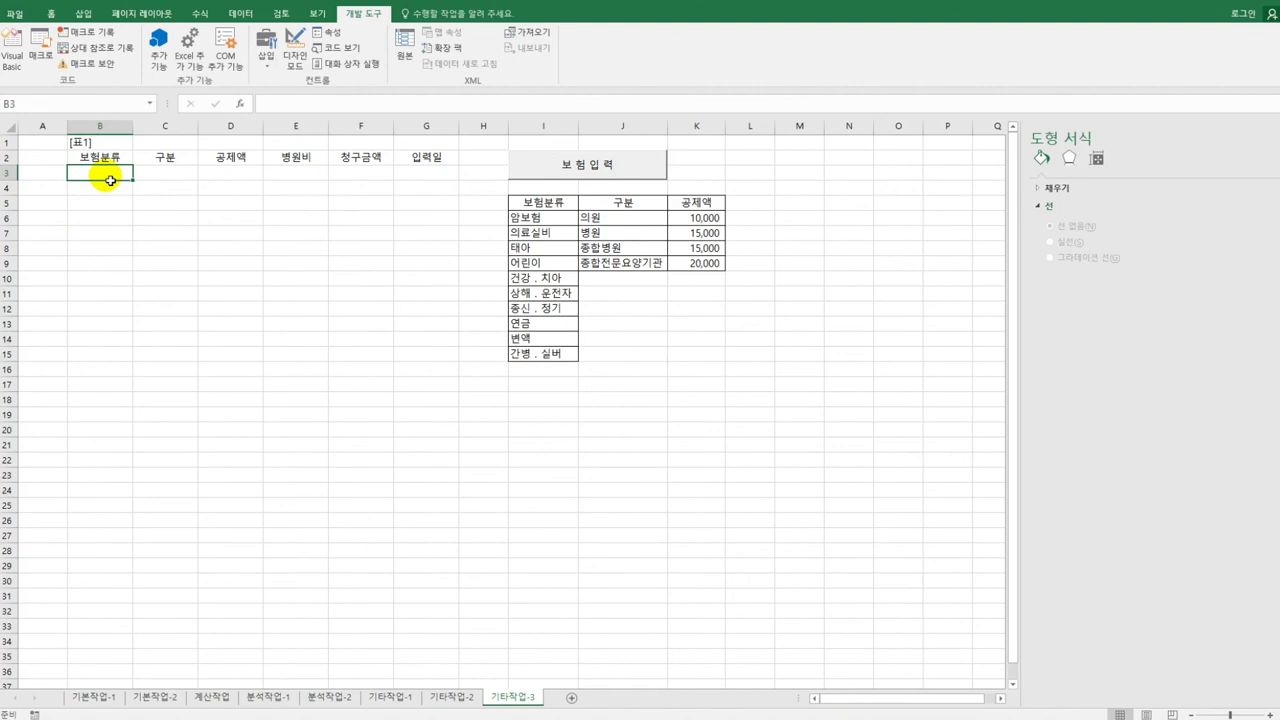
# Switch to the Visual Basic editor and open the Click procedure of the 보험입력 form's 입력 button.
pyautogui.click(12, 55)
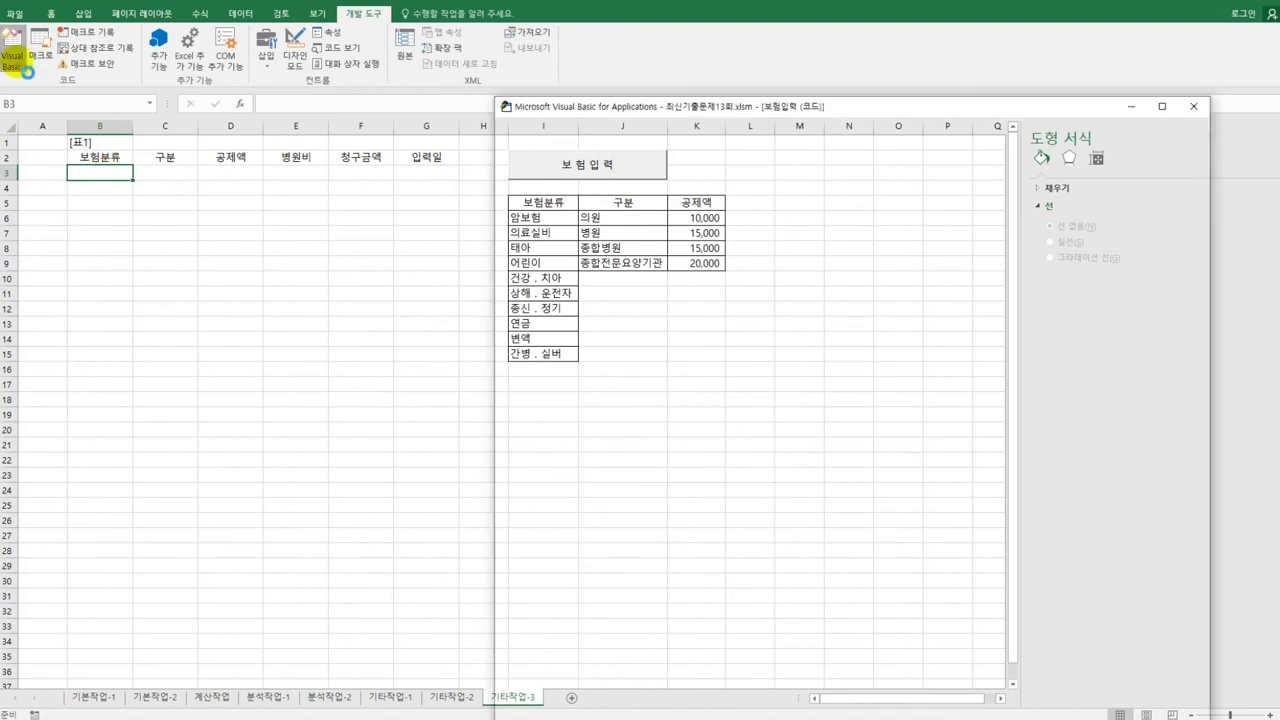
pyautogui.doubleClick(567, 324)
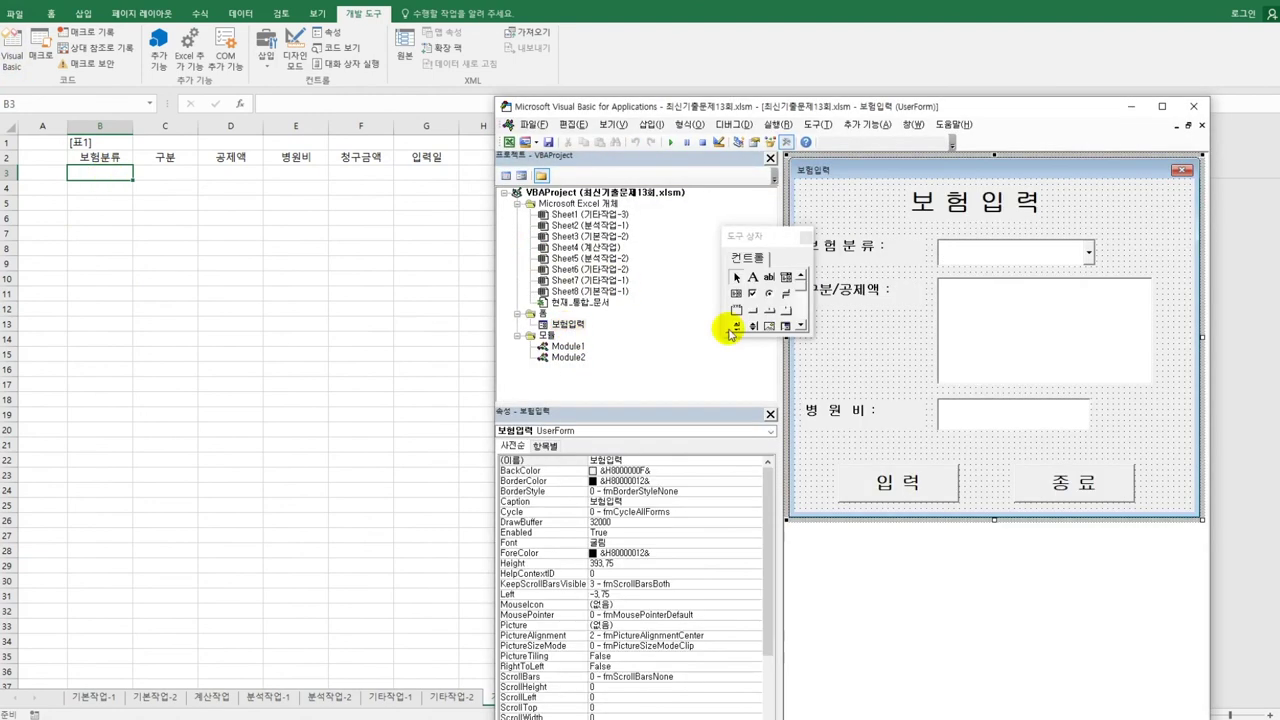
pyautogui.click(950, 484)
pyautogui.doubleClick(952, 484)
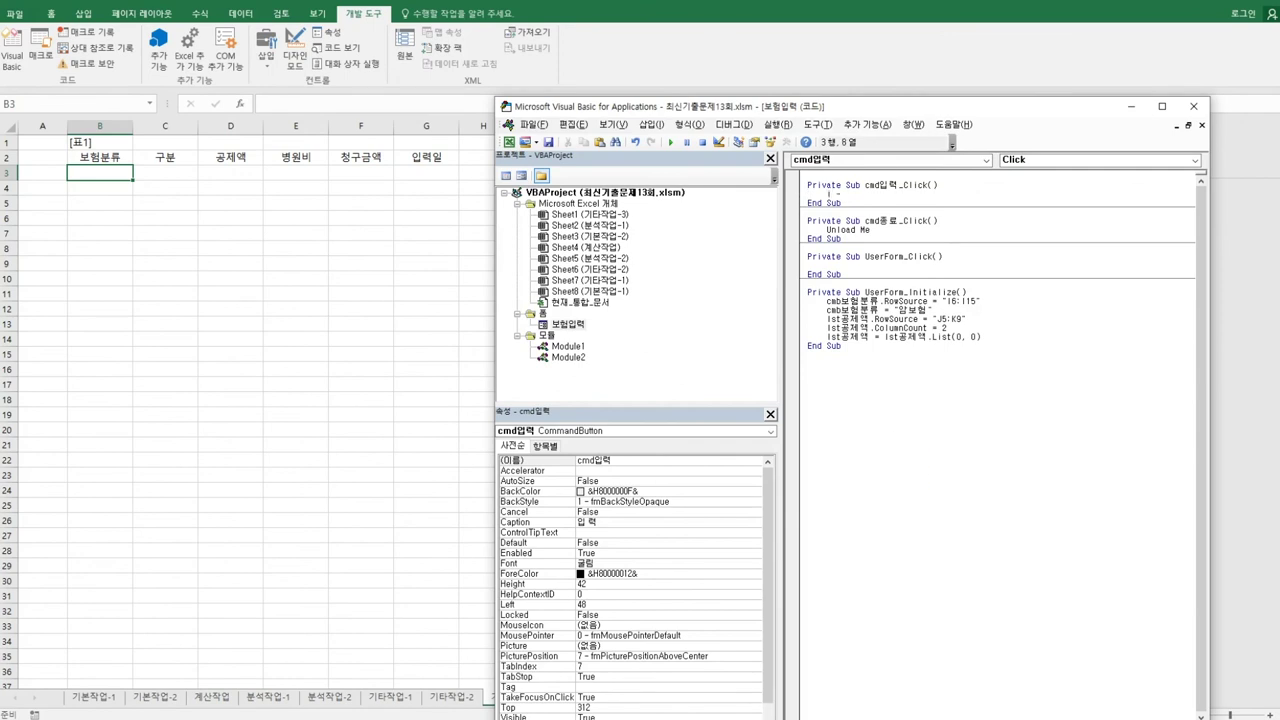
# In cmd입력_Click, write i = Range("B2").CurrentRegion.Rows.Count + 1, followed by a blank line.
pyautogui.write('i = range(')
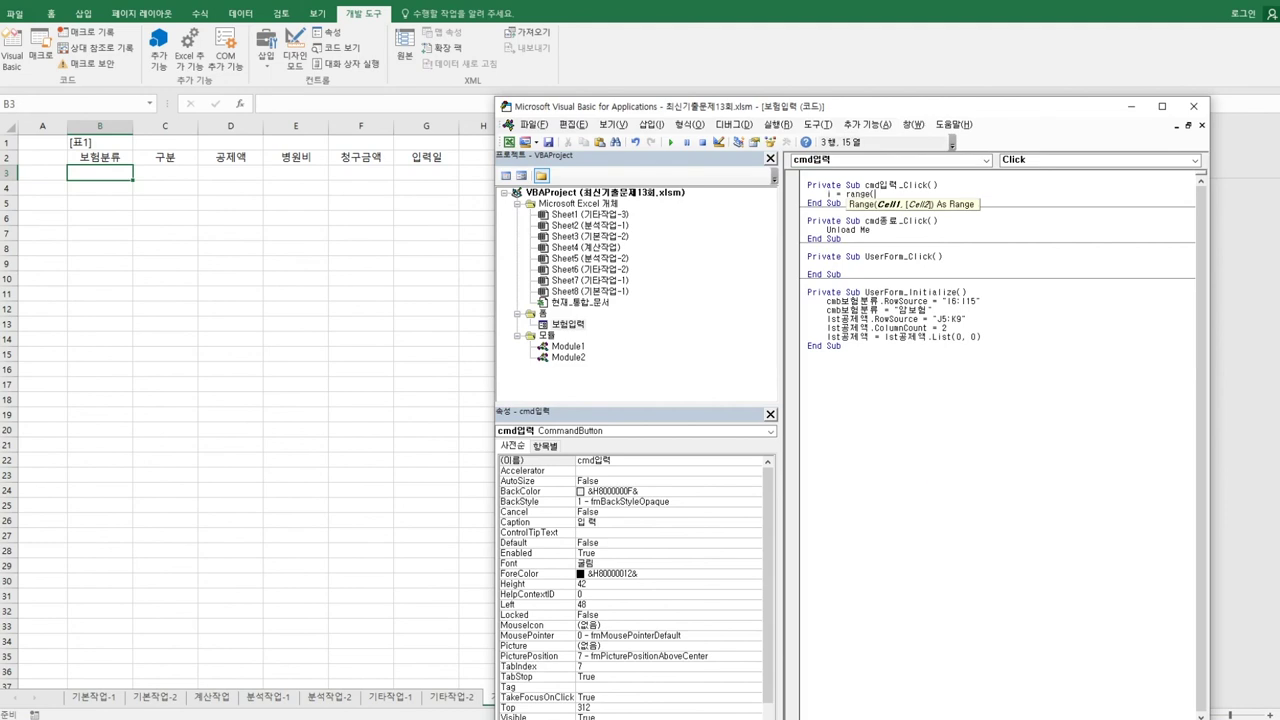
pyautogui.write('"B2").cu')
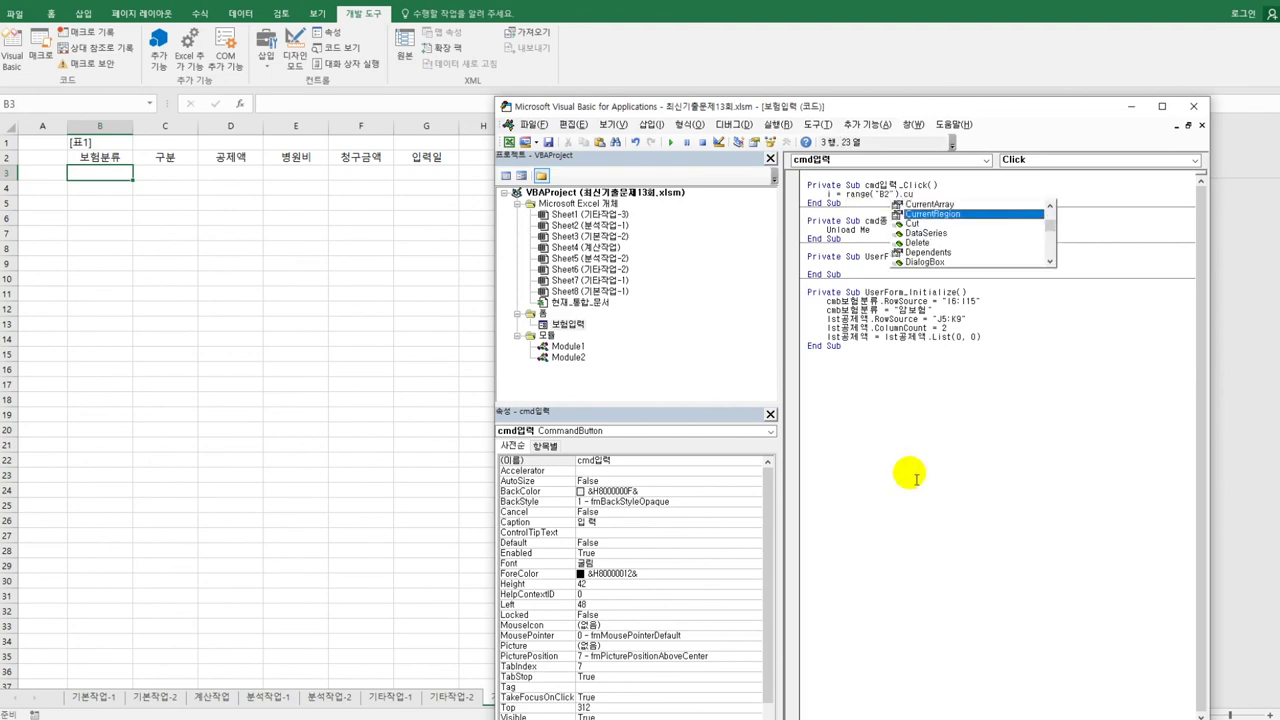
pyautogui.press('Tab')
pyautogui.write('.rows.')
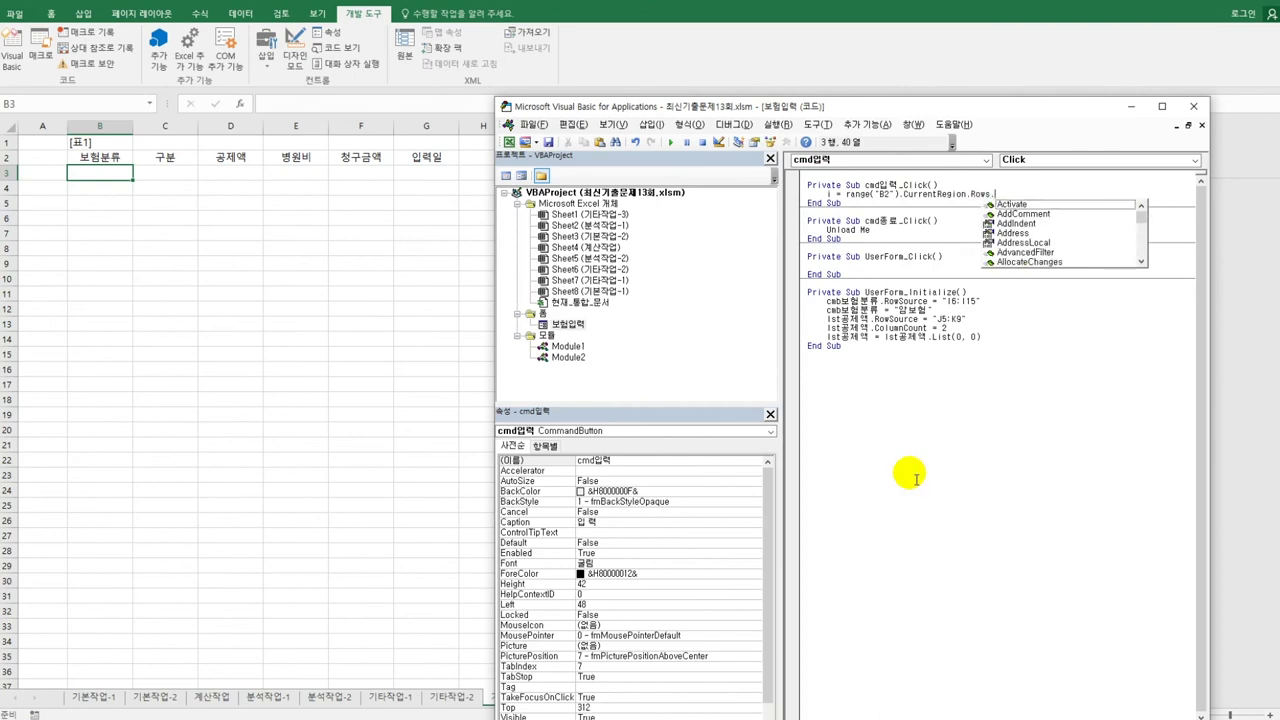
pyautogui.write('Count ')
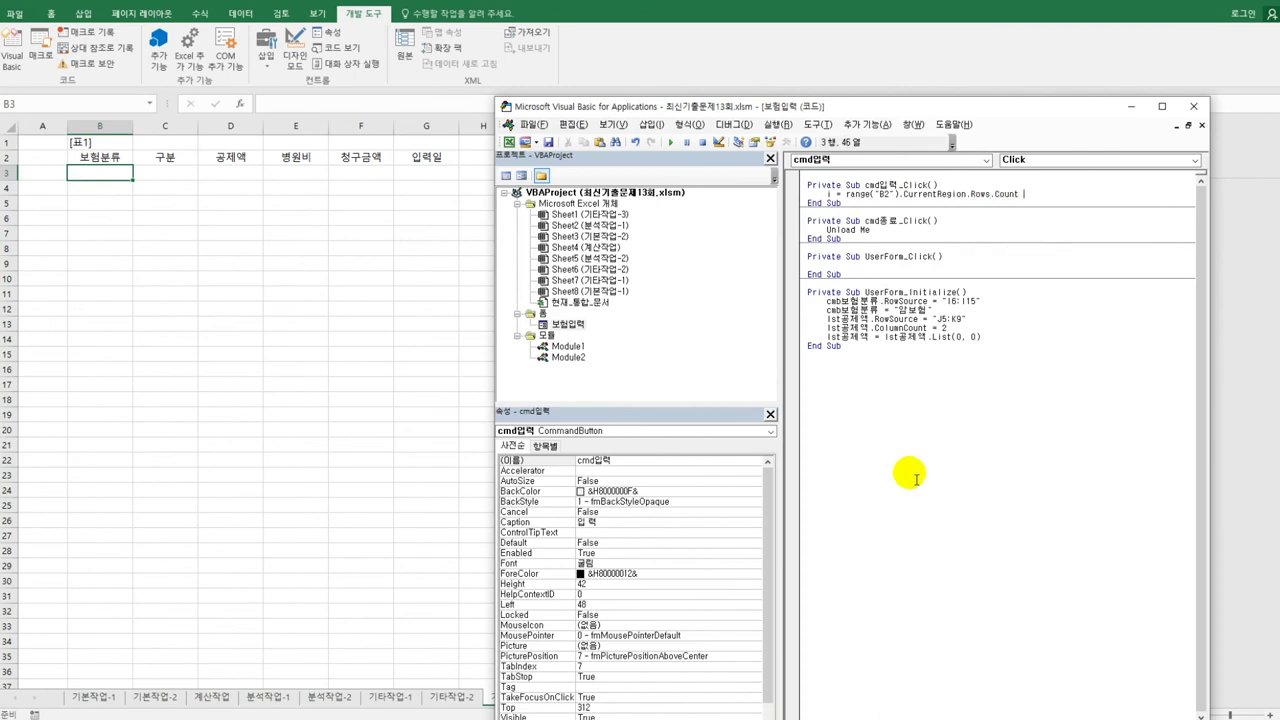
pyautogui.write('+1')
pyautogui.press('Return')
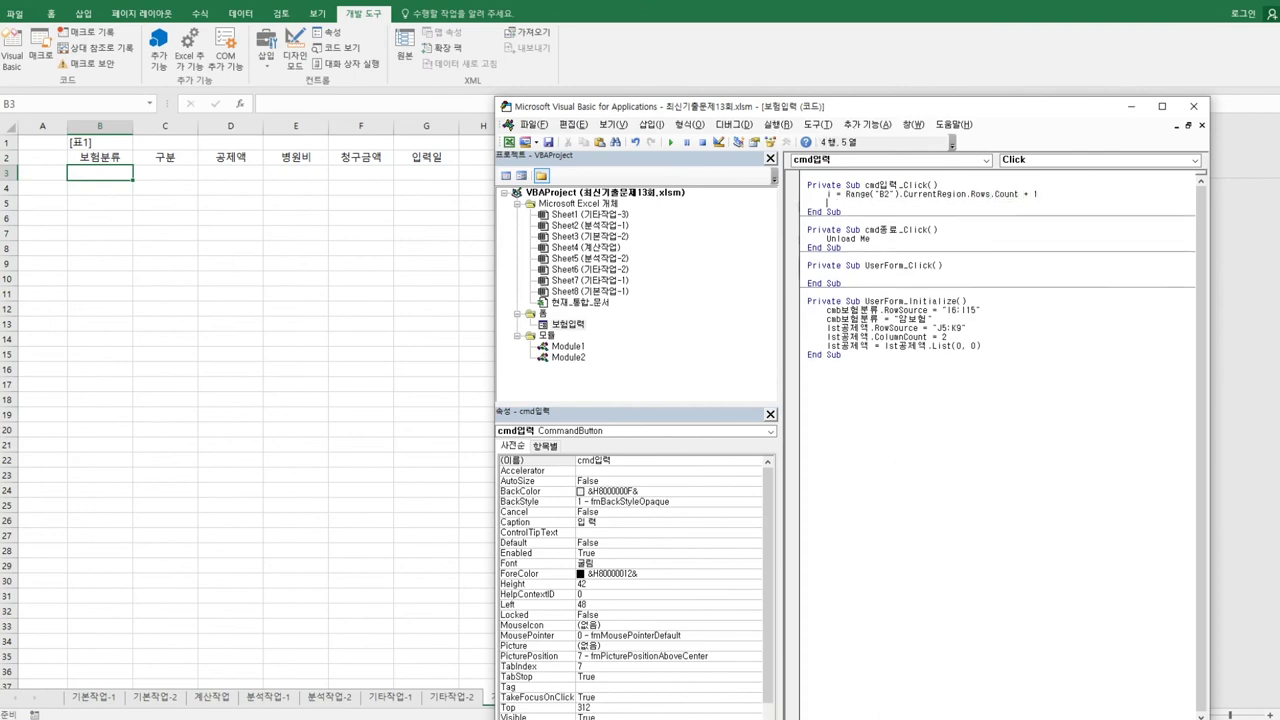
pyautogui.press('Return')
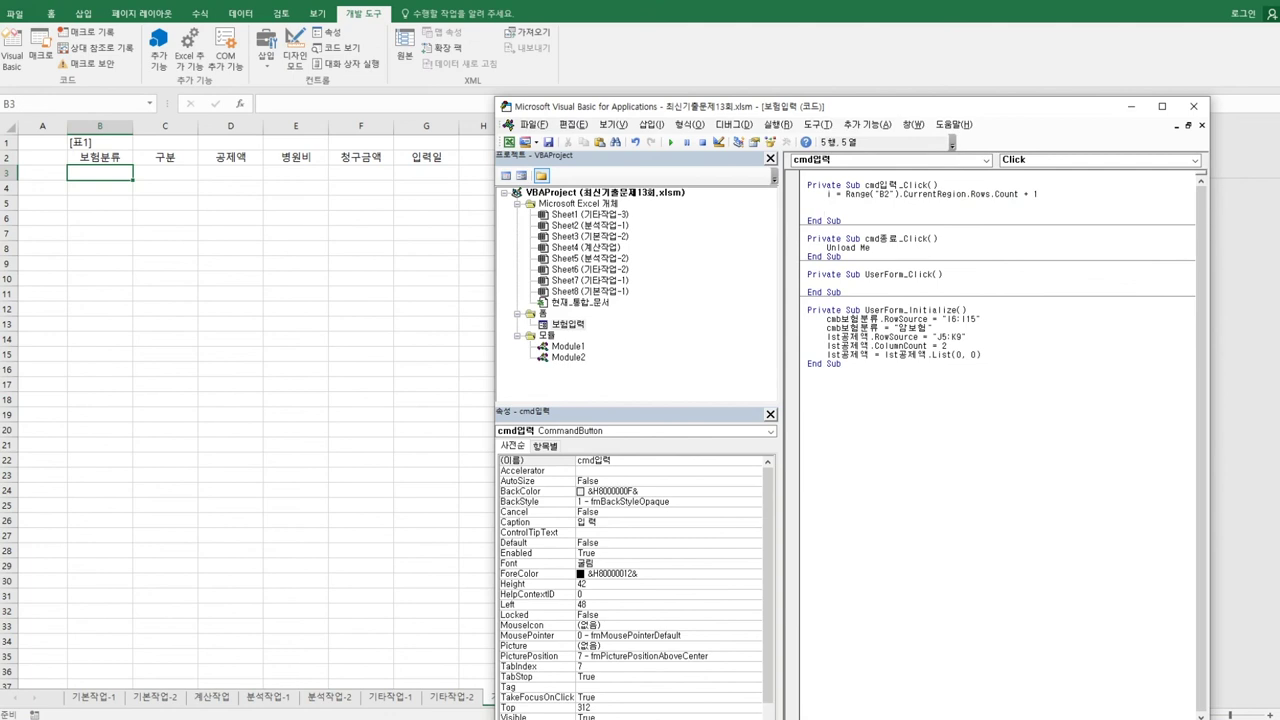
# Add the line Cells(i, 2) = cmb보험분류 to write the insurance category into column 2.
pyautogui.write('cells(')
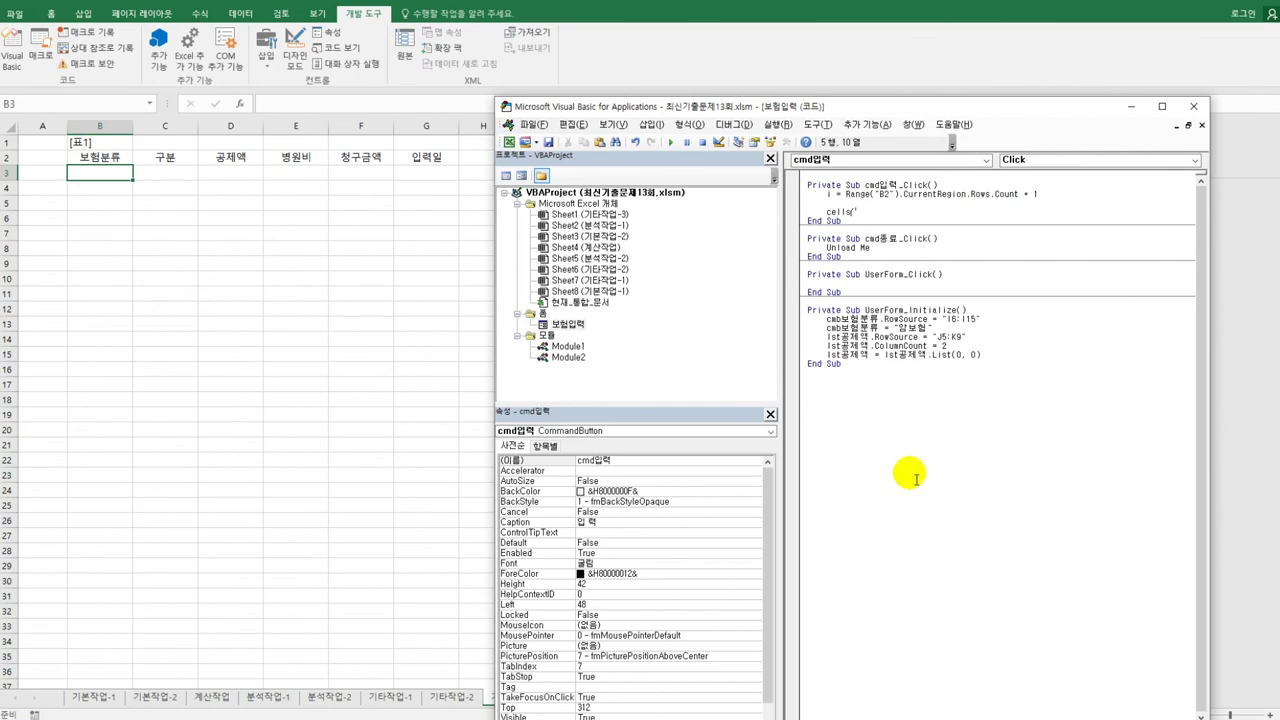
pyautogui.write('i,2)')
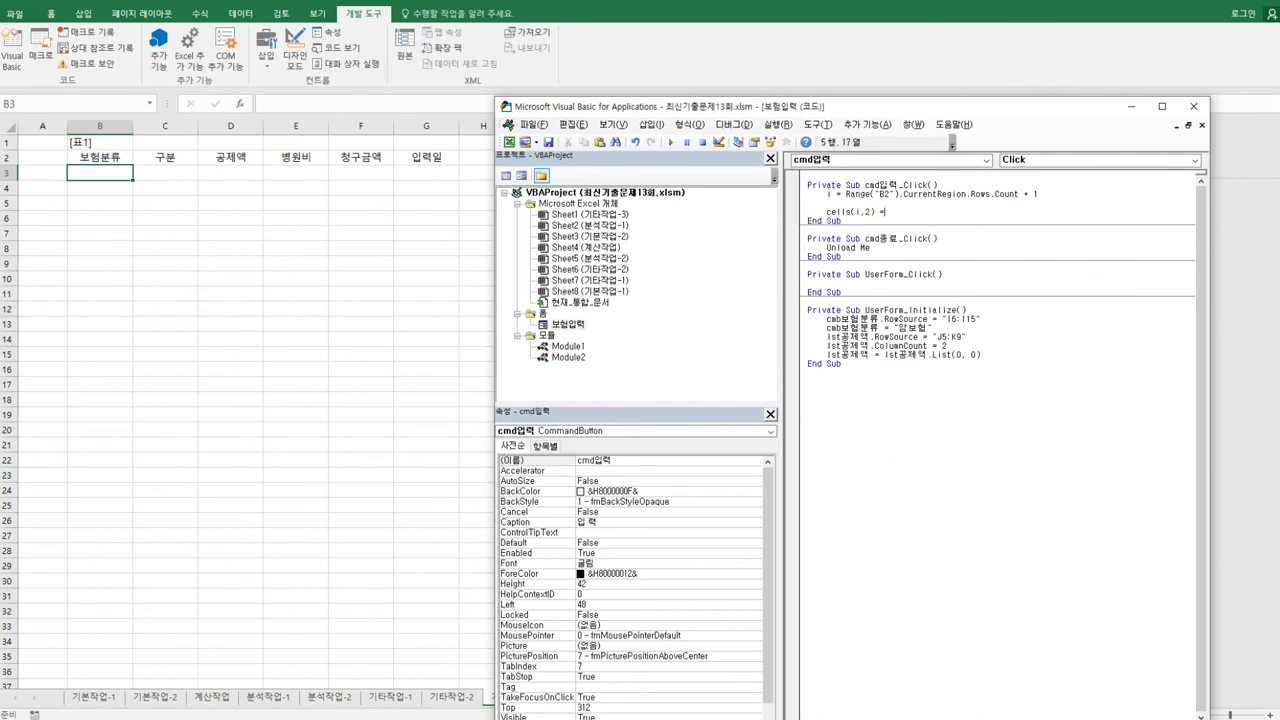
pyautogui.write(' = cmb보험ㅂ분류')
pyautogui.press('Return')
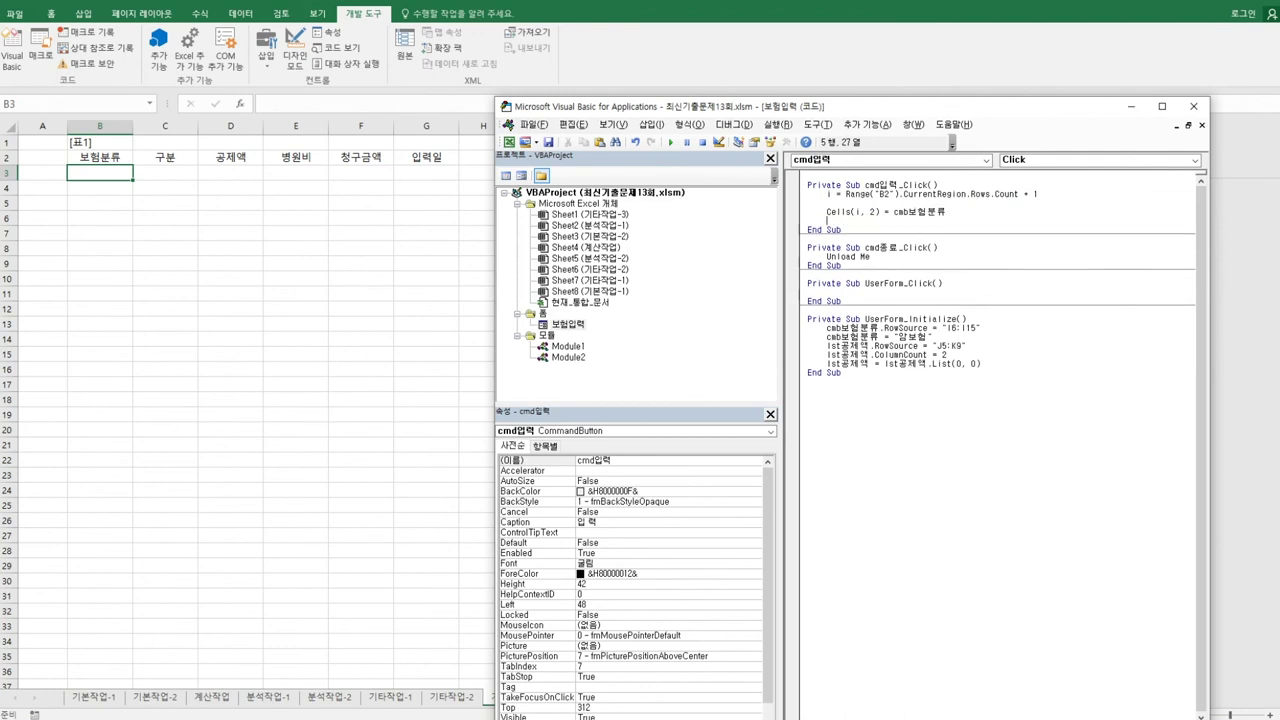
# Duplicate the Cells(i, 2) = cmb보험분류 line until there are six identical lines.
pyautogui.hotkey('shift', 'End')
pyautogui.hotkey('ctrl', 'c')
pyautogui.press('Return')
pyautogui.hotkey('ctrl', 'v')
pyautogui.press('Return')
pyautogui.hotkey('ctrl', 'v')
pyautogui.hotkey('ctrl', 'v')
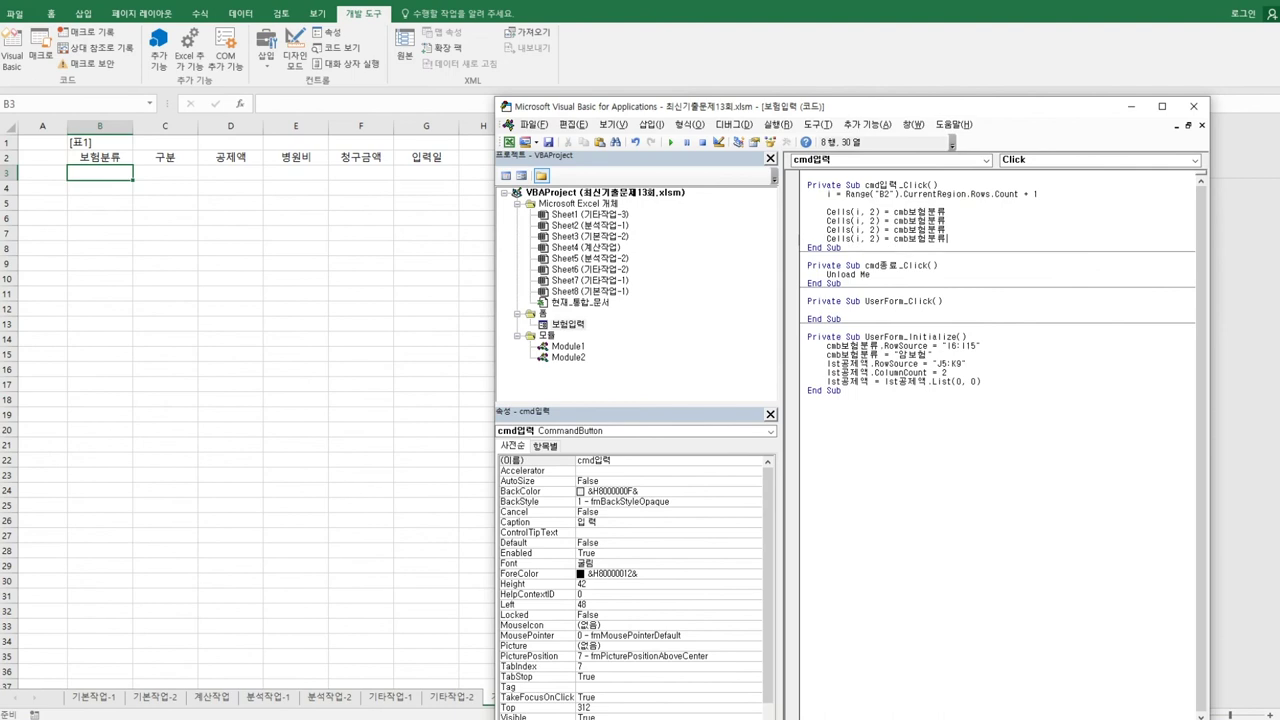
pyautogui.press('Return')
pyautogui.hotkey('ctrl', 'v')
pyautogui.press('Return')
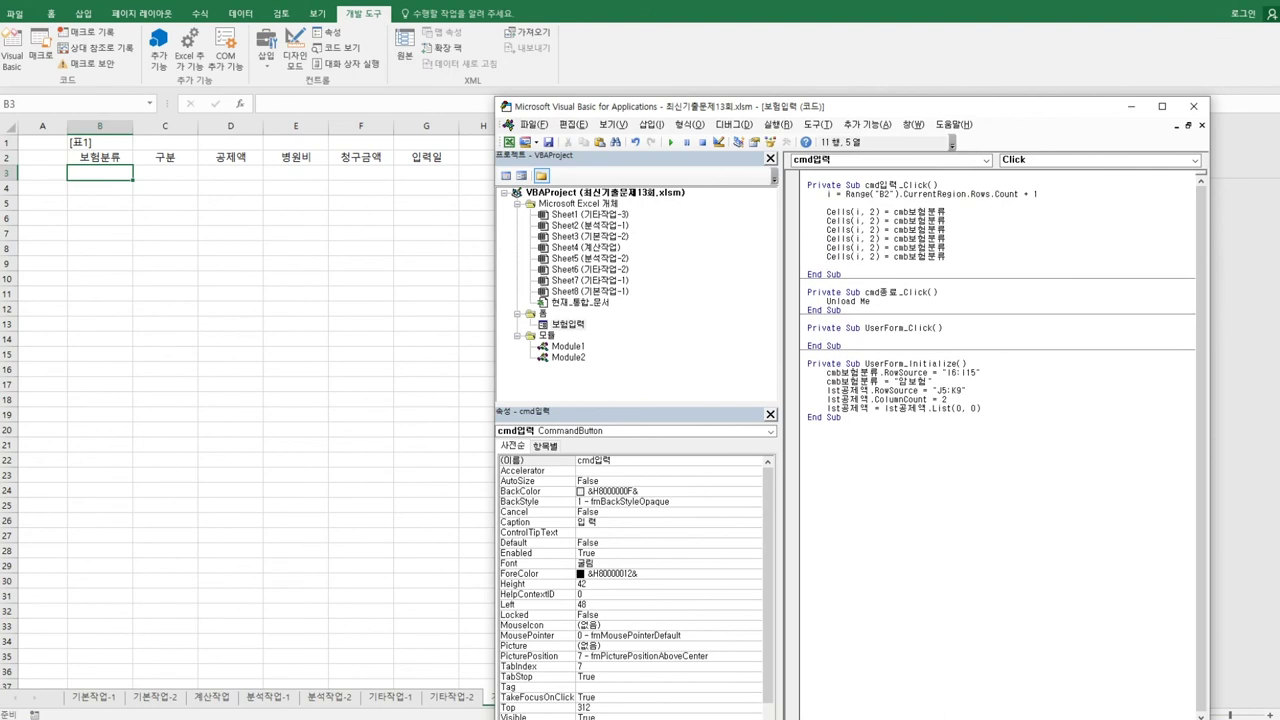
# Renumber the column index of the five copied Cells lines to 3, 4, 5, 6 and 7.
pyautogui.moveTo(866, 220); pyautogui.dragTo(868, 229)
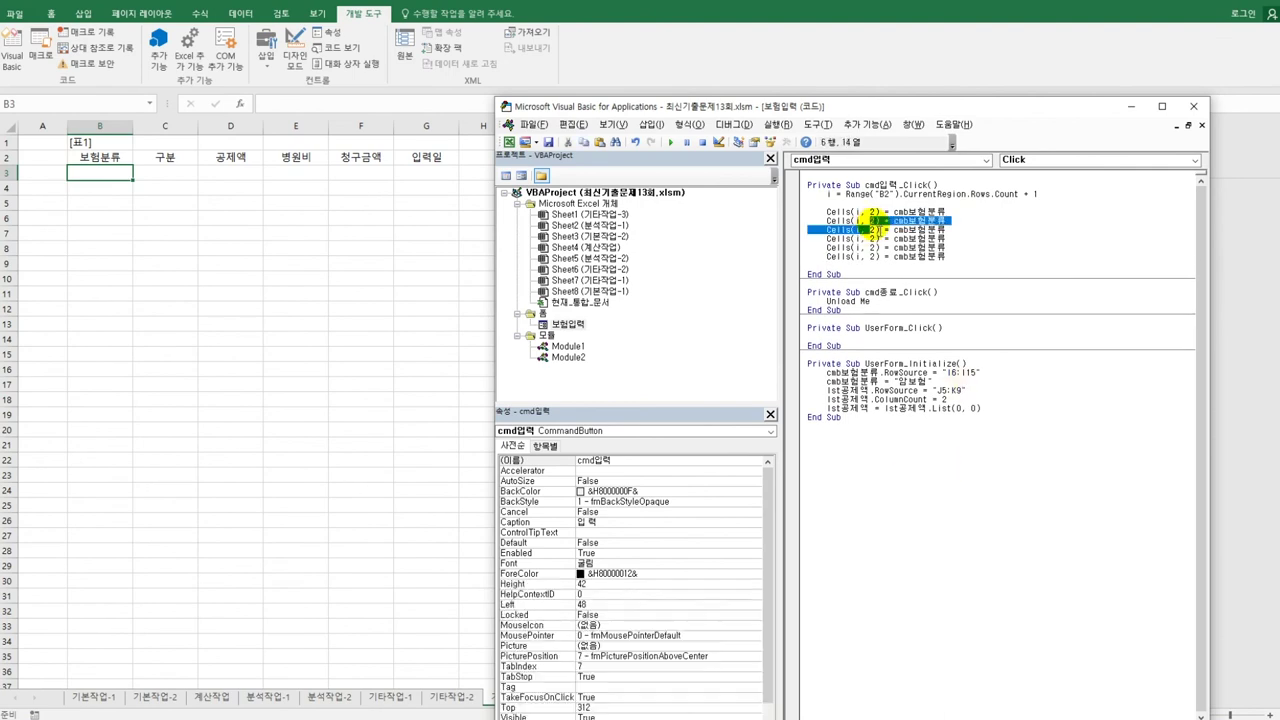
pyautogui.click(873, 220)
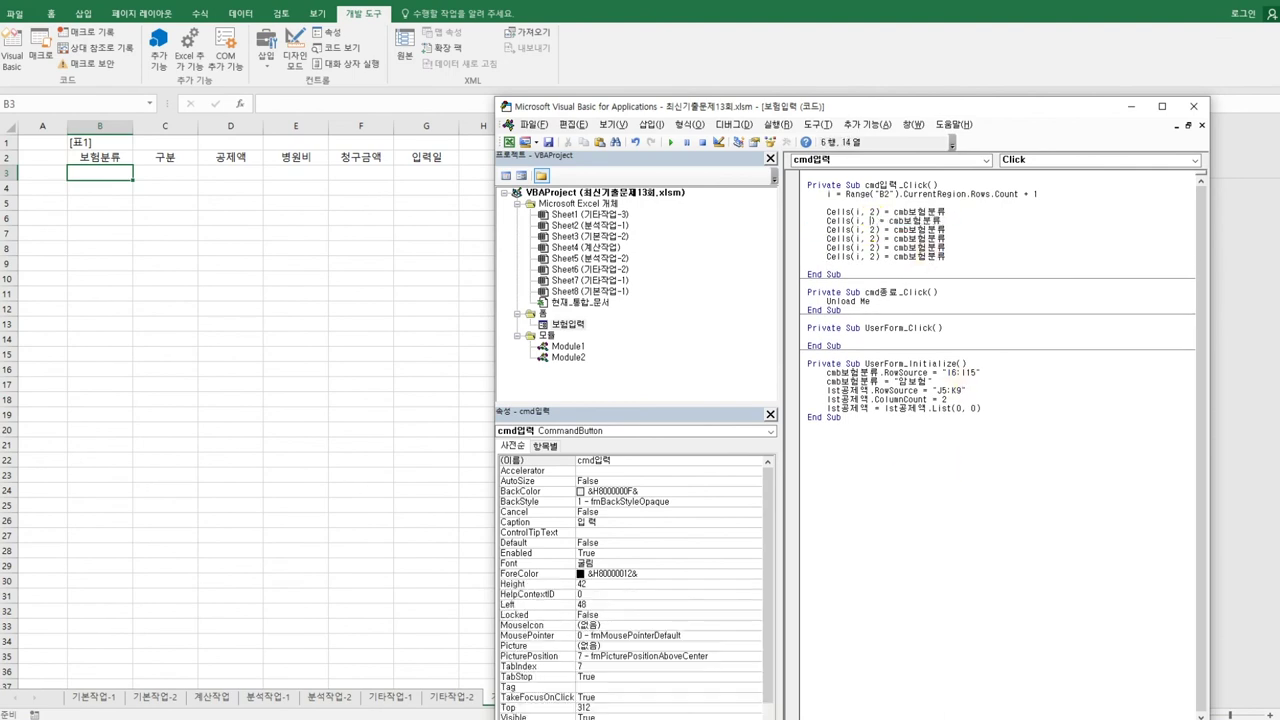
pyautogui.write('3')
pyautogui.press('Down')
pyautogui.press('BackSpace')
pyautogui.write('4')
pyautogui.press('BackSpace')
pyautogui.write('5')
pyautogui.press('Delete')
pyautogui.write('6')
pyautogui.press('Down')
pyautogui.press('BackSpace')
pyautogui.write('7')
# Replace cmb보험분류 with lst공제액 in the Cells(i, 3) and Cells(i, 4) lines.
pyautogui.click(850, 229)
pyautogui.hotkey('shift', 'End')
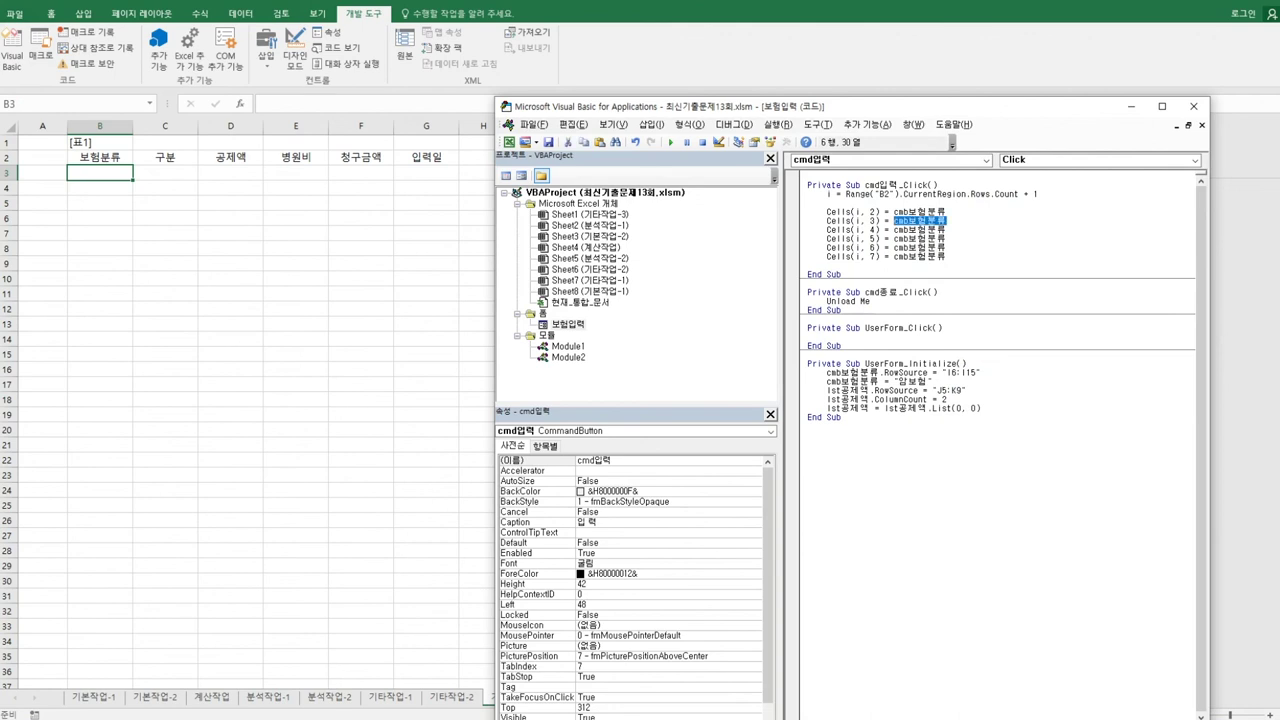
pyautogui.write('lst')
pyautogui.write('r')
pyautogui.press('BackSpace')
pyautogui.write('공제액')
pyautogui.press('Down')
pyautogui.hotkey('shift', 'Left')
pyautogui.hotkey('shift', 'Left')
pyautogui.hotkey('shift', 'Left')
pyautogui.hotkey('shift', 'Left')
pyautogui.hotkey('shift', 'Left')
pyautogui.hotkey('shift', 'Left')
pyautogui.press('Down')
pyautogui.hotkey('shift', 'End')
pyautogui.hotkey('ctrl', 'v')
pyautogui.press('Down')
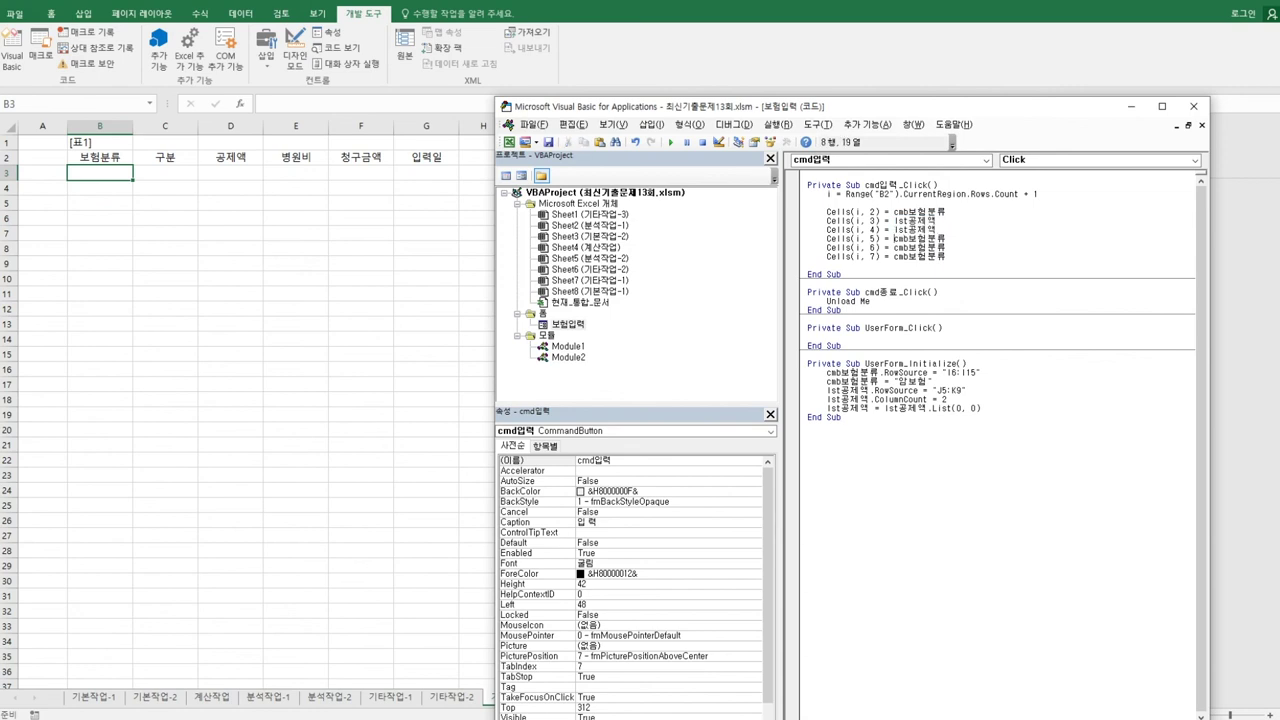
# Set the Cells(i, 5) line to take txt병원비.Value.
pyautogui.hotkey('shift', 'End')
pyautogui.write('ㅅ')
pyautogui.write('txtㅂ')
pyautogui.write('원비')
pyautogui.write('.Value')
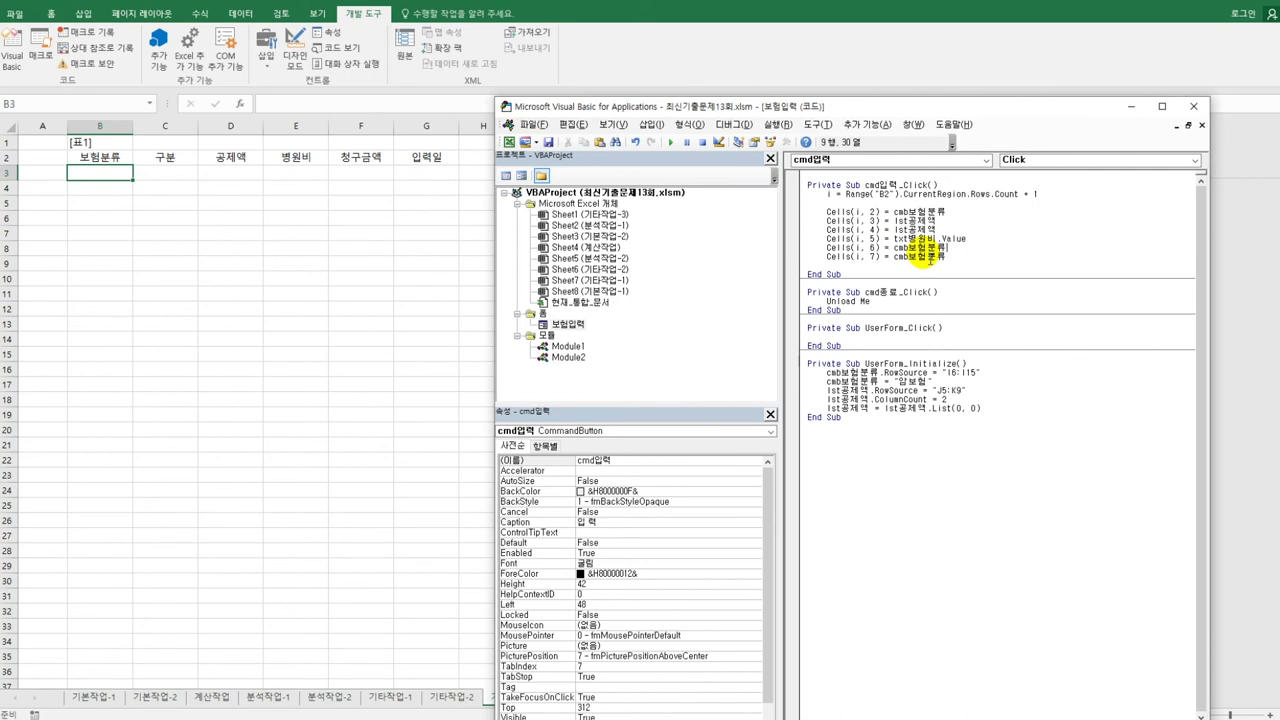
# Insert If Cells(i, 5) - Cells(i, 4).Value < 0 Then below the Cells(i, 5) line.
pyautogui.press('Up')
pyautogui.press('End')
pyautogui.press('Return')
pyautogui.write('if')
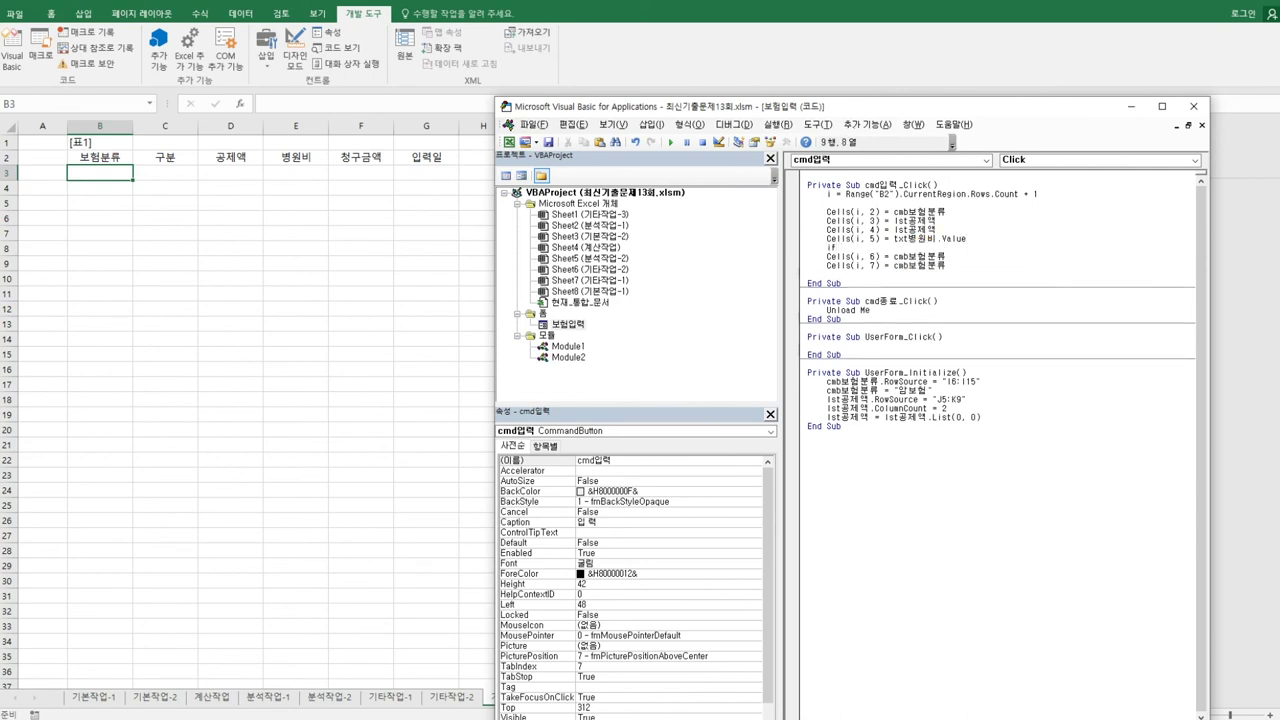
pyautogui.write(' cells(i,')
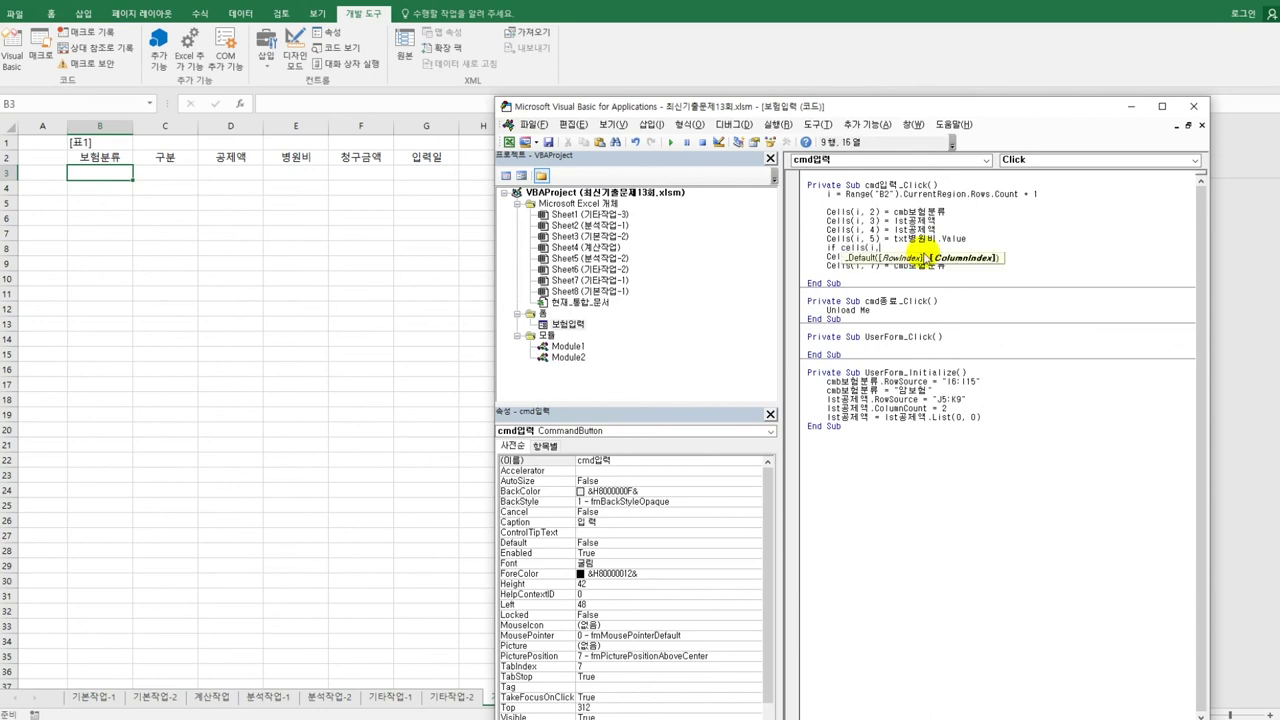
pyautogui.write('5) =')
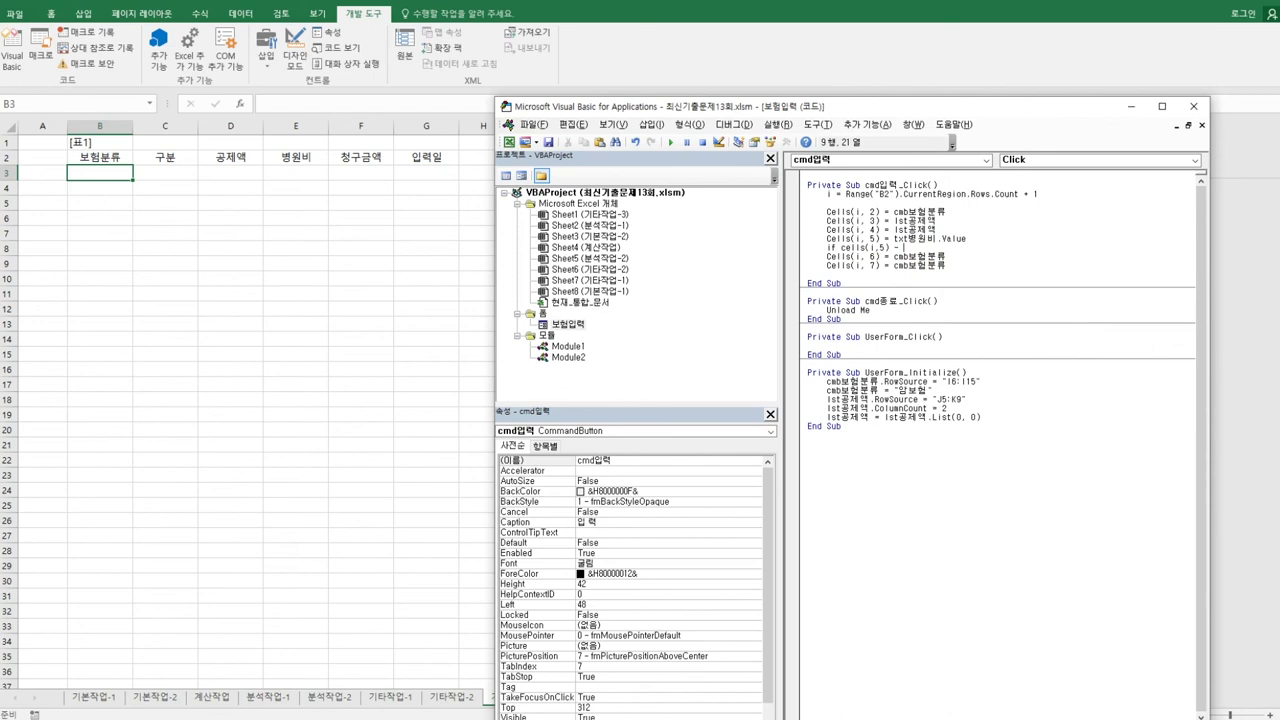
pyautogui.write(' cells(i')
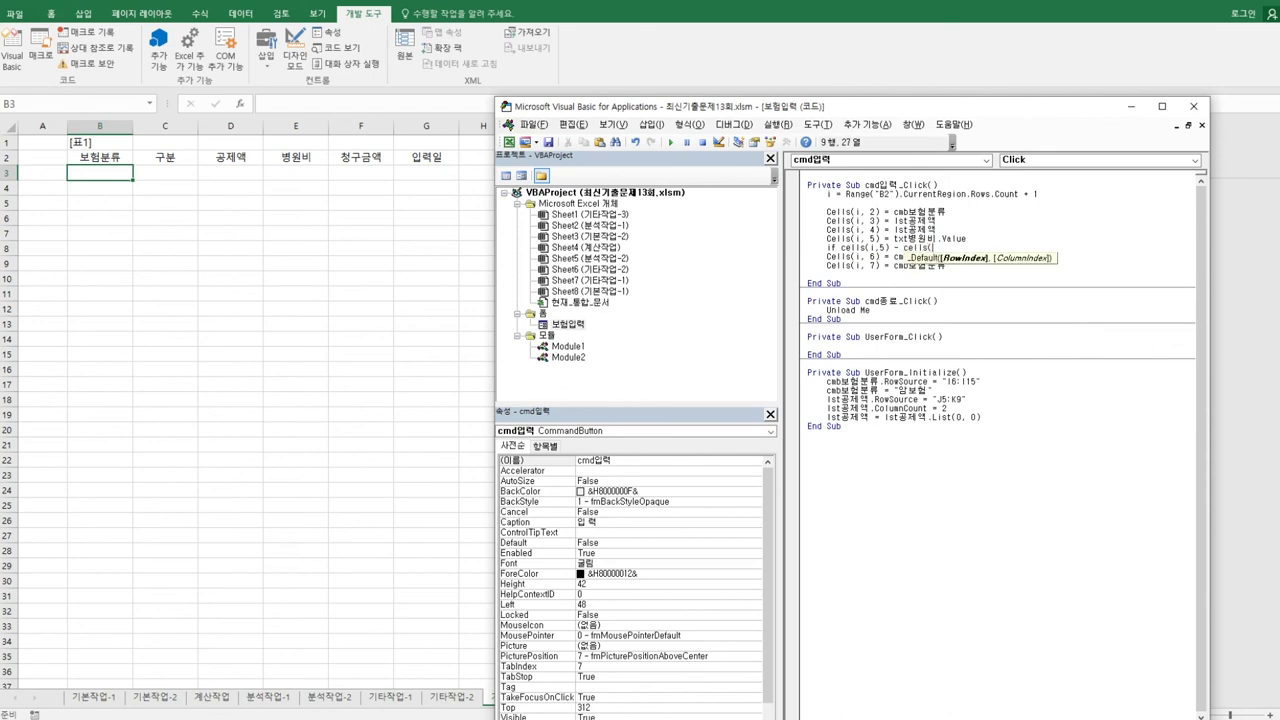
pyautogui.write(',4) ')
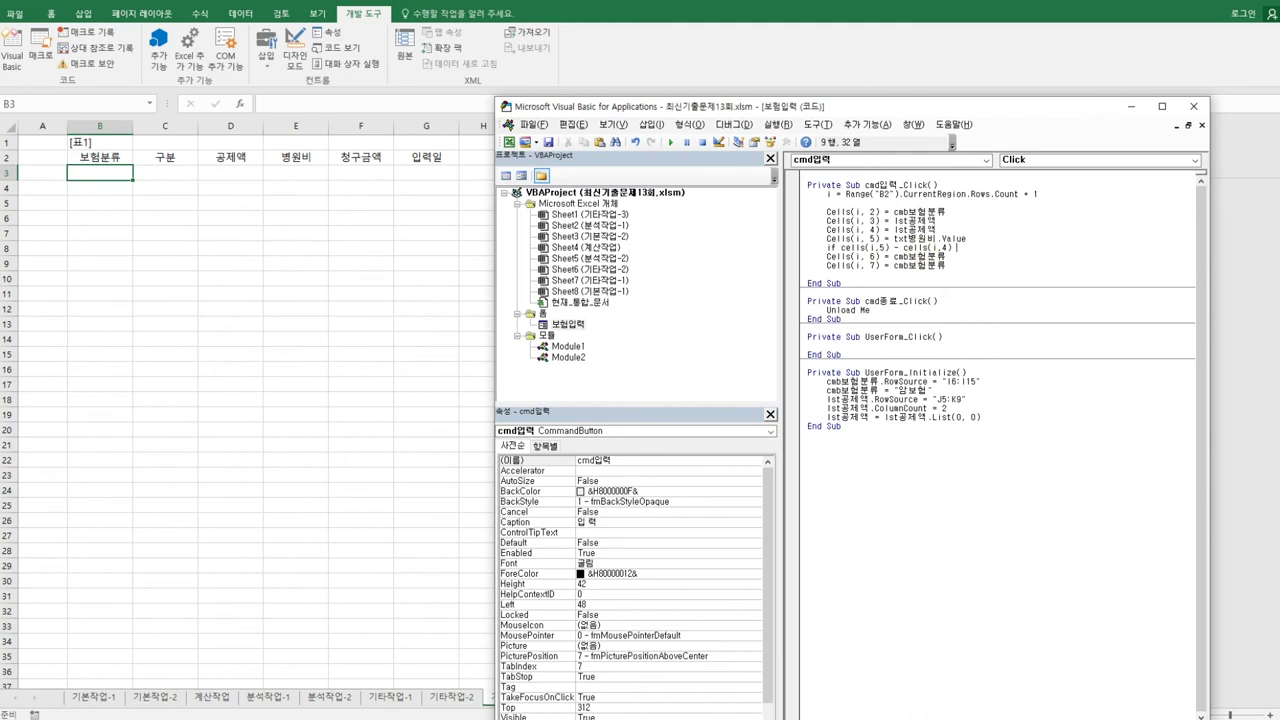
pyautogui.write('.value <0 then')
# Indent the Cells(i, 6) line under the If statement and set its value to 0.
pyautogui.press('Down')
pyautogui.press('Home')
pyautogui.press('Tab')
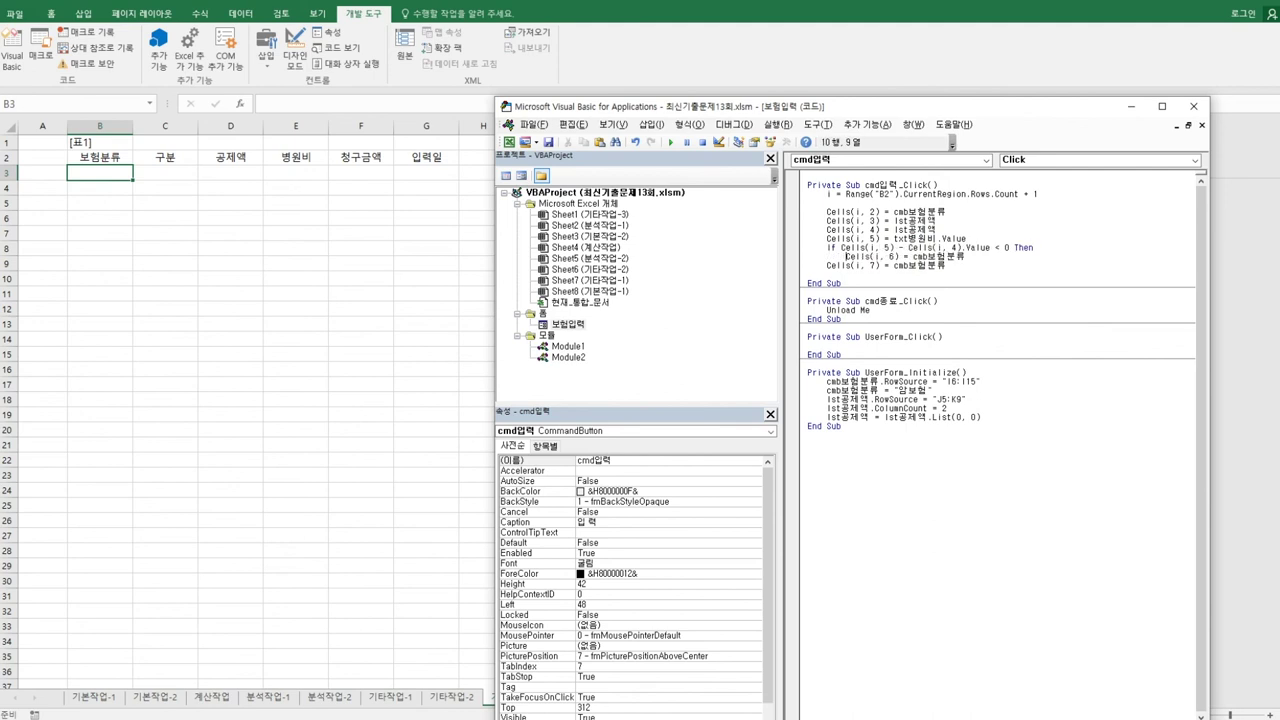
pyautogui.press('End')
pyautogui.hotkey('shift', 'Left')
pyautogui.hotkey('shift', 'Left')
pyautogui.hotkey('shift', 'Left')
pyautogui.hotkey('shift', 'Left')
pyautogui.hotkey('shift', 'Left')
pyautogui.hotkey('shift', 'Left')
pyautogui.hotkey('shift', 'Left')
pyautogui.write('0')
# Add an Else branch containing an indented copy of the Cells(i, 6) = 0 line.
pyautogui.press('Return')
pyautogui.write('els')
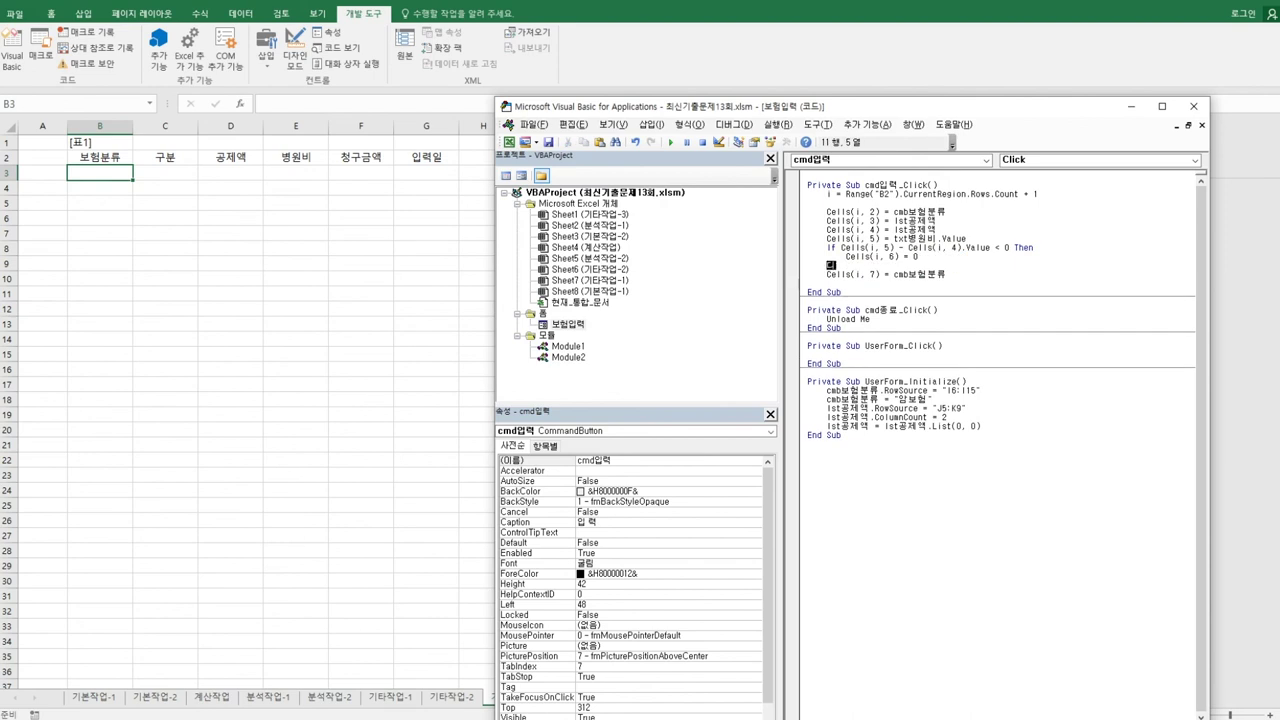
pyautogui.write('e')
pyautogui.hotkey('shift', 'End')
pyautogui.press('Down')
pyautogui.press('Return')
pyautogui.press('Tab')
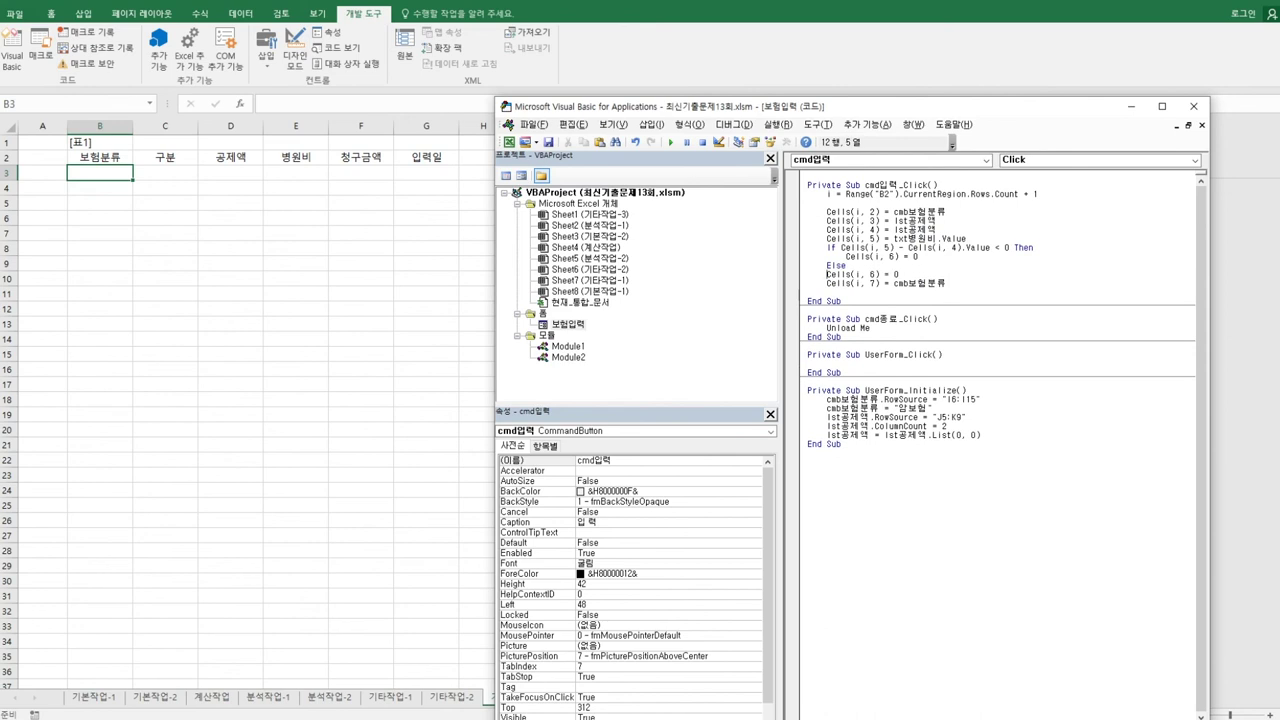
pyautogui.hotkey('ctrl', 'v')
pyautogui.press('Up')
# In the Else branch, replace the 0 with Cells(i, 5) - Cells(i, 4).Value and start a new line below.
pyautogui.moveTo(842, 247); pyautogui.dragTo(992, 247)
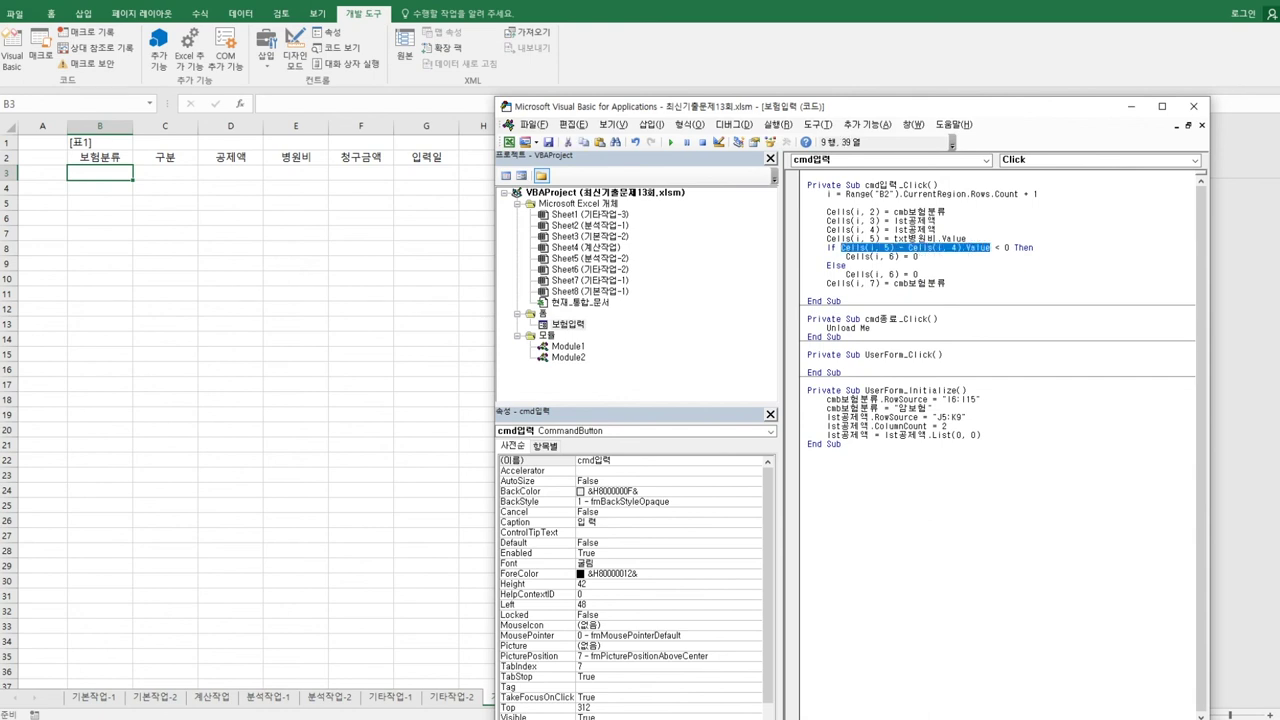
pyautogui.click(918, 274)
pyautogui.hotkey('shift', 'Left')
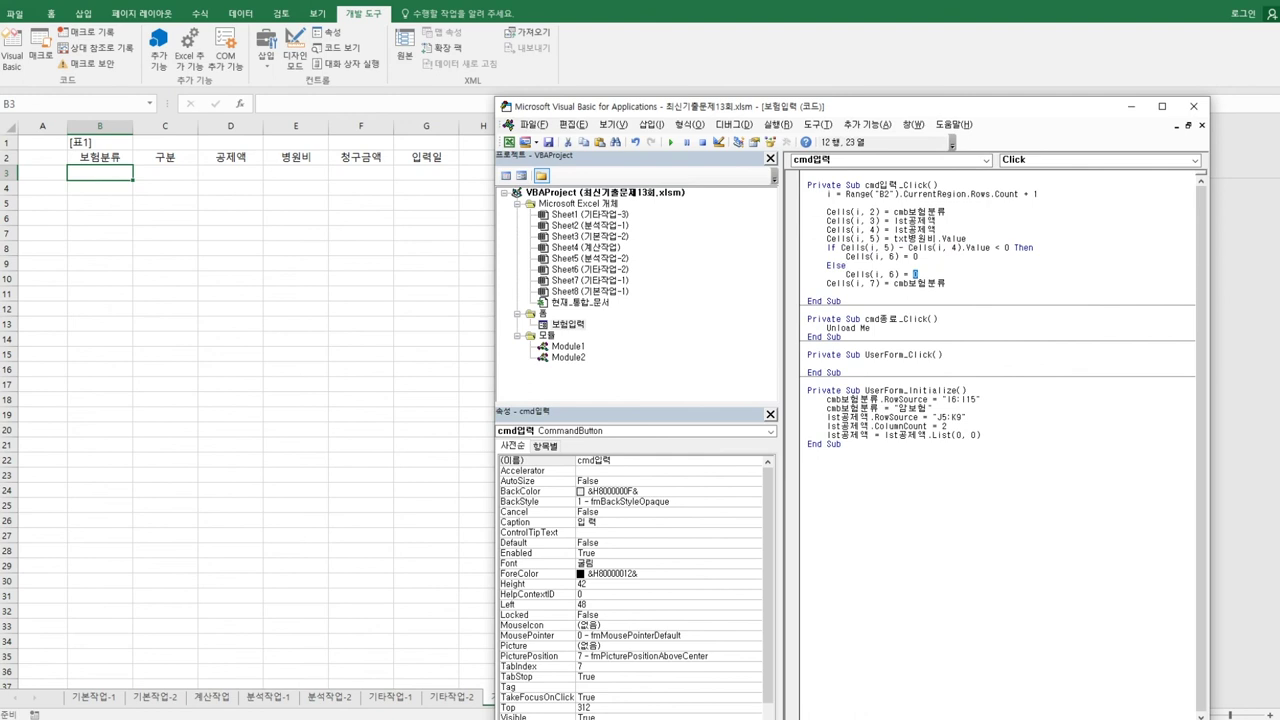
pyautogui.hotkey('ctrl', 'v')
pyautogui.press('Return')
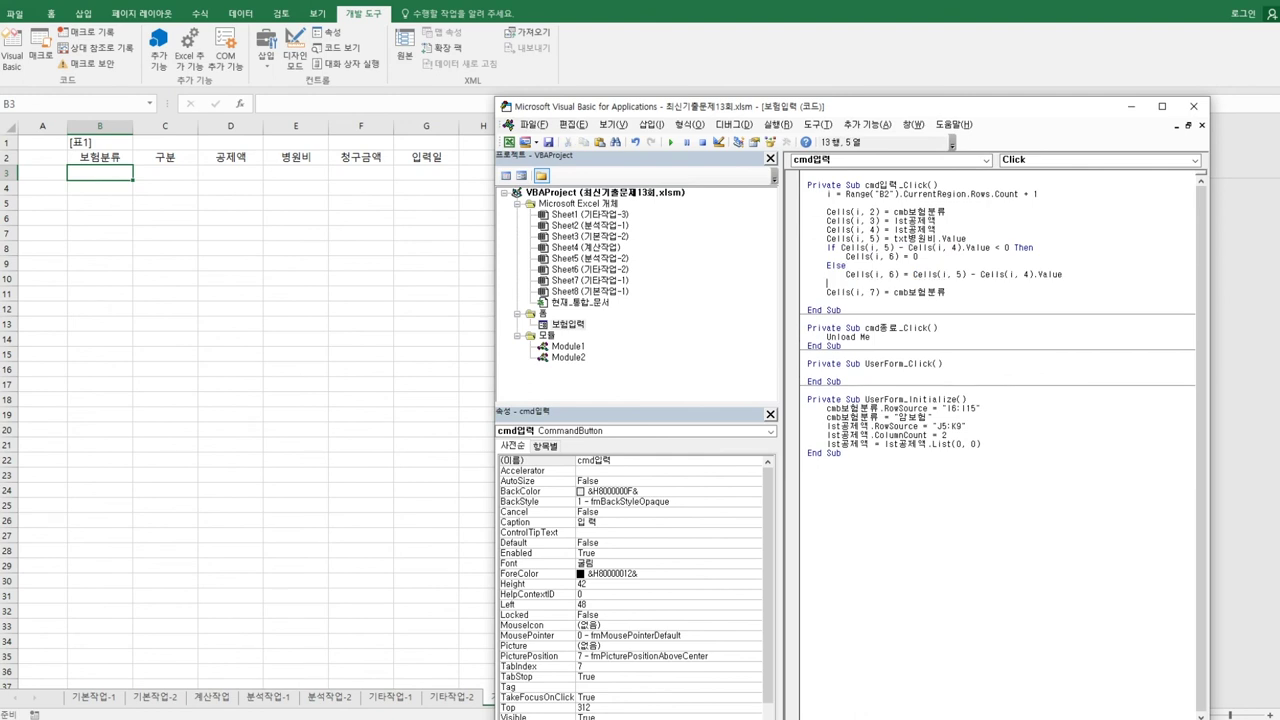
# Close the If block with End If and replace cmb보험분류 in the Cells(i, 7) line with Date.
pyautogui.write('end if')
pyautogui.press('Return')
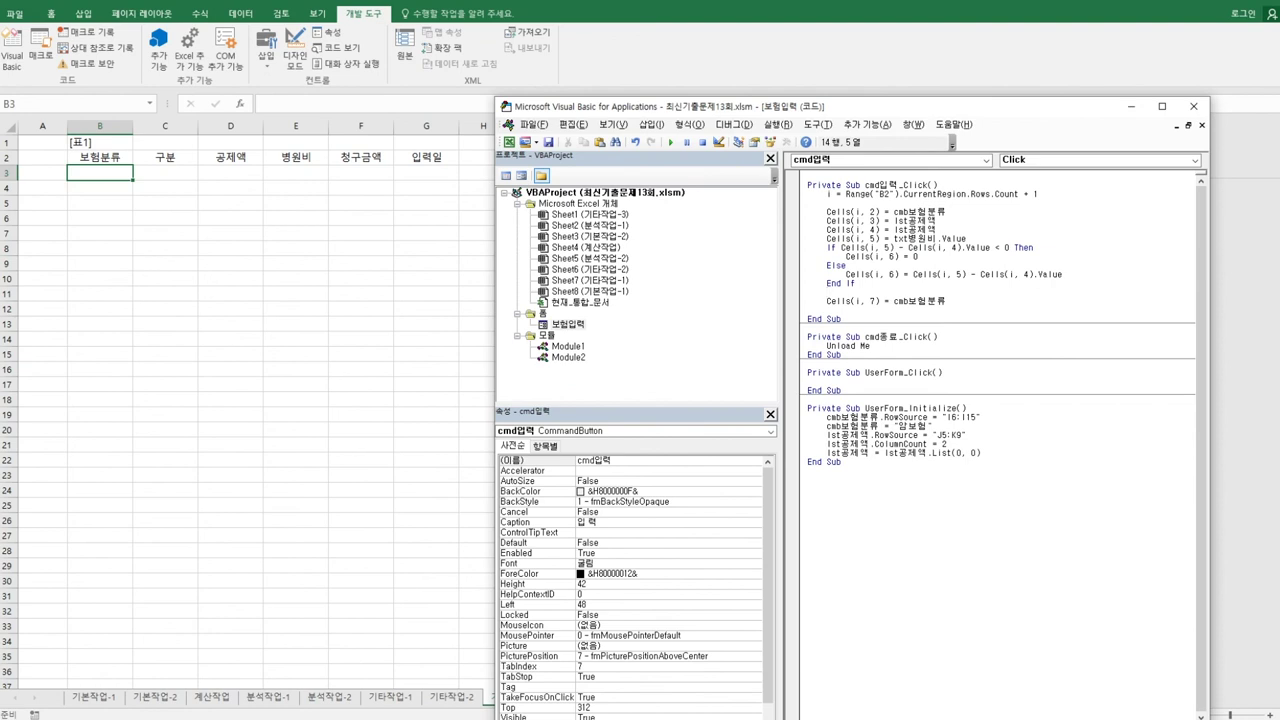
pyautogui.press('End')
pyautogui.press('BackSpace')
pyautogui.press('BackSpace')
pyautogui.press('BackSpace')
pyautogui.press('BackSpace')
pyautogui.press('BackSpace')
pyautogui.press('BackSpace')
pyautogui.press('BackSpace')
pyautogui.write('Date')
# Insert a blank line above the i = Range("B2") line and a new line above Cells(i, 2).
pyautogui.click(827, 292)
pyautogui.click(912, 247)
pyautogui.press('End')
pyautogui.press('Return')
pyautogui.press('Down')
pyautogui.press('Down')
pyautogui.press('Down')
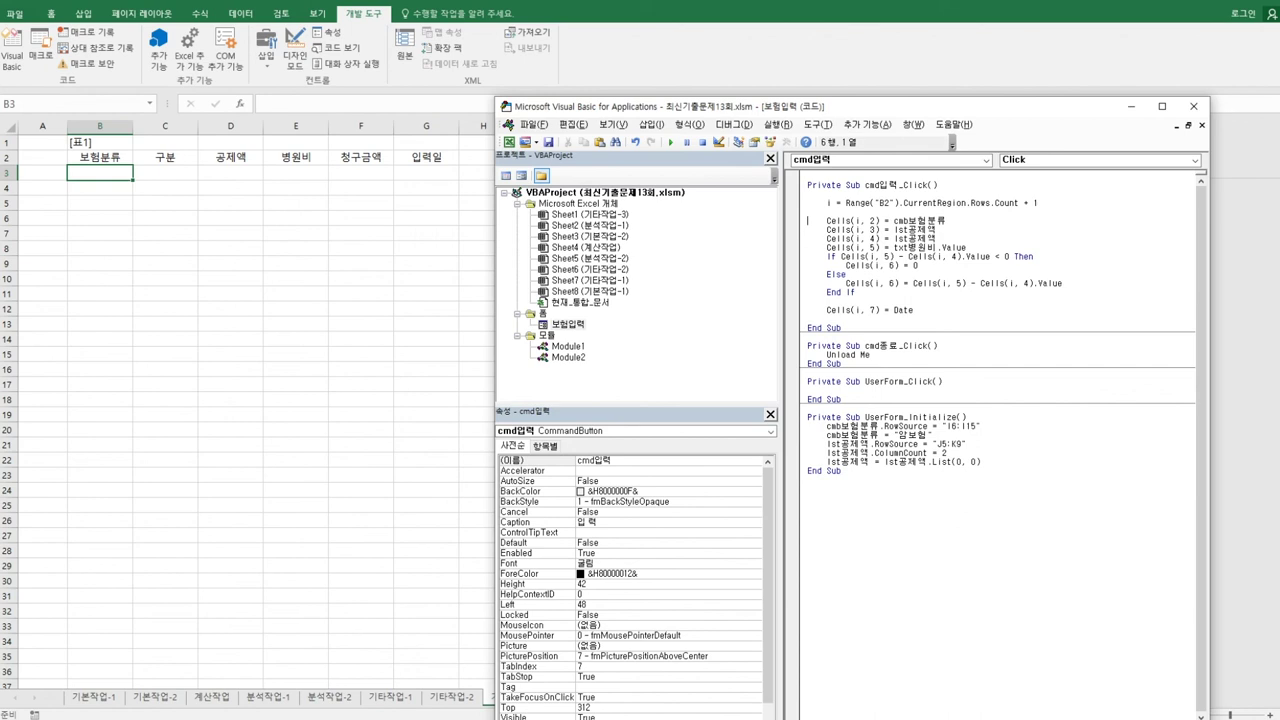
pyautogui.press('Return')
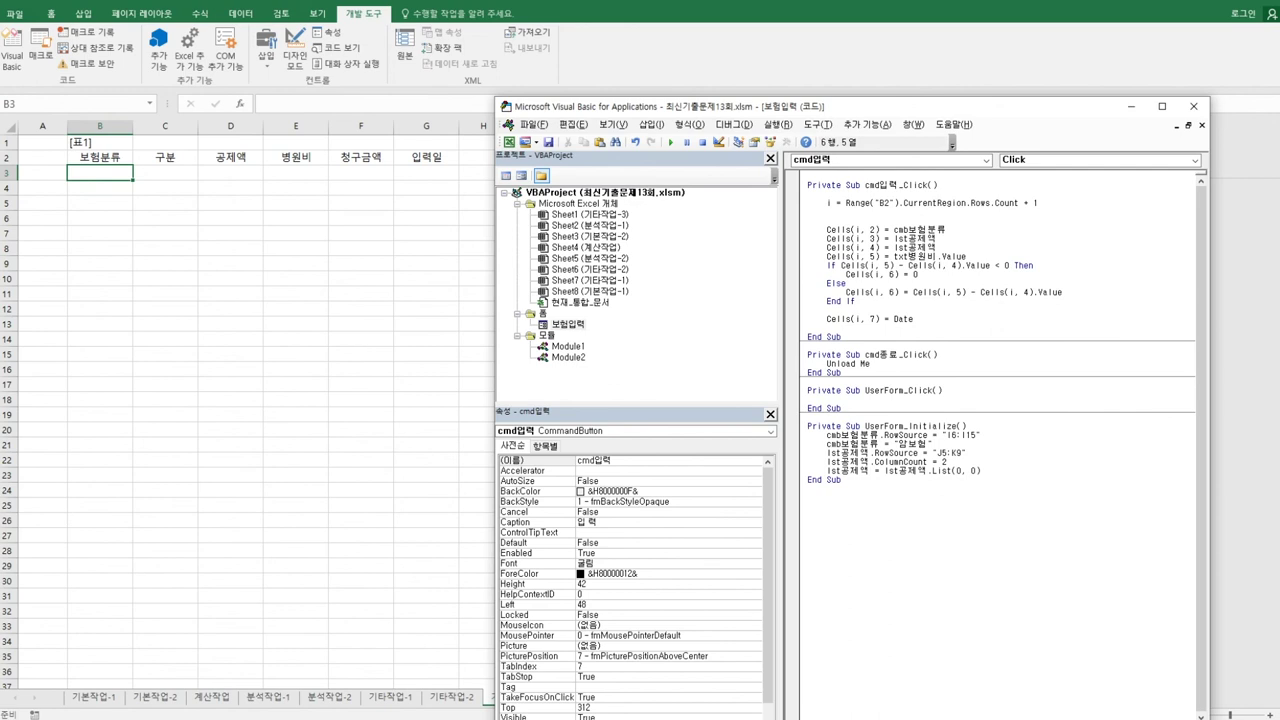
# Above the Cells(i, 2) line, add If txt병원비 = "" Or txt병원비 = 0 Then.
pyautogui.write('if txt병원비 ="" or')
pyautogui.write('txt병원비 =0')
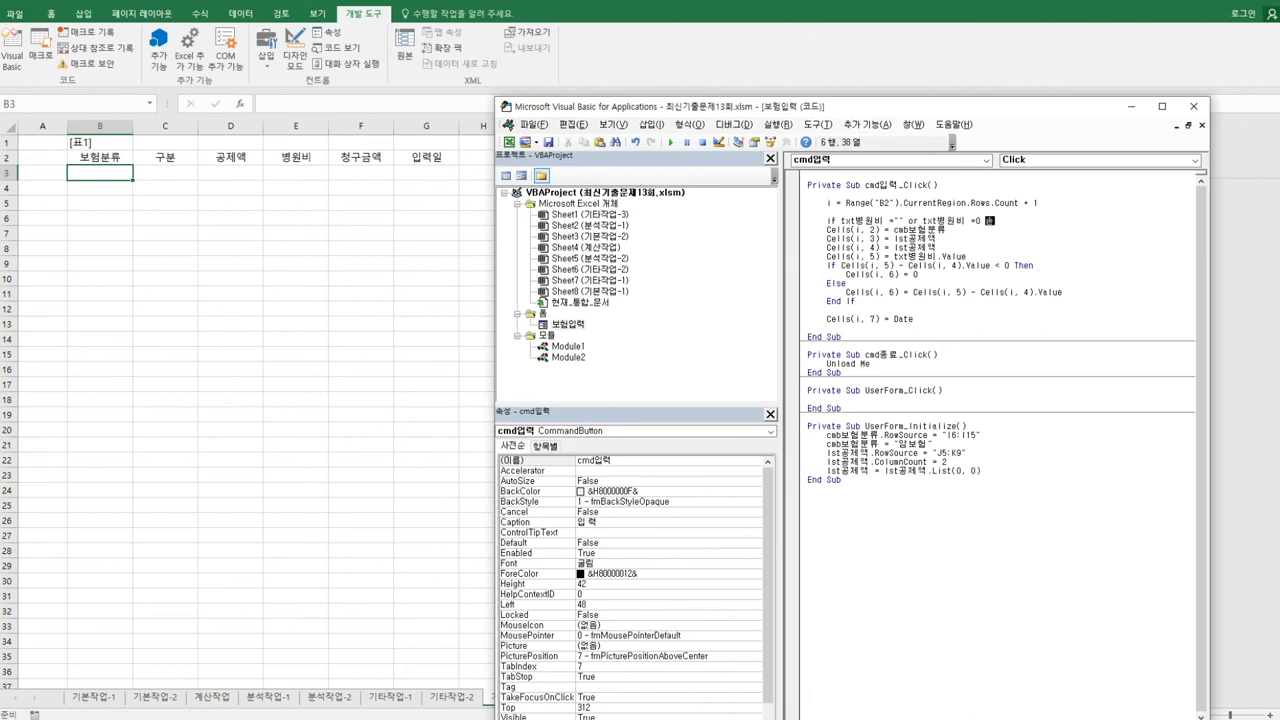
pyautogui.press('BackSpace')
pyautogui.press('BackSpace')
pyautogui.write('Then')
pyautogui.press('Return')
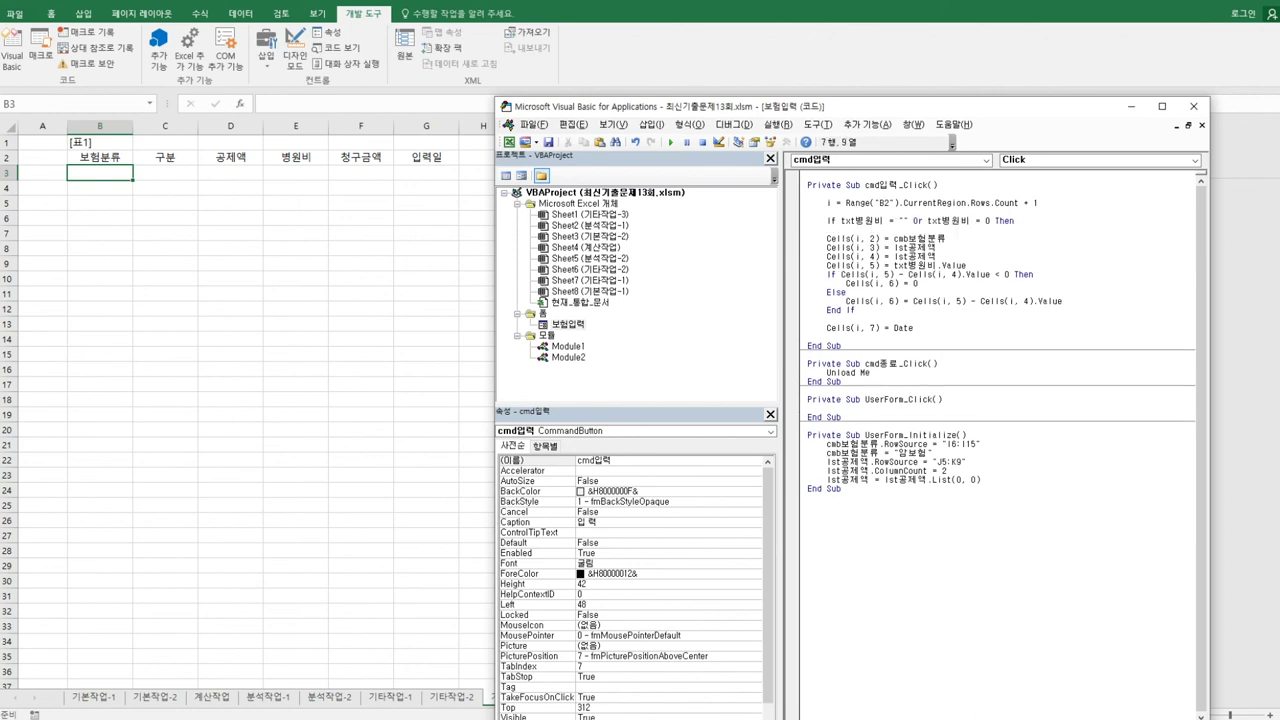
# Inside the txt병원비 check, add MsgBox "병원비를 입력하세요" followed by an Else branch.
pyautogui.write('msgbox "')
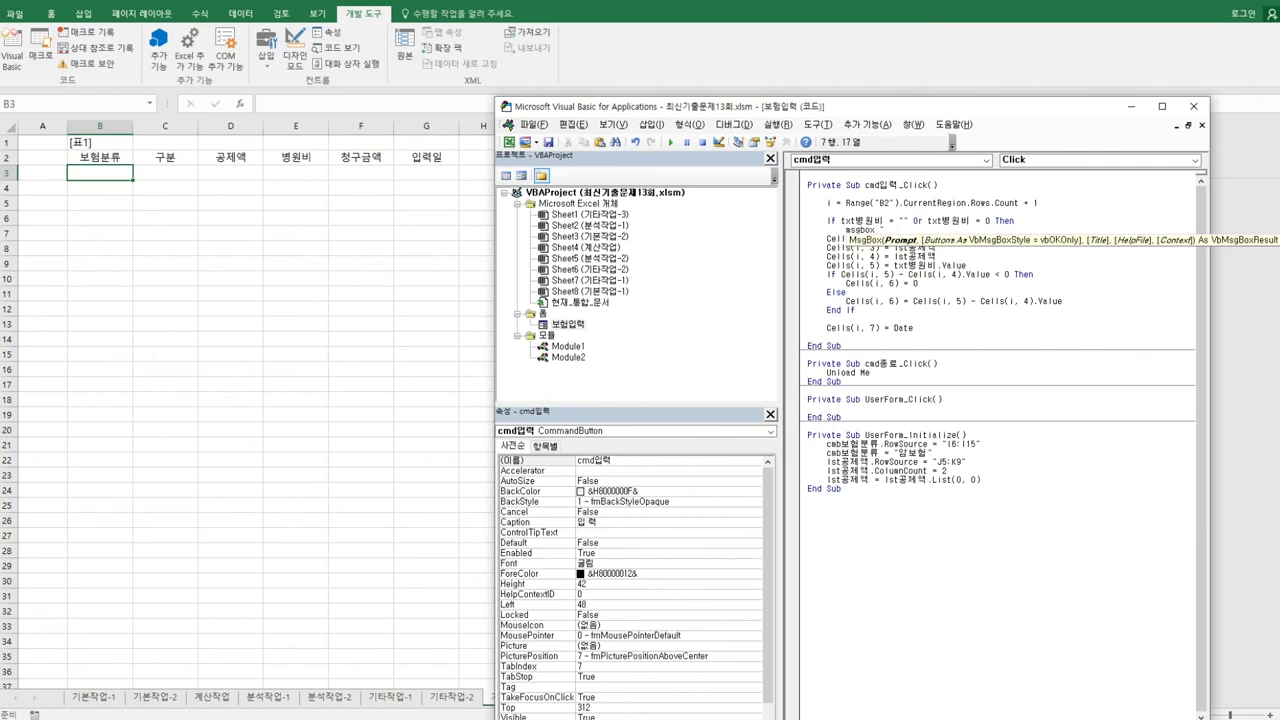
pyautogui.write('병원비를 입력하세요"')
pyautogui.press('Return')
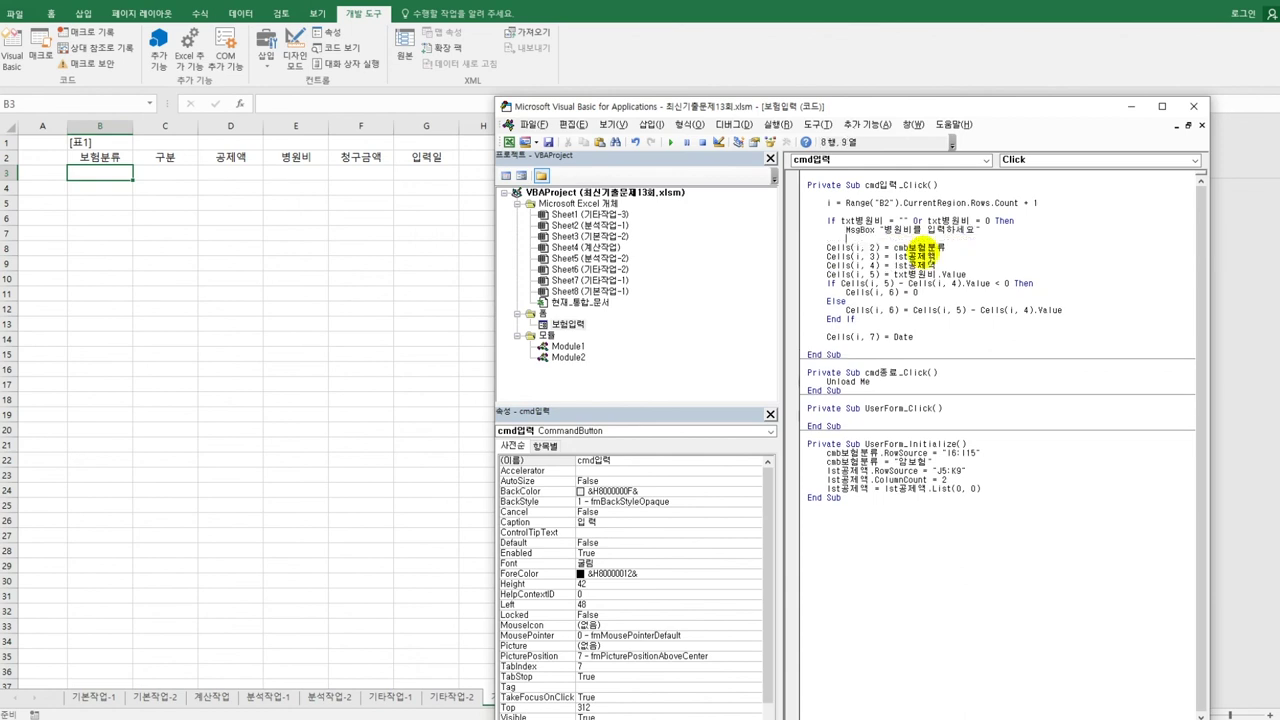
pyautogui.press('BackSpace')
pyautogui.write('ㄷ')
pyautogui.press('BackSpace')
pyautogui.write('else')
# Indent the Cells(i, 3), Cells(i, 4) and Cells(i, 5) lines and the inner If line under the outer Else.
pyautogui.press('Down')
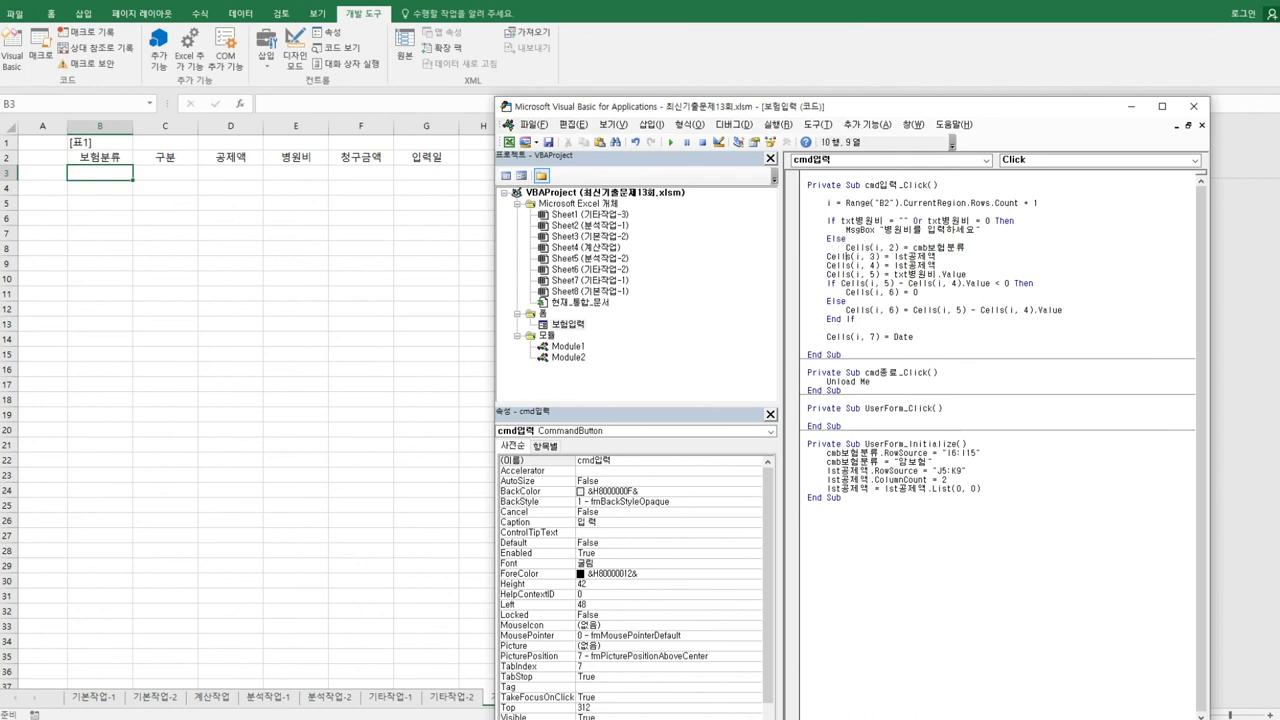
pyautogui.press('Tab')
pyautogui.press('Tab')
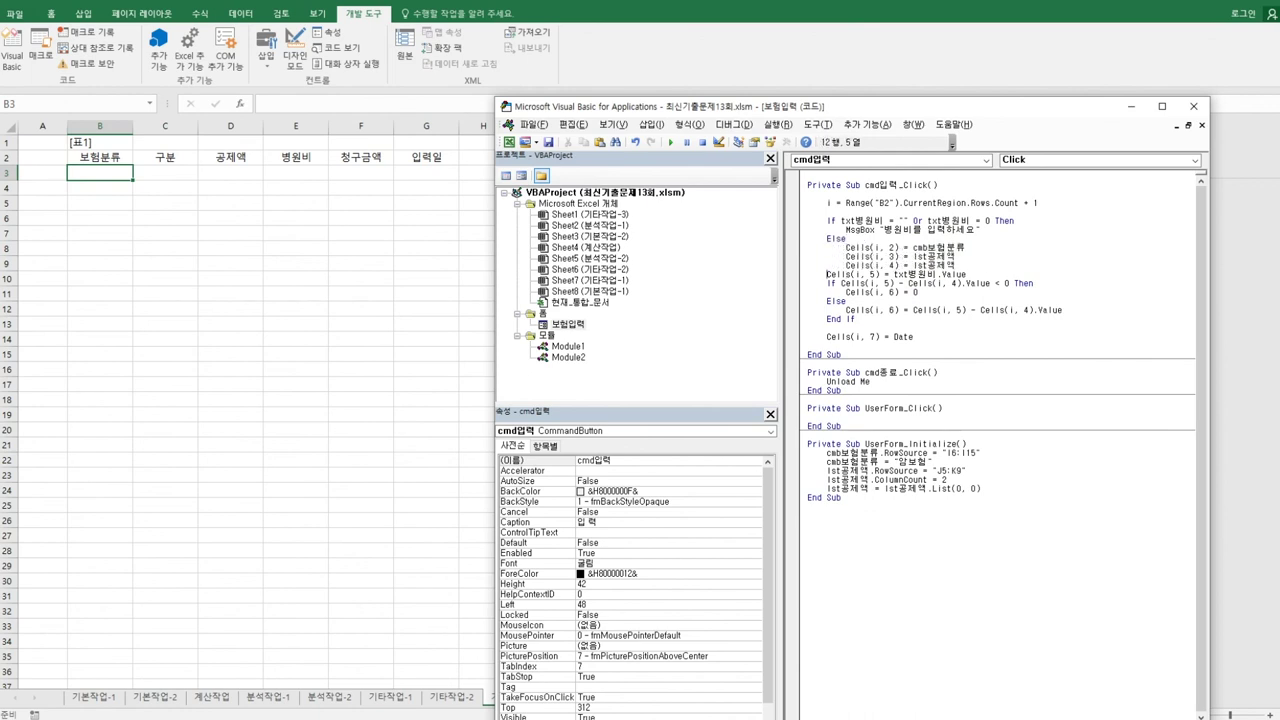
pyautogui.press('Tab')
pyautogui.press('Down')
pyautogui.press('Tab')
pyautogui.press('Down')
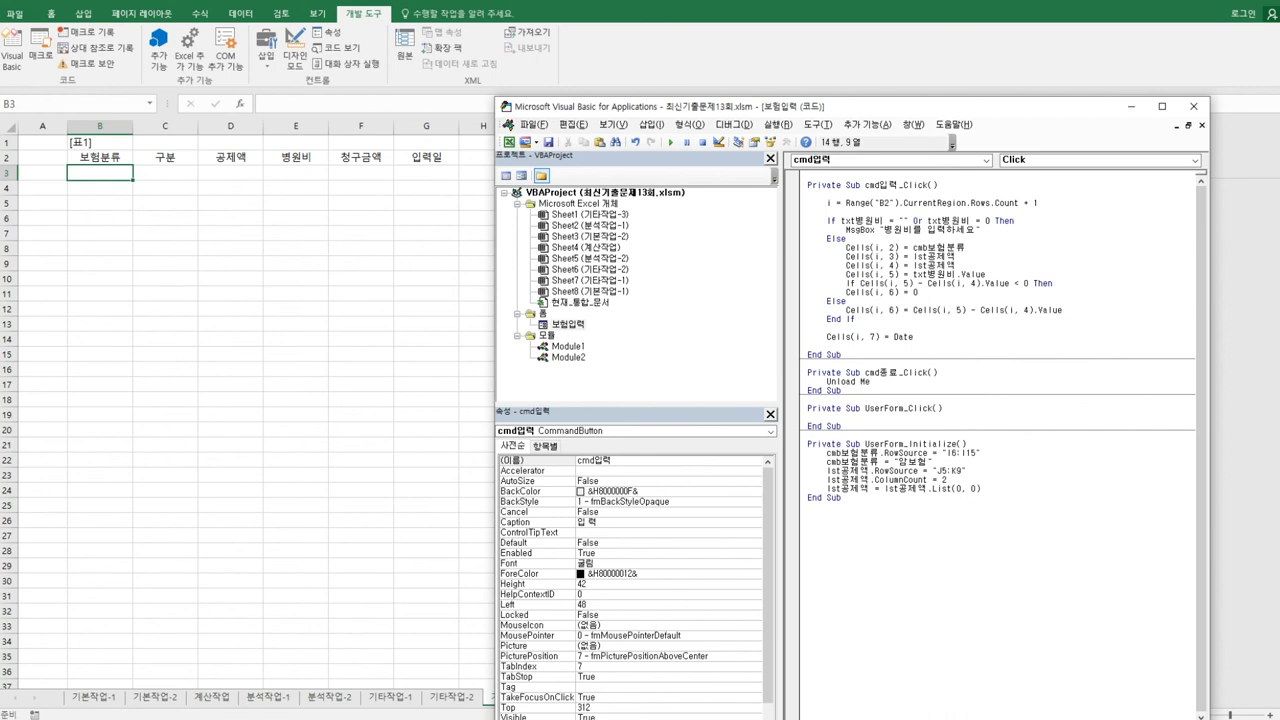
# Insert a blank line above the inner If and indent its Else and both Cells(i, 6) lines.
pyautogui.press('Return')
pyautogui.press('Down')
pyautogui.press('Down')
pyautogui.press('Tab')
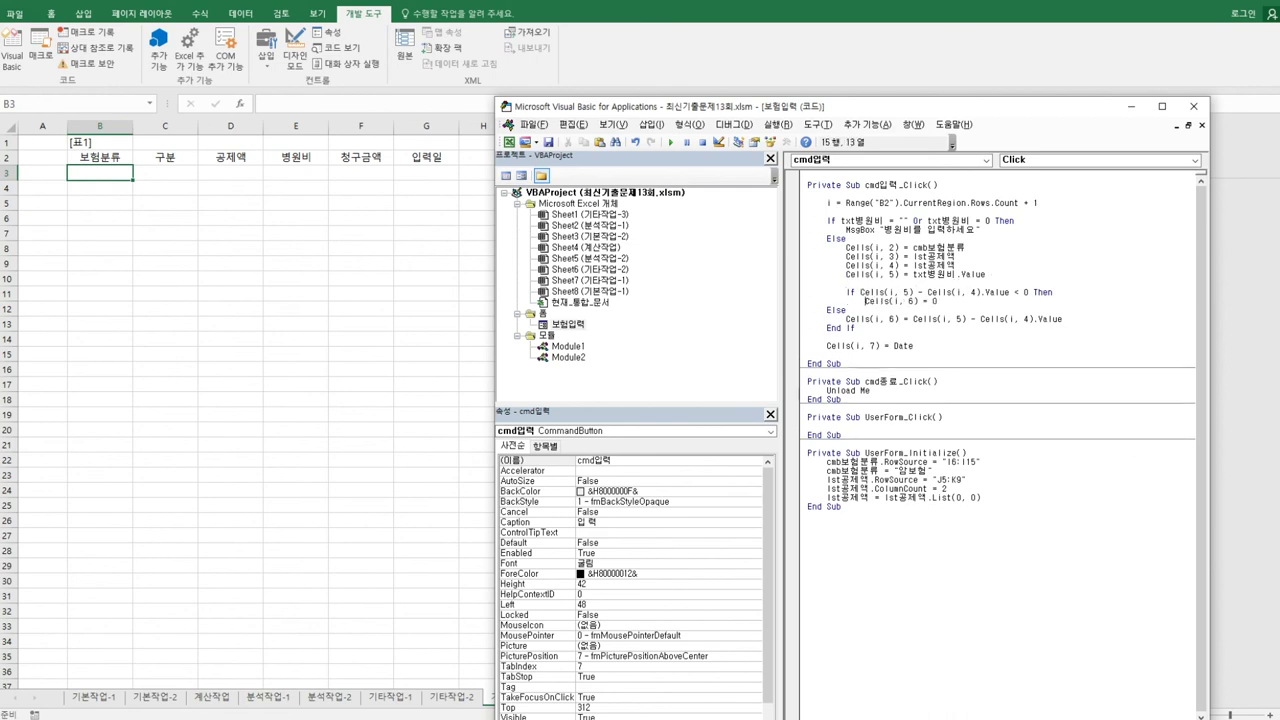
pyautogui.press('Down')
pyautogui.press('Home')
pyautogui.press('Tab')
pyautogui.press('Tab')
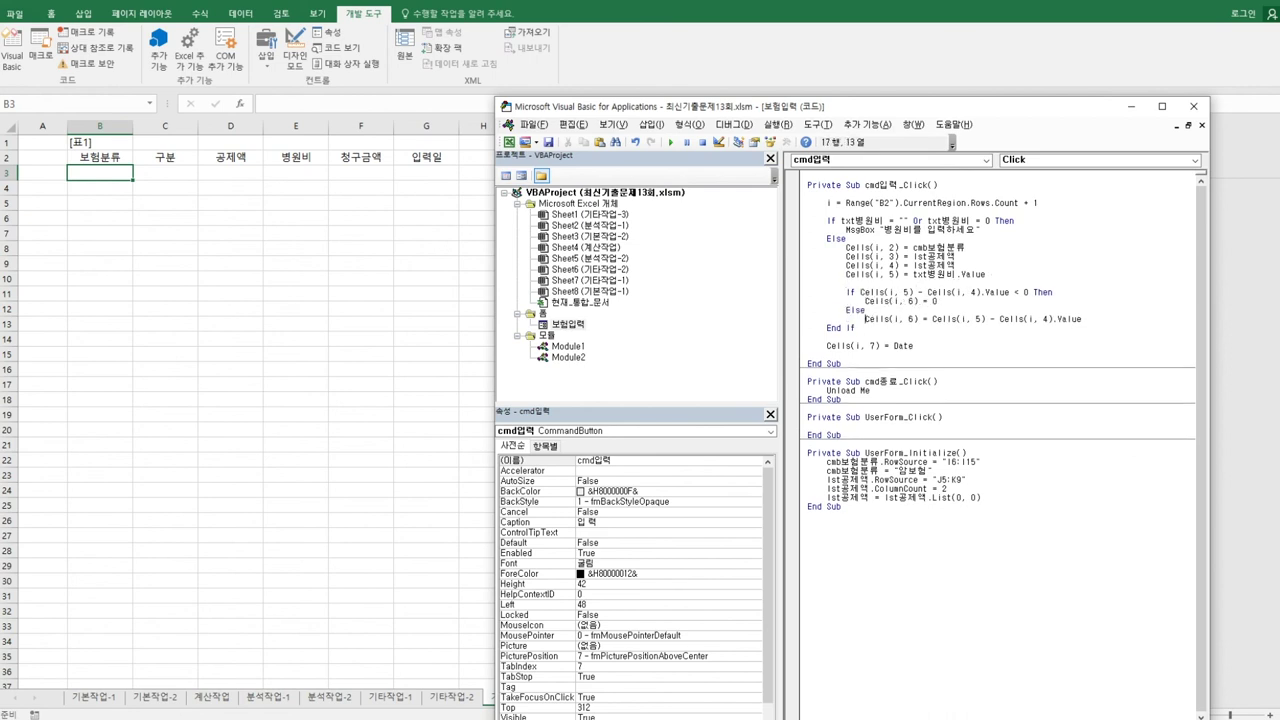
# Indent the inner End If and the Cells(i, 7) = Date line, and close the outer block with End If.
pyautogui.press('Home')
pyautogui.press('Tab')
pyautogui.press('Tab')
pyautogui.press('End')
pyautogui.press('Return')
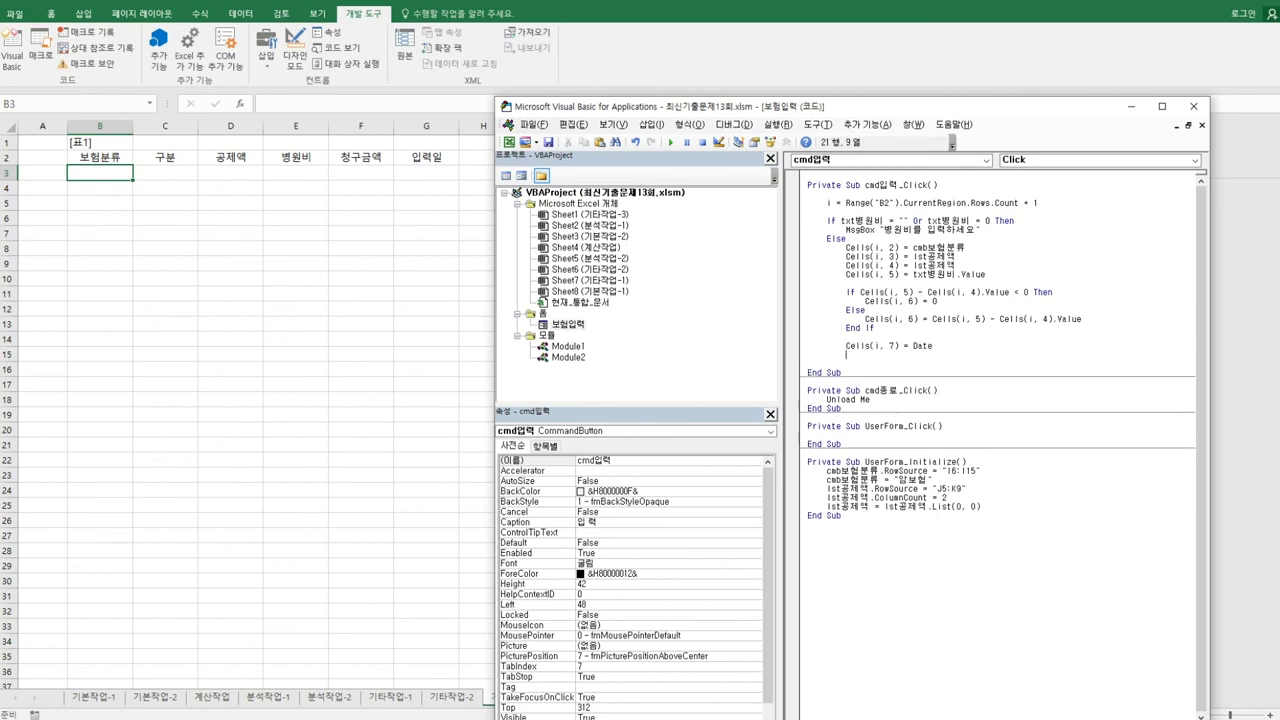
pyautogui.write('end if')
# Add the line iRow = lst공제액.ListIndex above the outer If statement.
pyautogui.click(847, 283)
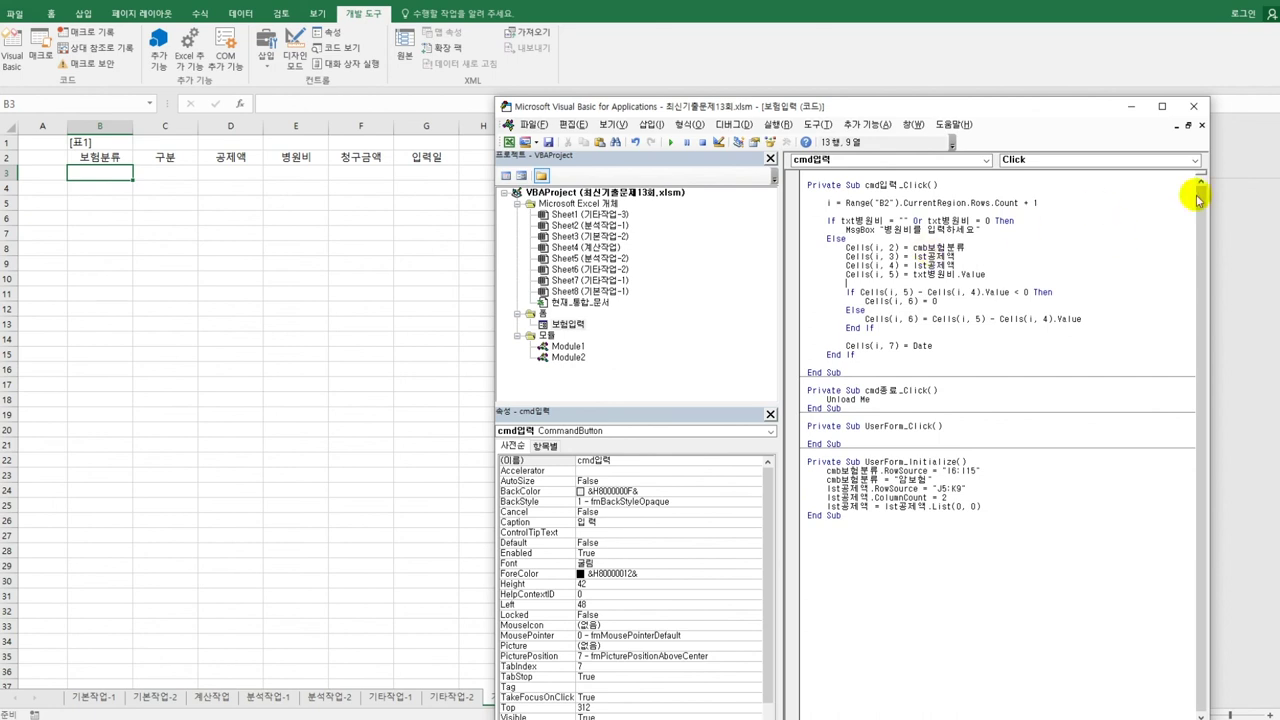
pyautogui.click(966, 260)
pyautogui.click(971, 265)
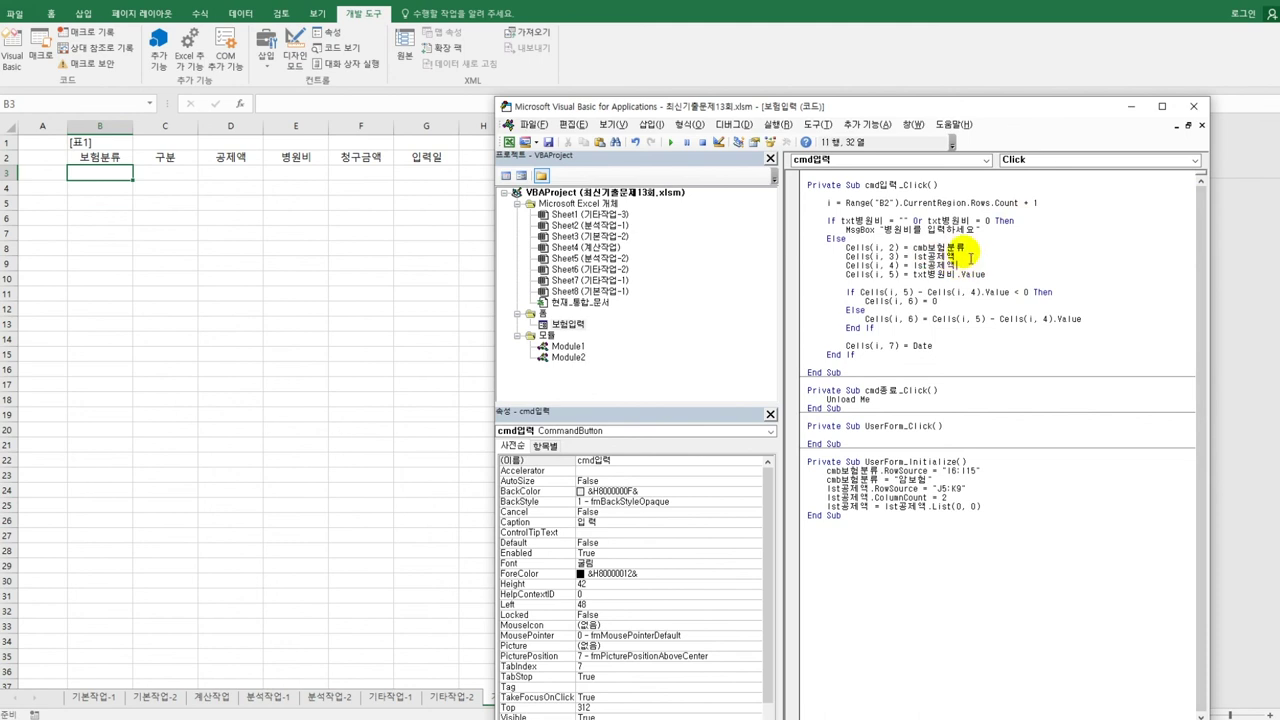
pyautogui.click(940, 211)
pyautogui.press('Return')
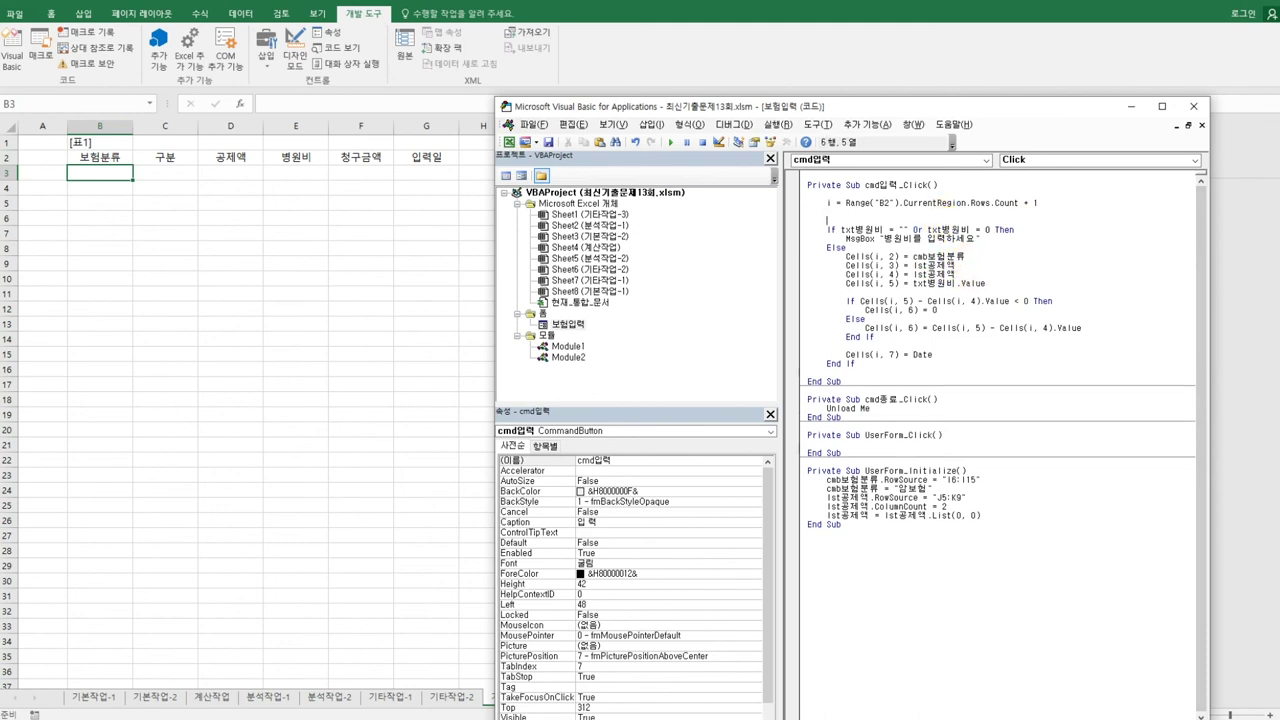
pyautogui.write('iRow = lst공제액.li')
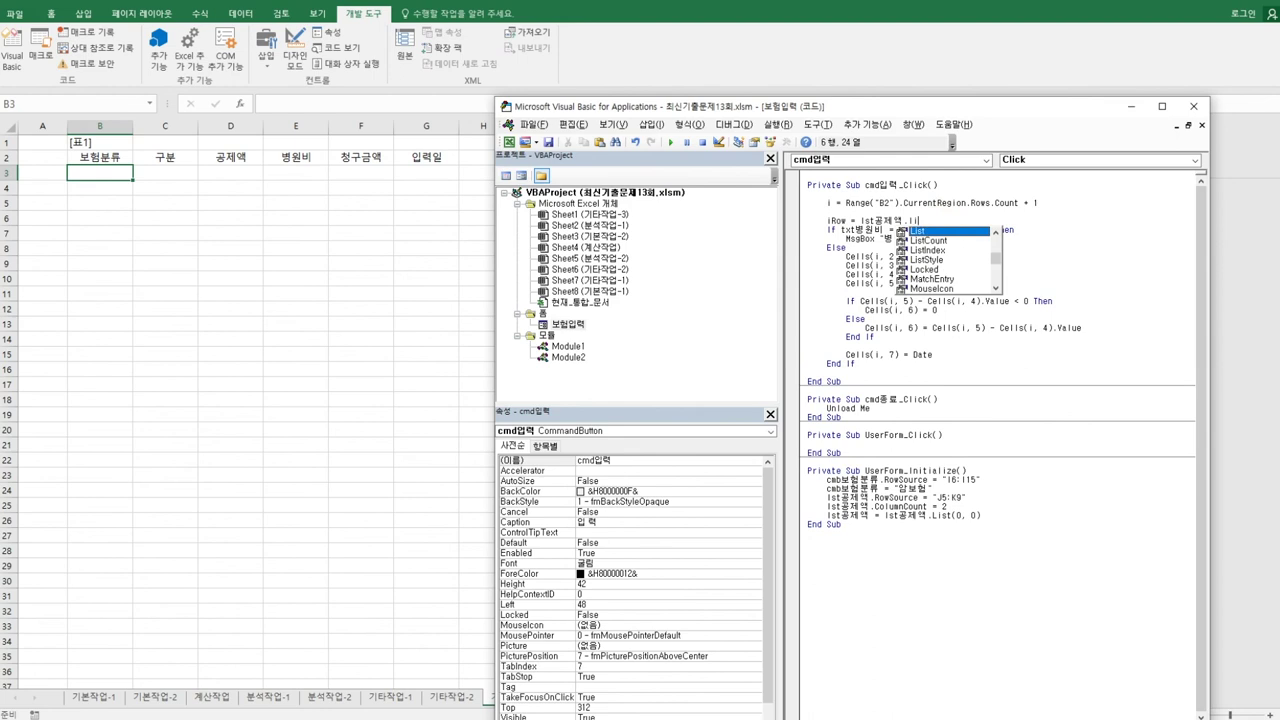
pyautogui.write('stin')
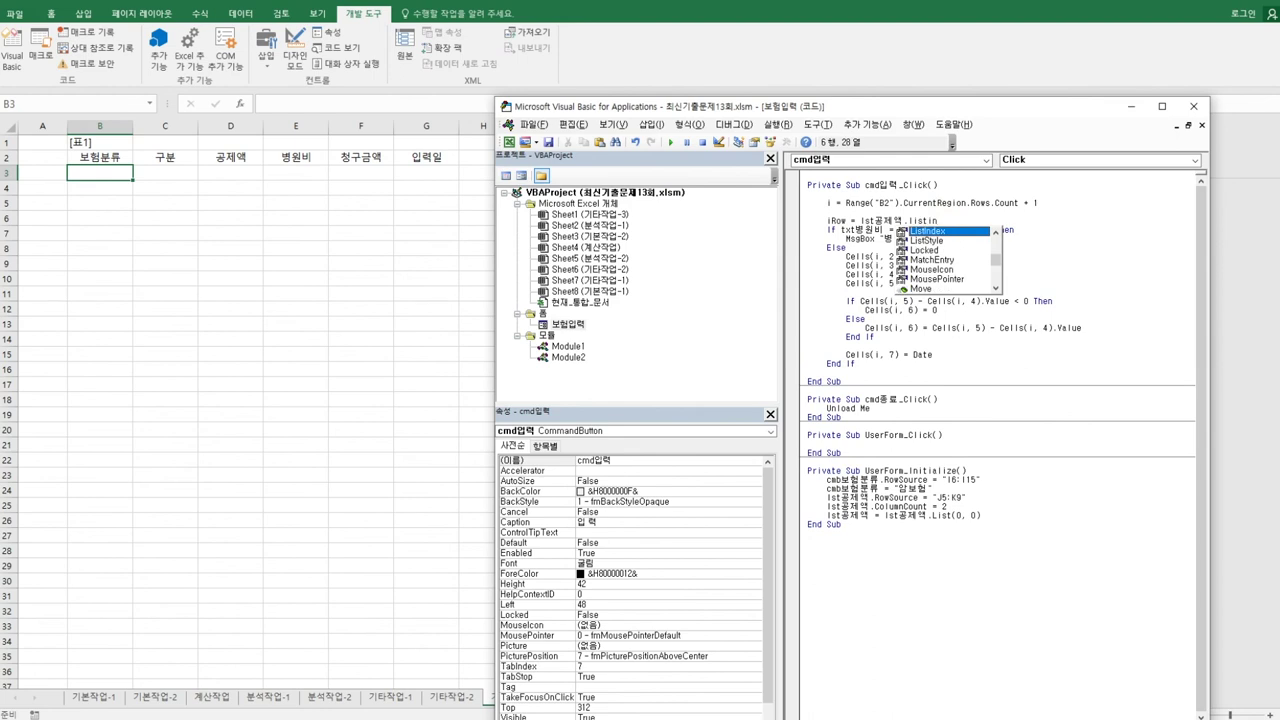
pyautogui.press('Tab')
pyautogui.press('Return')
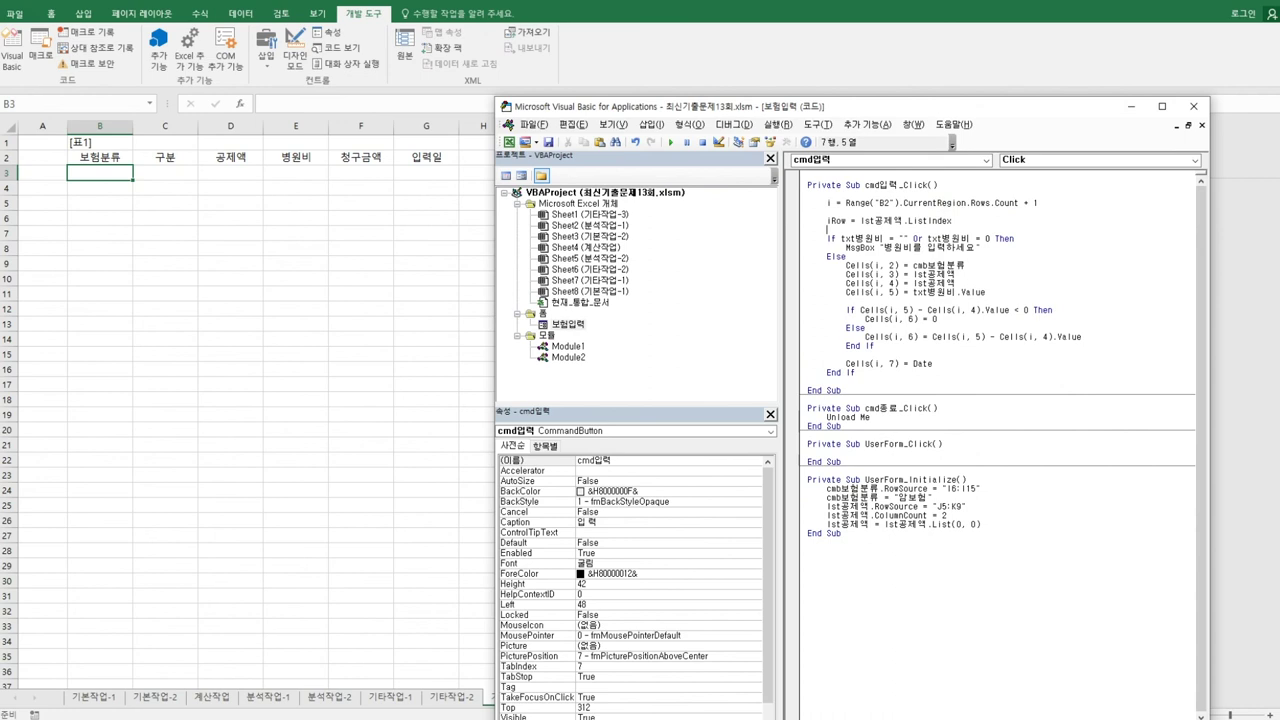
# Change the value assigned to Cells(i, 3) to lst공제액.List(iRow, 0).
pyautogui.press('Down')
pyautogui.press('Down')
pyautogui.click(967, 265)
pyautogui.write('.l')
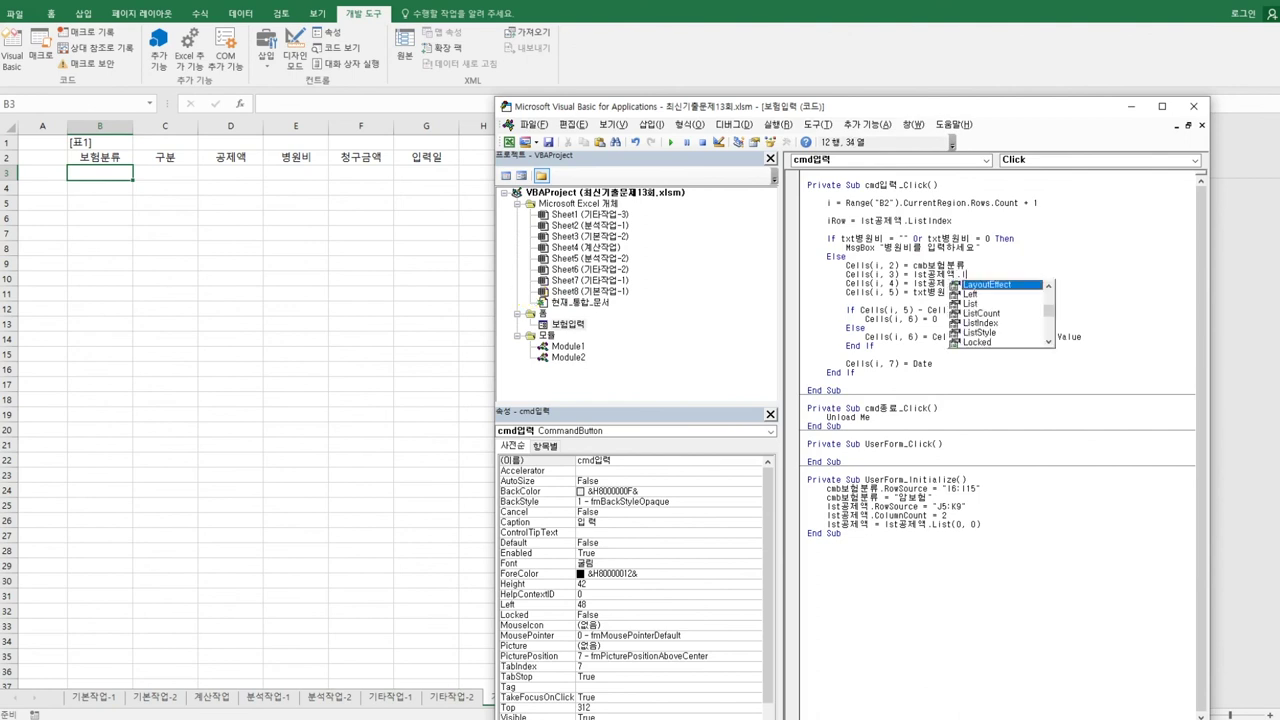
pyautogui.write('ist(')
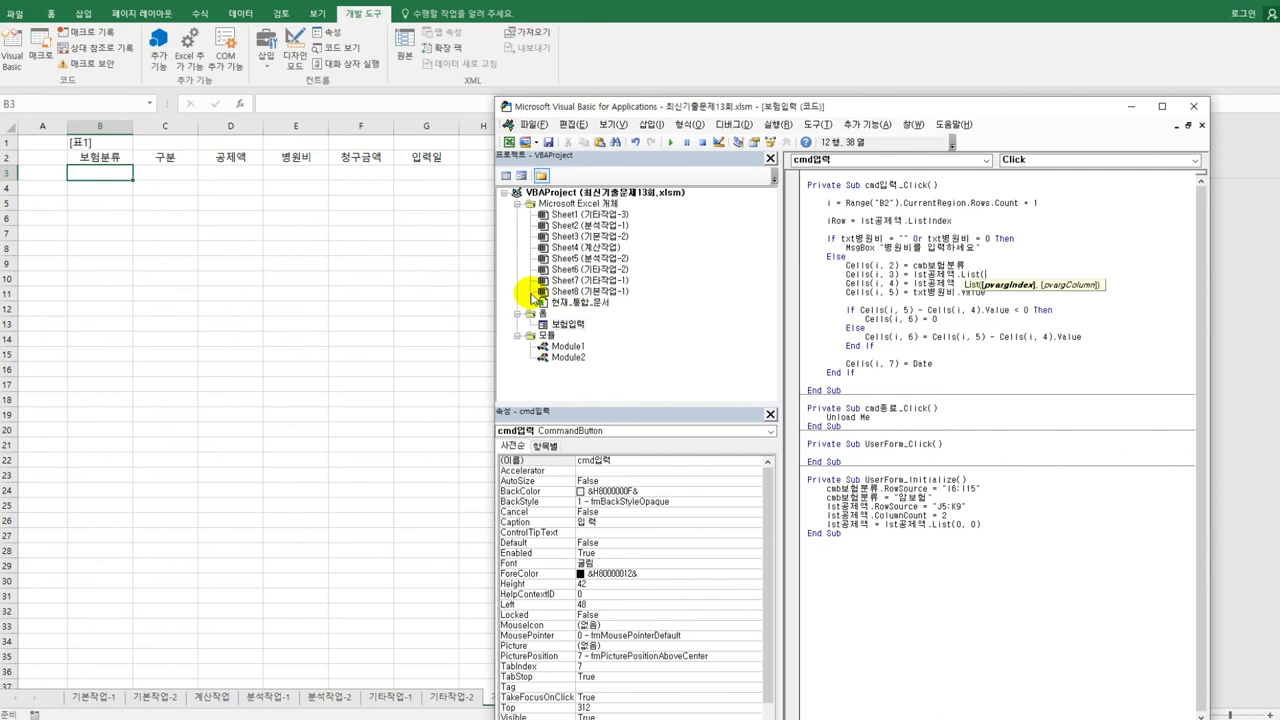
pyautogui.write('irow,')
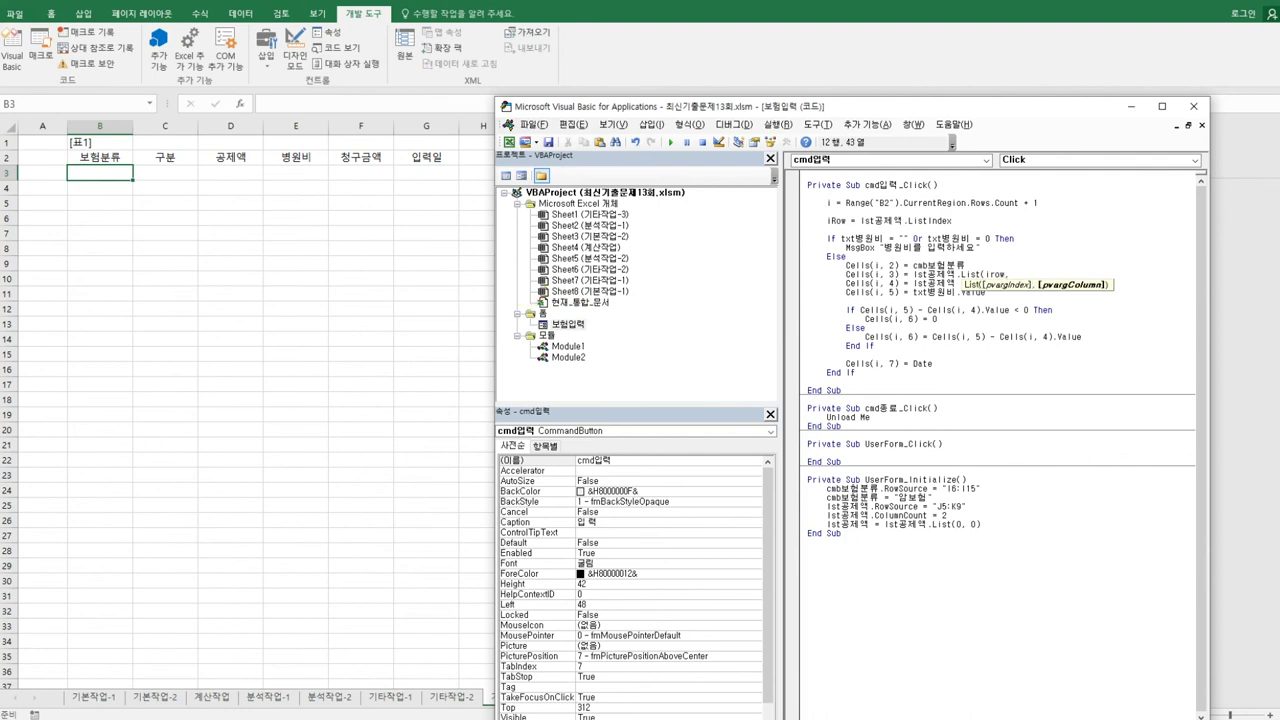
pyautogui.press('BackSpace')
pyautogui.press('BackSpace')
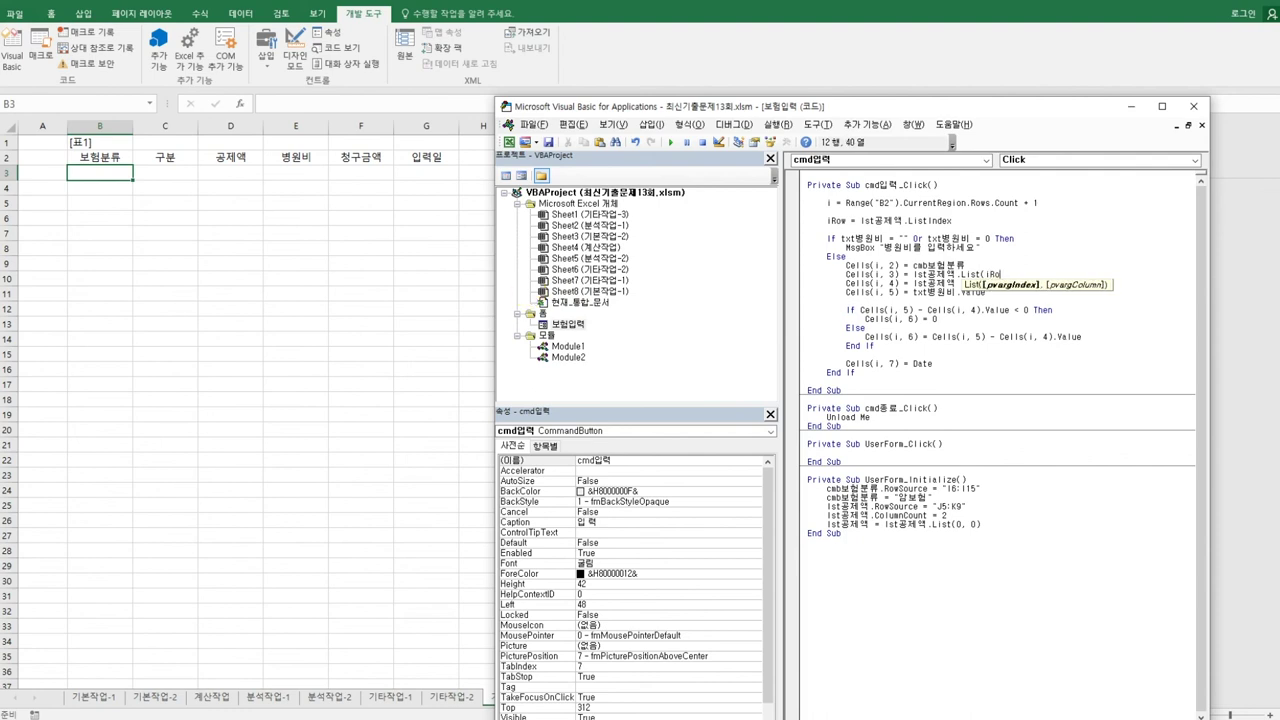
pyautogui.write('ow,')
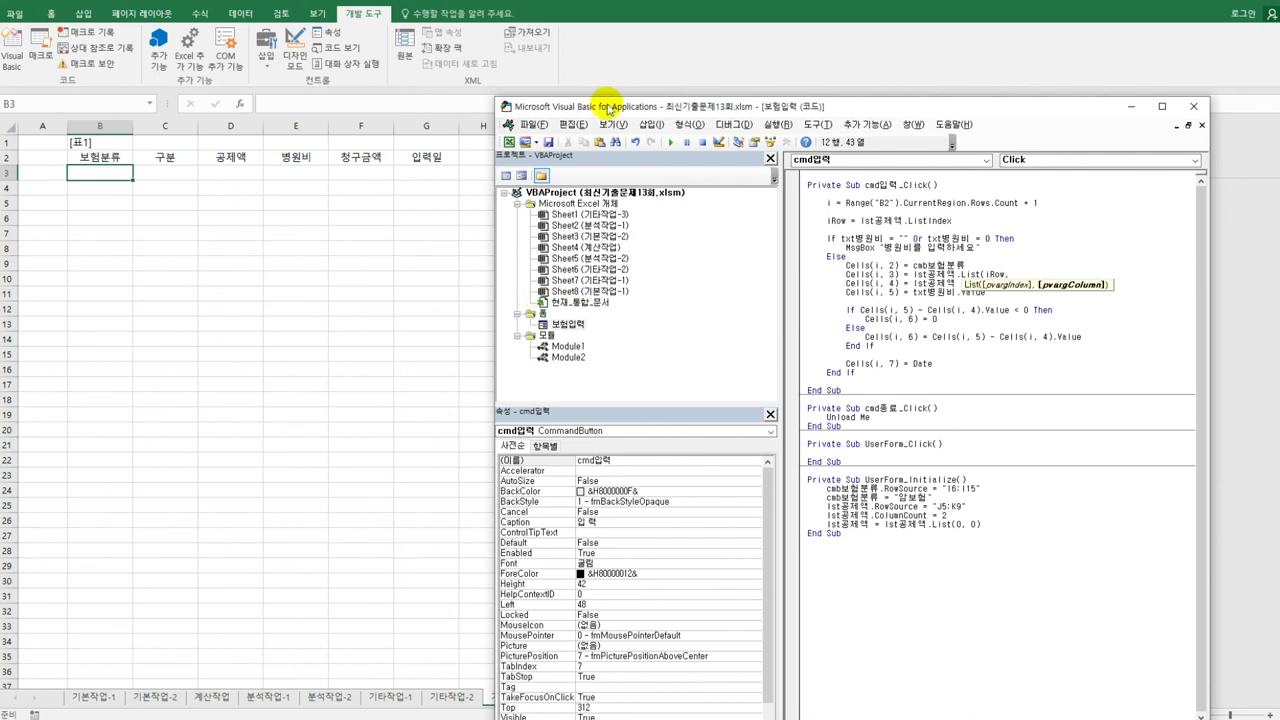
pyautogui.moveTo(609, 104); pyautogui.dragTo(385, 293)
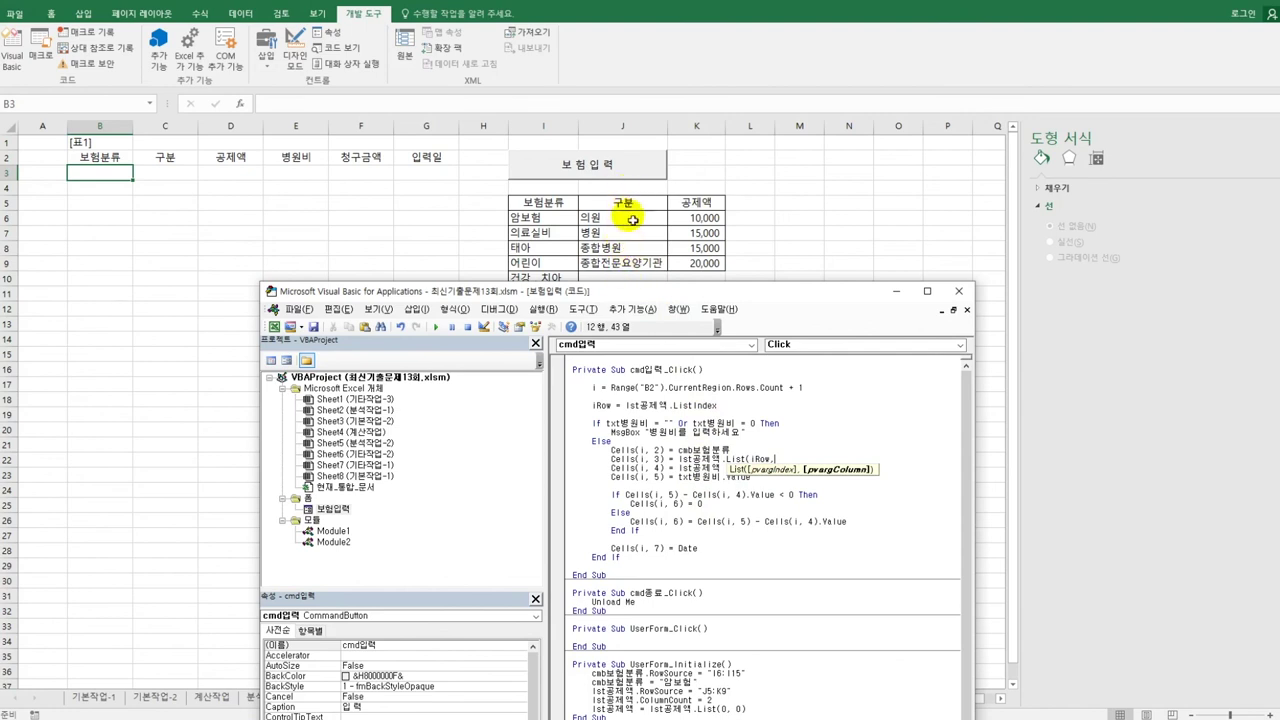
pyautogui.write('0')
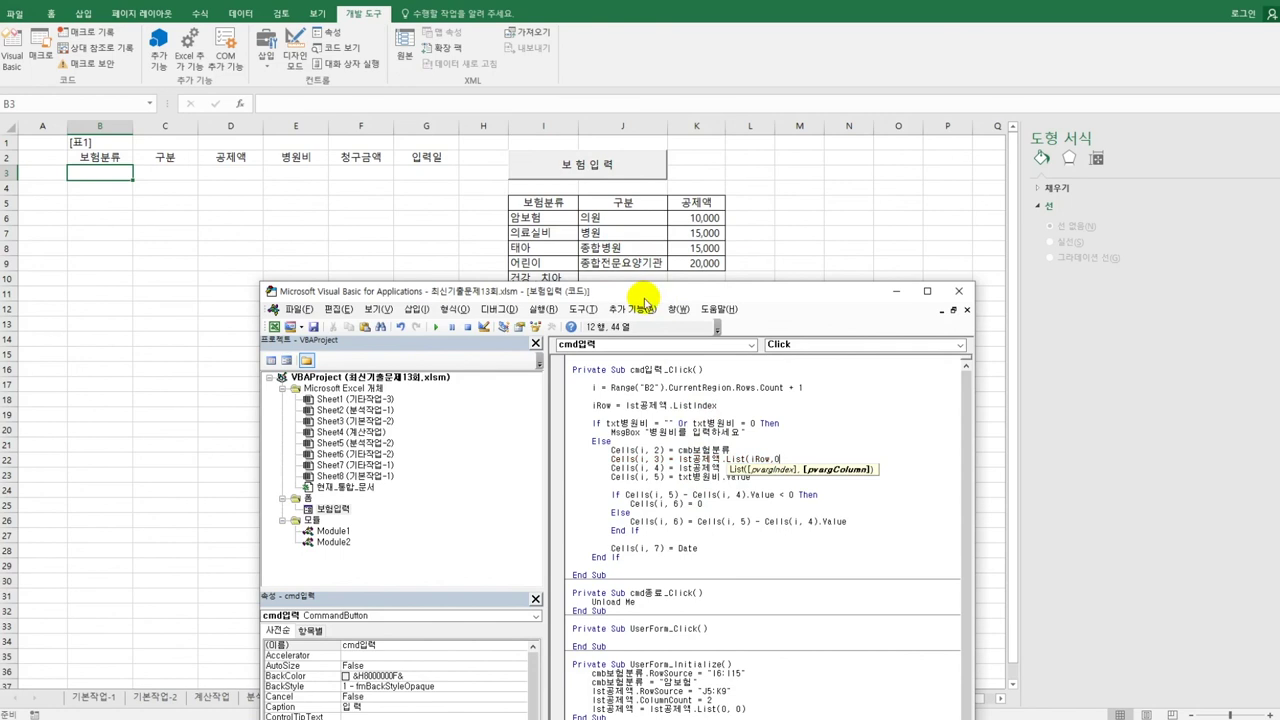
pyautogui.write(')')
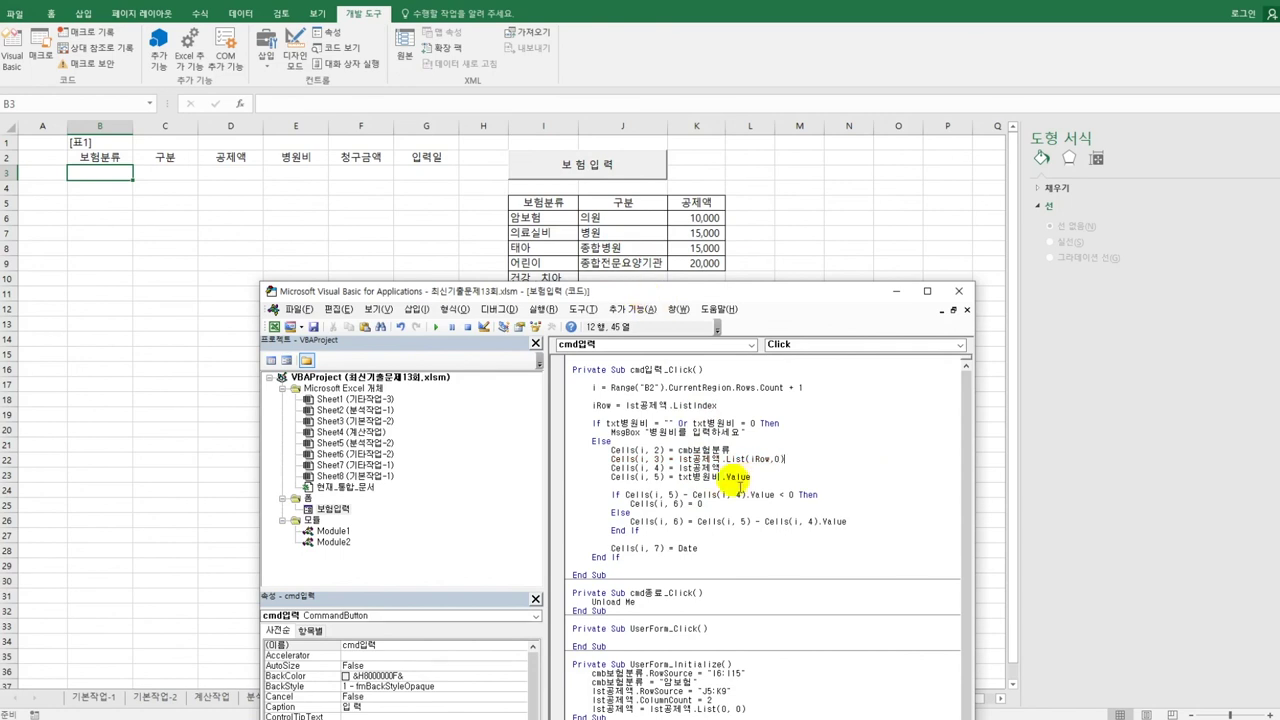
# Change the value assigned to Cells(i, 4) to lst공제액.List(iRow, 1).
pyautogui.click(722, 467)
pyautogui.write('.')
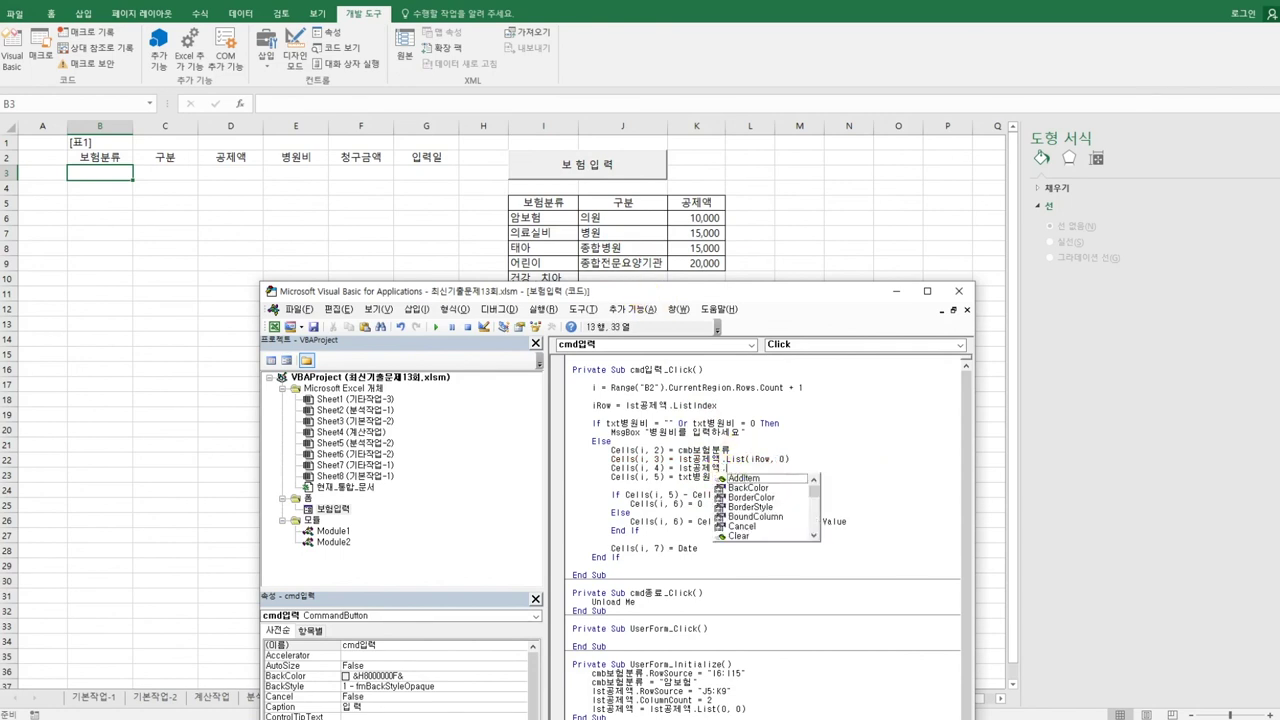
pyautogui.write('List(')
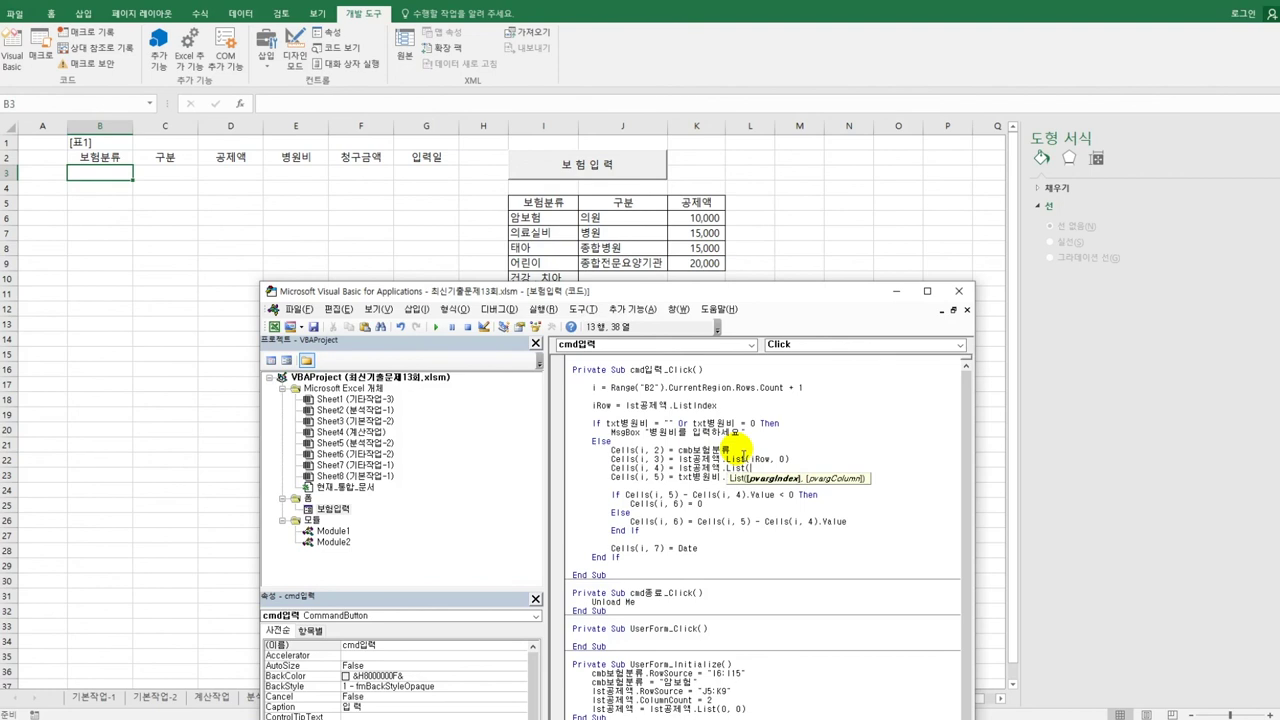
pyautogui.write('iRo')
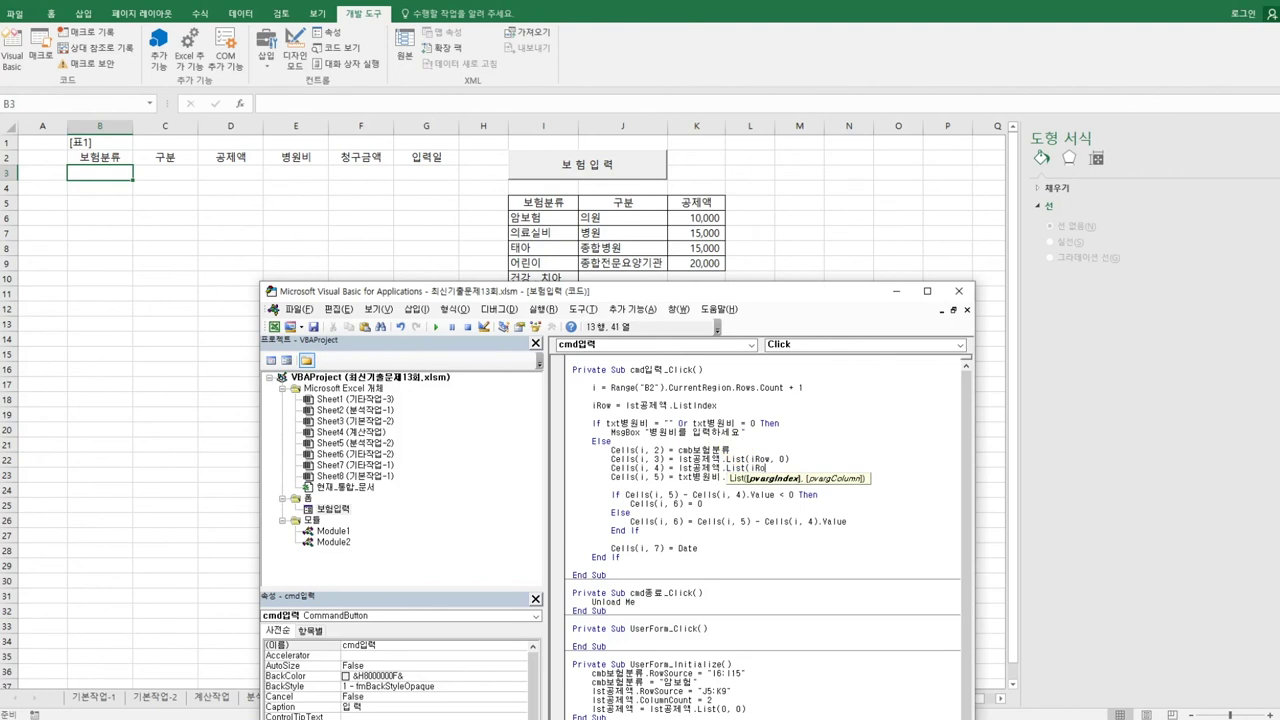
pyautogui.write('w,')
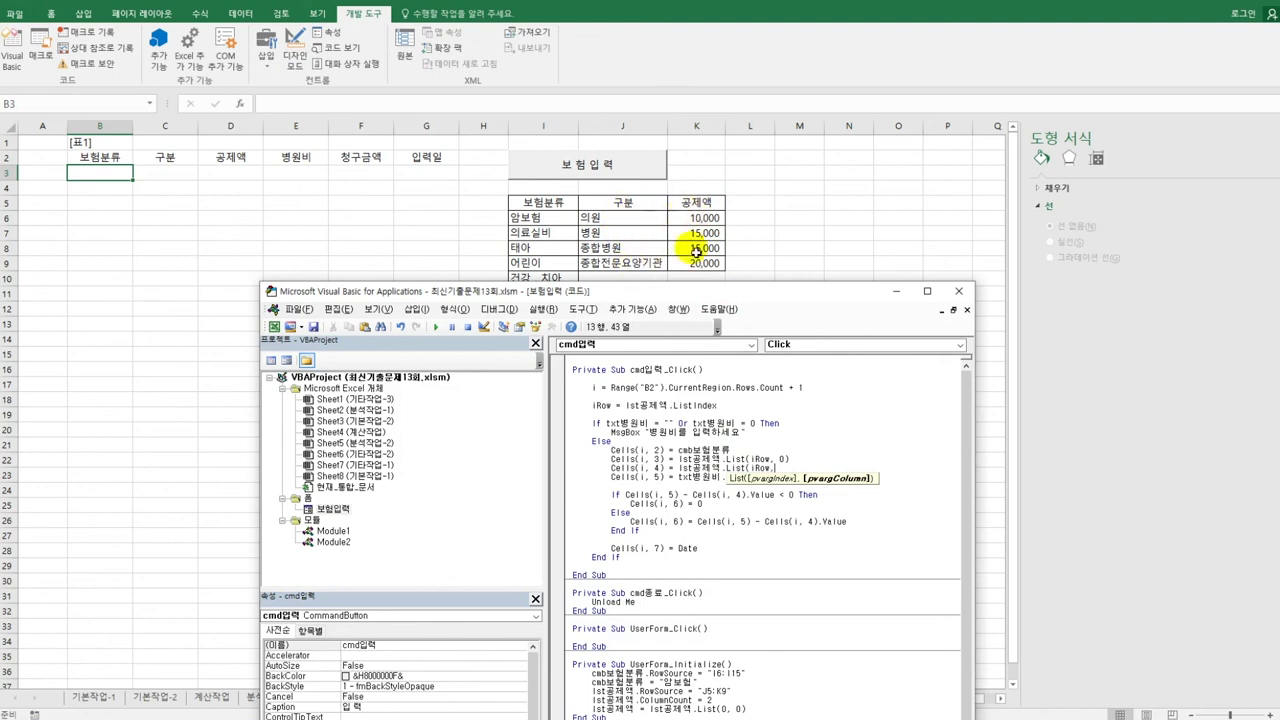
pyautogui.write('1')
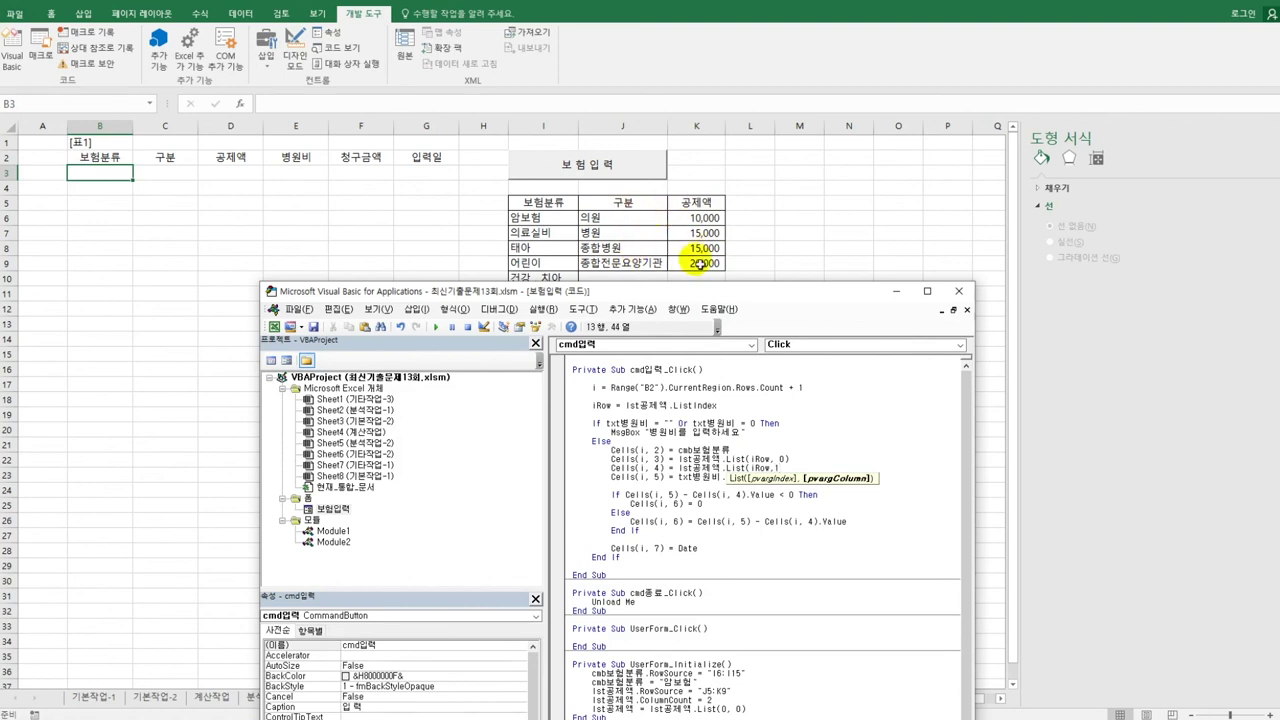
pyautogui.write(')')
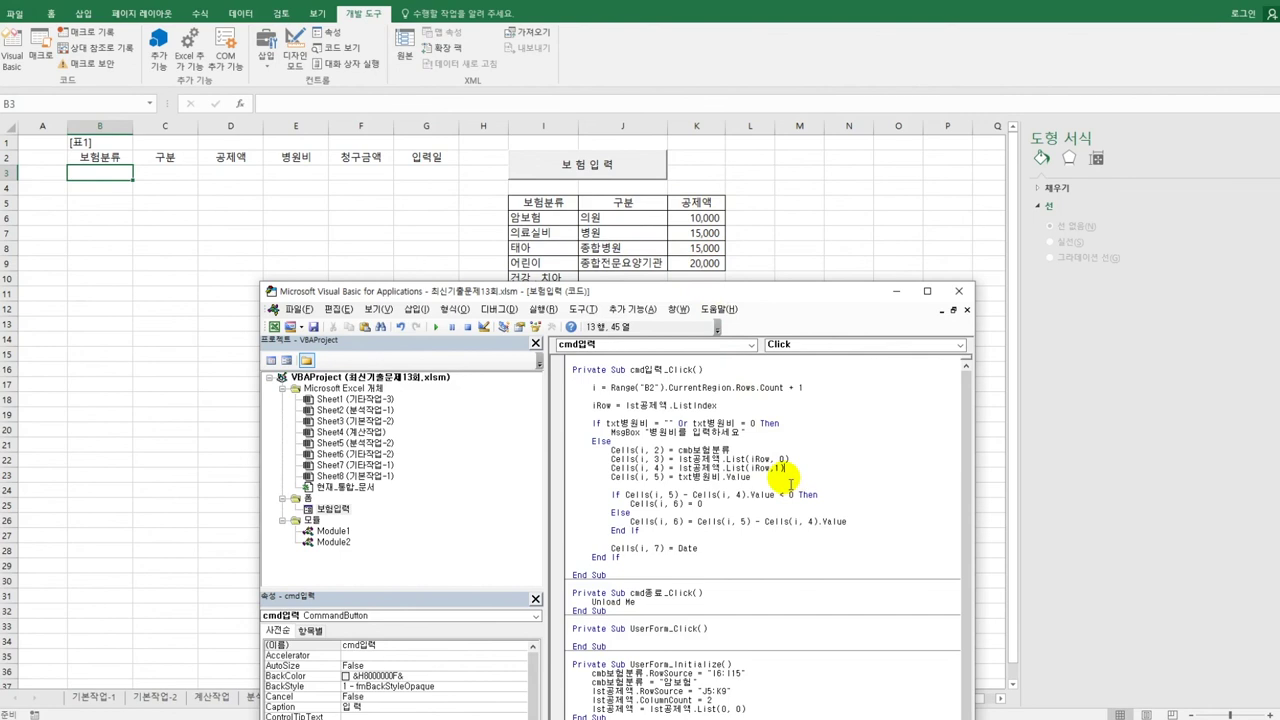
pyautogui.click(790, 480)
# Close the Visual Basic editor and select cell K15 on the 기타작업-3 sheet in Excel.
pyautogui.moveTo(762, 292); pyautogui.dragTo(780, 120)
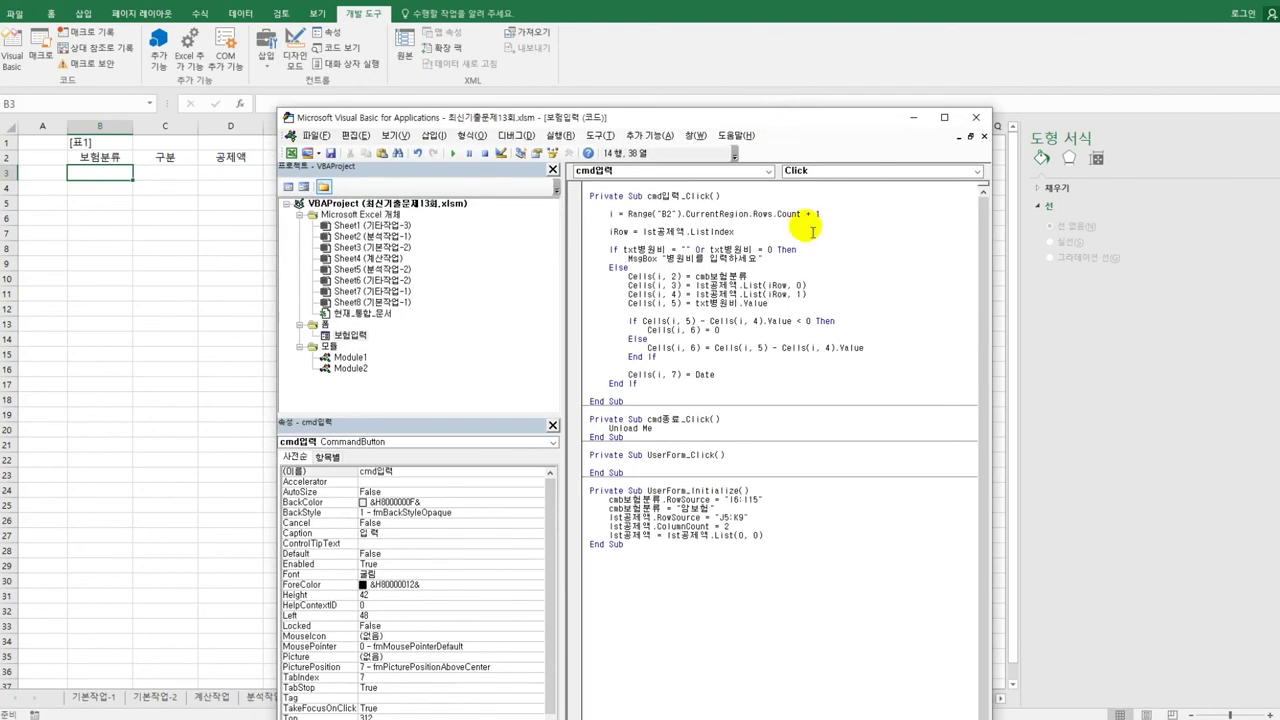
pyautogui.click(975, 117)
pyautogui.click(692, 353)
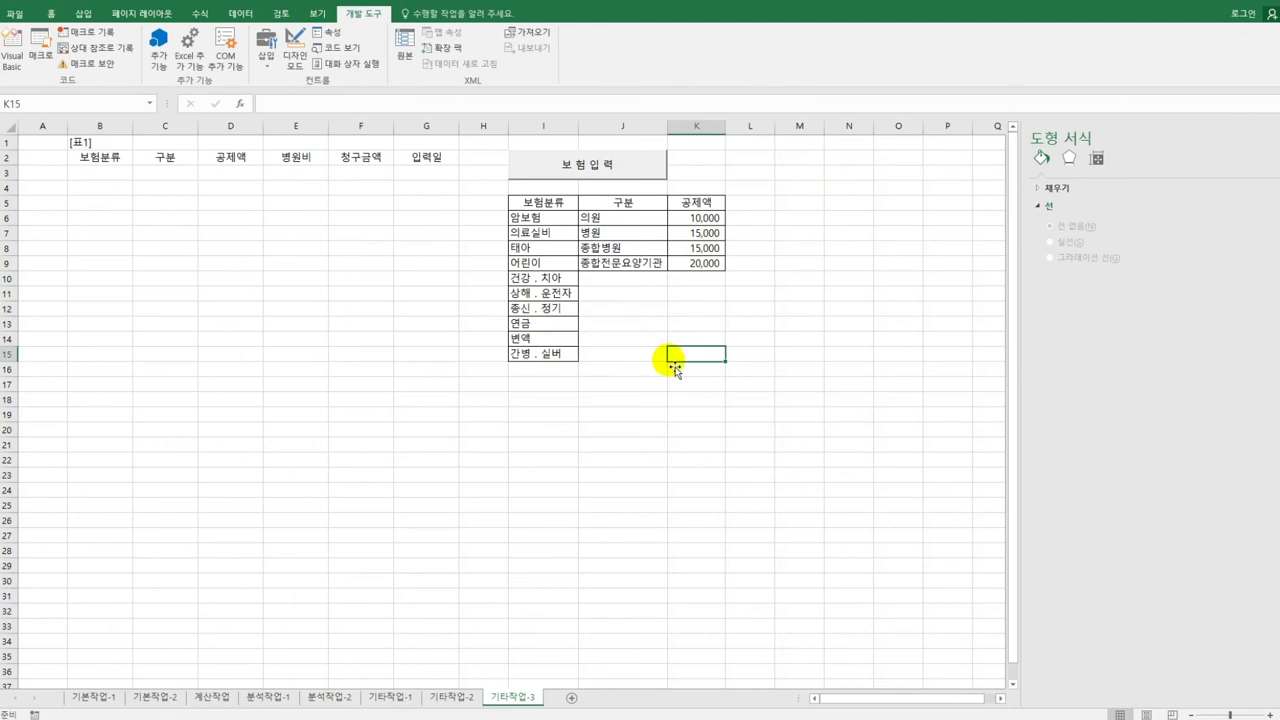
# Open the 보험입력 form and submit a 암보험 record with 구분 의원 and 병원비 15000.
pyautogui.click(565, 166)
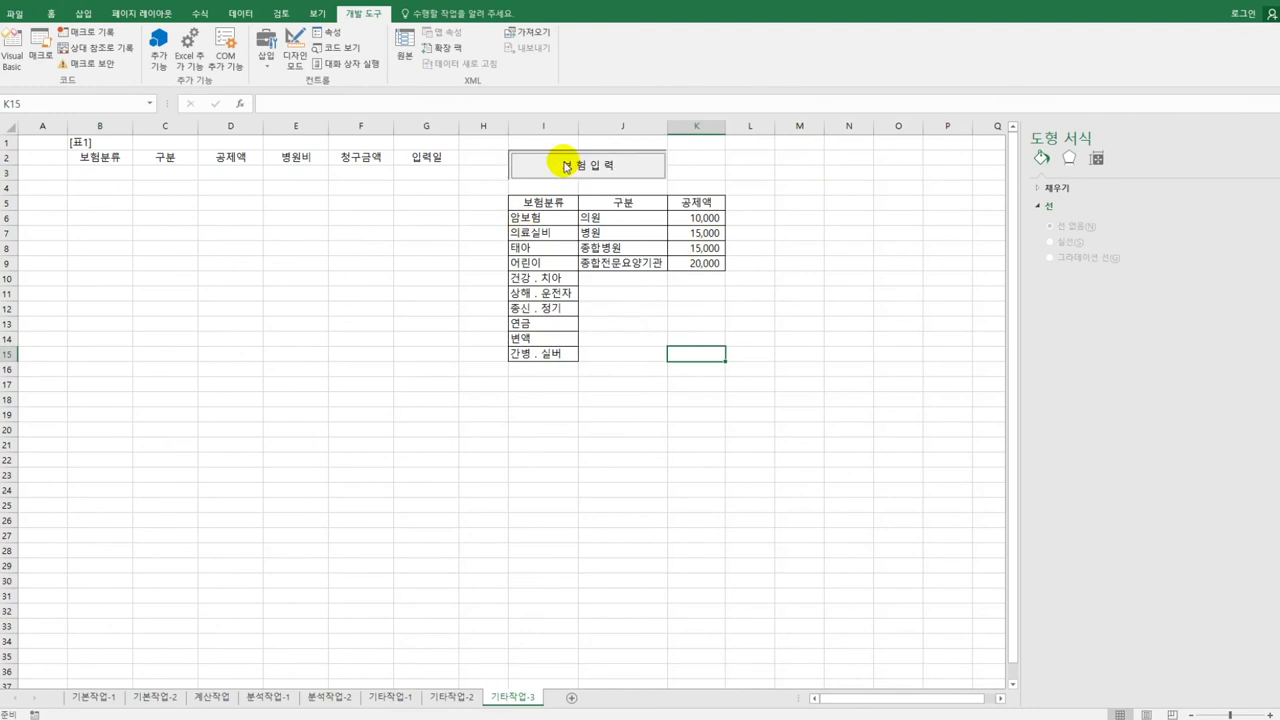
pyautogui.moveTo(661, 187); pyautogui.dragTo(830, 163)
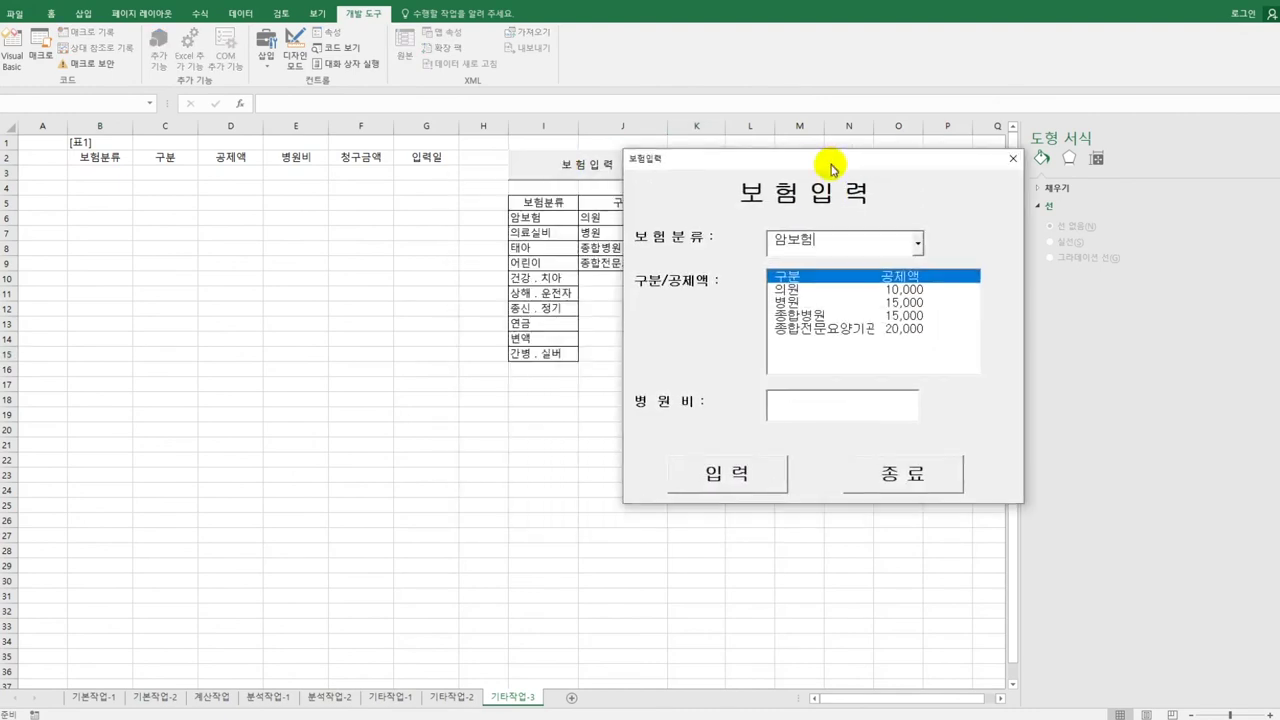
pyautogui.click(800, 291)
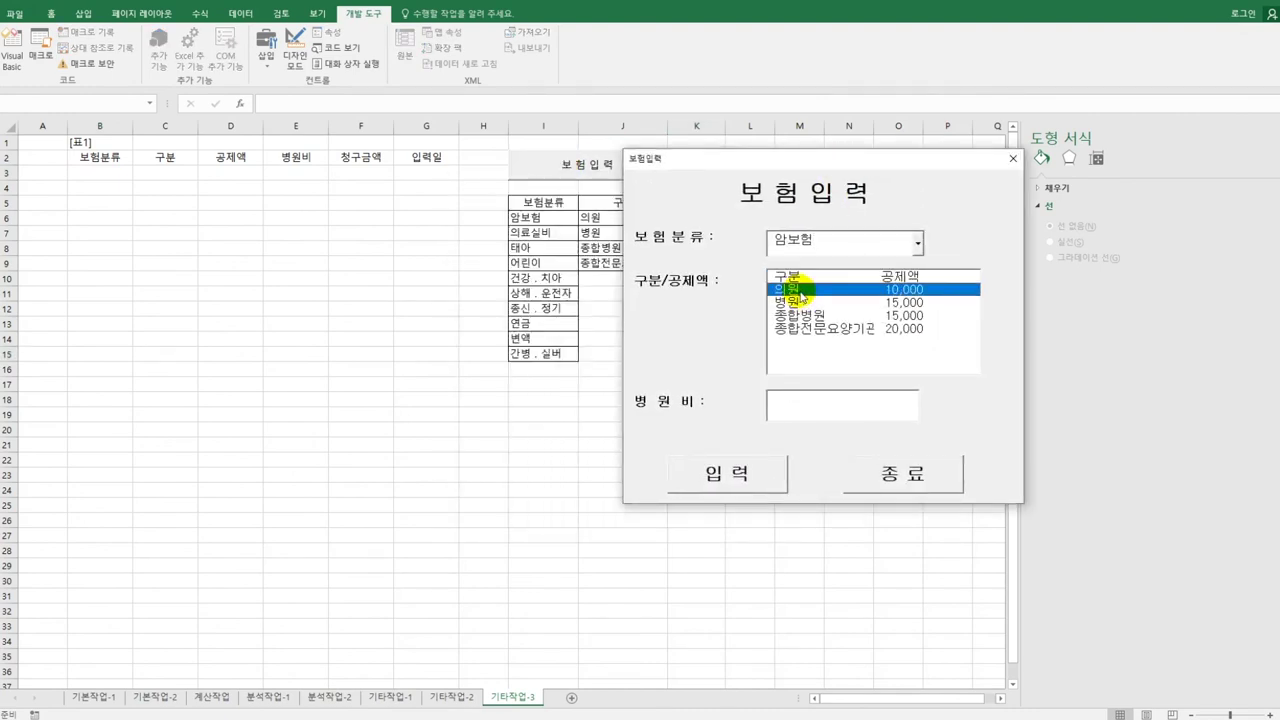
pyautogui.click(808, 405)
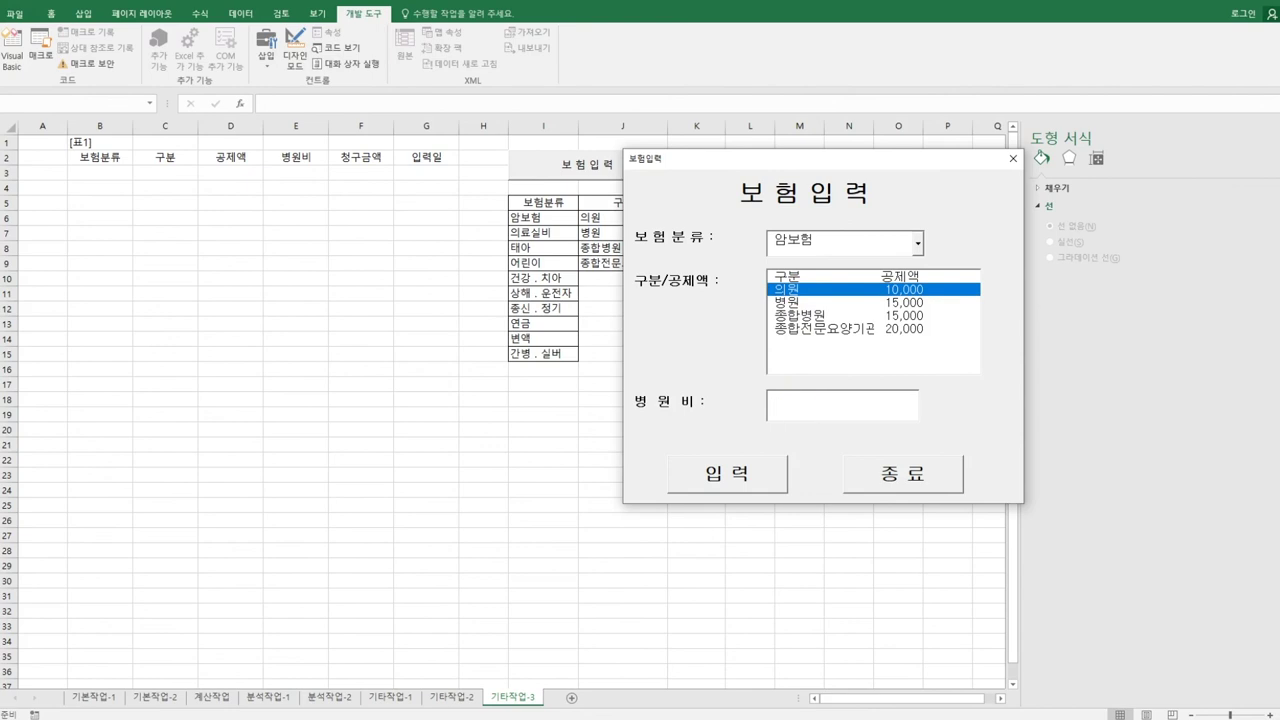
pyautogui.write('15000')
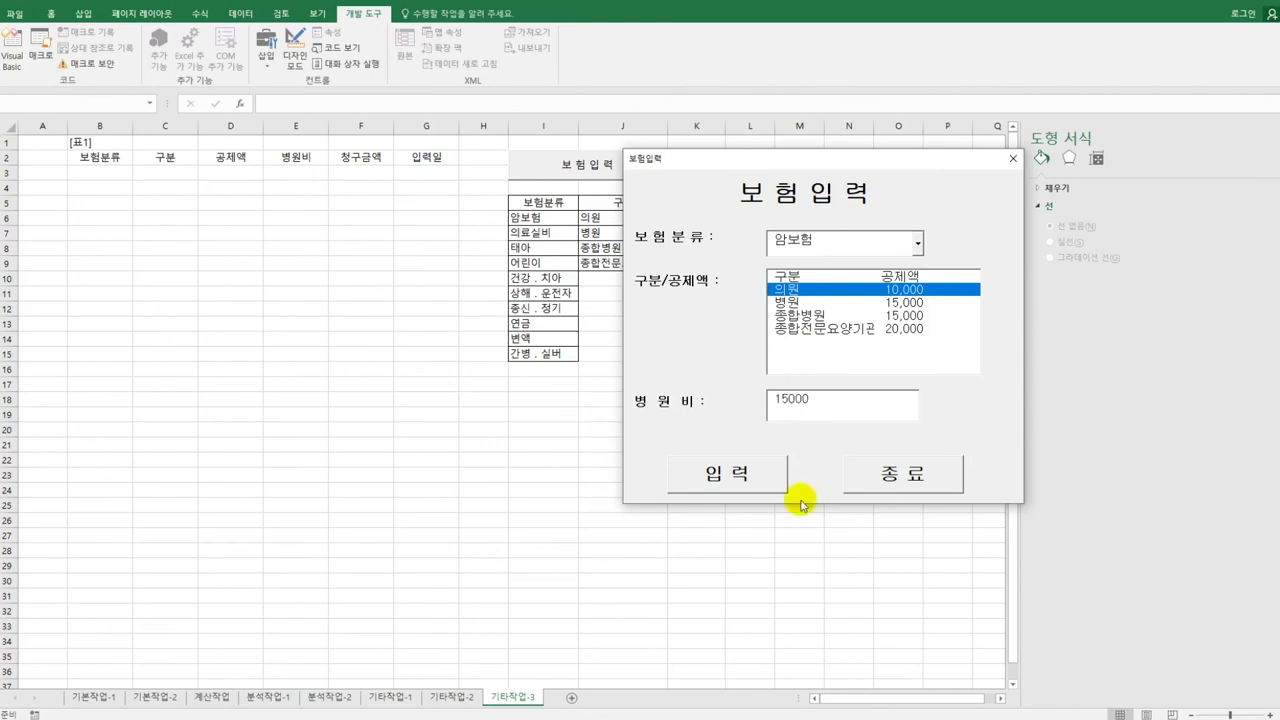
pyautogui.click(733, 474)
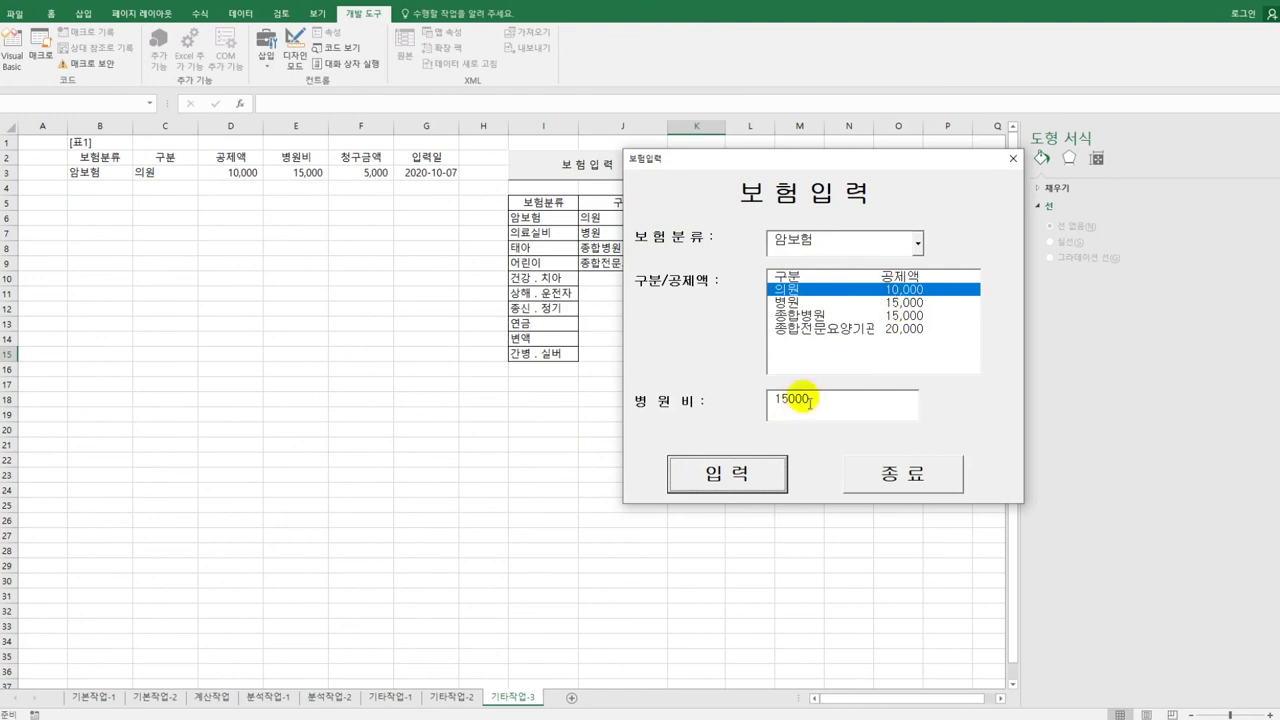
# Choose 어린이 and the 병원 row in the form, clear the 병원비, and try to submit the record.
pyautogui.click(917, 243)
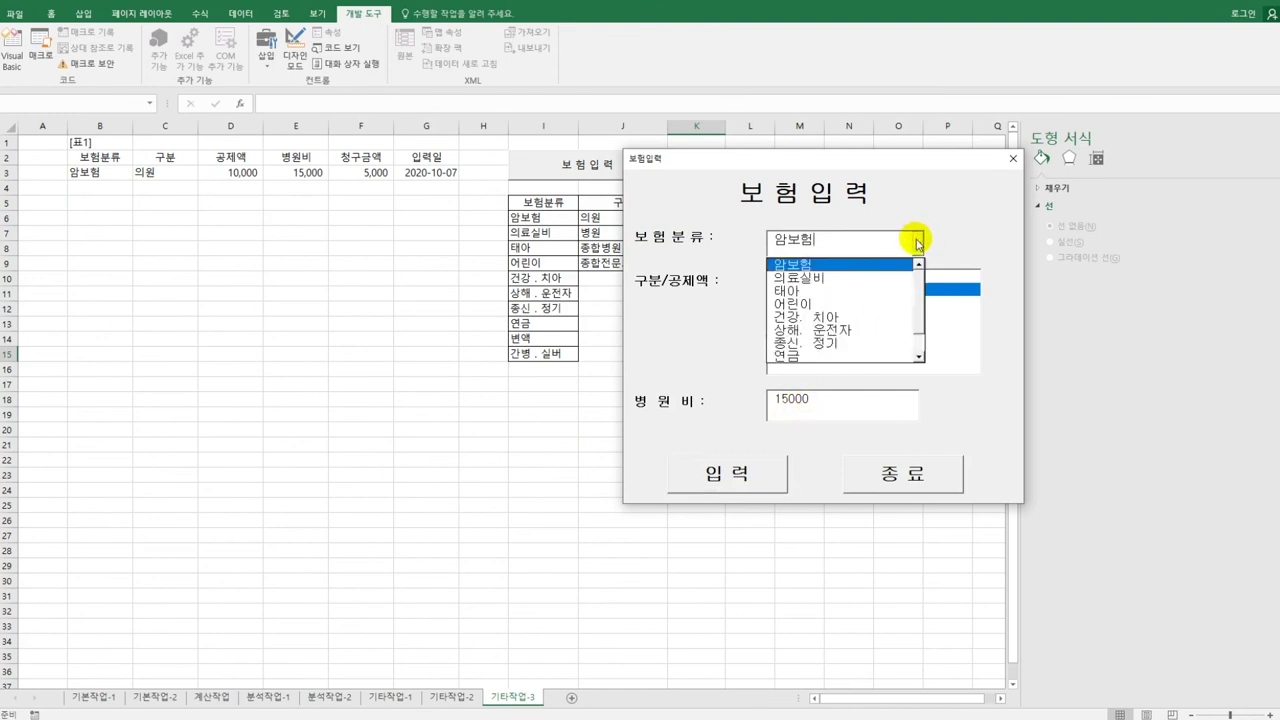
pyautogui.click(855, 304)
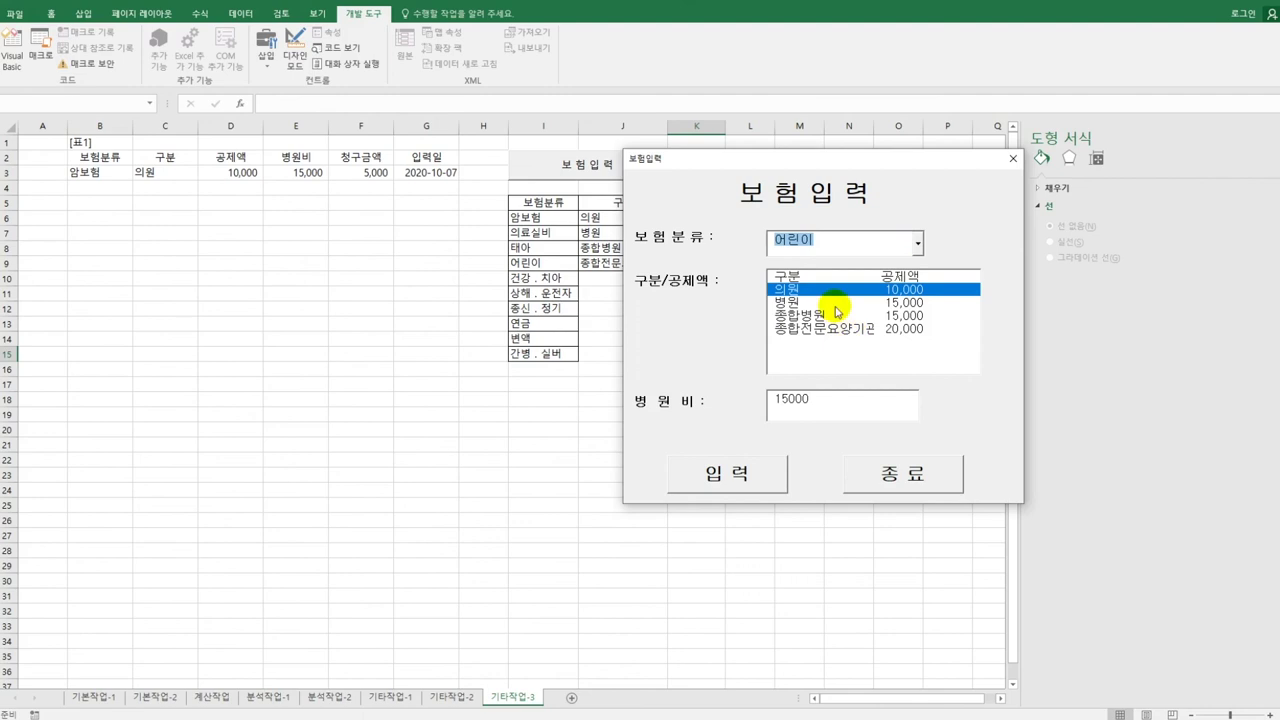
pyautogui.click(838, 302)
pyautogui.moveTo(829, 412); pyautogui.dragTo(749, 403)
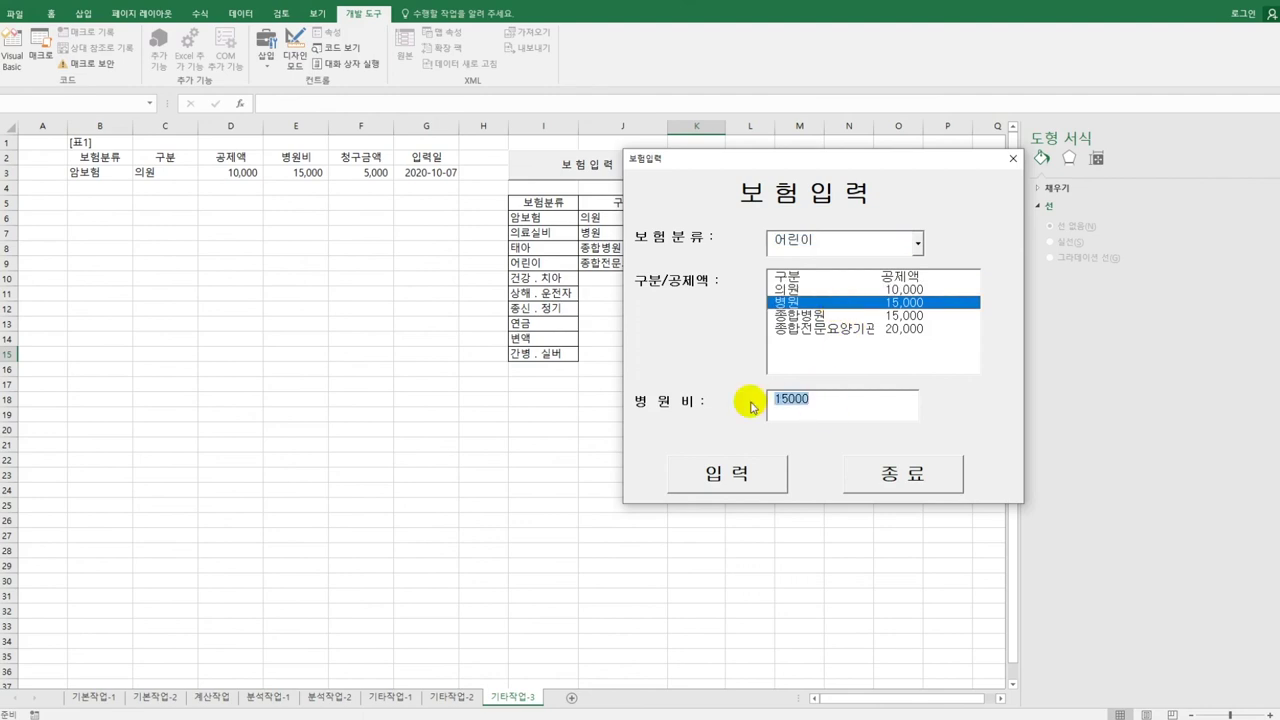
pyautogui.press('BackSpace')
pyautogui.click(745, 483)
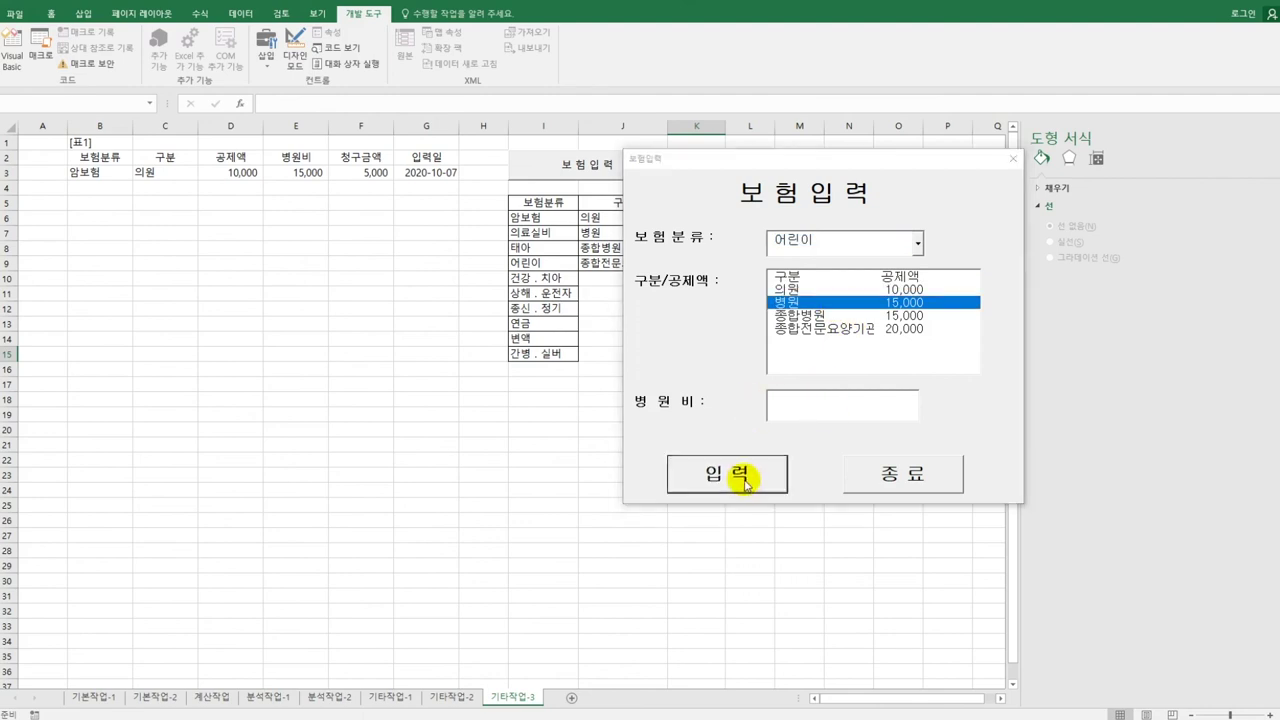
pyautogui.click(671, 401)
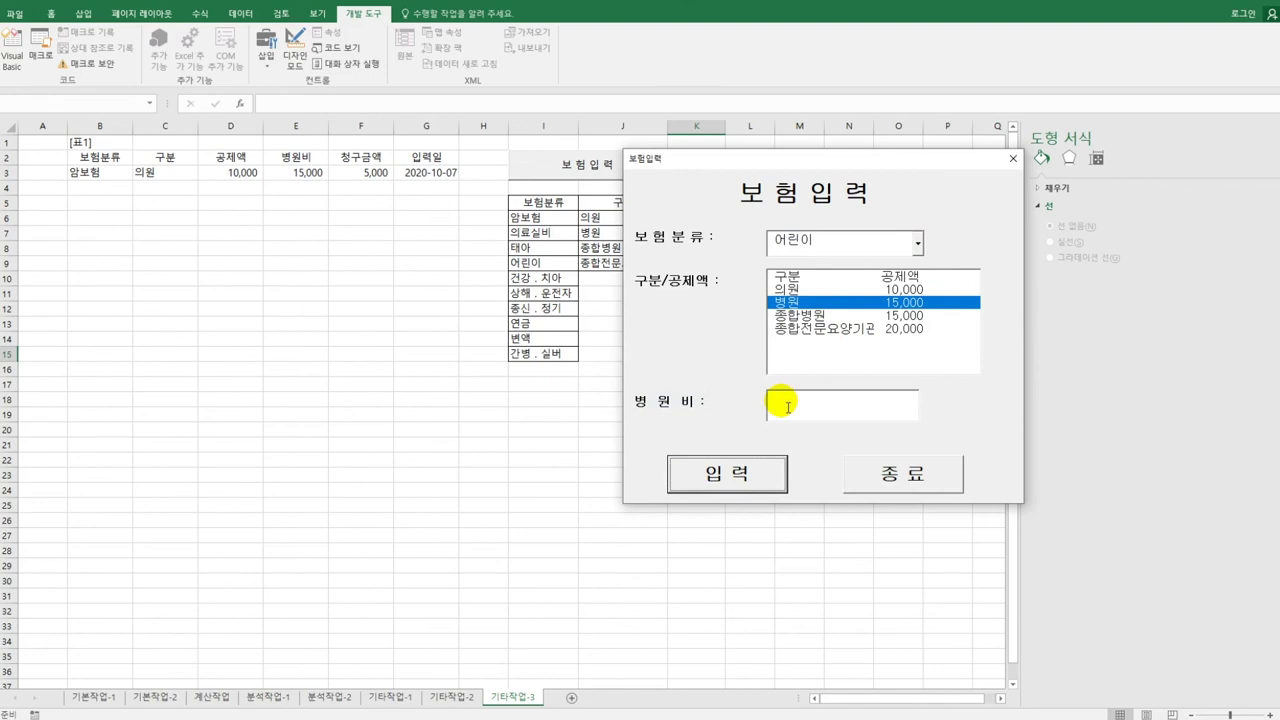
# Try to submit the 어린이 record with 병원비 0.
pyautogui.write('0')
pyautogui.click(767, 474)
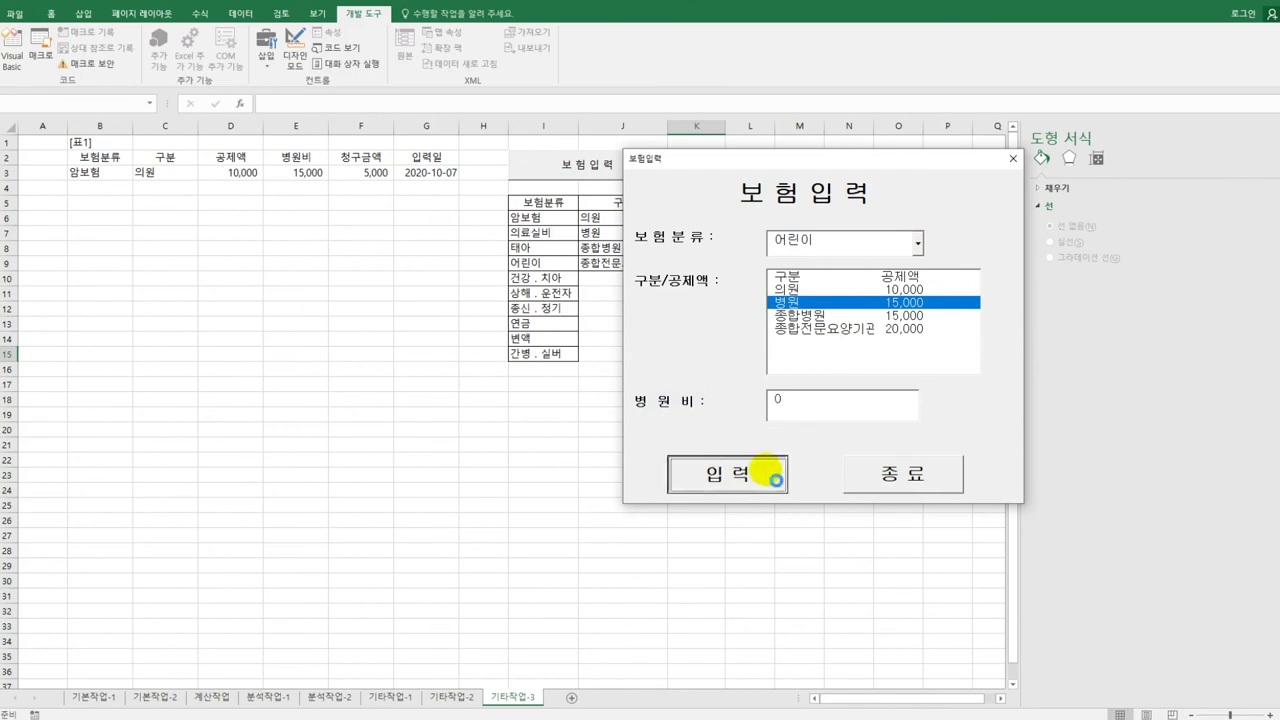
pyautogui.click(677, 397)
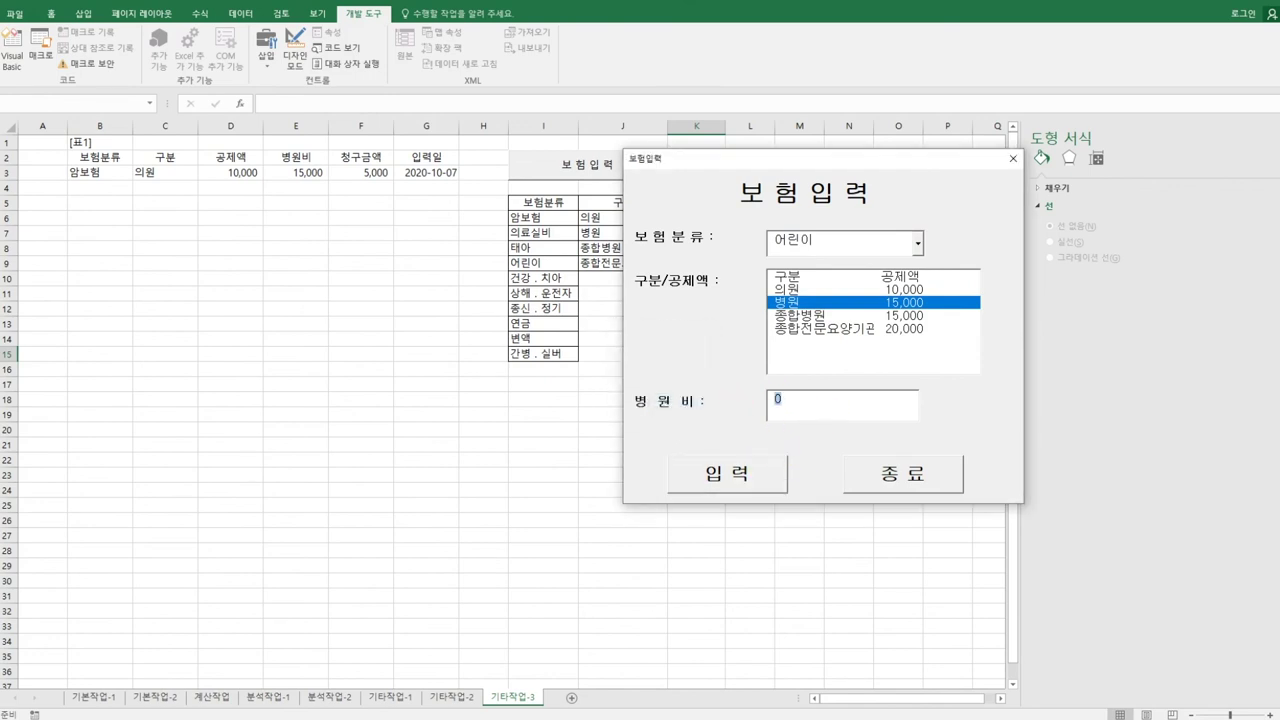
# Set the 병원비 to 10000 and submit the 어린이 record for 병원.
pyautogui.write('2')
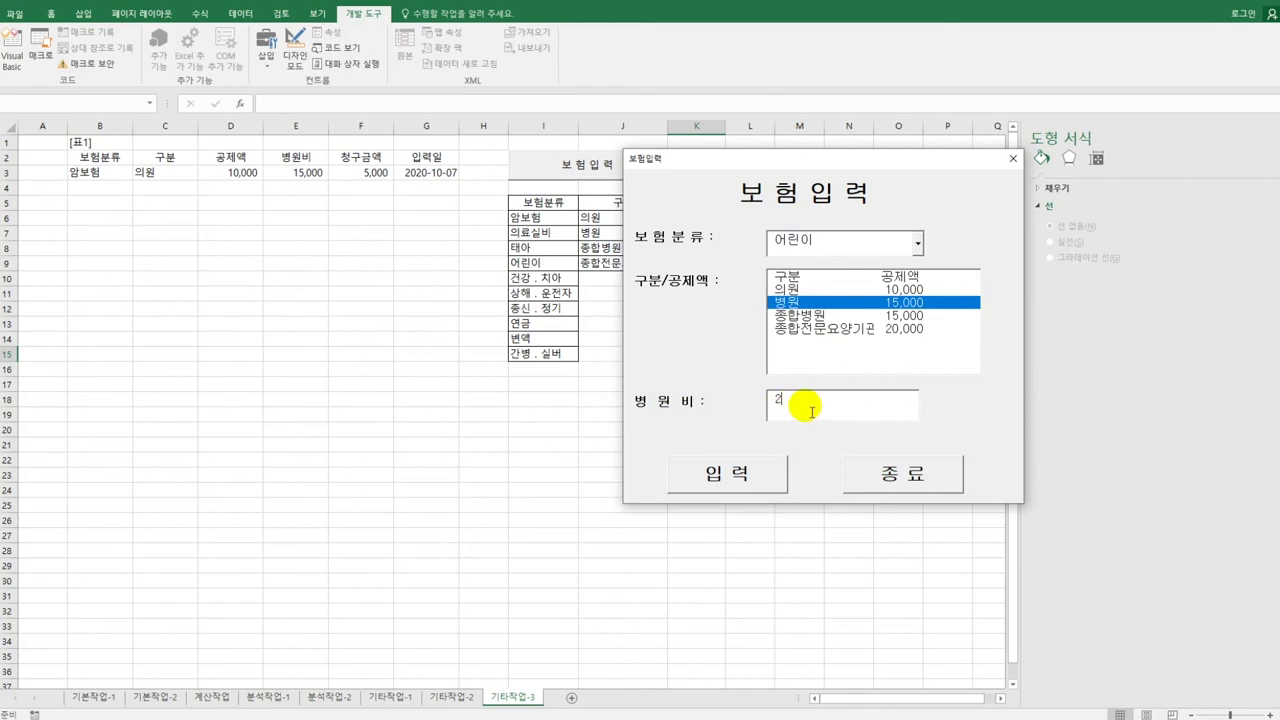
pyautogui.press('BackSpace')
pyautogui.write('10000')
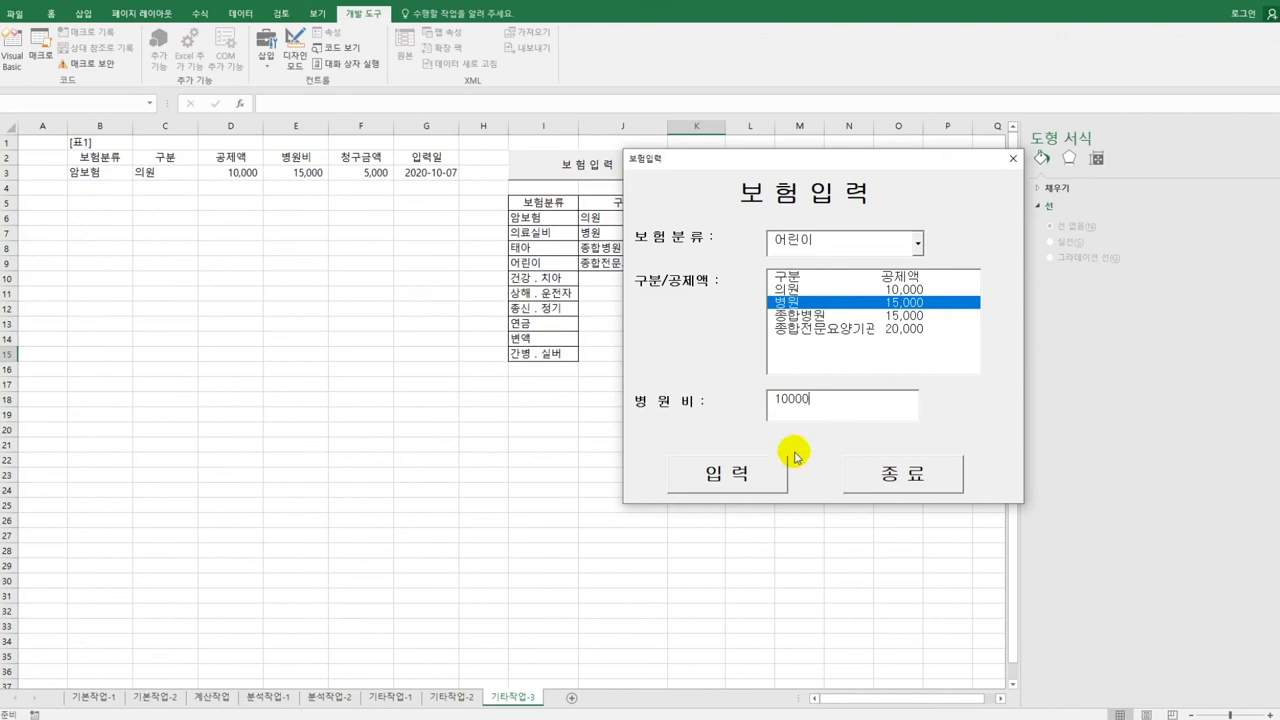
pyautogui.click(764, 482)
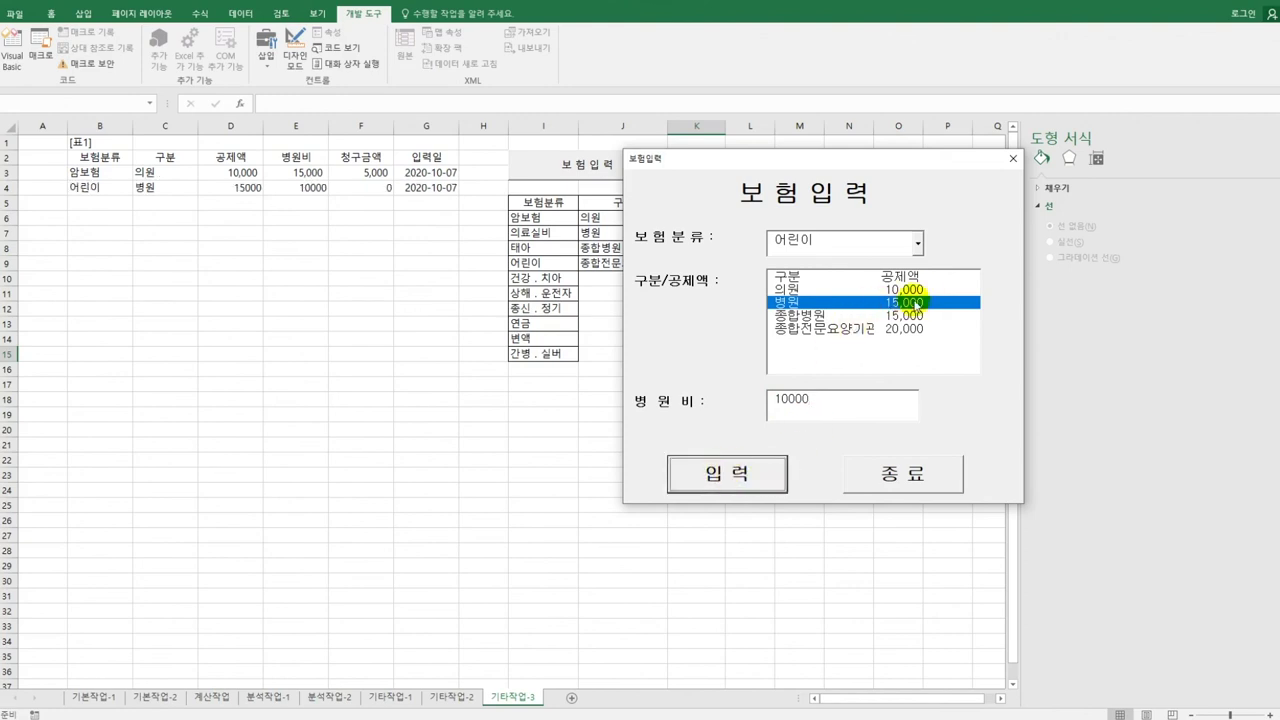
# Close the 보험입력 form and select cell L14 on the sheet.
pyautogui.click(786, 415)
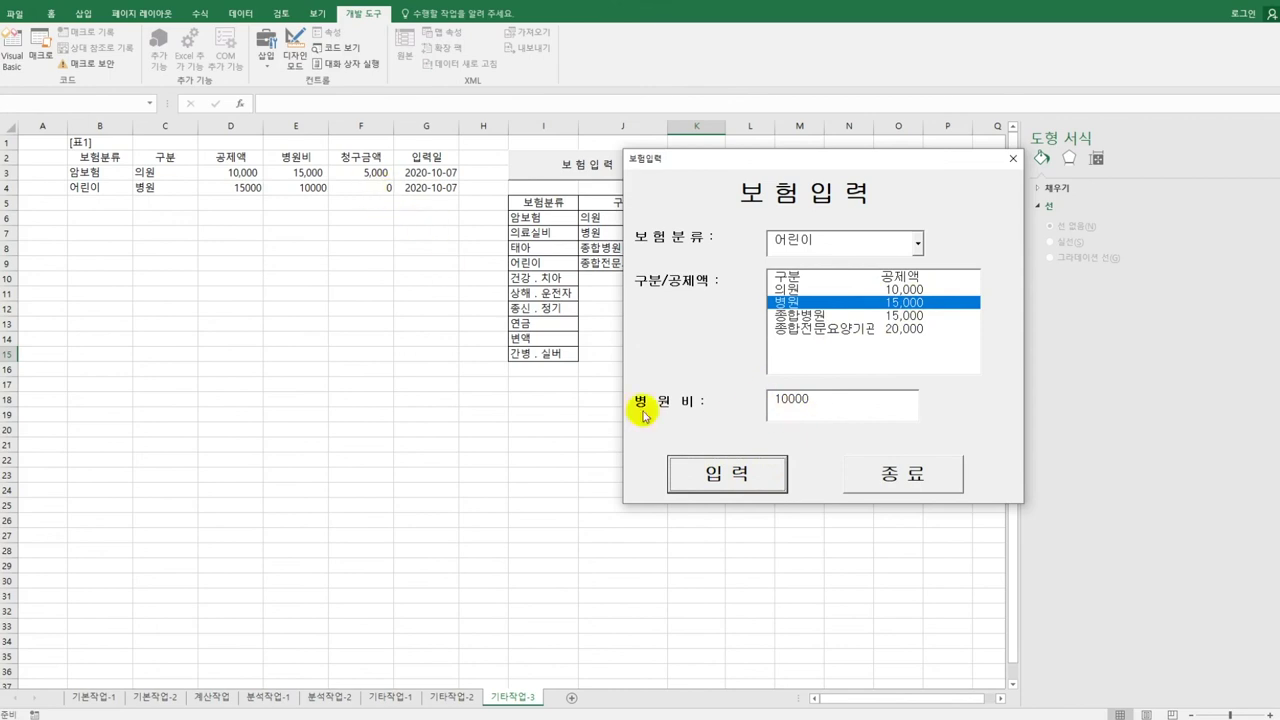
pyautogui.click(1010, 158)
pyautogui.click(734, 338)
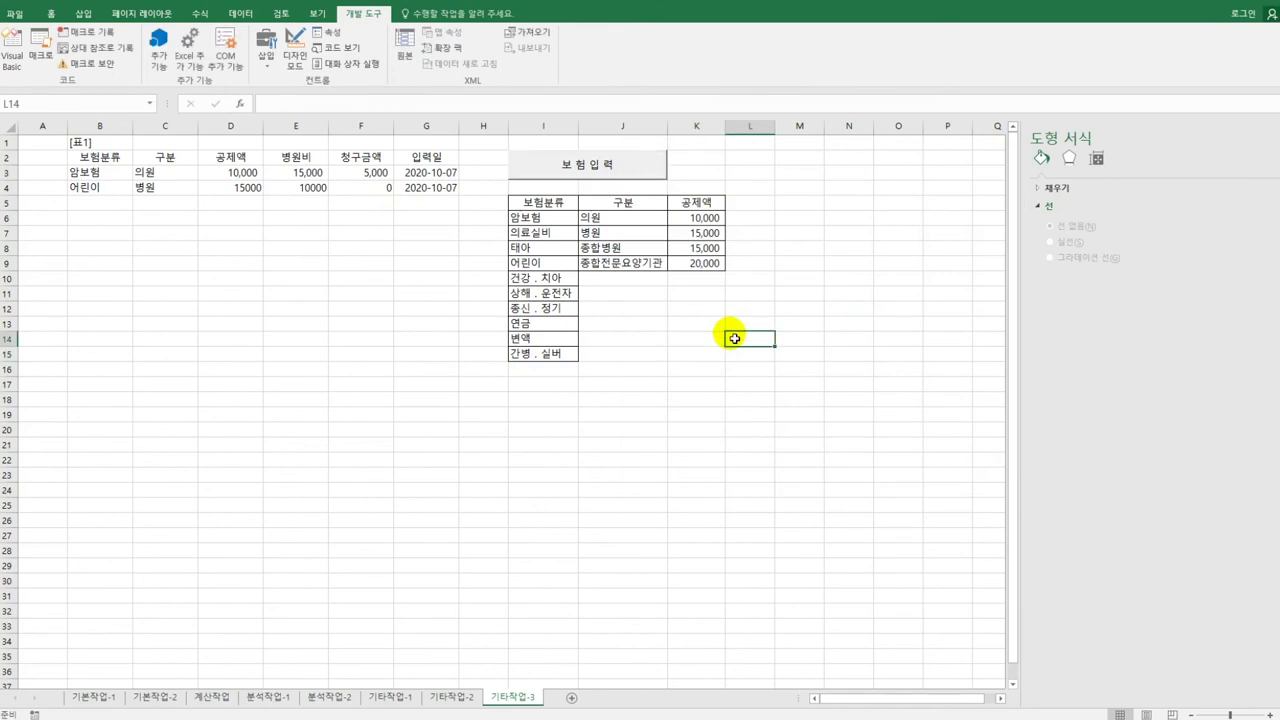
# Reopen the 보험입력 form and choose 암보험 as the 보험분류.
pyautogui.click(651, 168)
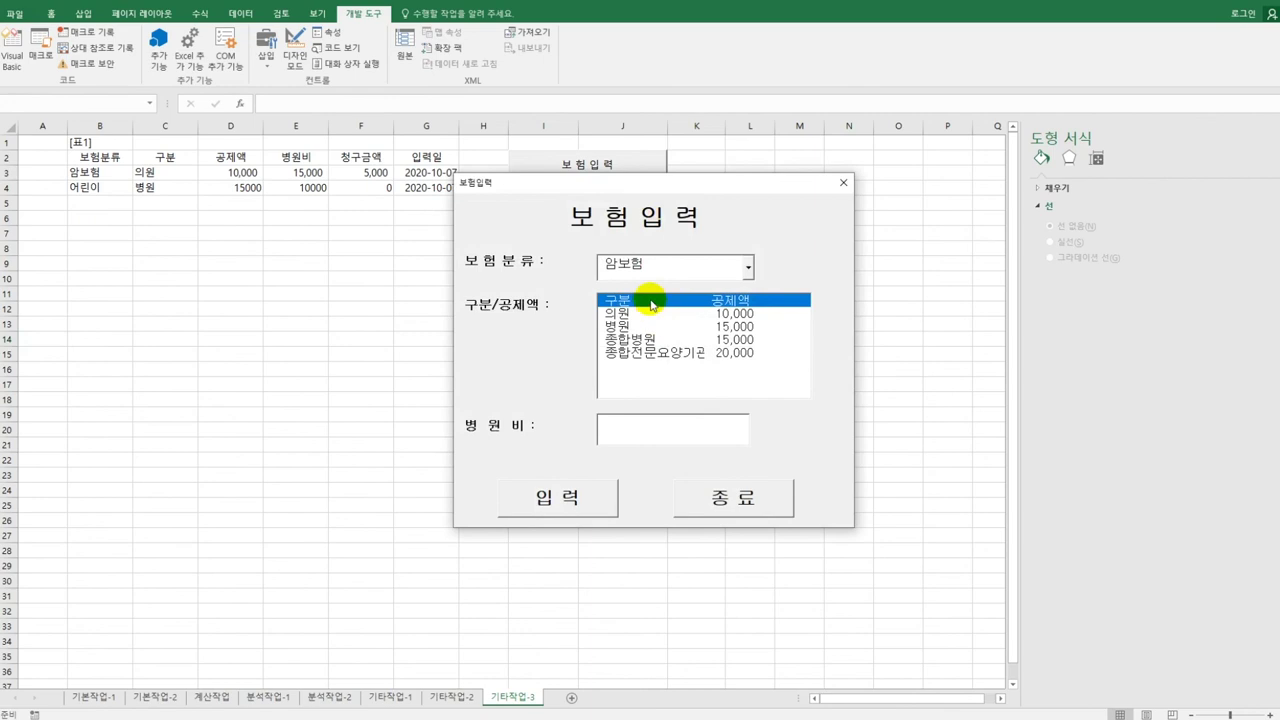
pyautogui.click(748, 267)
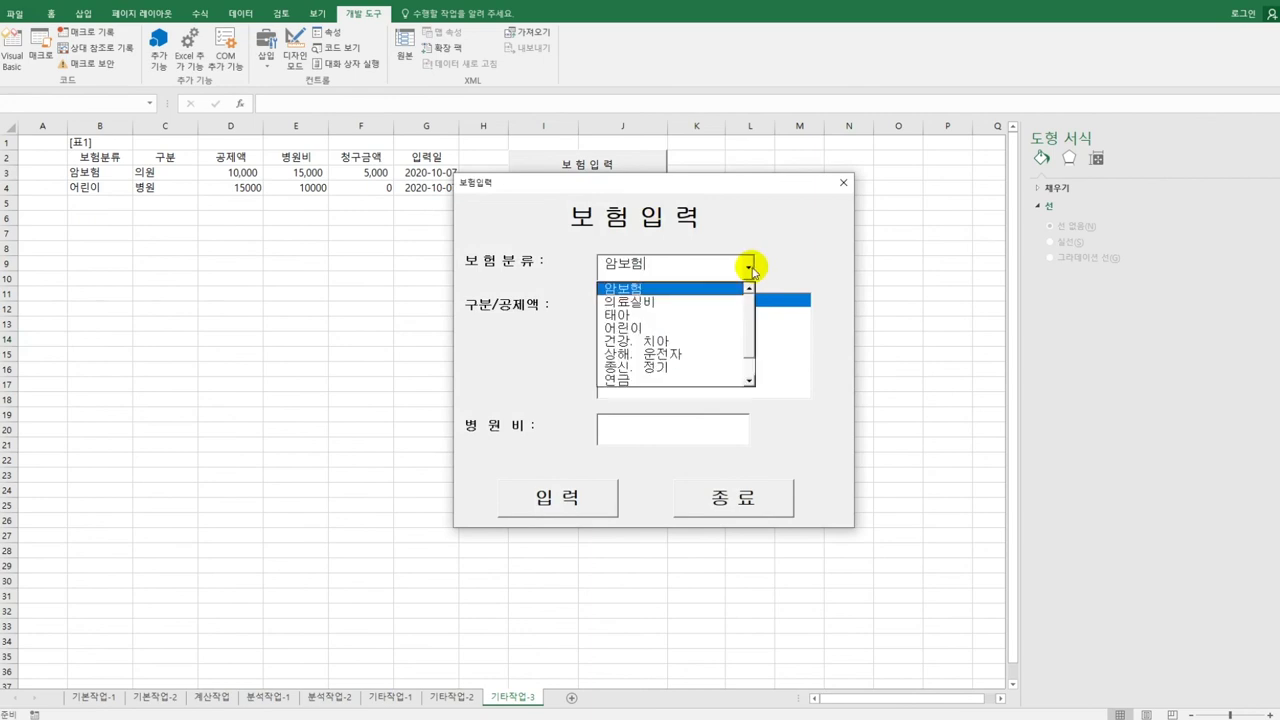
pyautogui.click(705, 289)
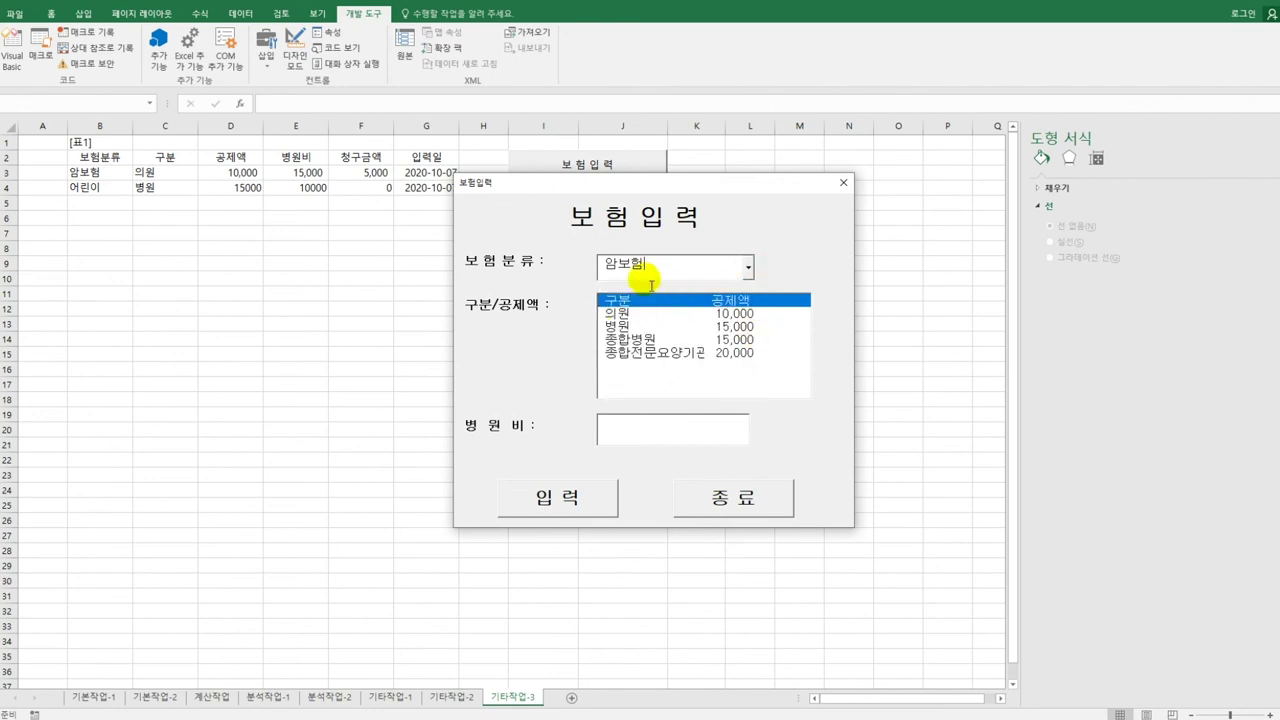